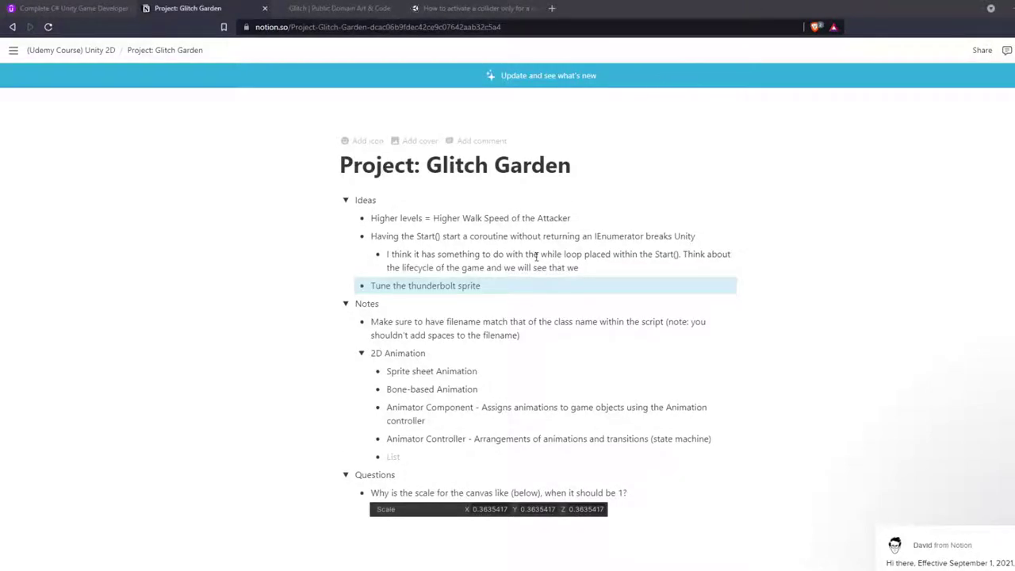
# Switch from the Notion notes to the Udemy lecture 139 'Tidy Up & Death FX' tab
pyautogui.click(70, 8)
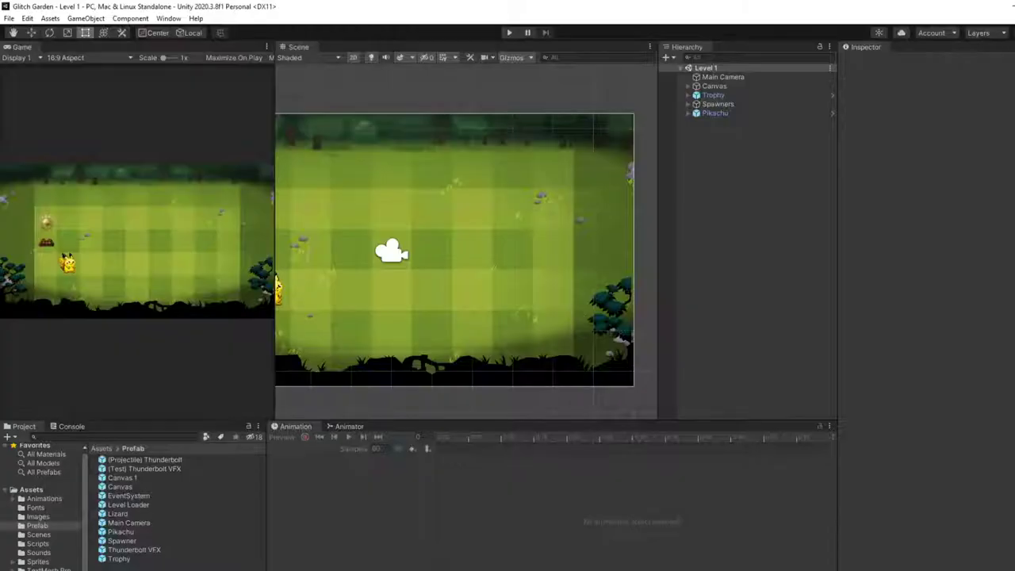
# Zoom the Scene view, widen the Game view, and run Level 1 in Play mode
pyautogui.scroll(2, 453, 345)
pyautogui.scroll(1, 453, 345)
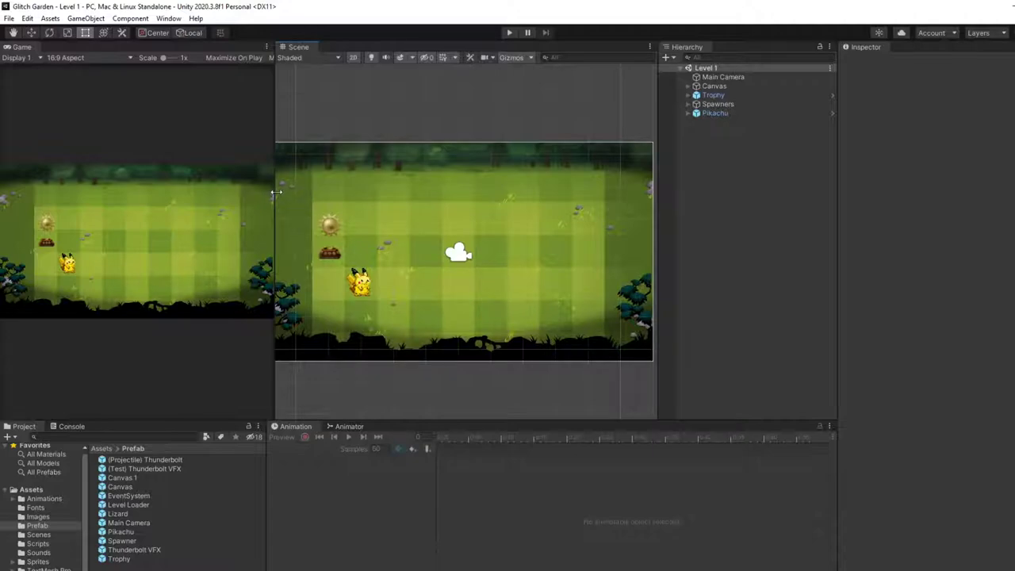
pyautogui.moveTo(275, 194); pyautogui.dragTo(331, 194)
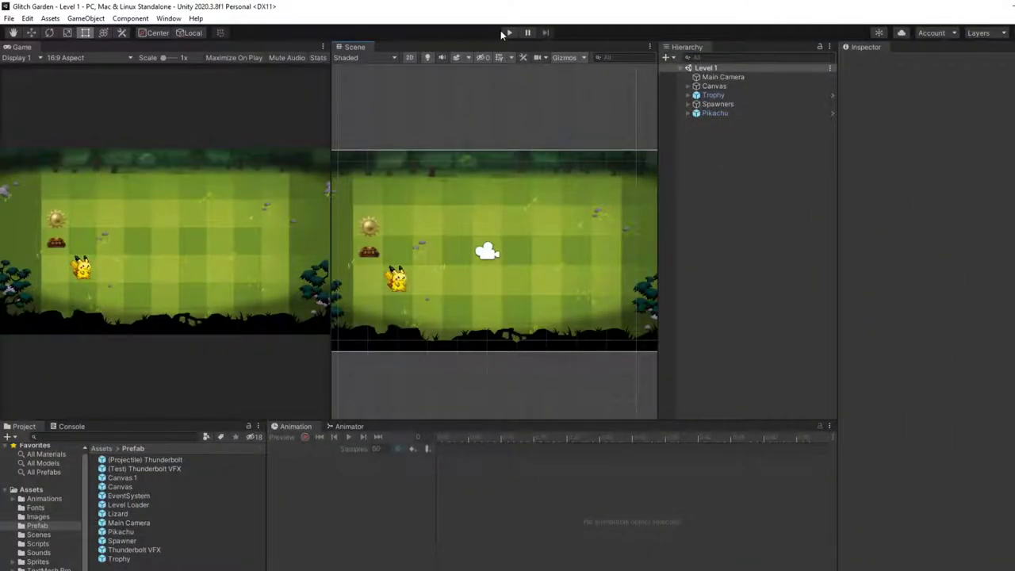
pyautogui.click(509, 34)
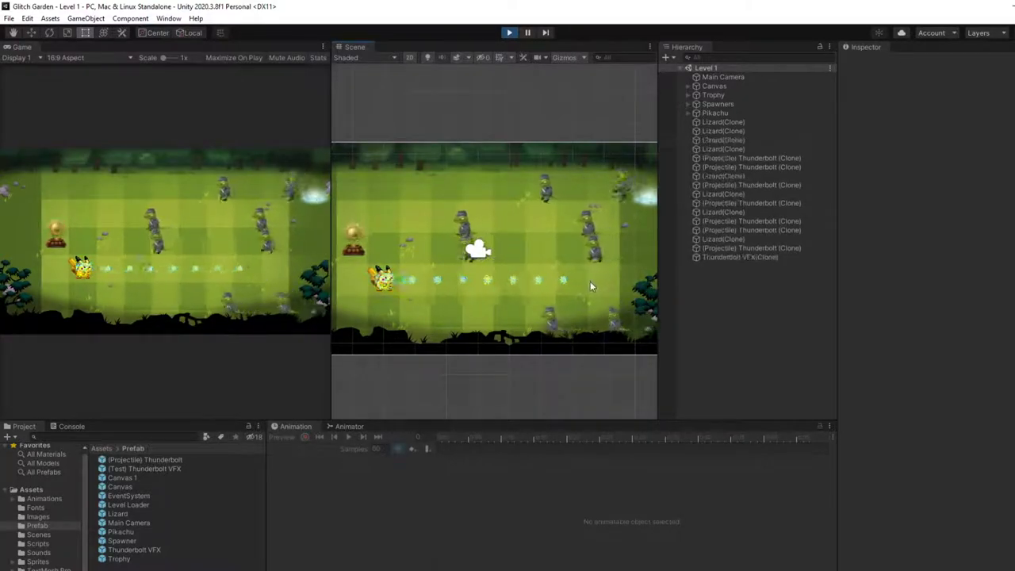
# Watch the lizards and thunderbolts in the test run, then stop Play mode
pyautogui.scroll(3, 588, 282)
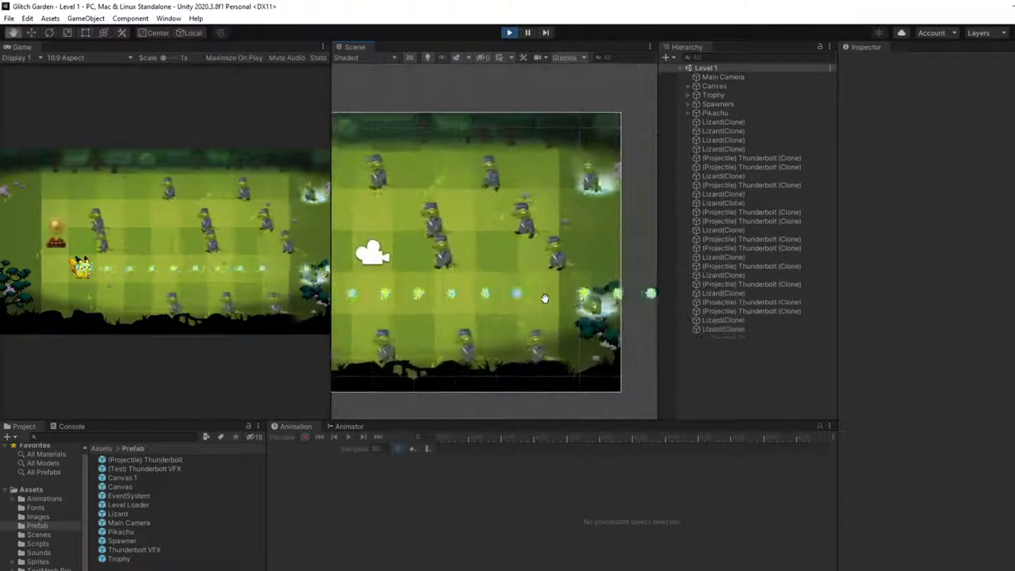
pyautogui.scroll(-2, 567, 291)
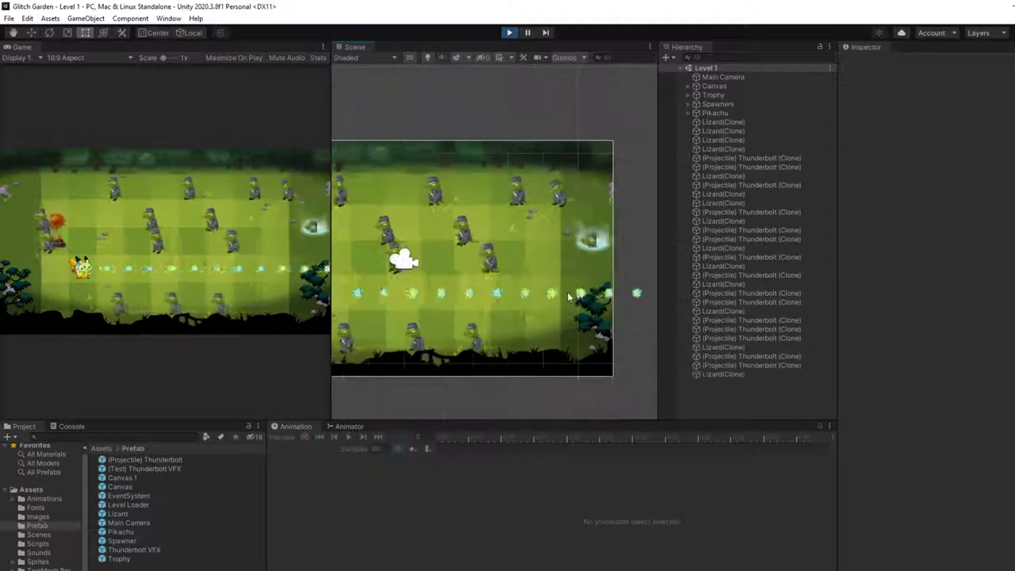
pyautogui.moveTo(530, 294); pyautogui.dragTo(549, 296, button='middle')
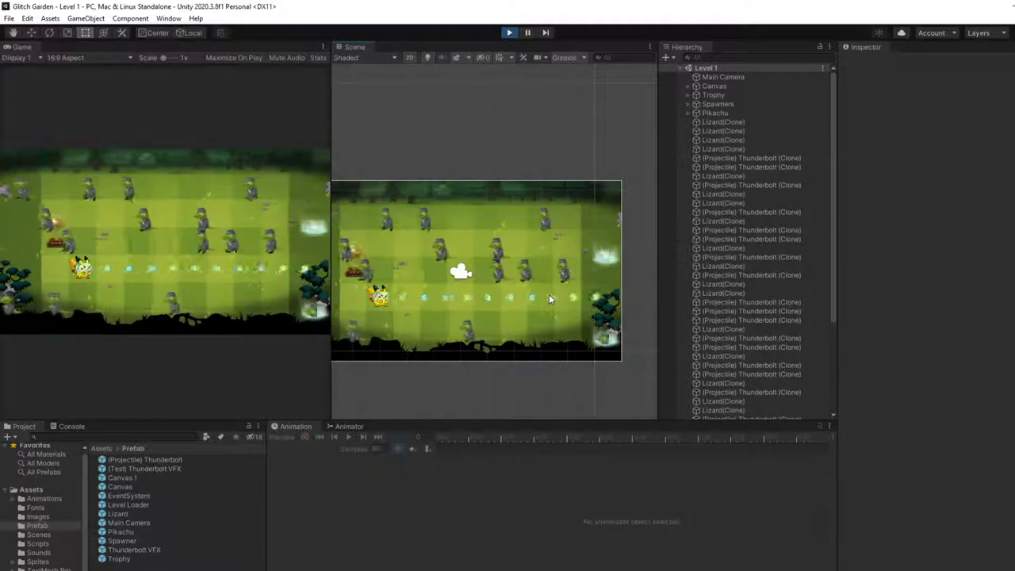
pyautogui.click(511, 34)
pyautogui.moveTo(427, 237); pyautogui.dragTo(459, 259, button='middle')
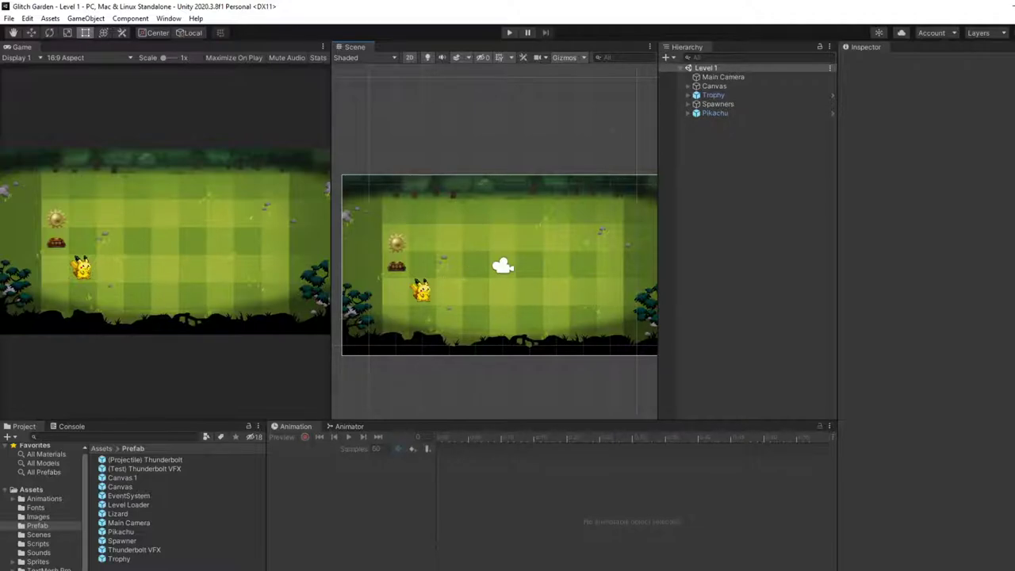
# Reframe the Scene view and select the Thunderbolt VFX prefab in the Prefab folder
pyautogui.moveTo(503, 267); pyautogui.dragTo(499, 265, button='middle')
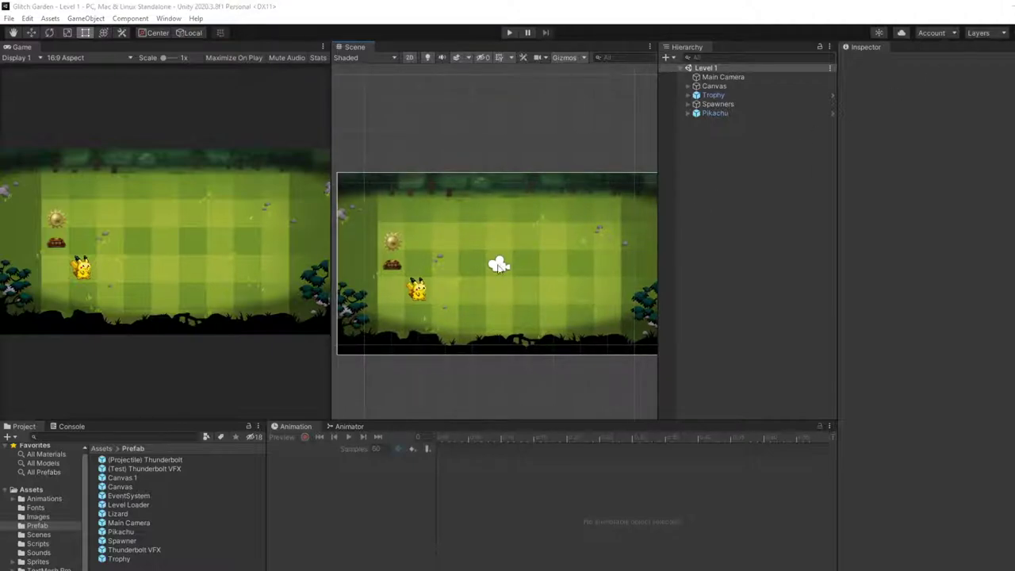
pyautogui.scroll(-2, 538, 302)
pyautogui.moveTo(538, 302); pyautogui.dragTo(537, 255, button='middle')
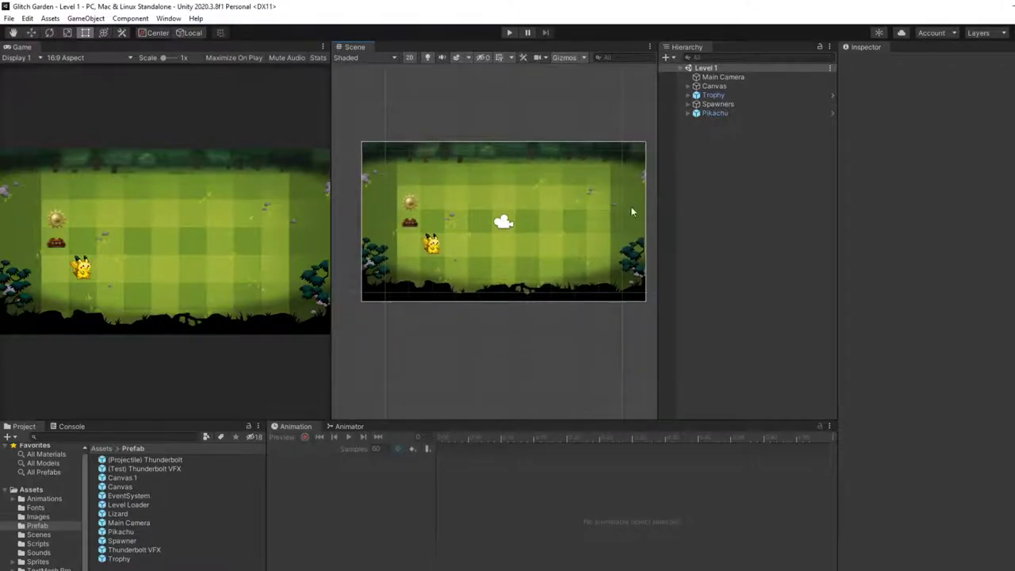
pyautogui.scroll(1, 553, 246)
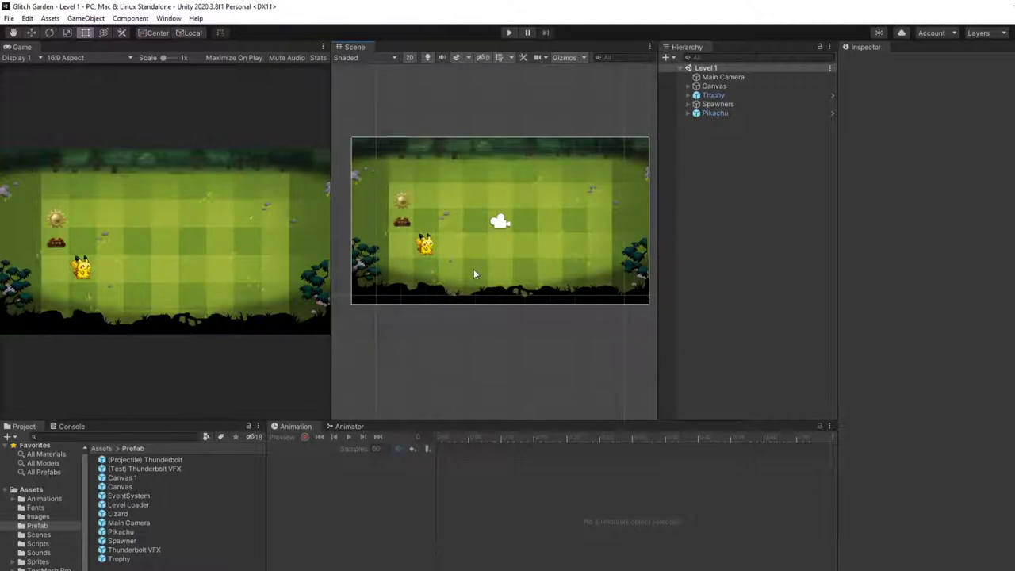
pyautogui.click(119, 551)
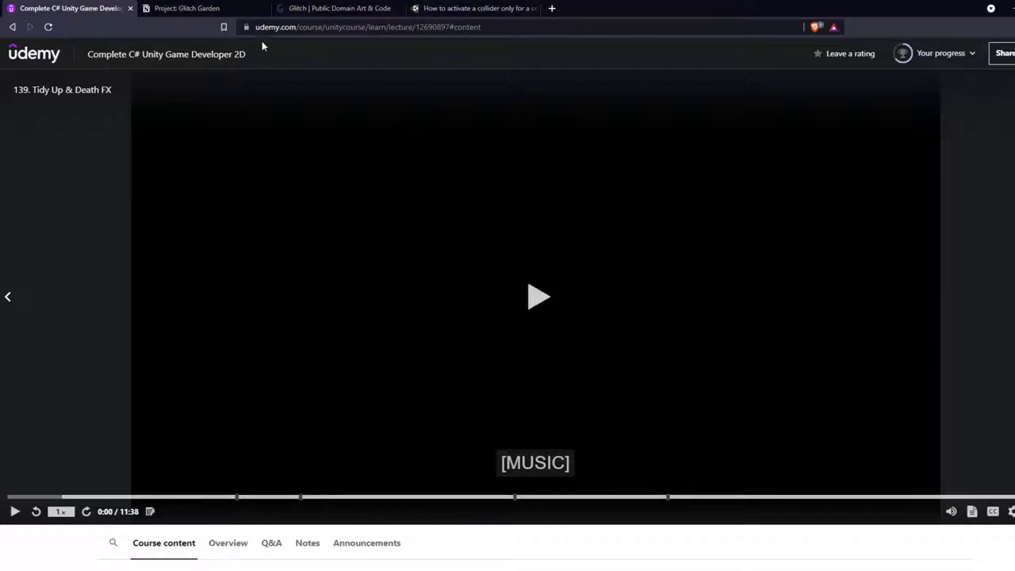
# Play lecture 139, skip ahead through 0:42, 5:12 and 8:06, and pause at 9:16
pyautogui.click(488, 273)
pyautogui.click(72, 497)
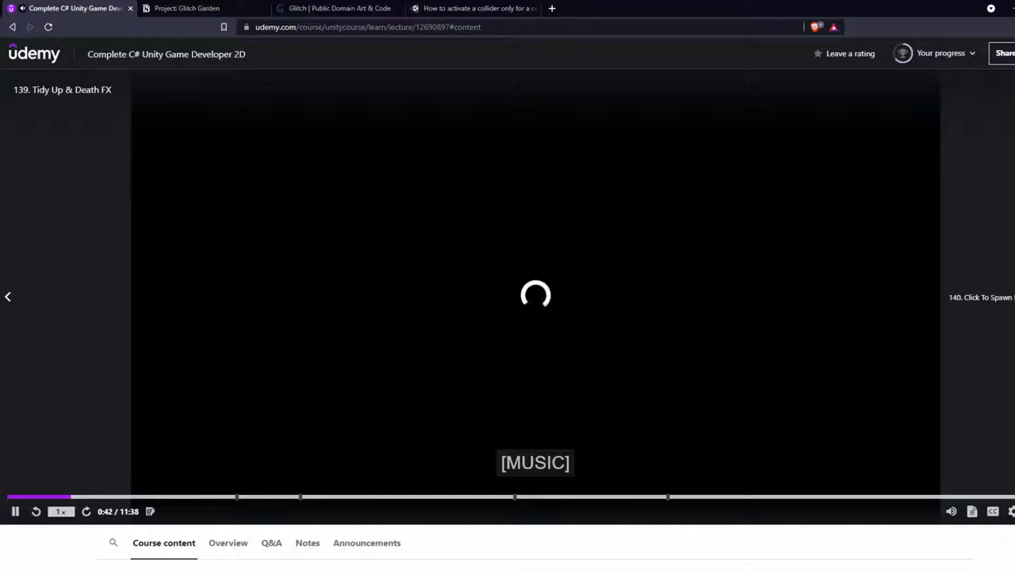
pyautogui.click(483, 498)
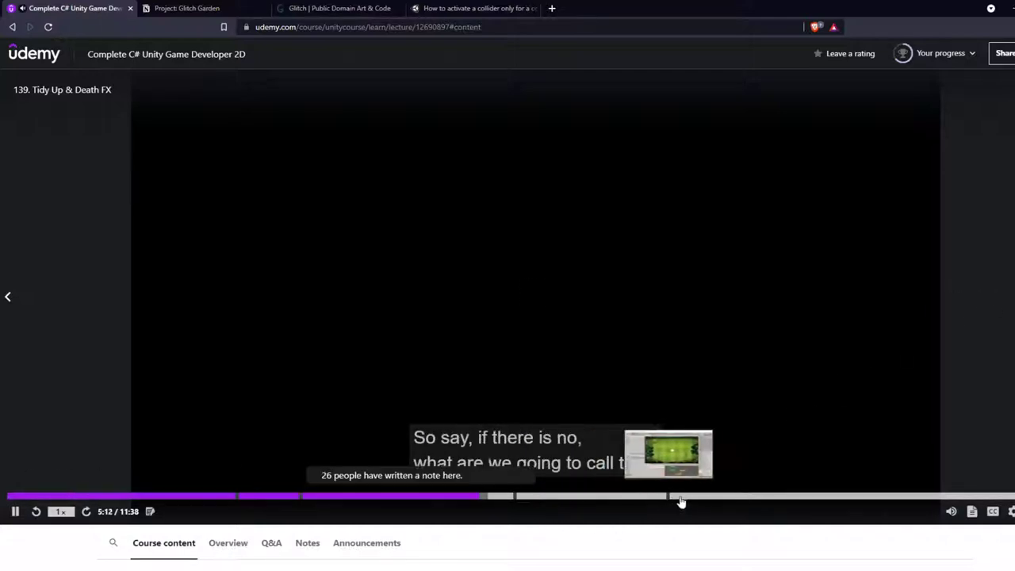
pyautogui.click(744, 498)
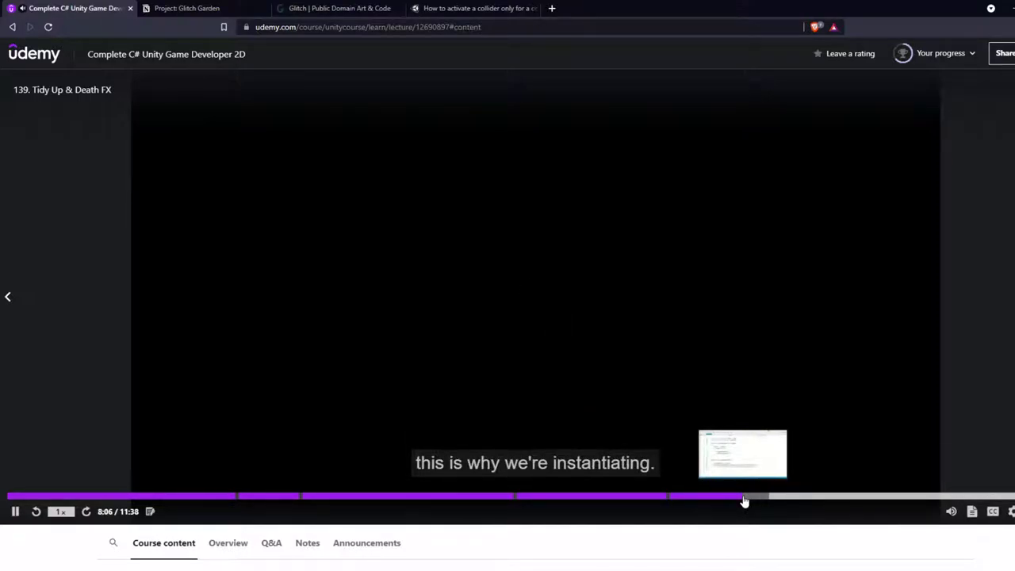
pyautogui.click(838, 498)
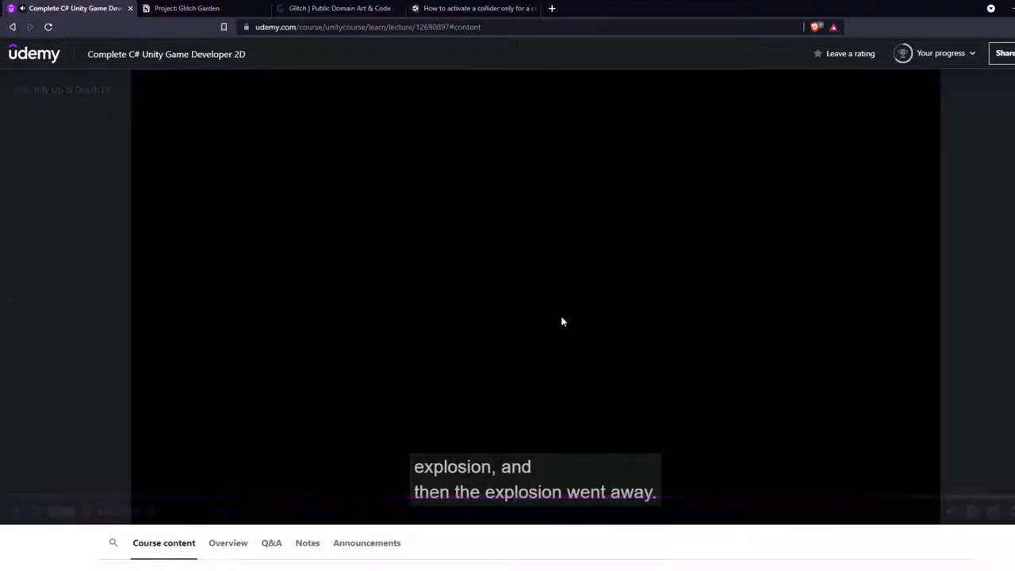
pyautogui.click(803, 439)
pyautogui.scroll(-5, 200, 385)
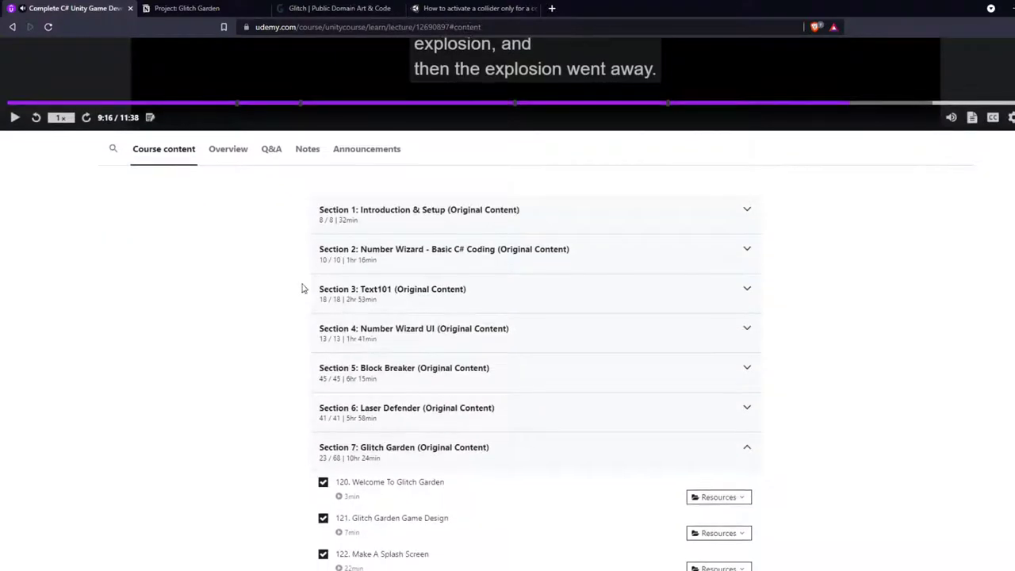
# Filter the Q&A to the current lecture and read the top question's particle-duration code
pyautogui.click(269, 149)
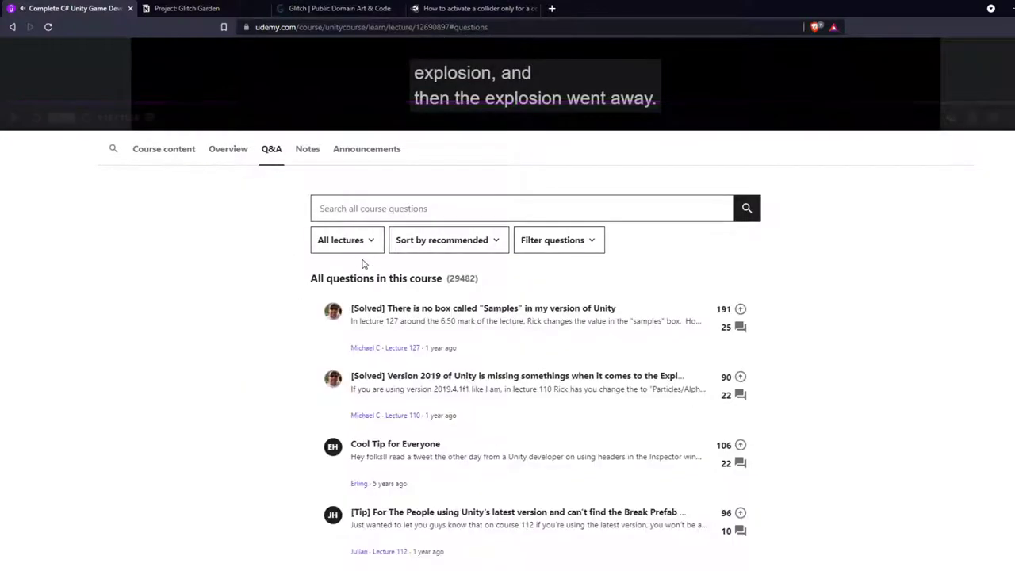
pyautogui.click(353, 239)
pyautogui.click(357, 290)
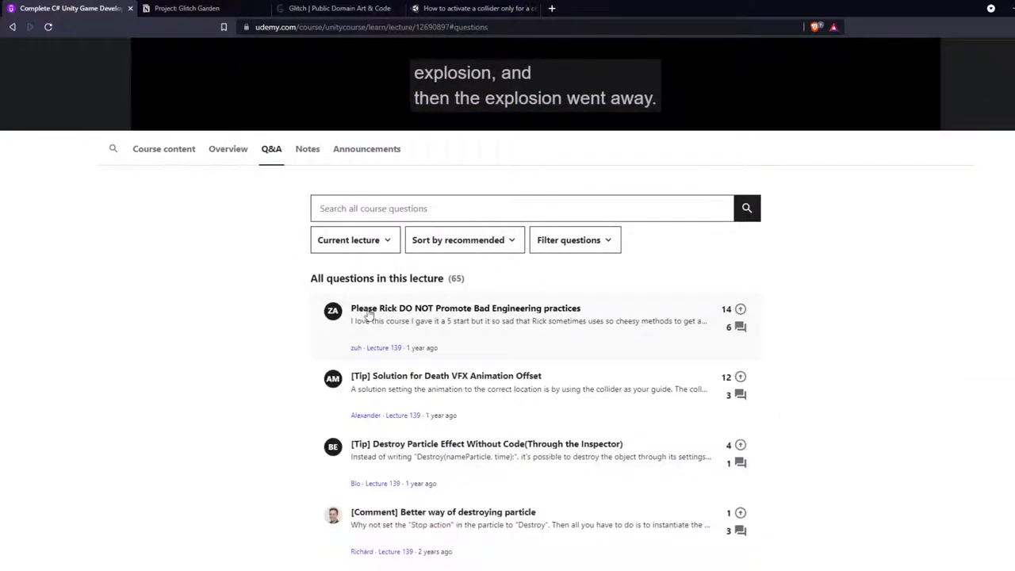
pyautogui.click(483, 310)
pyautogui.scroll(-2, 428, 265)
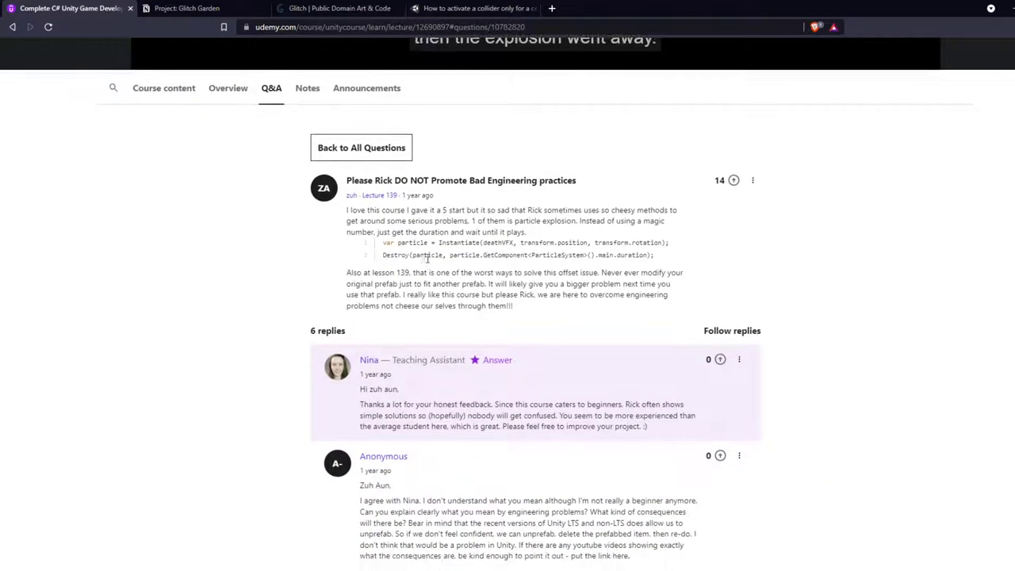
pyautogui.moveTo(450, 256); pyautogui.dragTo(650, 256)
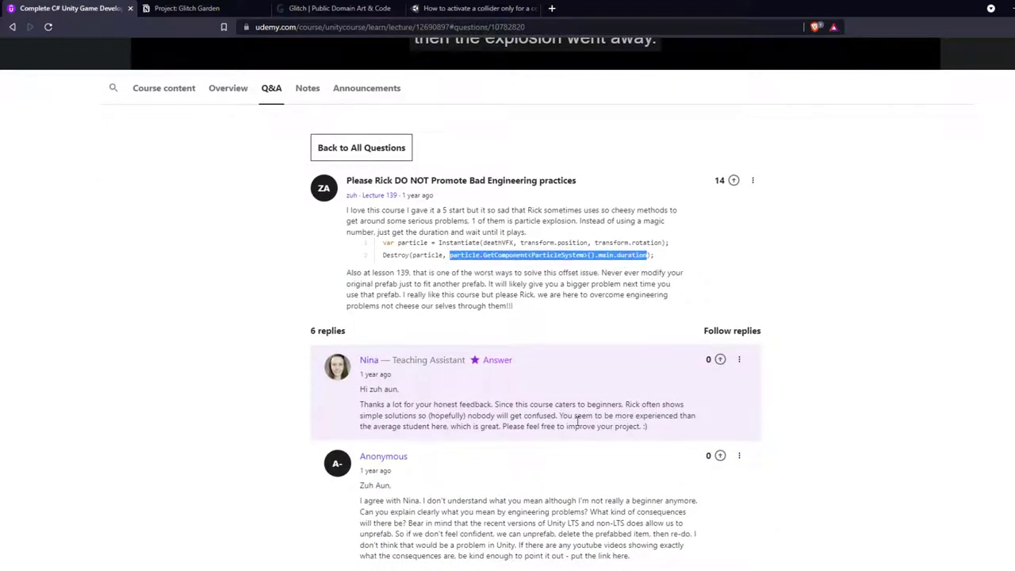
pyautogui.hotkey('alt', 'Tab')
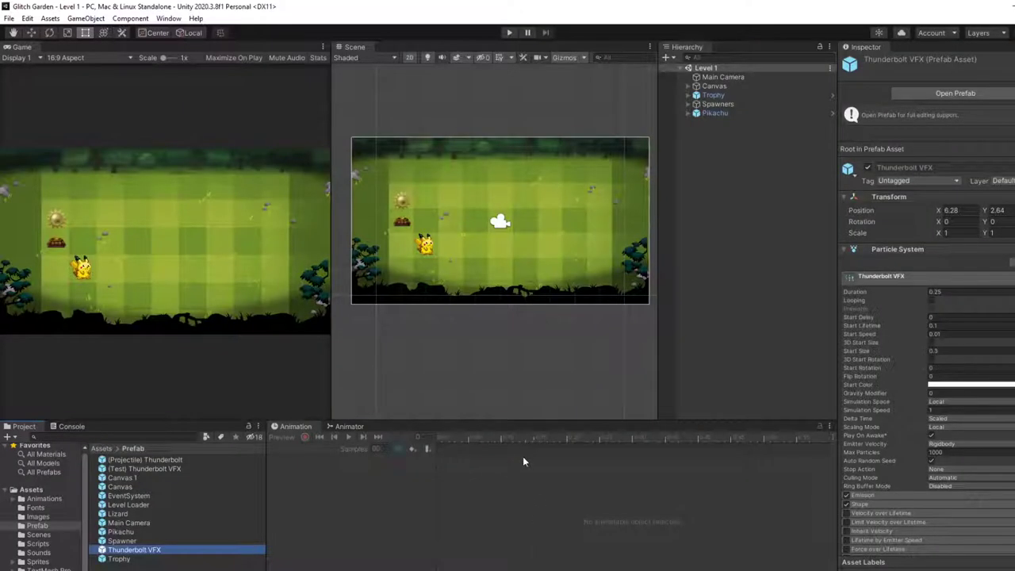
# Open the Projectile script from the Scripts folder and review its OnTriggerEnter2D damage code
pyautogui.click(36, 535)
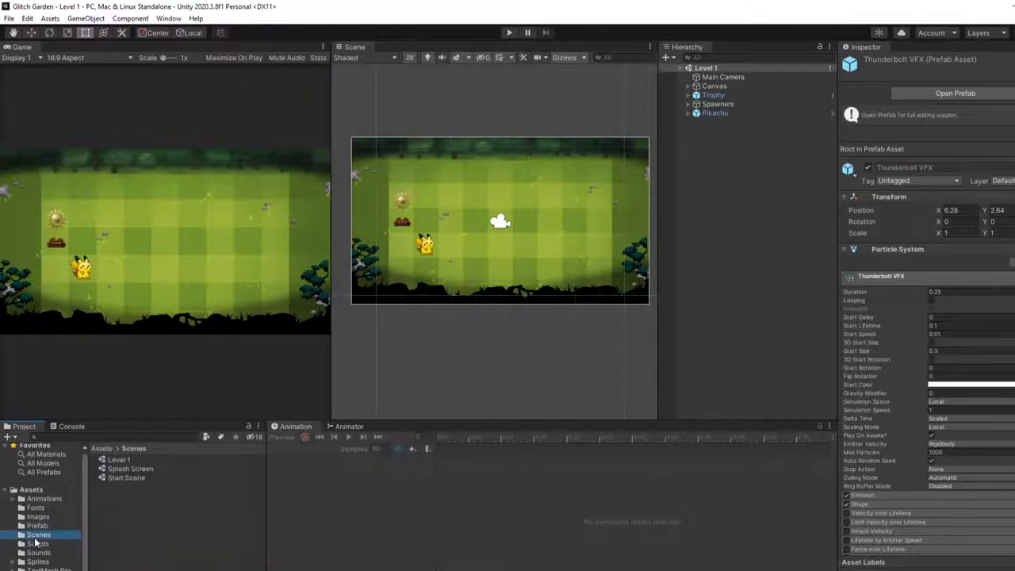
pyautogui.click(44, 544)
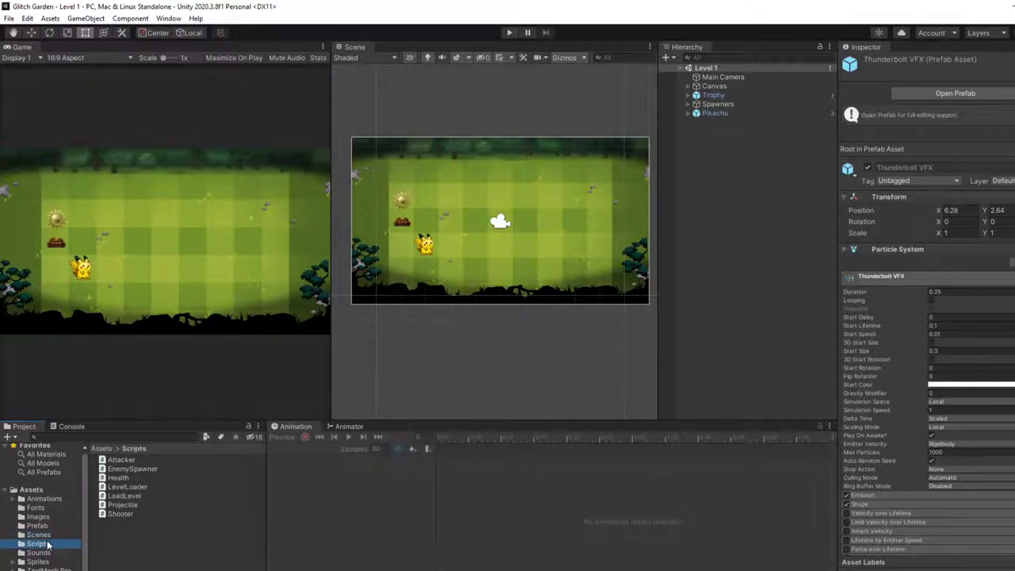
pyautogui.click(126, 505)
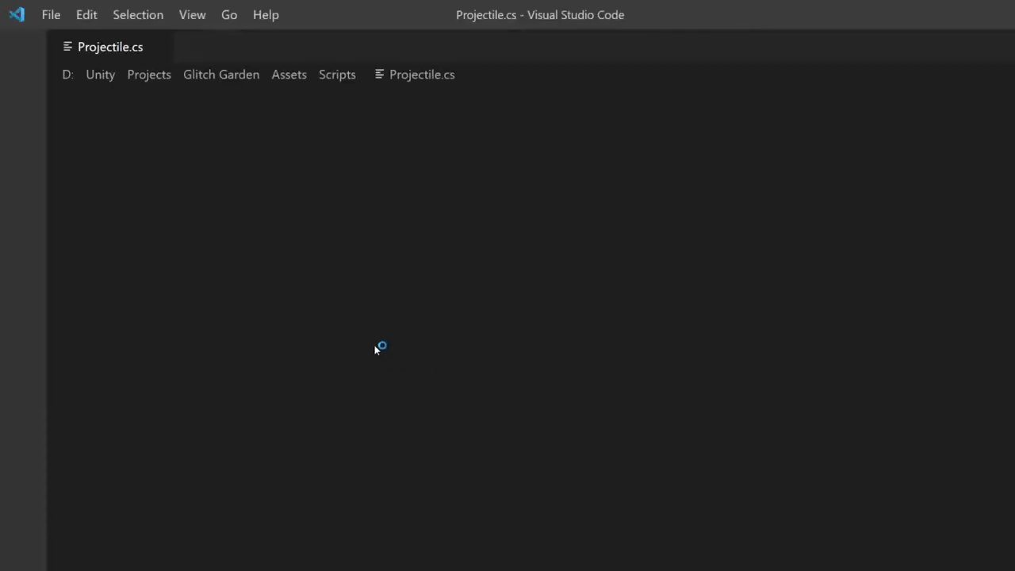
pyautogui.scroll(-4, 375, 345)
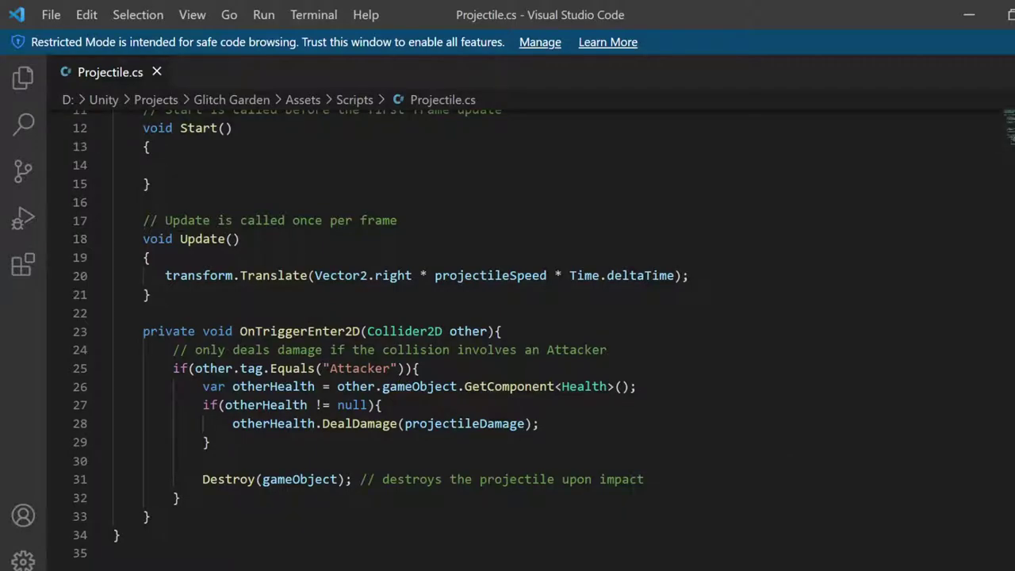
pyautogui.hotkey('alt', 'Tab')
pyautogui.hotkey('alt', 'Tab')
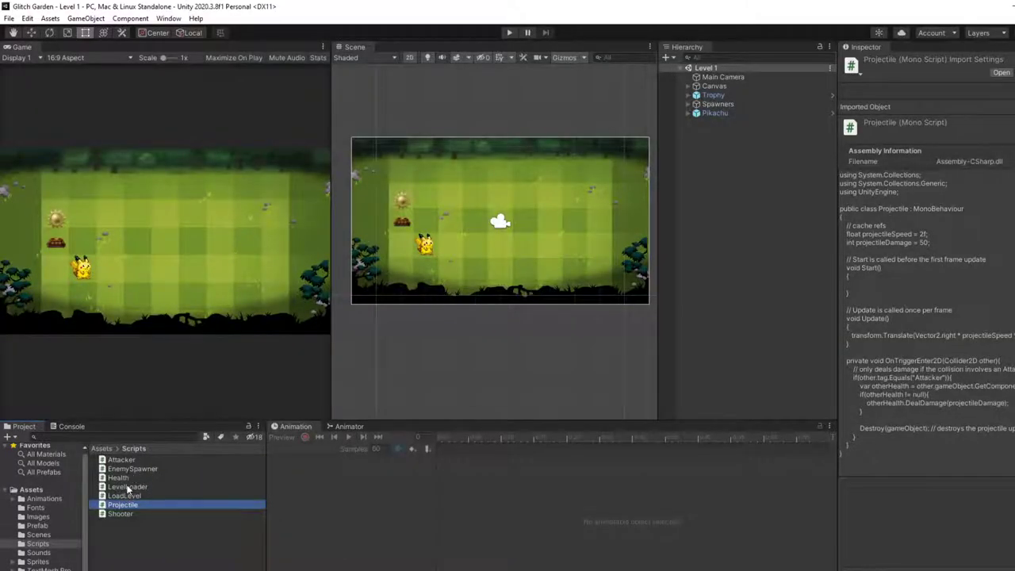
# Open Health.cs in VS Code and select the main.duration expression on line 26
pyautogui.click(126, 479)
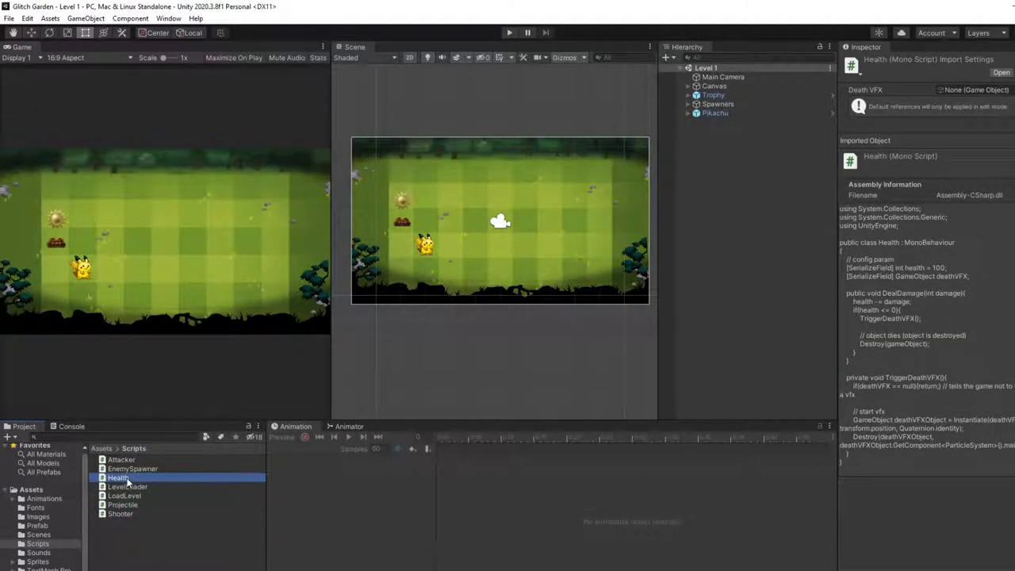
pyautogui.doubleClick(119, 478)
pyautogui.scroll(4, 508, 318)
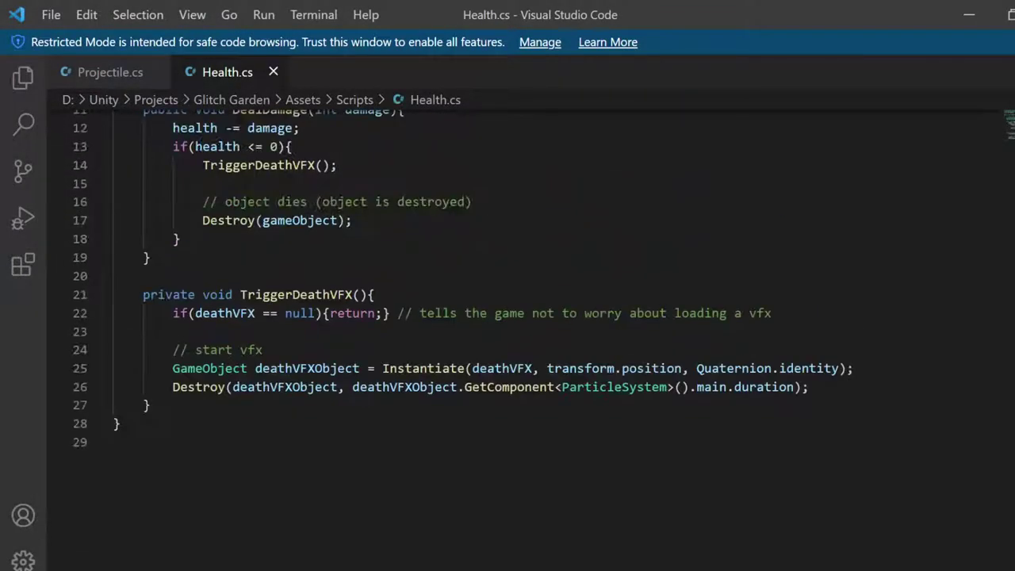
pyautogui.scroll(4, 508, 318)
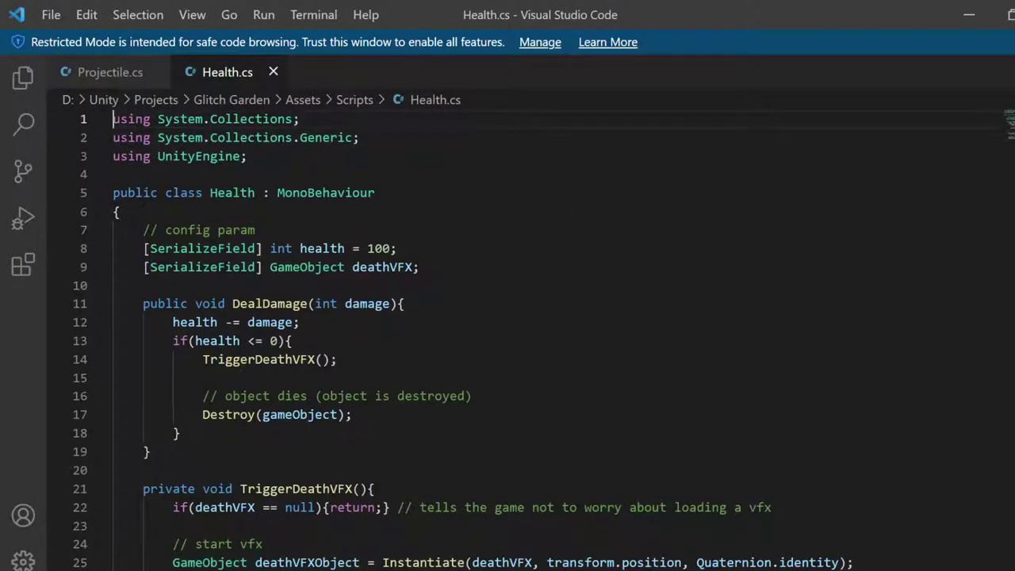
pyautogui.scroll(-4, 508, 317)
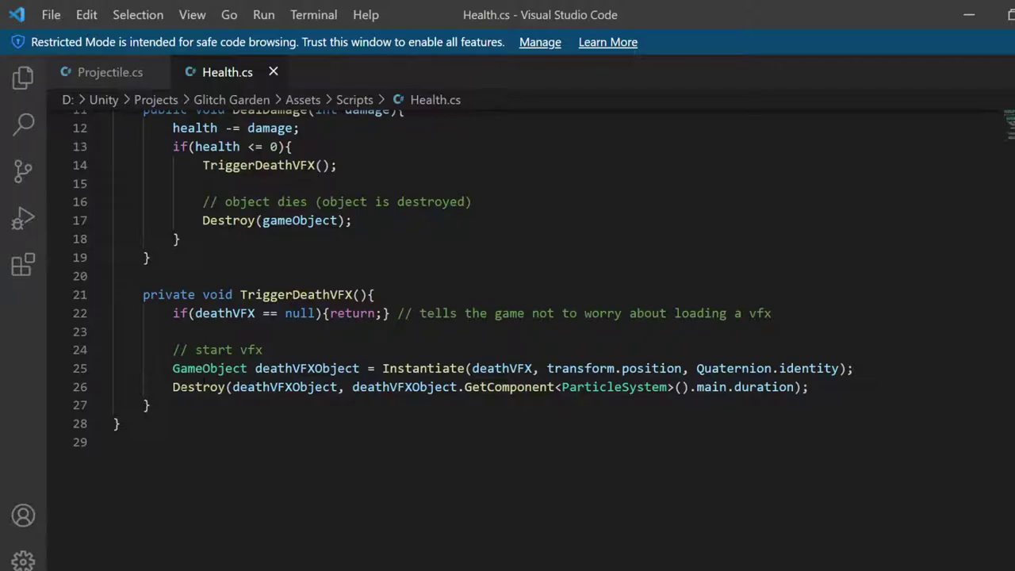
pyautogui.moveTo(352, 387)
pyautogui.mouseDown()
pyautogui.moveTo(793, 386)
pyautogui.moveTo(352, 386)
pyautogui.mouseUp()
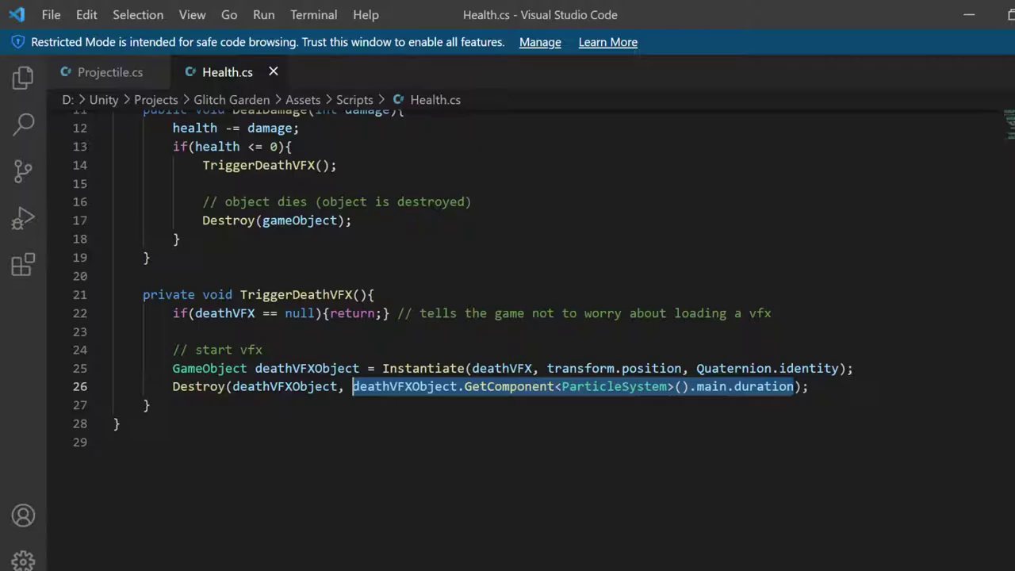
pyautogui.hotkey('alt', 'Tab')
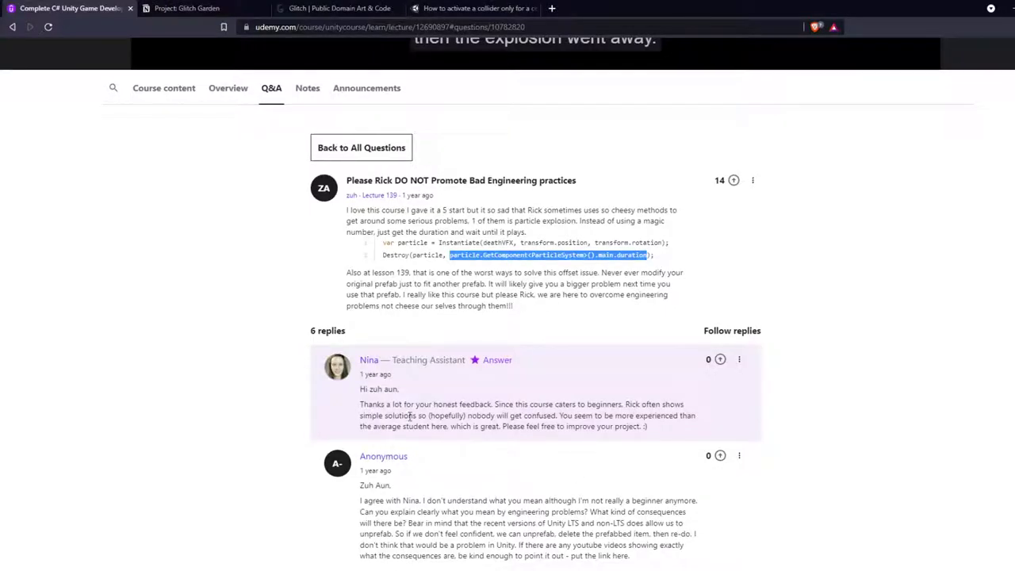
# Read the replies recommending main.startLifetime.constantMax instead of main.duration
pyautogui.moveTo(476, 416); pyautogui.dragTo(711, 418)
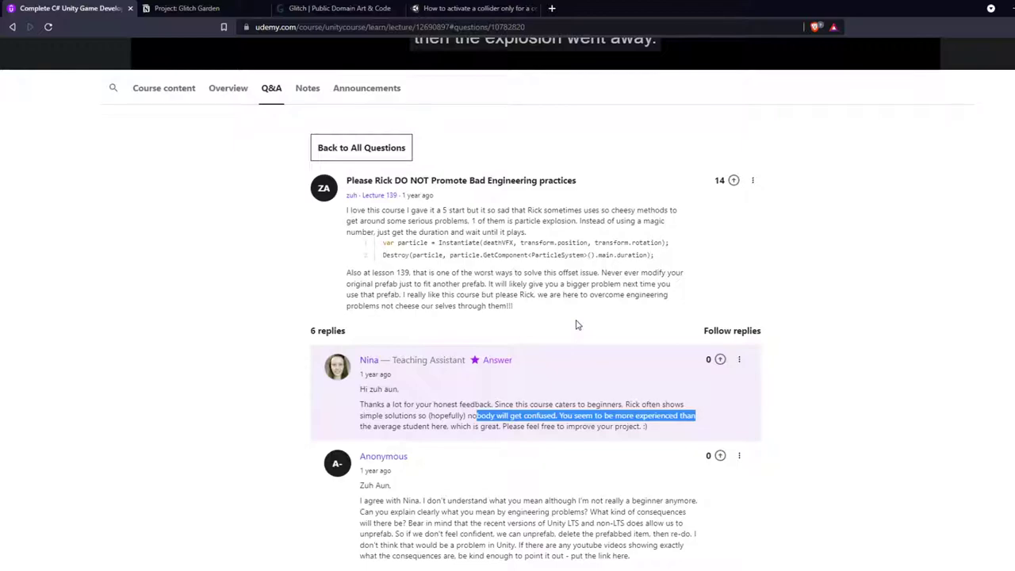
pyautogui.scroll(-6, 577, 329)
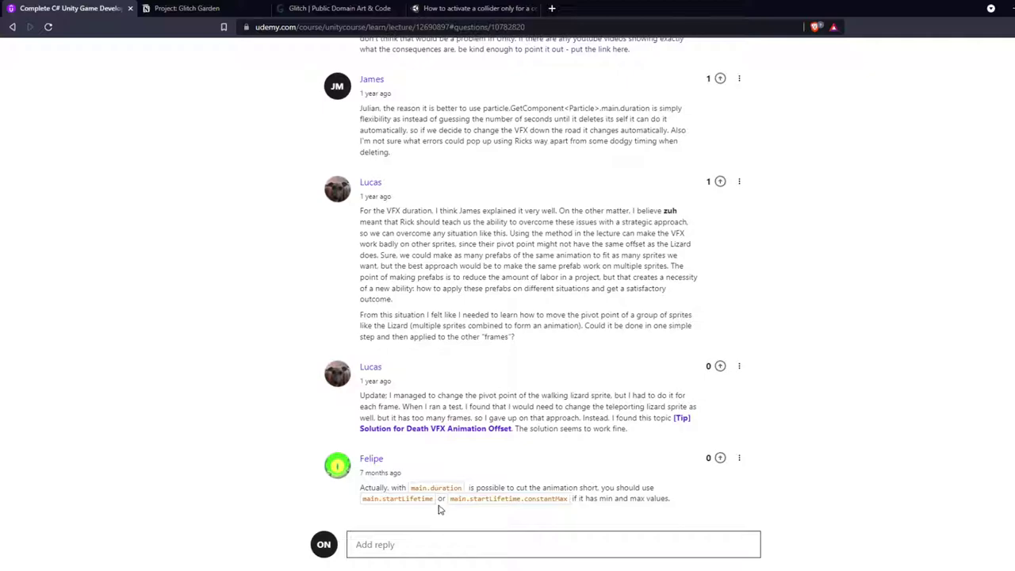
pyautogui.moveTo(449, 498); pyautogui.dragTo(582, 511)
pyautogui.click(465, 512)
pyautogui.scroll(-1, 392, 496)
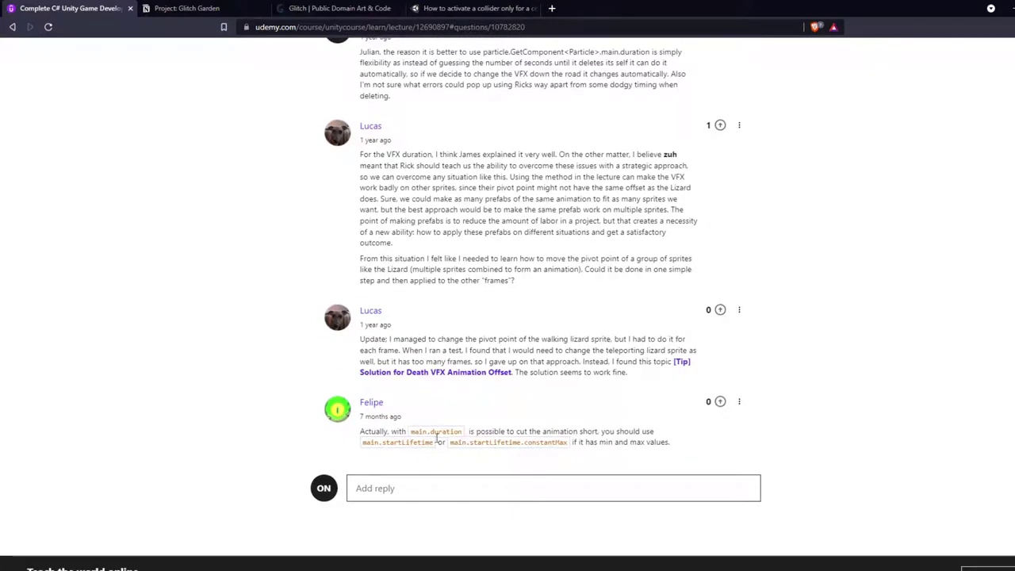
pyautogui.moveTo(410, 431); pyautogui.dragTo(593, 433)
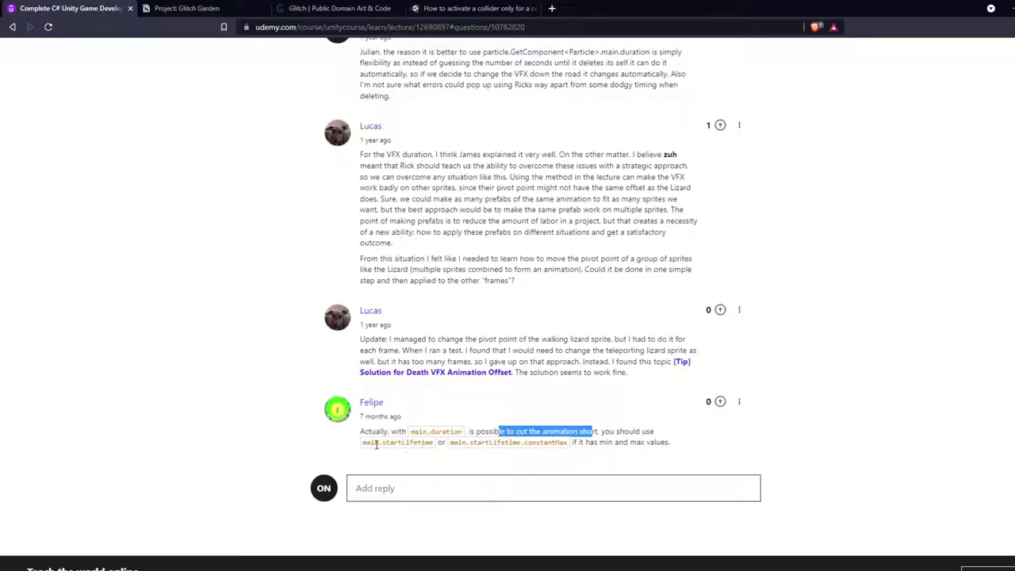
pyautogui.moveTo(448, 442); pyautogui.dragTo(568, 444)
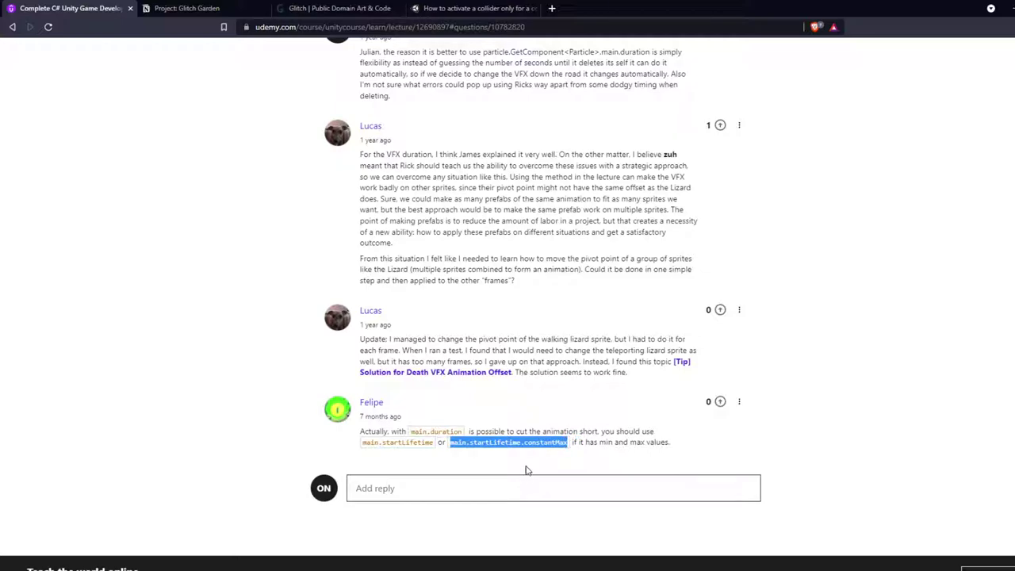
pyautogui.hotkey('alt', 'Tab')
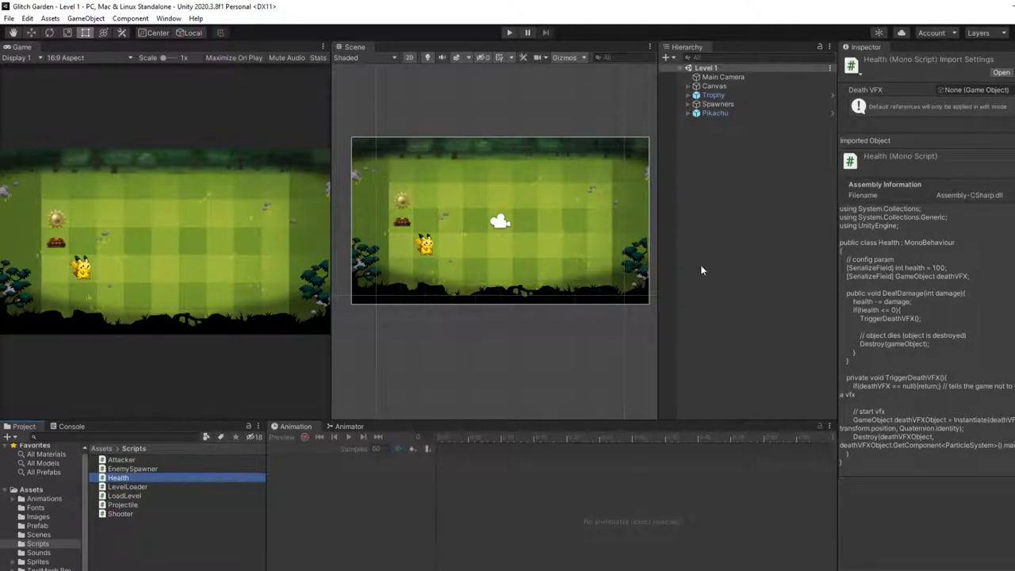
# Select the Thunderbolt VFX prefab and check its Duration 0.25 and Start Lifetime 0.1
pyautogui.click(35, 509)
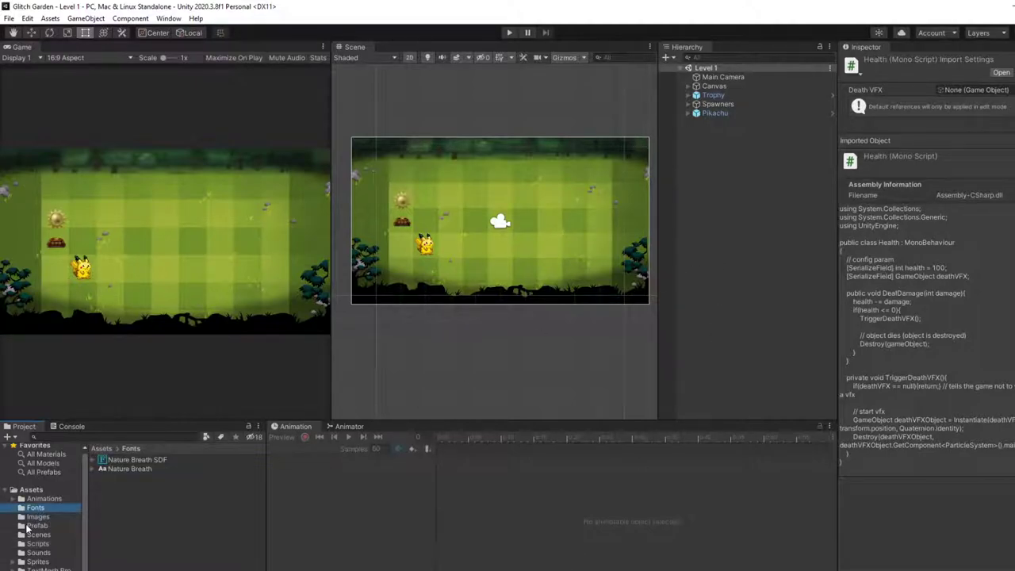
pyautogui.click(34, 526)
pyautogui.click(139, 550)
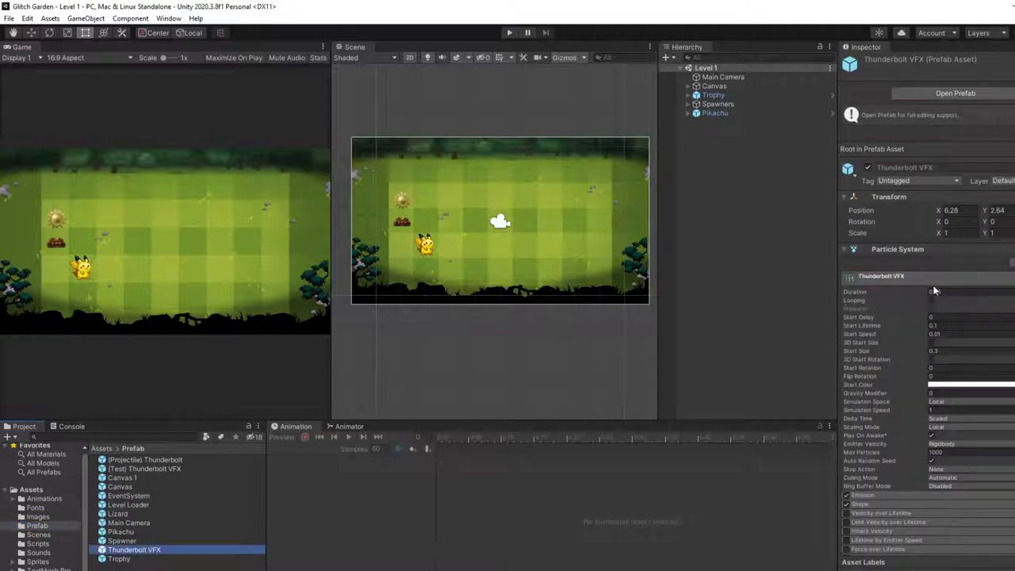
pyautogui.click(936, 291)
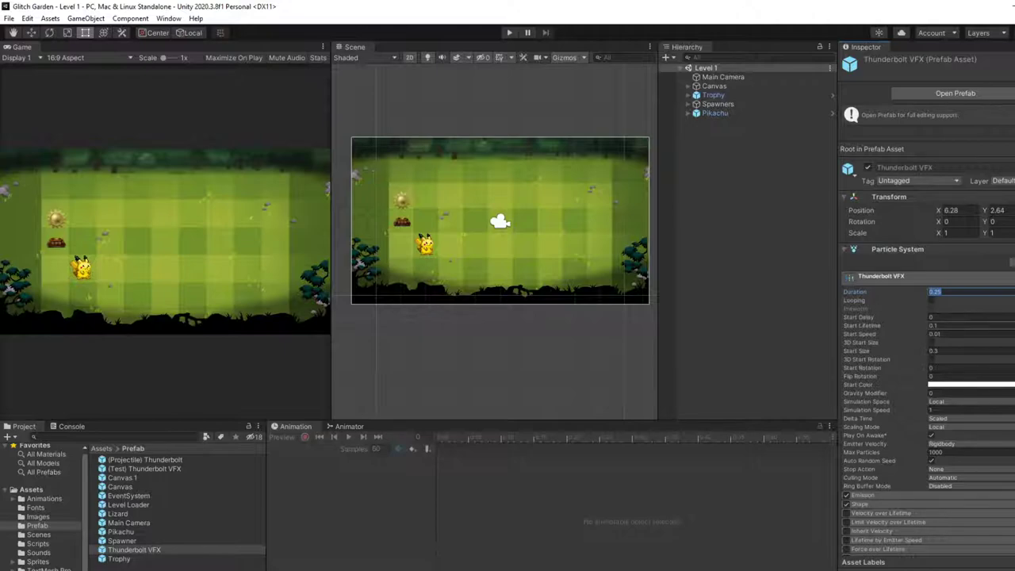
pyautogui.click(940, 325)
pyautogui.hotkey('alt', 'Tab')
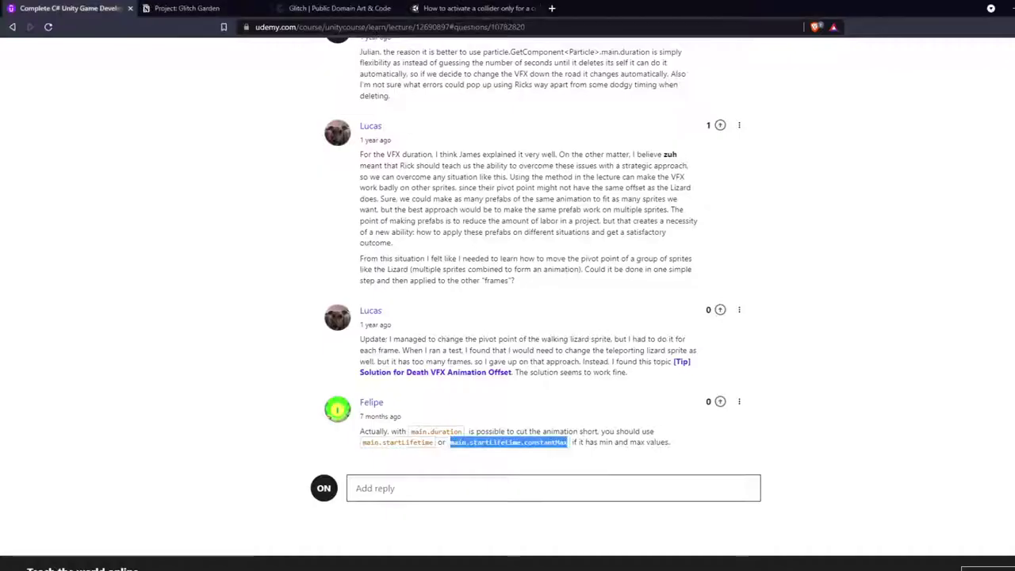
pyautogui.hotkey('alt', 'Tab')
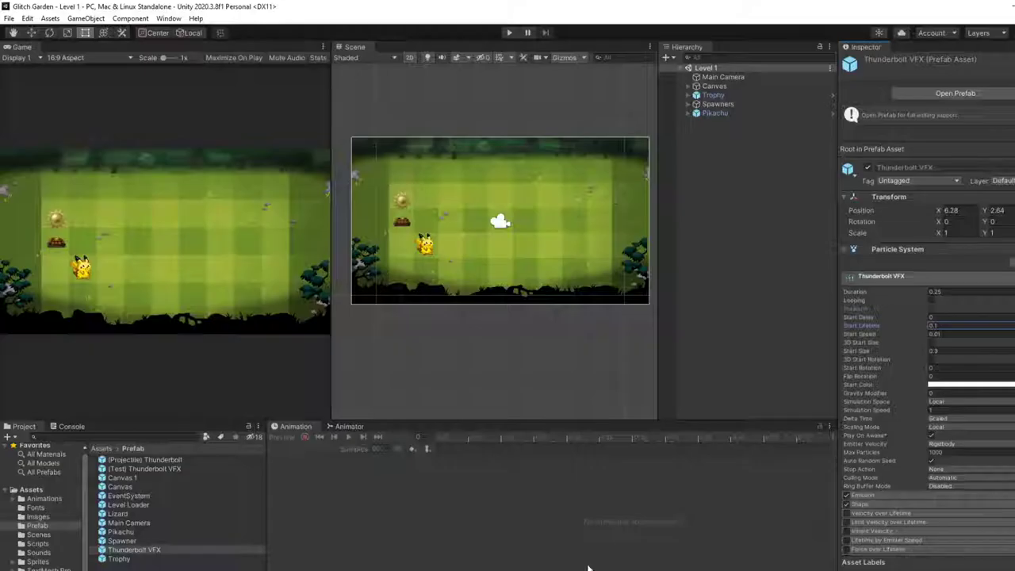
# Re-examine the 0.25 Duration field, then return to Health.cs and deselect line 26
pyautogui.click(934, 292)
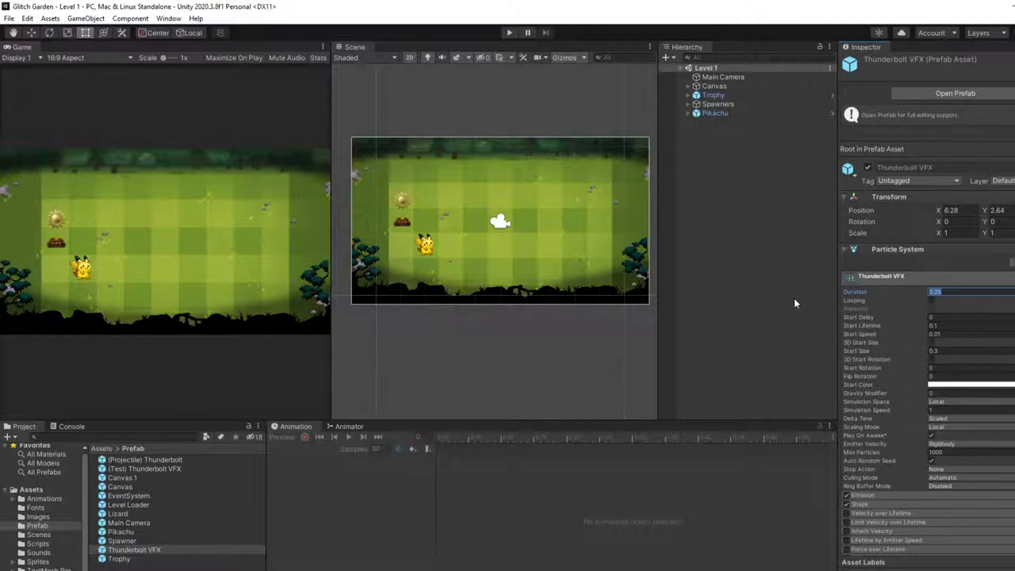
pyautogui.press('Tab')
pyautogui.press('Tab')
pyautogui.press('Tab')
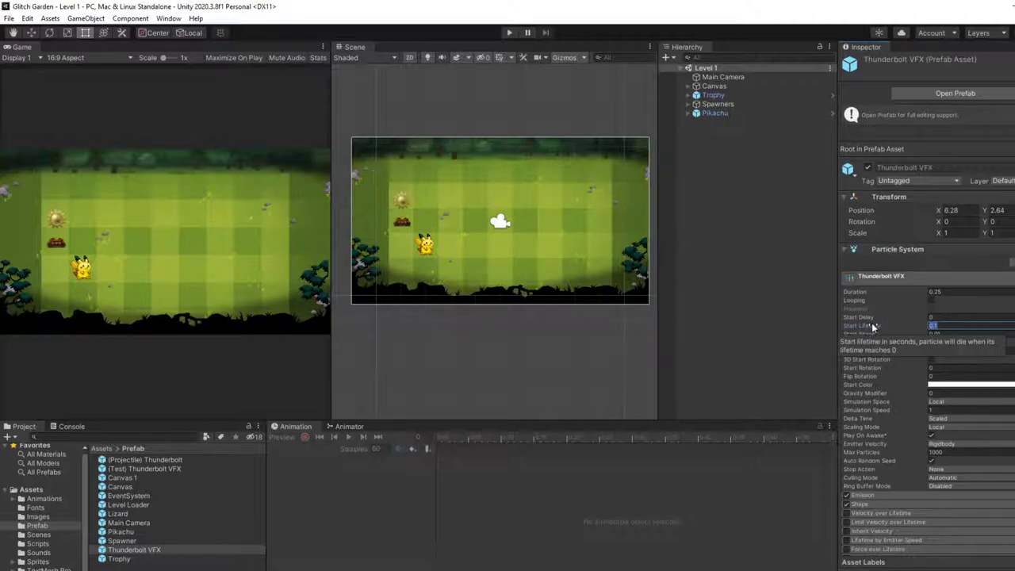
pyautogui.click(937, 292)
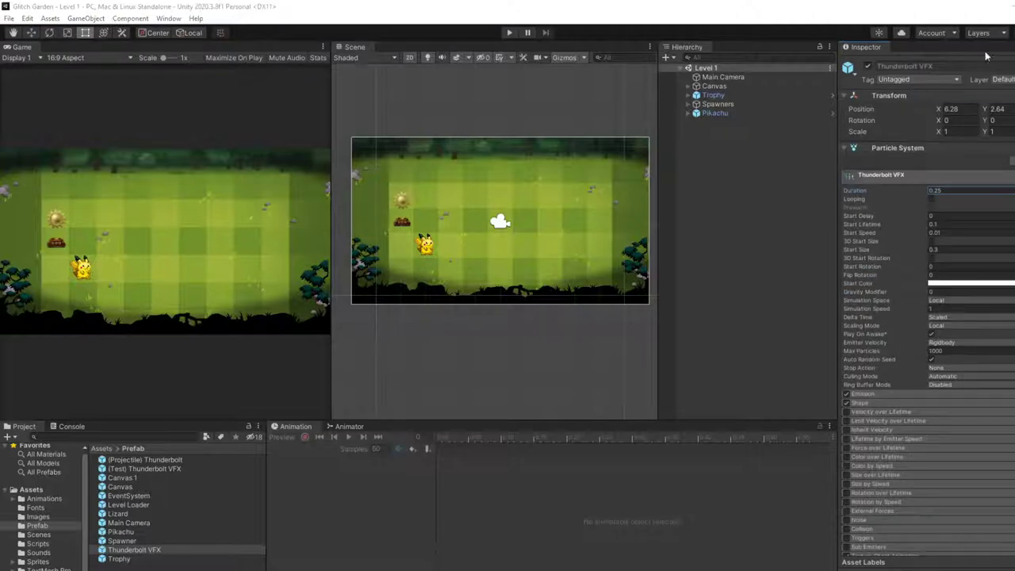
pyautogui.click(960, 222)
pyautogui.click(938, 291)
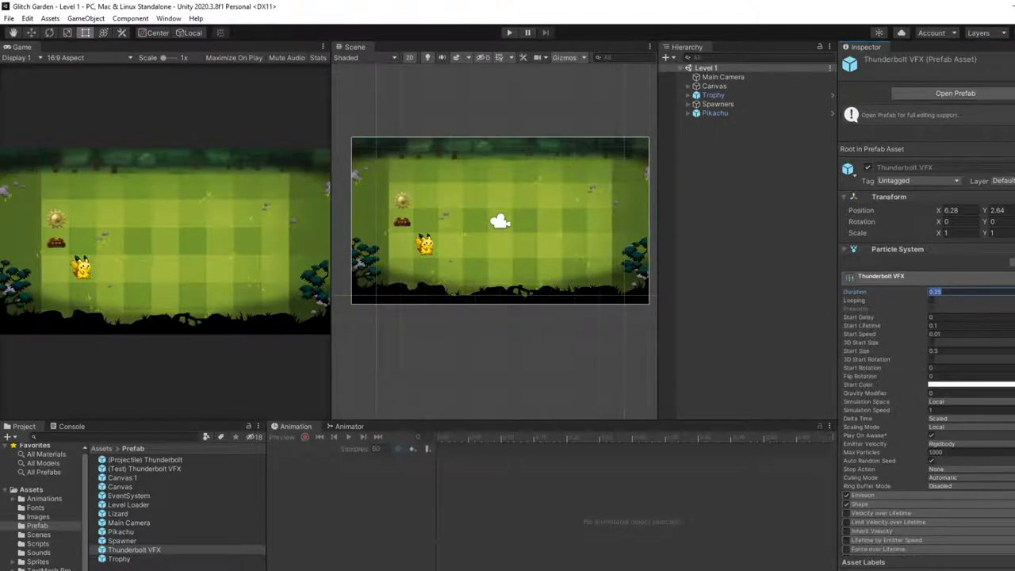
pyautogui.hotkey('alt', 'Tab')
pyautogui.click(149, 405)
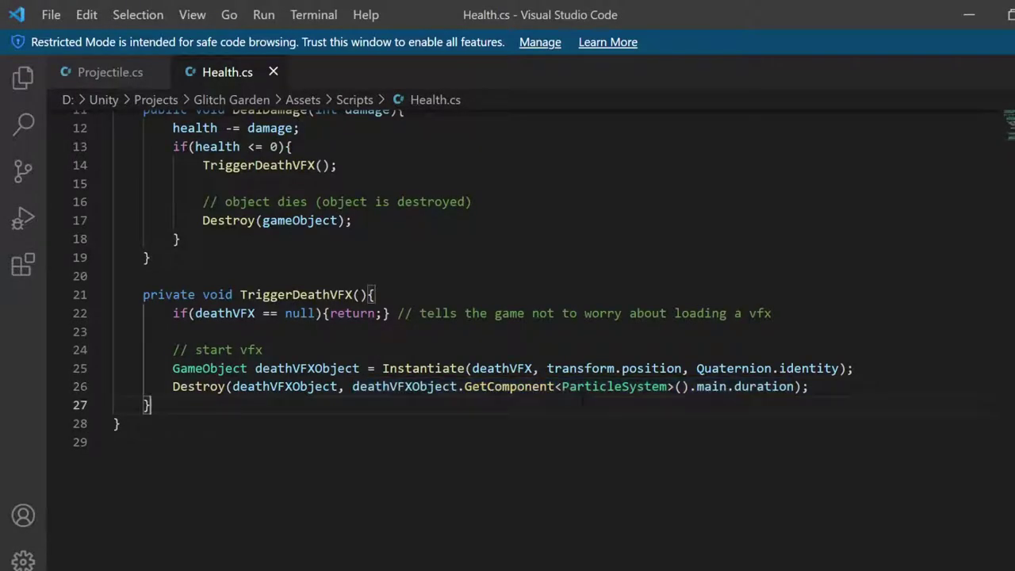
# Select 'duration' on line 26 of Health.cs, then return to the lecture's Q&A question list
pyautogui.doubleClick(764, 386)
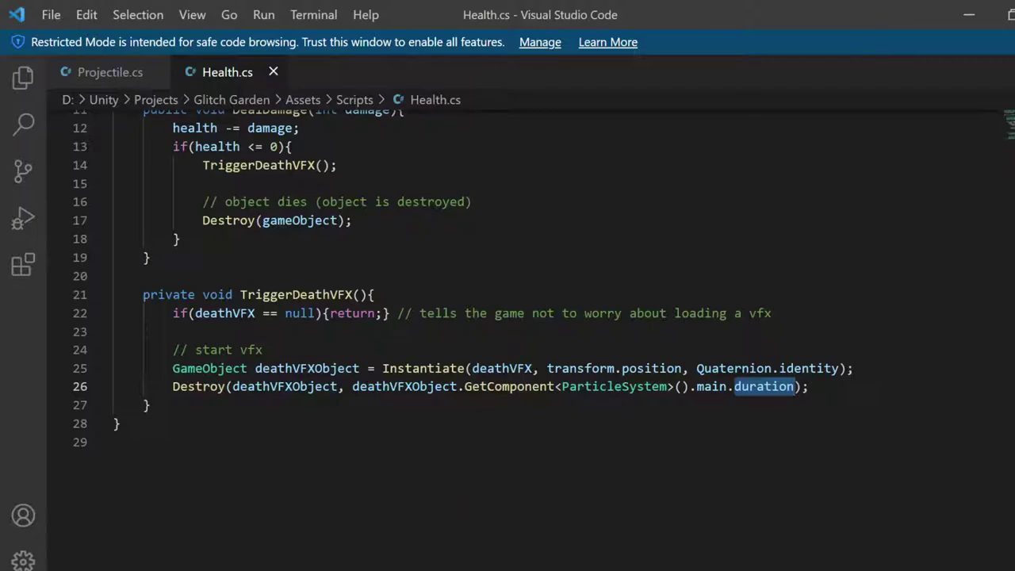
pyautogui.hotkey('alt', 'Tab')
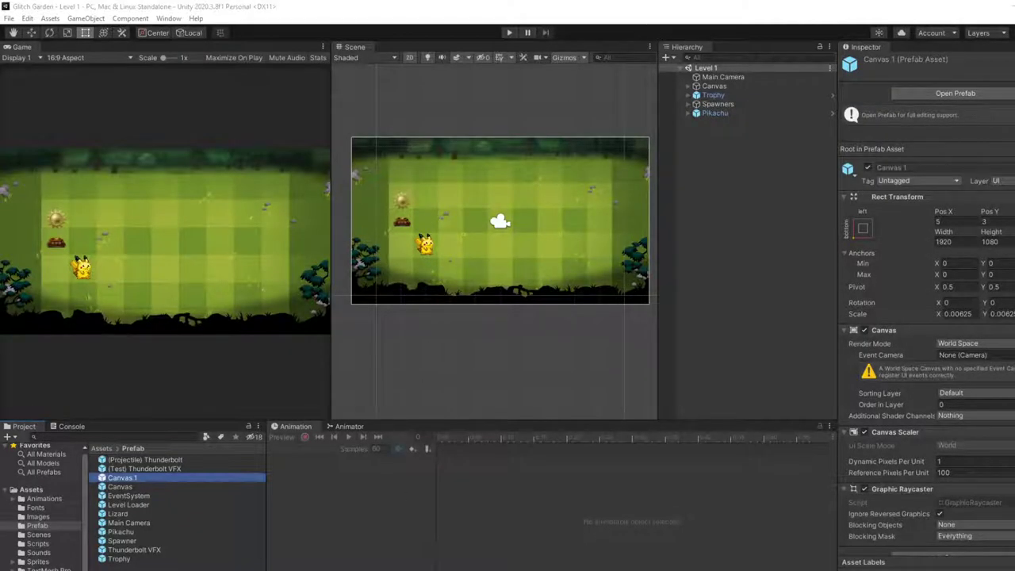
pyautogui.hotkey('alt', 'Tab')
pyautogui.hotkey('alt', 'Left')
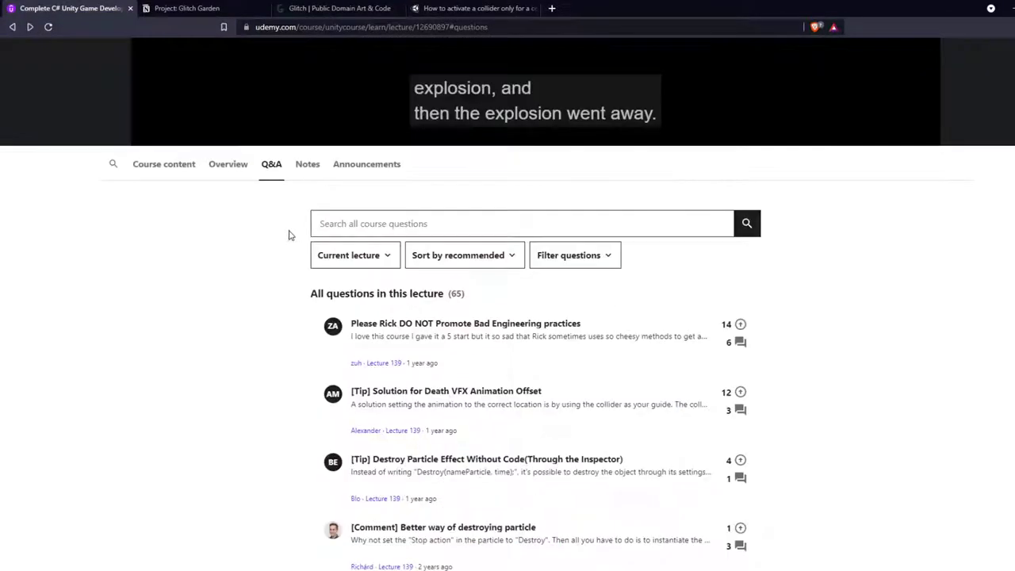
# Open the '[Tip] Solution for Death VFX Animation Offset' thread from the Q&A list
pyautogui.click(420, 390)
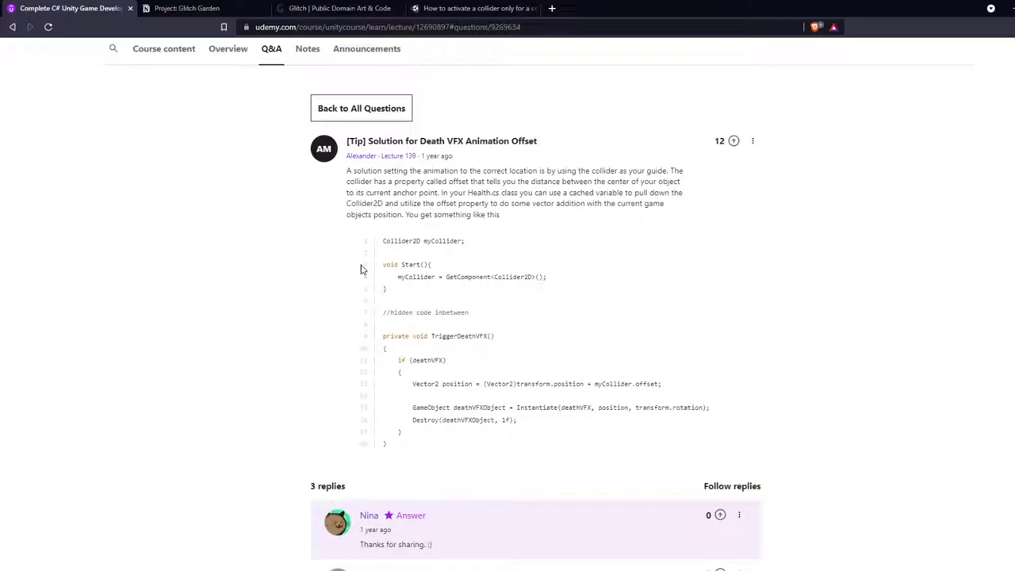
# Study the tip's code, highlighting Collider2D, offset, Vector2 and transform.position
pyautogui.doubleClick(396, 240)
pyautogui.doubleClick(647, 384)
pyautogui.click(533, 406)
pyautogui.moveTo(436, 385); pyautogui.dragTo(443, 386)
pyautogui.click(433, 384)
pyautogui.moveTo(506, 385); pyautogui.dragTo(613, 393)
pyautogui.click(629, 397)
pyautogui.scroll(-2, 588, 427)
pyautogui.scroll(-2, 587, 427)
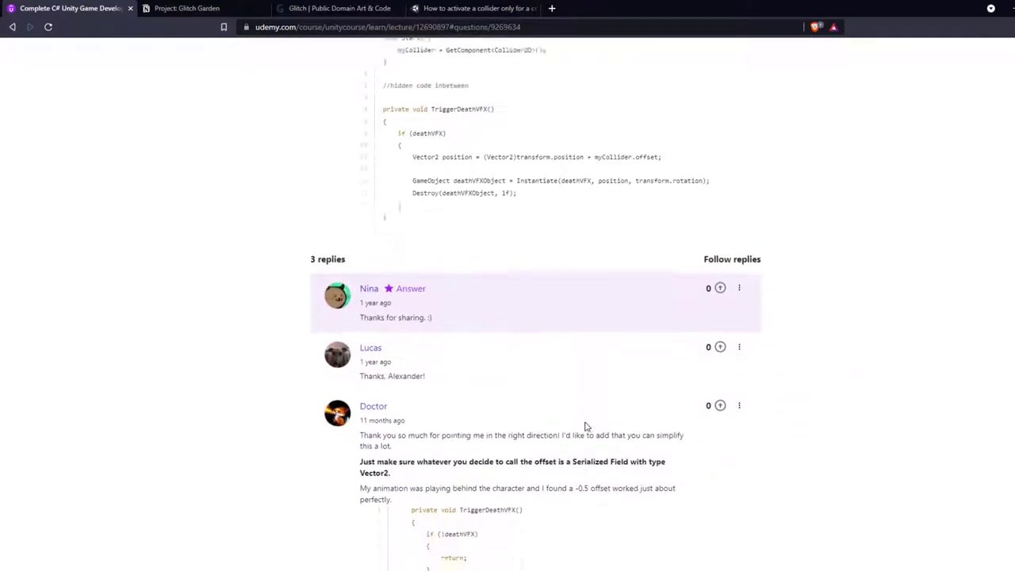
pyautogui.moveTo(429, 325); pyautogui.dragTo(544, 361)
pyautogui.scroll(4, 546, 375)
pyautogui.scroll(-4, 546, 375)
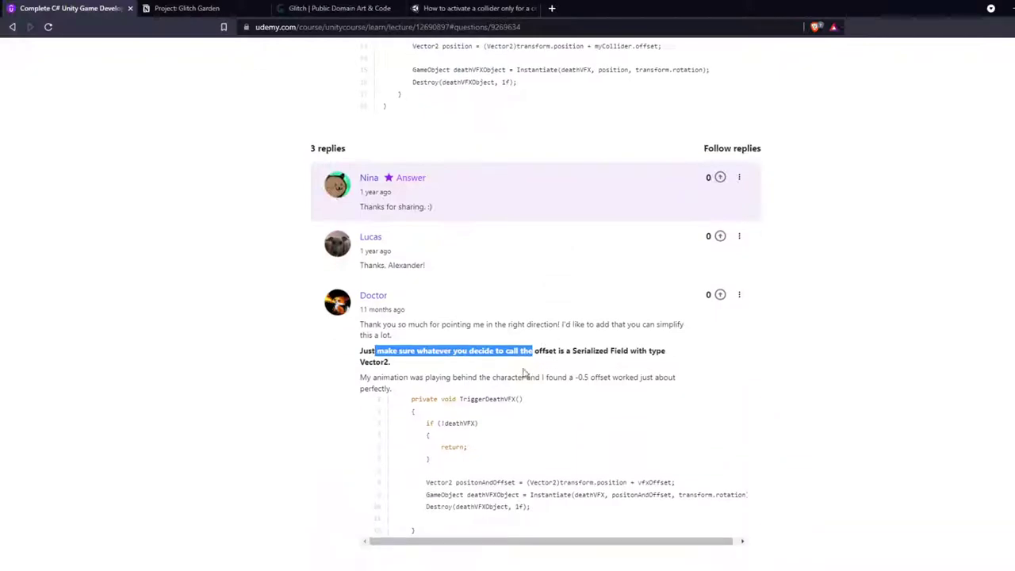
pyautogui.click(490, 367)
# Read the replies on a serialized Vector2 offset, the -0.5 offset and position-plus-offset calculation
pyautogui.moveTo(358, 353); pyautogui.dragTo(666, 362)
pyautogui.moveTo(383, 378); pyautogui.dragTo(649, 395)
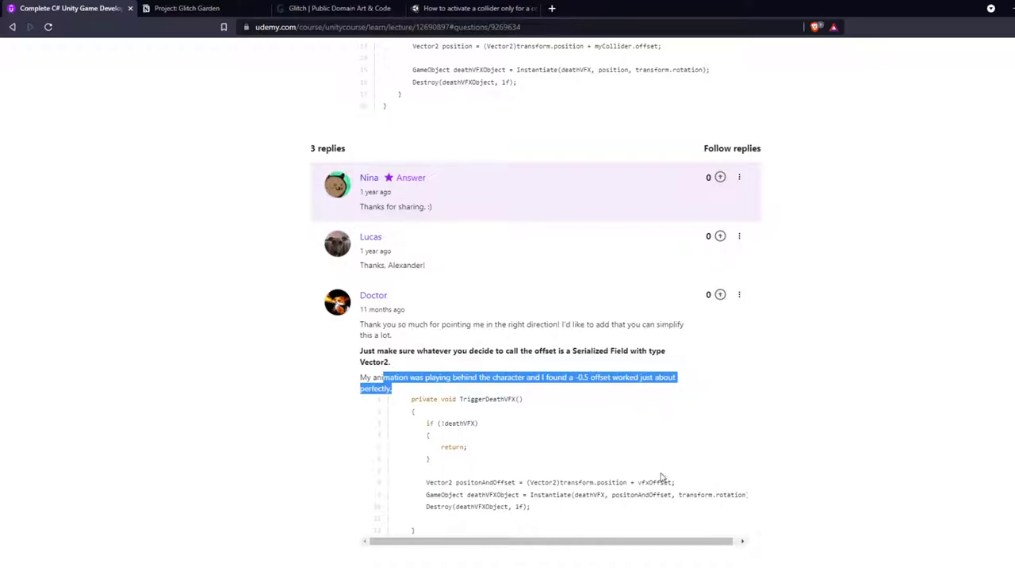
pyautogui.scroll(-2, 646, 480)
pyautogui.scroll(1, 614, 474)
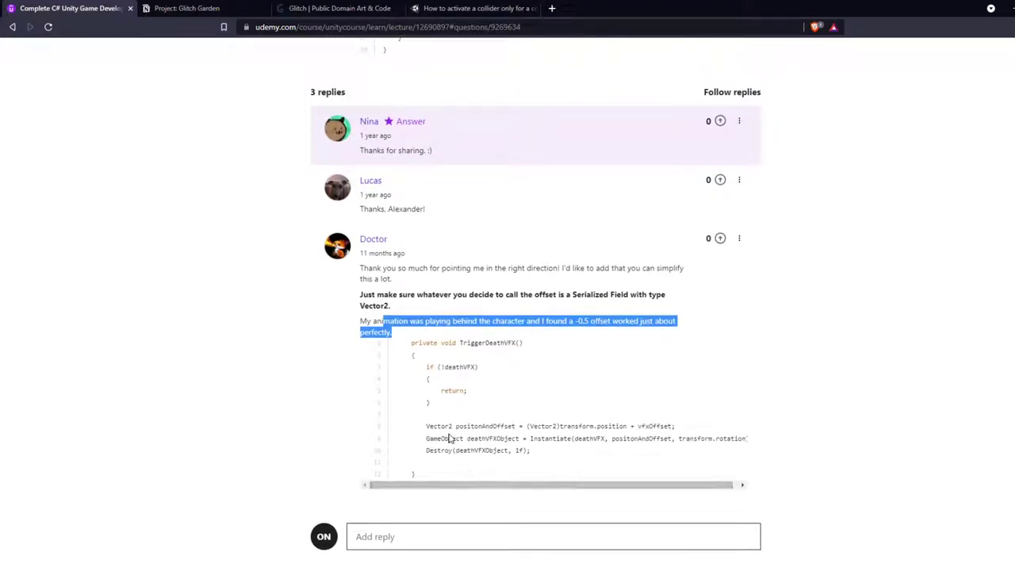
pyautogui.moveTo(470, 426); pyautogui.dragTo(673, 426)
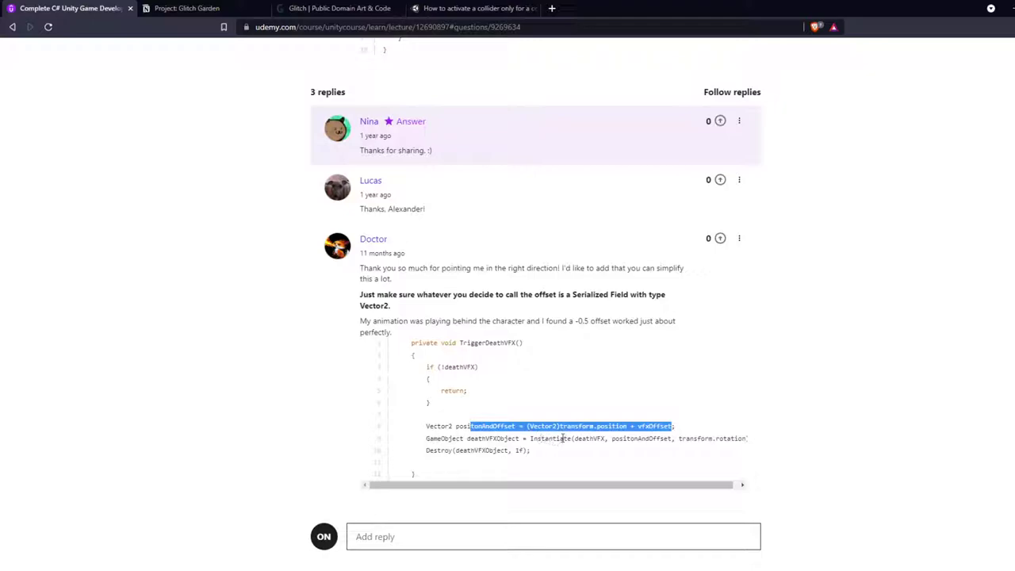
pyautogui.click(691, 448)
pyautogui.moveTo(576, 485); pyautogui.dragTo(516, 492)
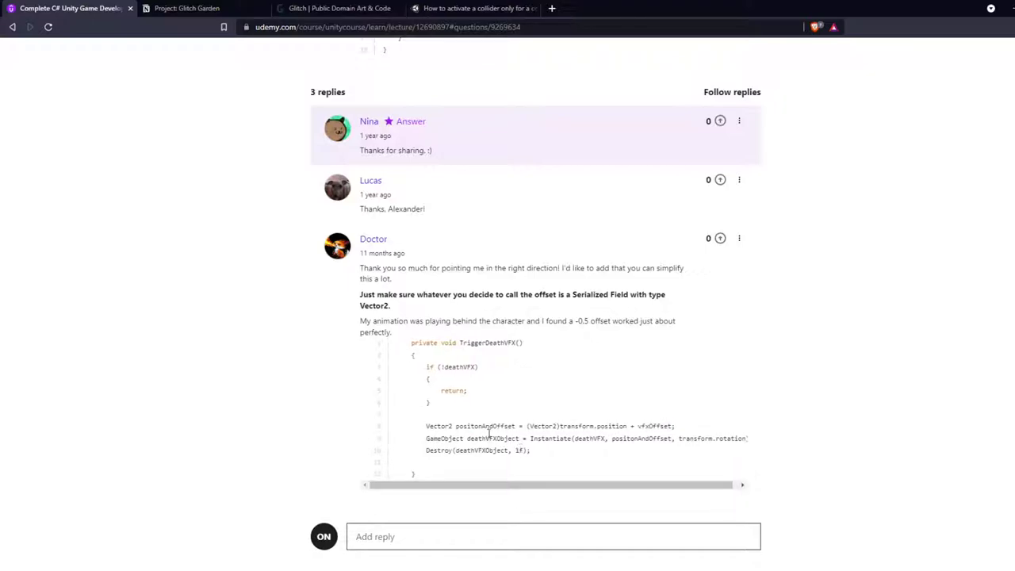
pyautogui.scroll(5, 441, 420)
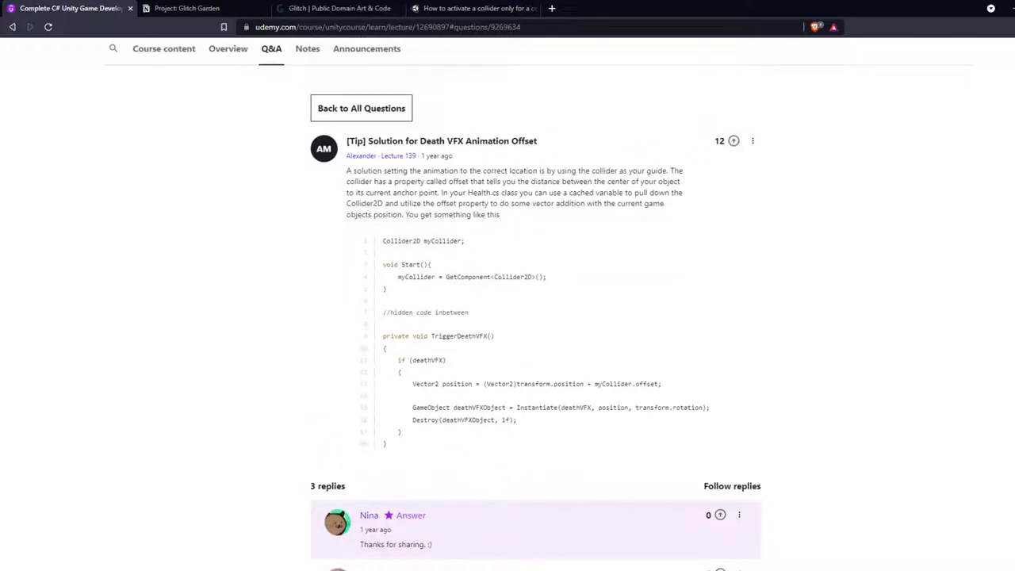
pyautogui.moveTo(482, 568)
pyautogui.click(484, 540)
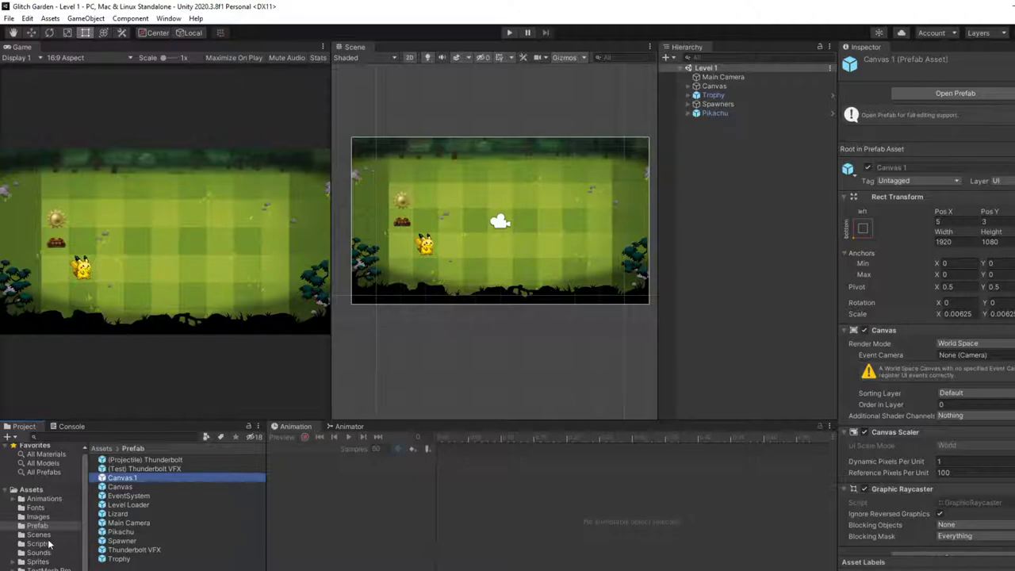
# Inspect the Lizard prefab's Polygon Collider 2D and open the prefab for editing
pyautogui.click(132, 516)
pyautogui.scroll(-3, 971, 344)
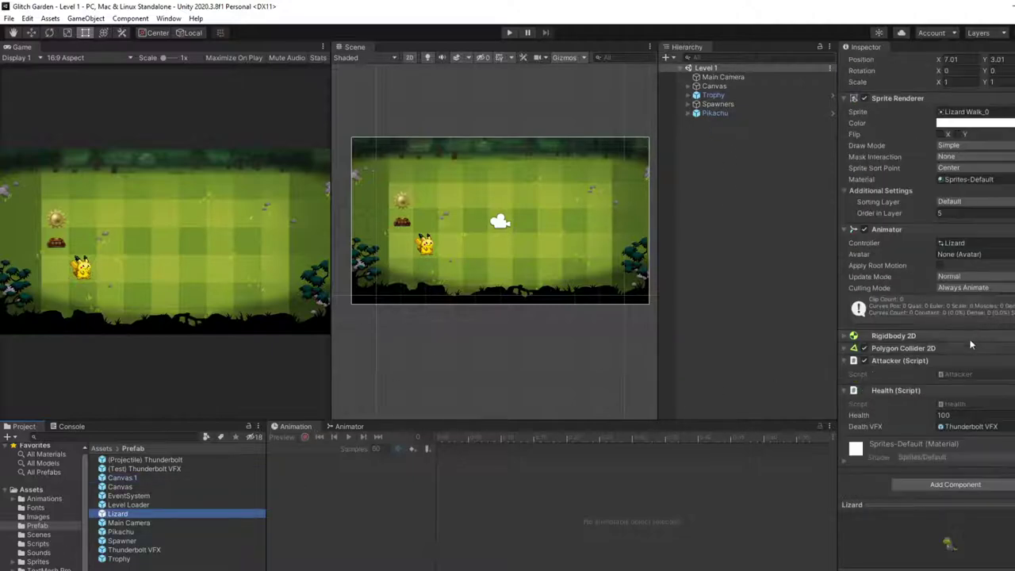
pyautogui.click(903, 348)
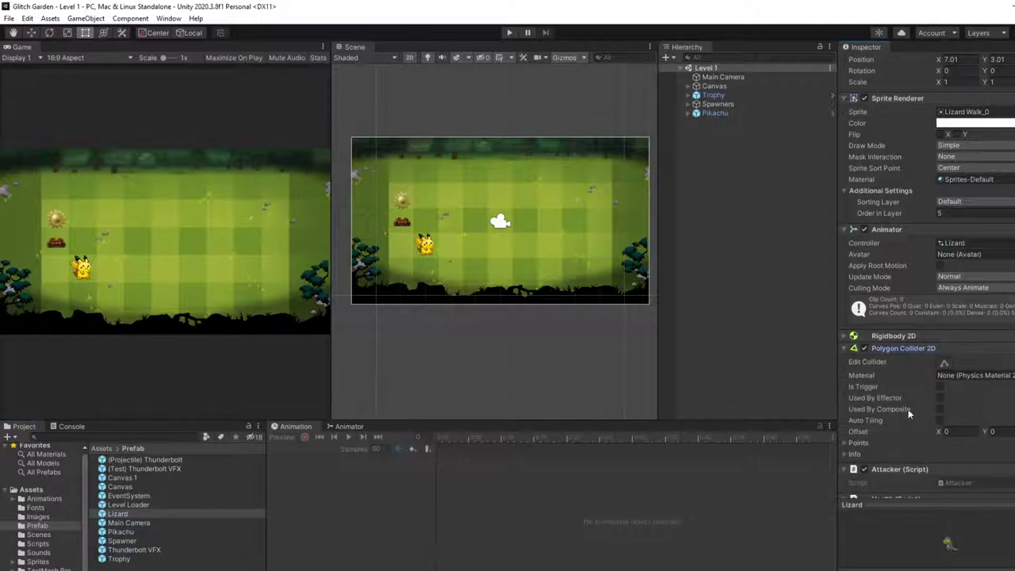
pyautogui.scroll(-3, 912, 404)
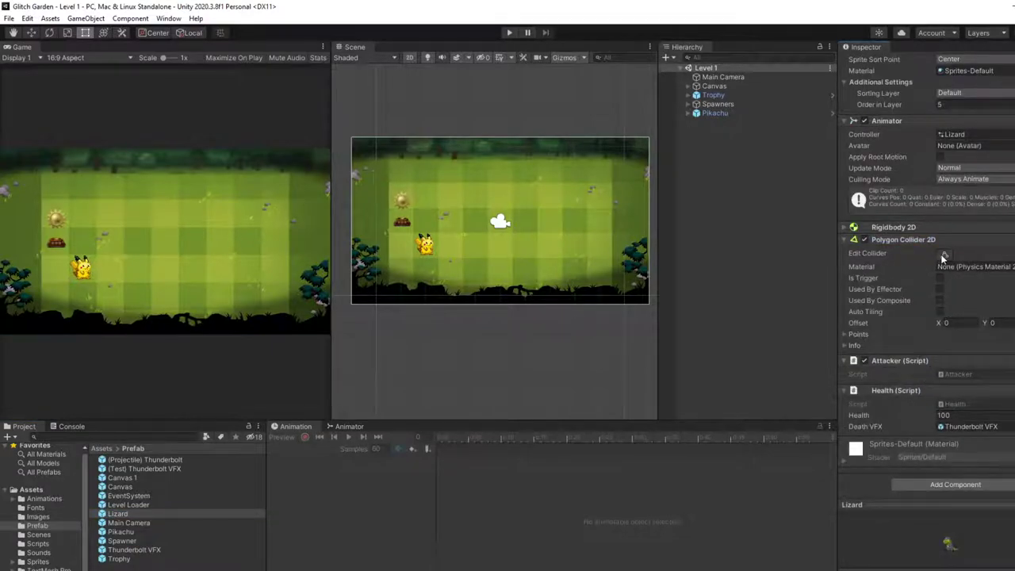
pyautogui.click(127, 515)
pyautogui.doubleClick(127, 515)
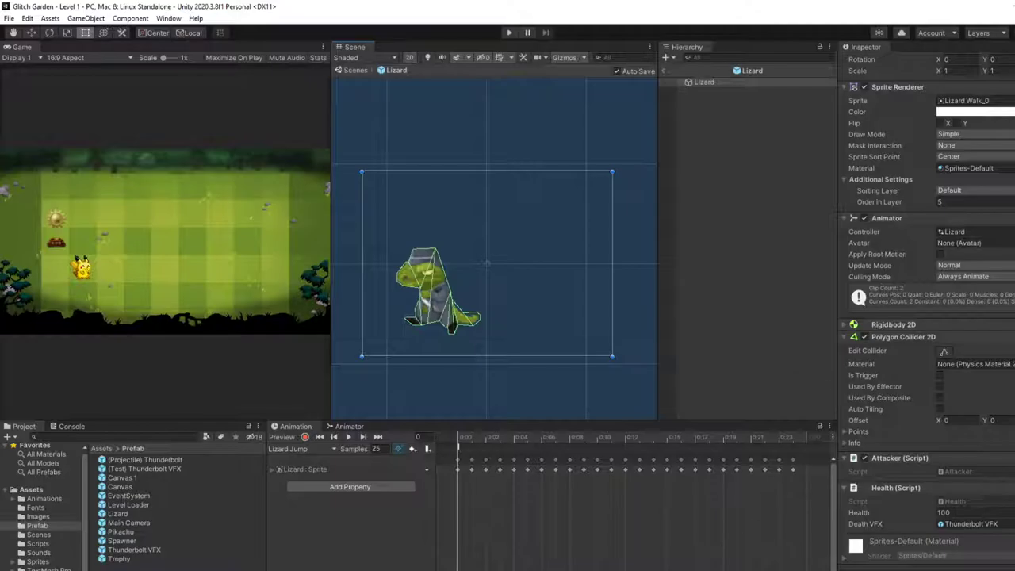
# Cycle through the tip, Health.cs and Unity, ending on the Udemy Q&A page
pyautogui.hotkey('alt', 'Tab')
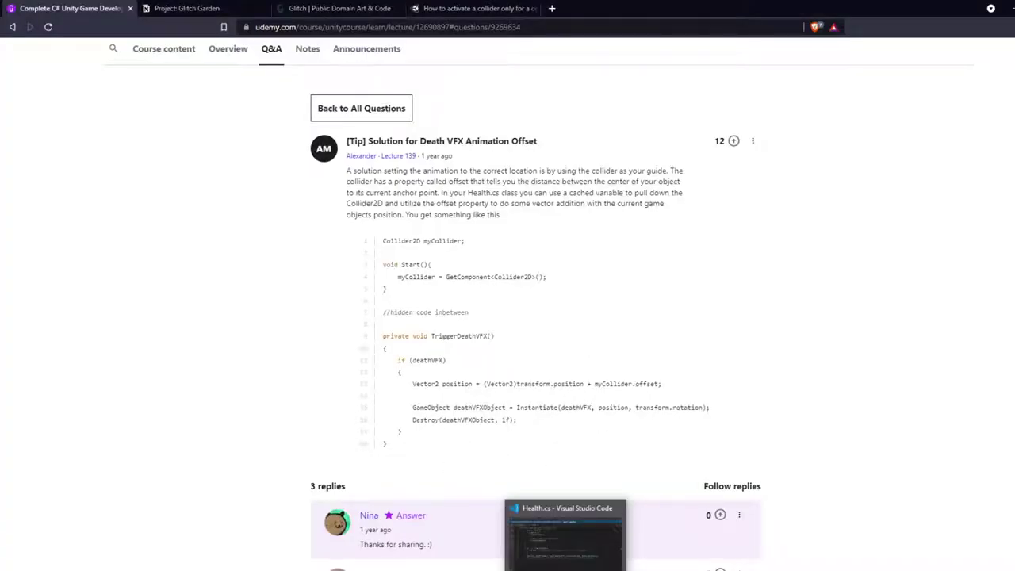
pyautogui.hotkey('alt', 'Tab')
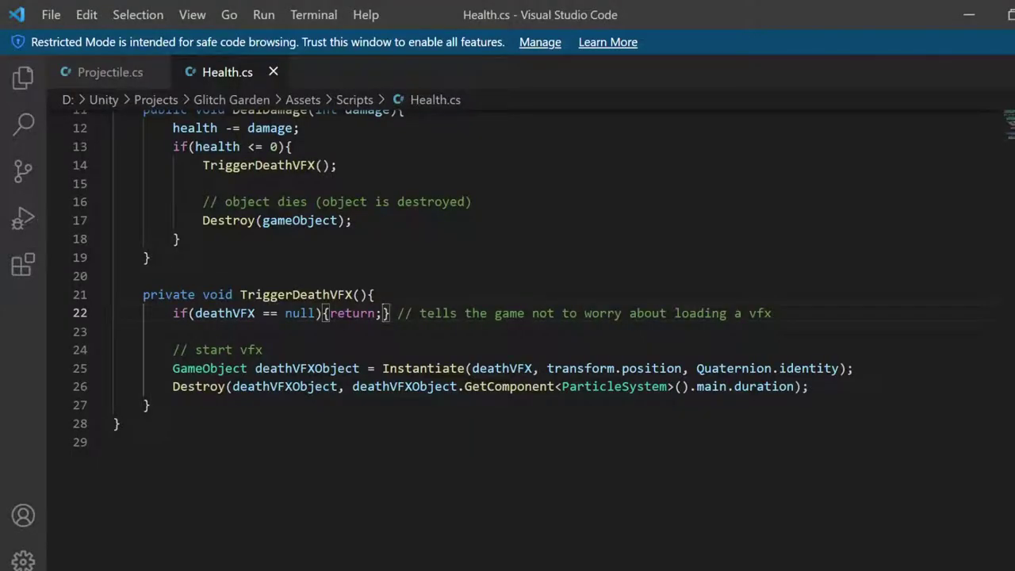
pyautogui.hotkey('alt', 'Tab')
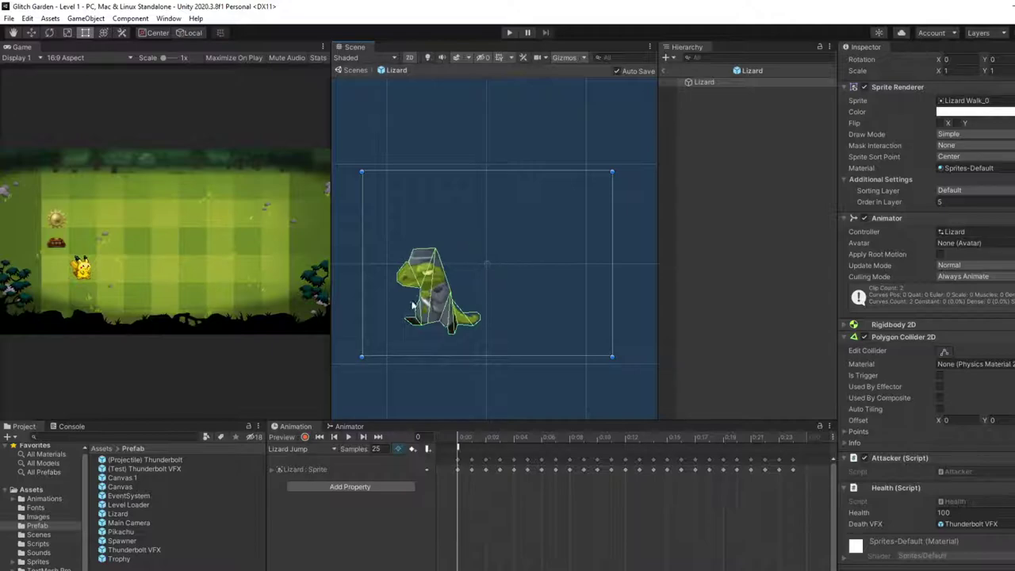
pyautogui.hotkey('alt', 'Tab')
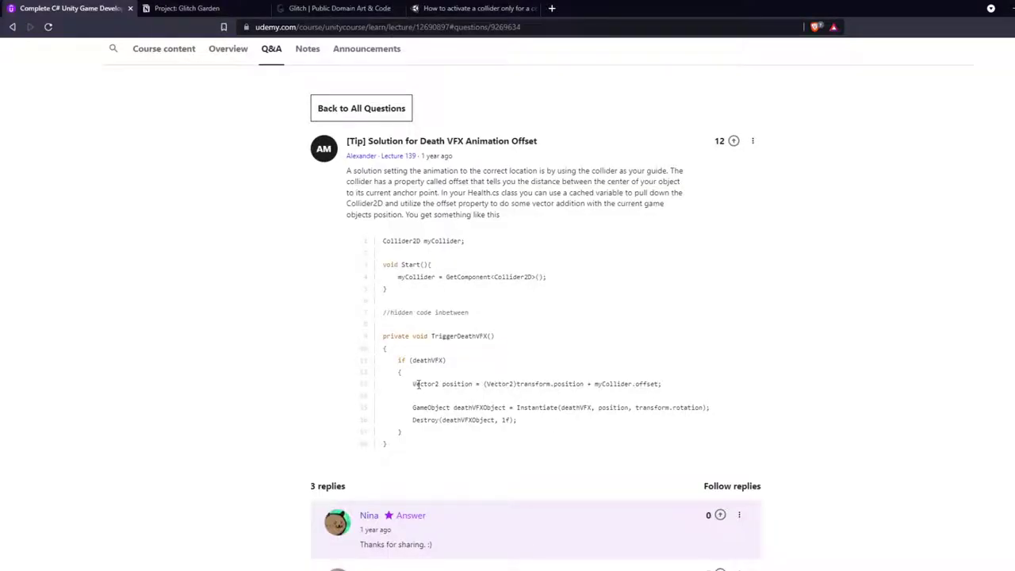
# Mark vfxOffset, the Serialized Field Vector2 advice and myCollider.offset in the Q&A code
pyautogui.scroll(-5, 415, 387)
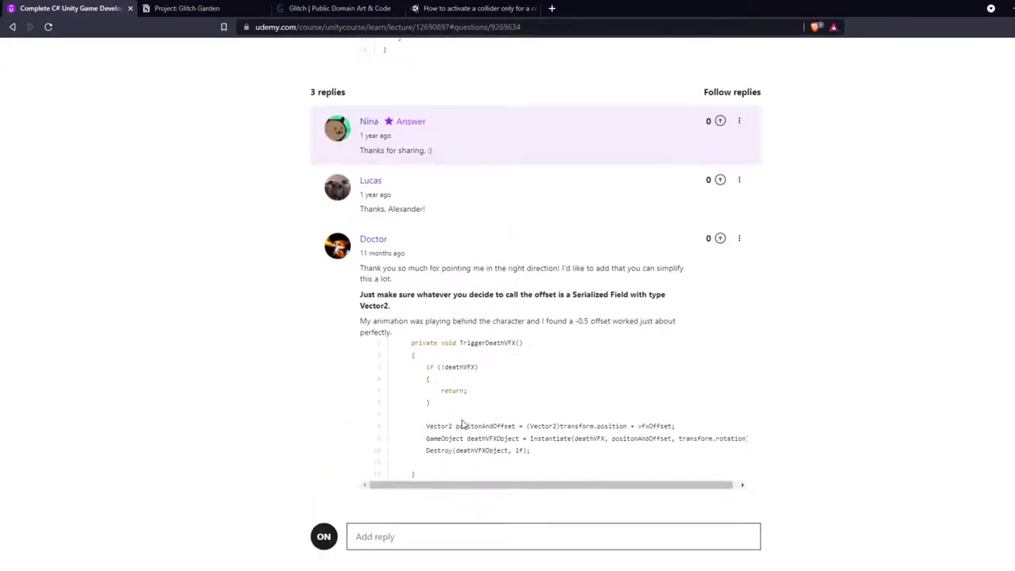
pyautogui.doubleClick(655, 426)
pyautogui.moveTo(415, 294); pyautogui.dragTo(393, 306)
pyautogui.click(784, 317)
pyautogui.scroll(3, 769, 322)
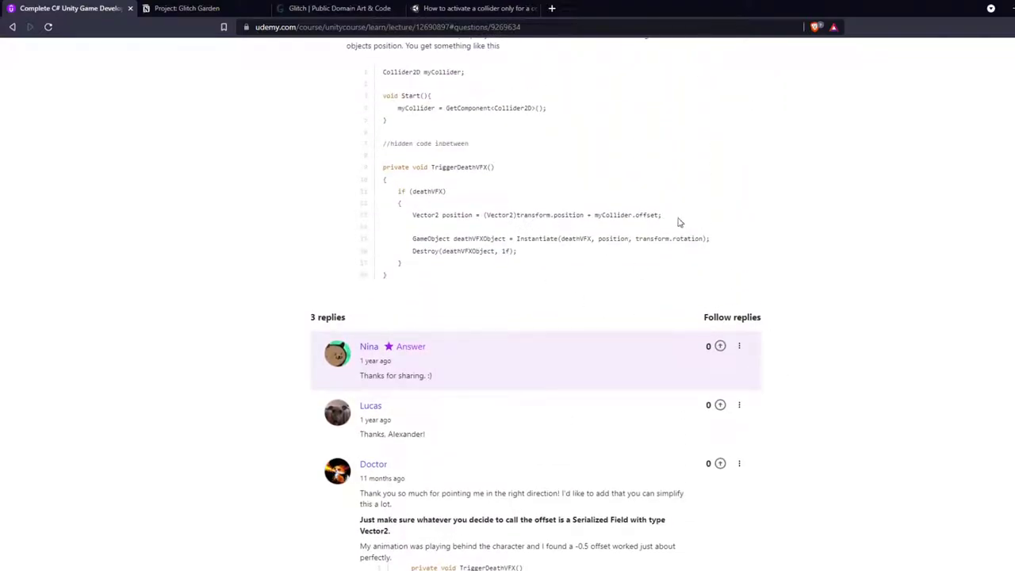
pyautogui.moveTo(662, 215); pyautogui.dragTo(591, 216)
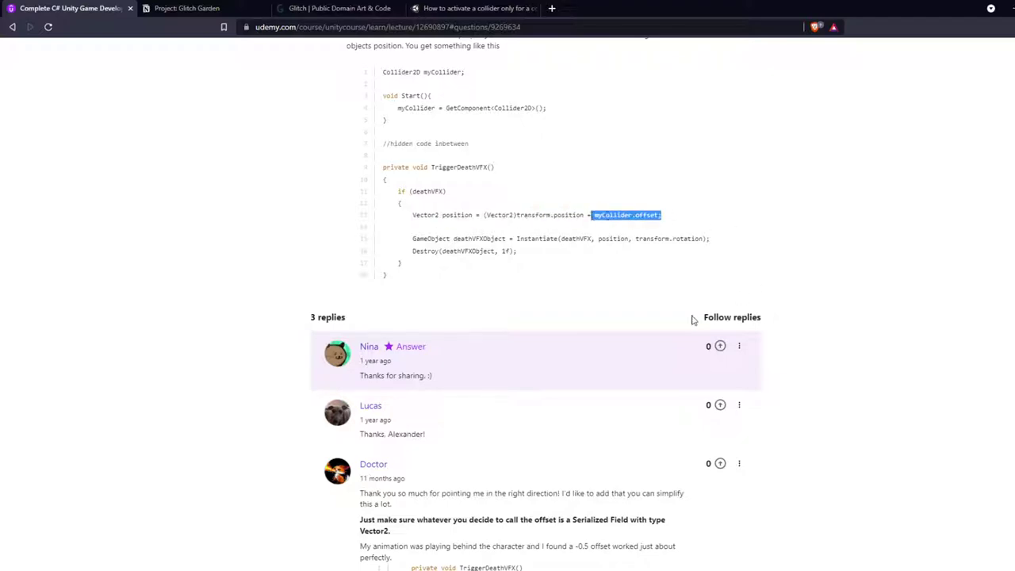
pyautogui.scroll(2, 639, 469)
# Check Unity, then recheck vfxOffset in the last reply before moving to Health.cs
pyautogui.hotkey('alt', 'Tab')
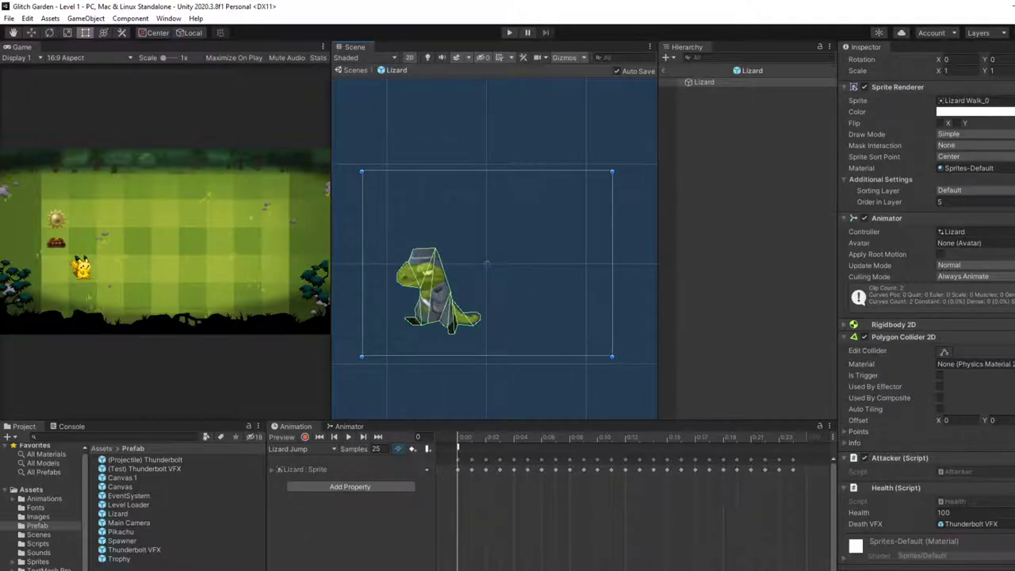
pyautogui.hotkey('alt', 'Tab')
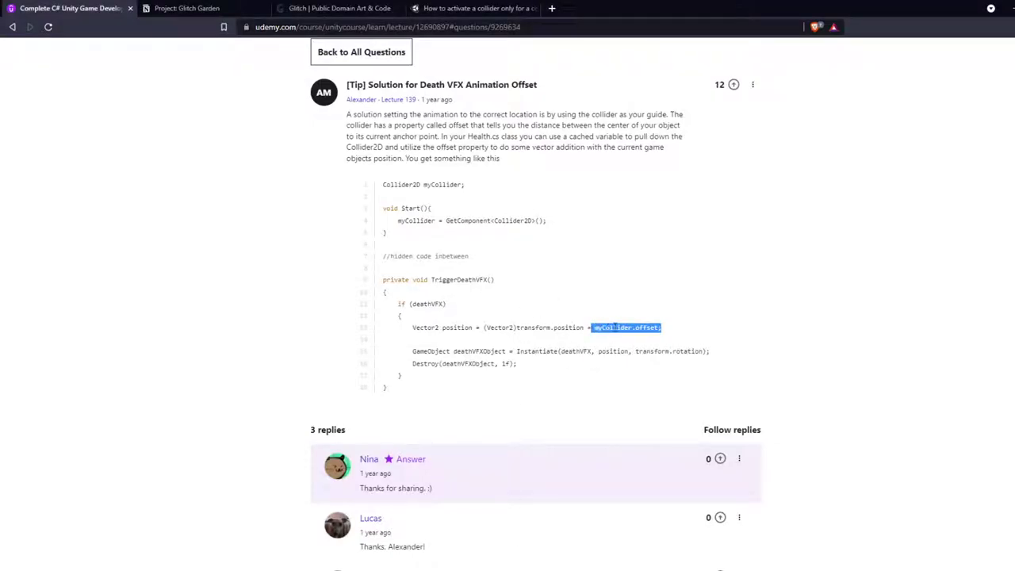
pyautogui.scroll(-4, 510, 313)
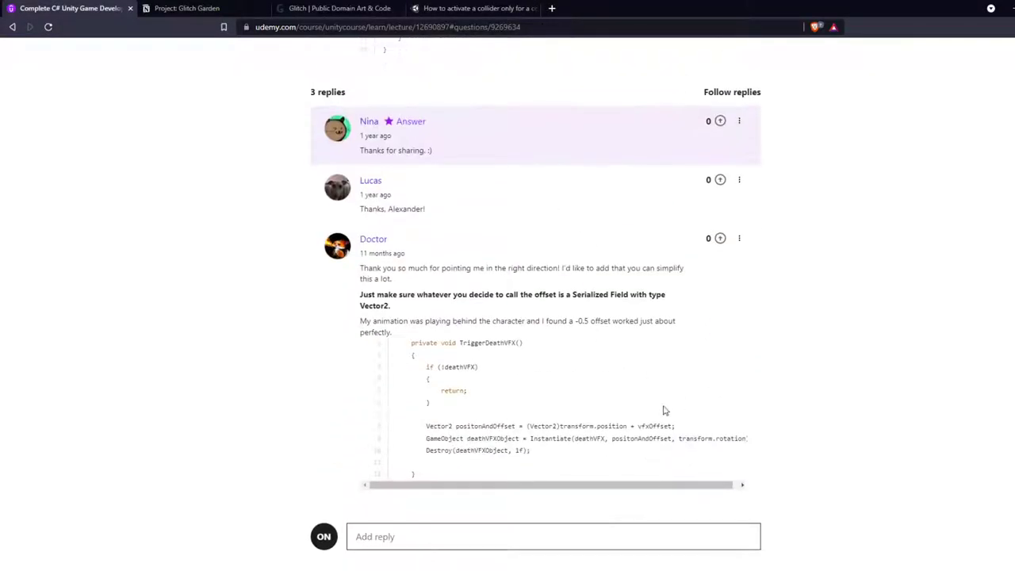
pyautogui.doubleClick(661, 426)
pyautogui.scroll(4, 630, 315)
pyautogui.scroll(-5, 619, 275)
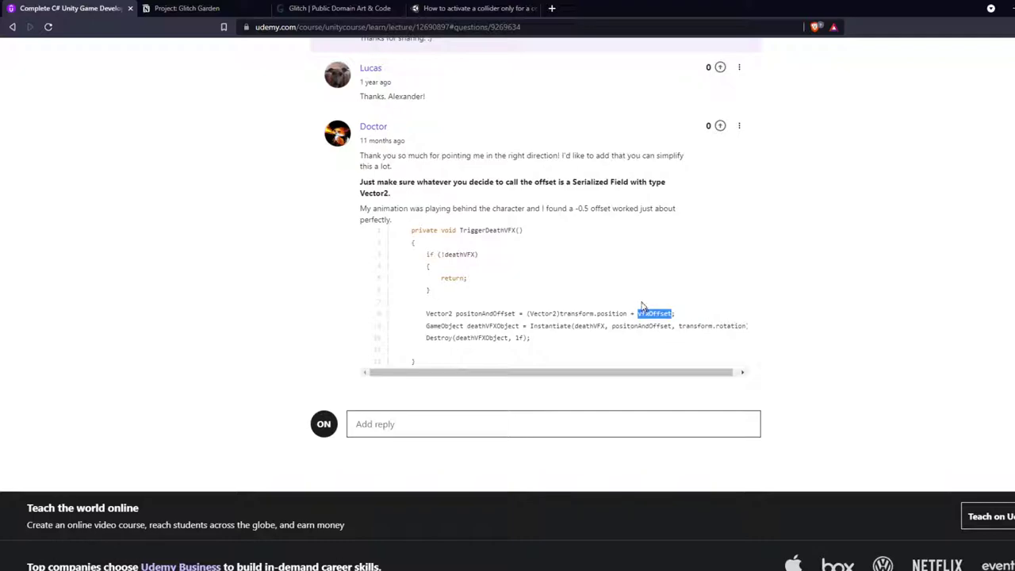
pyautogui.scroll(2, 619, 275)
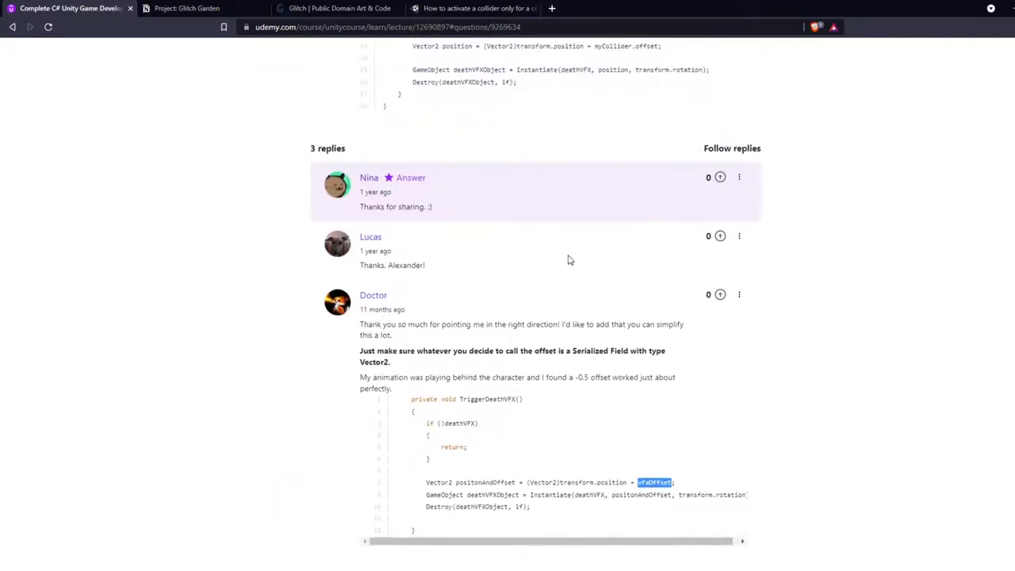
pyautogui.scroll(1, 568, 260)
pyautogui.moveTo(594, 159); pyautogui.dragTo(611, 170)
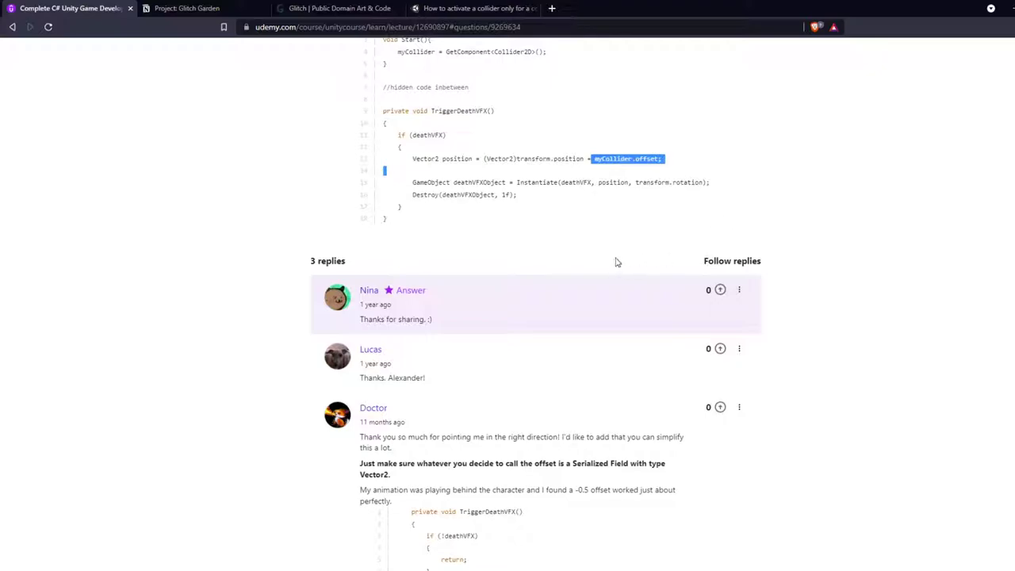
pyautogui.scroll(1, 617, 262)
pyautogui.click(577, 270)
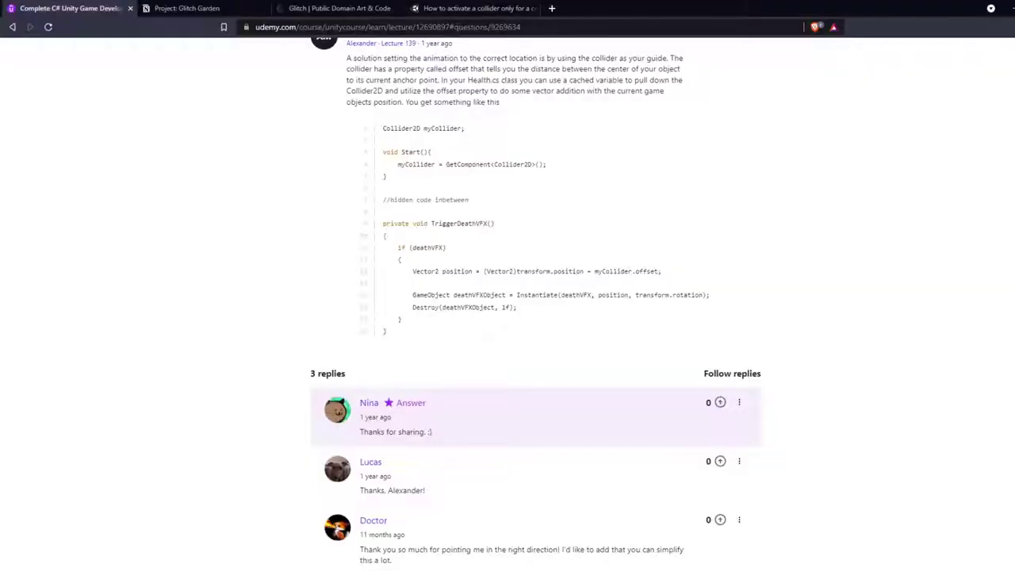
pyautogui.hotkey('alt', 'Tab')
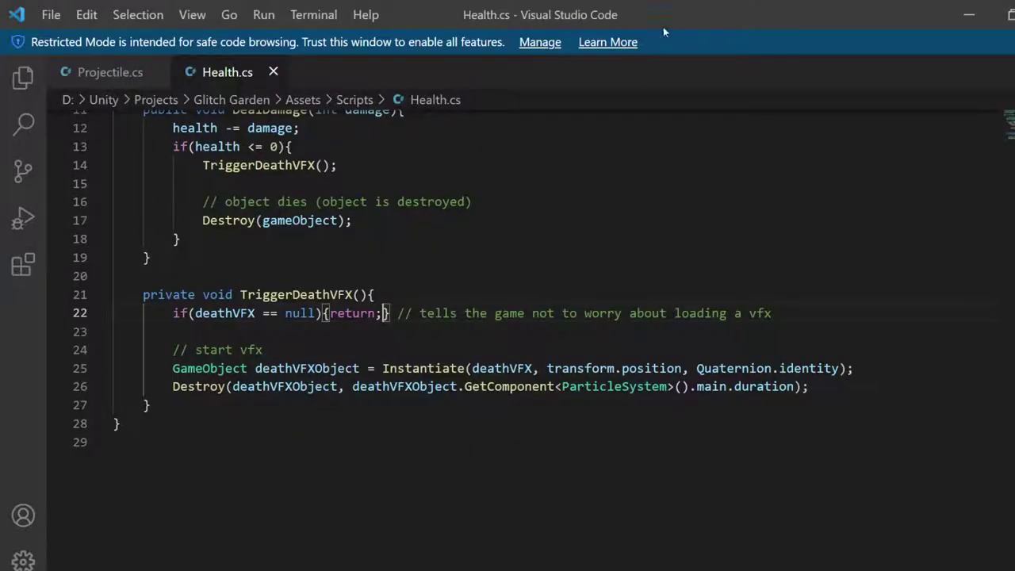
# Add a '// cache refs' comment and a 'Collider2D myCollider;' field below the config fields
pyautogui.moveTo(663, 27); pyautogui.dragTo(764, 132)
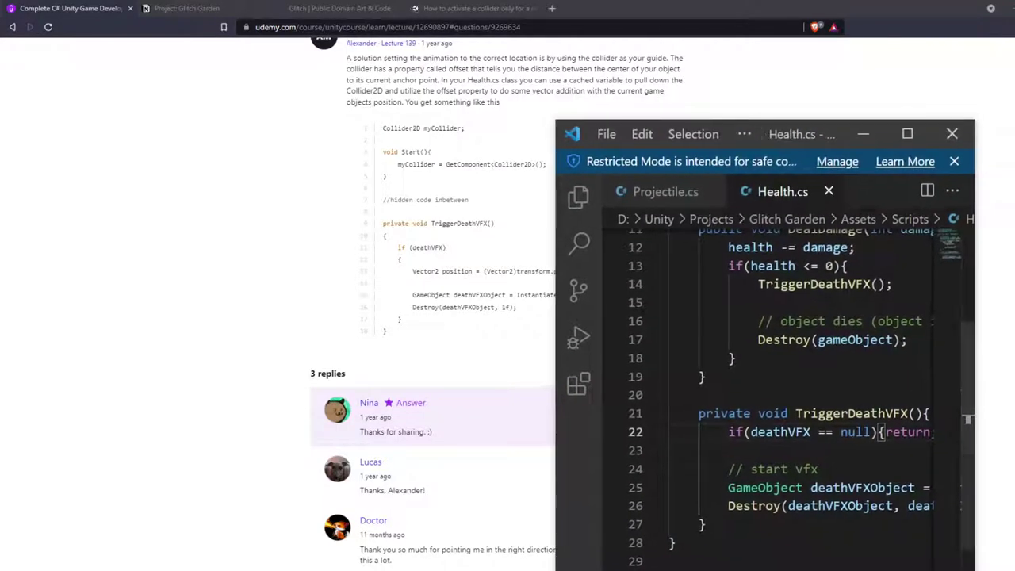
pyautogui.scroll(4, 762, 397)
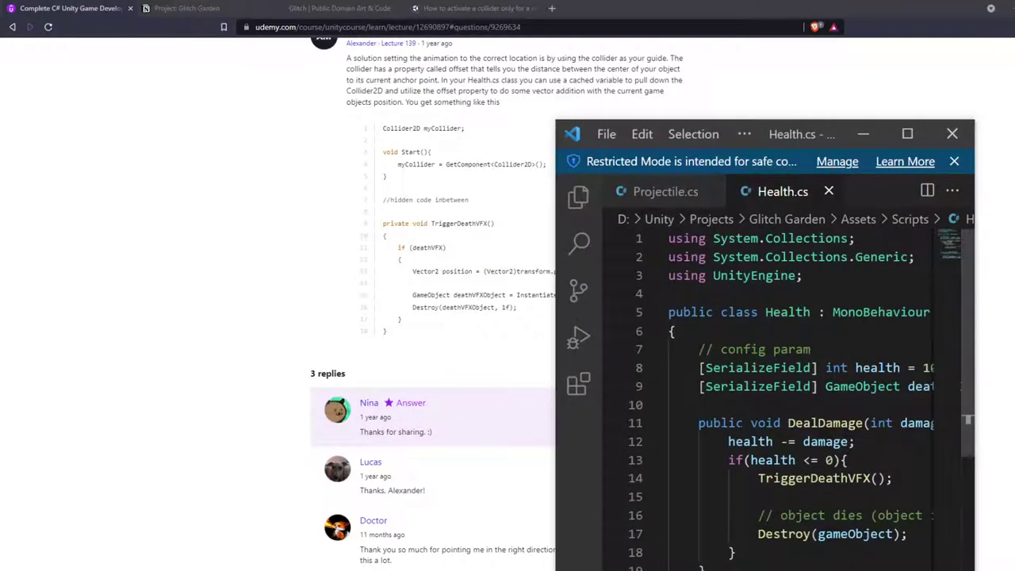
pyautogui.click(700, 386)
pyautogui.press('Down')
pyautogui.press('Return')
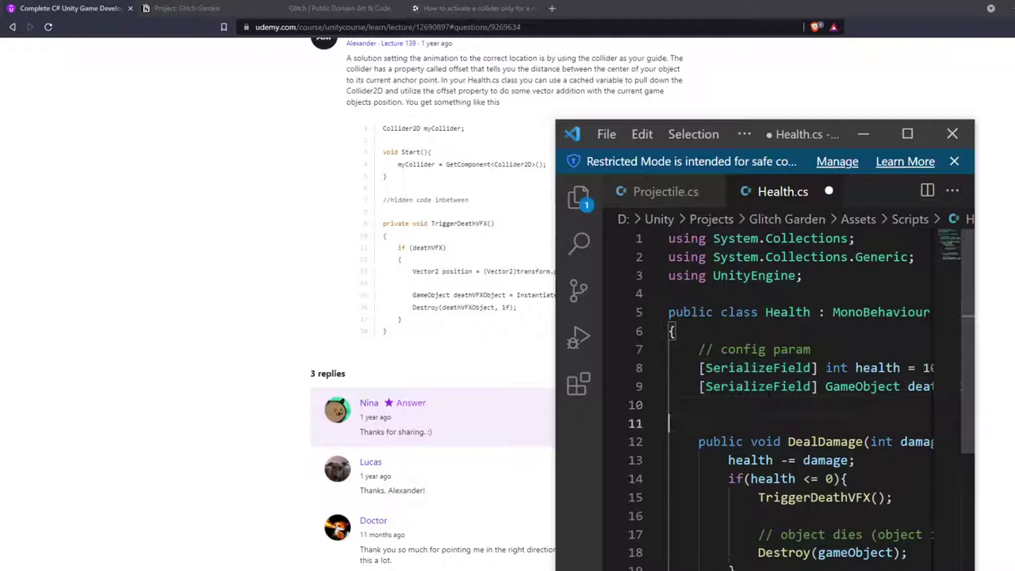
pyautogui.write('// cache refs')
pyautogui.press('Return')
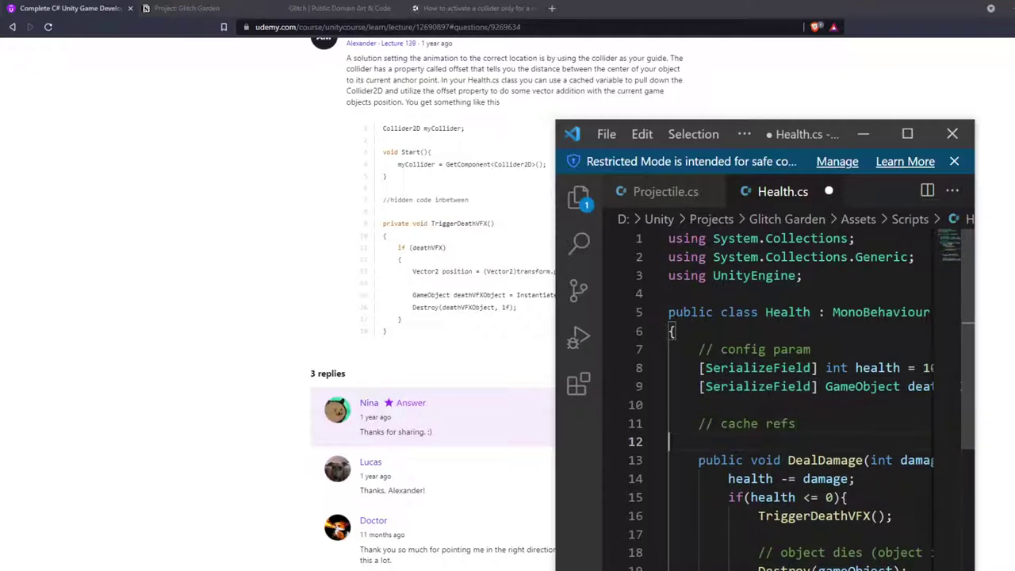
pyautogui.write('C')
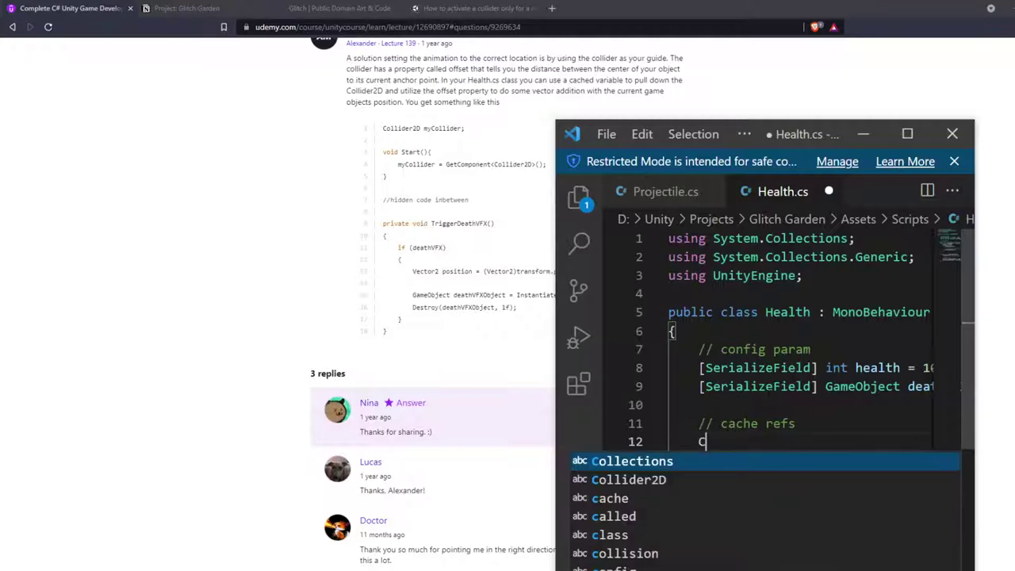
pyautogui.write('ollider2D my')
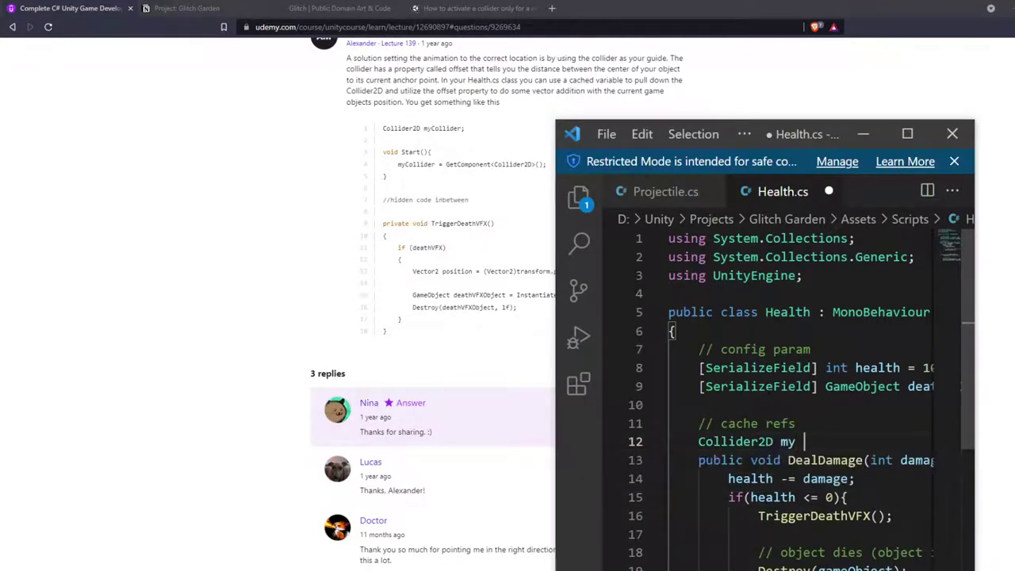
pyautogui.press('BackSpace')
pyautogui.write('Collide')
pyautogui.press('BackSpace')
pyautogui.press('BackSpace')
pyautogui.press('BackSpace')
pyautogui.press('BackSpace')
pyautogui.write('llid')
pyautogui.press('BackSpace')
pyautogui.press('BackSpace')
pyautogui.press('BackSpace')
pyautogui.write('ider;')
pyautogui.press('Return')
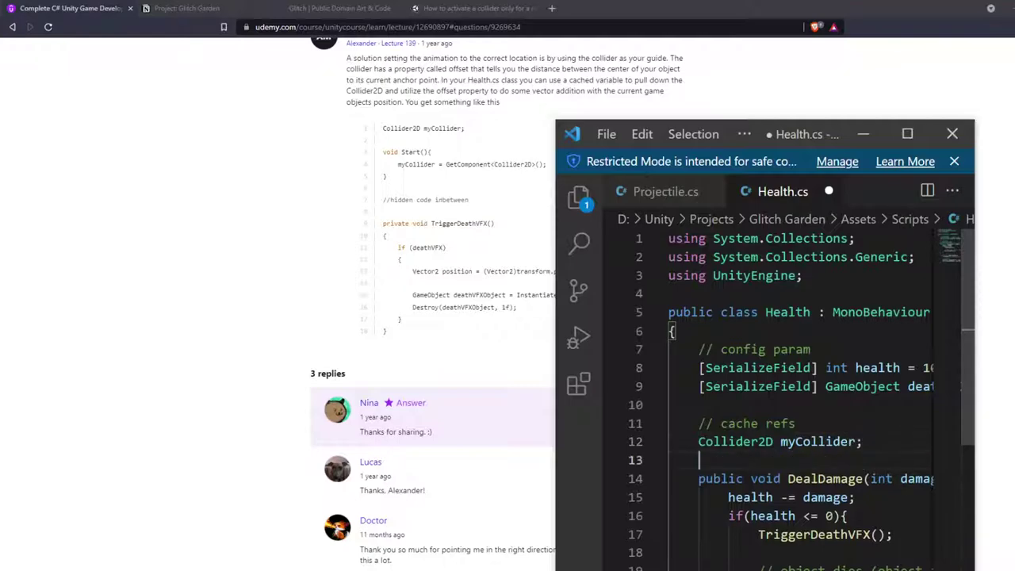
# Add a private Start() method assigning myCollider = GetComponent<Collider2D>()
pyautogui.scroll(-4, 785, 397)
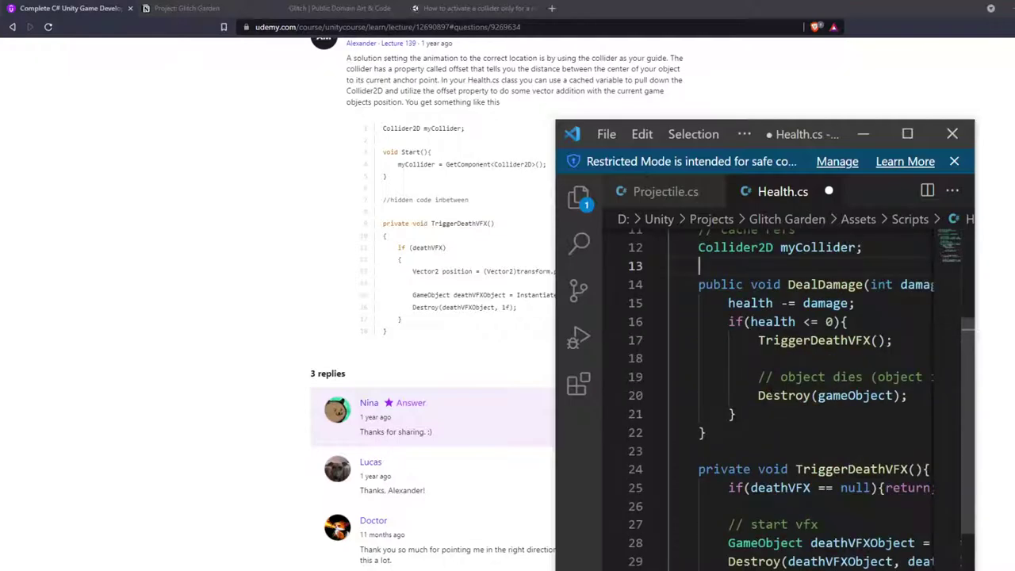
pyautogui.press('Return')
pyautogui.write('private void')
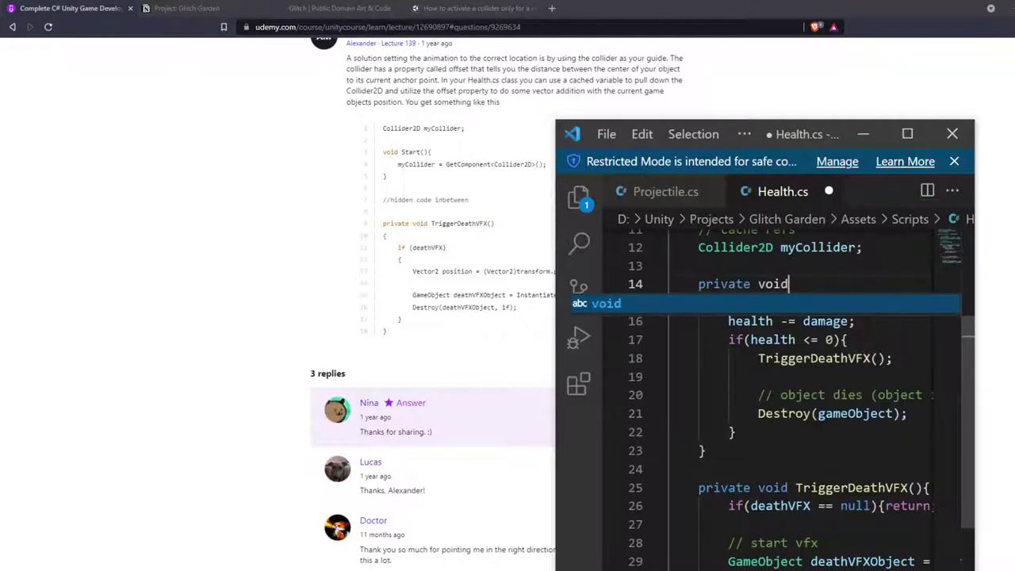
pyautogui.write(' Start(){')
pyautogui.press('Return')
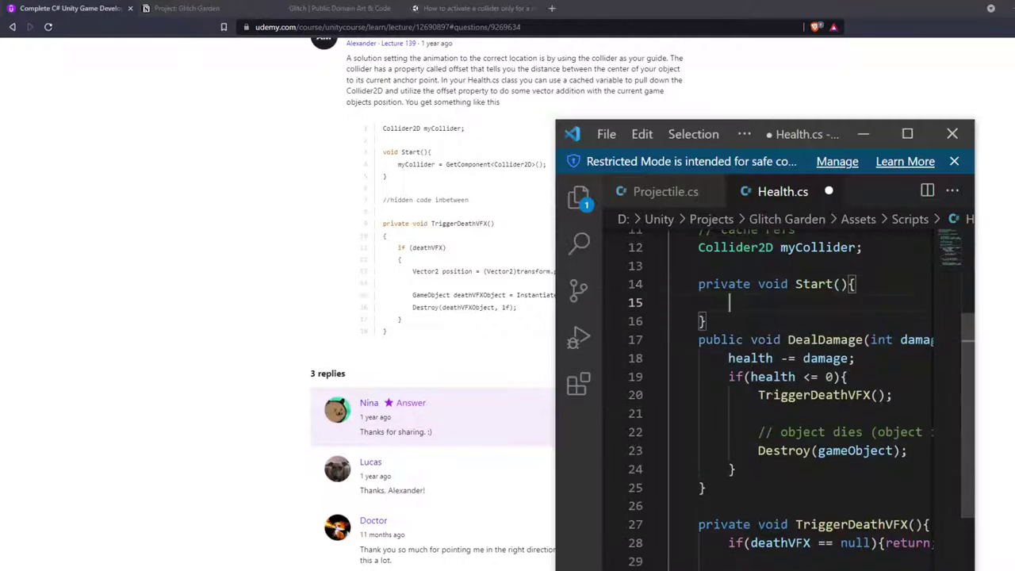
pyautogui.write('myCo')
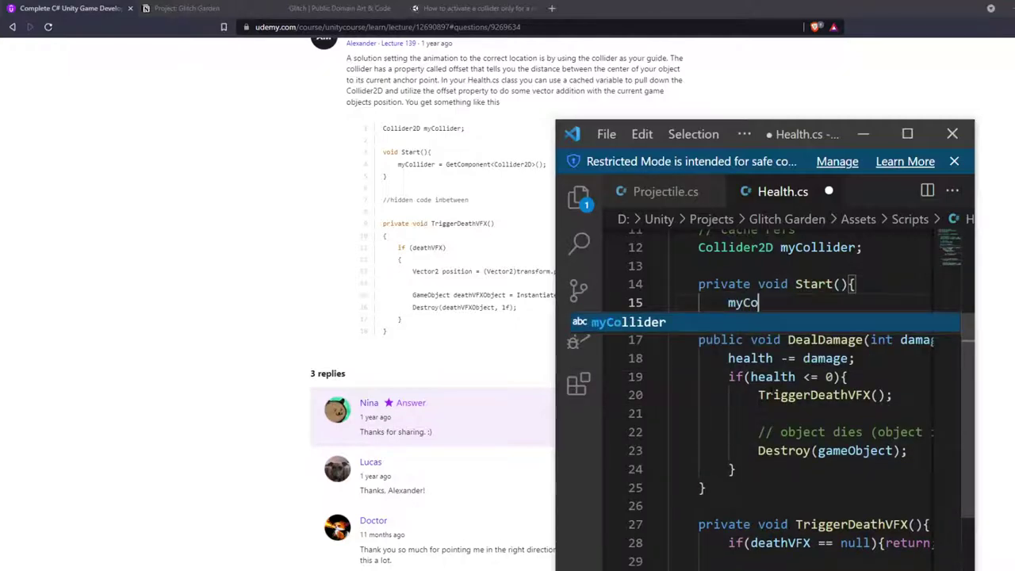
pyautogui.write('llider = GetC')
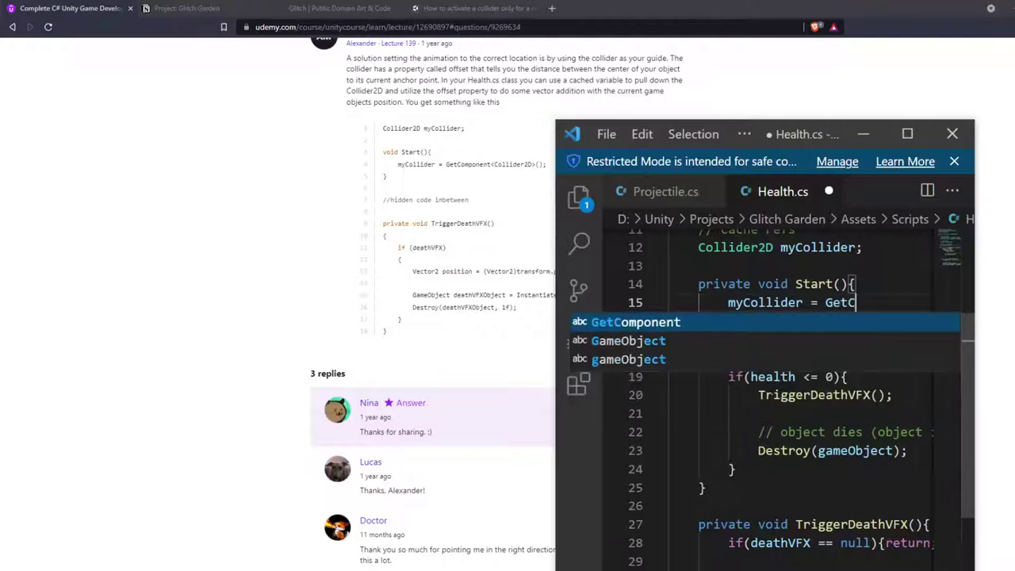
pyautogui.write('omponent<Co')
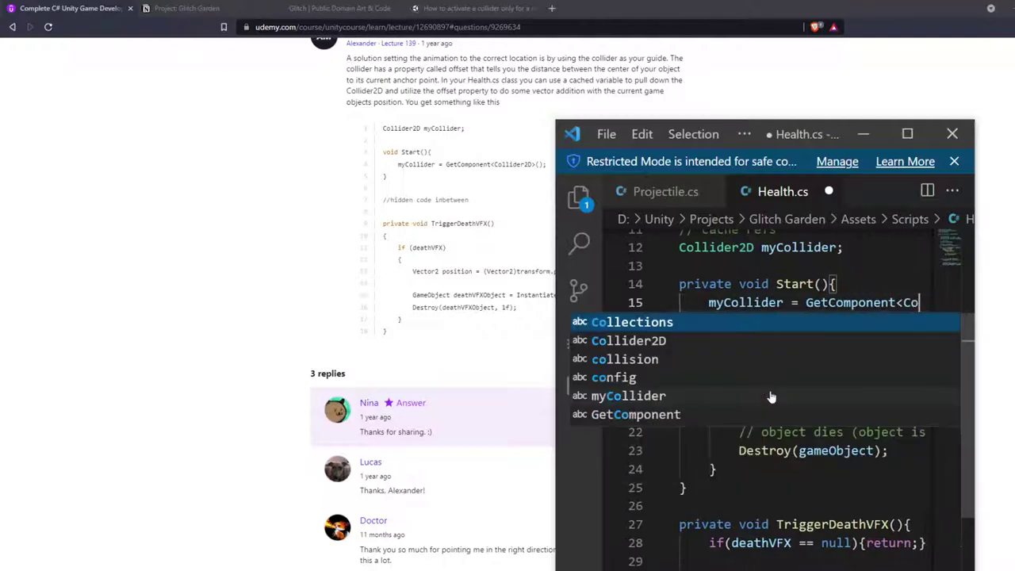
pyautogui.write('llider2D>()')
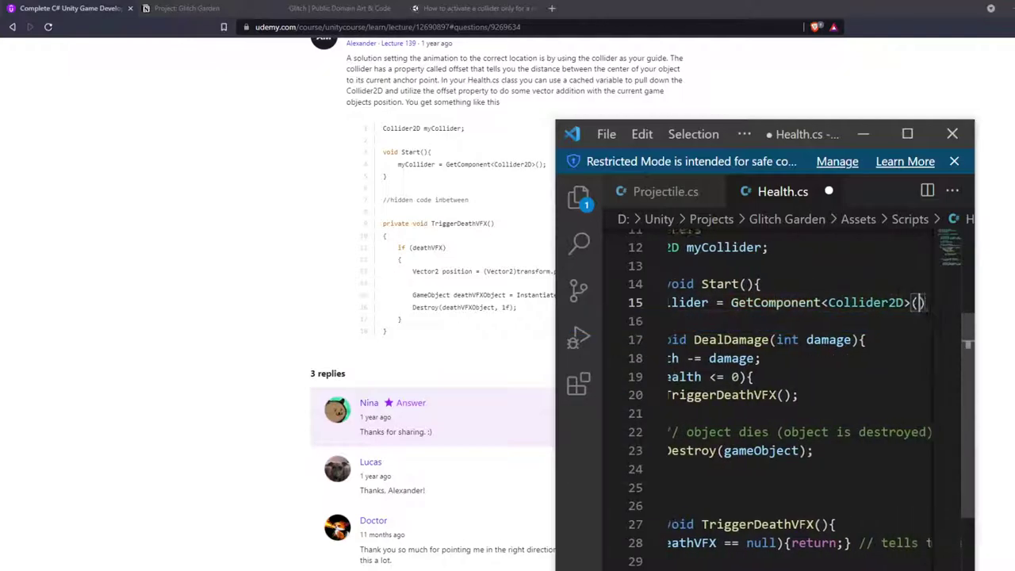
pyautogui.write(';')
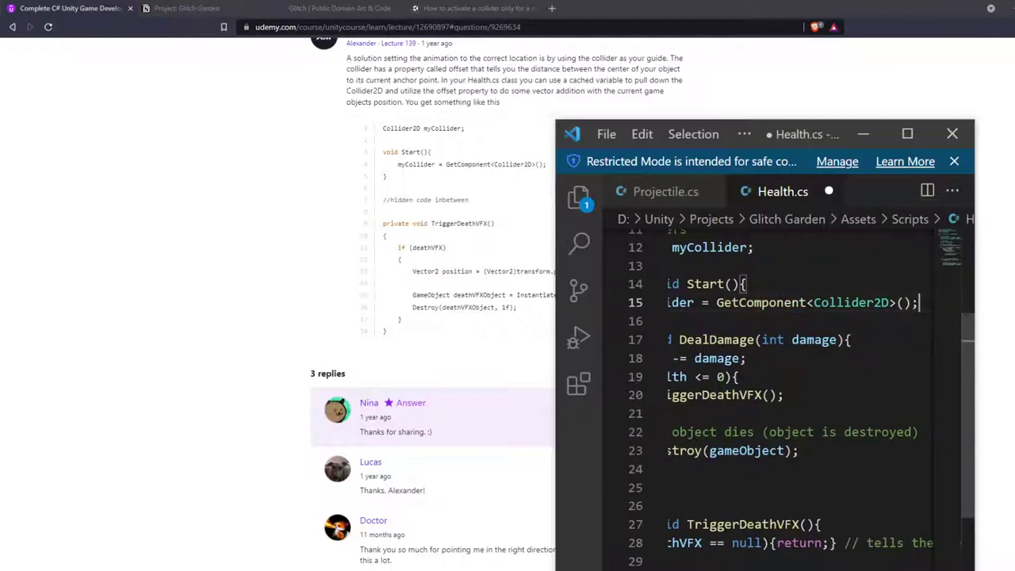
# Close the Start method with a brace in a maximized editor
pyautogui.click(907, 134)
pyautogui.press('Down')
pyautogui.write('}')
pyautogui.press('Return')
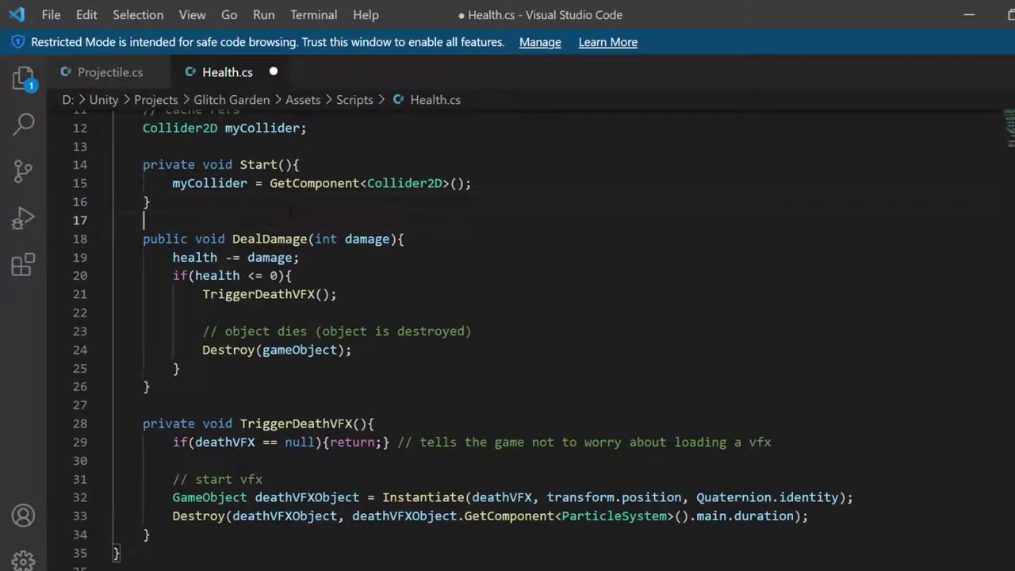
# Add 'Vector2 particleOffsetPos = transform.position' under // start vfx and save the script
pyautogui.click(263, 479)
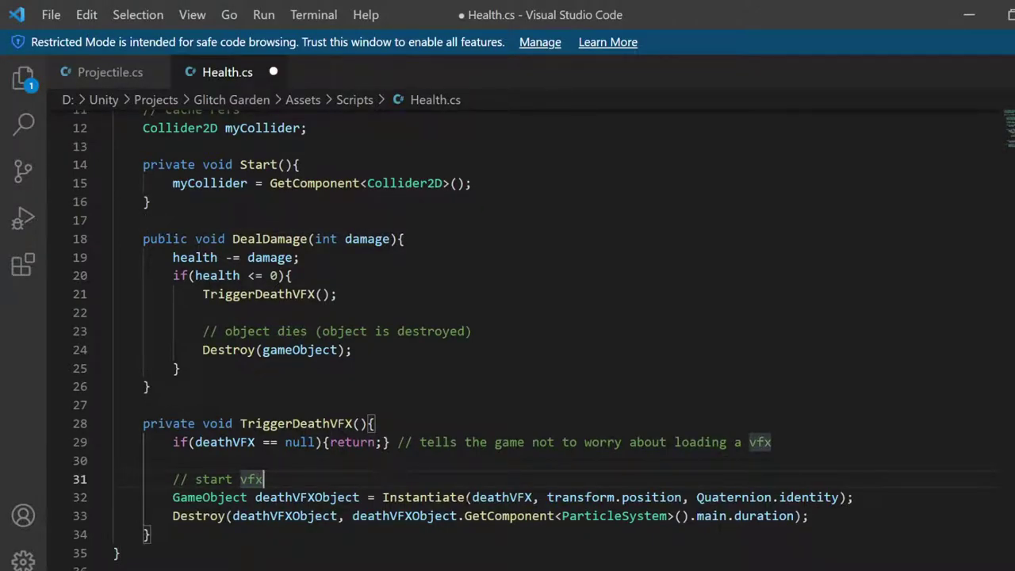
pyautogui.click(682, 498)
pyautogui.click(262, 479)
pyautogui.press('Return')
pyautogui.write('Vecto2')
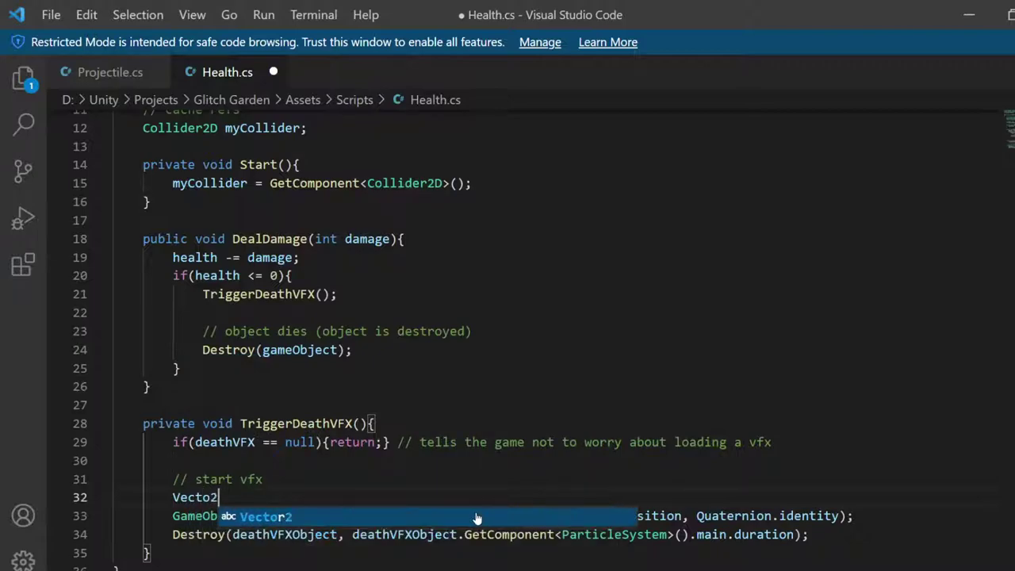
pyautogui.press('BackSpace')
pyautogui.write('r2 ')
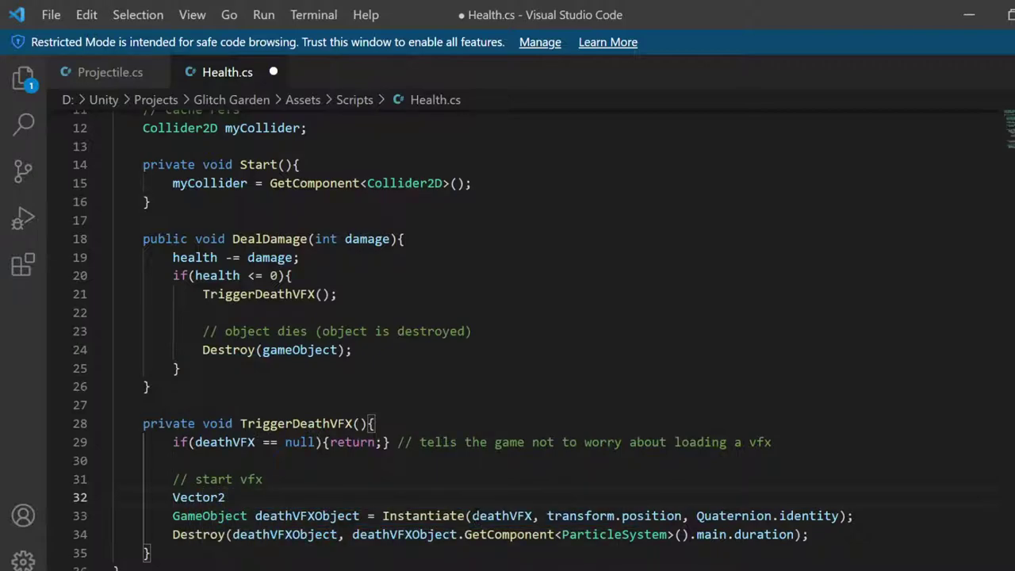
pyautogui.write('part')
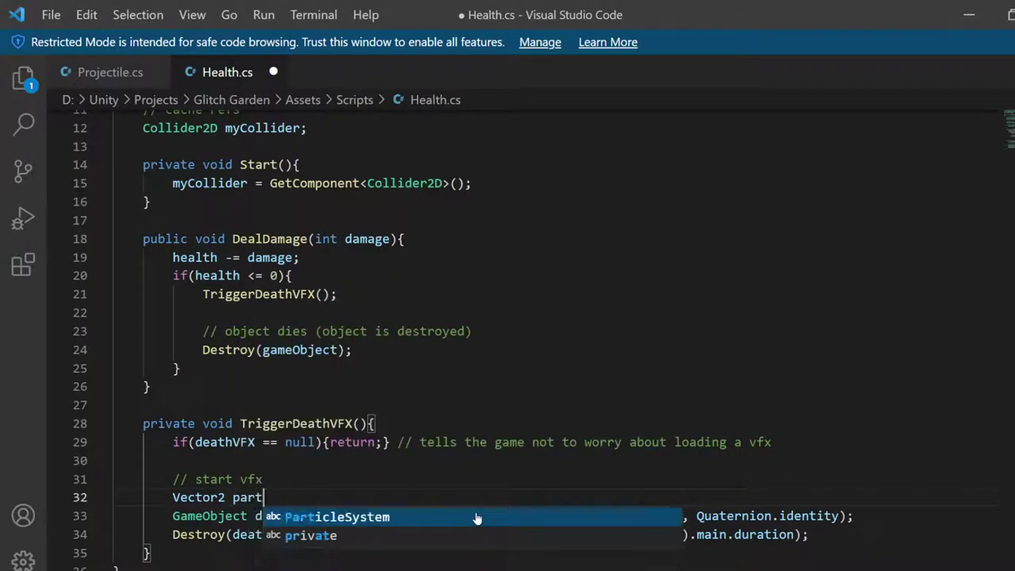
pyautogui.write('icleOffs')
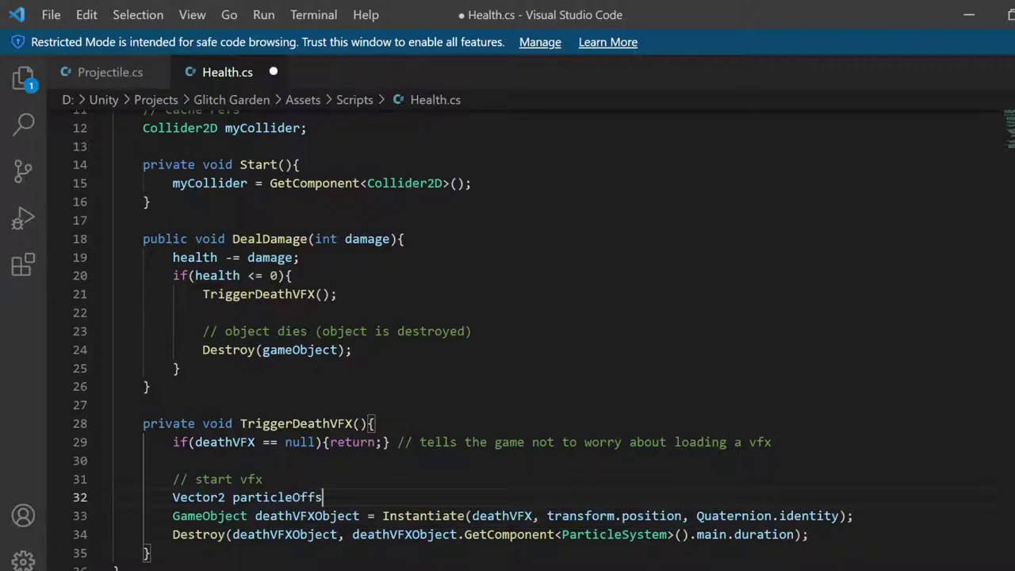
pyautogui.write('etPos =')
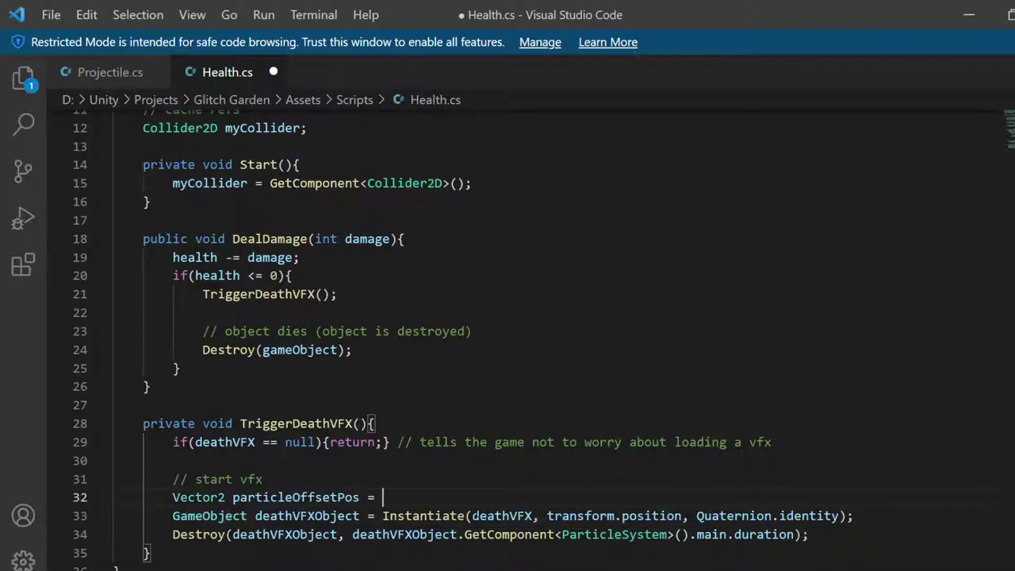
pyautogui.hotkey('alt', 'Tab')
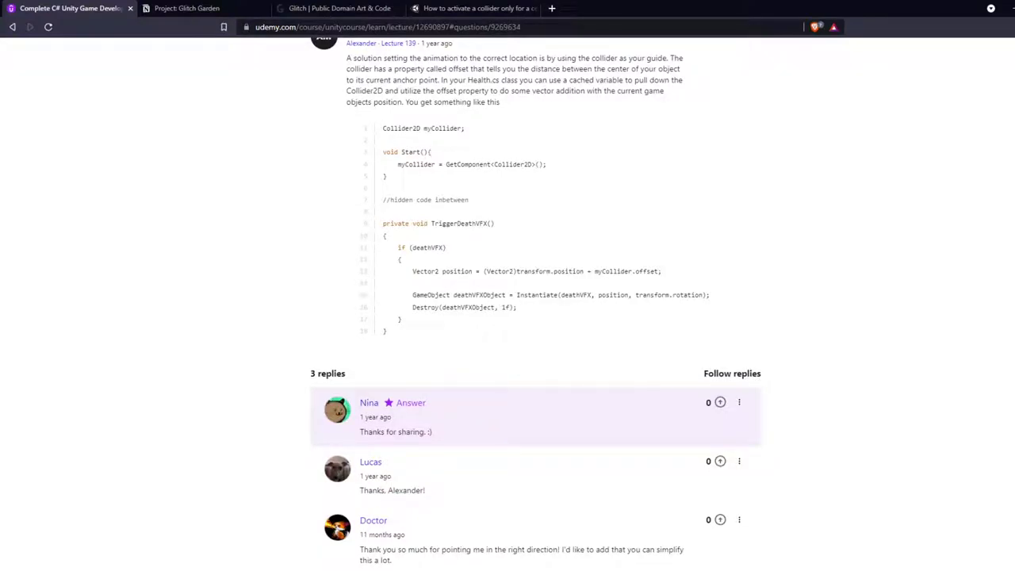
pyautogui.hotkey('alt', 'Tab')
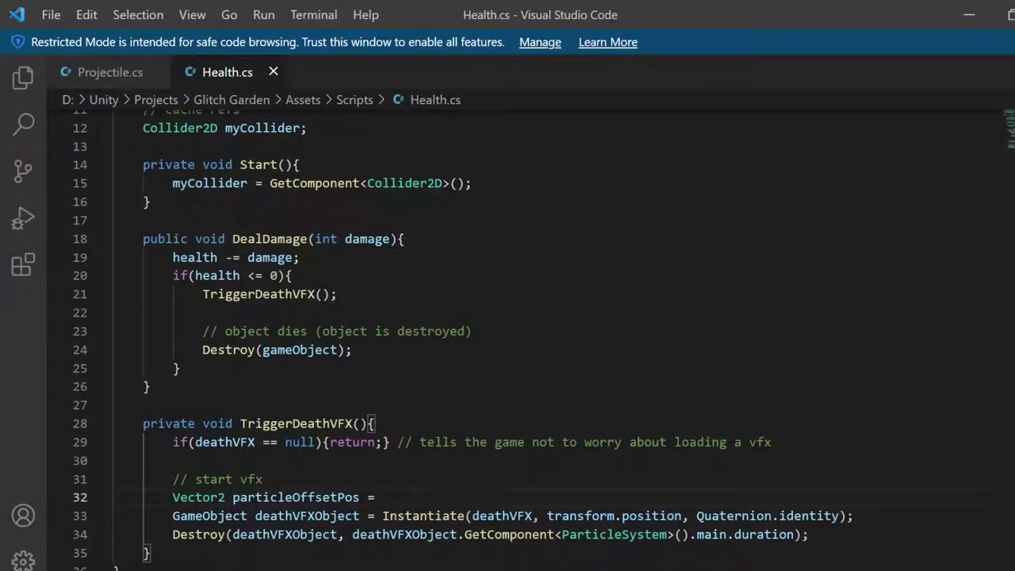
pyautogui.write('transform.p')
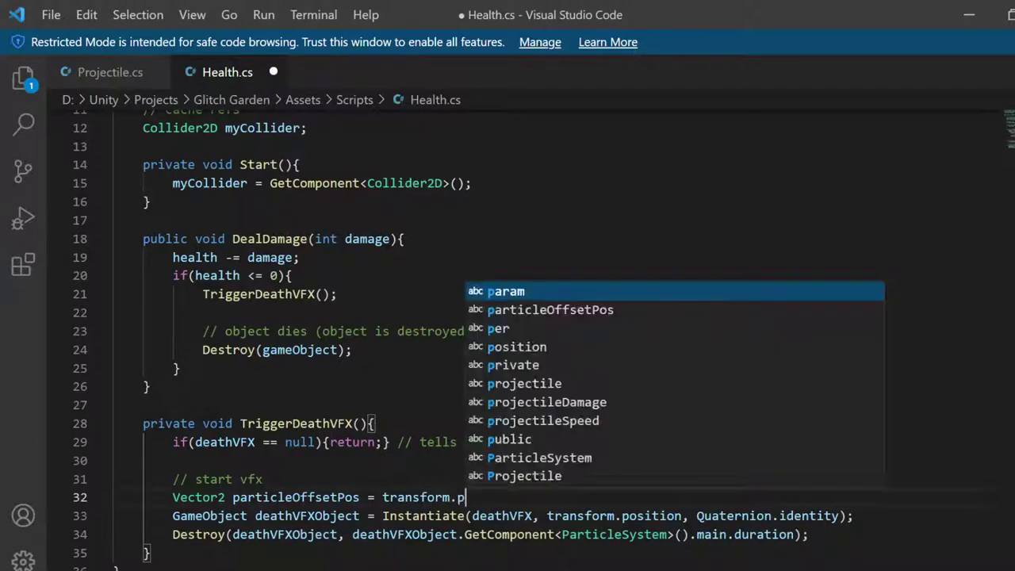
pyautogui.write('osition')
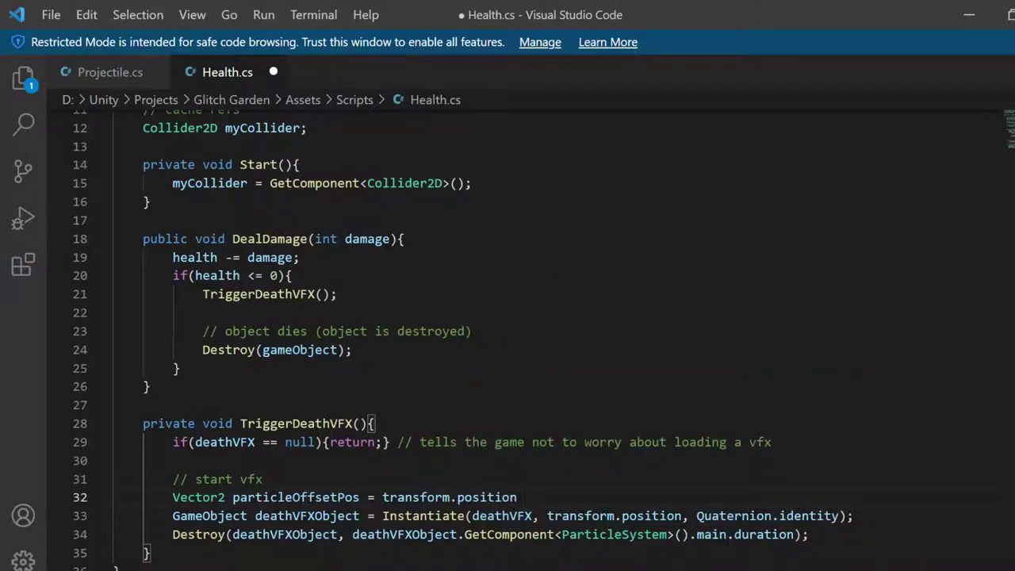
pyautogui.hotkey('alt', 'Tab')
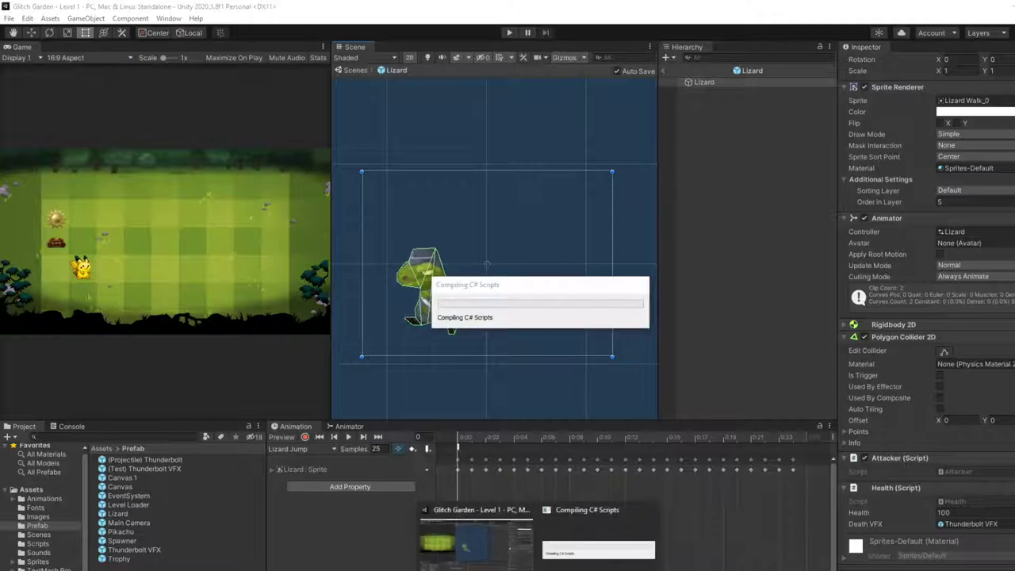
# Compare the Udemy answer's offset code with Health.cs across the windows
pyautogui.hotkey('alt', 'Tab')
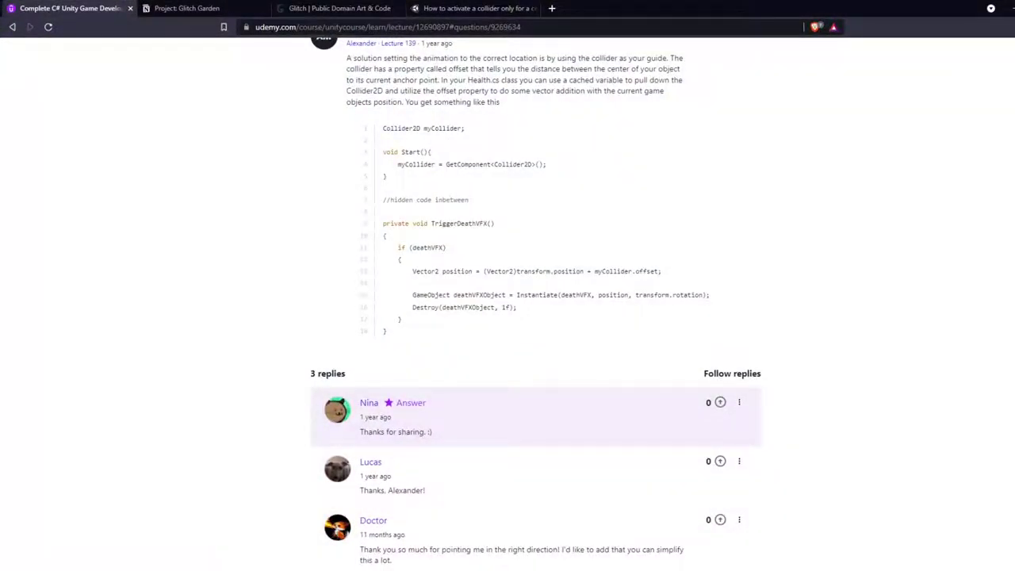
pyautogui.hotkey('alt', 'Tab')
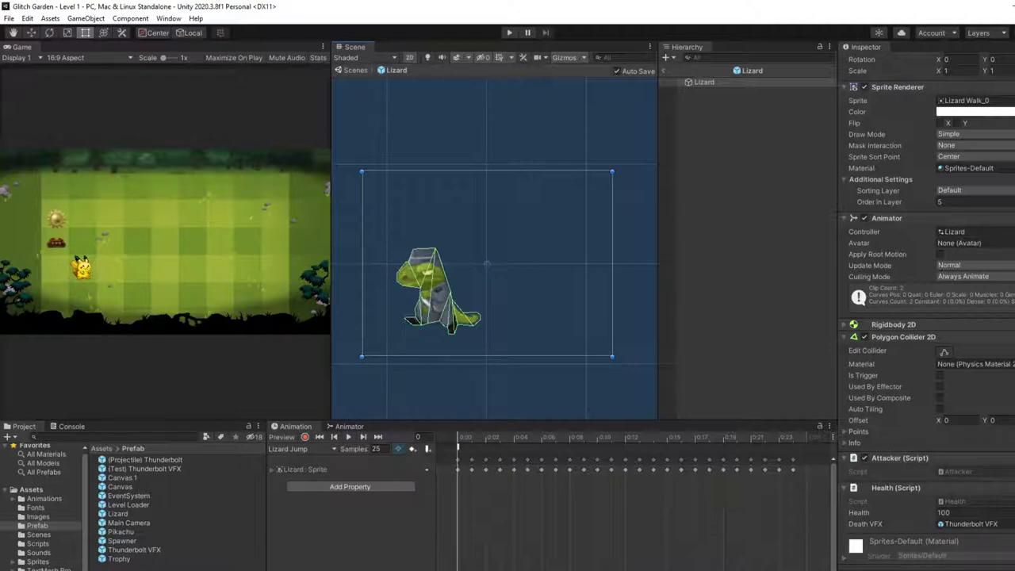
pyautogui.moveTo(565, 570)
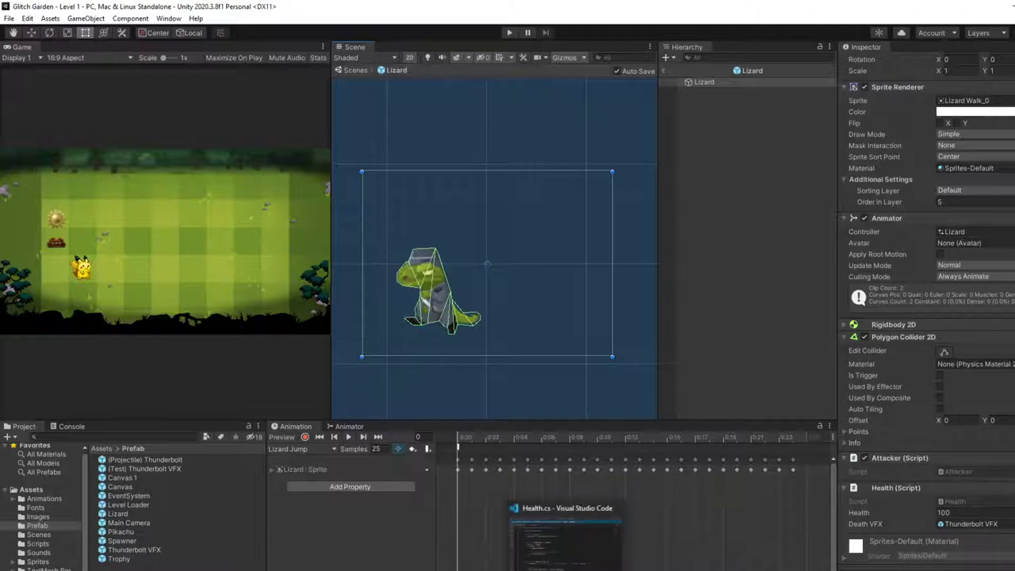
pyautogui.click(566, 539)
pyautogui.scroll(-2, 508, 317)
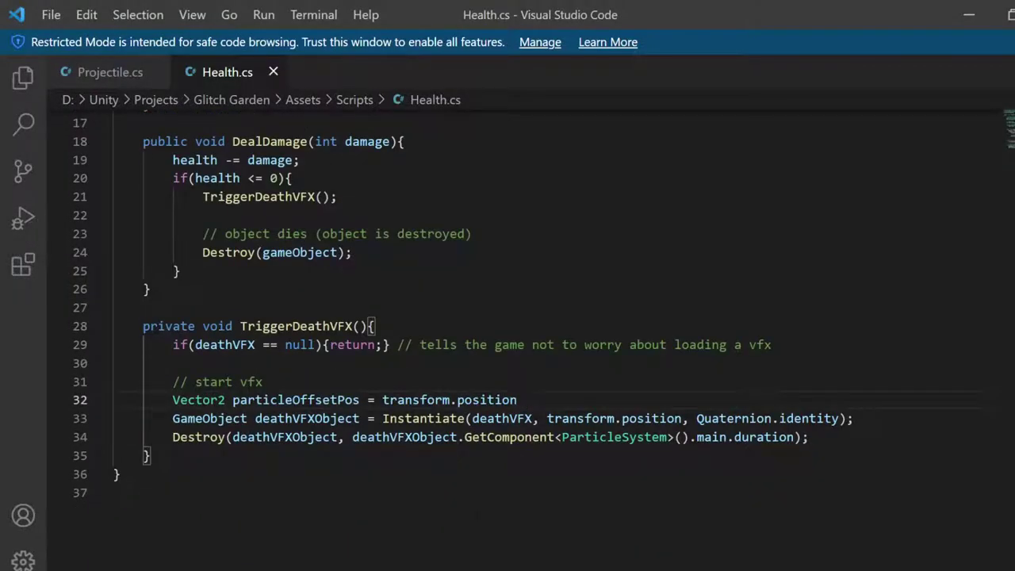
pyautogui.hotkey('alt', 'Tab')
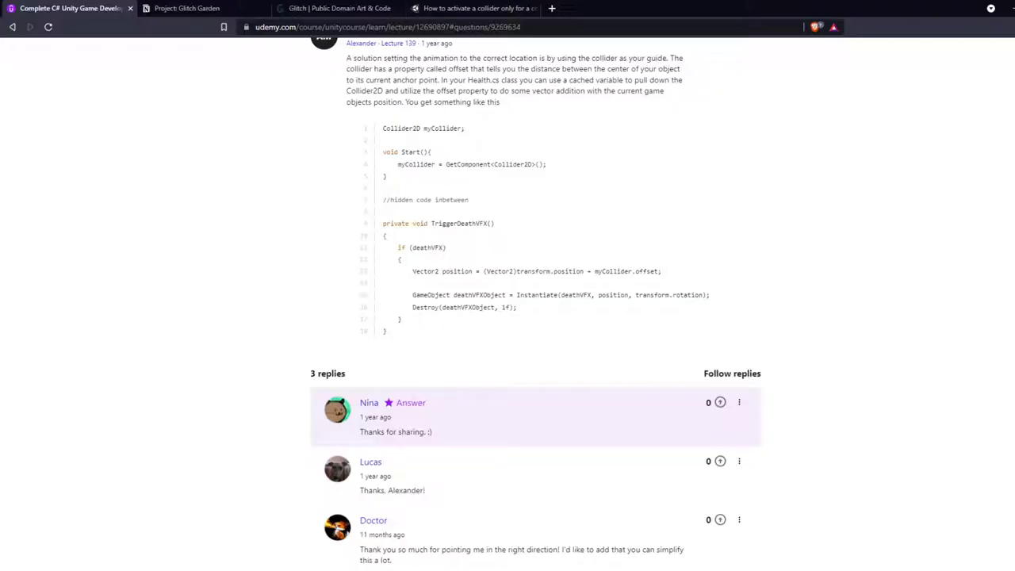
pyautogui.hotkey('alt', 'Tab')
pyautogui.hotkey('alt', 'Tab')
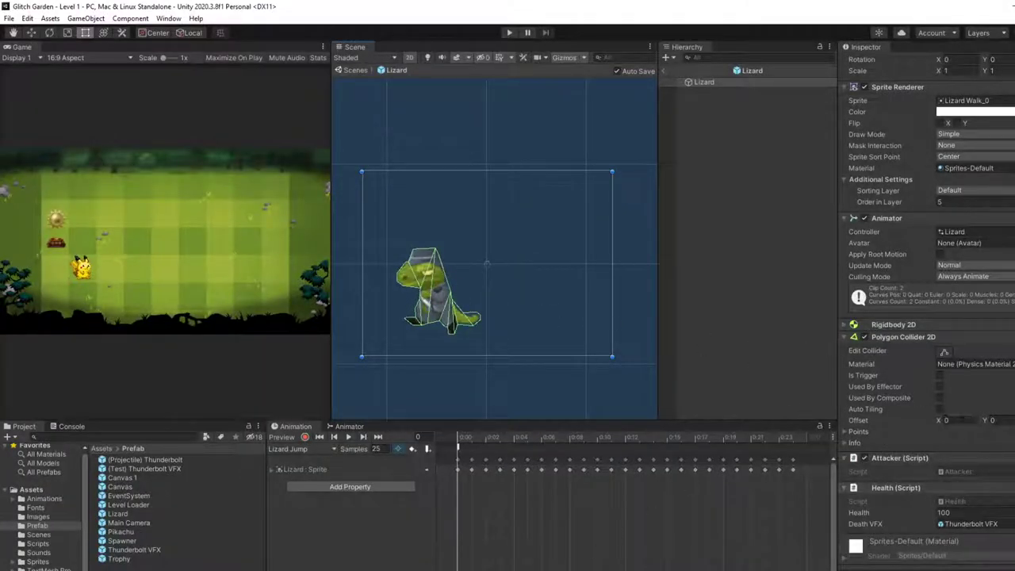
# Try the Lizard's Polygon Collider 2D Offset X at -0.23 and 0.44, then reset to 0
pyautogui.click(889, 418)
pyautogui.moveTo(937, 422); pyautogui.dragTo(900, 424)
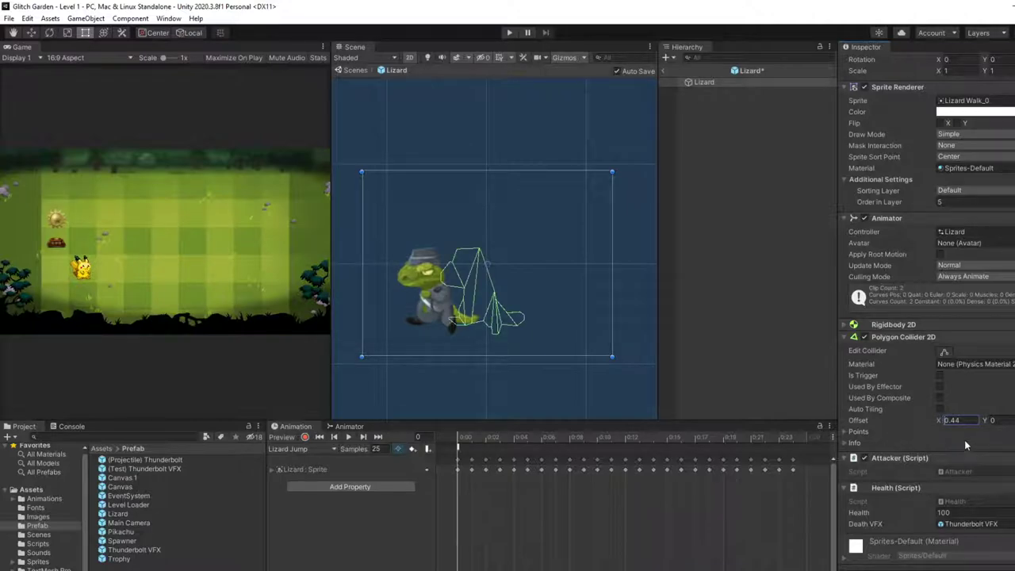
pyautogui.write('0')
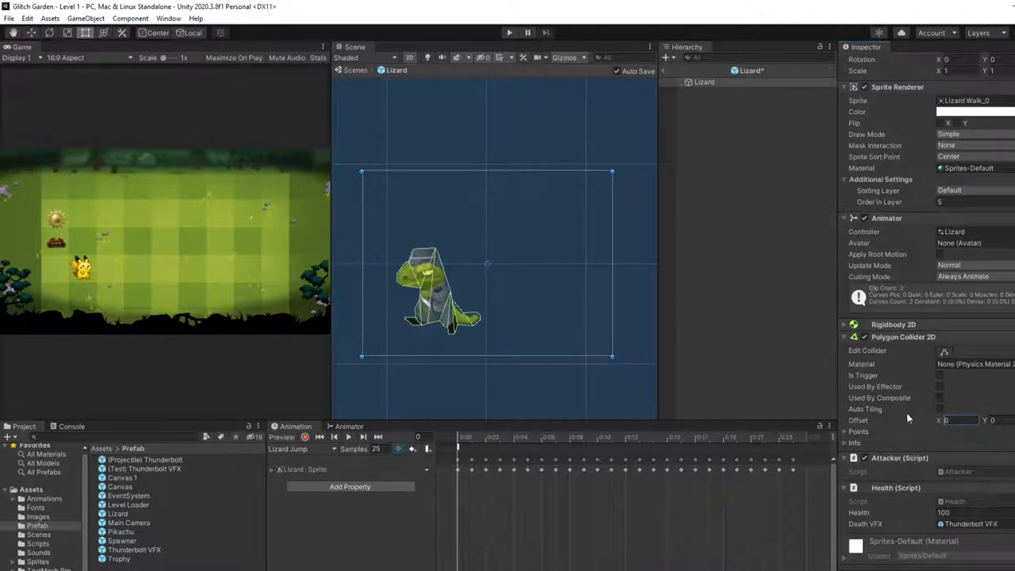
pyautogui.hotkey('alt', 'Tab')
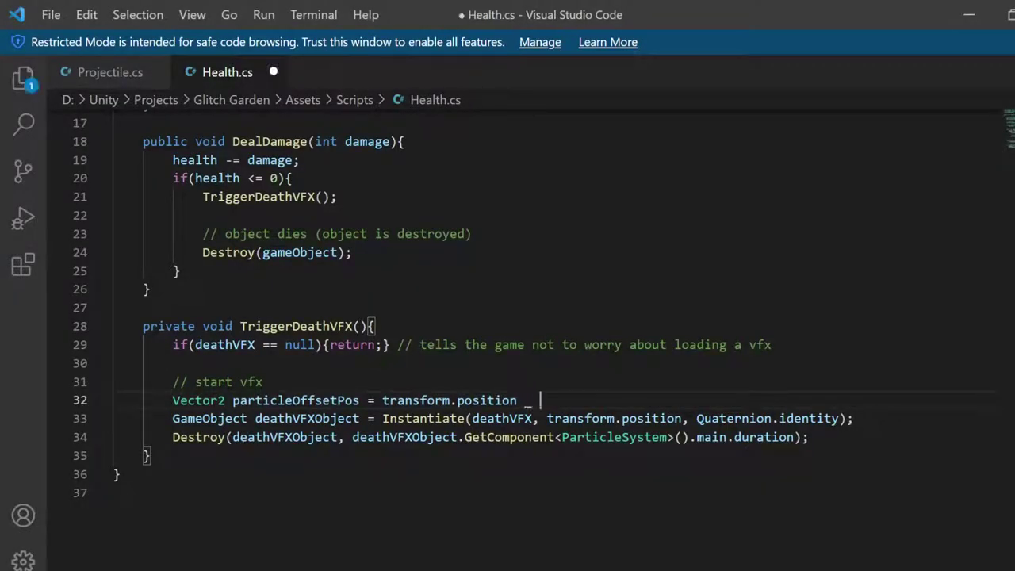
# Append '+ myCollider.offset;' to the particleOffsetPos line (line 32) of Health.cs
pyautogui.write('+ myCollider.off')
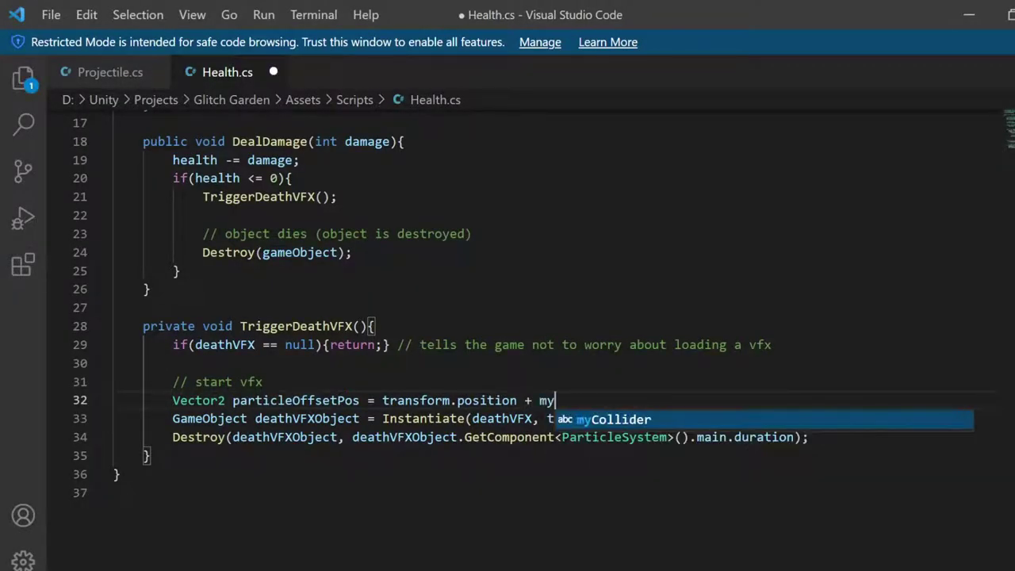
pyautogui.write('set;')
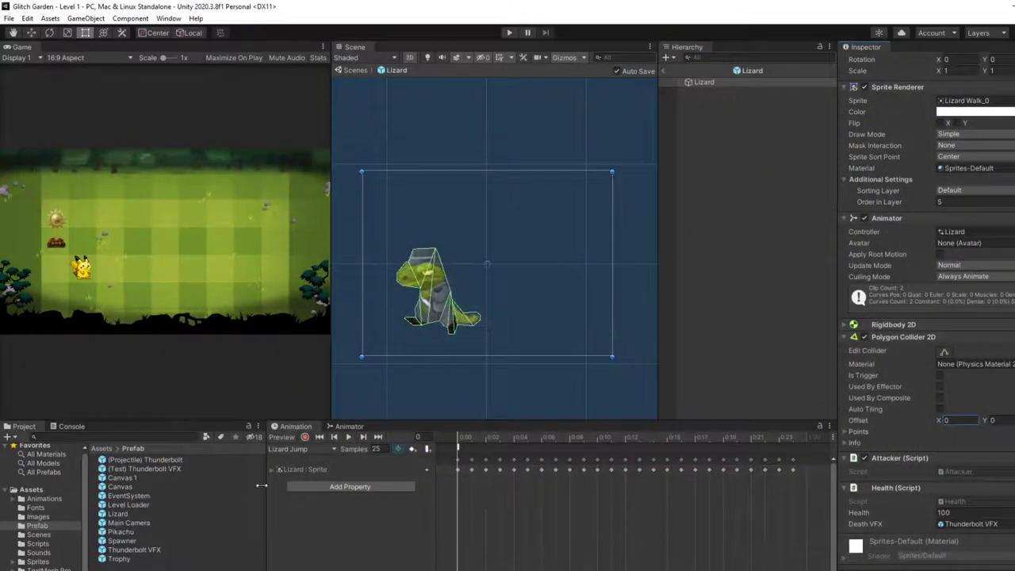
# Open the CS0034 ambiguous '+' error from the Console to reach Health.cs line 32
pyautogui.click(71, 427)
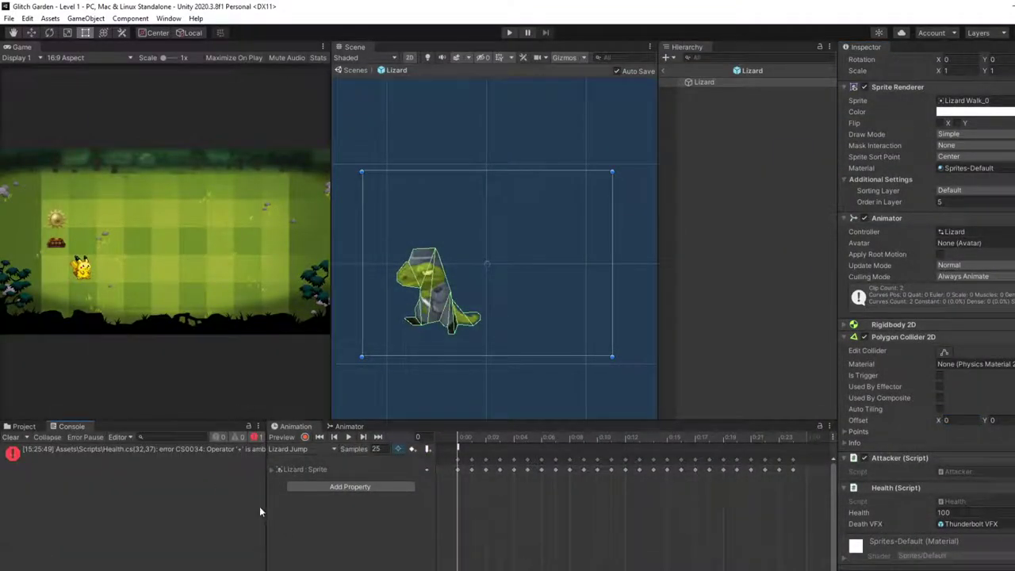
pyautogui.moveTo(268, 505); pyautogui.dragTo(341, 505)
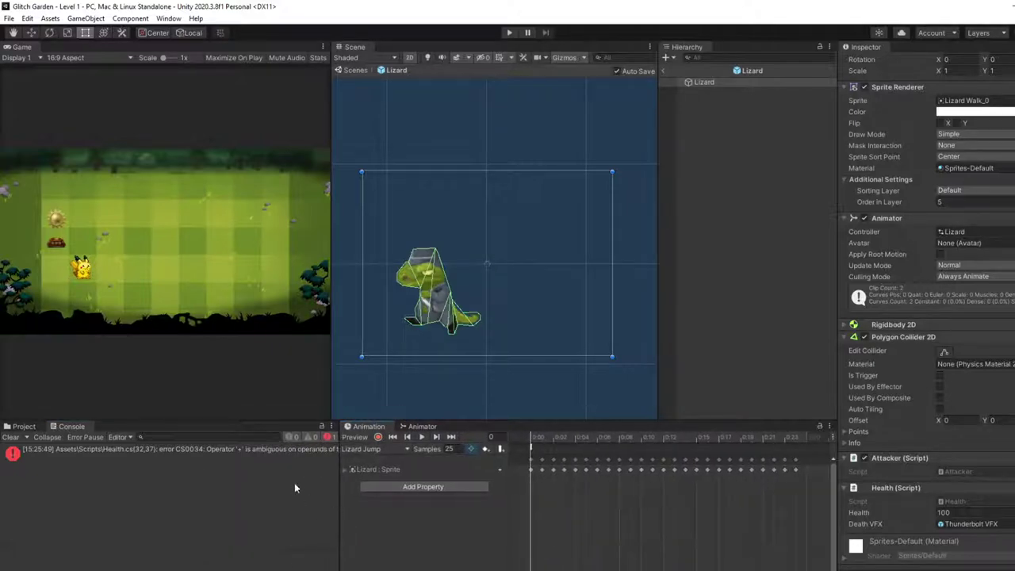
pyautogui.click(302, 450)
pyautogui.doubleClick(302, 450)
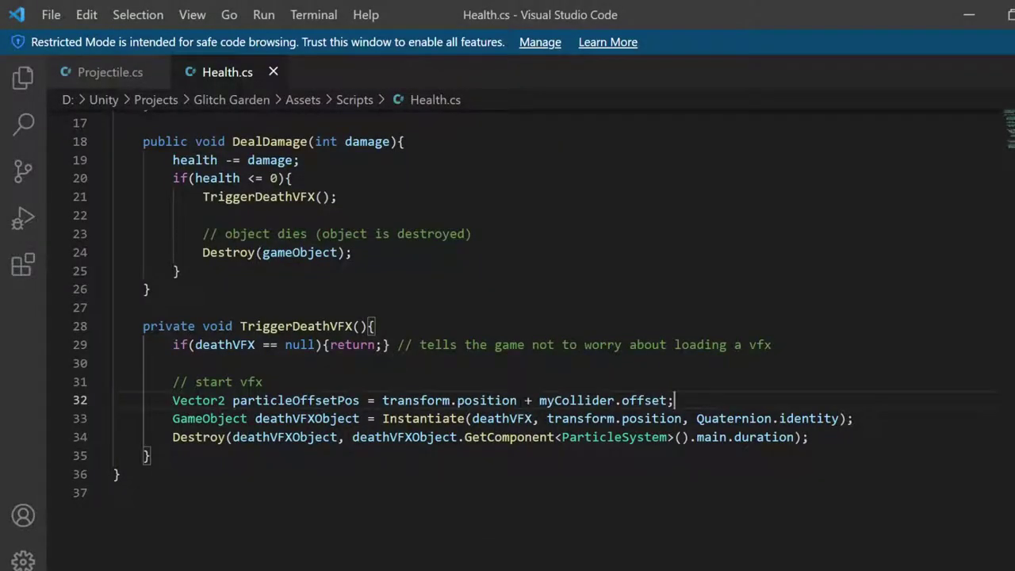
# Cast transform.position to (Vector2) on line 32 of Health.cs and save the script
pyautogui.click(383, 400)
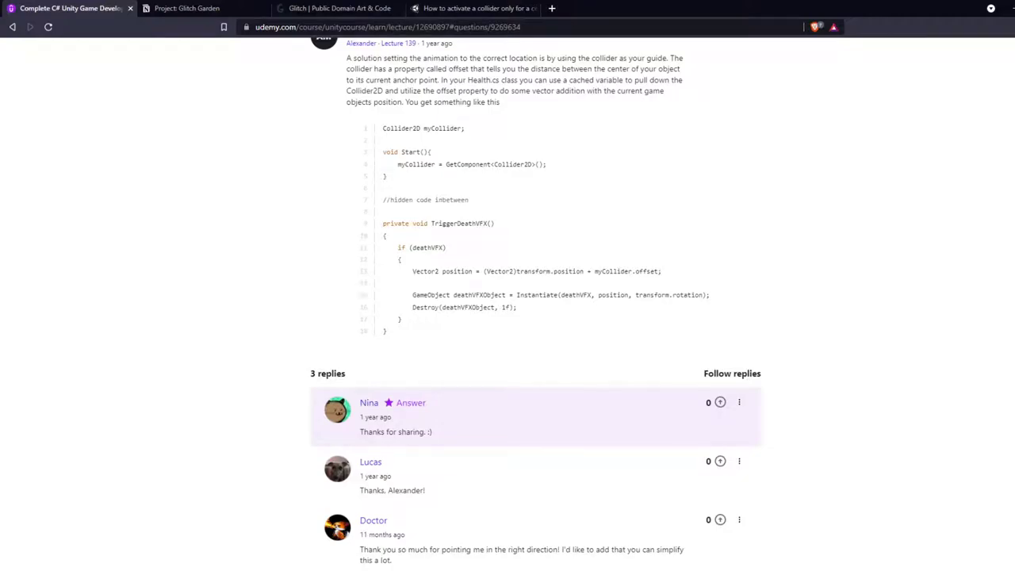
pyautogui.moveTo(510, 565)
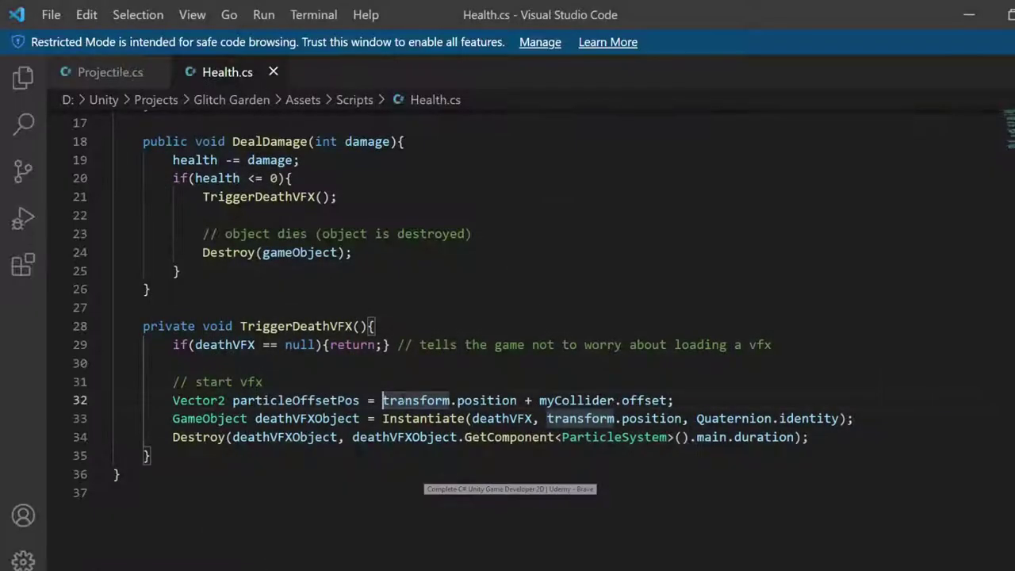
pyautogui.write('(Vecto')
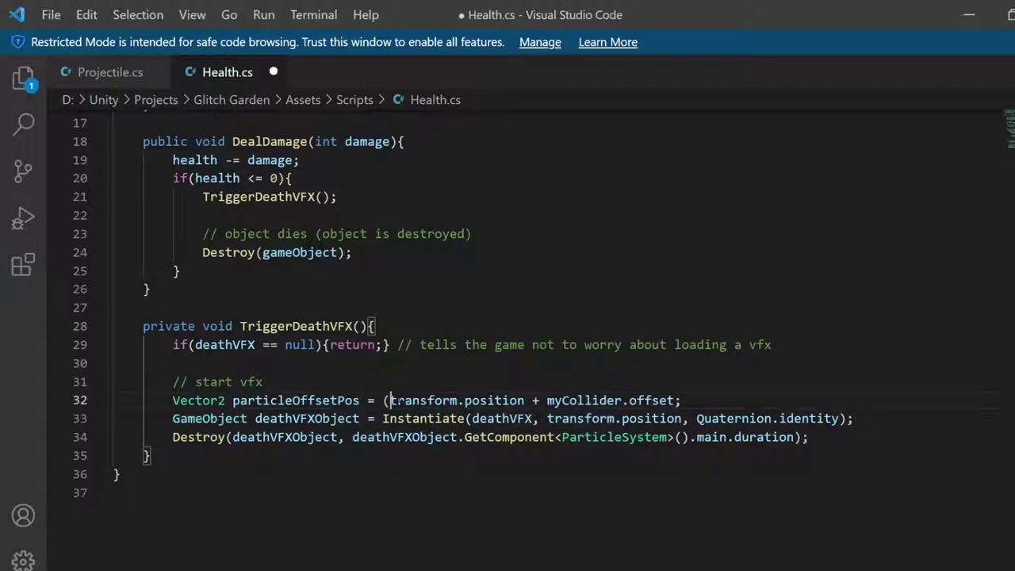
pyautogui.write('r2)')
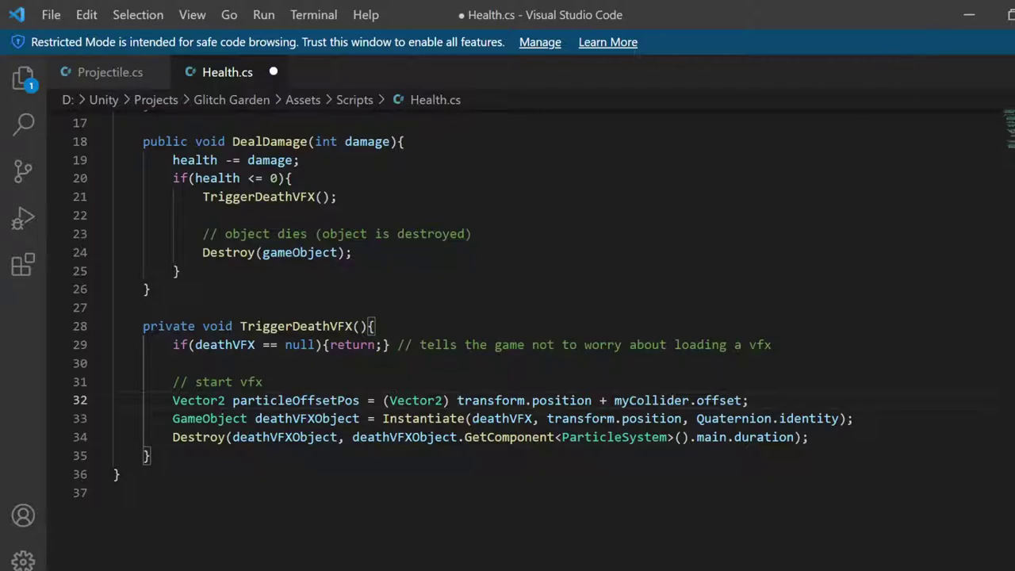
pyautogui.hotkey('ctrl', 's')
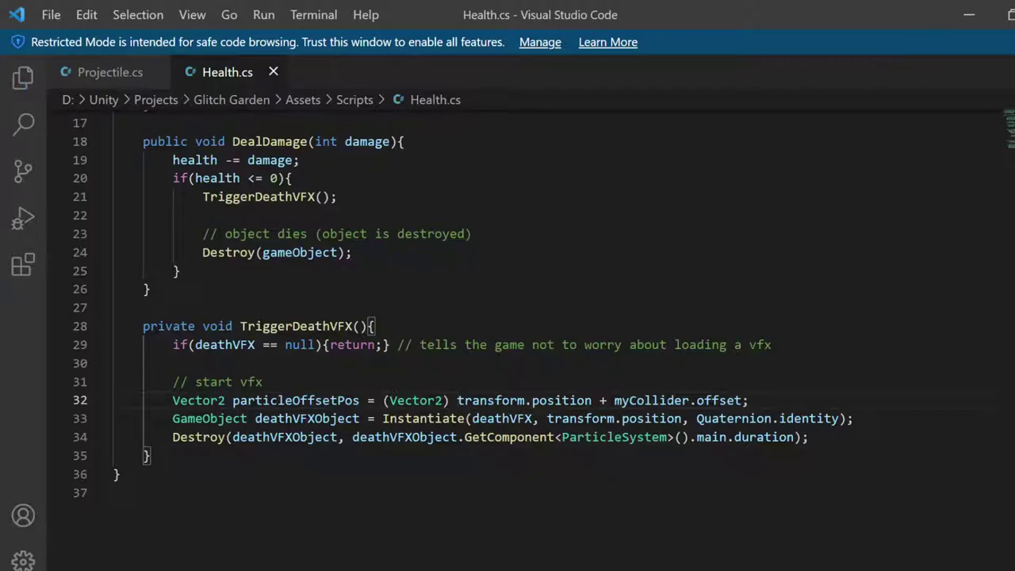
pyautogui.hotkey('alt', 'Tab')
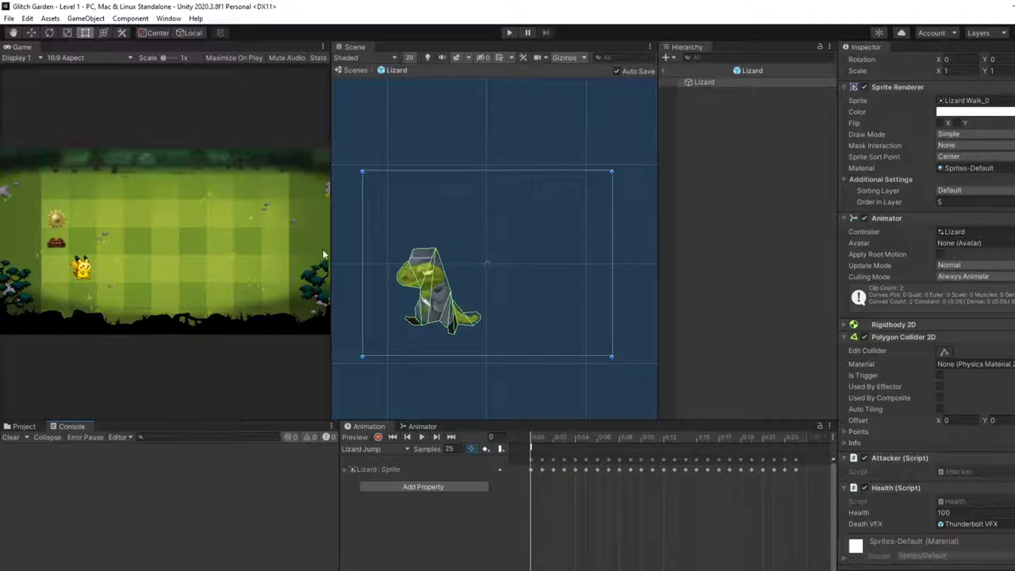
# Select the Thunderbolt VFX prefab in the Project's Prefab folder
pyautogui.scroll(-1, 445, 254)
pyautogui.click(20, 426)
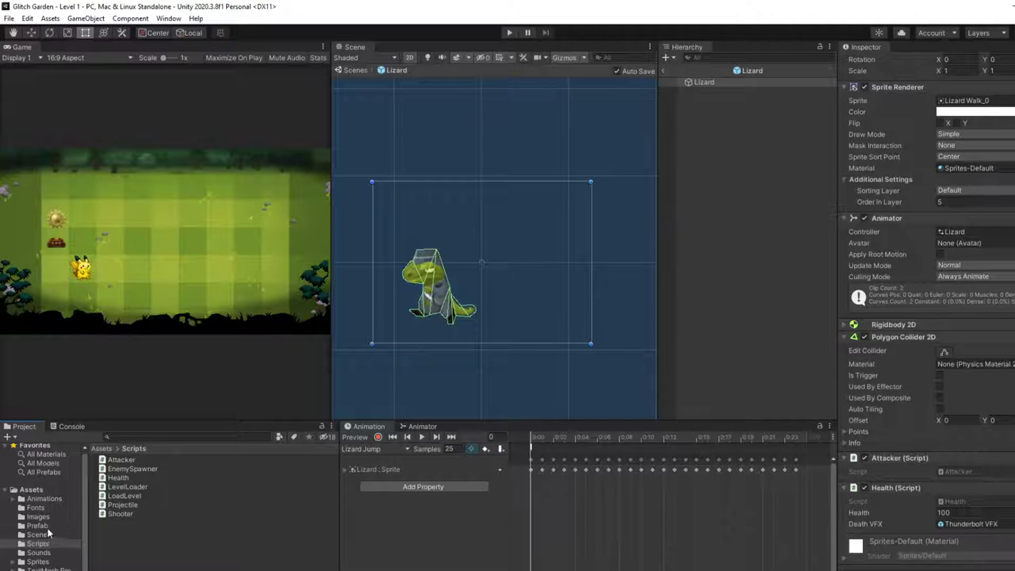
pyautogui.click(71, 526)
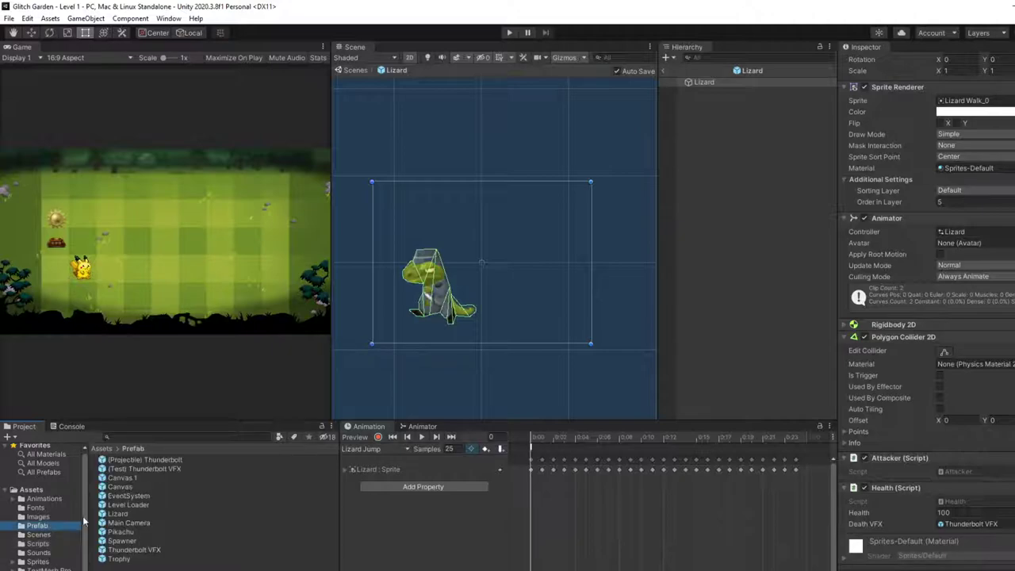
pyautogui.click(135, 549)
# Set its Renderer Pivot X to 0 and exit the Lizard prefab editing view
pyautogui.scroll(-5, 913, 412)
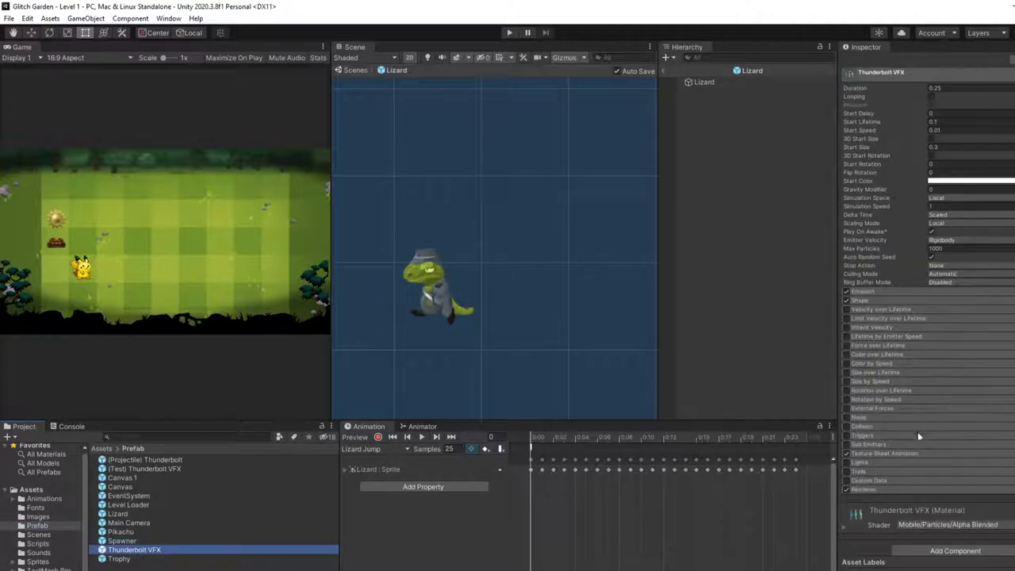
pyautogui.click(867, 489)
pyautogui.scroll(-5, 920, 444)
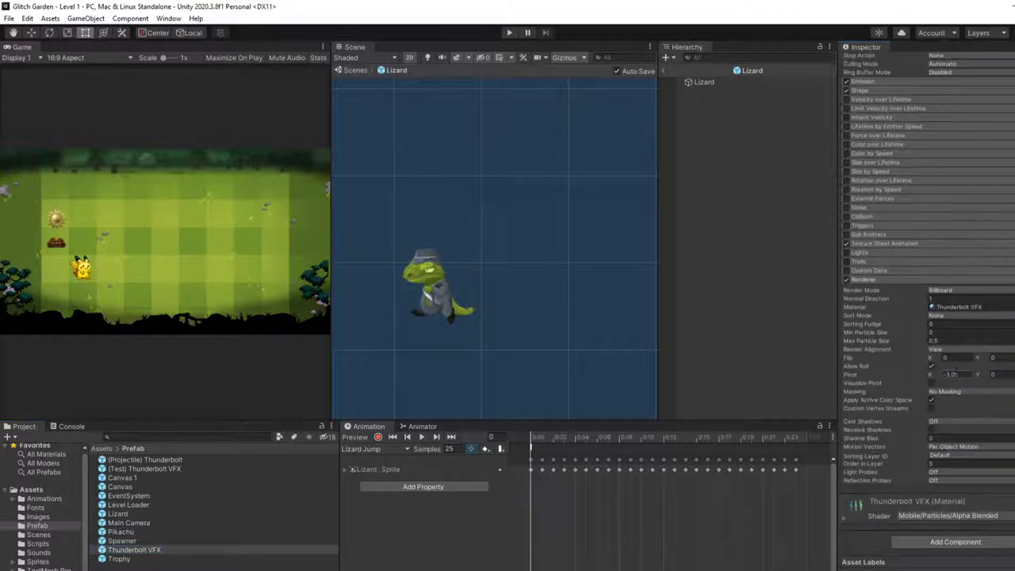
pyautogui.click(955, 375)
pyautogui.write('0')
pyautogui.scroll(-2, 447, 120)
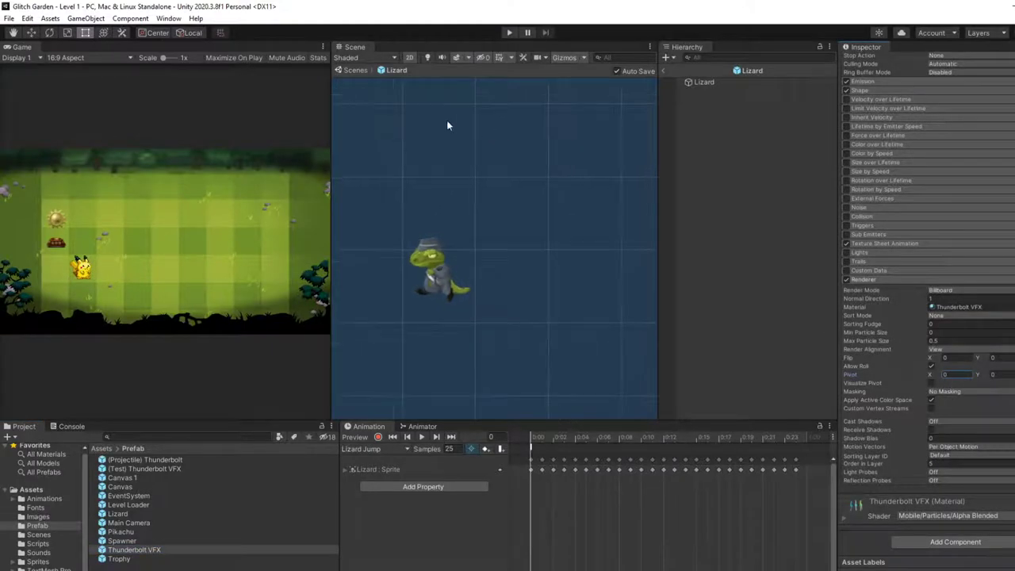
pyautogui.click(664, 70)
# Open Thunderbolt VFX and test positive and negative Renderer Pivot X offsets, keeping X at 0
pyautogui.doubleClick(132, 549)
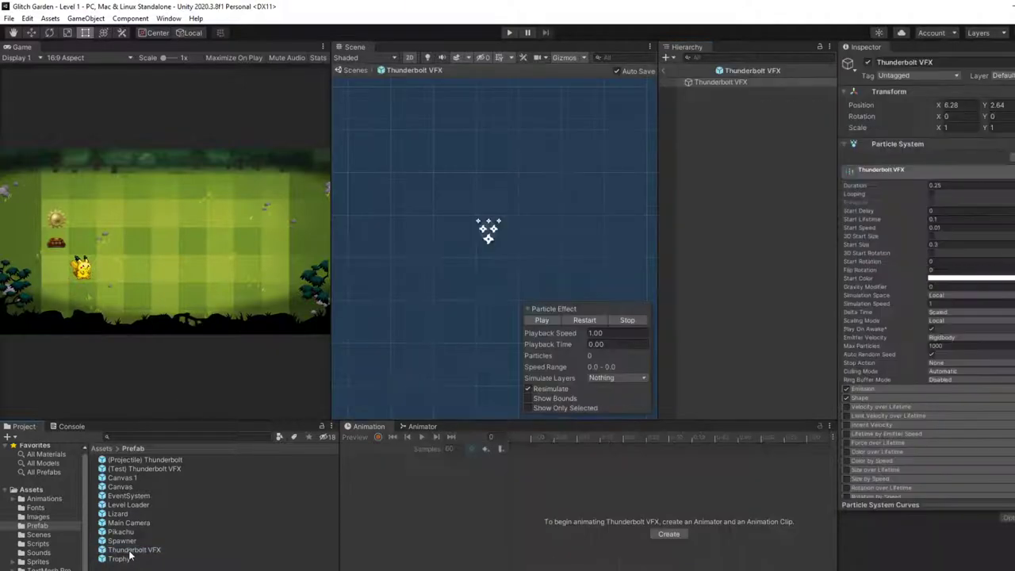
pyautogui.scroll(-5, 894, 353)
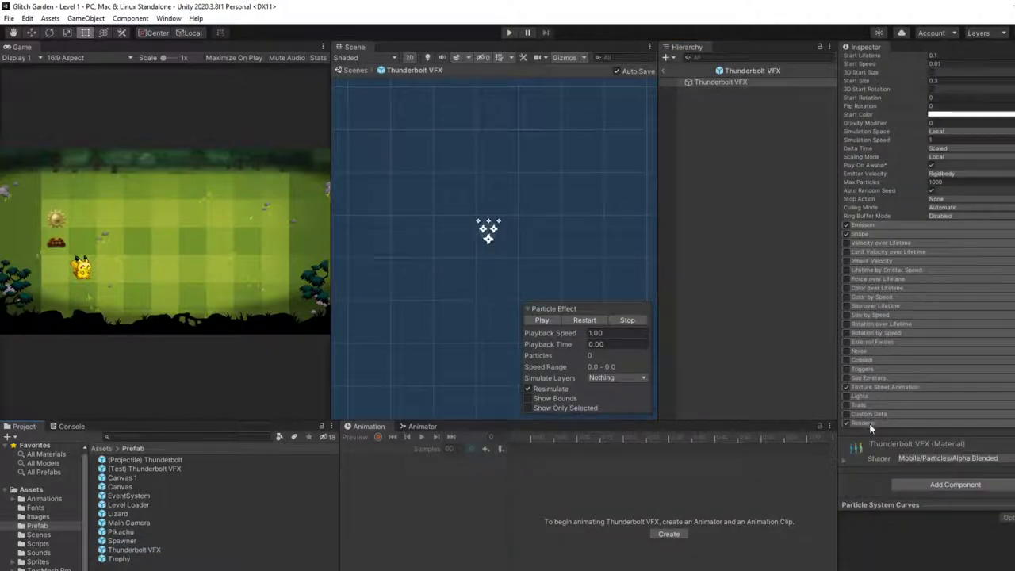
pyautogui.click(869, 424)
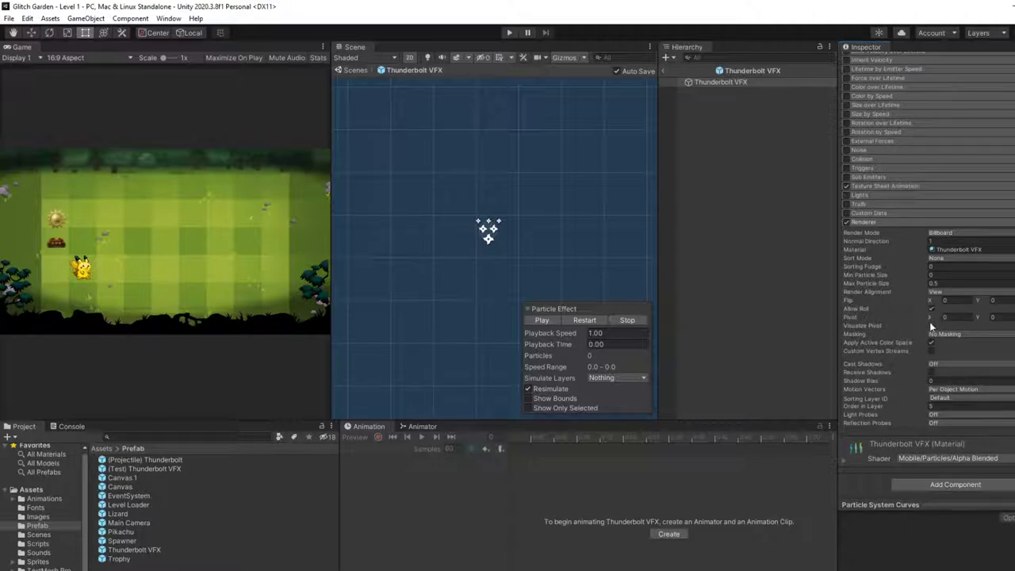
pyautogui.moveTo(932, 320); pyautogui.dragTo(956, 318)
pyautogui.click(932, 299)
pyautogui.scroll(5, 487, 230)
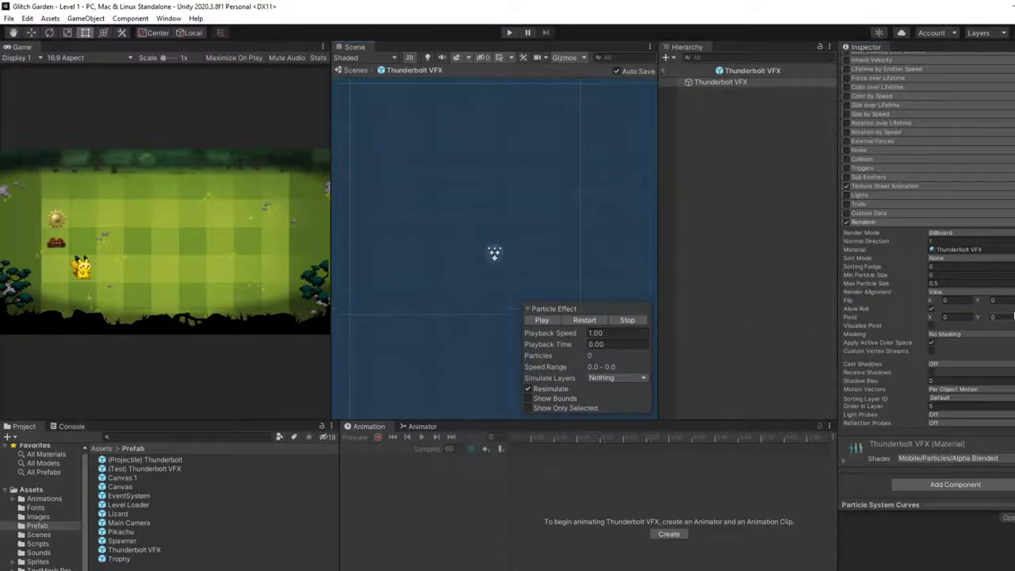
pyautogui.moveTo(929, 318); pyautogui.dragTo(955, 339)
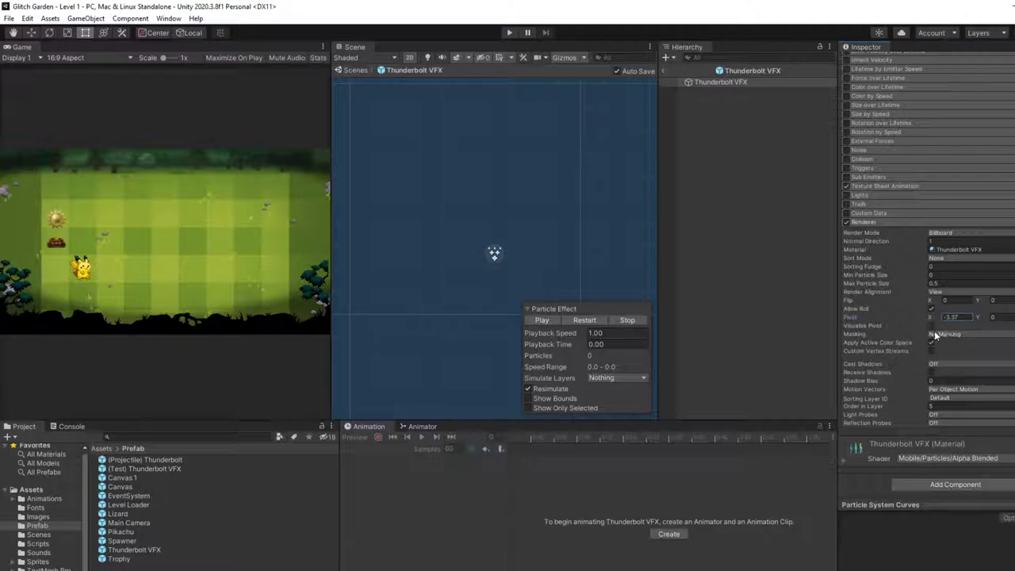
pyautogui.hotkey('ctrl', 'z')
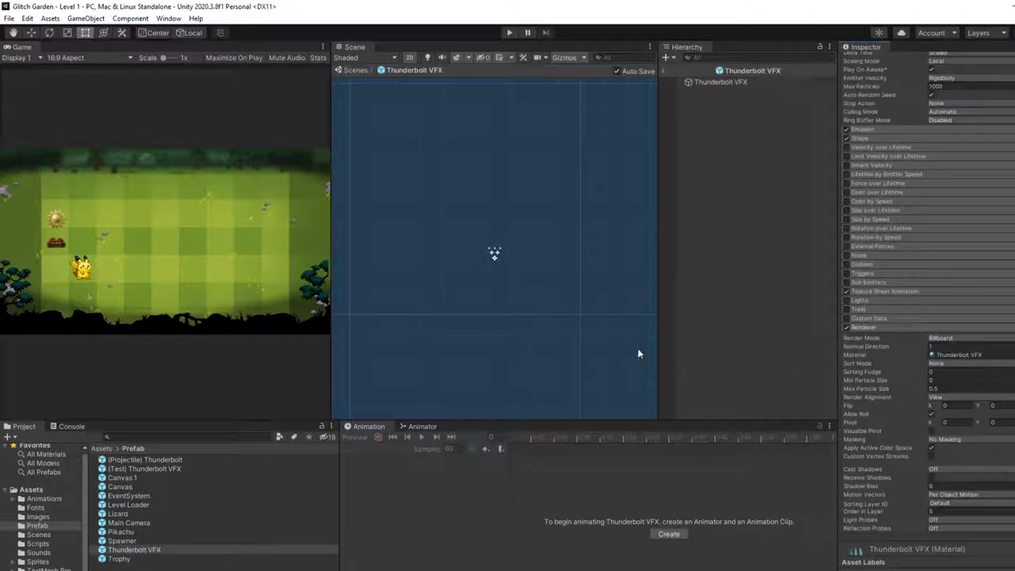
pyautogui.scroll(-2, 910, 407)
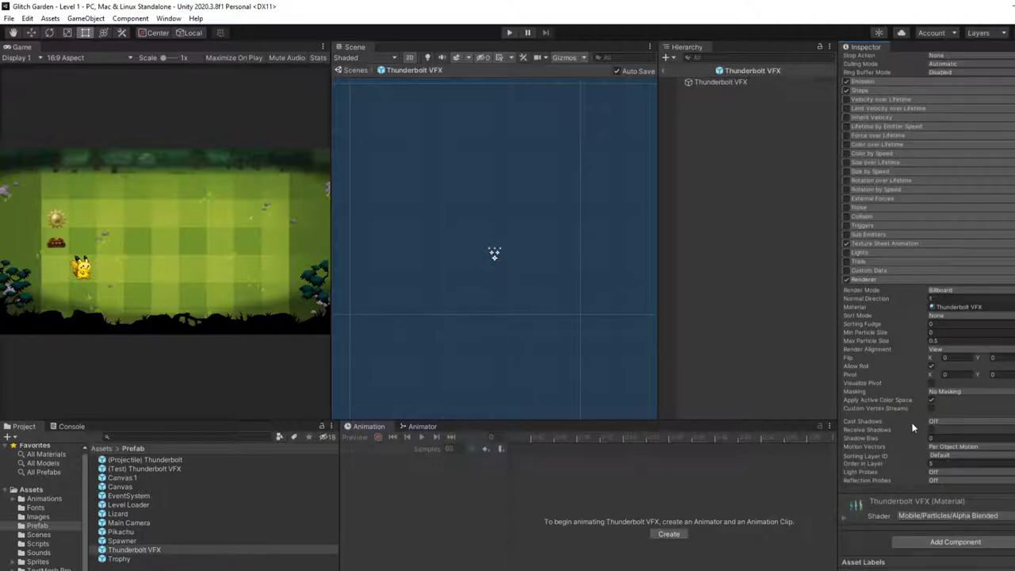
# Show the particle pivot, retry a positive pivot X offset, then reset Pivot X to 0
pyautogui.click(932, 383)
pyautogui.click(931, 373)
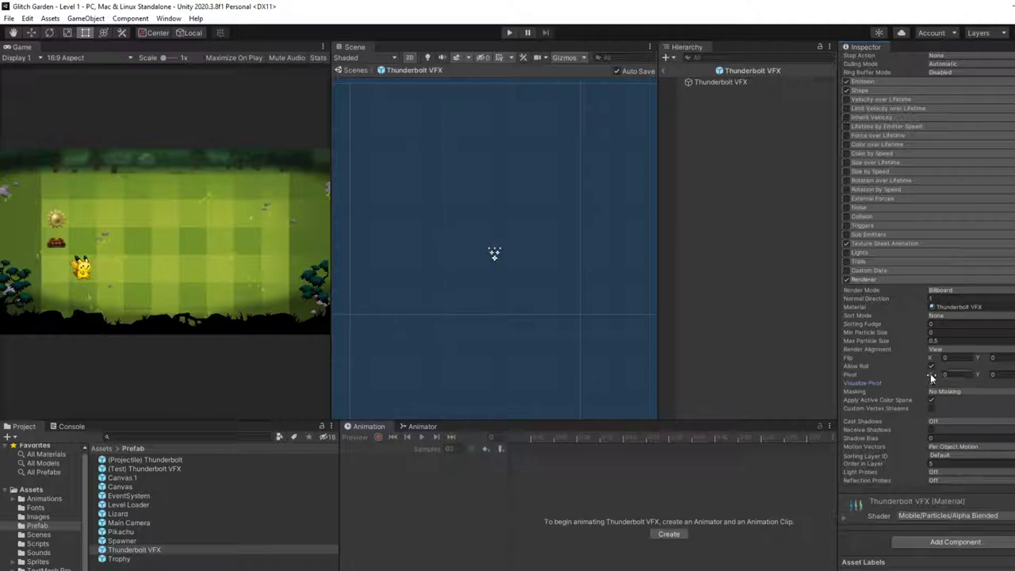
pyautogui.click(729, 83)
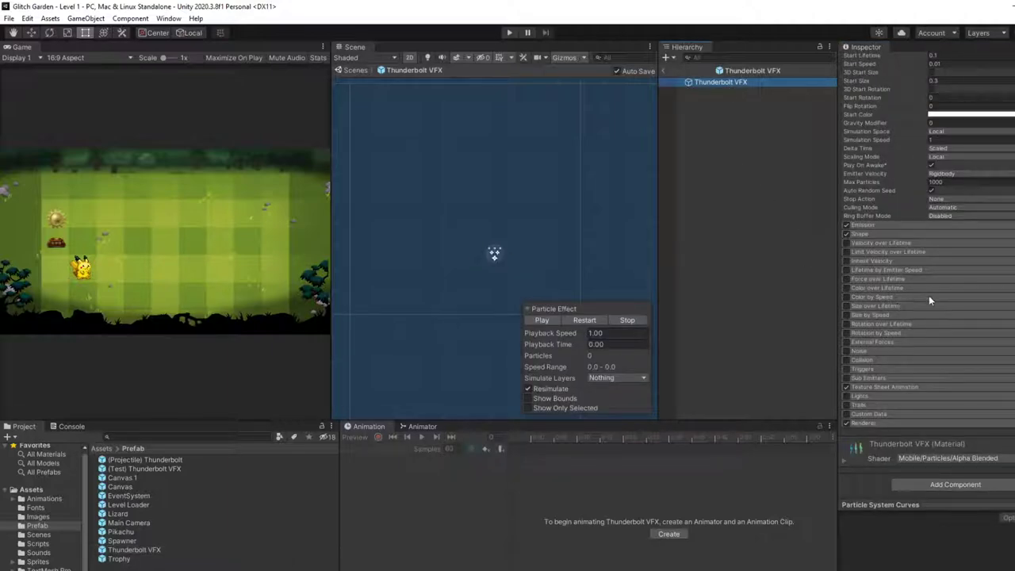
pyautogui.click(893, 420)
pyautogui.scroll(-5, 894, 418)
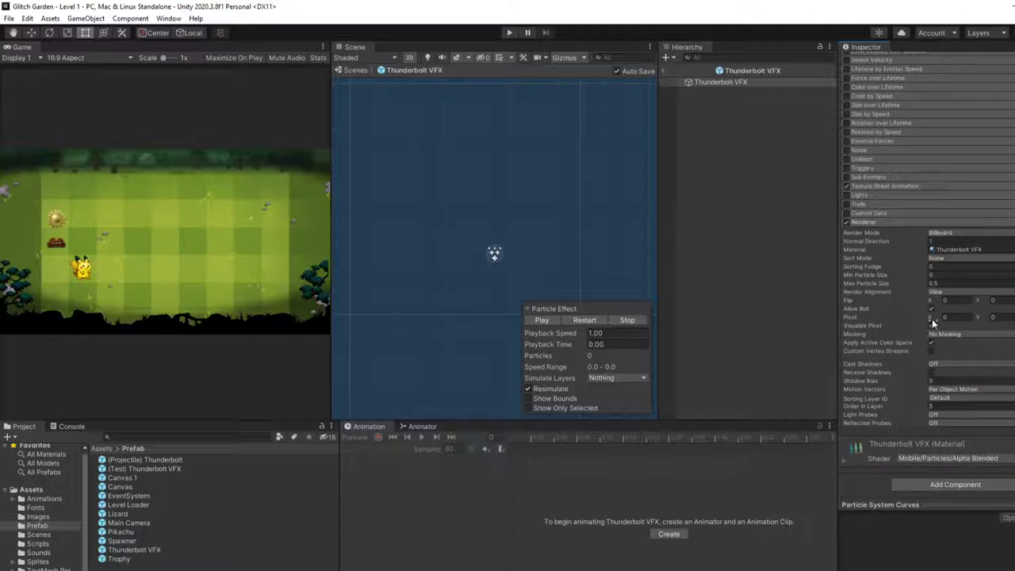
pyautogui.moveTo(934, 319)
pyautogui.mouseDown()
pyautogui.moveTo(954, 315)
pyautogui.moveTo(944, 314)
pyautogui.mouseUp()
pyautogui.click(951, 317)
pyautogui.write('0')
# Preview the thunderbolt burst twice, enable renderer roll, and run the game
pyautogui.click(541, 319)
pyautogui.click(537, 320)
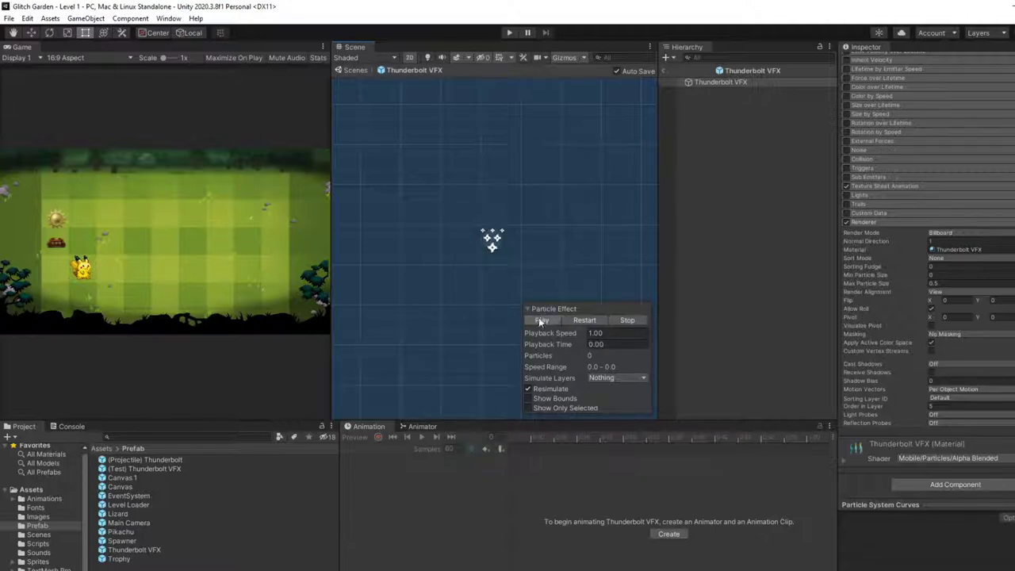
pyautogui.click(933, 308)
pyautogui.scroll(10, 927, 341)
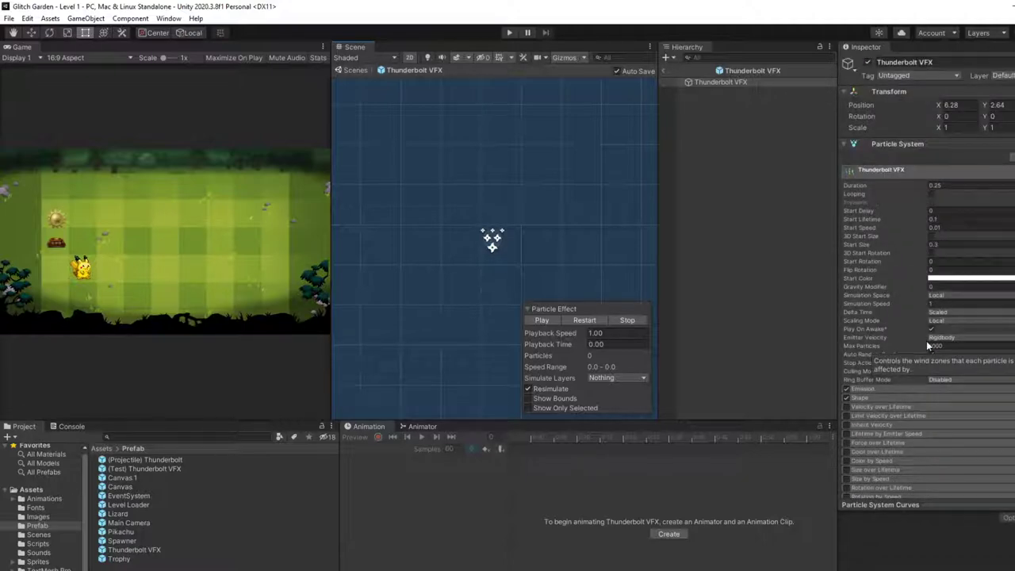
pyautogui.scroll(-10, 914, 372)
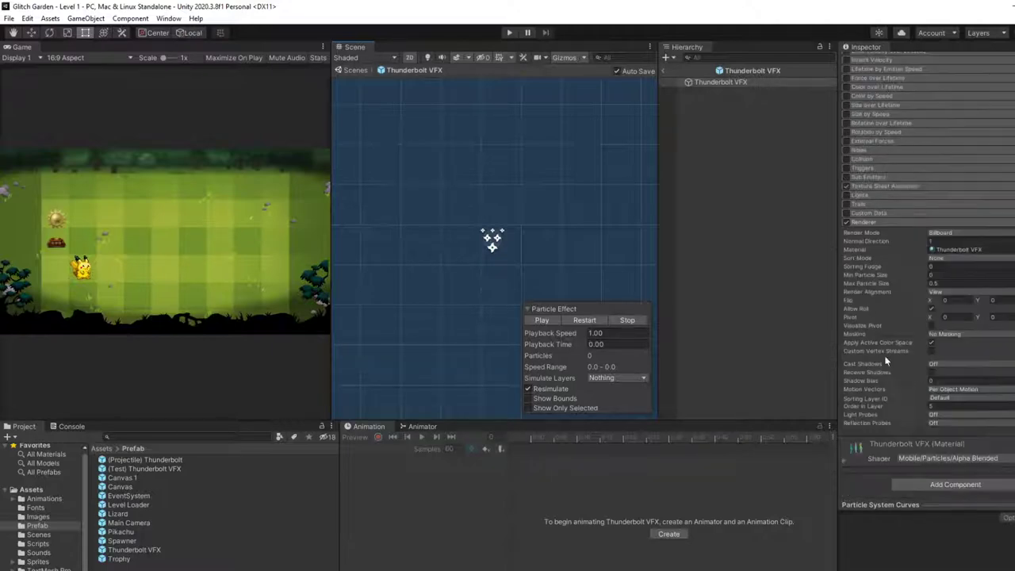
pyautogui.click(514, 34)
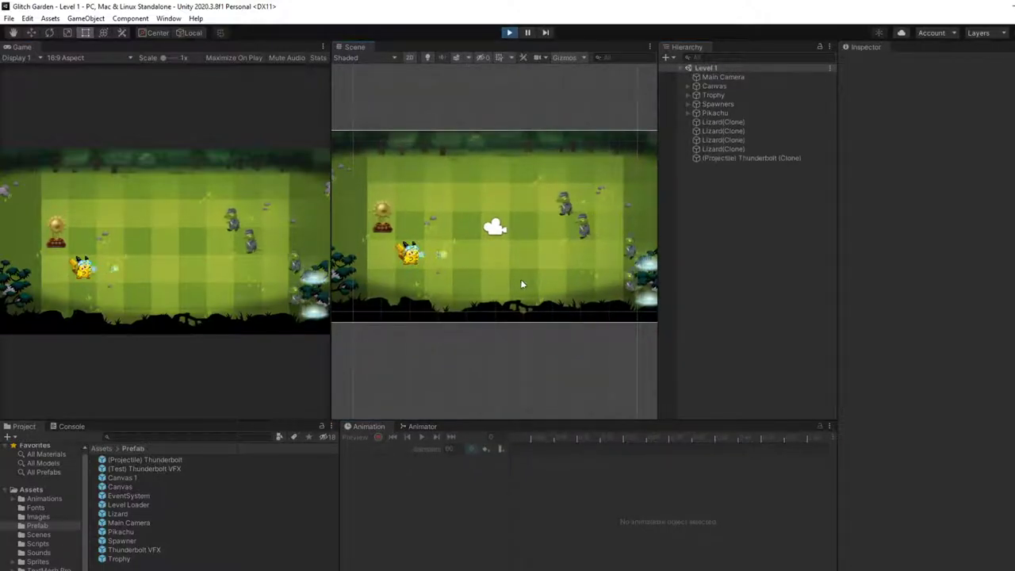
# Stop the running game, reframe the Scene view on the level, and return to the Udemy Q&A thread
pyautogui.scroll(3, 535, 281)
pyautogui.scroll(3, 516, 282)
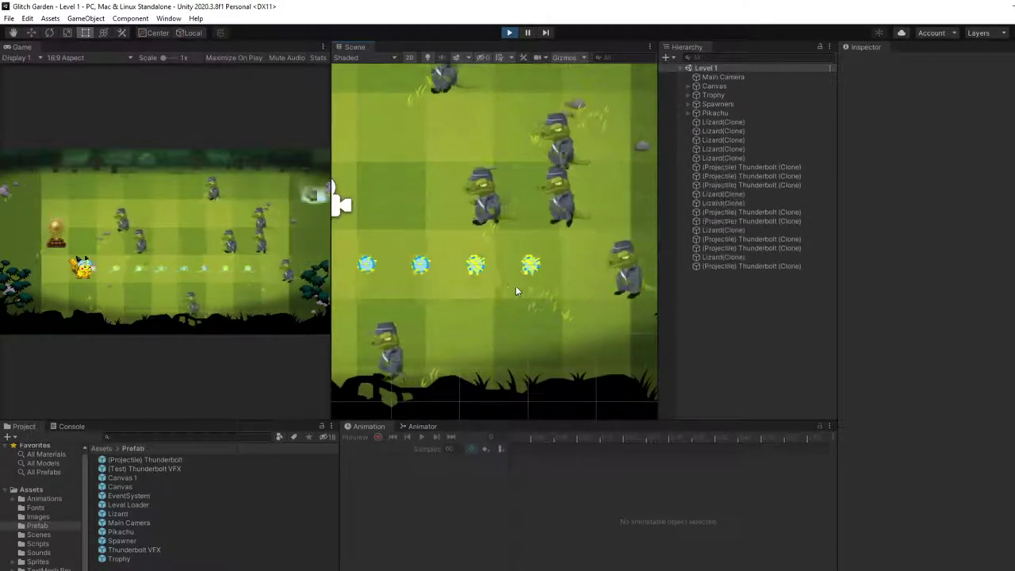
pyautogui.click(509, 33)
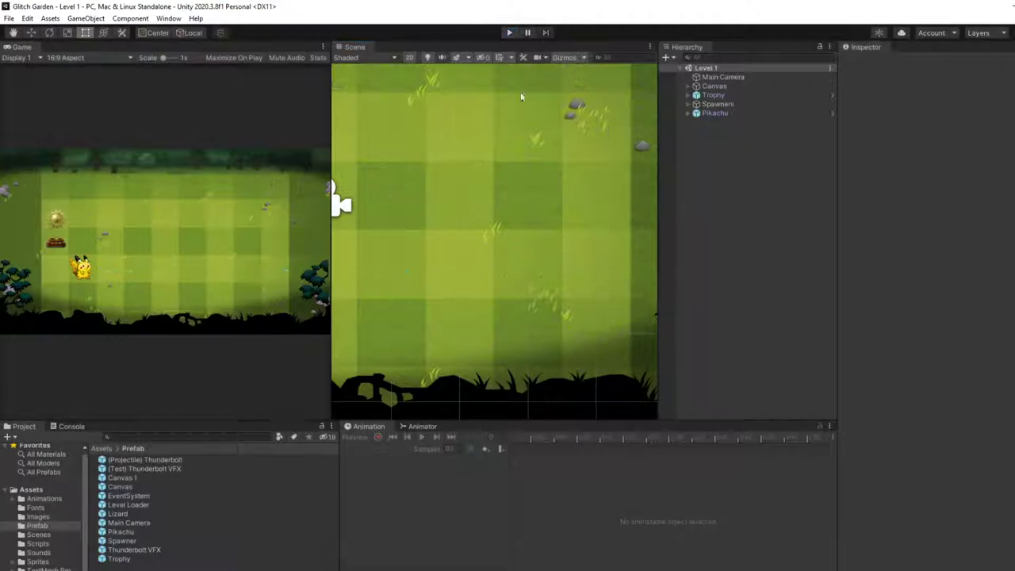
pyautogui.scroll(-5, 498, 291)
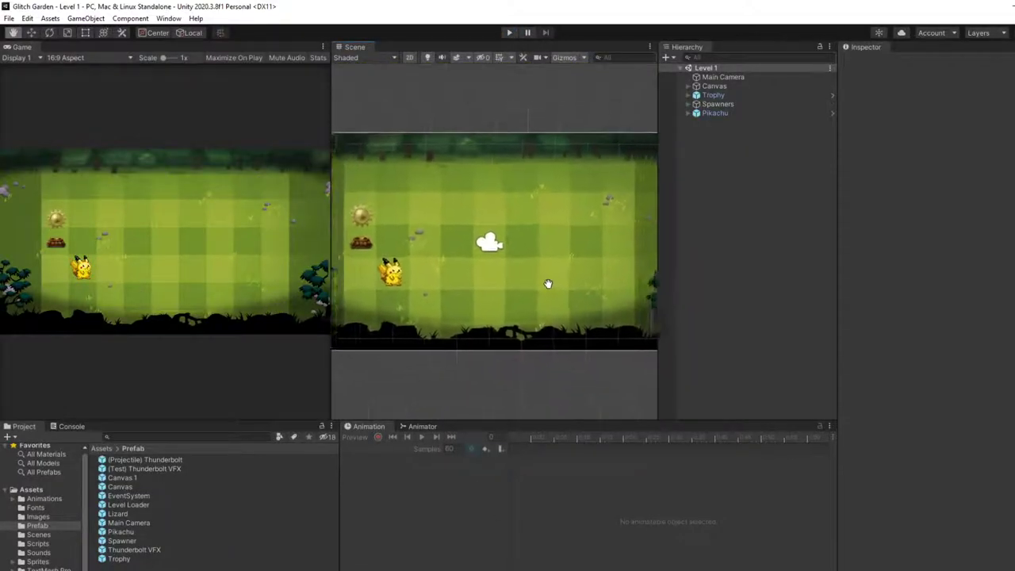
pyautogui.moveTo(538, 301); pyautogui.dragTo(587, 359, button='middle')
pyautogui.scroll(-1, 544, 302)
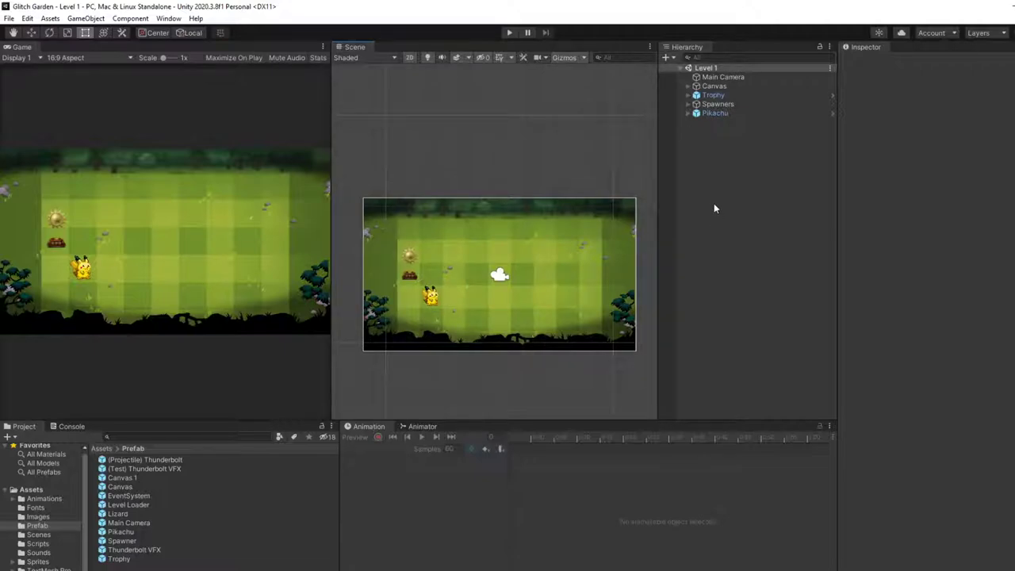
pyautogui.hotkey('alt', 'Tab')
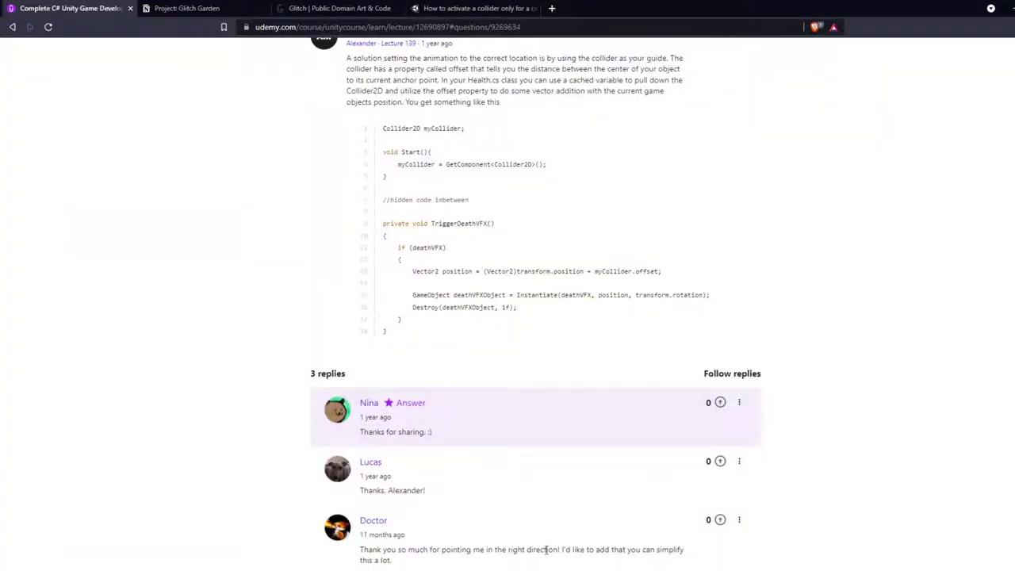
# Reread the Q&A post, highlight the sentence about caching the Collider2D, and open a new browser tab
pyautogui.scroll(-2, 533, 530)
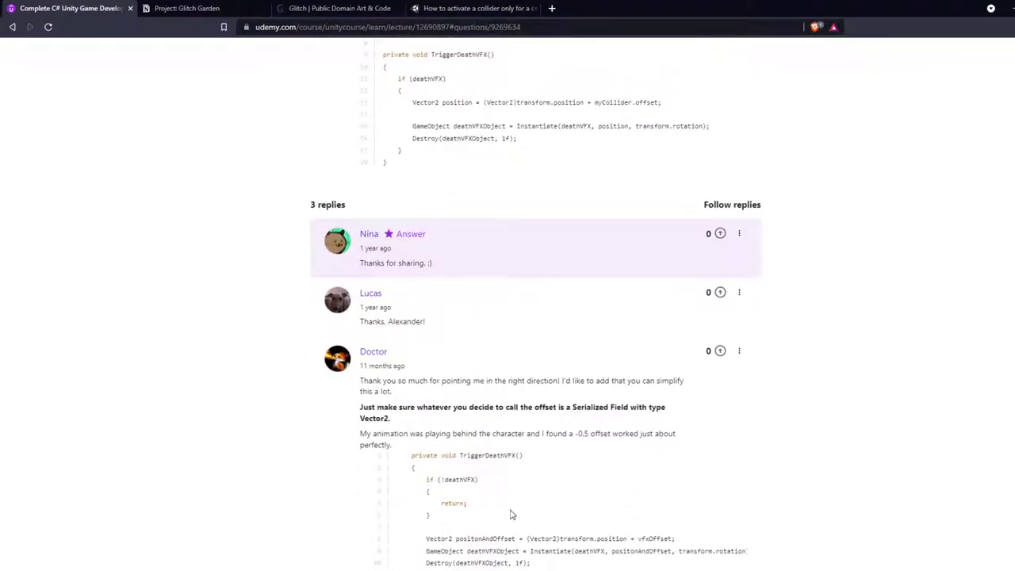
pyautogui.scroll(4, 444, 362)
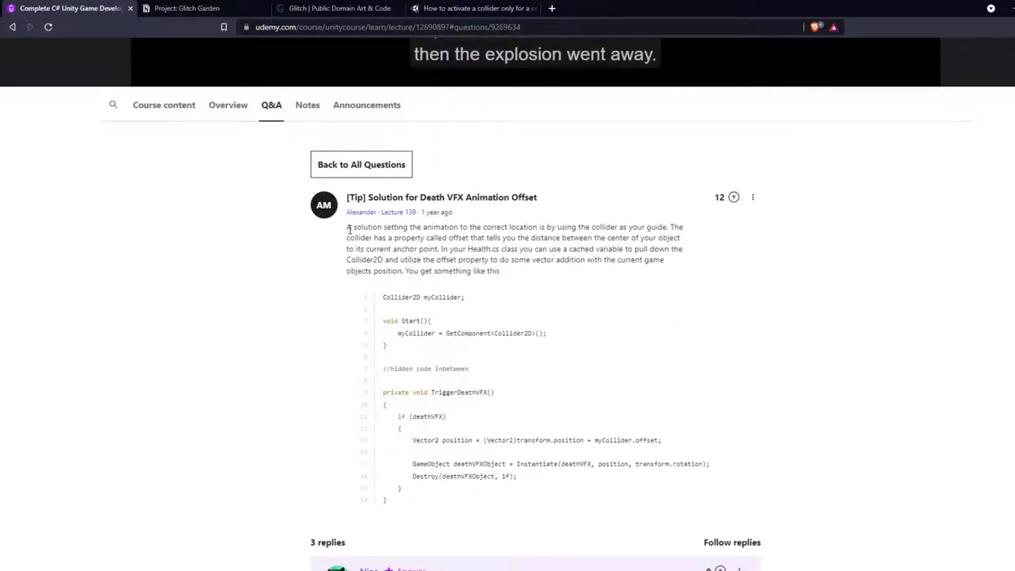
pyautogui.moveTo(342, 238); pyautogui.dragTo(349, 196)
pyautogui.click(457, 230)
pyautogui.moveTo(441, 250)
pyautogui.mouseDown()
pyautogui.moveTo(657, 251)
pyautogui.moveTo(442, 259)
pyautogui.moveTo(580, 260)
pyautogui.moveTo(581, 273)
pyautogui.moveTo(639, 261)
pyautogui.moveTo(419, 272)
pyautogui.moveTo(508, 276)
pyautogui.mouseUp()
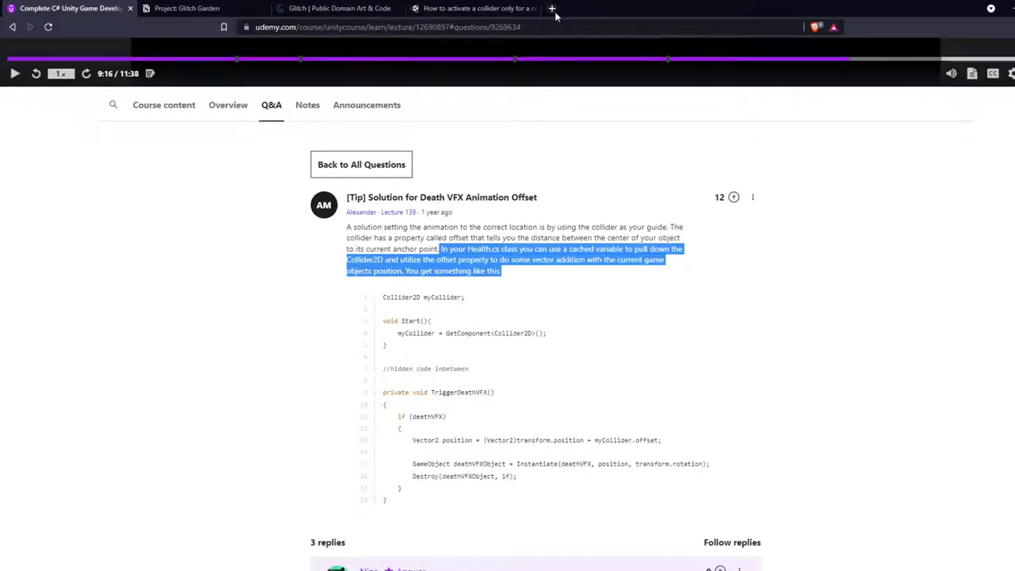
pyautogui.click(556, 16)
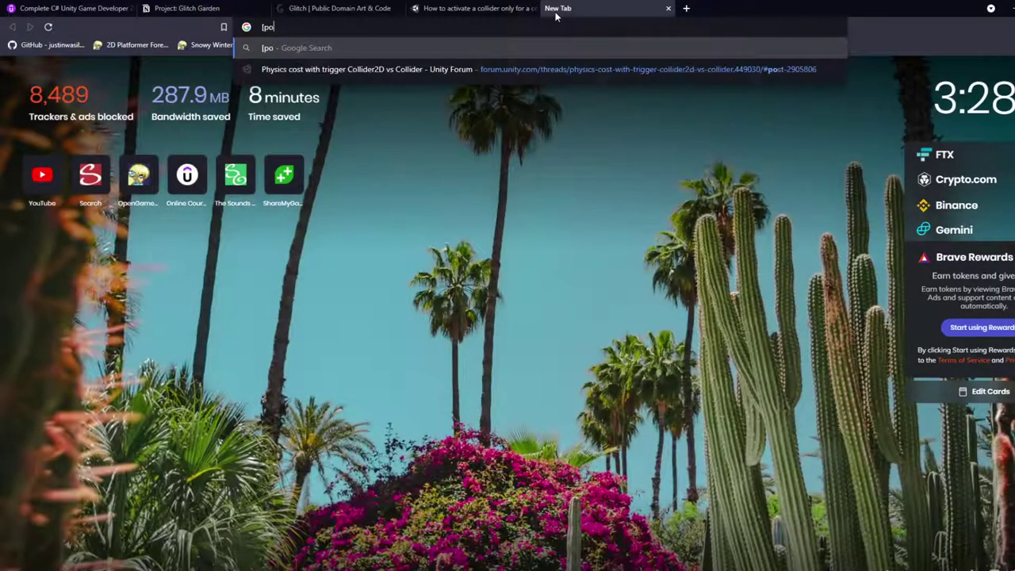
# Search 'polygon collider 2d unity' and read the Unity Manual's Polygon Collider 2D page
pyautogui.write('polygo')
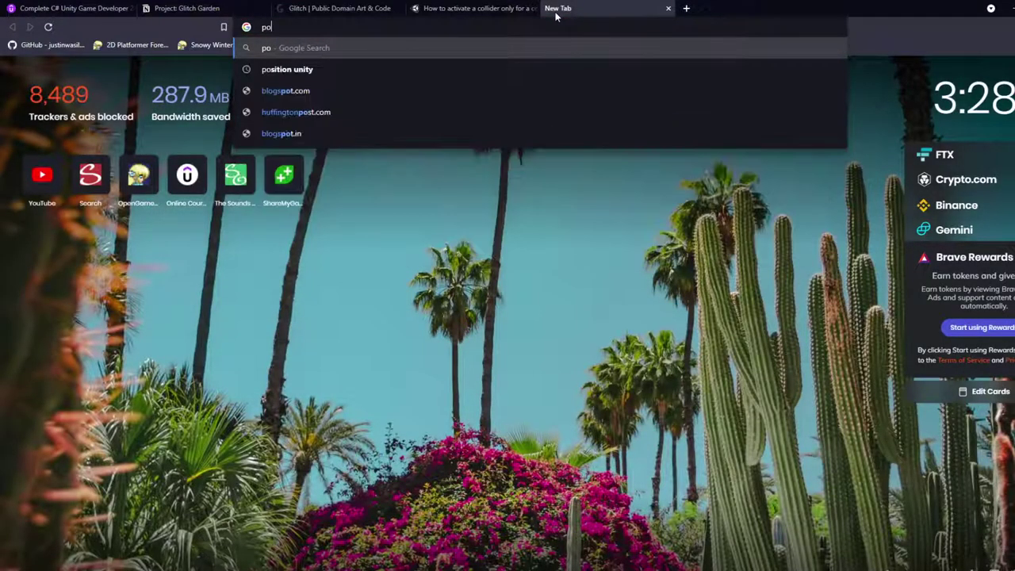
pyautogui.write('n collider')
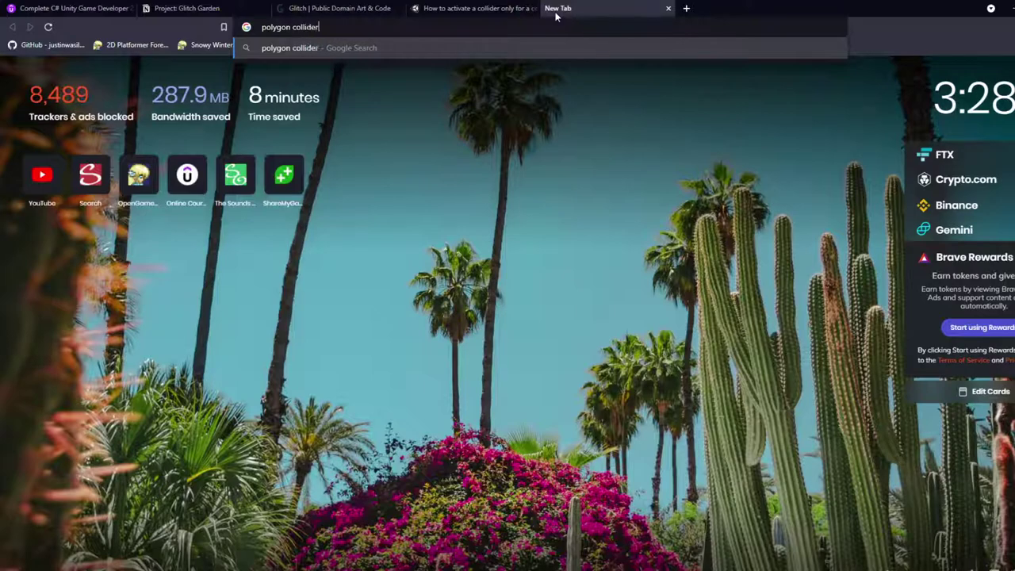
pyautogui.write(' 2d unity')
pyautogui.press('Return')
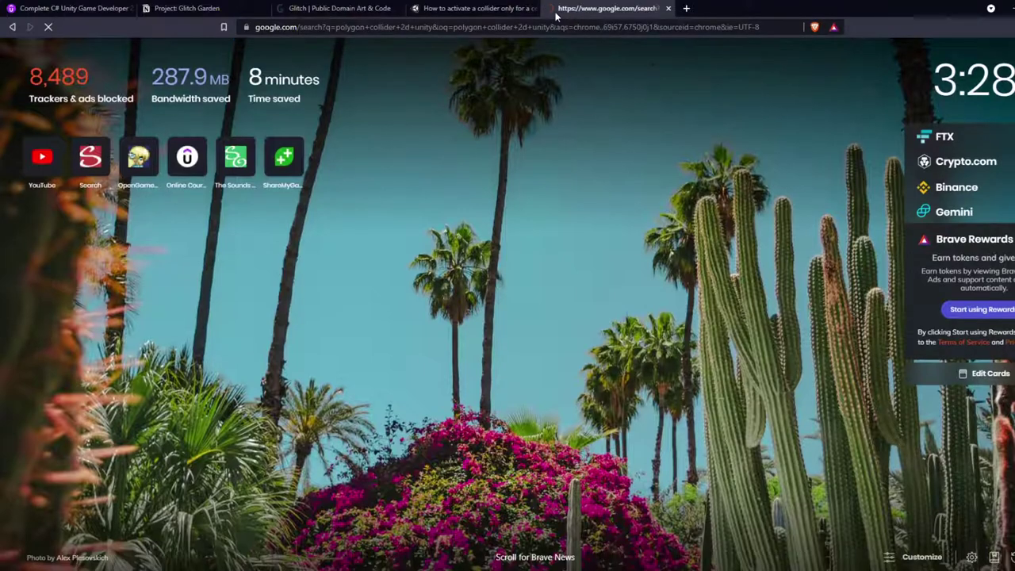
pyautogui.click(216, 230)
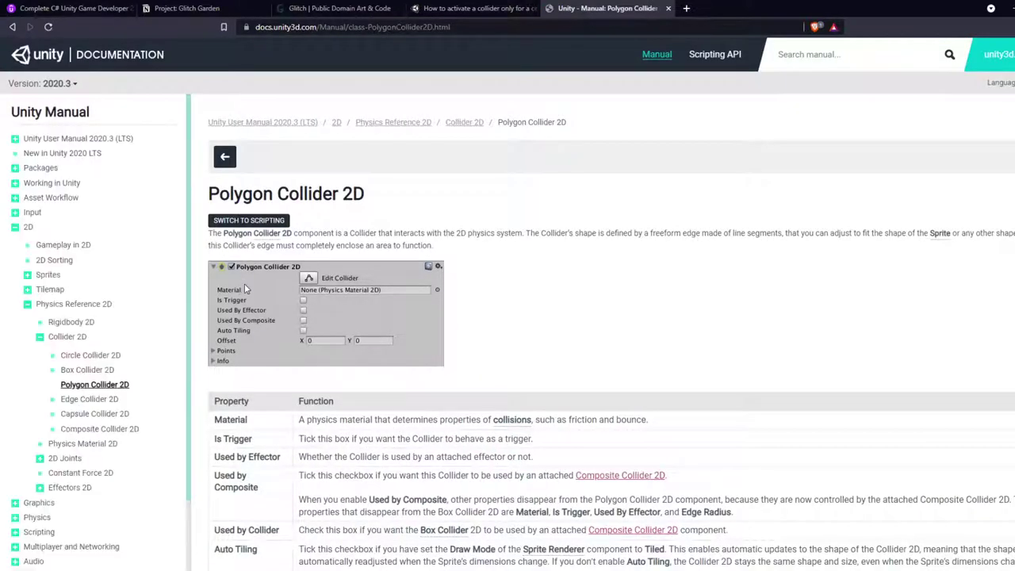
pyautogui.scroll(-4, 244, 283)
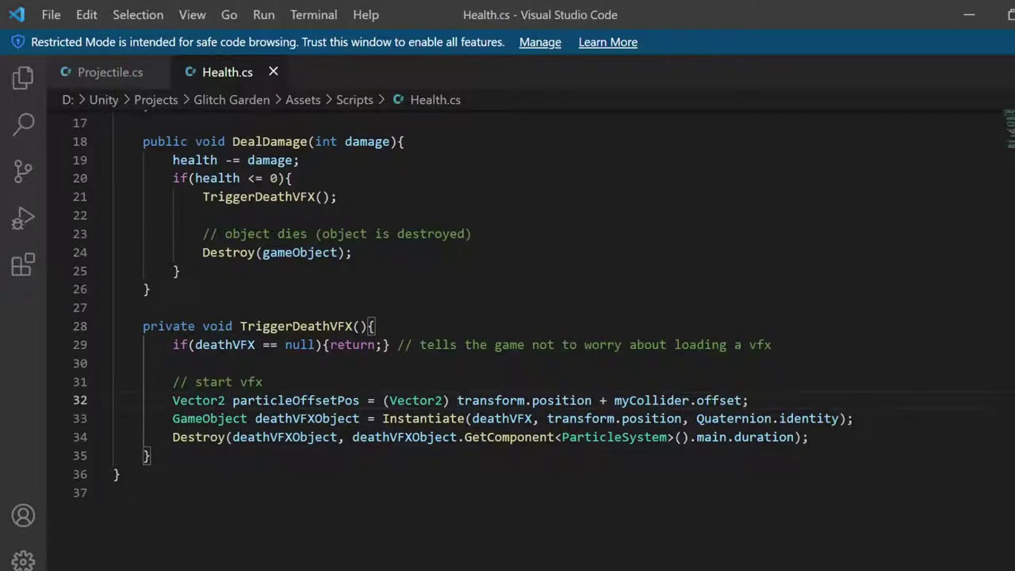
# Change Collider2D to PolygonCollider2D on lines 12 and 15 of Health.cs and save it
pyautogui.scroll(5, 524, 317)
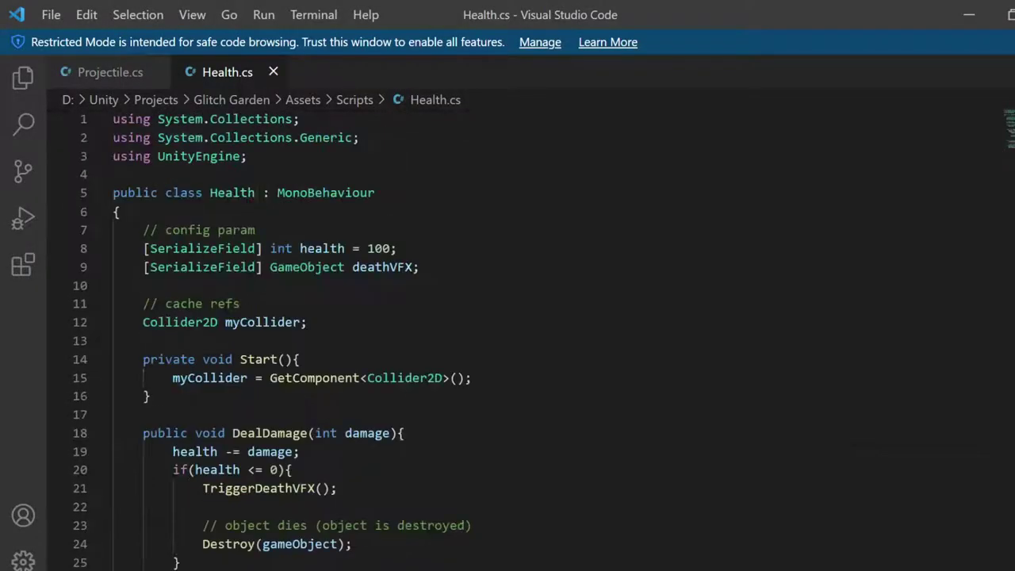
pyautogui.scroll(-2, 523, 318)
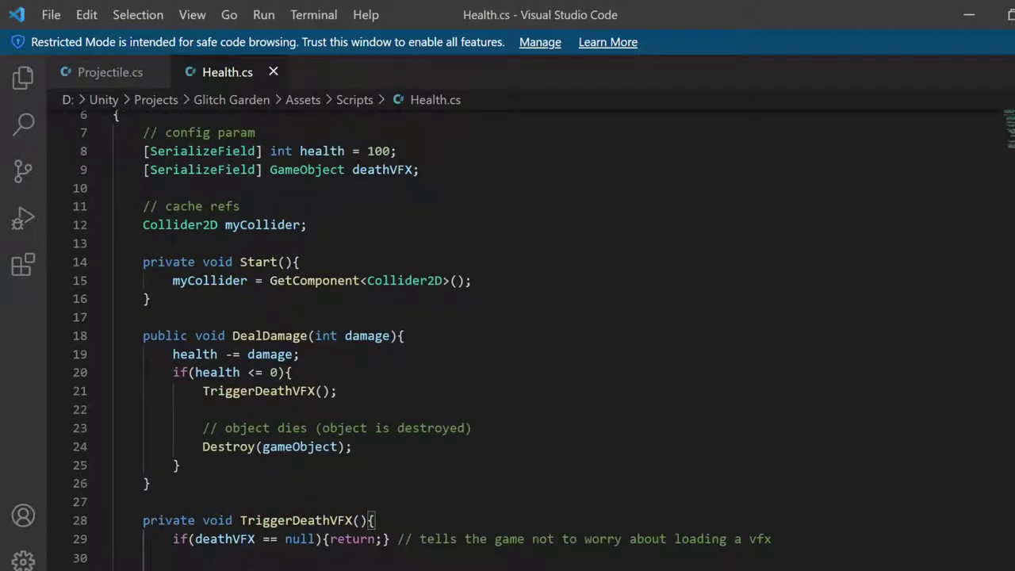
pyautogui.click(143, 224)
pyautogui.write('Poly')
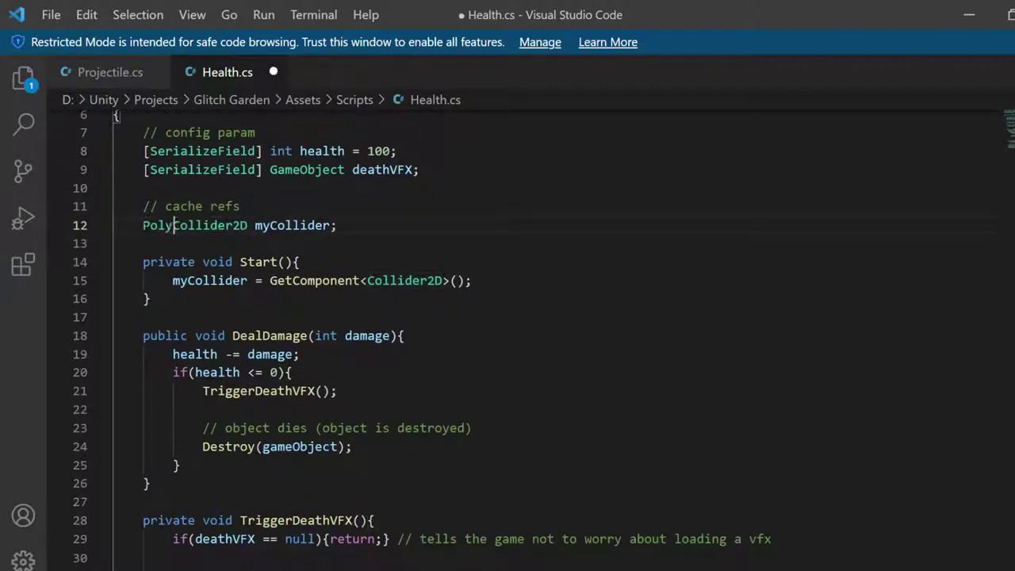
pyautogui.write('gon')
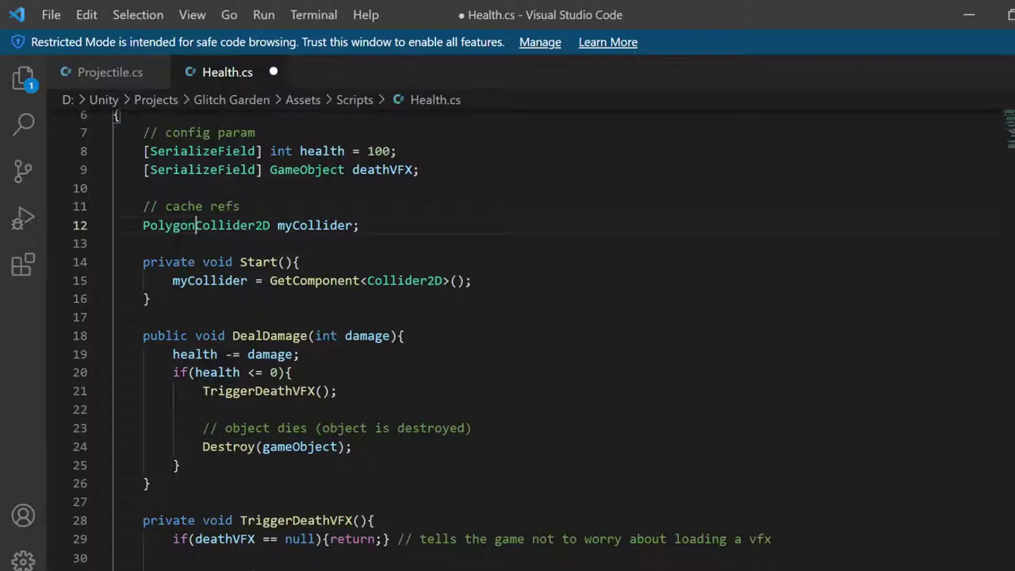
pyautogui.scroll(-5, 524, 341)
pyautogui.scroll(3, 524, 341)
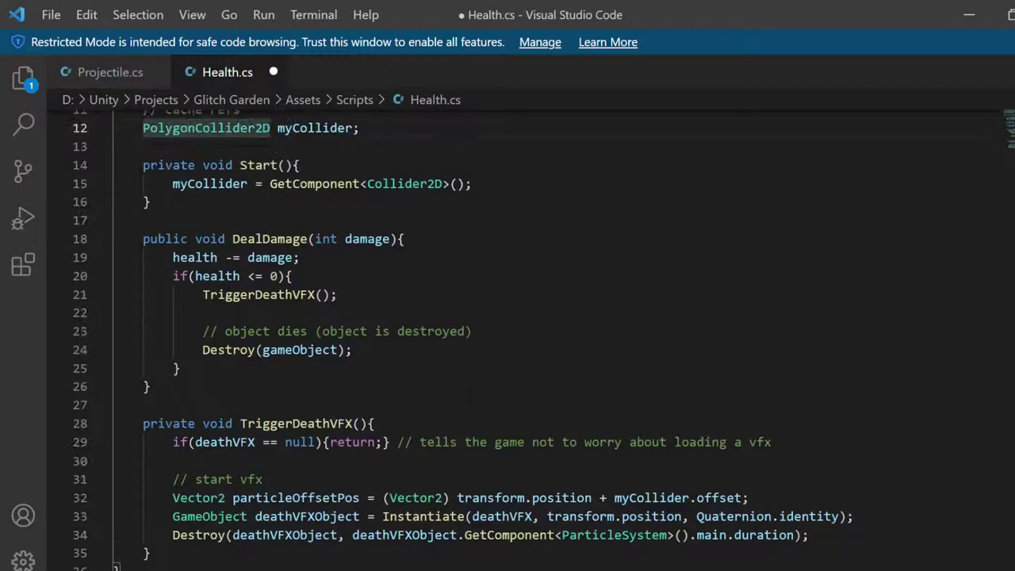
pyautogui.click(368, 183)
pyautogui.write('Polygon')
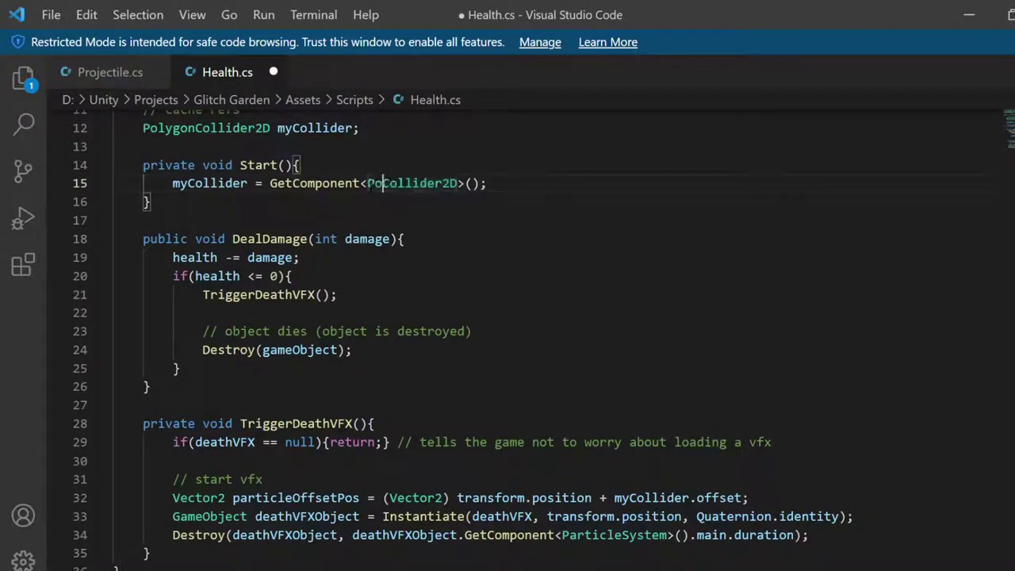
pyautogui.hotkey('ctrl', 's')
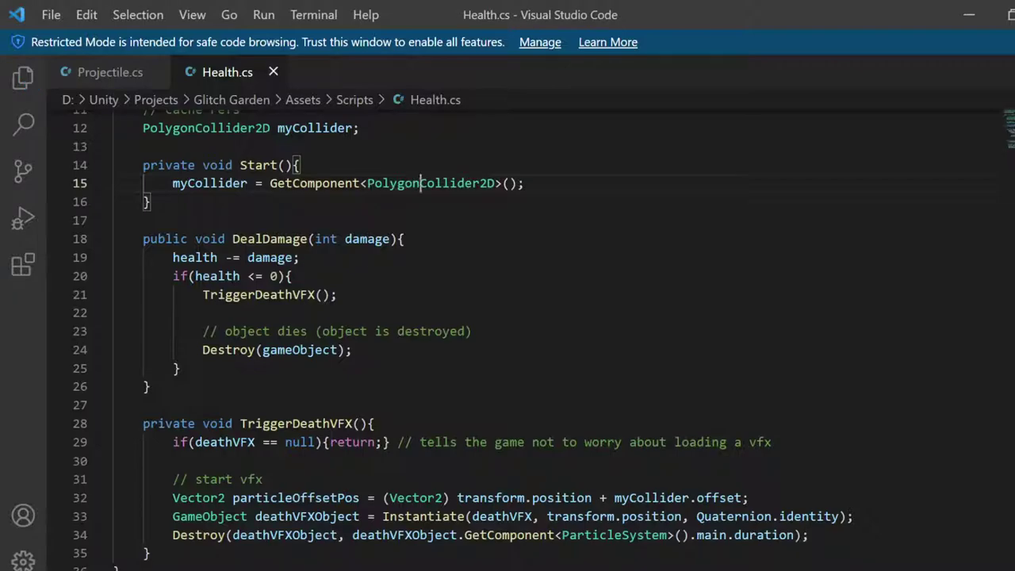
pyautogui.hotkey('alt', 'Tab')
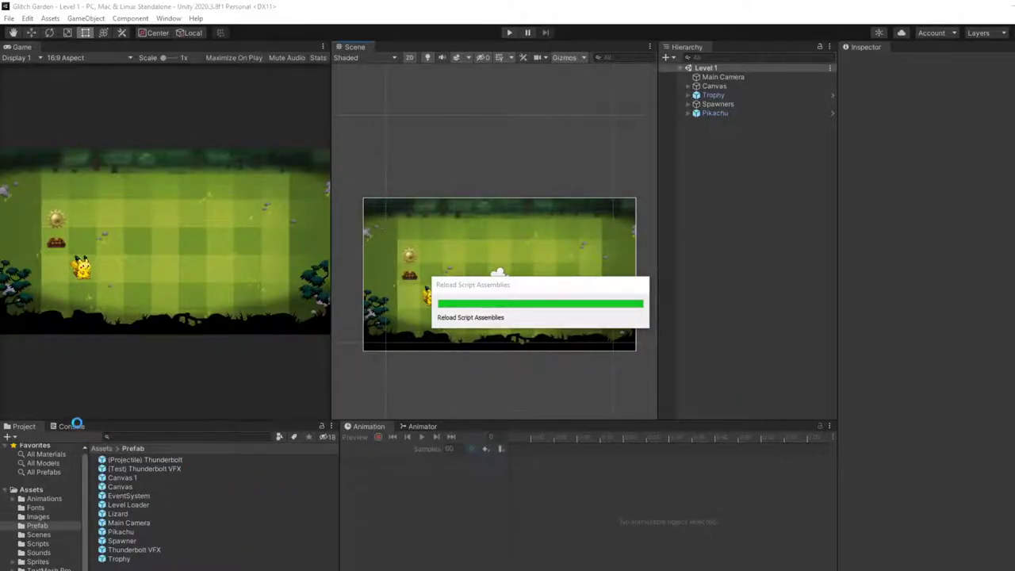
# Show the Console, play Level 1 while panning the Scene view to watch lizards, then stop
pyautogui.click(74, 426)
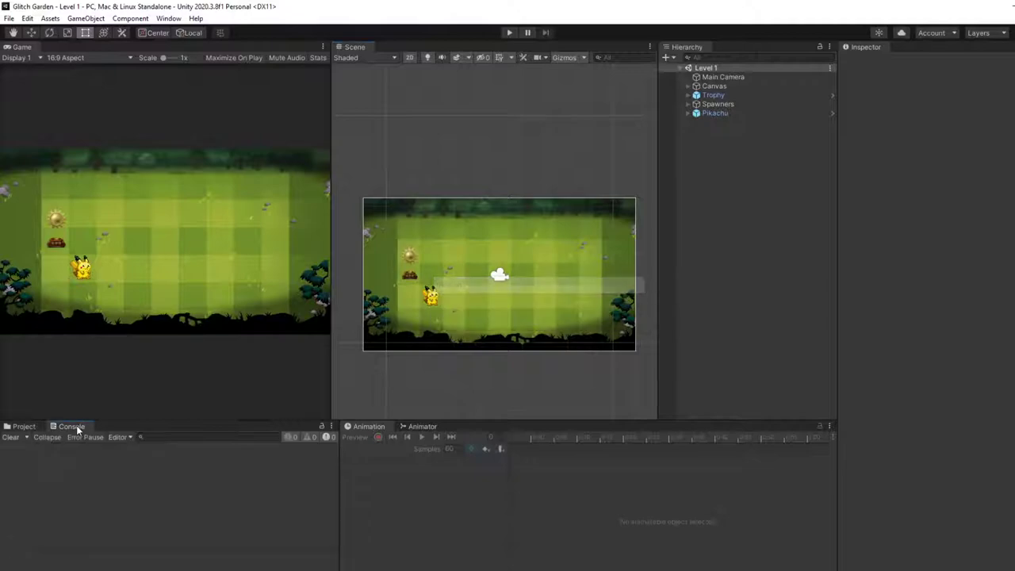
pyautogui.click(509, 33)
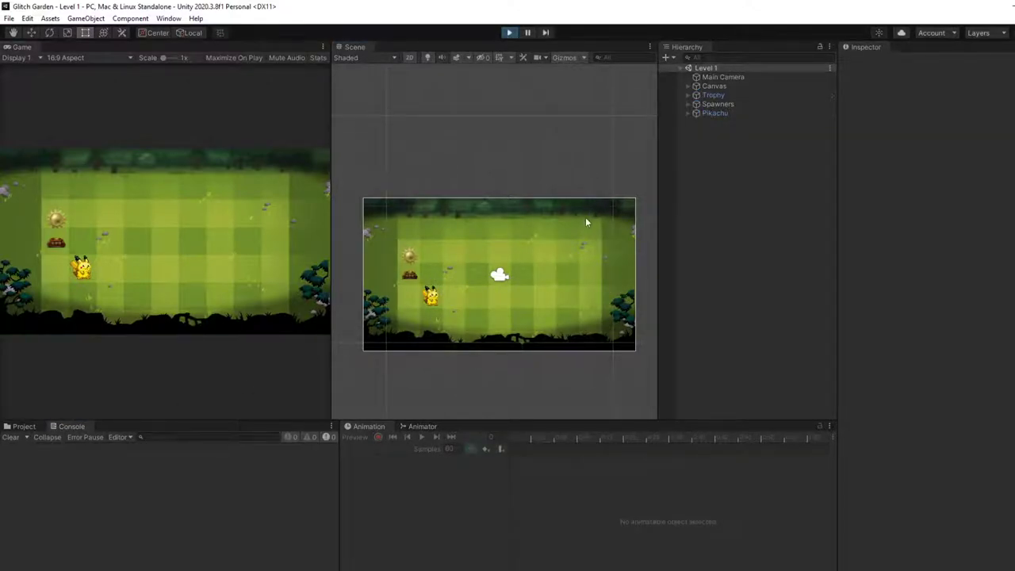
pyautogui.scroll(3, 495, 387)
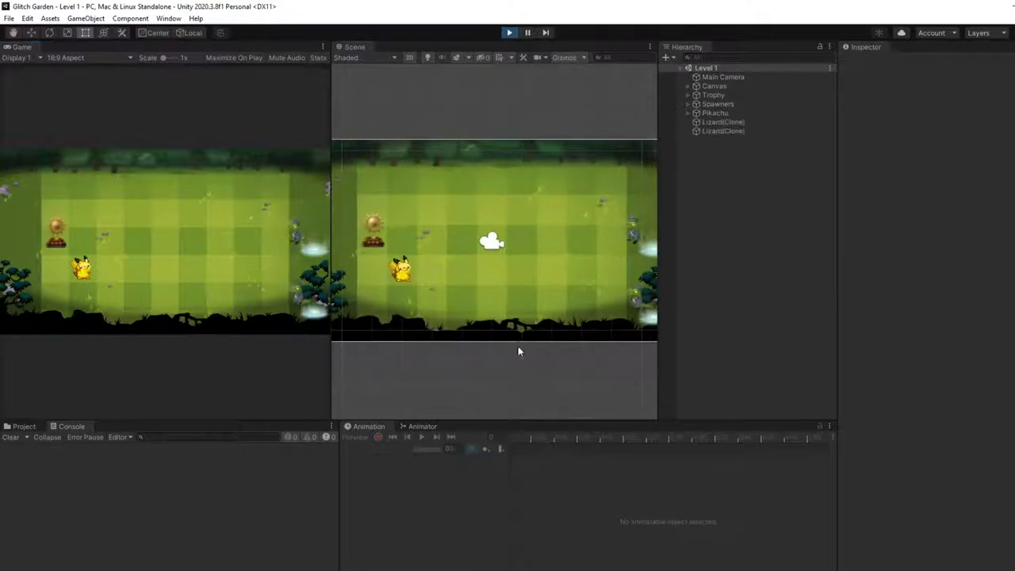
pyautogui.scroll(1, 524, 325)
pyautogui.moveTo(571, 295); pyautogui.dragTo(547, 307, button='middle')
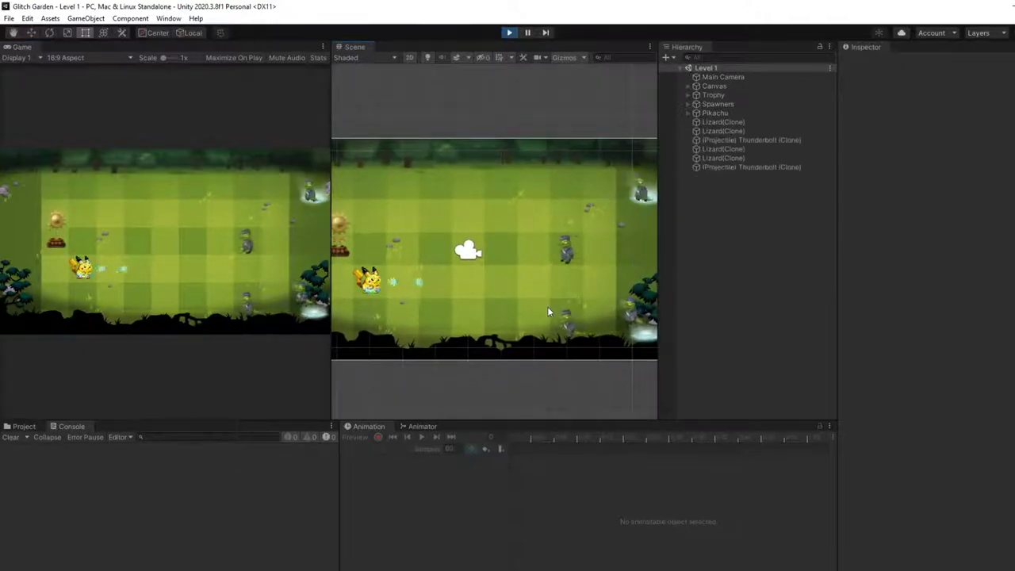
pyautogui.scroll(1, 603, 306)
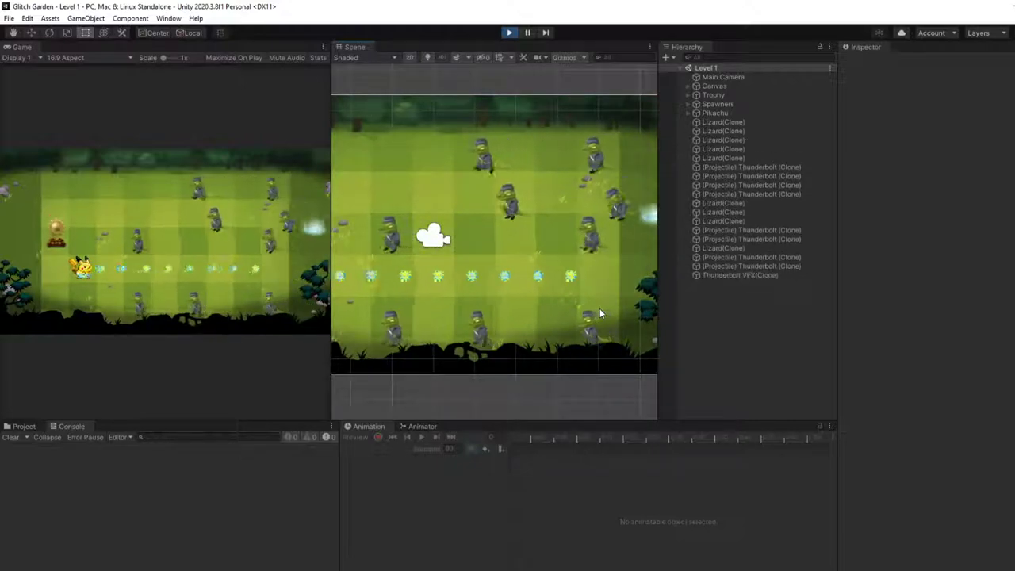
pyautogui.moveTo(599, 309); pyautogui.dragTo(544, 326, button='middle')
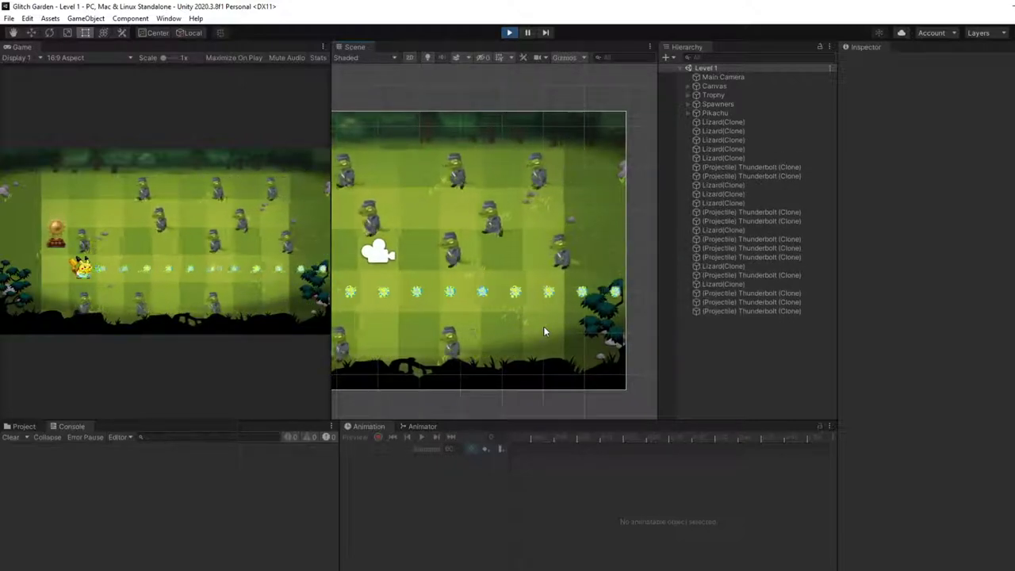
pyautogui.click(509, 32)
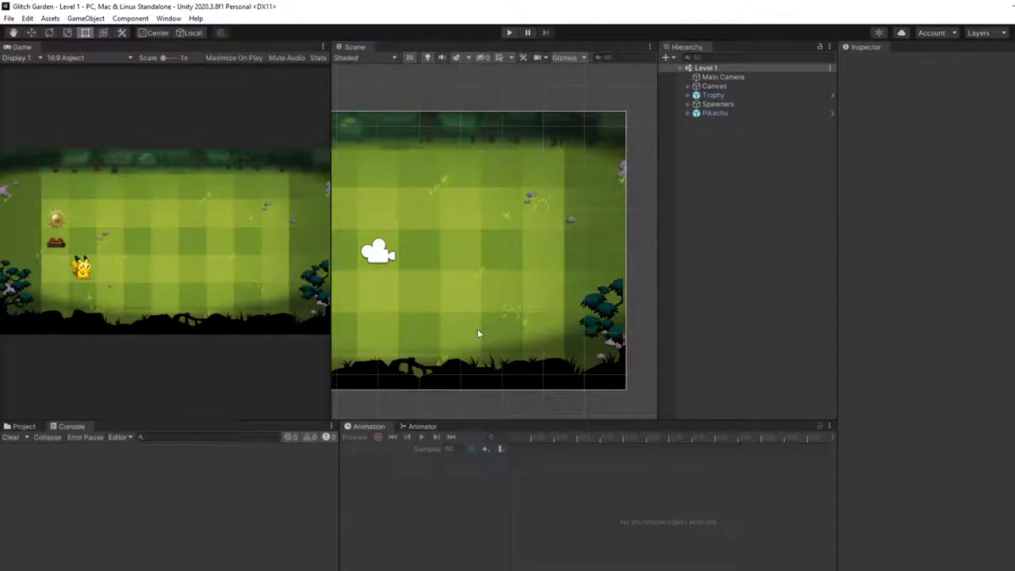
pyautogui.scroll(-4, 478, 333)
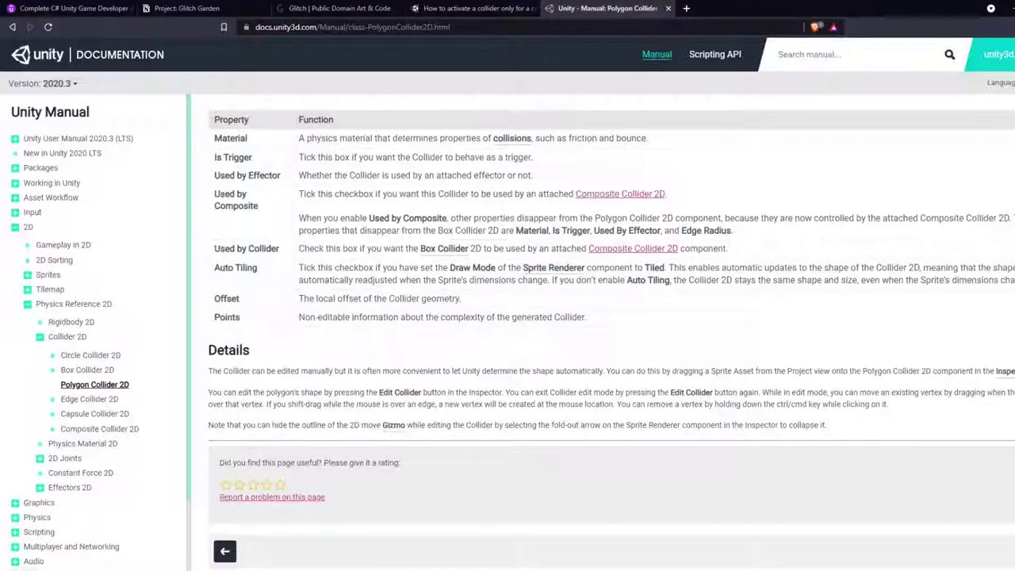
# Highlight the tip's sentences on the collider offset and the object's anchor point
pyautogui.scroll(3, 508, 285)
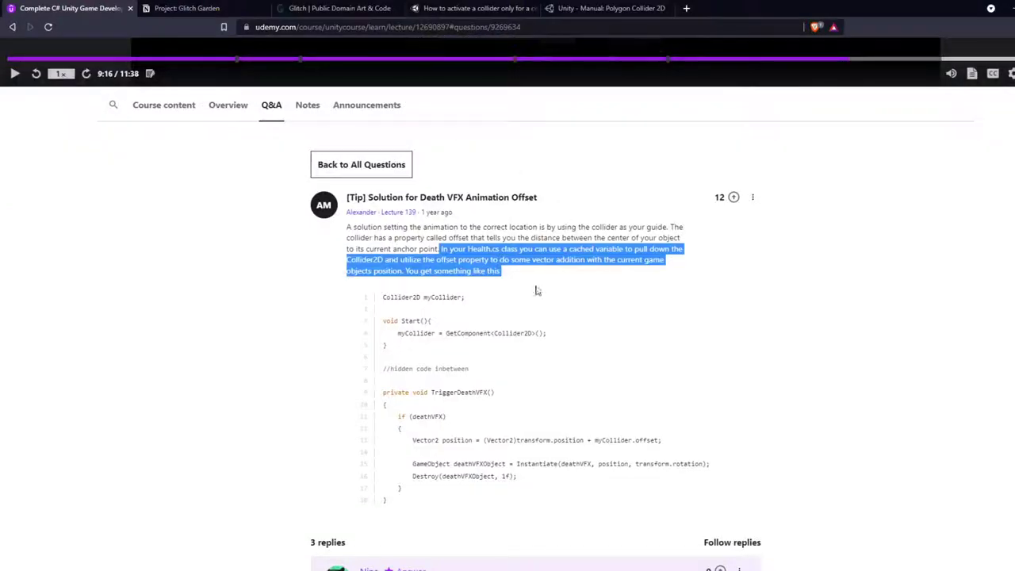
pyautogui.click(525, 237)
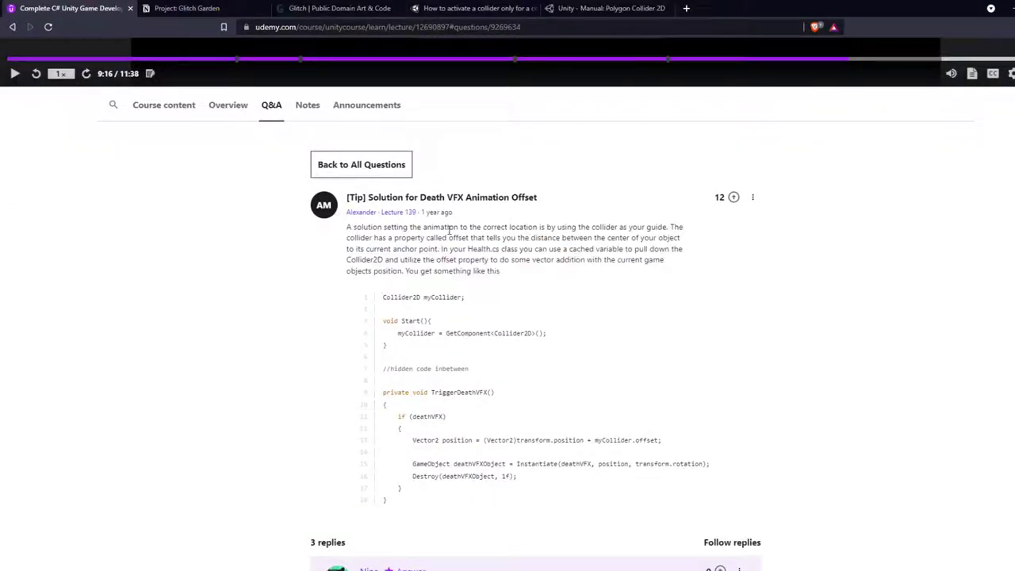
pyautogui.moveTo(671, 227); pyautogui.dragTo(442, 243)
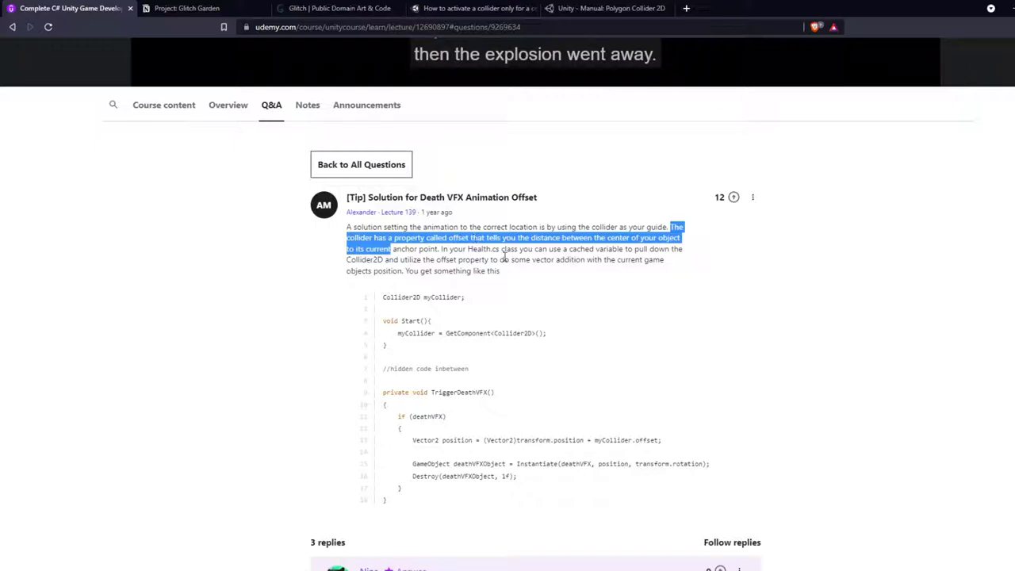
pyautogui.click(538, 239)
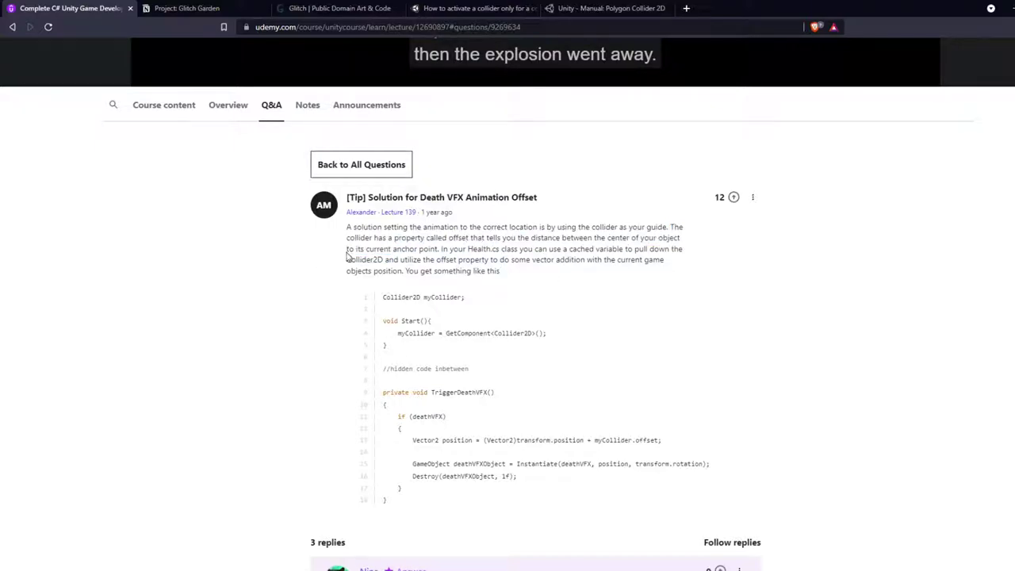
pyautogui.moveTo(347, 249); pyautogui.dragTo(429, 249)
# Open the Lizard prefab from the Project's Prefab folder and switch to the Rect tool
pyautogui.hotkey('alt', 'Tab')
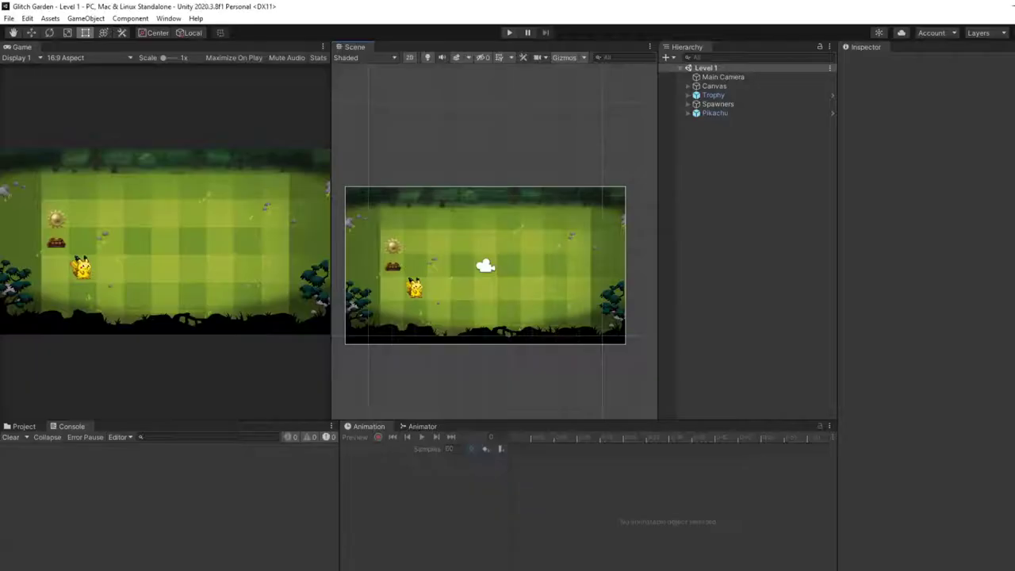
pyautogui.click(30, 427)
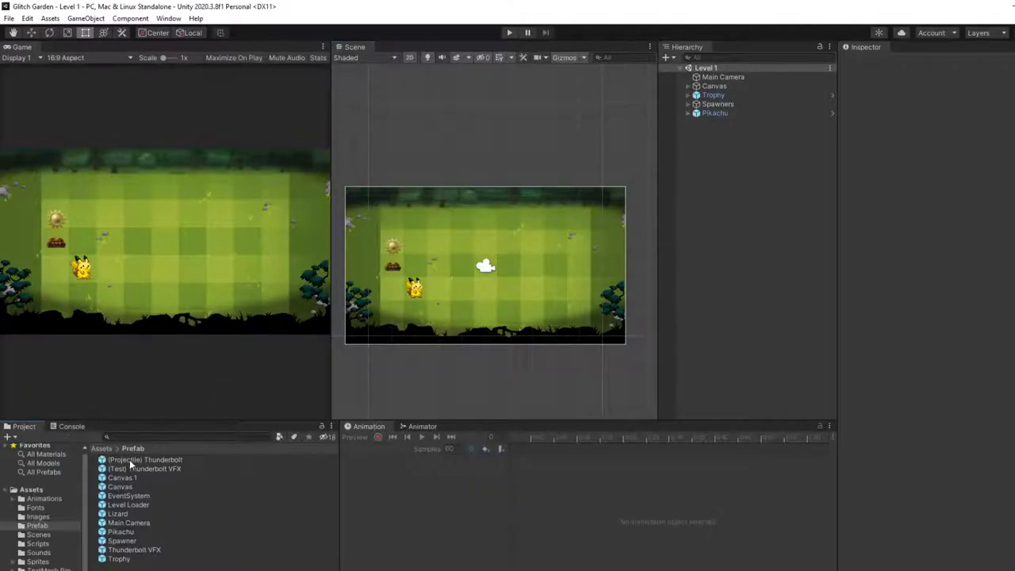
pyautogui.click(135, 515)
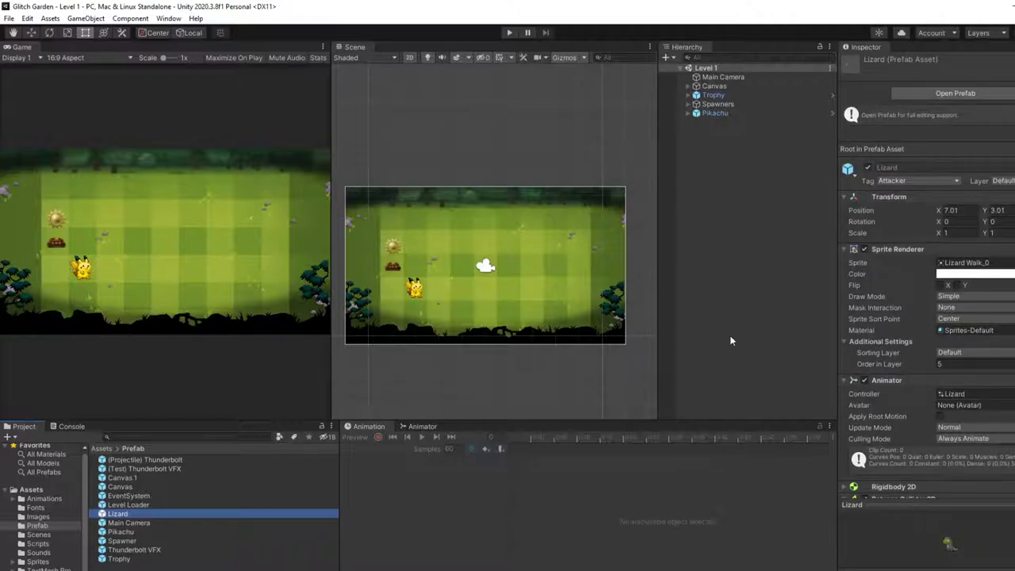
pyautogui.doubleClick(146, 517)
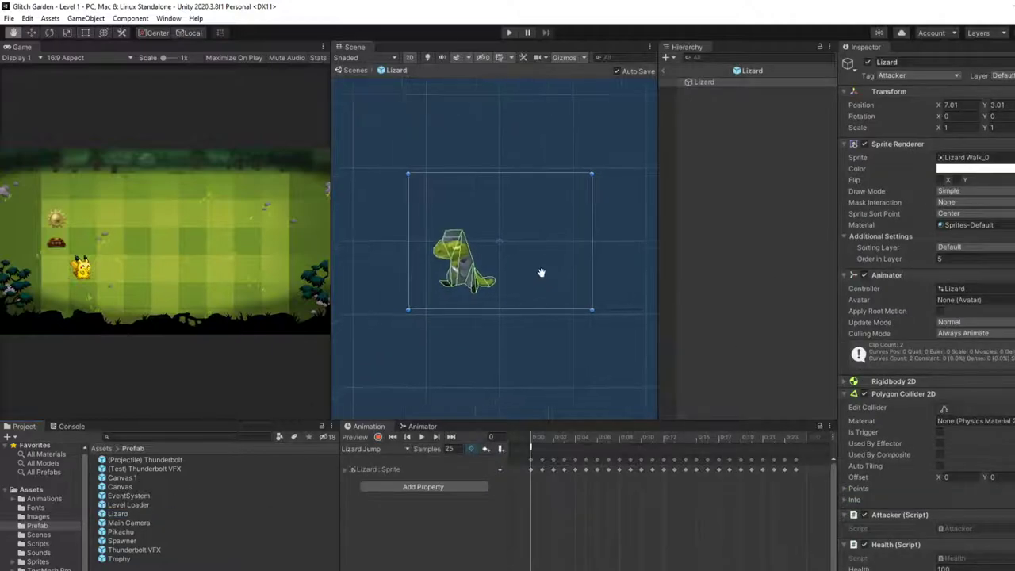
pyautogui.scroll(3, 485, 263)
pyautogui.press('t')
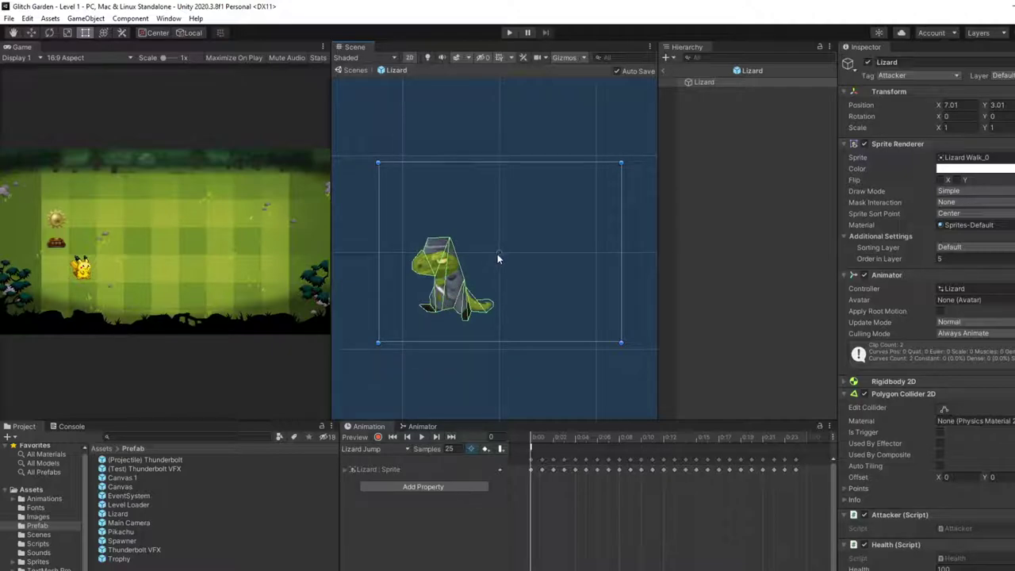
pyautogui.scroll(-2, 920, 418)
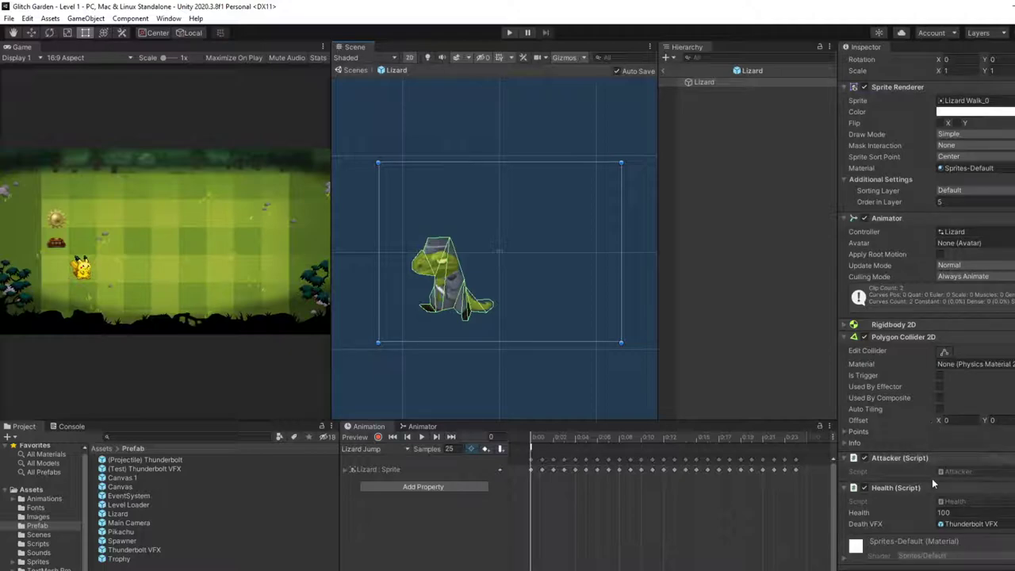
# Add a Box Collider 2D to the Lizard and turn on Edit Collider
pyautogui.click(928, 567)
pyautogui.write('Pol')
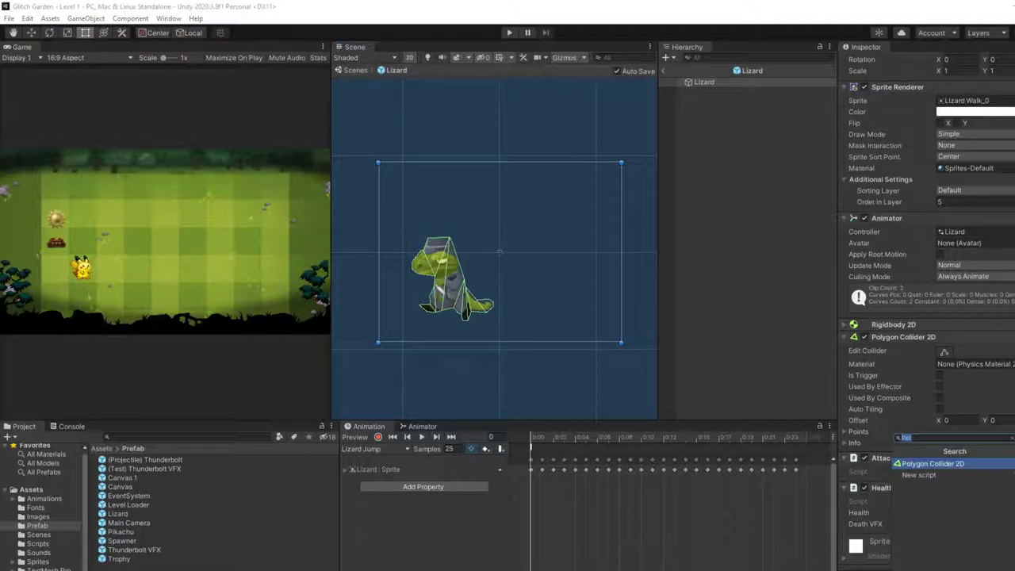
pyautogui.press('BackSpace')
pyautogui.press('BackSpace')
pyautogui.press('BackSpace')
pyautogui.write('collid')
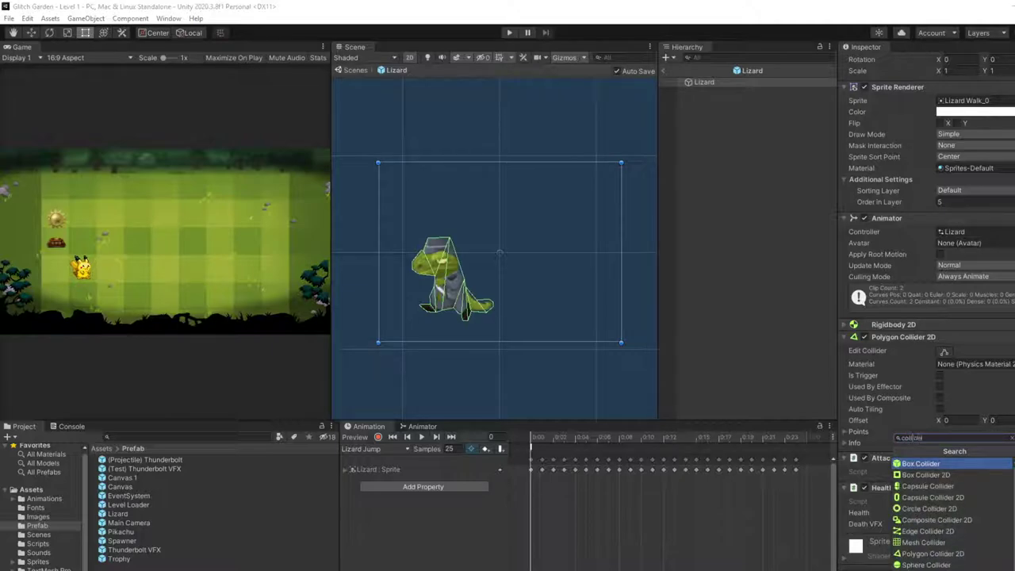
pyautogui.write('er')
pyautogui.press('Down')
pyautogui.press('Return')
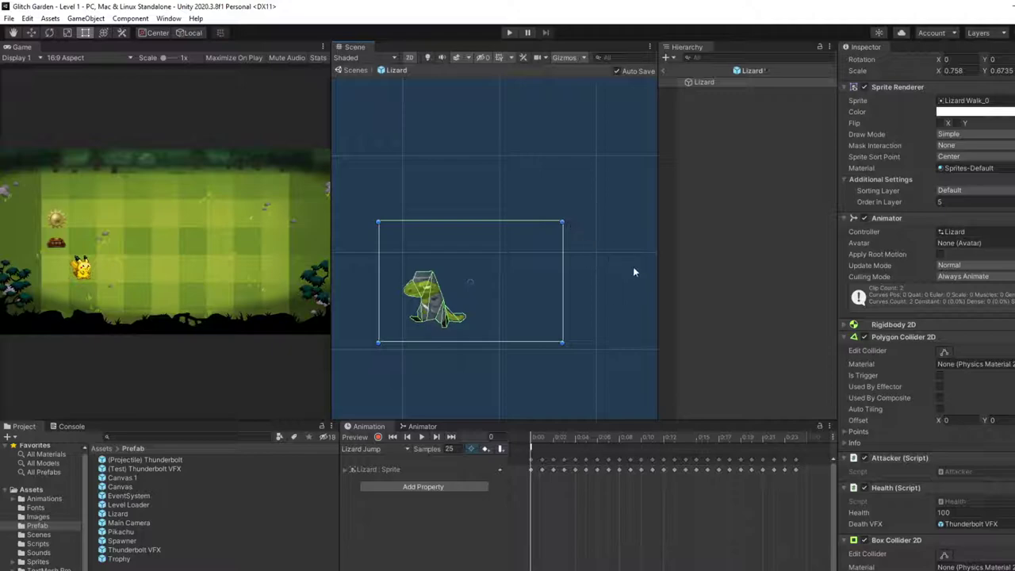
pyautogui.scroll(-3, 914, 448)
pyautogui.click(945, 422)
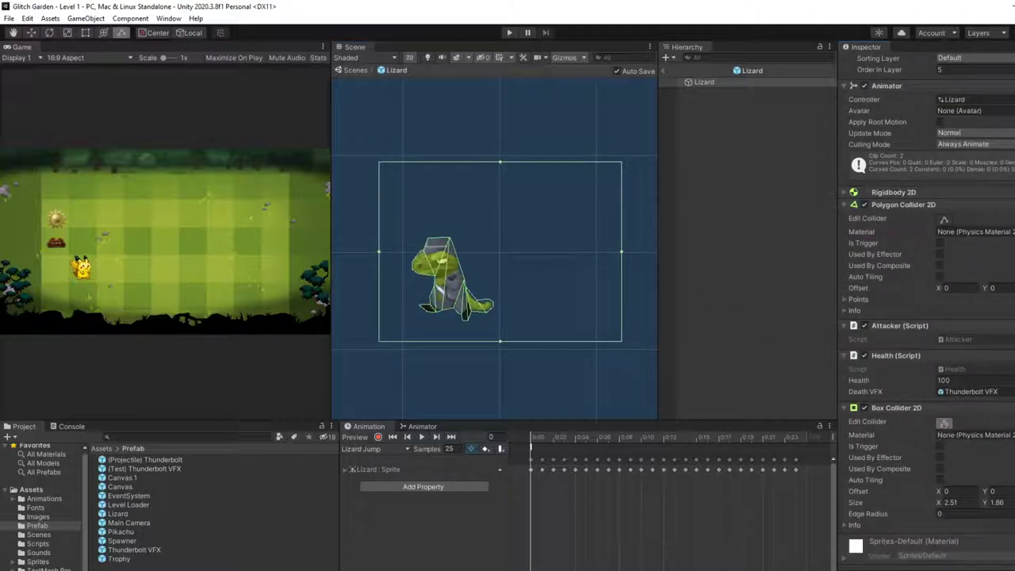
# Narrow the Lizard's Box Collider 2D from its right side toward the lizard's body
pyautogui.click(527, 260)
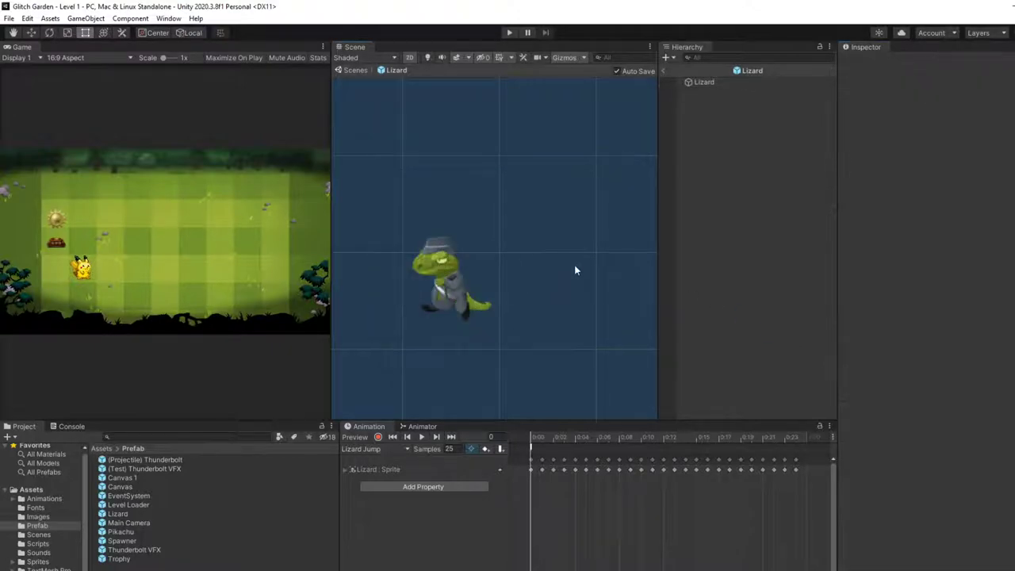
pyautogui.click(731, 82)
pyautogui.scroll(-5, 941, 397)
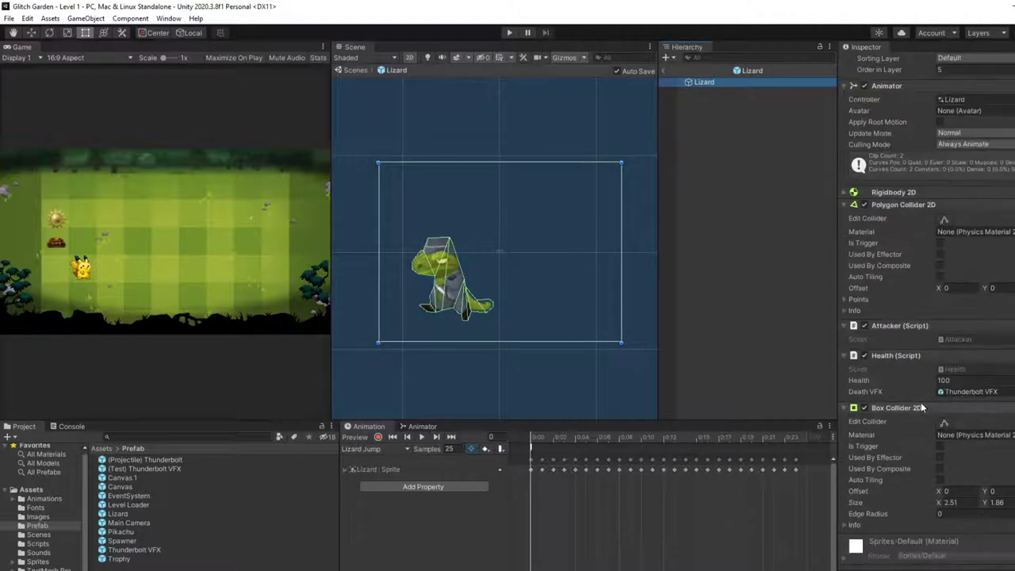
pyautogui.click(944, 422)
pyautogui.moveTo(622, 252); pyautogui.dragTo(492, 260)
# Fit the collider's top, left and bottom edges to the lizard: about 0.82 × 0.88, offset -0.50, -0.28
pyautogui.click(437, 163)
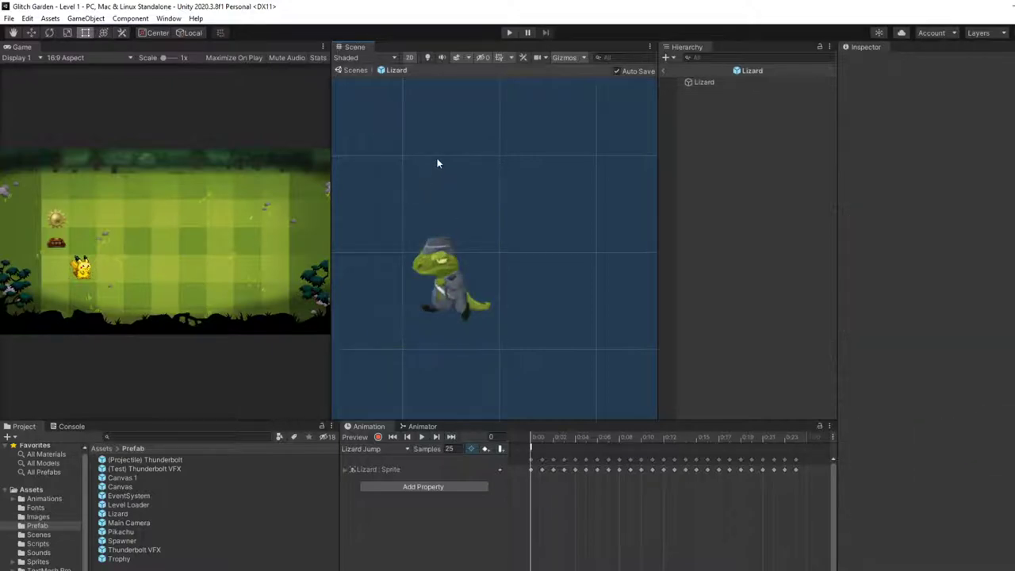
pyautogui.click(734, 83)
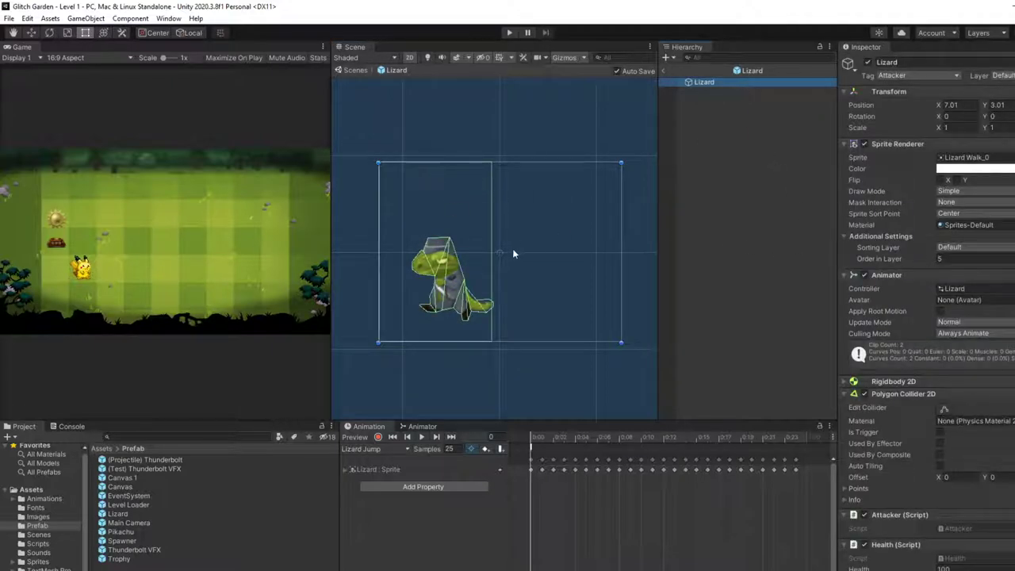
pyautogui.click(491, 252)
pyautogui.click(492, 251)
pyautogui.click(714, 85)
pyautogui.scroll(-5, 929, 458)
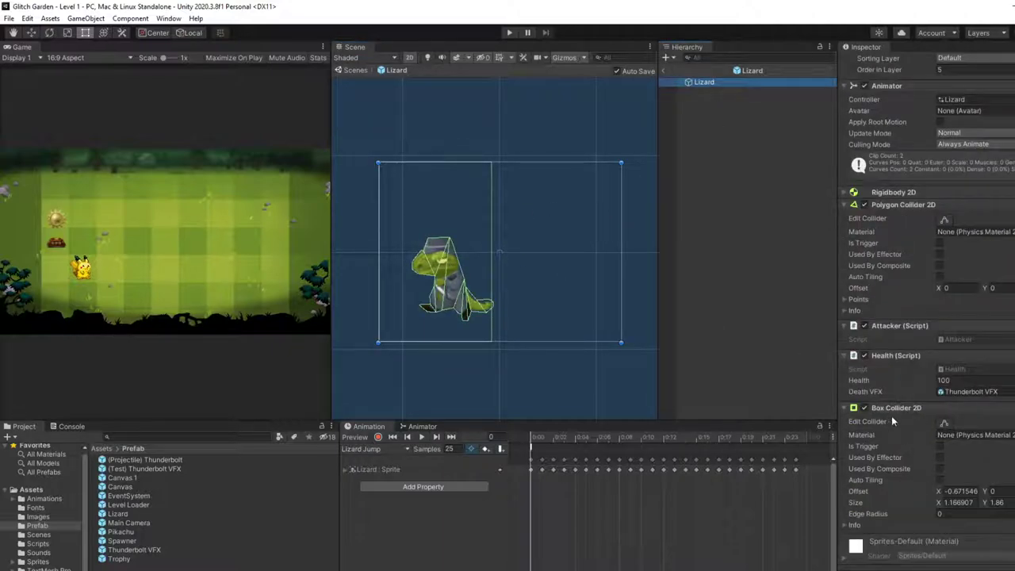
pyautogui.click(945, 424)
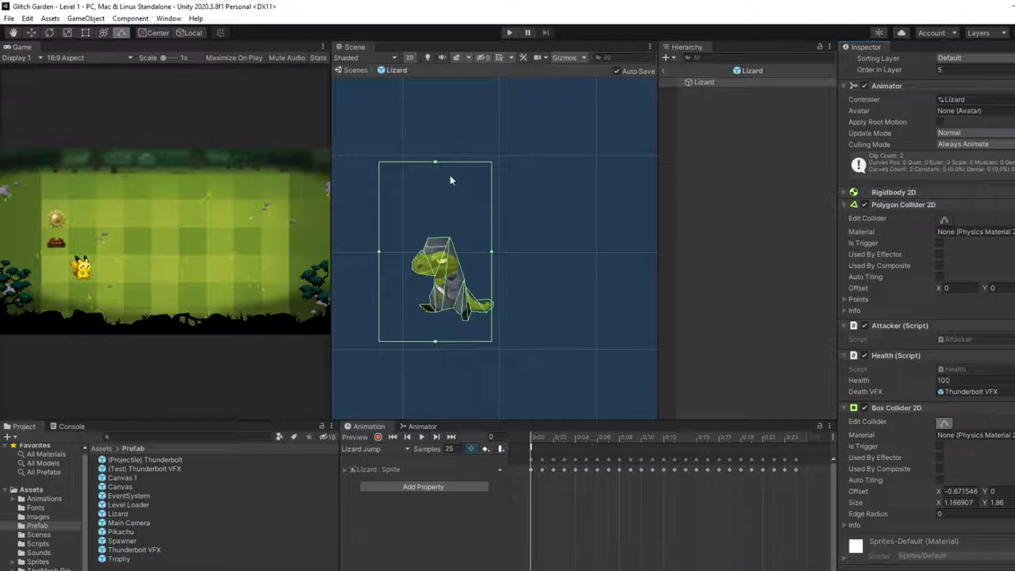
pyautogui.moveTo(436, 165); pyautogui.dragTo(436, 236)
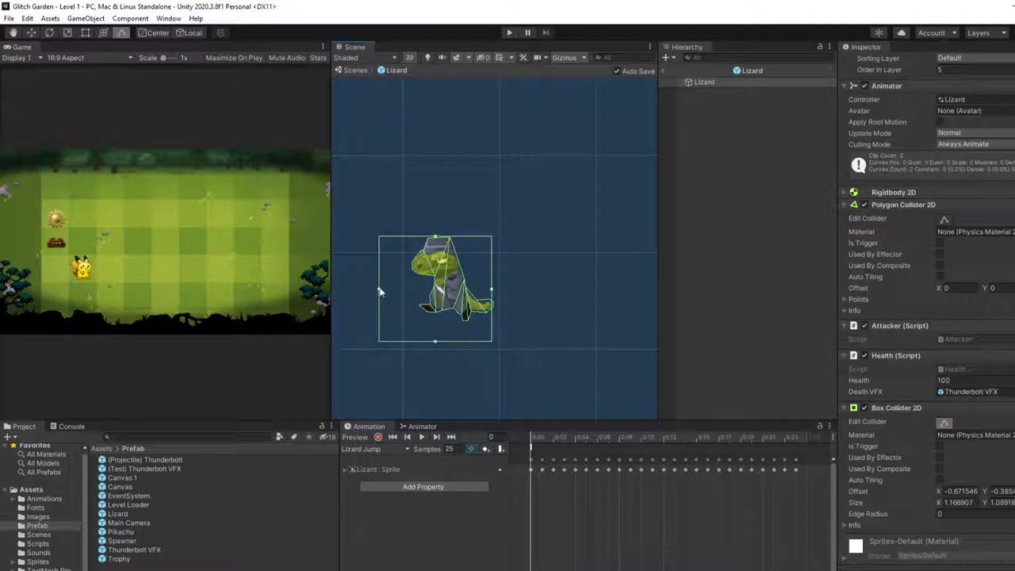
pyautogui.moveTo(379, 292); pyautogui.dragTo(414, 287)
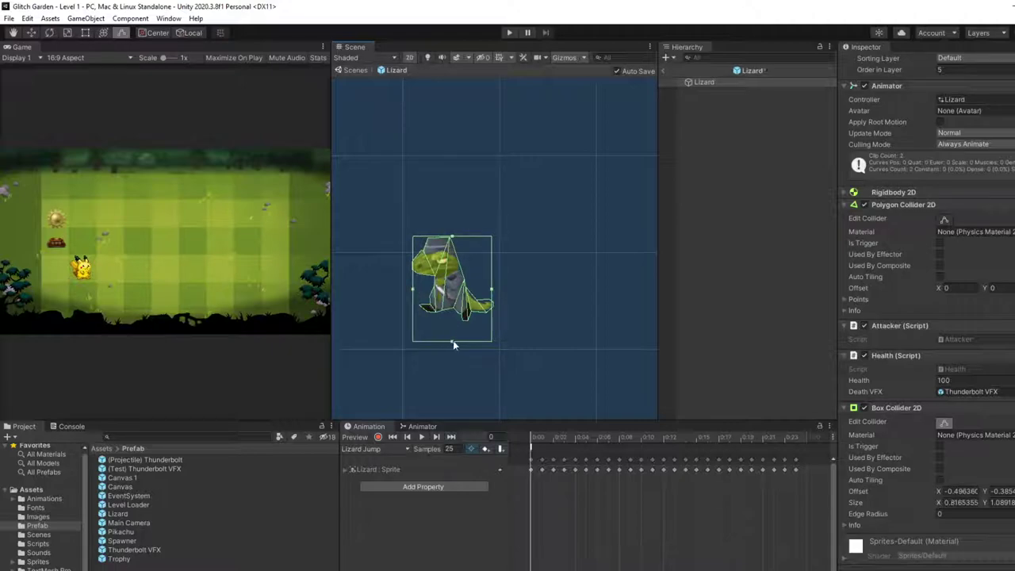
pyautogui.moveTo(453, 342); pyautogui.dragTo(451, 321)
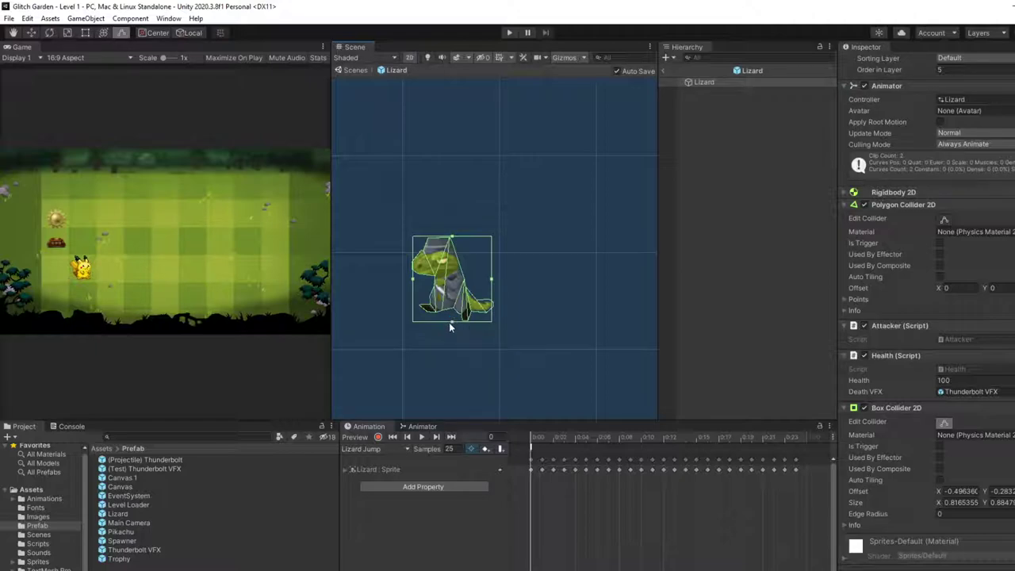
pyautogui.moveTo(452, 322)
pyautogui.mouseDown()
pyautogui.moveTo(457, 307)
pyautogui.moveTo(457, 322)
pyautogui.mouseUp()
# Search Google in a new browser tab for 'polygon collider 2d offset unity'
pyautogui.hotkey('alt', 'Tab')
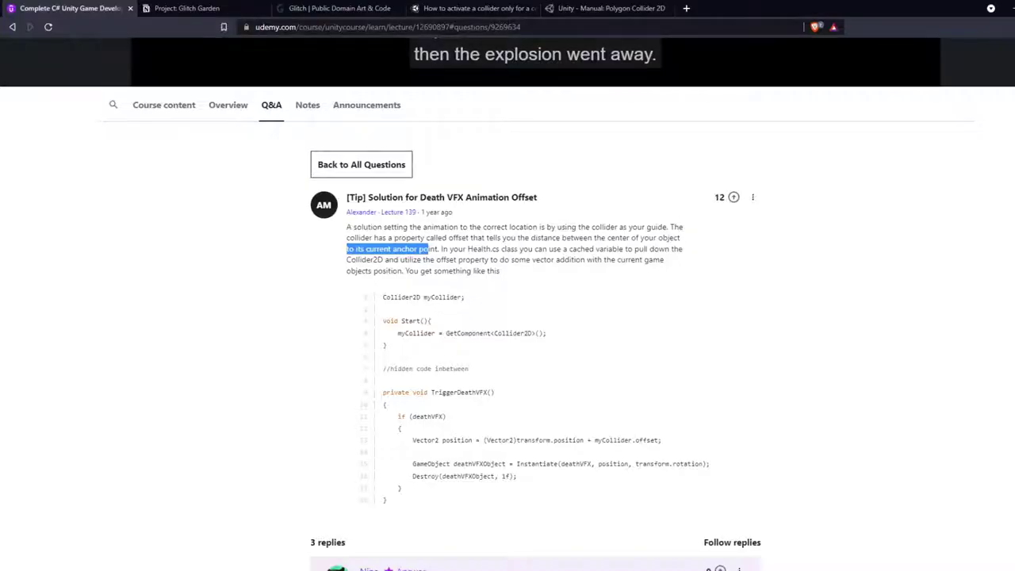
pyautogui.click(682, 12)
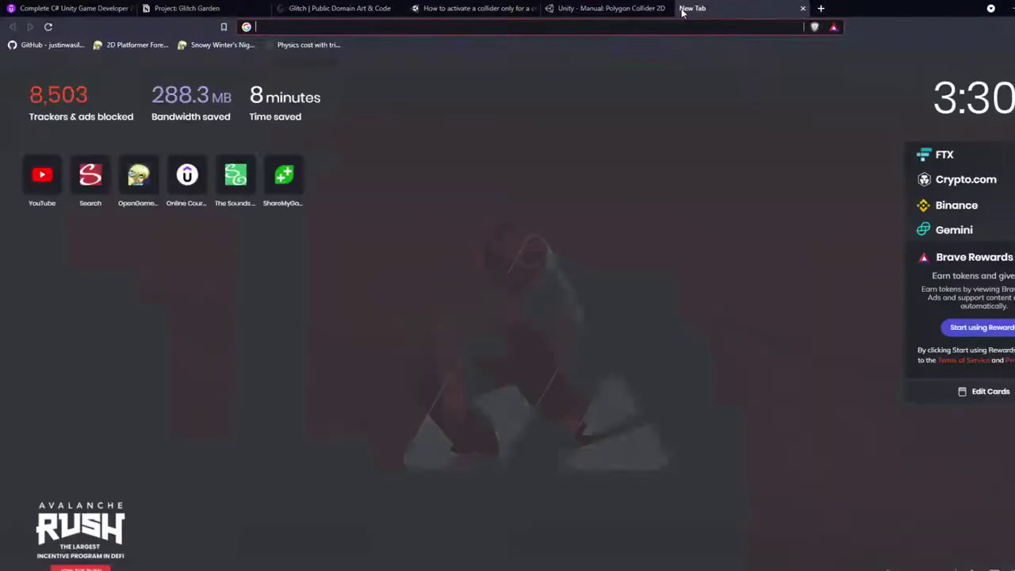
pyautogui.write('polygon colli')
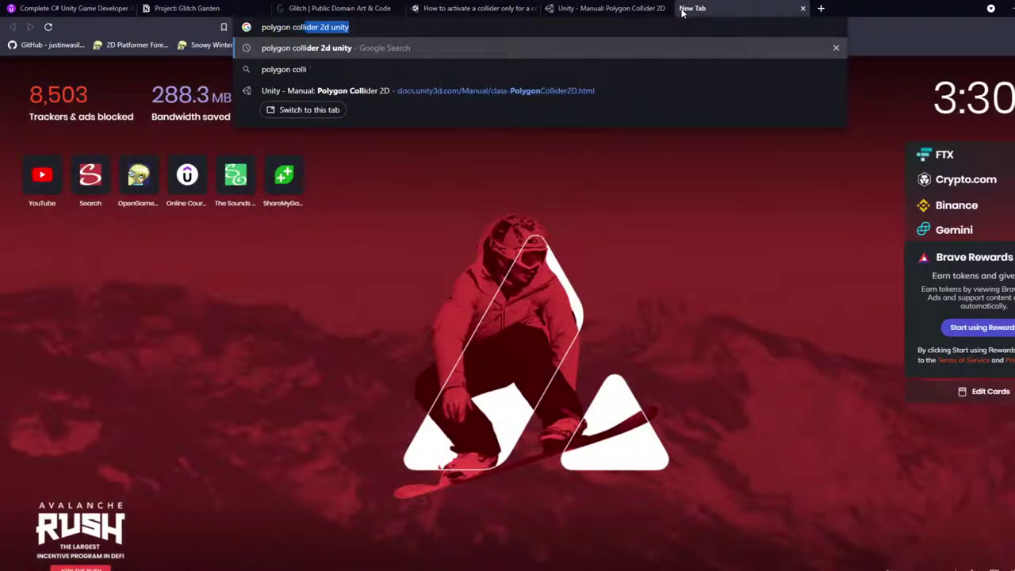
pyautogui.write('der 2d offset unity')
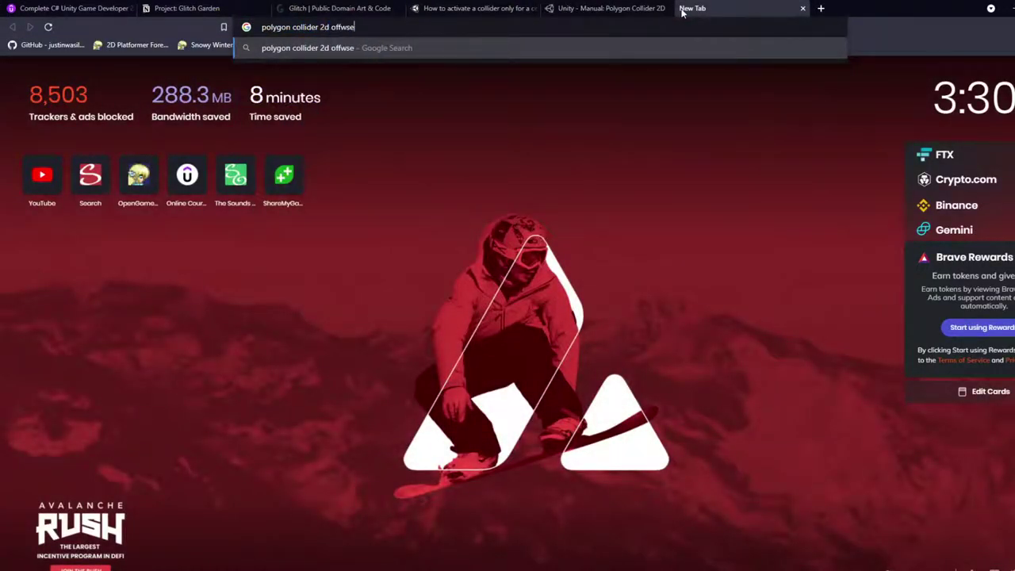
pyautogui.press('Return')
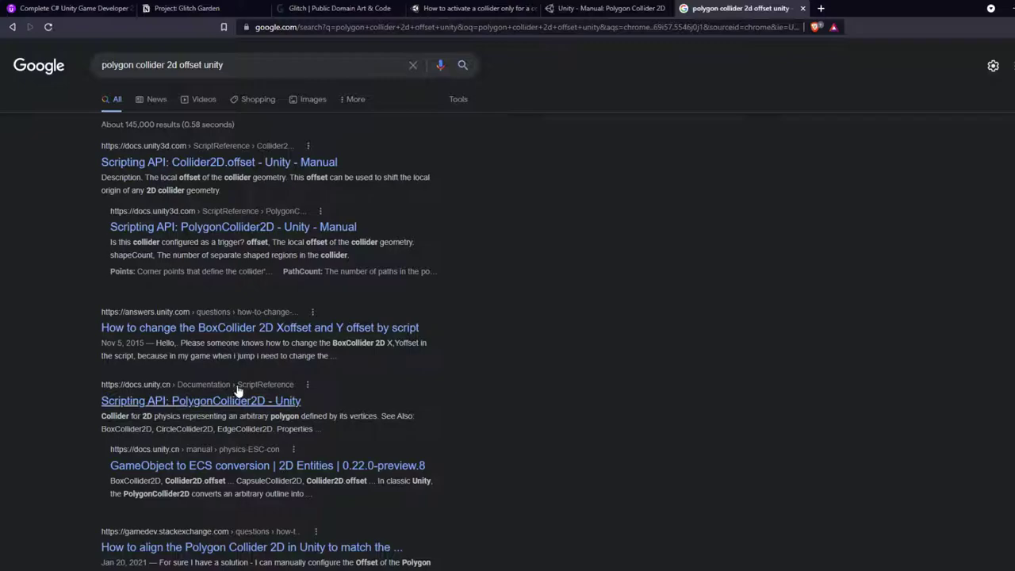
# View the Stack Exchange question's full-size screenshot showing a Polygon Collider 2D offset of -0.6, -0.9
pyautogui.click(268, 547)
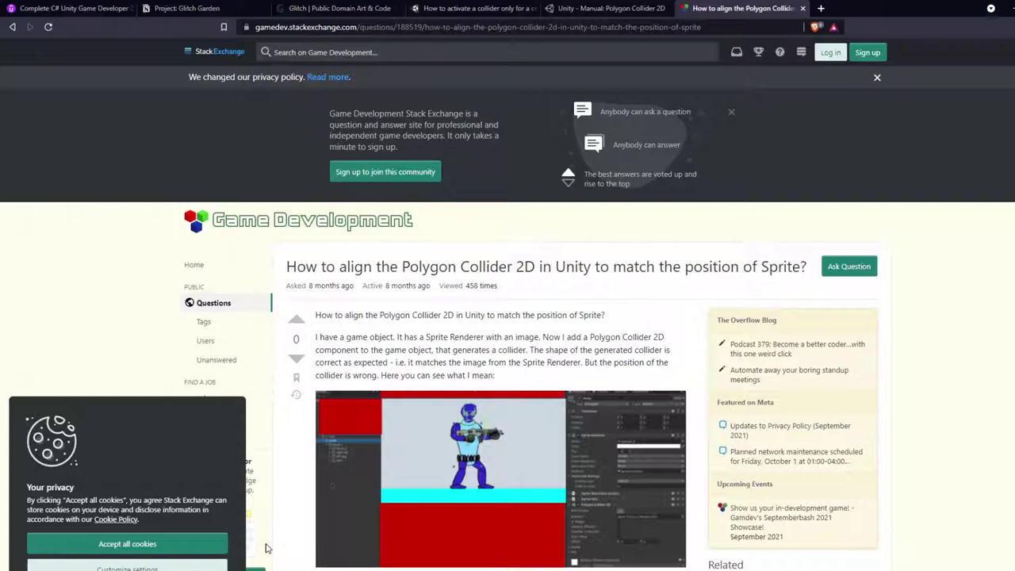
pyautogui.scroll(-15, 499, 474)
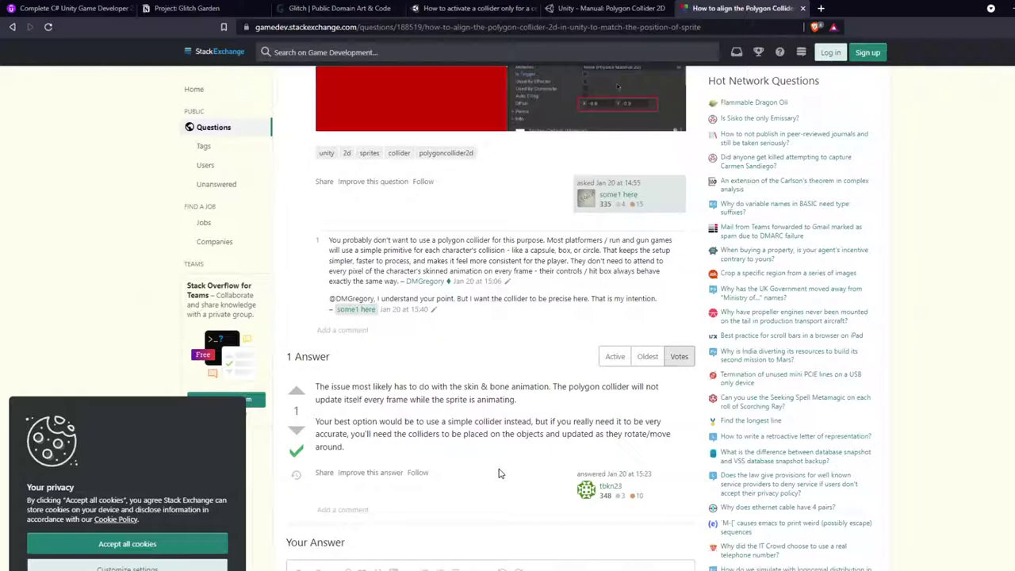
pyautogui.scroll(4, 499, 473)
pyautogui.scroll(1, 396, 433)
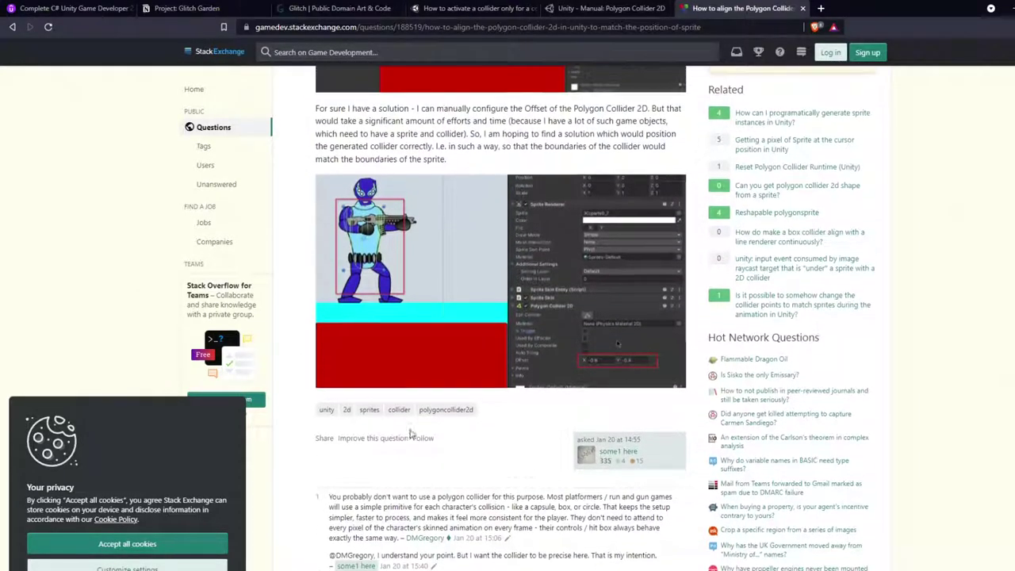
pyautogui.click(392, 274)
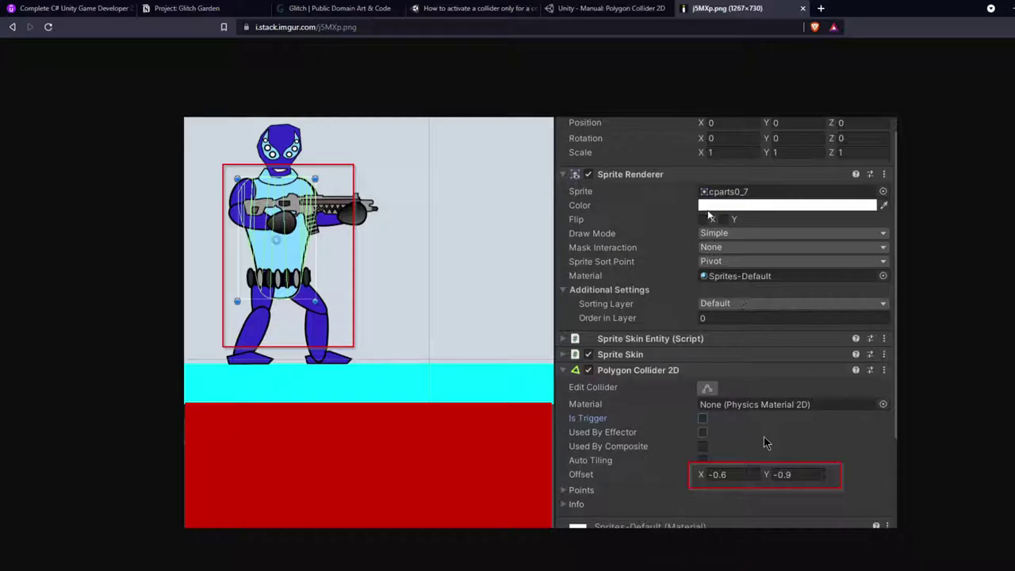
# Close the j5MXp.png screenshot tab, read the Death VFX Animation Offset tip, and return to Unity
pyautogui.click(803, 9)
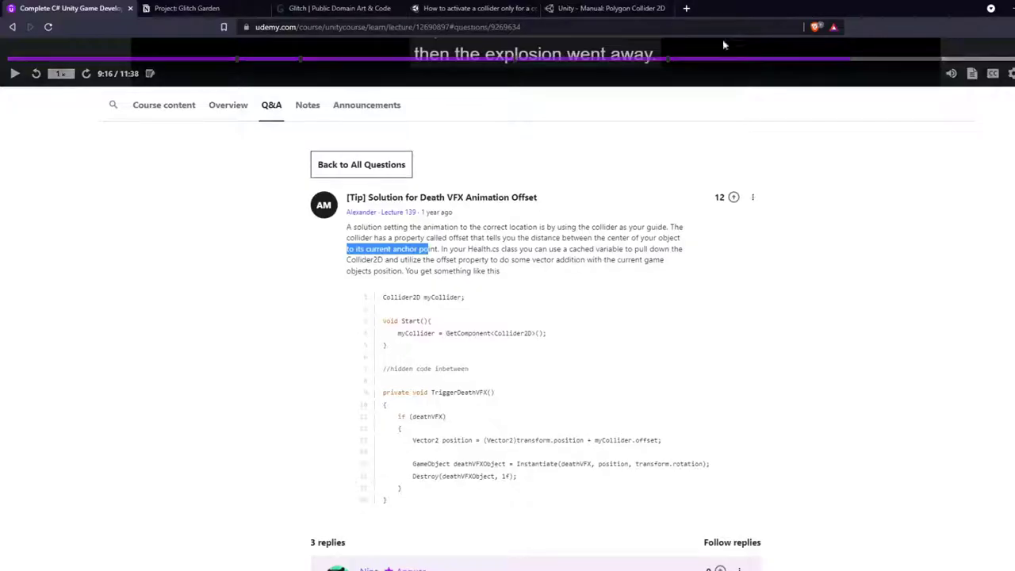
pyautogui.scroll(5, 1005, 38)
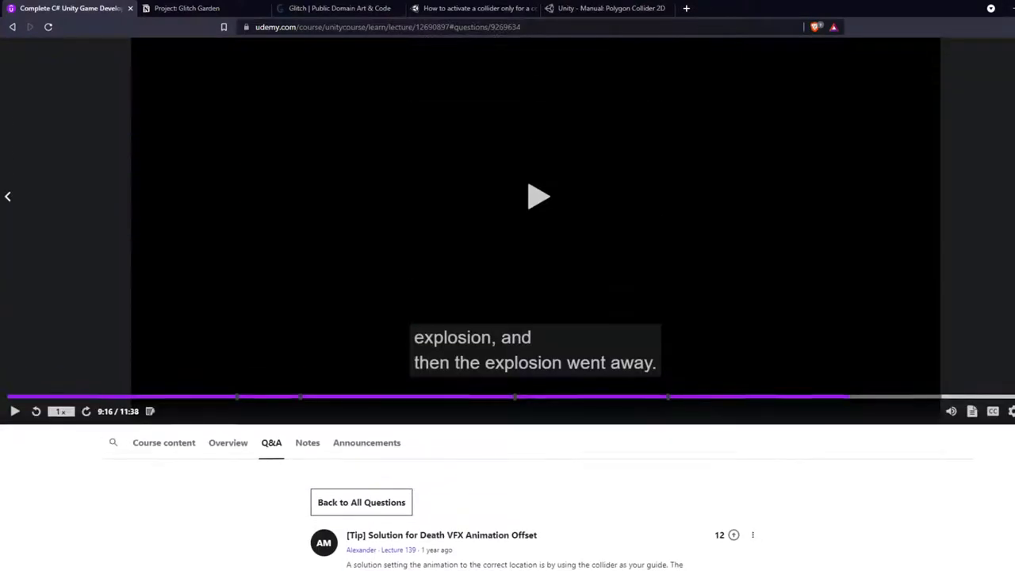
pyautogui.scroll(-6, 566, 562)
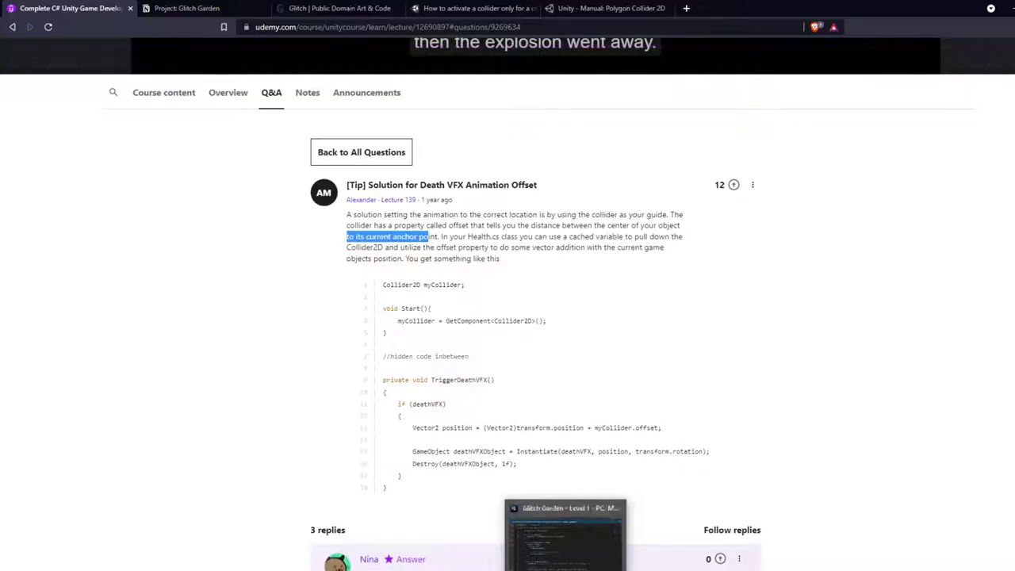
pyautogui.click(565, 567)
# Remove the Box Collider 2D component from the Lizard prefab
pyautogui.scroll(3, 508, 300)
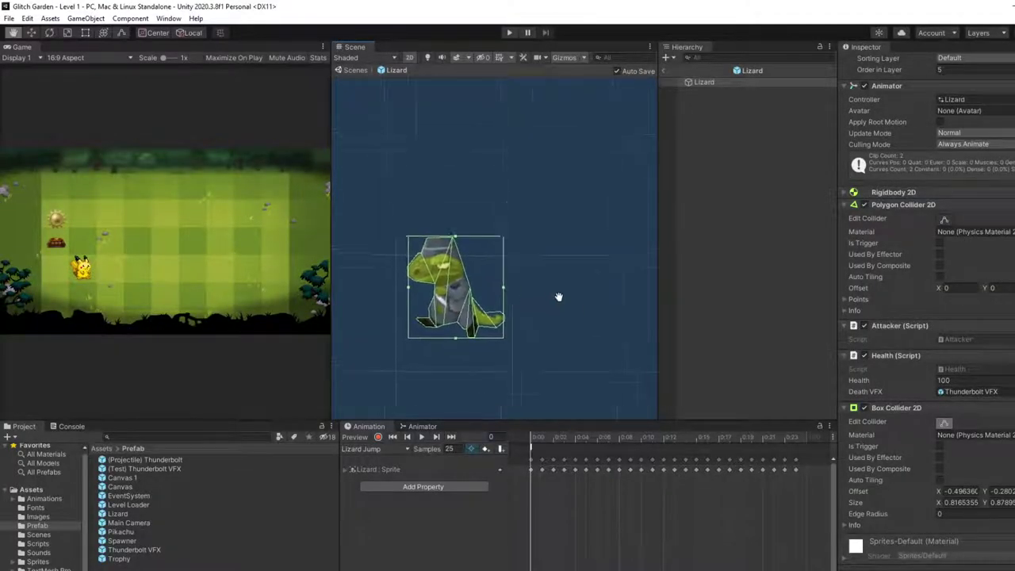
pyautogui.scroll(1, 566, 326)
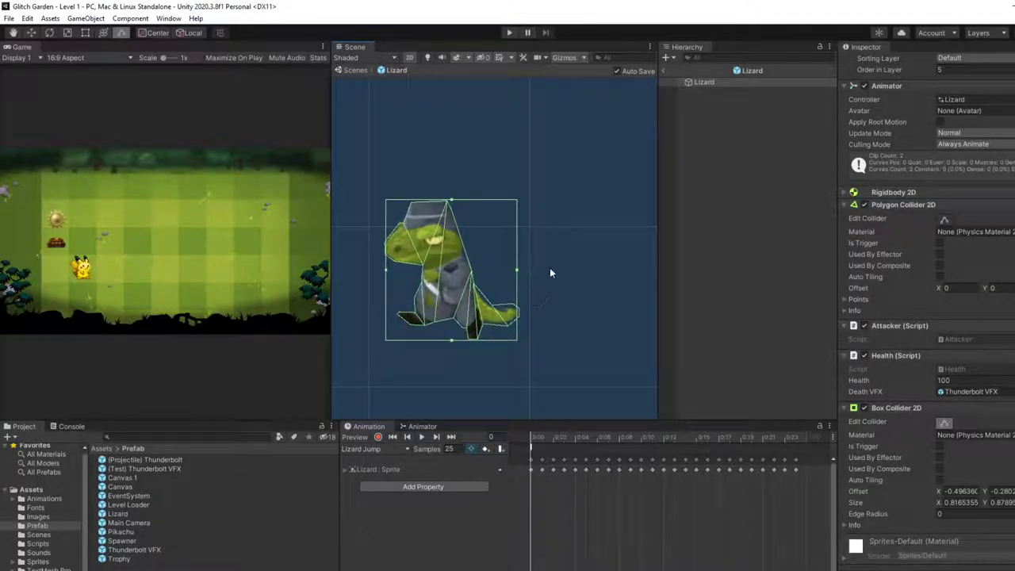
pyautogui.scroll(-3, 554, 255)
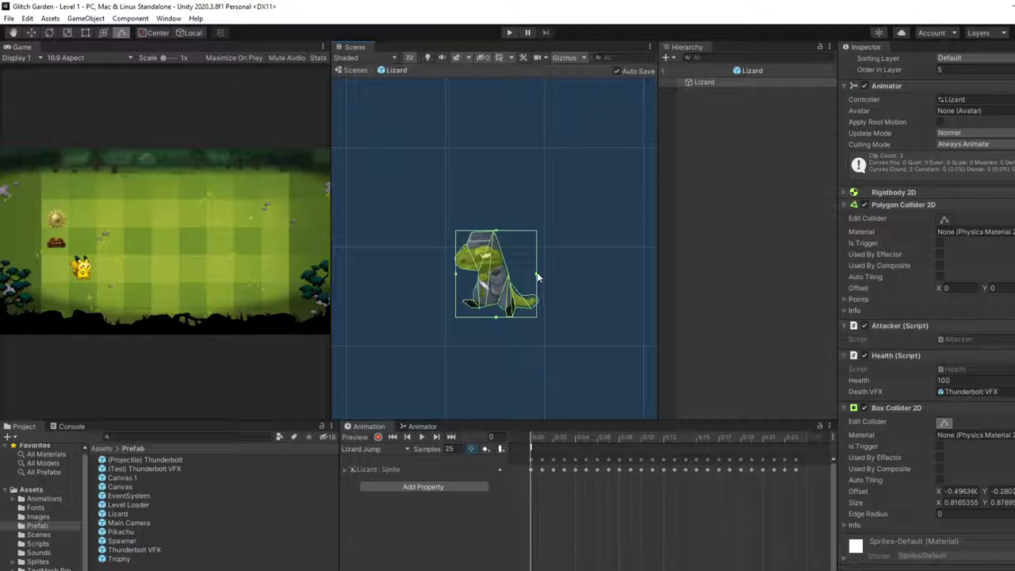
pyautogui.rightClick(952, 409)
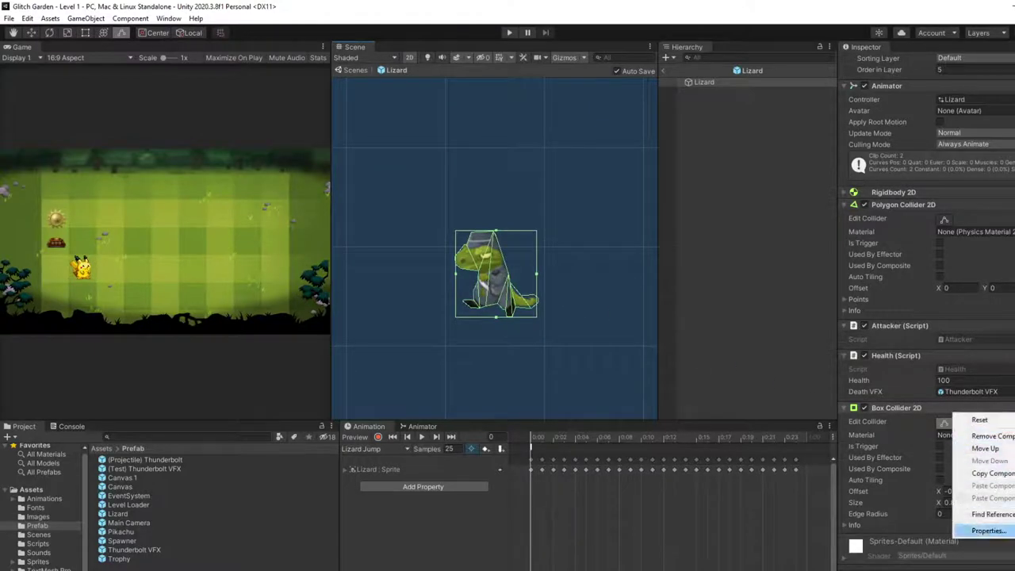
pyautogui.click(991, 436)
# Add a Capsule Collider 2D to the Lizard via a 'capsu' component search
pyautogui.scroll(-1, 952, 548)
pyautogui.click(952, 556)
pyautogui.write('collider')
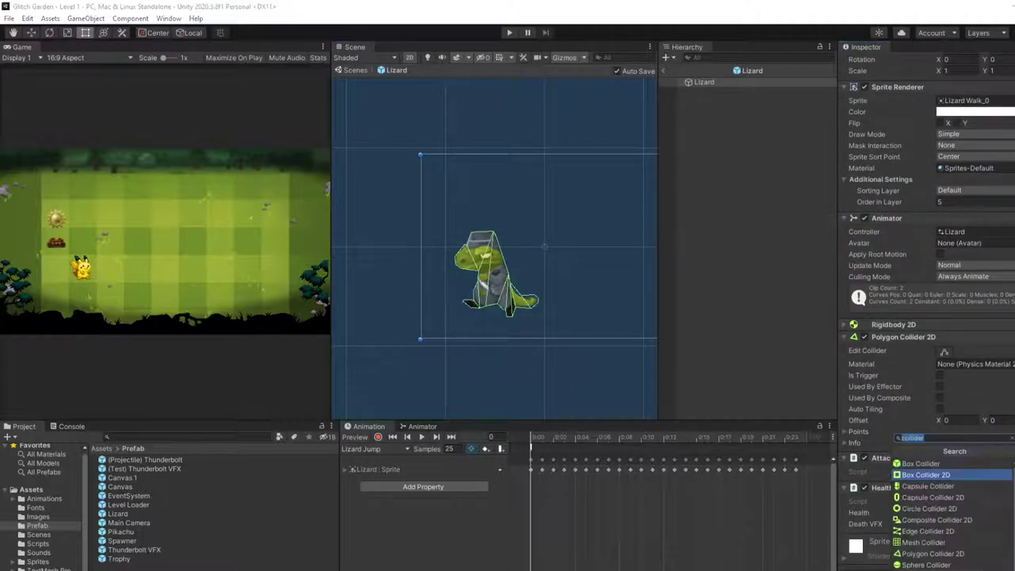
pyautogui.write('cap')
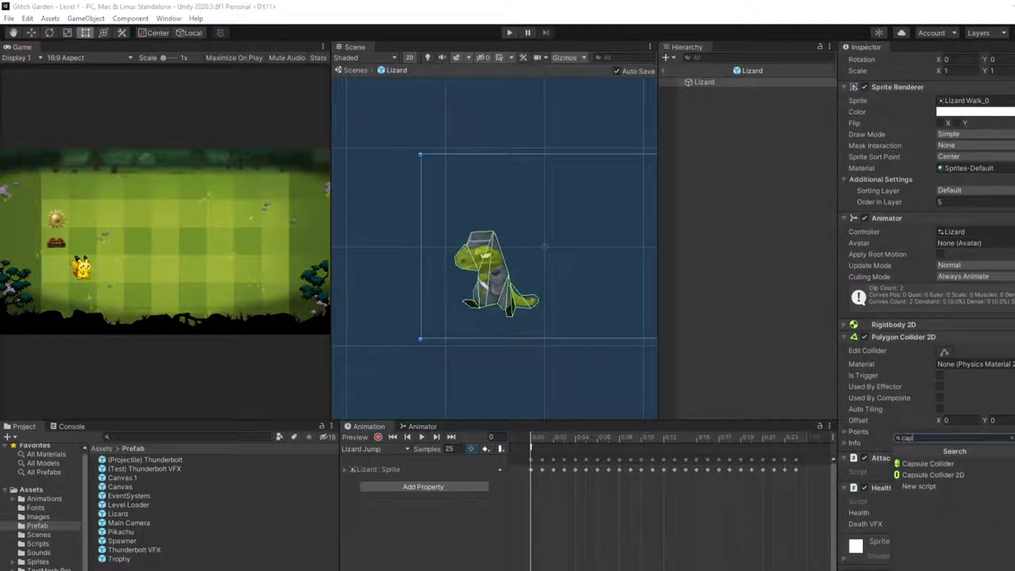
pyautogui.write('su')
pyautogui.press('Down')
pyautogui.press('Return')
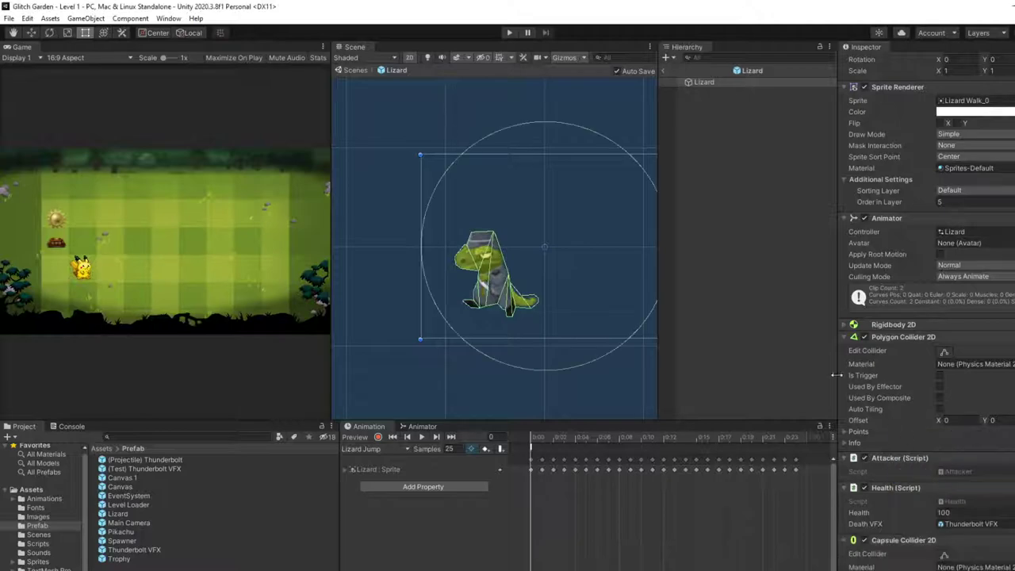
pyautogui.scroll(-3, 951, 480)
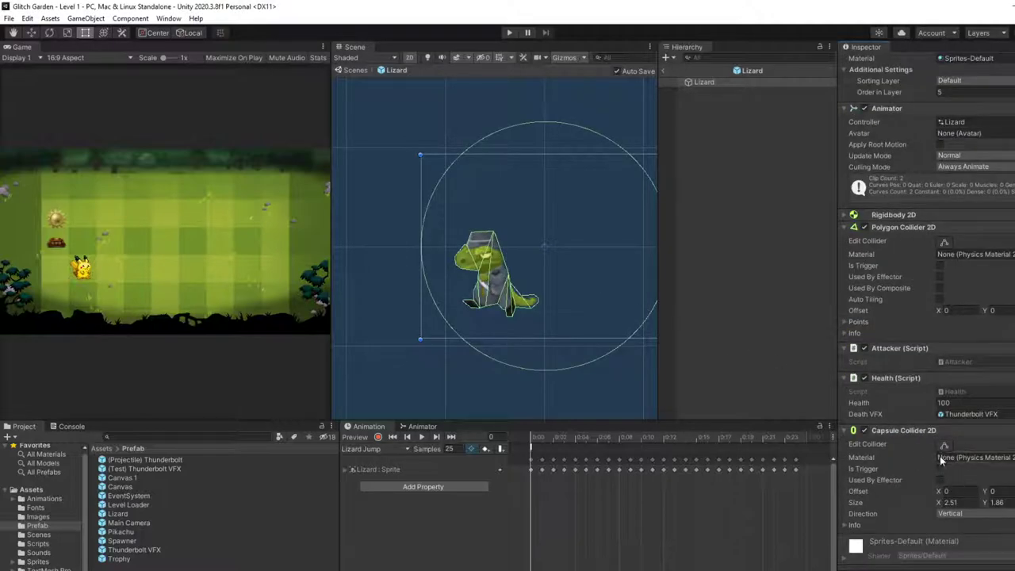
# Reshape the Lizard's capsule collider into a slim capsule fitted over its body
pyautogui.click(944, 445)
pyautogui.moveTo(605, 333); pyautogui.dragTo(580, 325, button='middle')
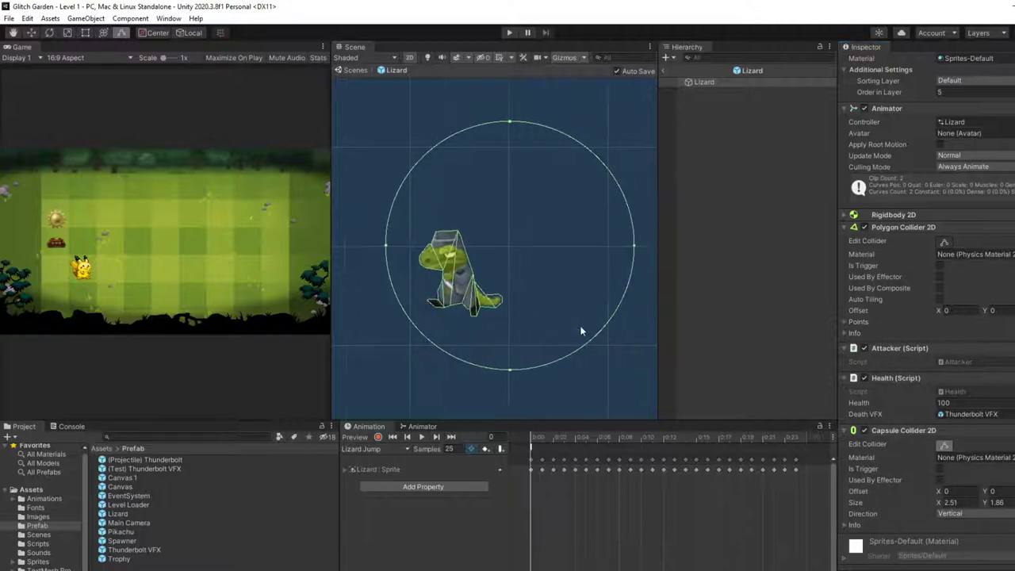
pyautogui.moveTo(634, 248); pyautogui.dragTo(504, 253)
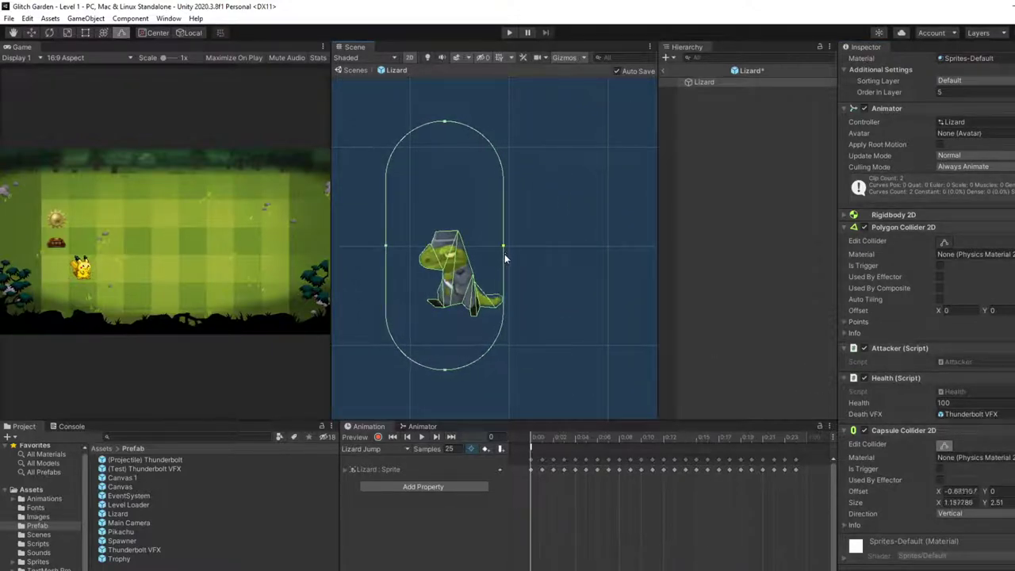
pyautogui.moveTo(386, 251); pyautogui.dragTo(441, 252)
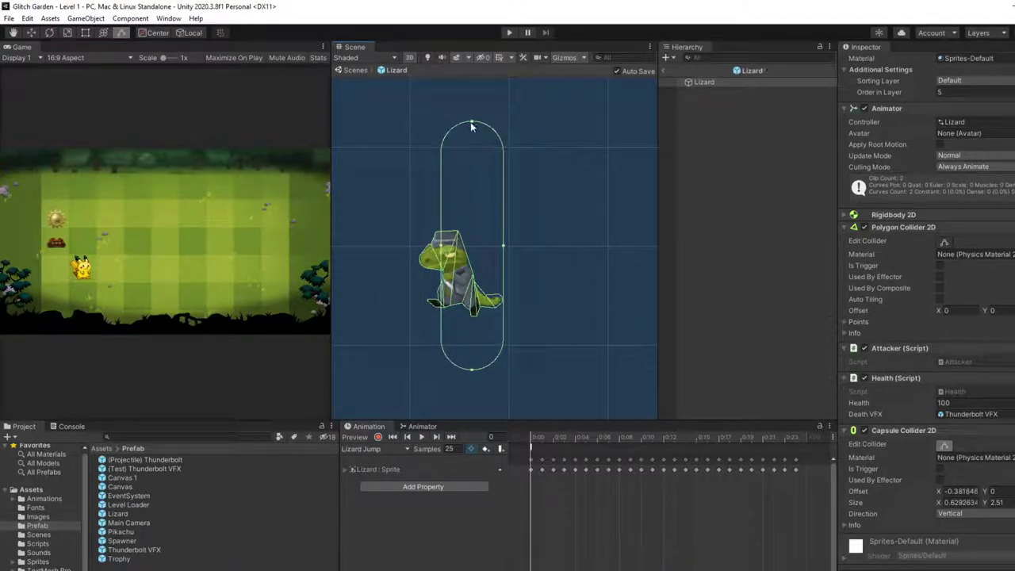
pyautogui.moveTo(473, 123); pyautogui.dragTo(458, 231)
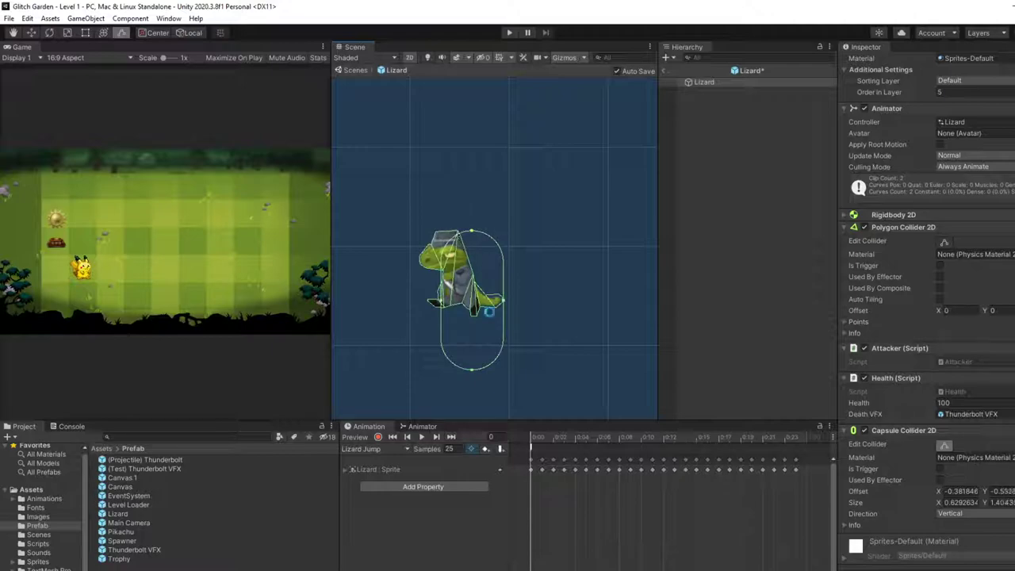
pyautogui.moveTo(473, 369); pyautogui.dragTo(479, 316)
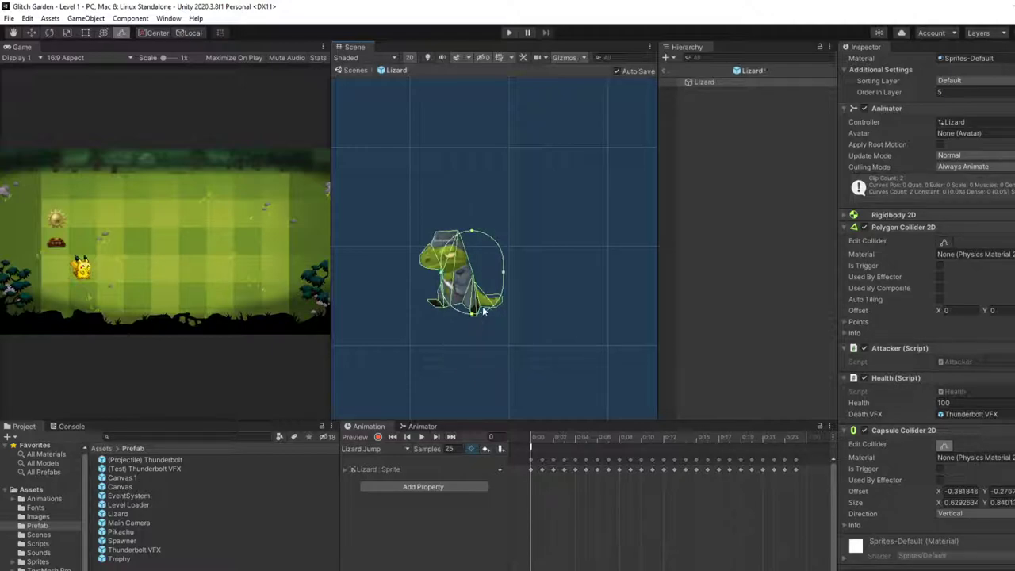
pyautogui.moveTo(504, 274); pyautogui.dragTo(446, 279)
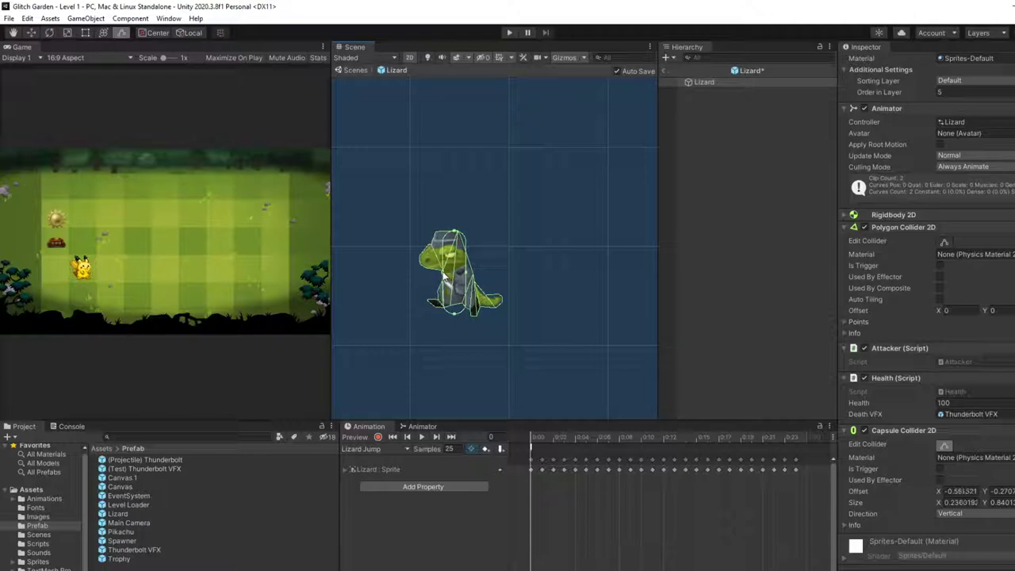
pyautogui.moveTo(453, 317); pyautogui.dragTo(456, 306)
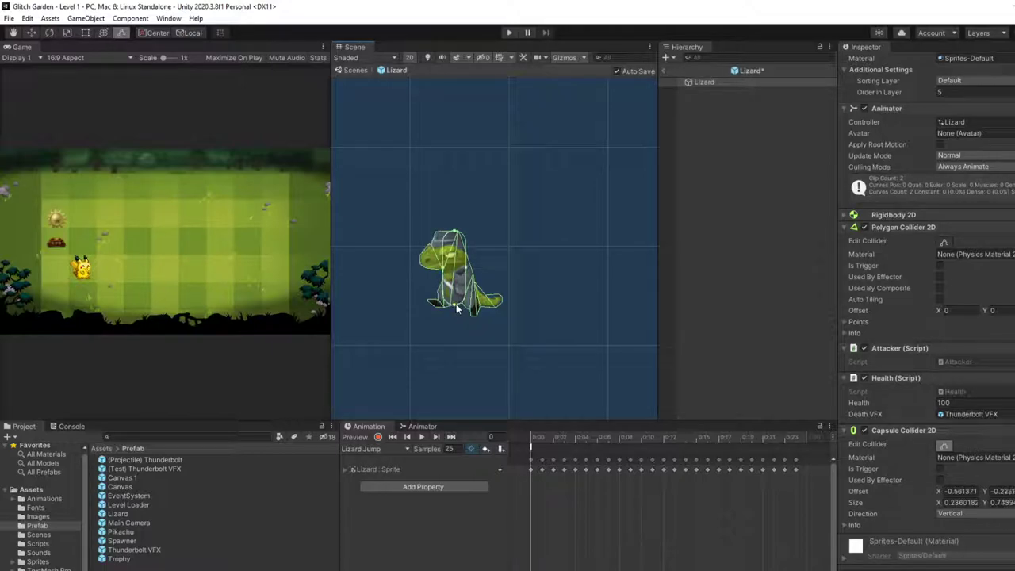
# Finish editing the capsule shape and switch off the Lizard's Polygon Collider 2D
pyautogui.click(567, 291)
pyautogui.click(723, 82)
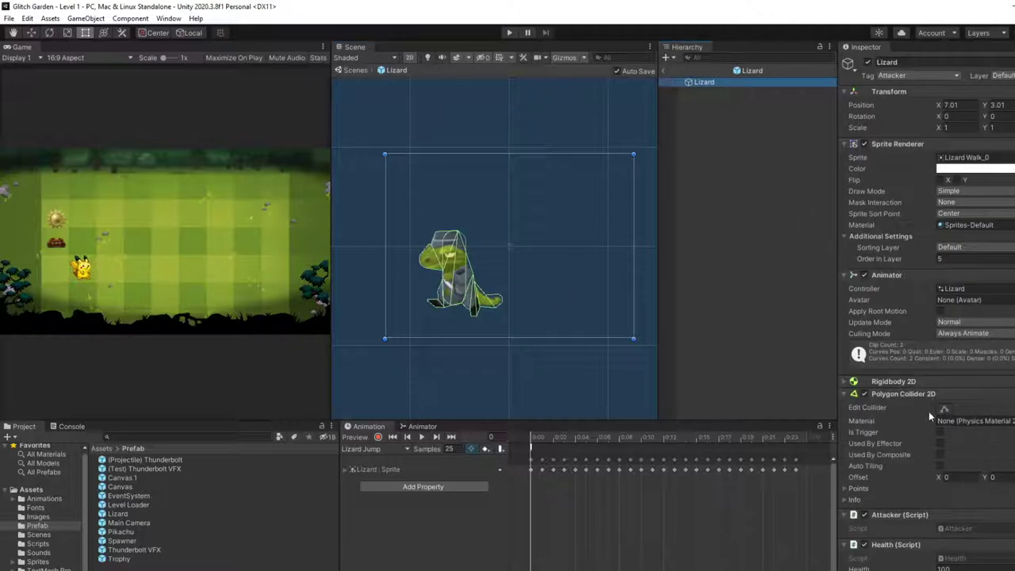
pyautogui.scroll(-4, 952, 420)
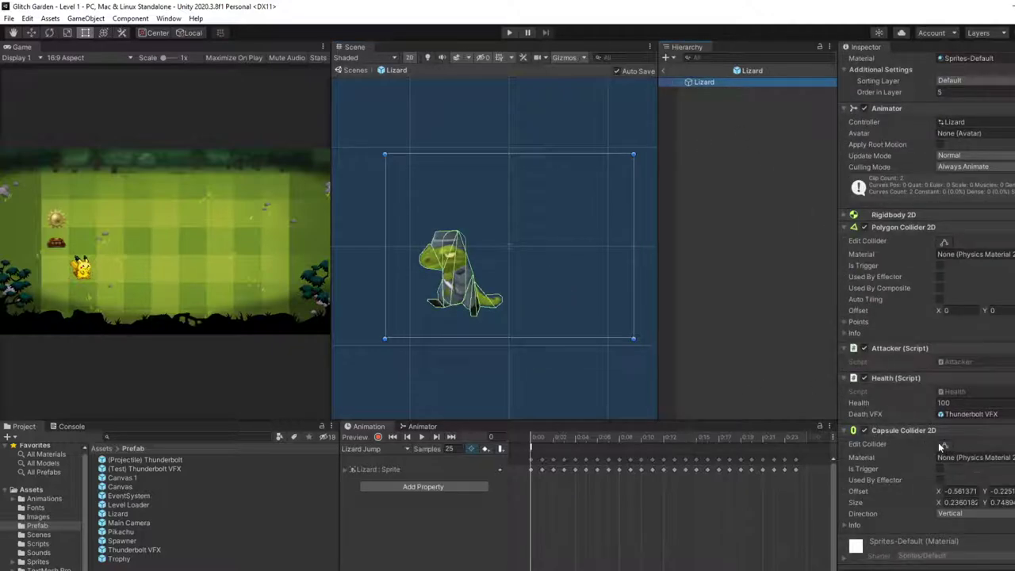
pyautogui.click(943, 445)
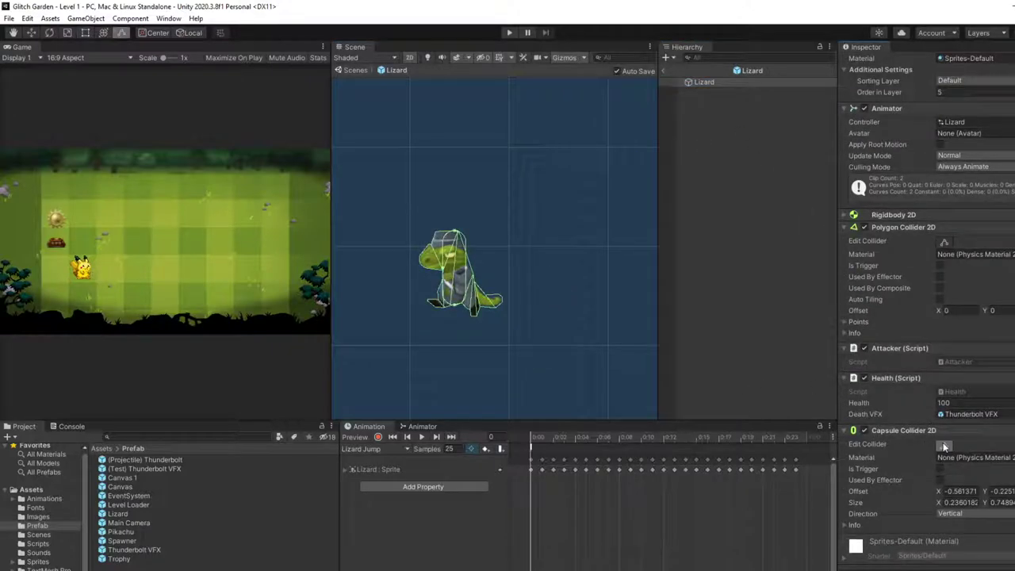
pyautogui.click(865, 227)
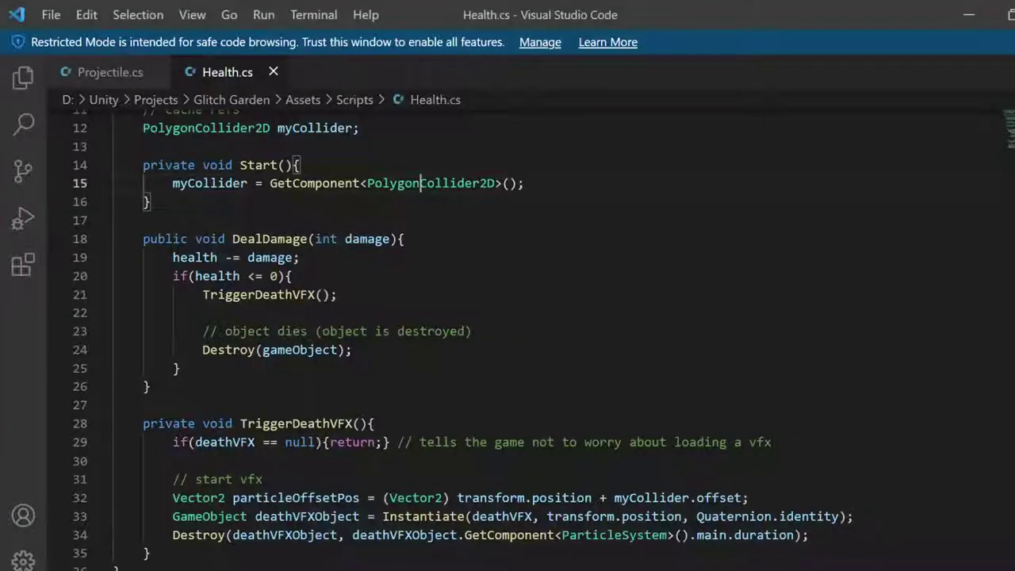
# Change myCollider's type from PolygonCollider2D to Collider2D on Health.cs lines 12 and 15, and save
pyautogui.doubleClick(206, 322)
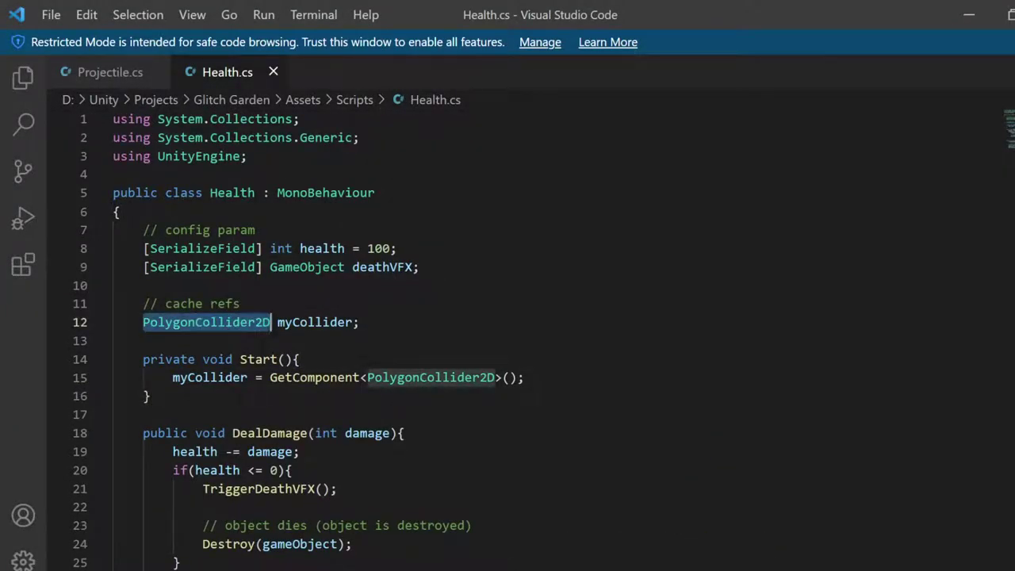
pyautogui.write('Capsule')
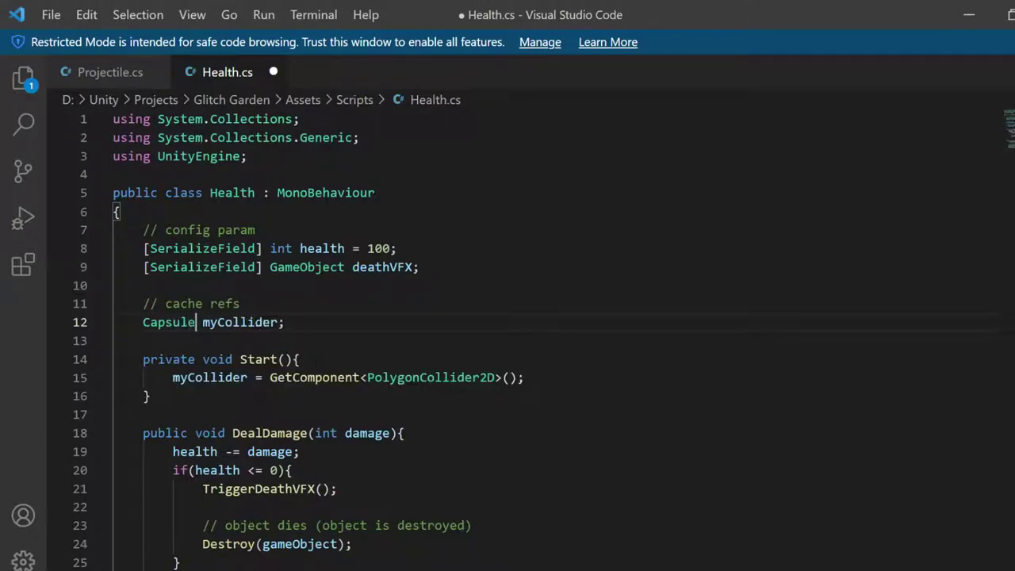
pyautogui.write('Collider2D')
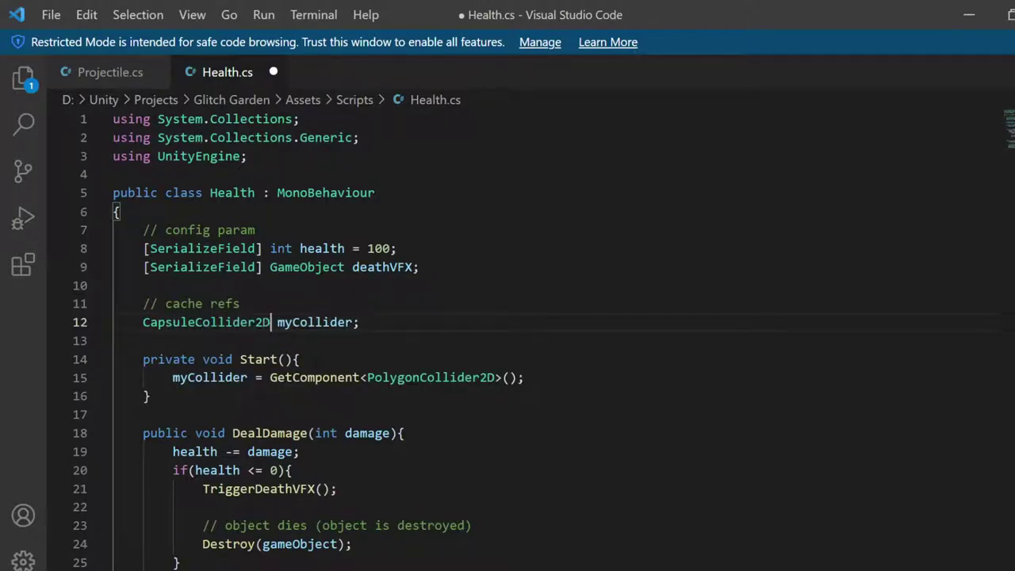
pyautogui.doubleClick(269, 322)
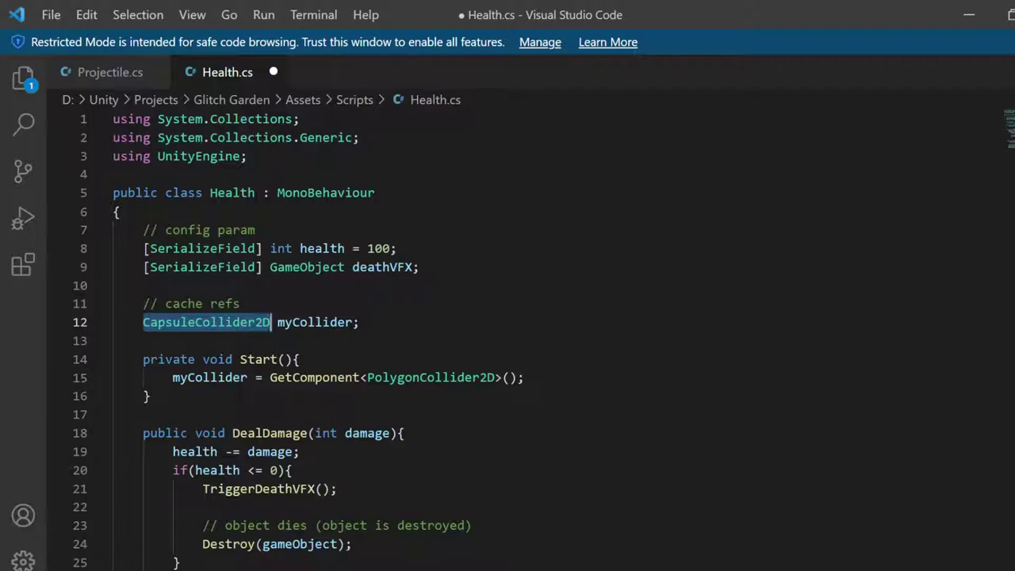
pyautogui.write('Collid')
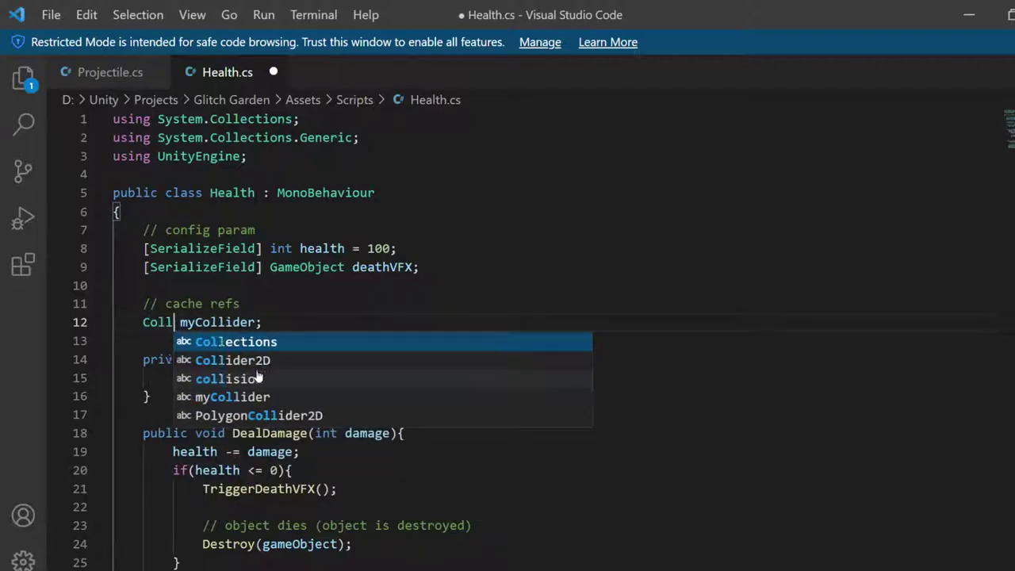
pyautogui.press('Return')
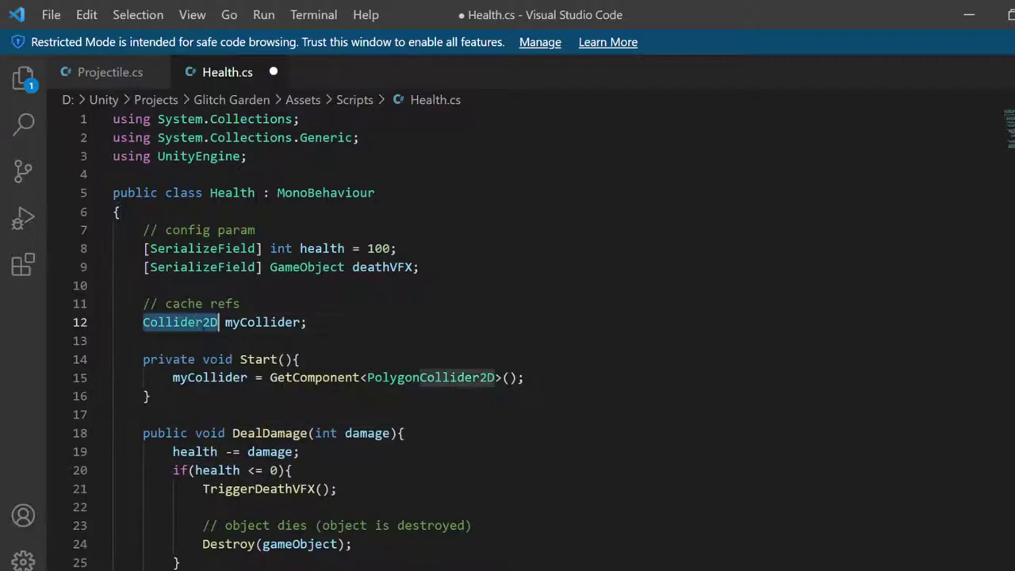
pyautogui.click(420, 378)
pyautogui.hotkey('ctrl', 'BackSpace')
pyautogui.hotkey('ctrl', 's')
pyautogui.scroll(-6, 508, 318)
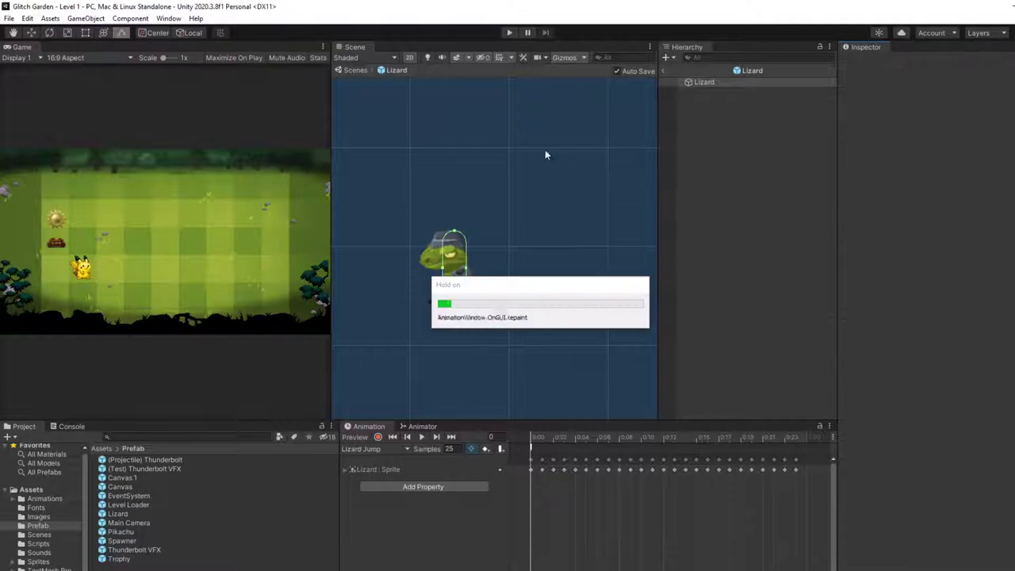
# Play-test Level 1 with the new capsule collider, leaving prefab mode, then stop play mode
pyautogui.click(509, 32)
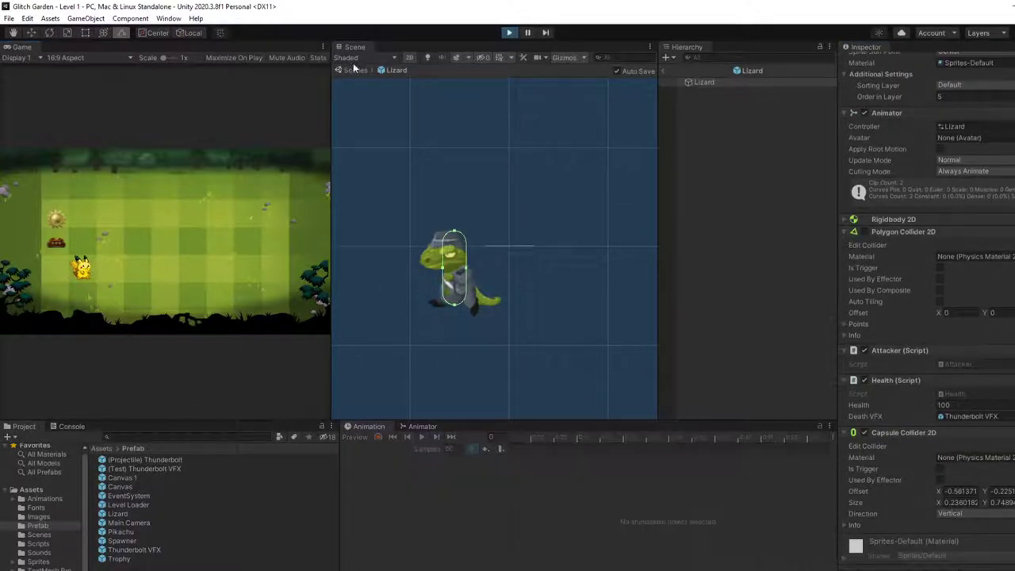
pyautogui.click(663, 69)
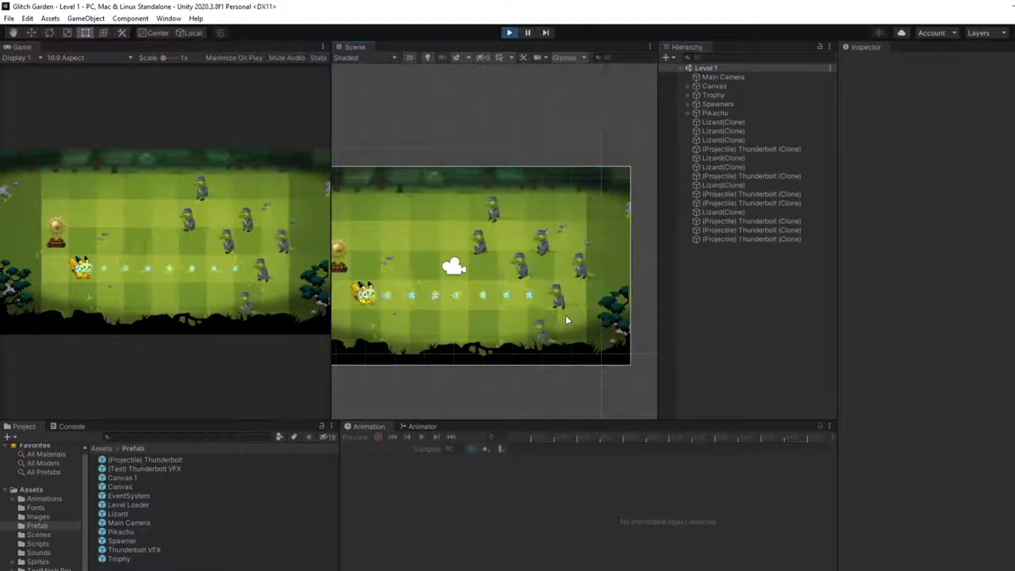
pyautogui.scroll(5, 565, 317)
pyautogui.moveTo(561, 325); pyautogui.dragTo(524, 327, button='middle')
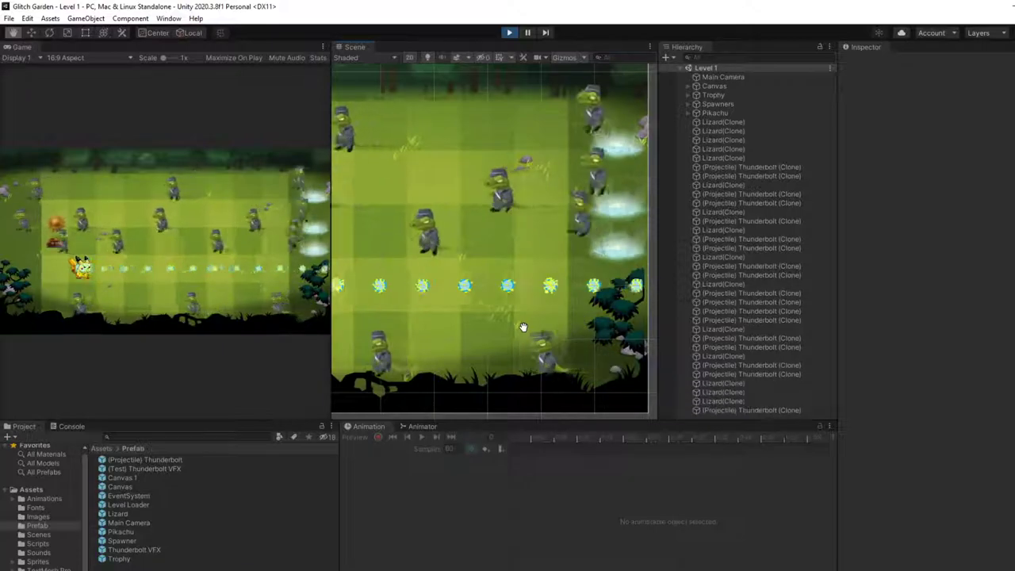
pyautogui.click(510, 32)
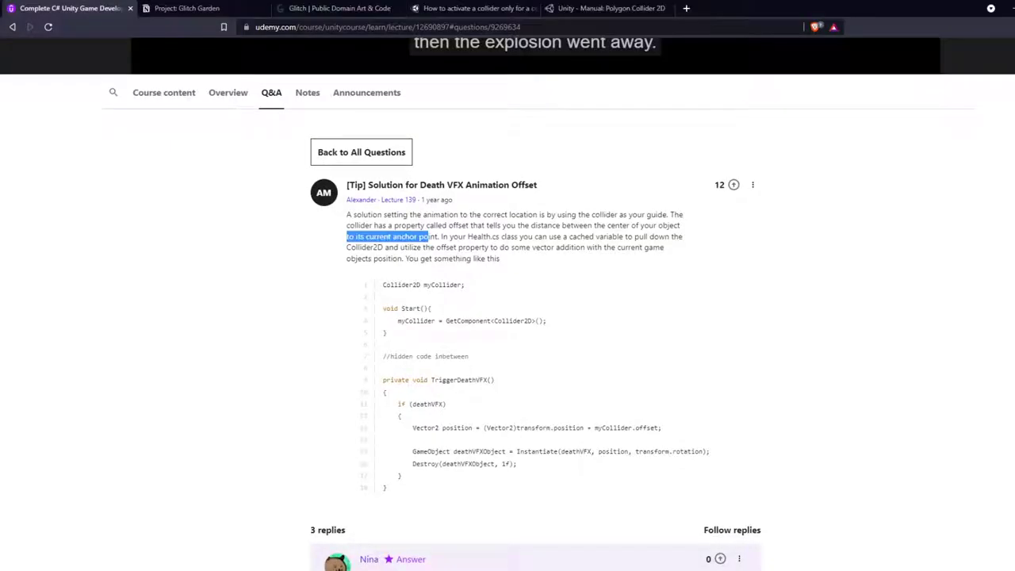
# Create a 'Q&A Learnin' toggle at the 2D Animation level of the Glitch Garden notes
pyautogui.scroll(-1, 465, 262)
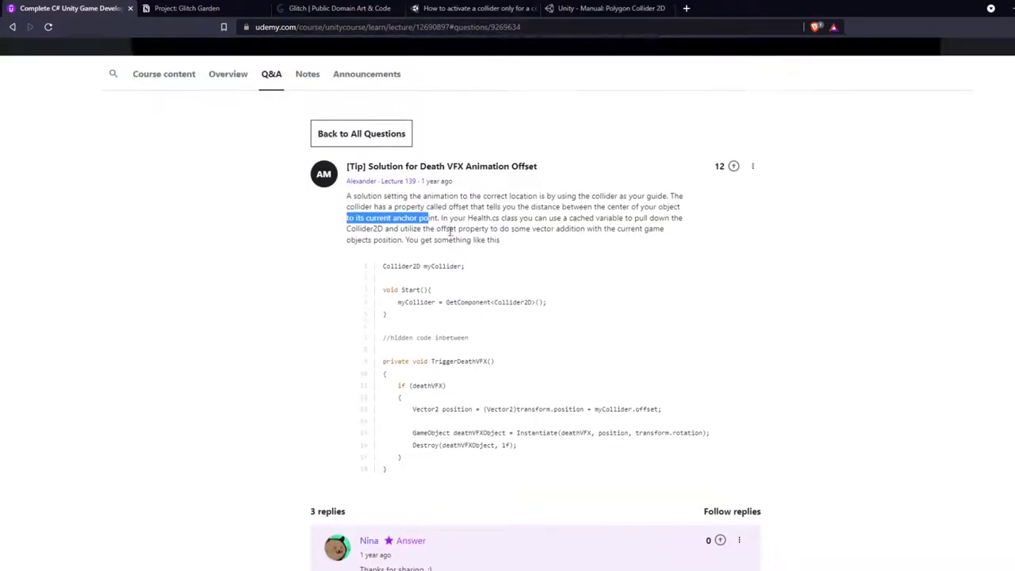
pyautogui.click(324, 32)
pyautogui.click(191, 8)
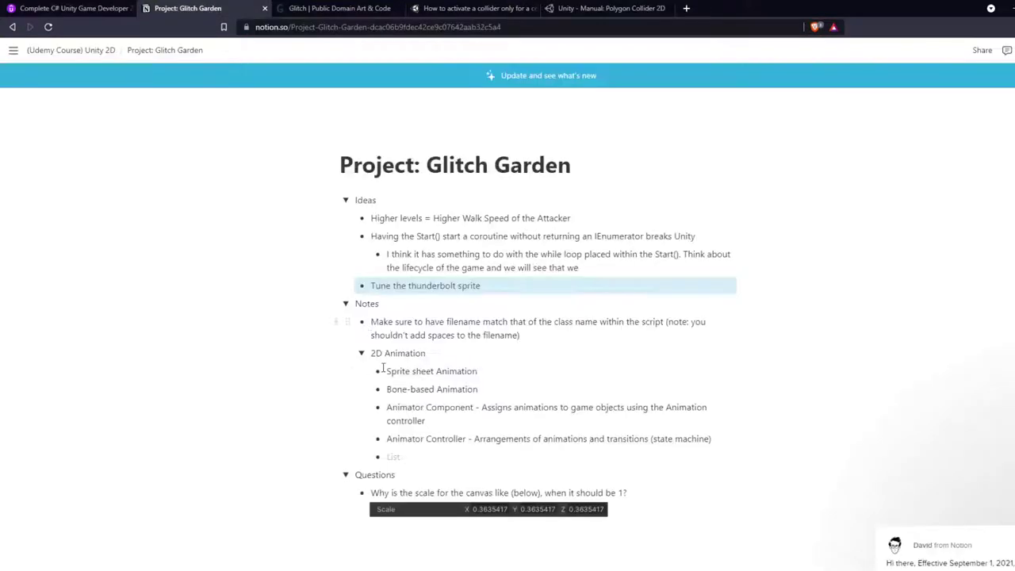
pyautogui.click(405, 462)
pyautogui.hotkey('shift', 'Tab')
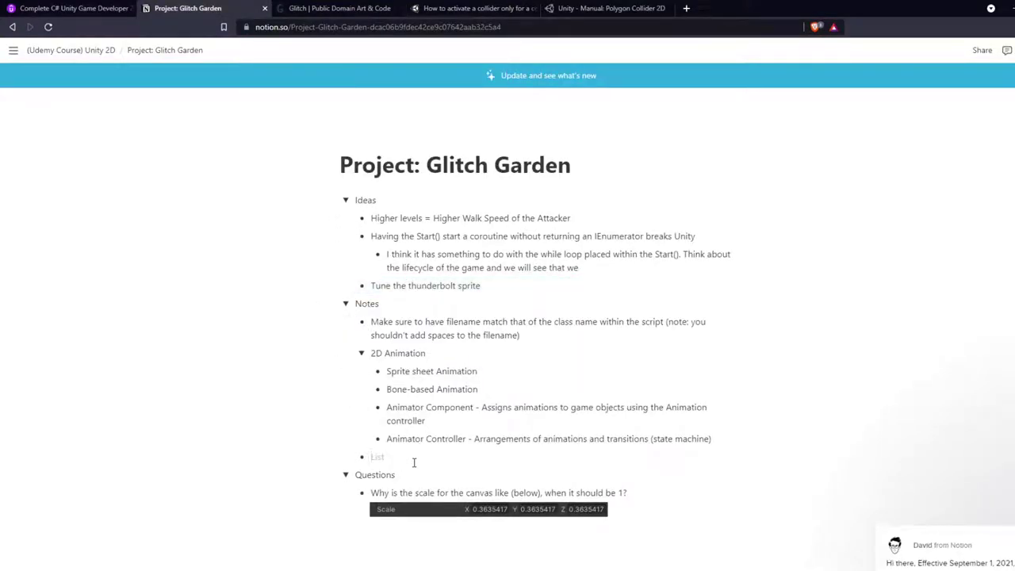
pyautogui.write('> Q')
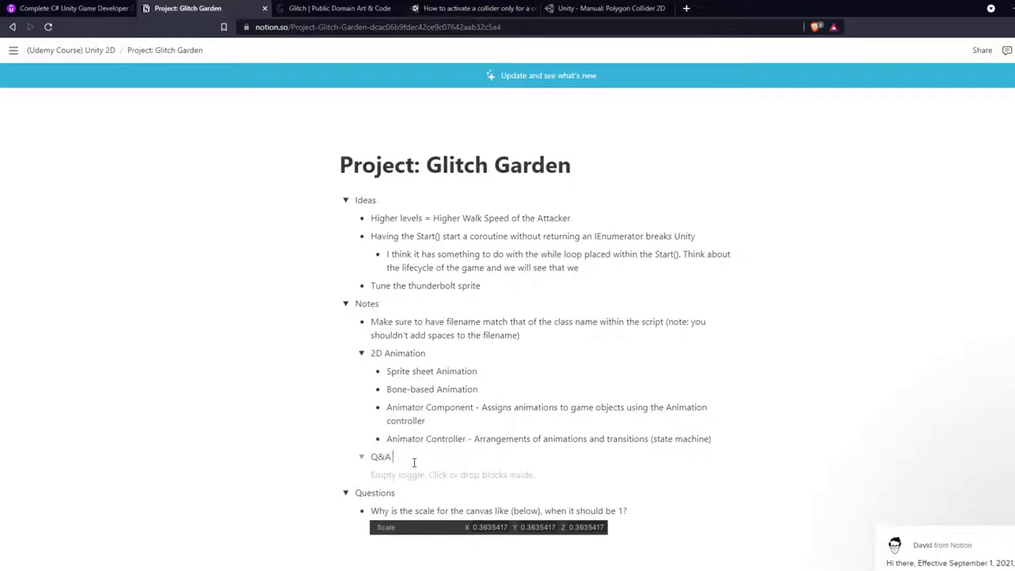
pyautogui.write('&A Learnin')
pyautogui.press('Return')
# Add a nested note on using collider2d offset to position the particle, commented with the Udemy link
pyautogui.write('> ')
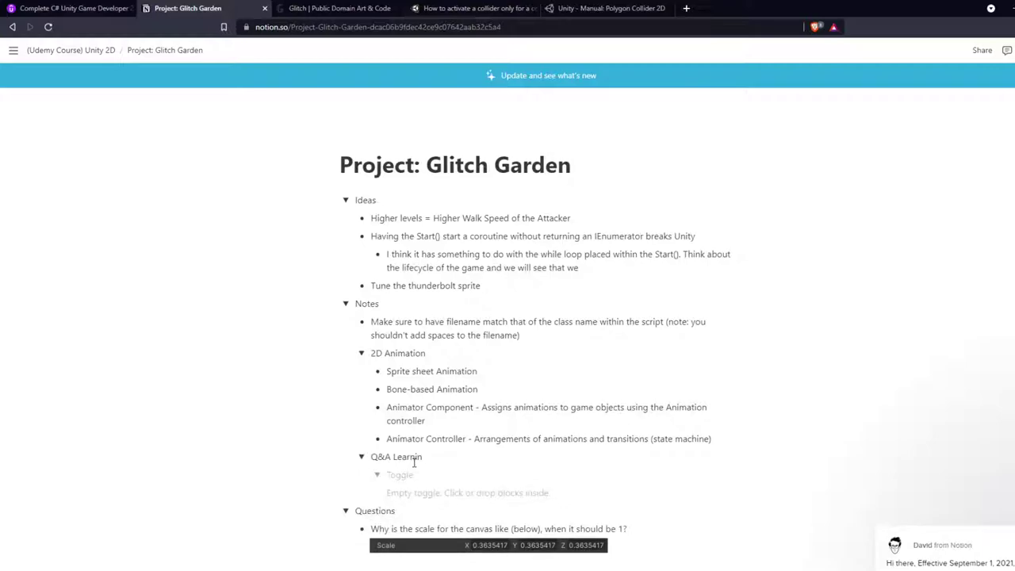
pyautogui.write('Using collider2d offset to offset the particle')
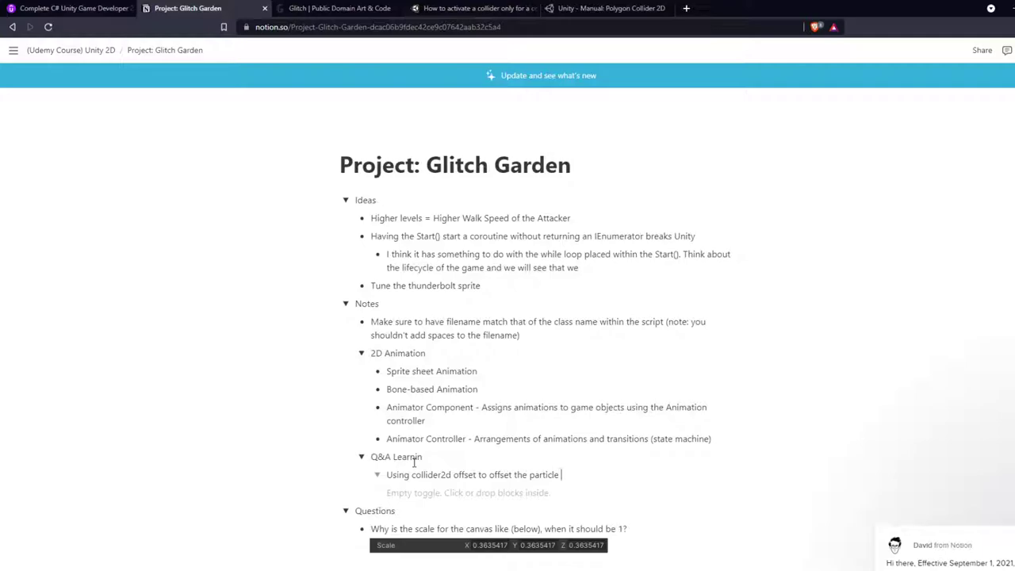
pyautogui.write('to the correct location by findin')
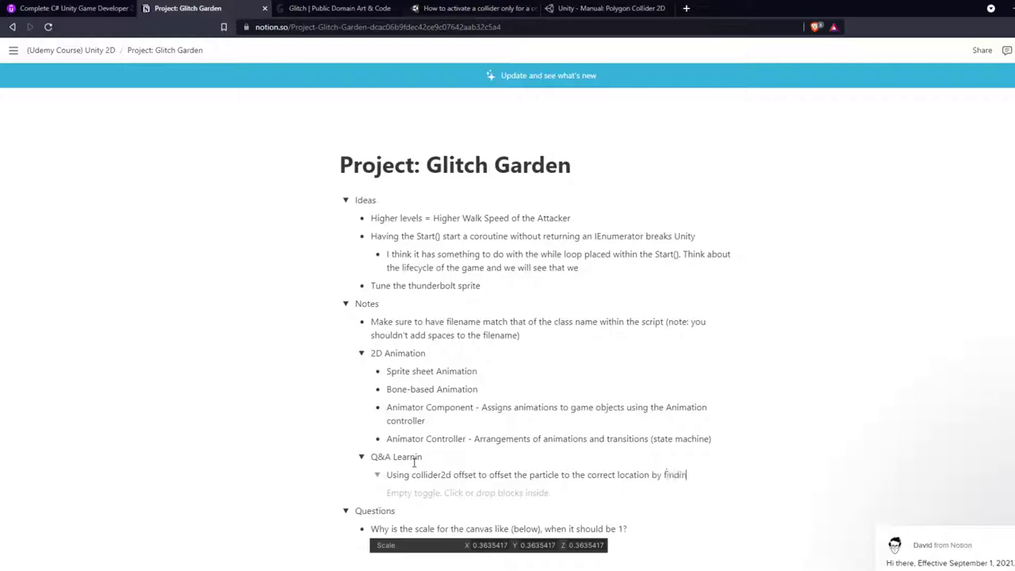
pyautogui.write('g the distance ')
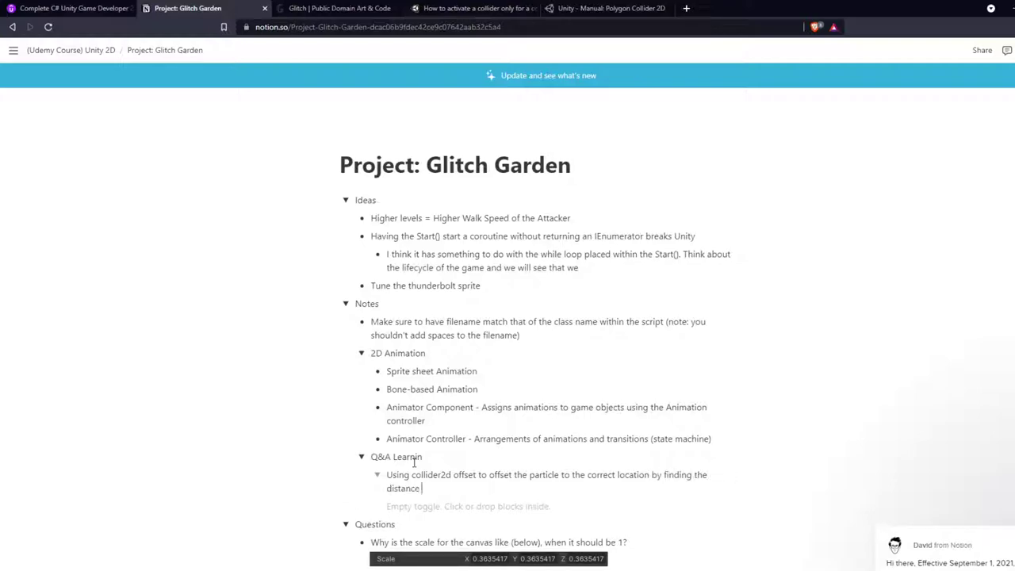
pyautogui.write('in difference between collider2d off')
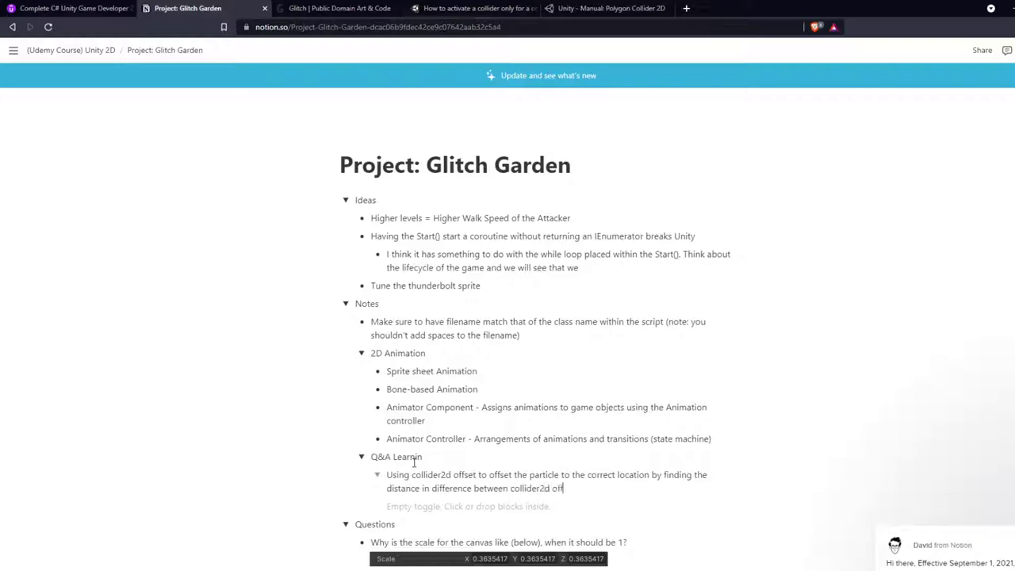
pyautogui.write('set and anchor point of sprite')
pyautogui.press('Return')
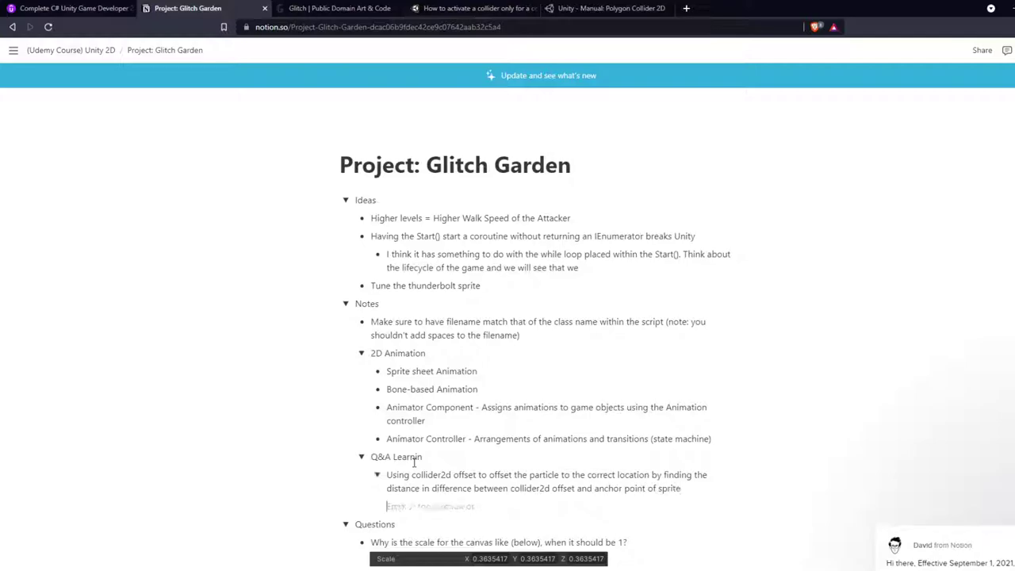
pyautogui.moveTo(703, 495); pyautogui.dragTo(381, 484)
pyautogui.rightClick(426, 482)
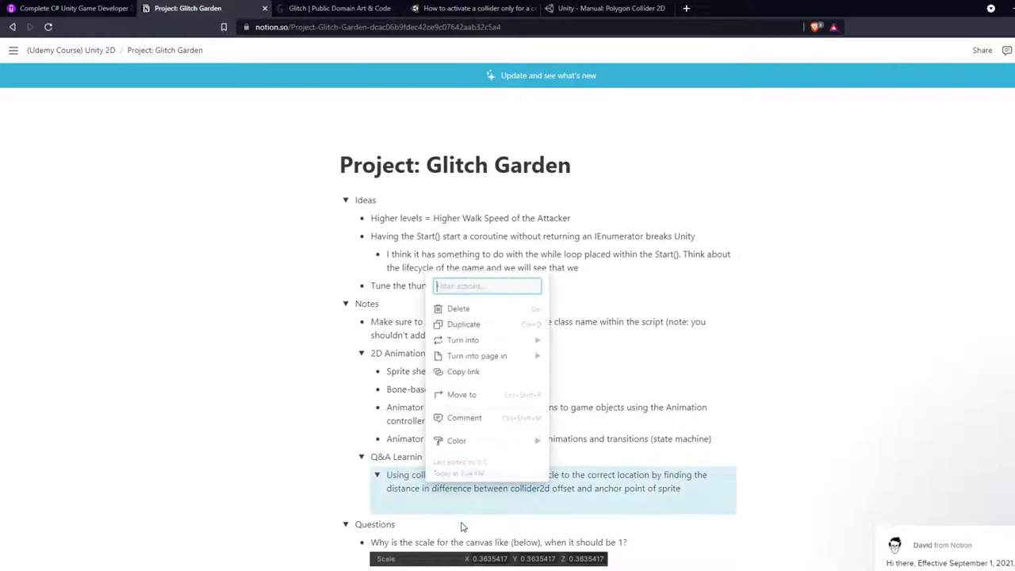
pyautogui.click(517, 426)
pyautogui.write('https://www.udemy.com/course/unitycourse/learn/lecture/4266982#questions/5263684')
pyautogui.press('Return')
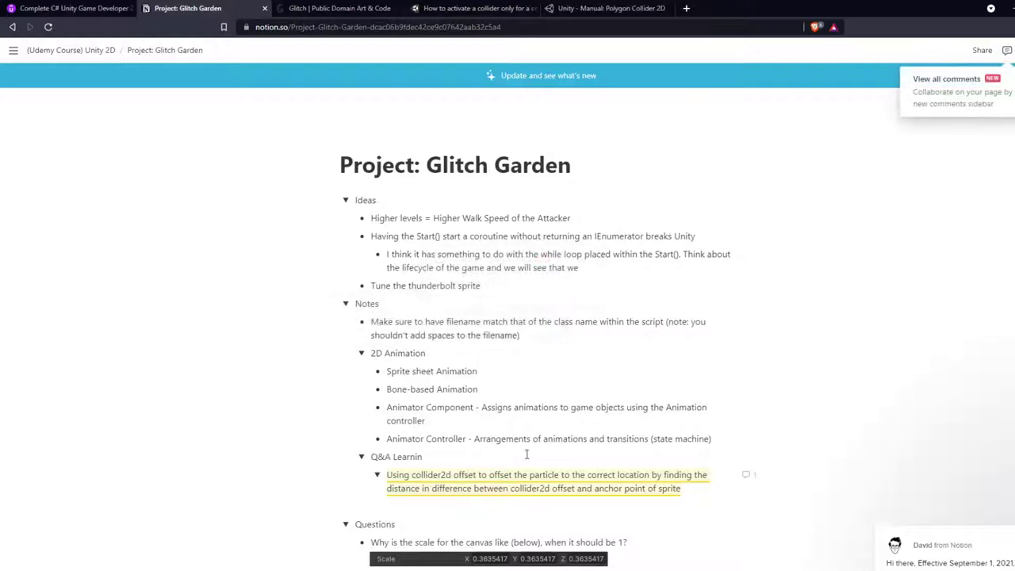
# Paste the Collider2D offset code sample from the Udemy thread under the note
pyautogui.click(667, 502)
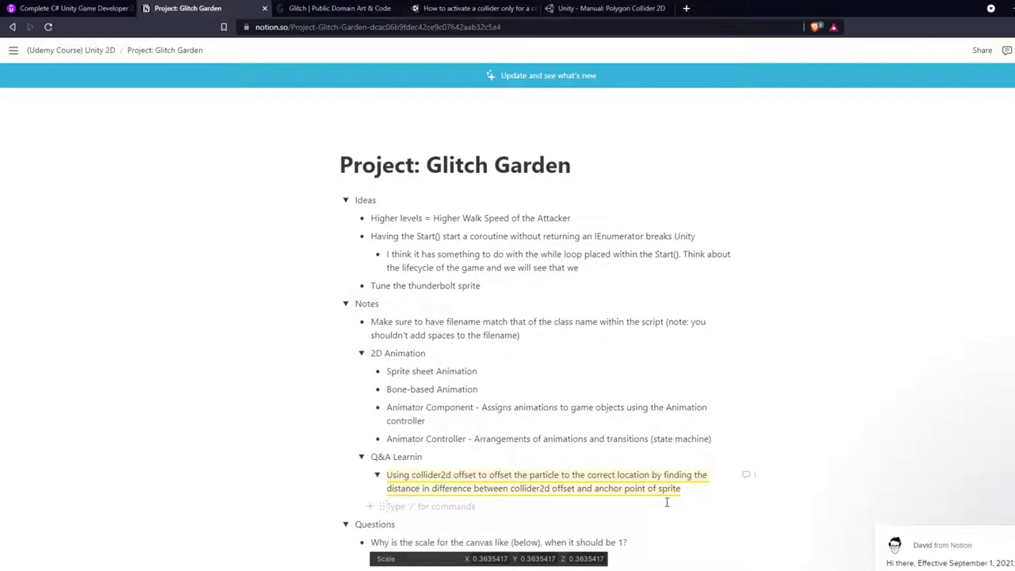
pyautogui.write('-')
pyautogui.click(349, 8)
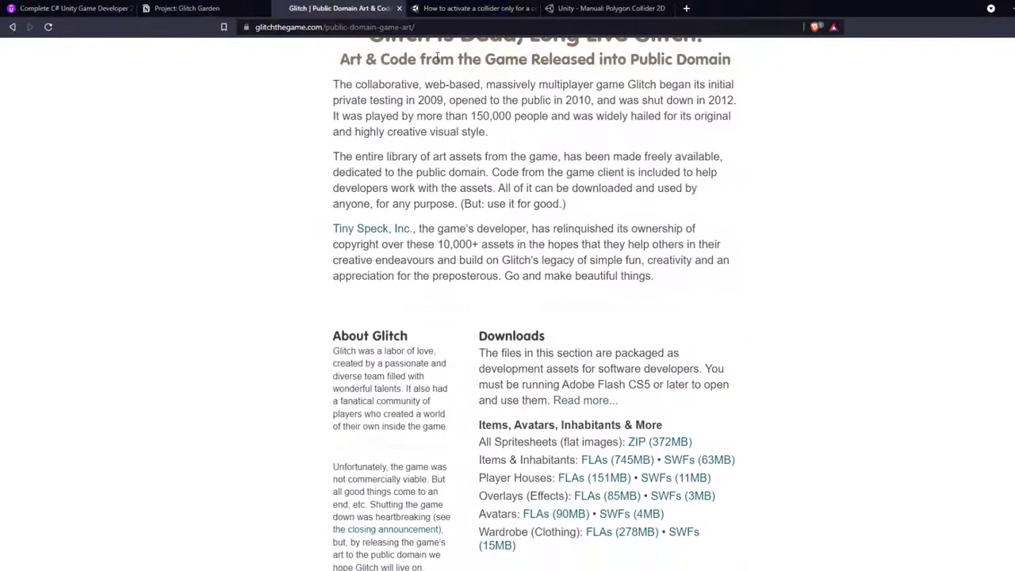
pyautogui.click(82, 11)
pyautogui.scroll(-2, 356, 296)
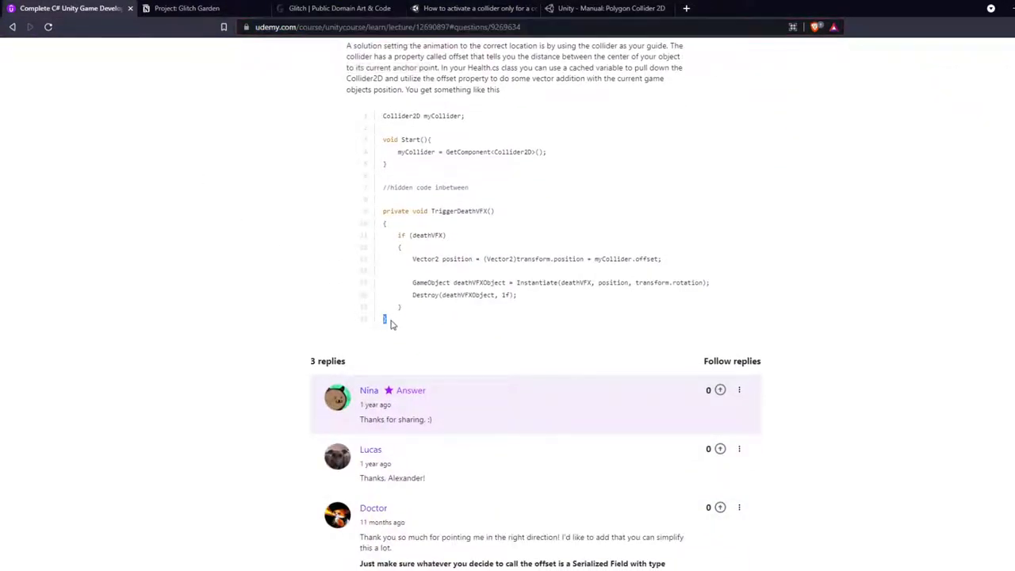
pyautogui.moveTo(384, 115); pyautogui.dragTo(432, 322)
pyautogui.hotkey('ctrl', 'c')
pyautogui.hotkey('ctrl', 'Tab')
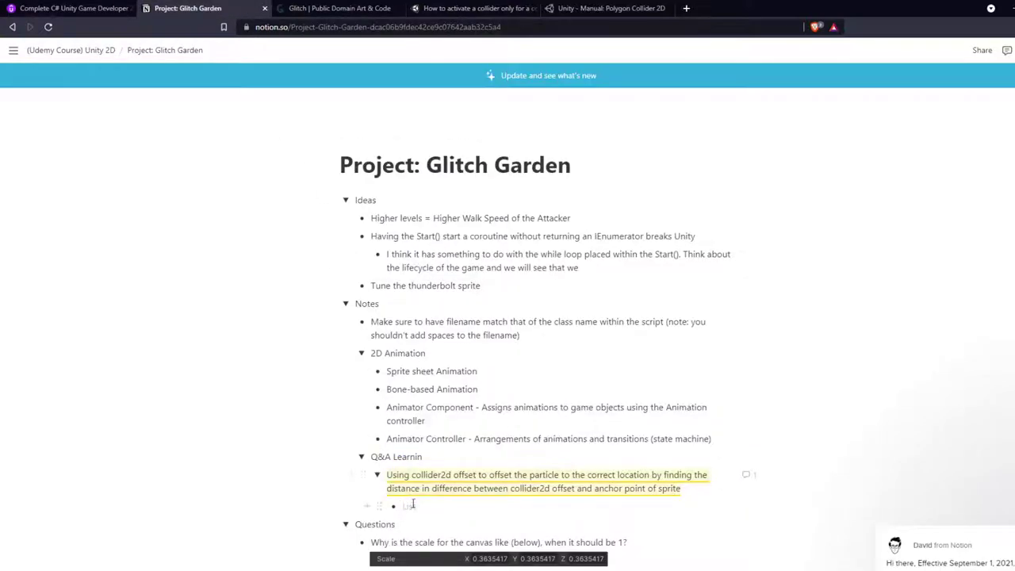
pyautogui.hotkey('ctrl', 'v')
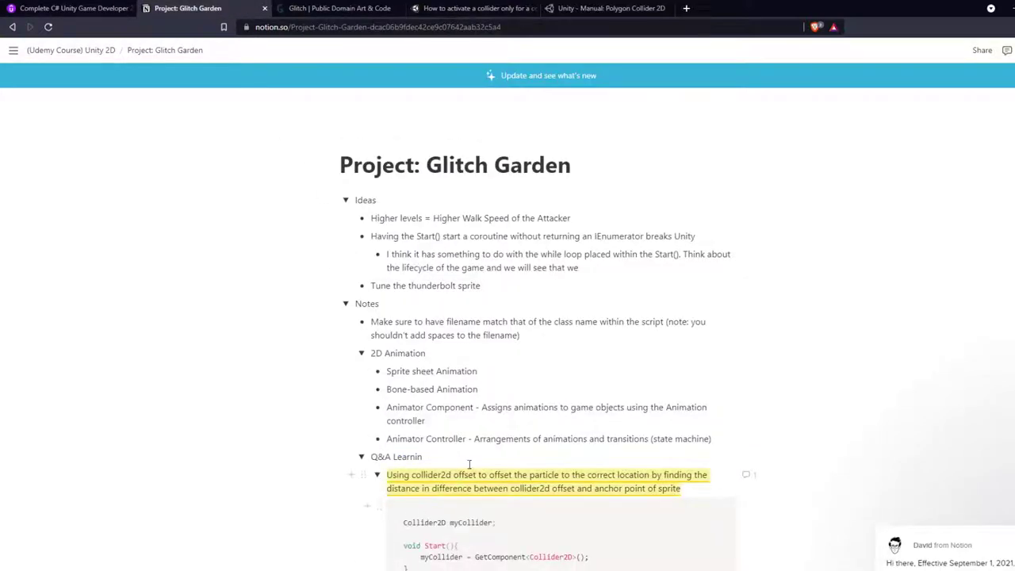
# Collapse the offset note and add an empty toggle below it
pyautogui.scroll(-4, 627, 409)
pyautogui.click(378, 193)
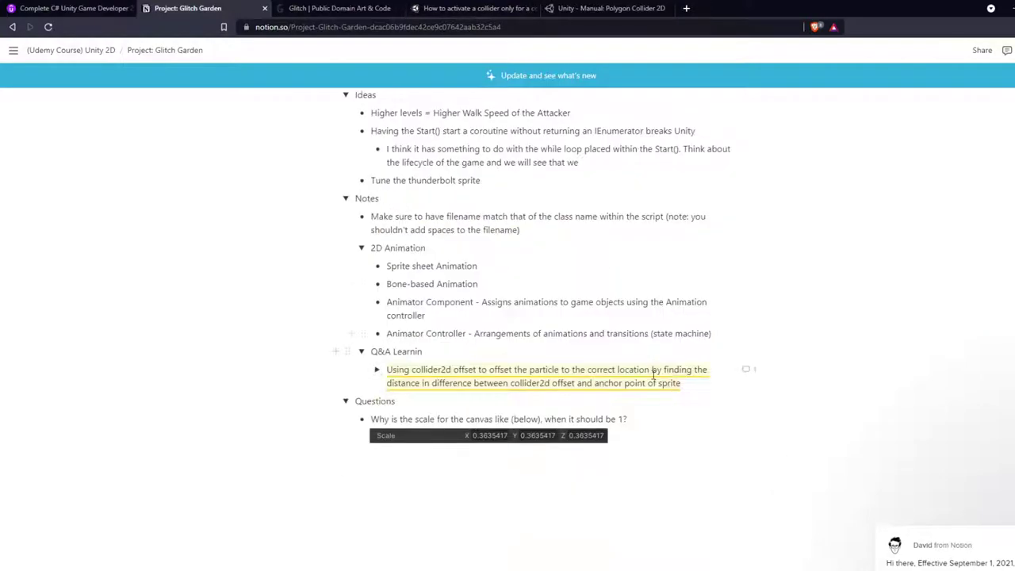
pyautogui.click(684, 390)
pyautogui.press('Return')
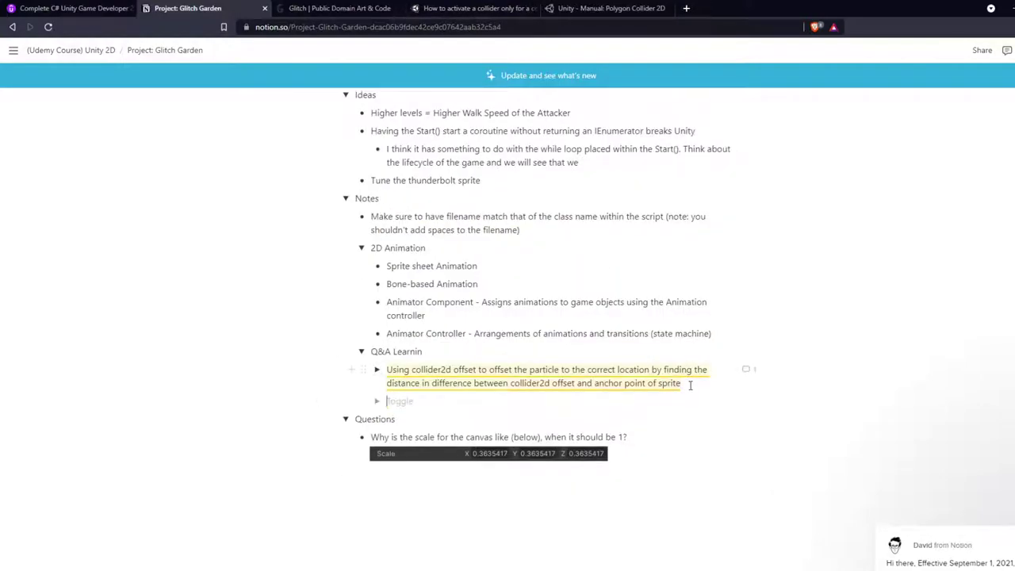
pyautogui.click(69, 8)
# Open the 'Please Rick DO NOT Promote Bad Engineering practices' question in Udemy's Q&A
pyautogui.click(12, 26)
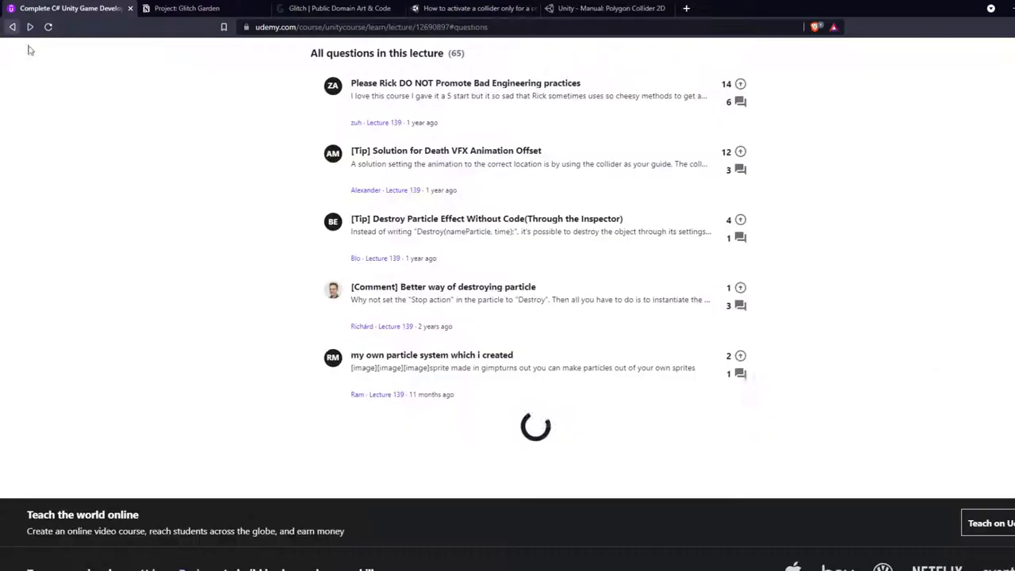
pyautogui.click(421, 254)
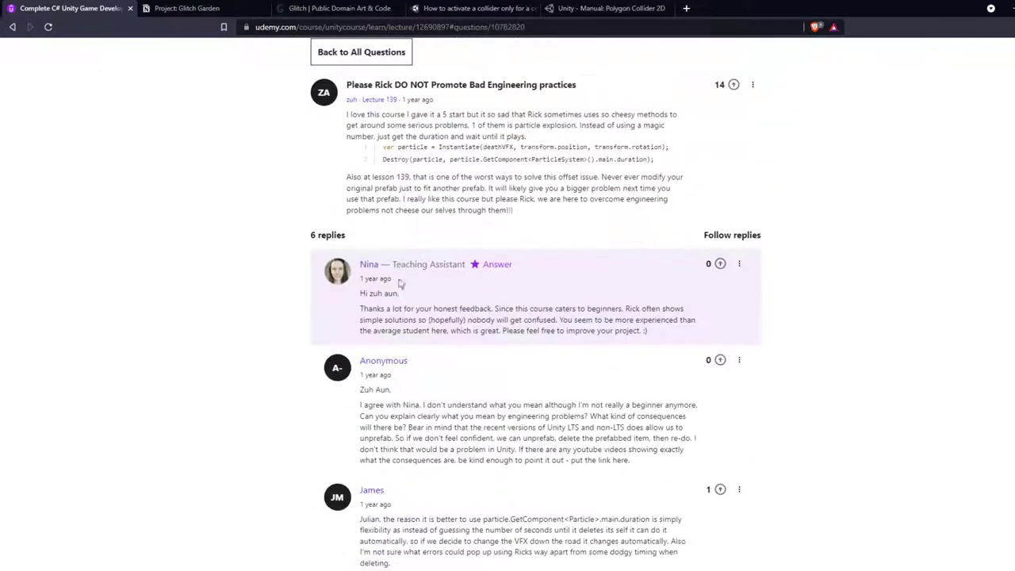
pyautogui.click(187, 9)
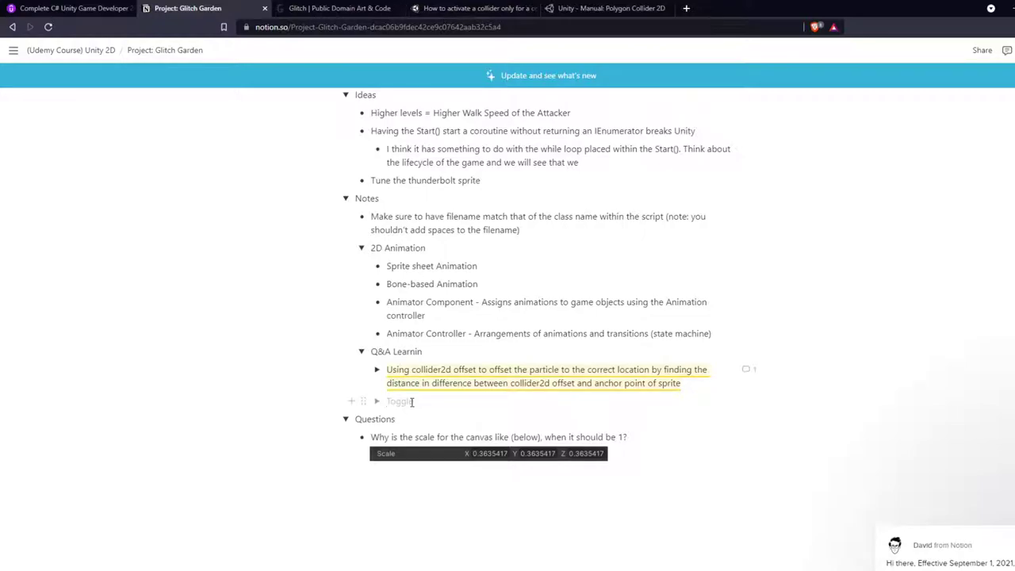
# Write a note: use the particle's duration to know when to delete the particle instance
pyautogui.write('Using')
pyautogui.press('BackSpace')
pyautogui.press('BackSpace')
pyautogui.write('When destroying a particle gam')
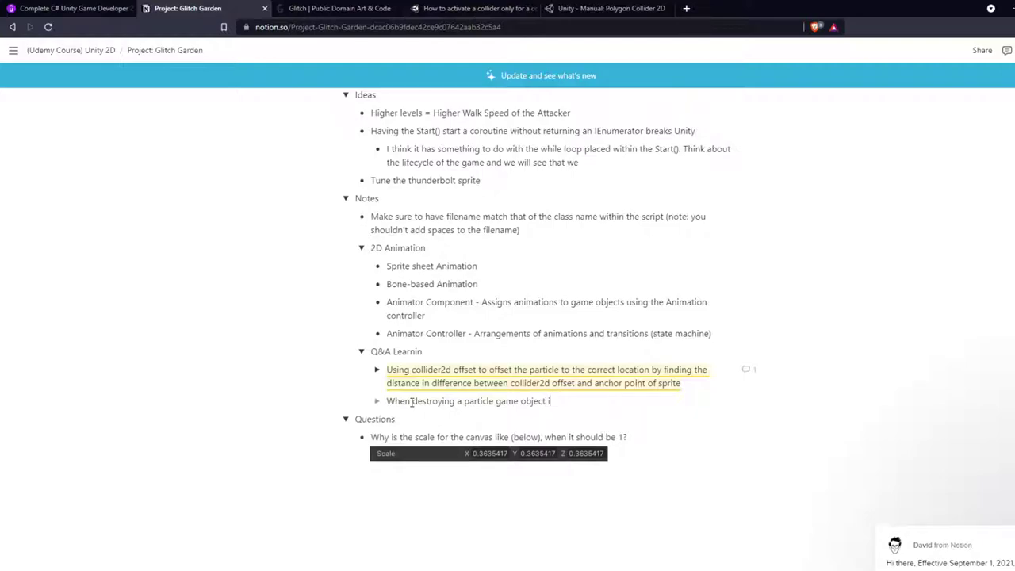
pyautogui.write('e object instance, you can dynamically')
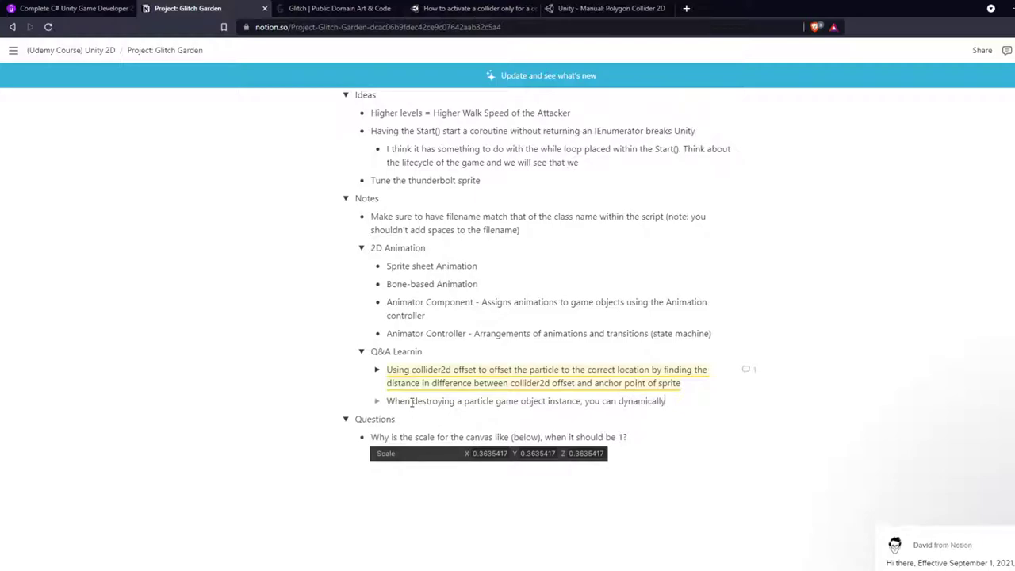
pyautogui.write(' ge')
pyautogui.press('BackSpace')
pyautogui.press('BackSpace')
pyautogui.write("use the particle's duration")
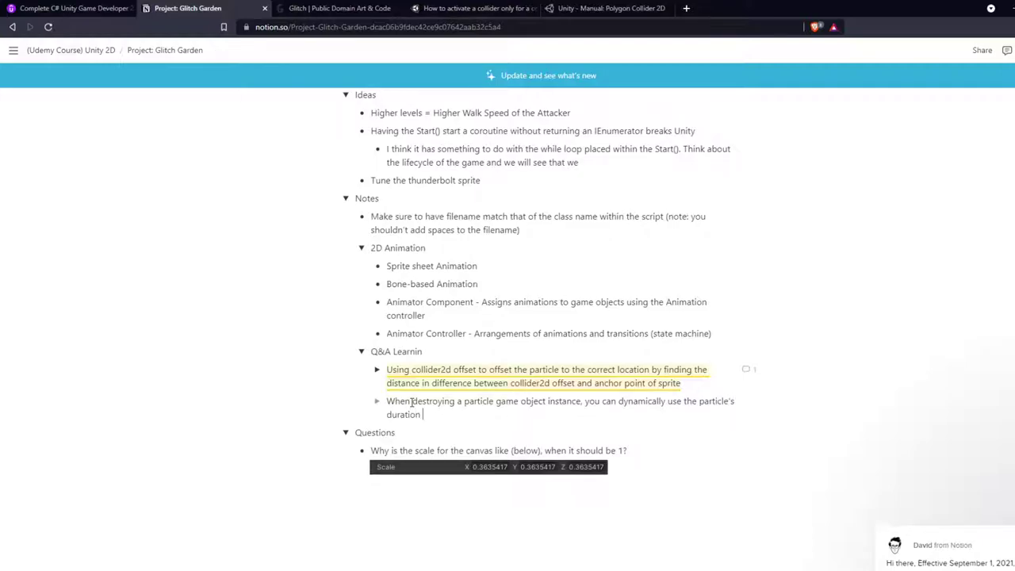
pyautogui.write(' to dnow when to delete t')
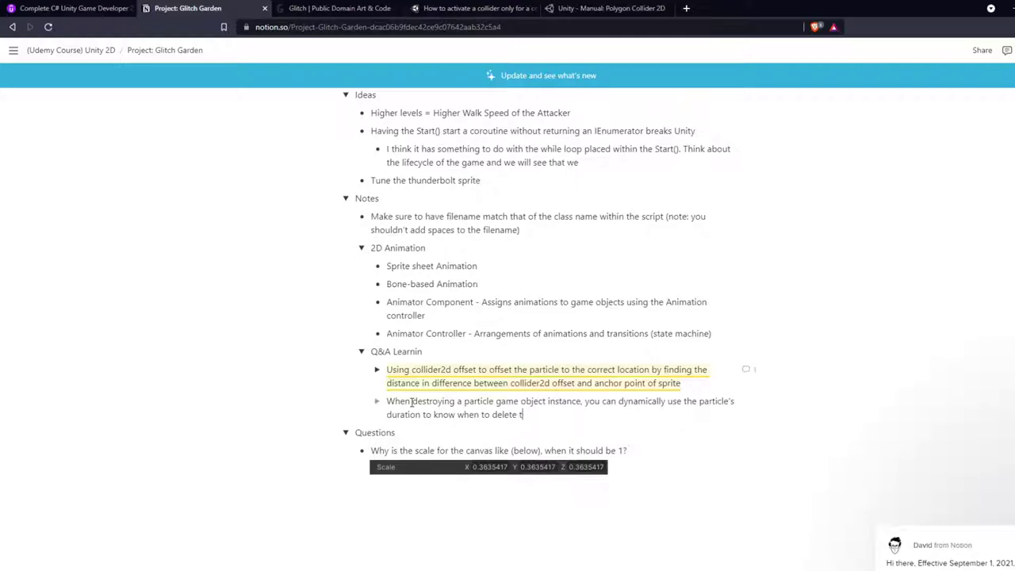
pyautogui.write('he particle')
pyautogui.hotkey('ctrl', 'shift', 'Tab')
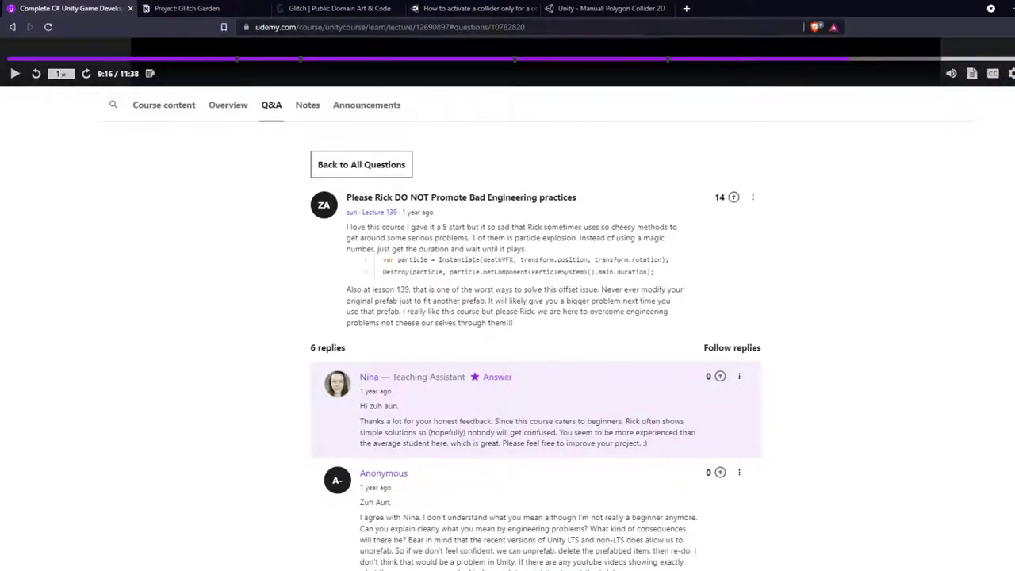
# Comment the particle-duration bullet with the Q&A question link
pyautogui.click(191, 8)
pyautogui.moveTo(563, 419); pyautogui.dragTo(386, 401)
pyautogui.rightClick(398, 401)
pyautogui.click(486, 378)
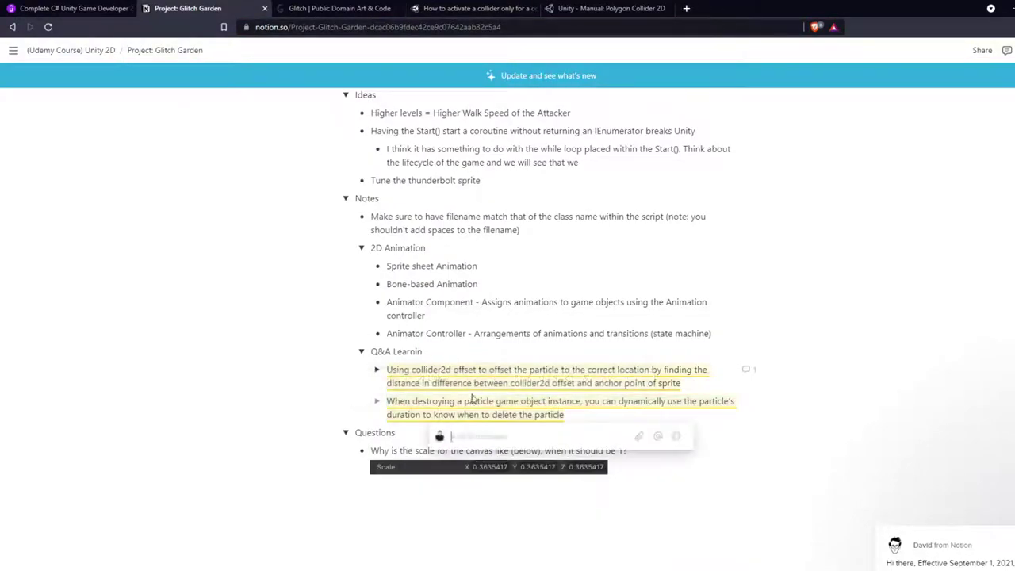
pyautogui.hotkey('ctrl', 'v')
pyautogui.press('Return')
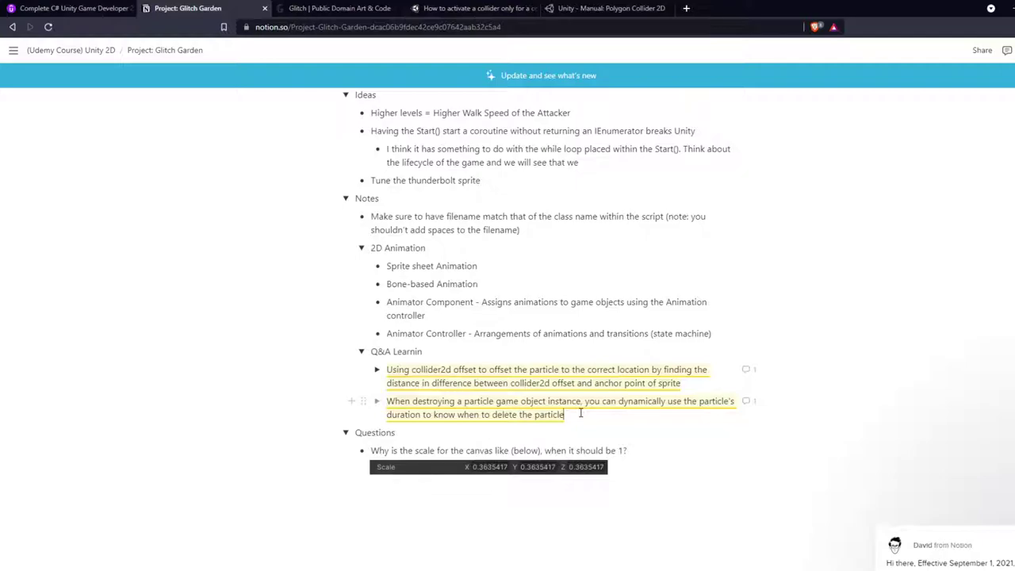
# Add a nested code block holding the question's Instantiate and Destroy lines
pyautogui.press('Return')
pyautogui.press('Tab')
pyautogui.write('```')
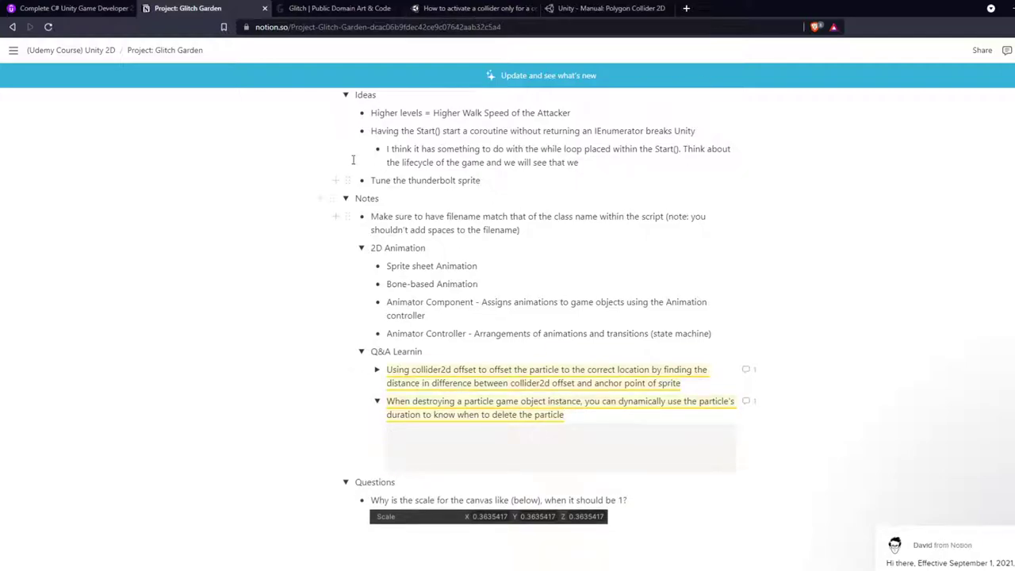
pyautogui.click(69, 8)
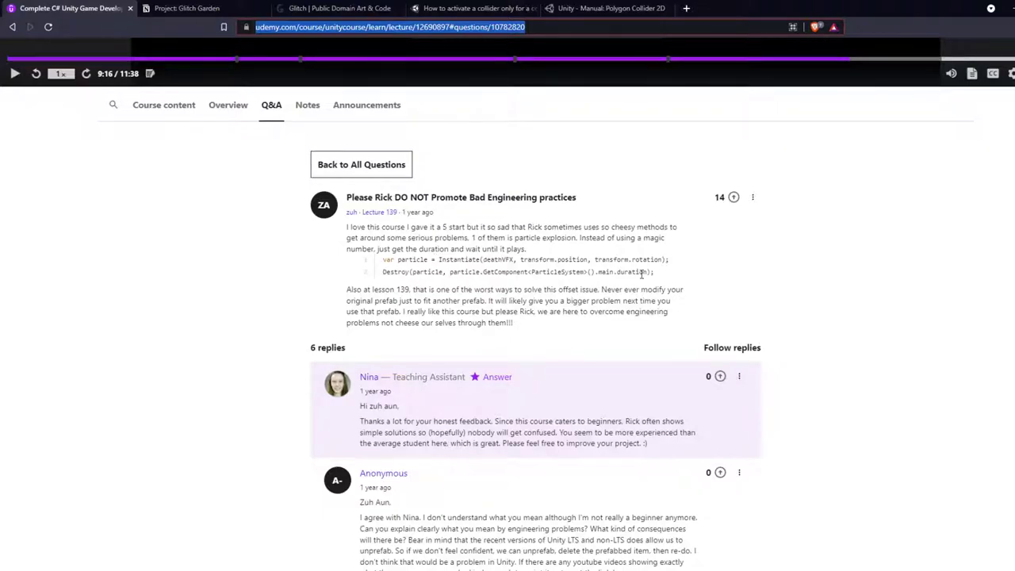
pyautogui.moveTo(643, 273); pyautogui.dragTo(384, 259)
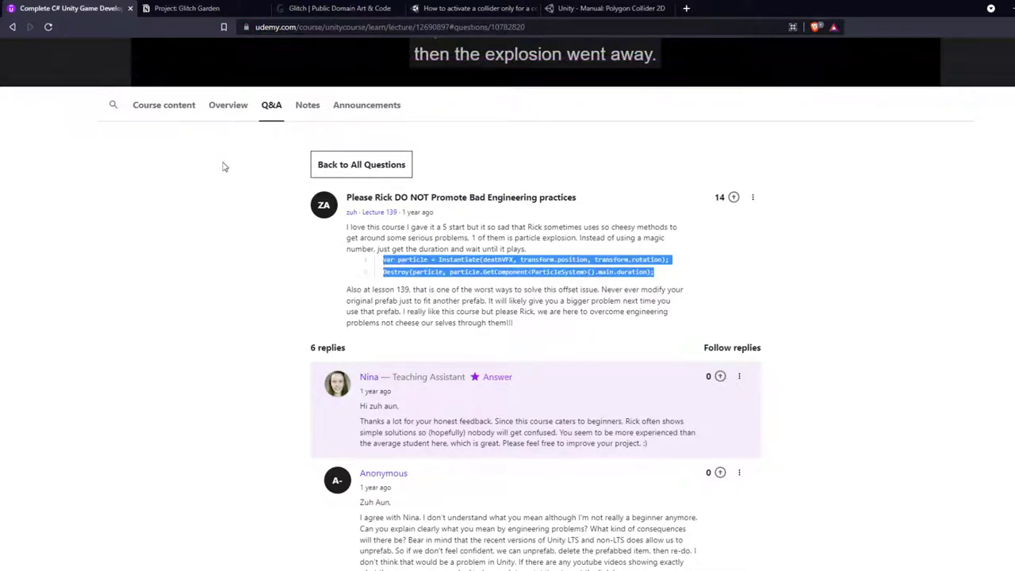
pyautogui.hotkey('ctrl', 'c')
pyautogui.click(188, 8)
pyautogui.hotkey('ctrl', 'v')
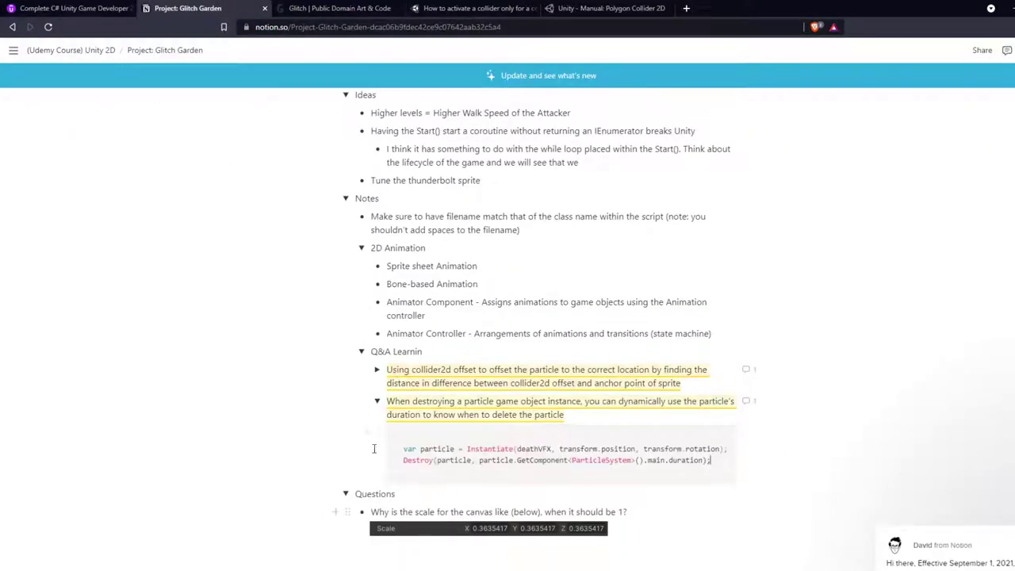
# Collapse the particle-duration toggle, add an empty toggle, and return to Udemy's question list
pyautogui.click(377, 404)
pyautogui.click(616, 418)
pyautogui.press('Return')
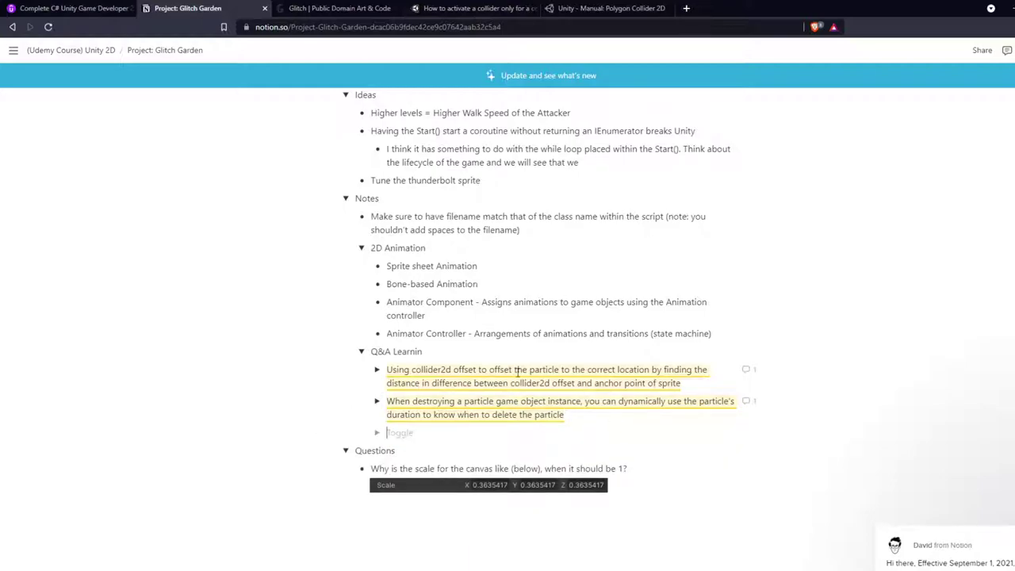
pyautogui.click(80, 8)
pyautogui.scroll(-1, 368, 242)
pyautogui.scroll(-3, 368, 246)
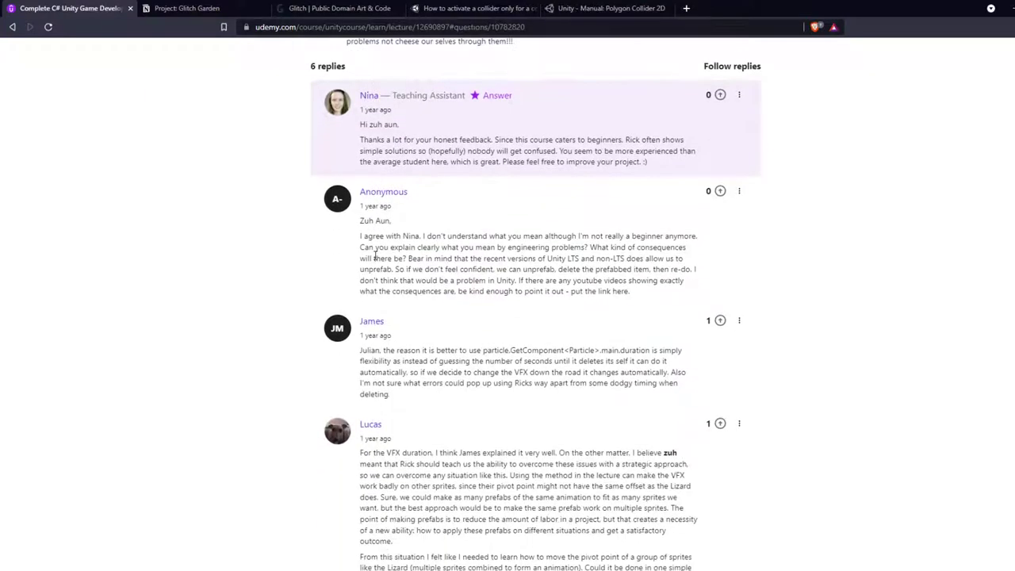
pyautogui.scroll(5, 374, 256)
pyautogui.click(363, 220)
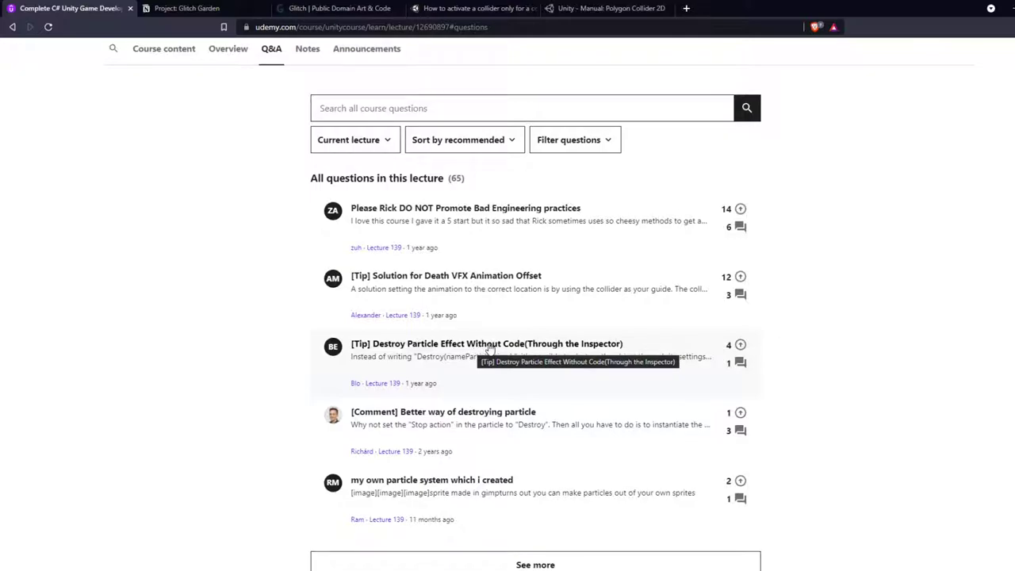
# Read the '[Tip] Destroy Particle Effect Without Code' question and copy its web address
pyautogui.click(573, 344)
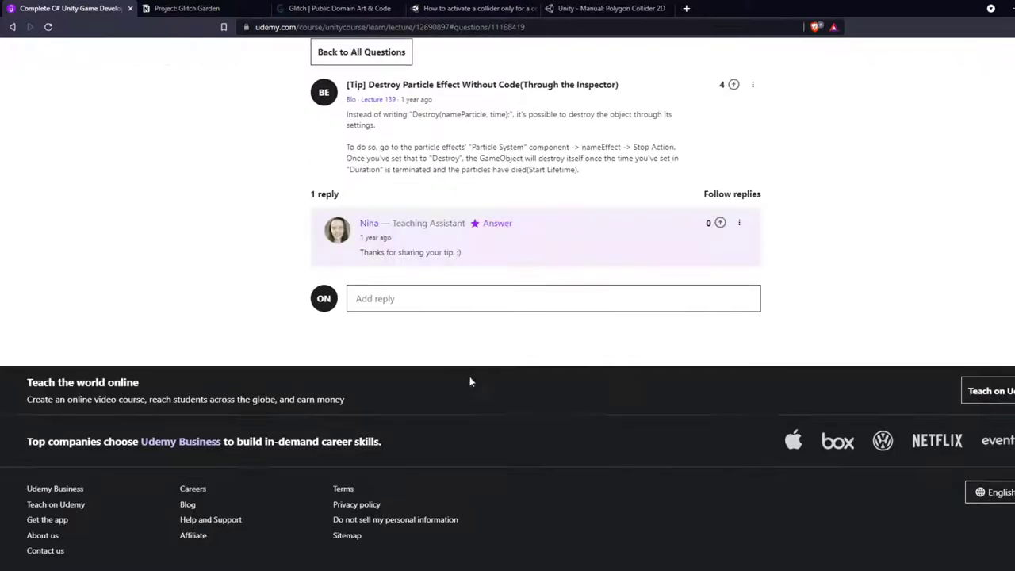
pyautogui.scroll(3, 442, 353)
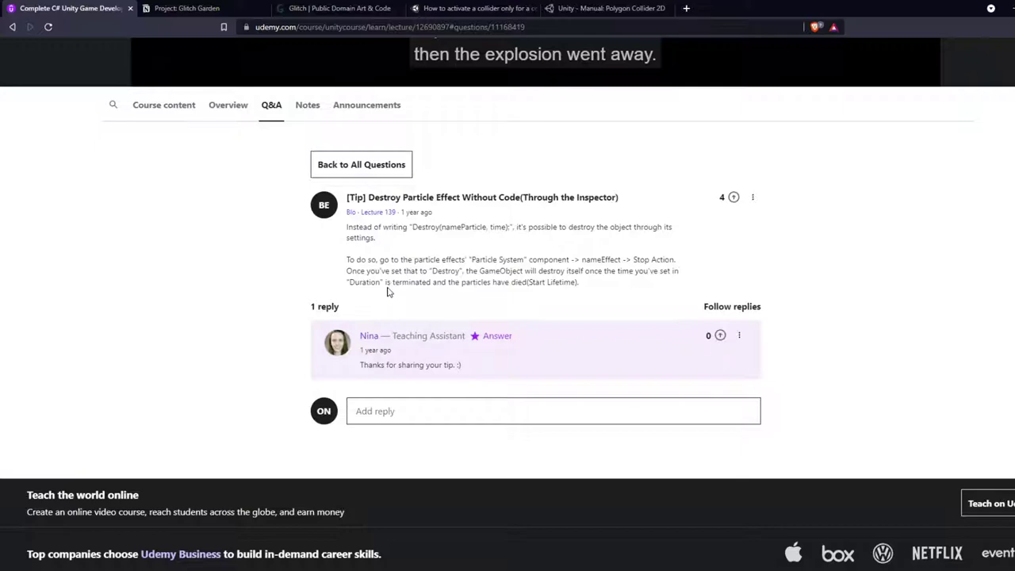
pyautogui.moveTo(429, 279); pyautogui.dragTo(538, 283)
pyautogui.click(601, 294)
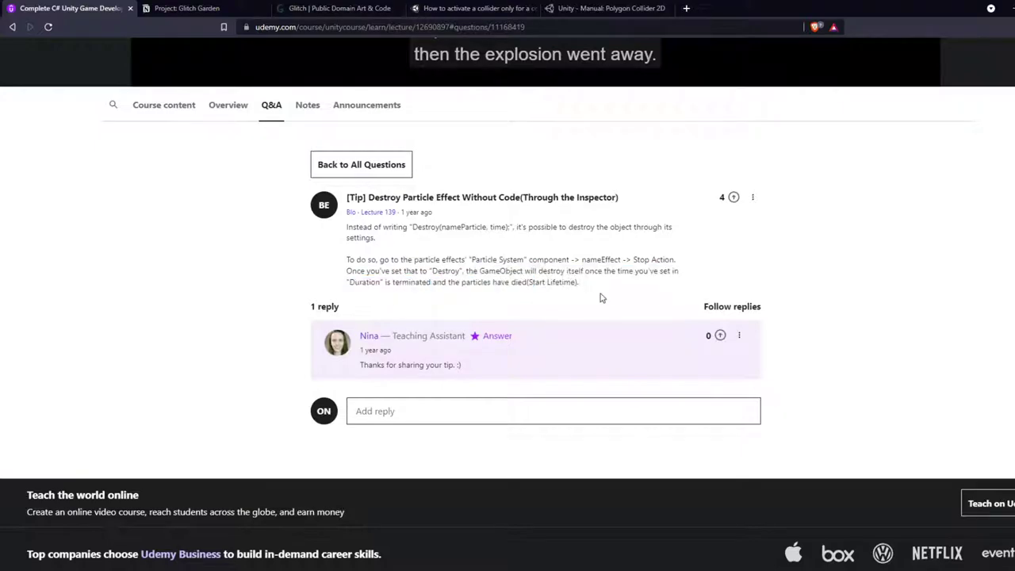
pyautogui.click(397, 29)
pyautogui.click(208, 8)
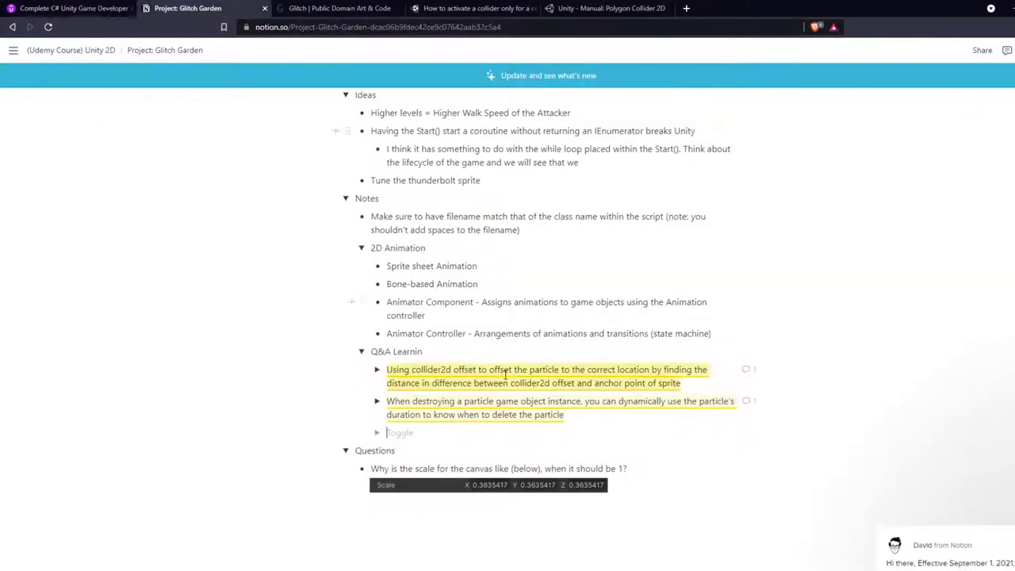
# Add a 'Link: Deleting particle through inspector (no code)' bullet inside the particle-duration toggle
pyautogui.click(377, 401)
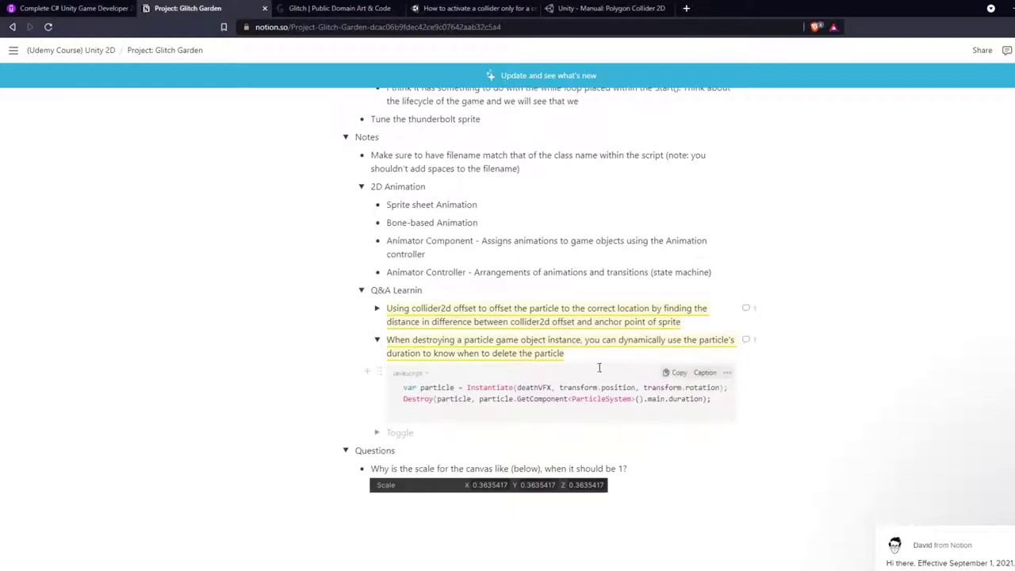
pyautogui.press('Return')
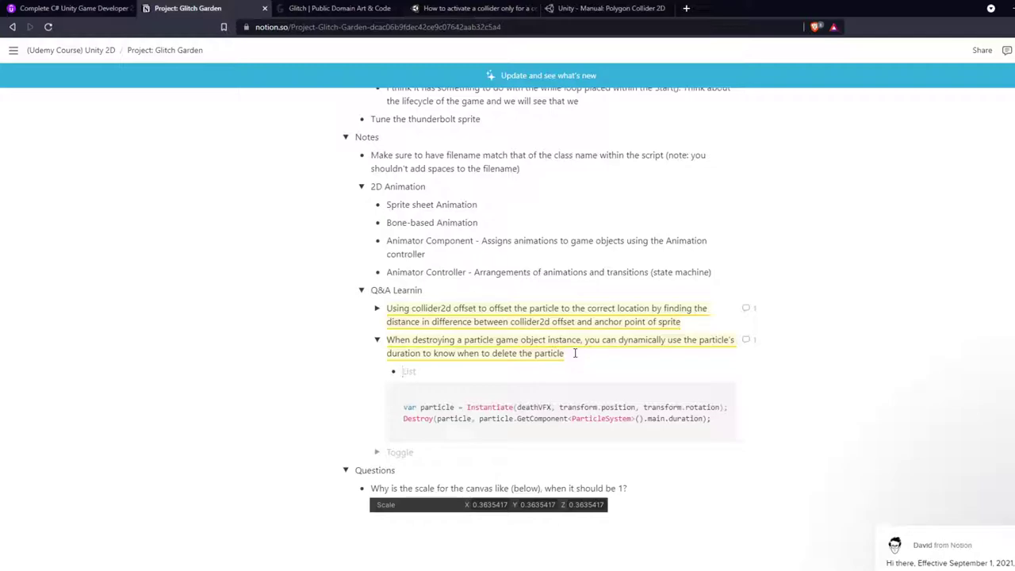
pyautogui.write('>')
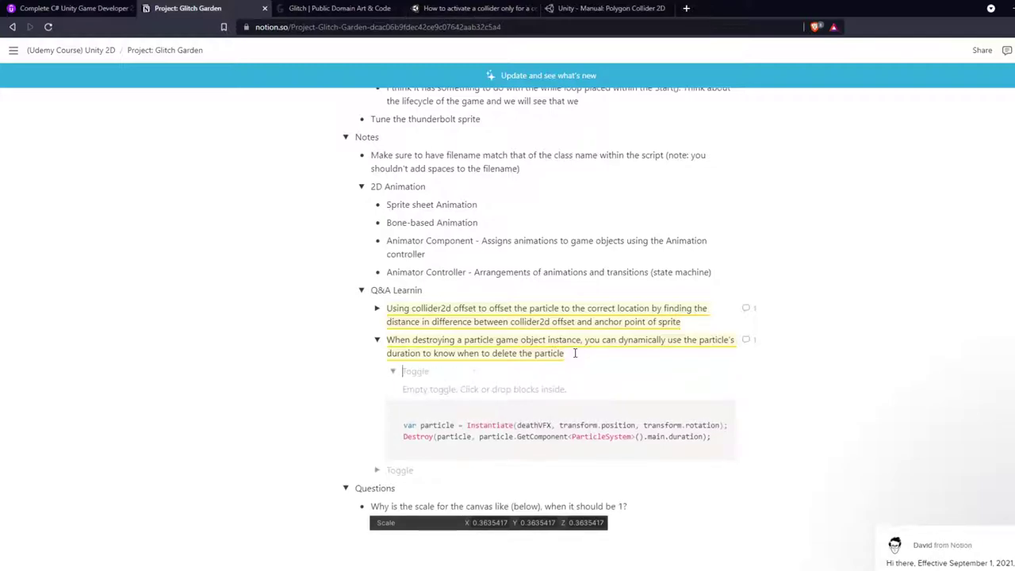
pyautogui.hotkey('ctrl', 'z')
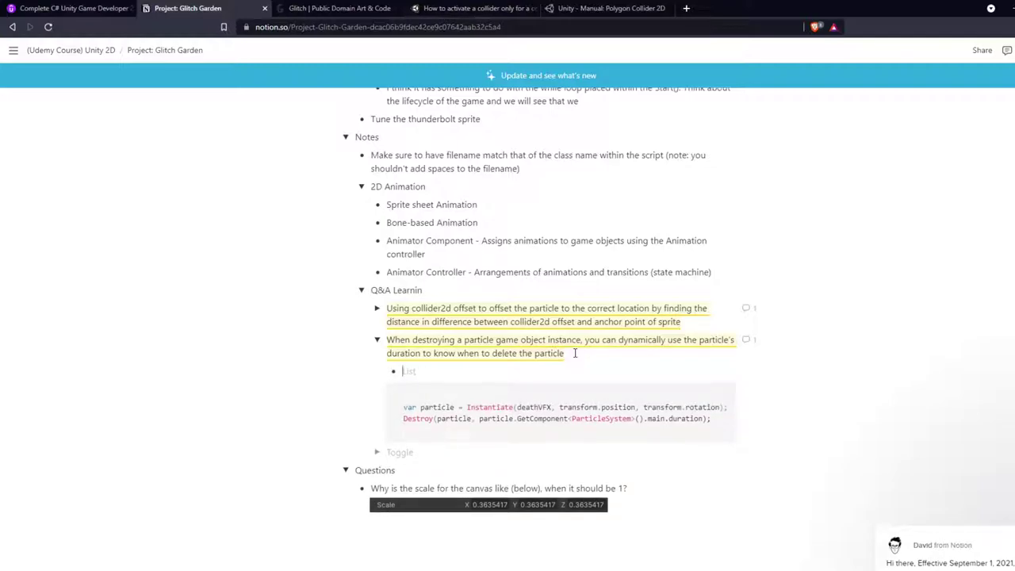
pyautogui.write('Link: Deleting particle through')
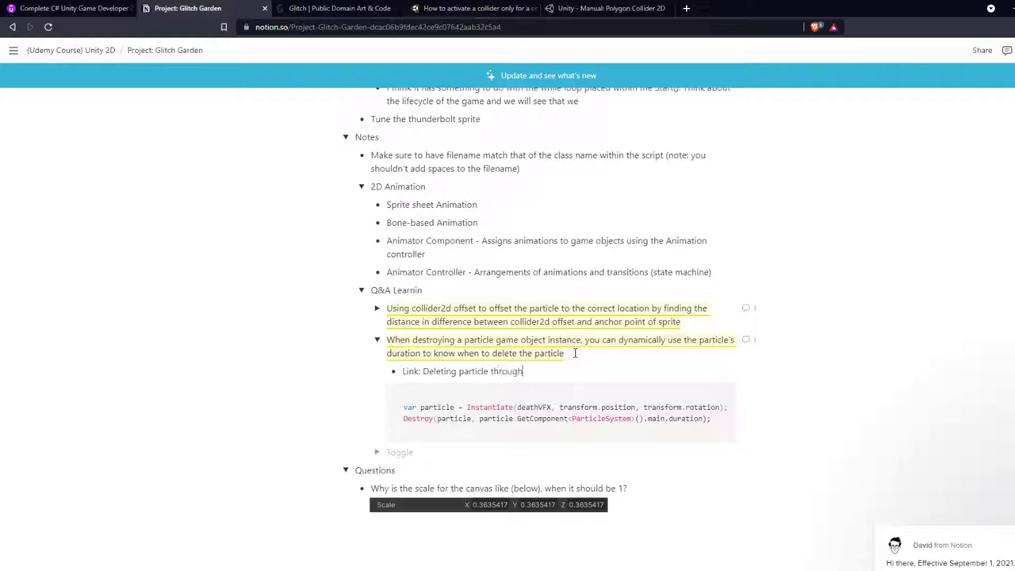
pyautogui.write(' inspector (no code')
# Hyperlink that bullet to the copied Udemy tip address and collapse the toggle
pyautogui.tripleClick(527, 371)
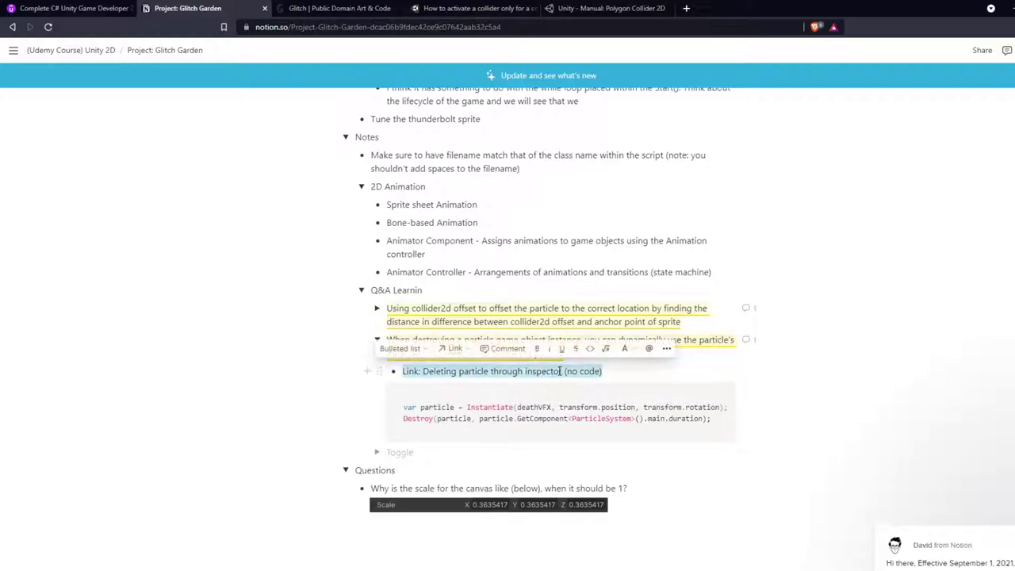
pyautogui.click(512, 348)
pyautogui.hotkey('ctrl', 'v')
pyautogui.press('Return')
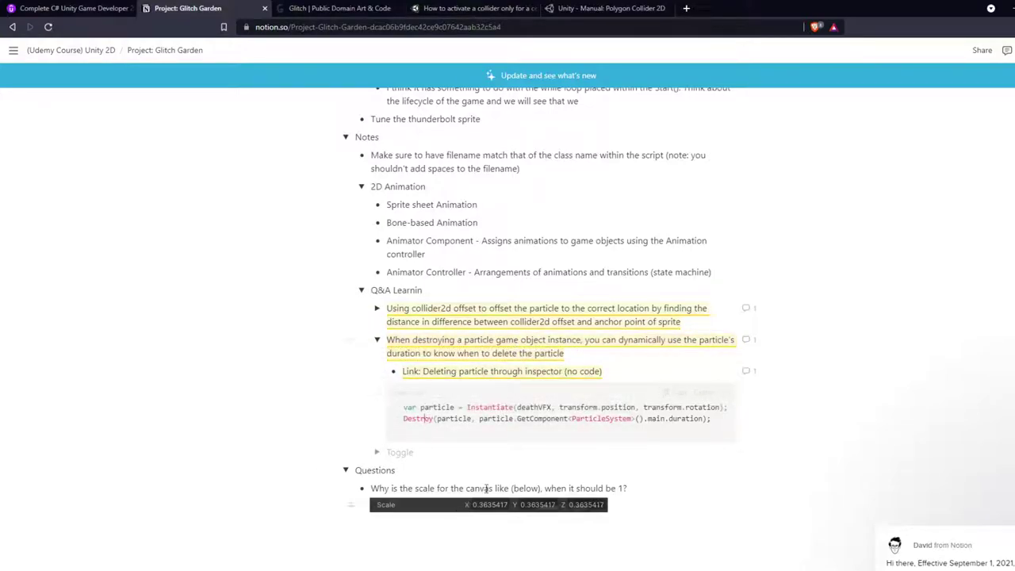
pyautogui.click(377, 340)
pyautogui.click(533, 387)
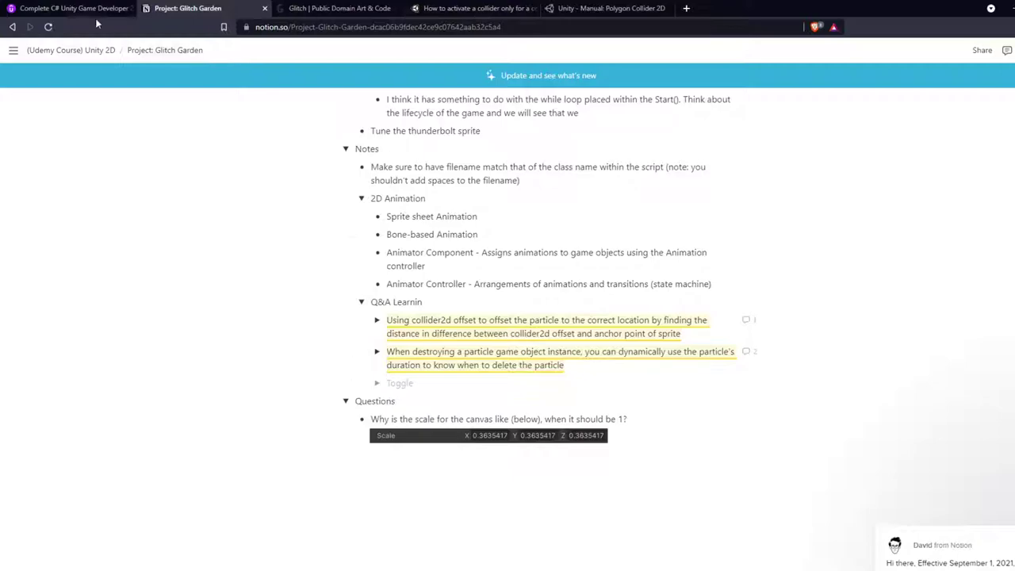
pyautogui.click(72, 8)
# Load more lecture questions and read the 'my own particle system which I created' post
pyautogui.click(333, 164)
pyautogui.scroll(-2, 452, 302)
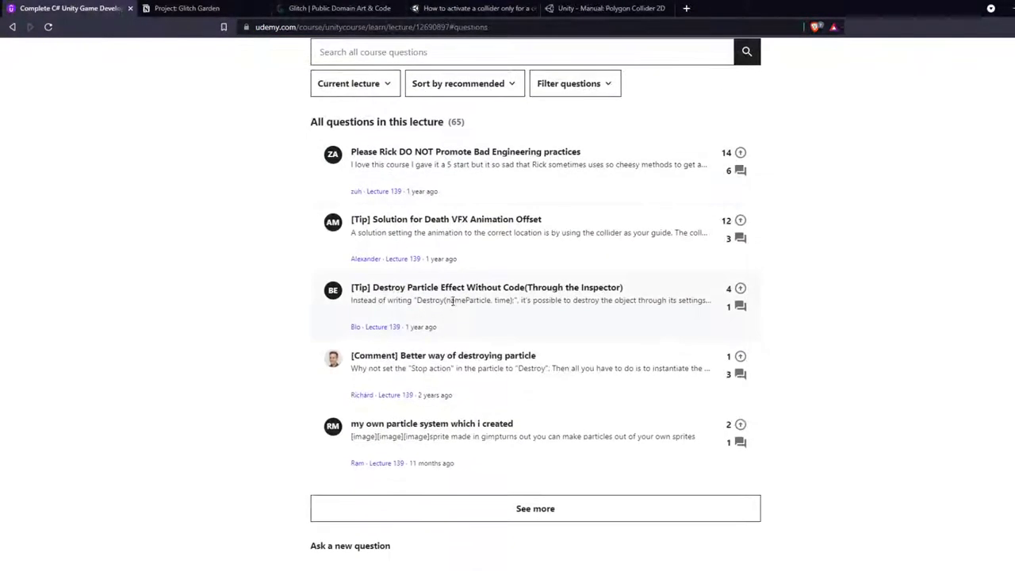
pyautogui.click(504, 500)
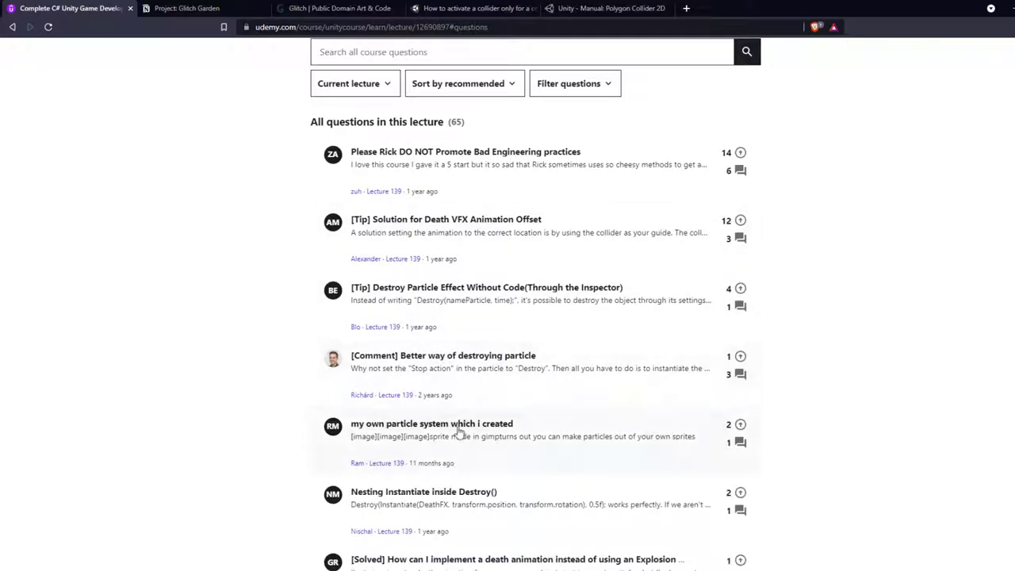
pyautogui.click(488, 424)
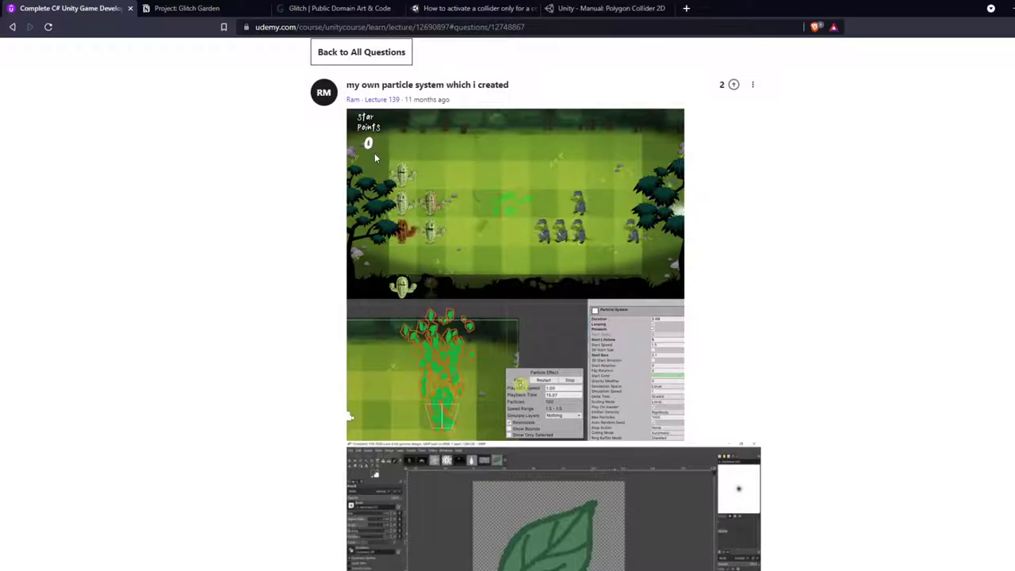
pyautogui.scroll(1, 574, 238)
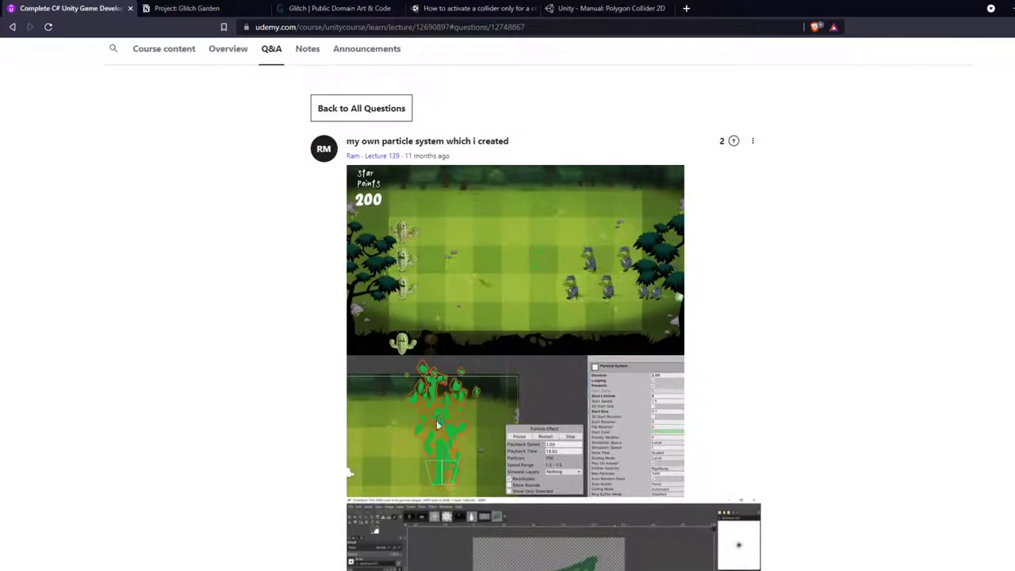
pyautogui.scroll(-3, 460, 448)
pyautogui.scroll(-1, 458, 406)
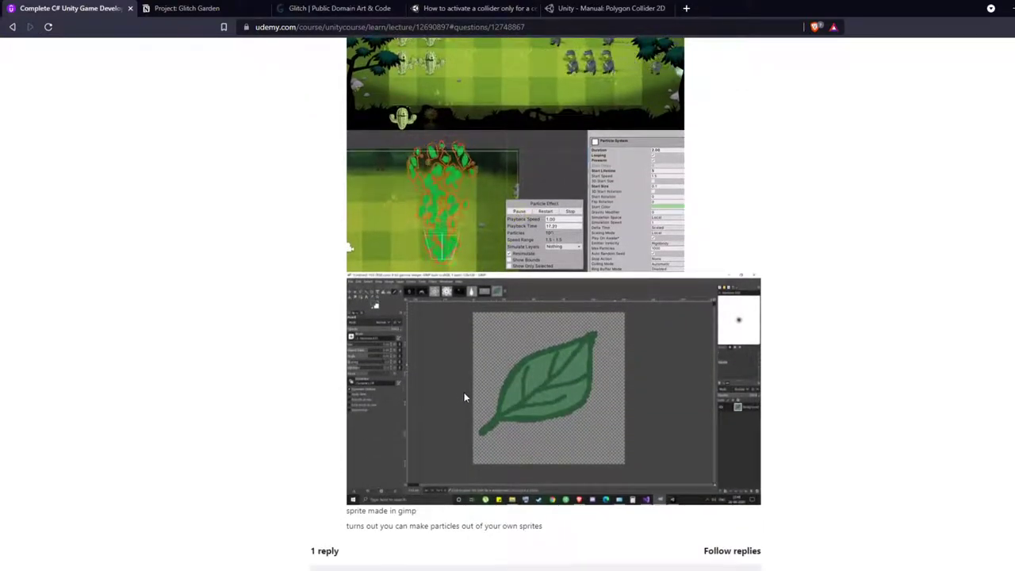
pyautogui.scroll(-2, 464, 396)
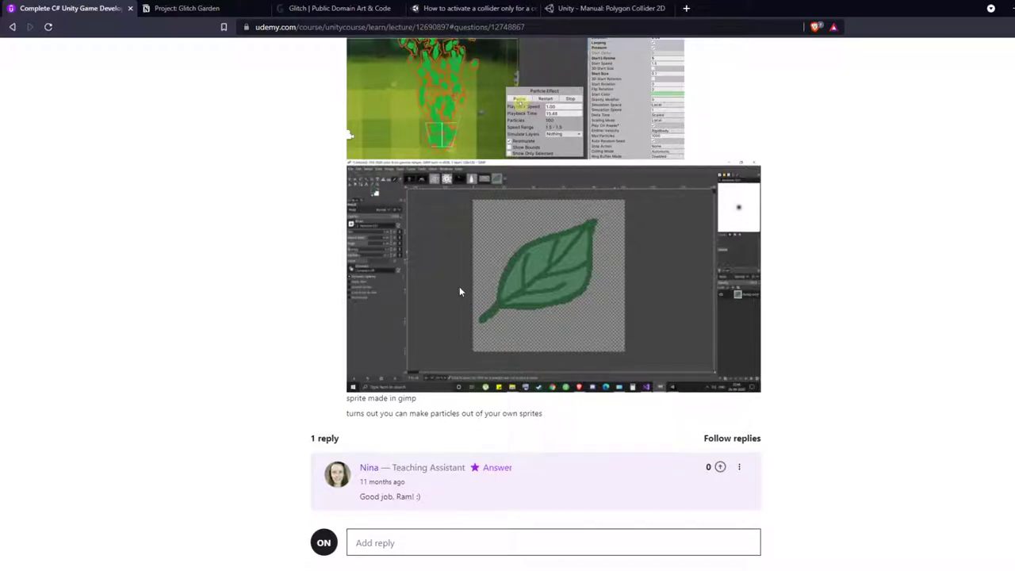
pyautogui.scroll(2, 444, 286)
pyautogui.scroll(2, 431, 282)
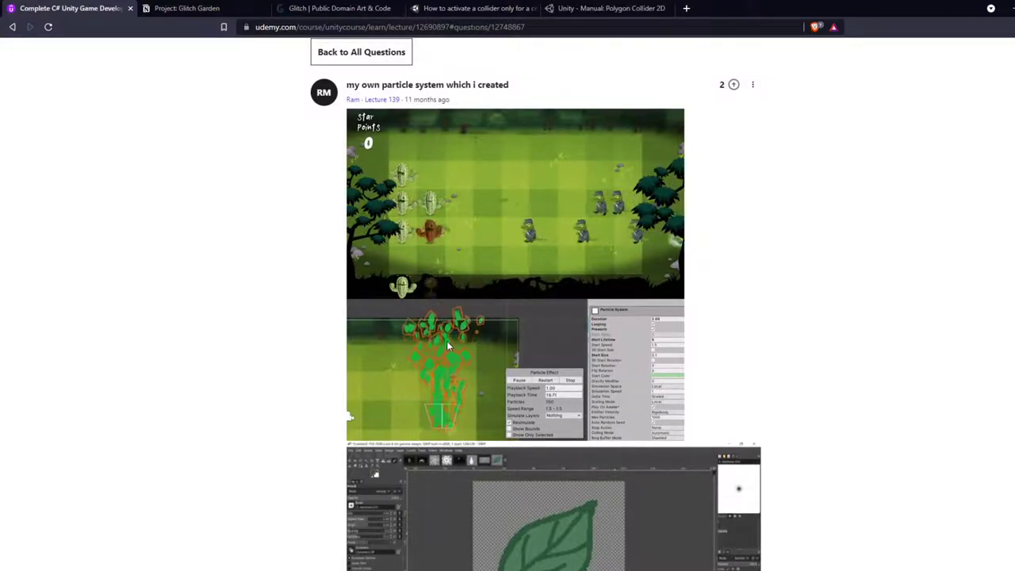
pyautogui.scroll(3, 243, 125)
# Return to all questions and open 'Nesting Instantiate inside Destroy()'
pyautogui.click(331, 169)
pyautogui.scroll(-4, 357, 199)
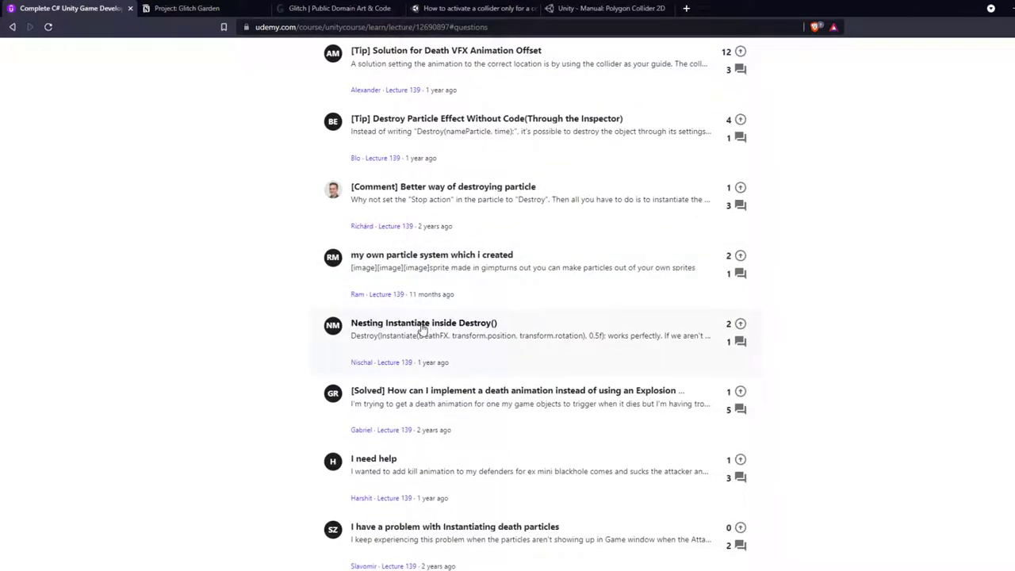
pyautogui.click(423, 326)
pyautogui.scroll(1, 396, 229)
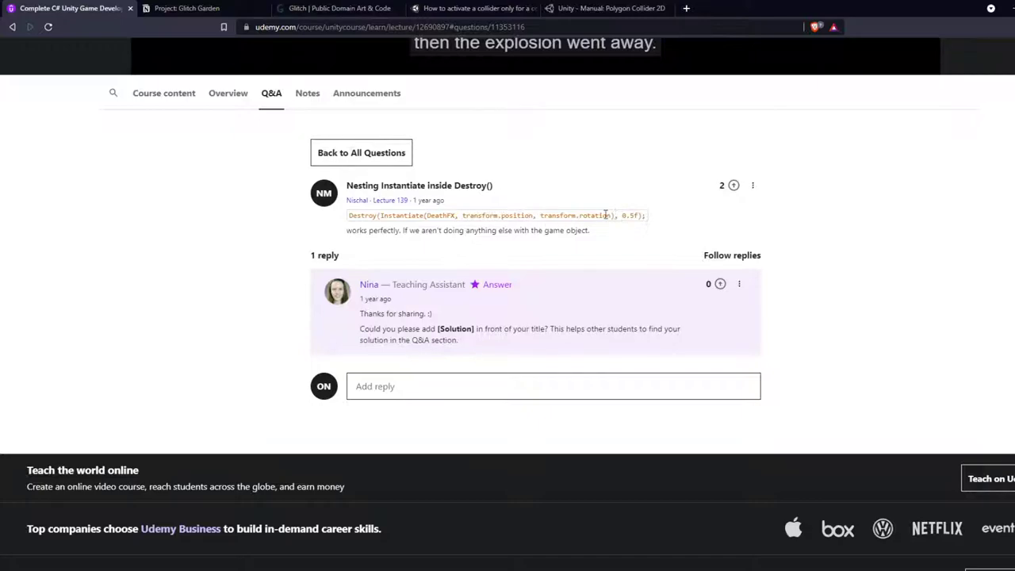
# Study the post's Destroy(Instantiate(…), 0.5f) line, then bring up Health.cs in VS Code
pyautogui.moveTo(615, 215); pyautogui.dragTo(380, 215)
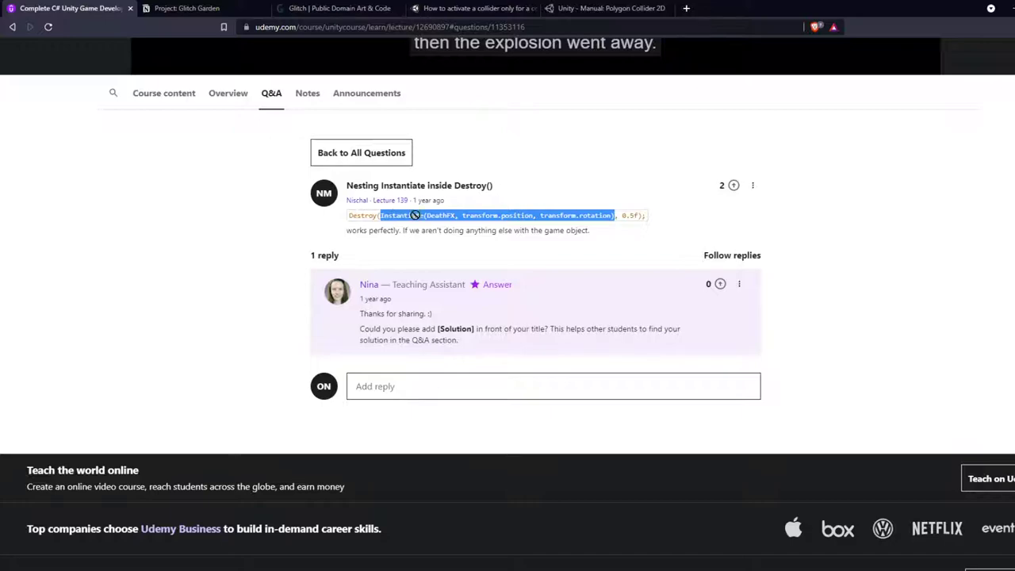
pyautogui.click(607, 219)
pyautogui.moveTo(382, 215); pyautogui.dragTo(603, 228)
pyautogui.click(601, 214)
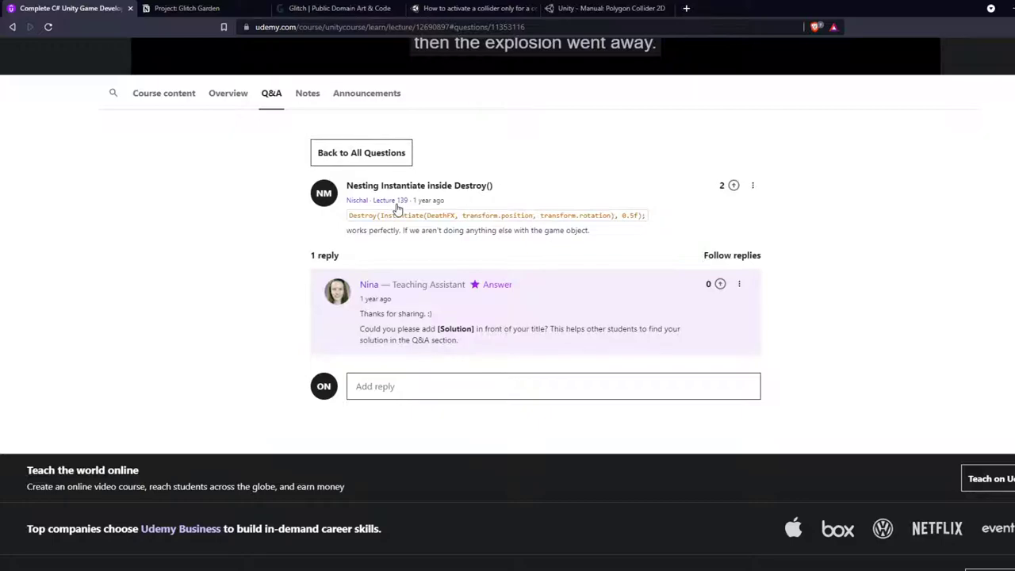
pyautogui.moveTo(381, 215); pyautogui.dragTo(589, 226)
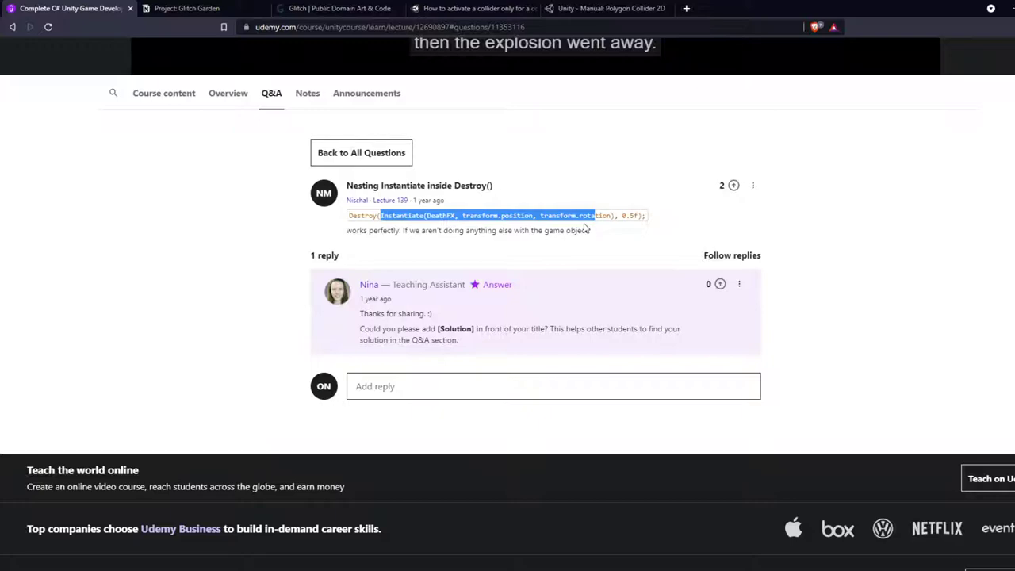
pyautogui.click(490, 214)
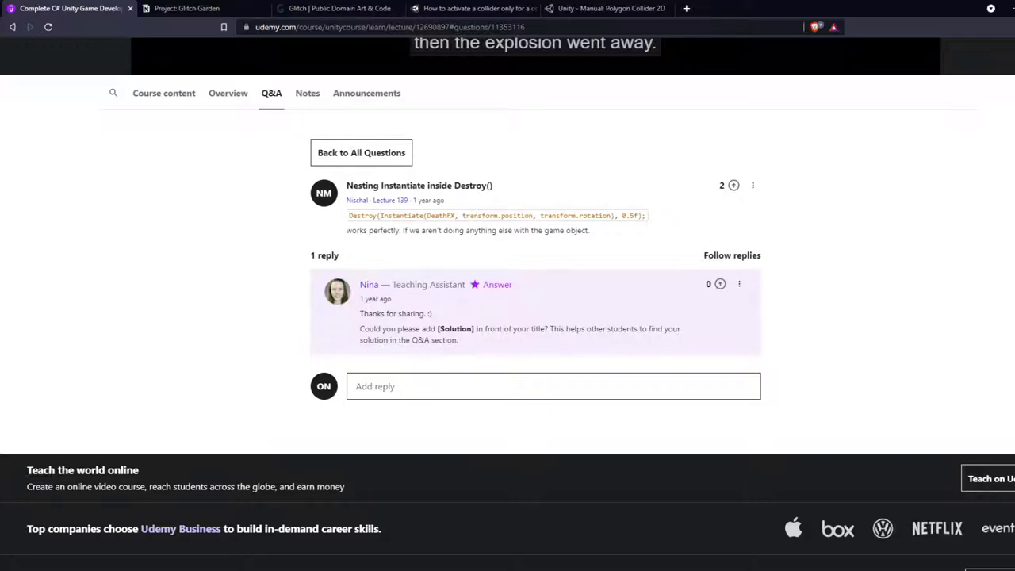
pyautogui.hotkey('alt', 'Tab')
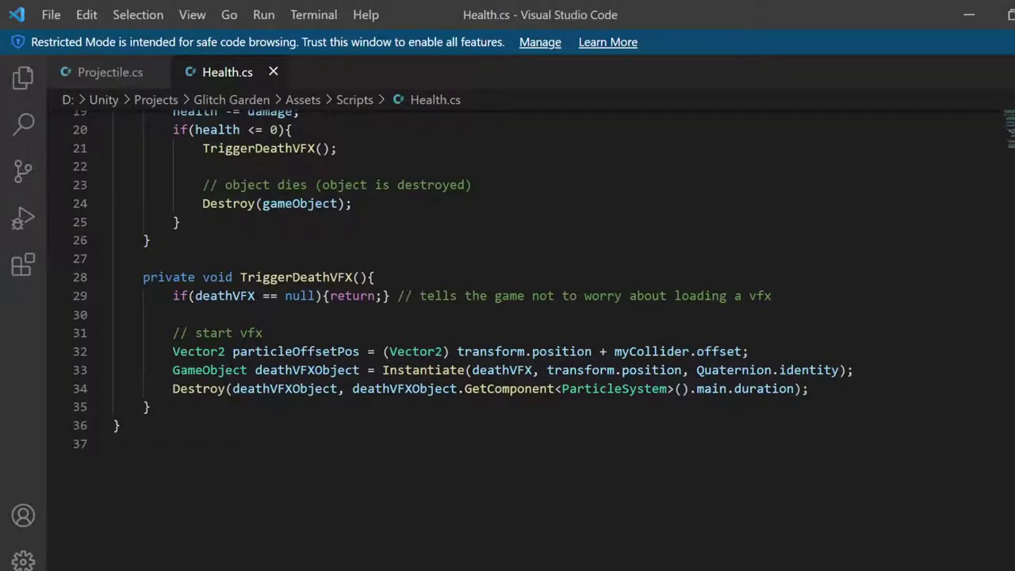
# Examine Health.cs lines 33–34: the deathVFXObject Instantiate assignment and the Destroy duration expression
pyautogui.moveTo(173, 370); pyautogui.dragTo(535, 369)
pyautogui.click(359, 389)
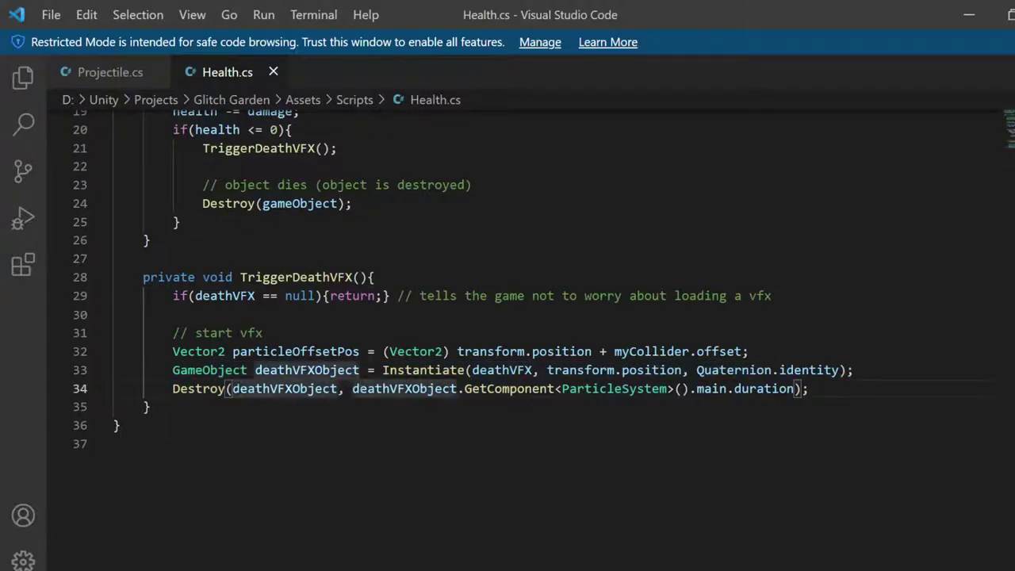
pyautogui.click(254, 389)
pyautogui.moveTo(382, 389); pyautogui.dragTo(559, 388)
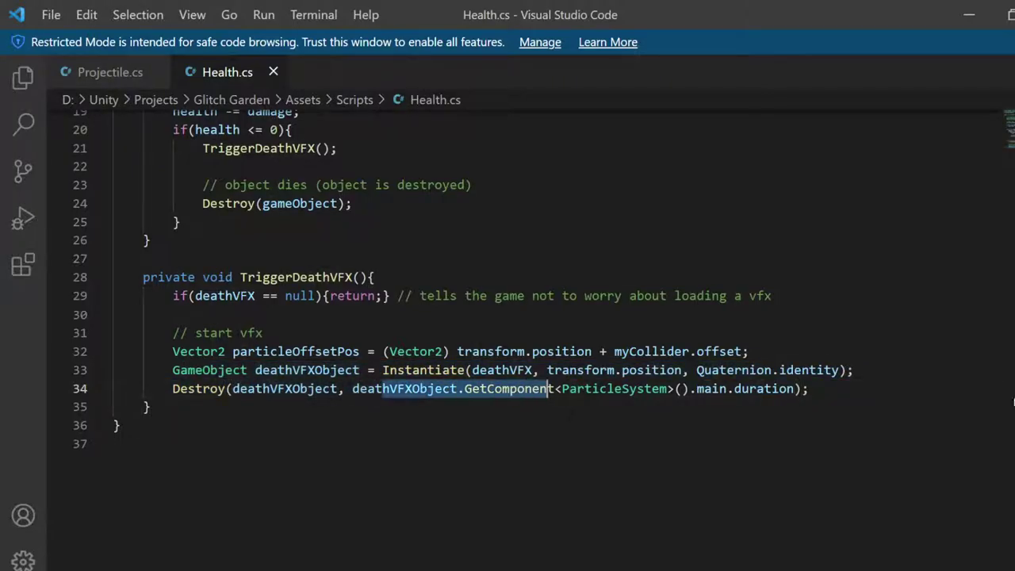
pyautogui.click(684, 389)
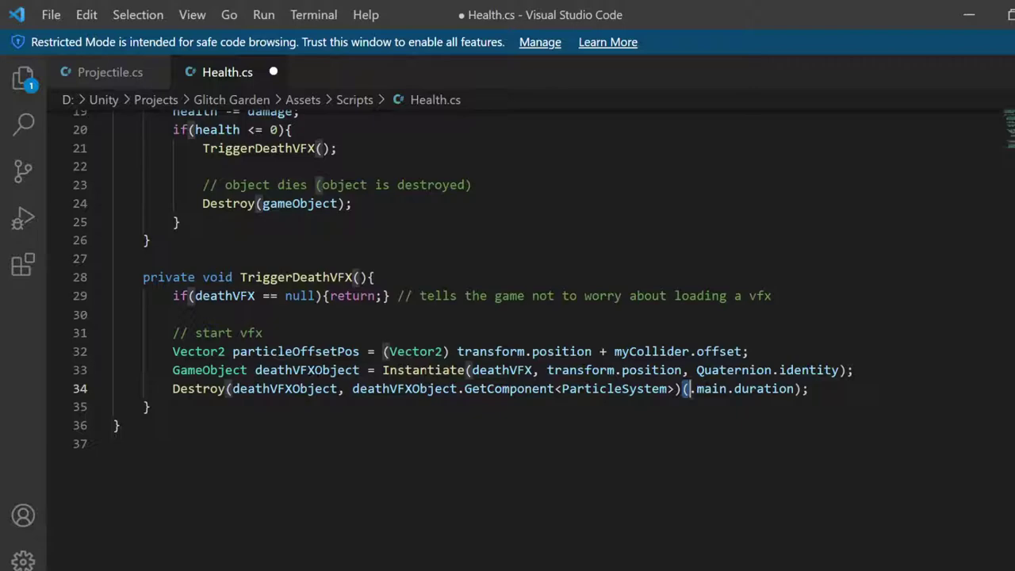
pyautogui.moveTo(382, 370); pyautogui.dragTo(847, 370)
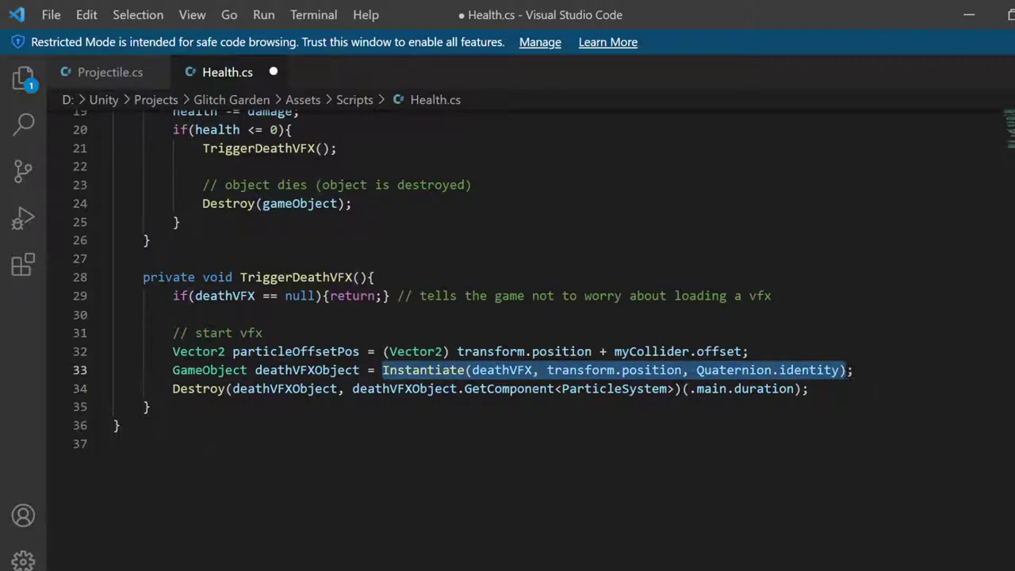
pyautogui.moveTo(352, 389); pyautogui.dragTo(803, 389)
pyautogui.click(148, 407)
pyautogui.click(302, 370)
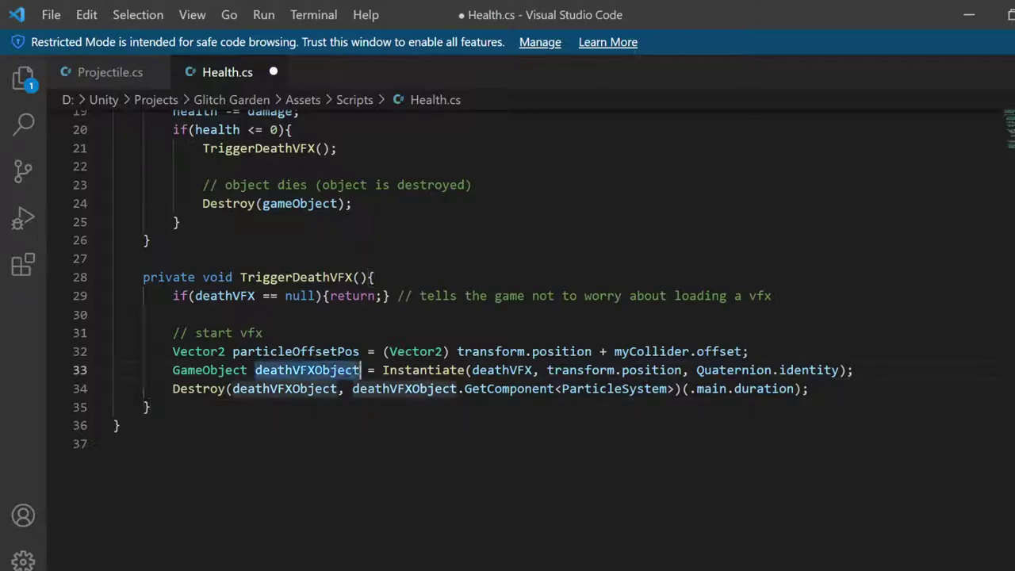
pyautogui.moveTo(374, 370); pyautogui.dragTo(841, 370)
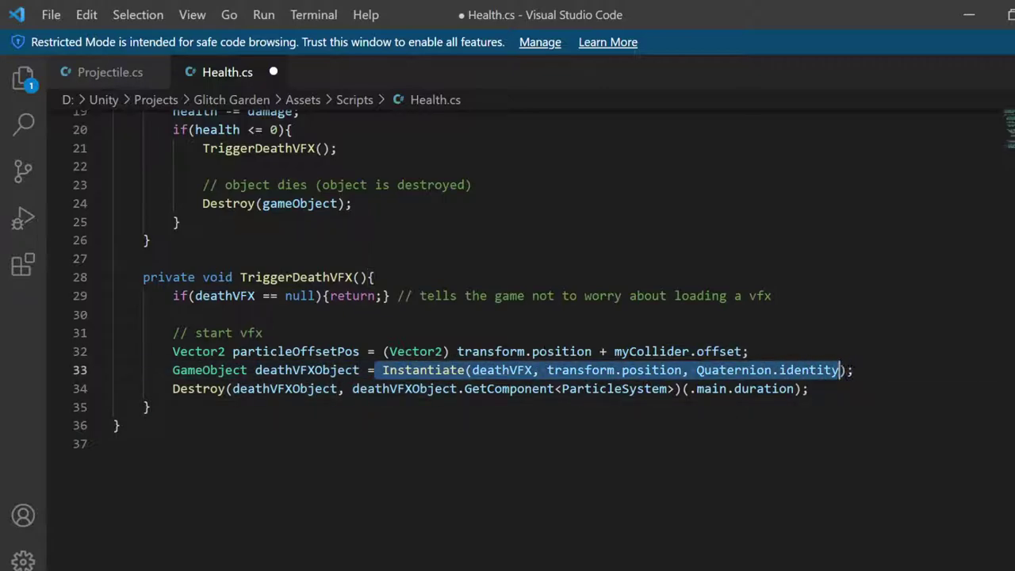
pyautogui.moveTo(233, 388); pyautogui.dragTo(338, 389)
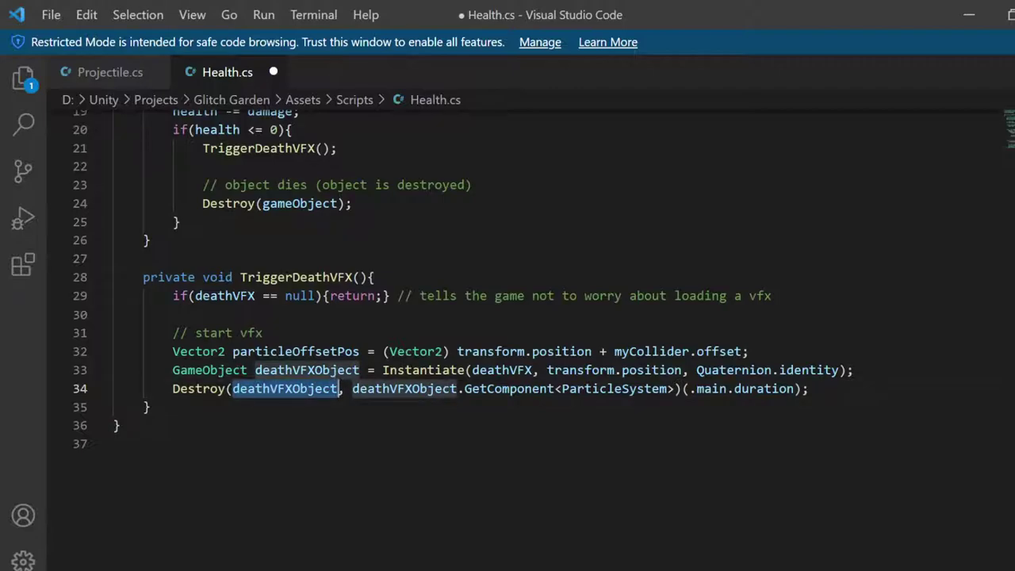
pyautogui.hotkey('alt', 'Tab')
pyautogui.click(354, 155)
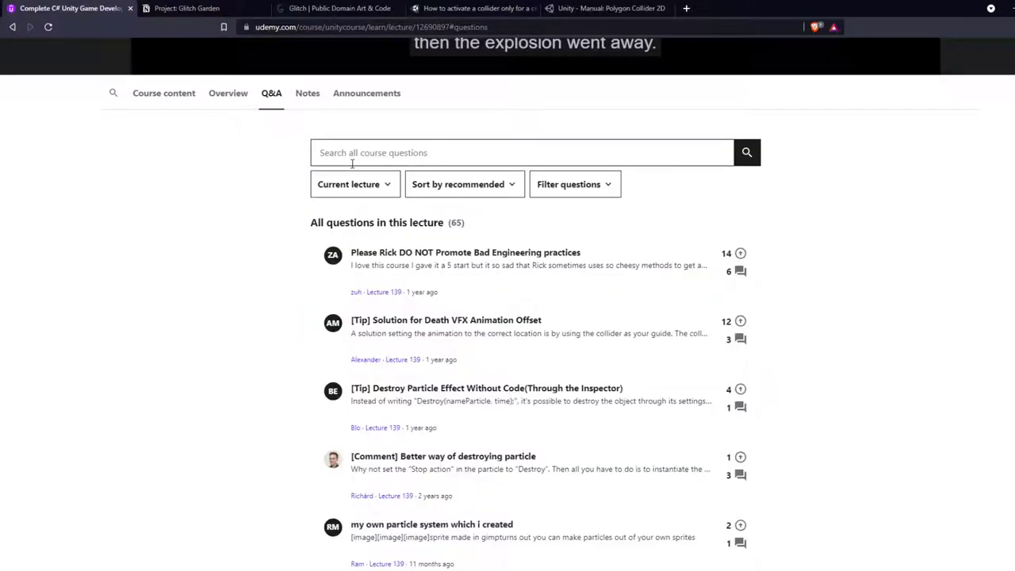
pyautogui.scroll(-5, 420, 309)
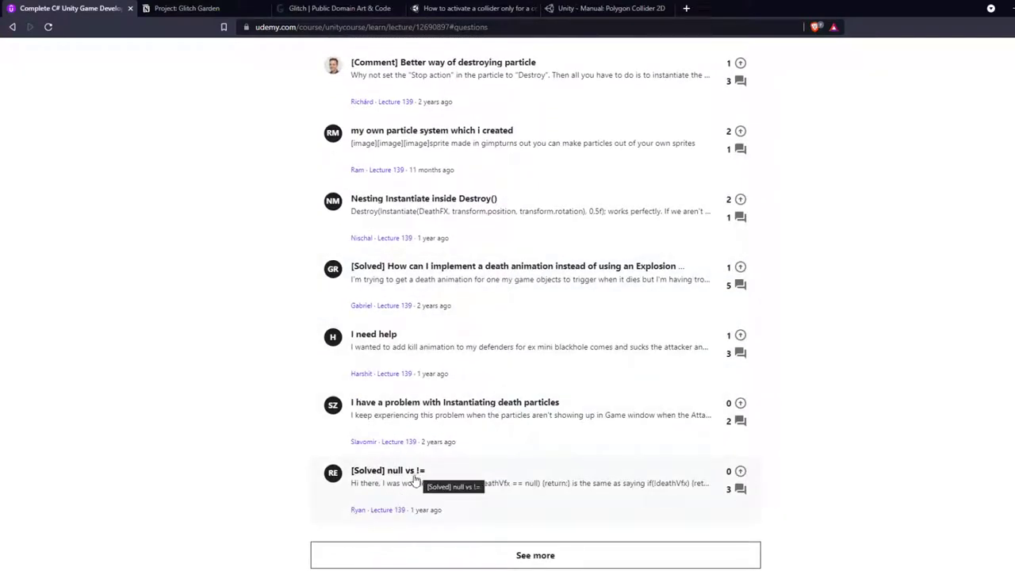
pyautogui.click(414, 476)
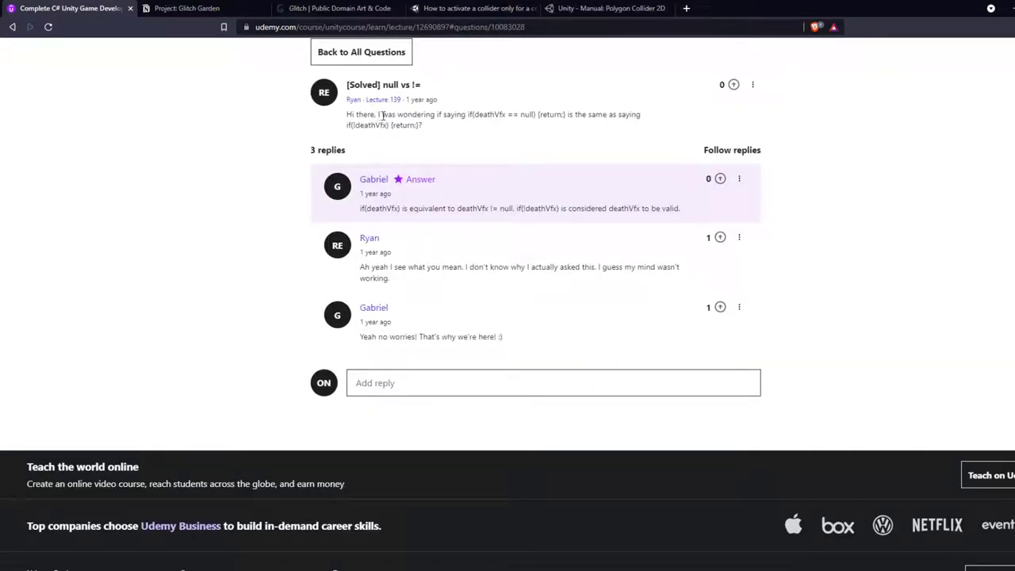
pyautogui.moveTo(382, 116); pyautogui.dragTo(499, 131)
pyautogui.click(510, 127)
pyautogui.scroll(3, 620, 221)
pyautogui.hotkey('alt', 'Left')
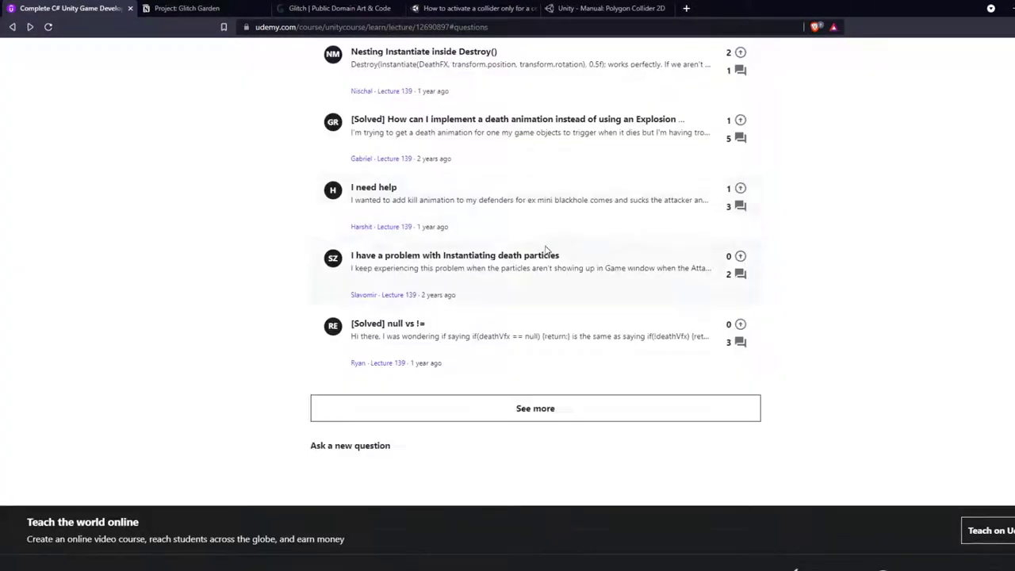
pyautogui.scroll(10, 546, 250)
# Advance to lecture 140 Click To Spawn Defenders and watch until pausing at the 1:04 challenge
pyautogui.click(1006, 262)
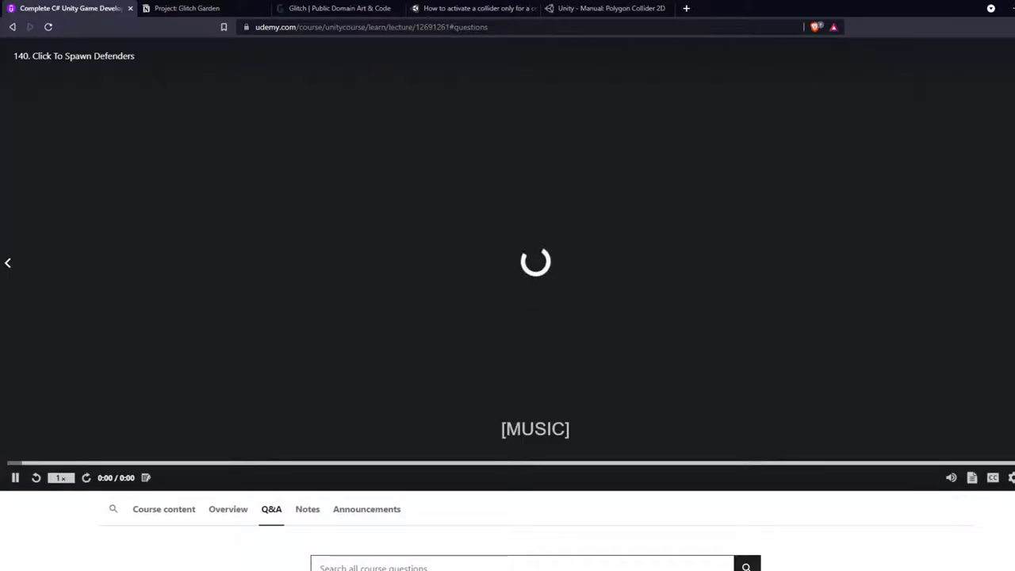
pyautogui.scroll(1, 441, 258)
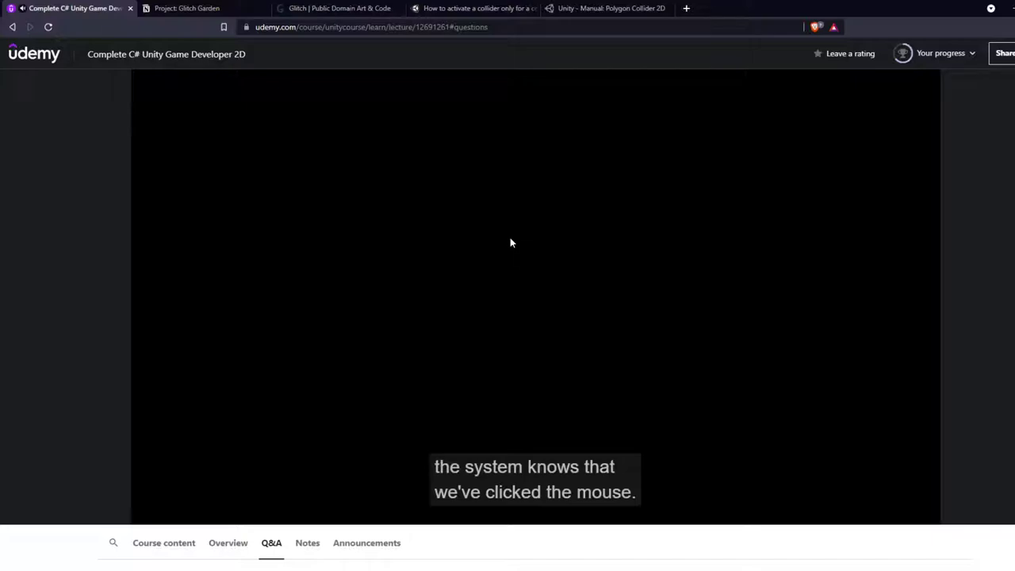
pyautogui.click(508, 238)
pyautogui.scroll(-5, 537, 307)
pyautogui.scroll(5, 537, 307)
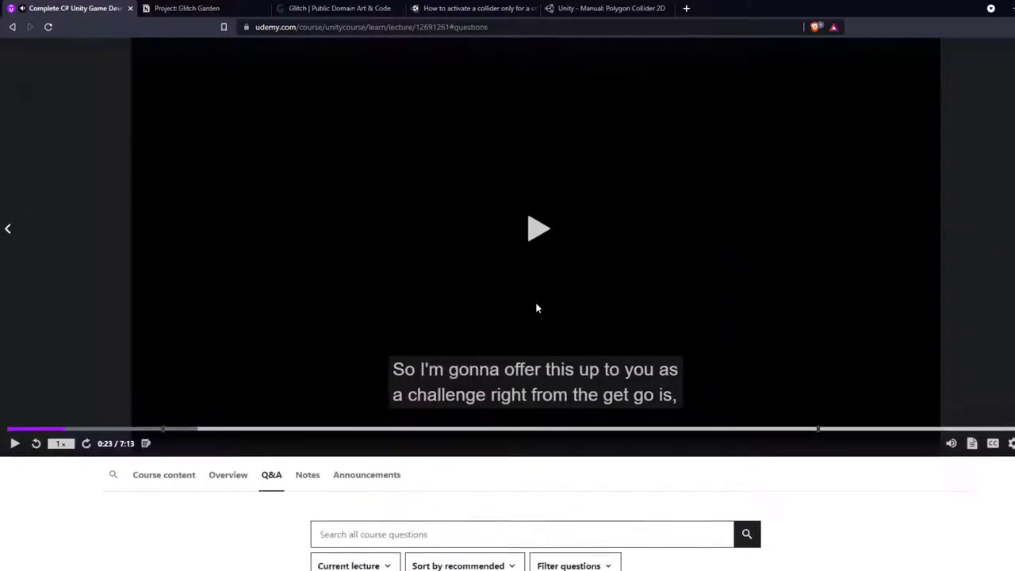
pyautogui.click(527, 289)
pyautogui.scroll(1, 516, 286)
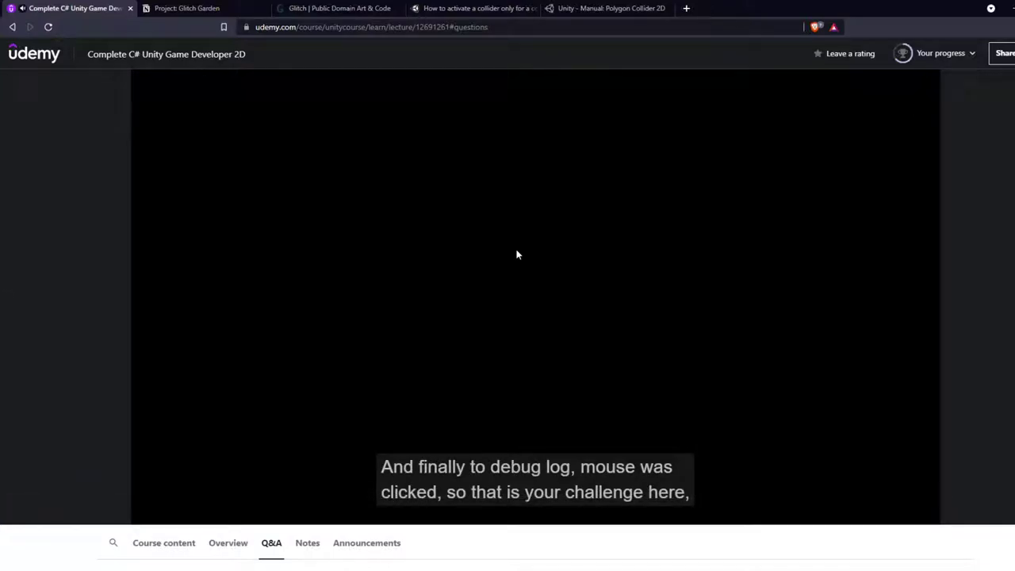
pyautogui.moveTo(517, 252)
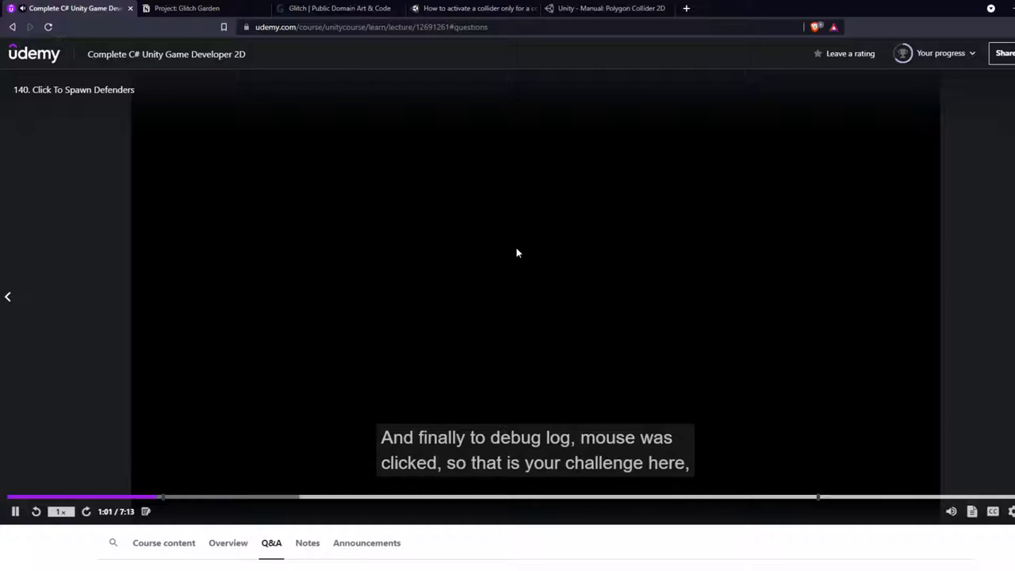
pyautogui.click(482, 273)
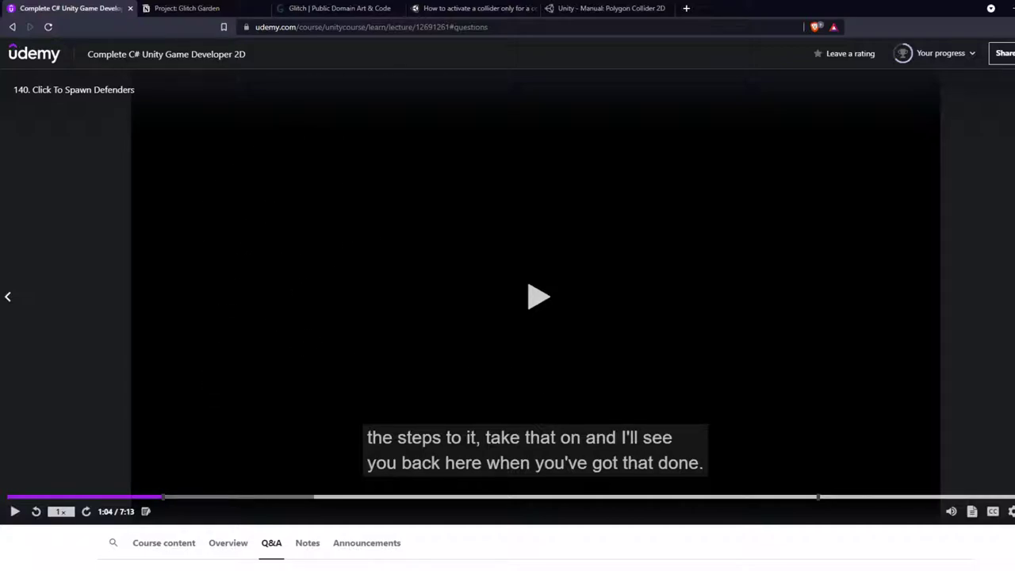
pyautogui.hotkey('alt', 'Tab')
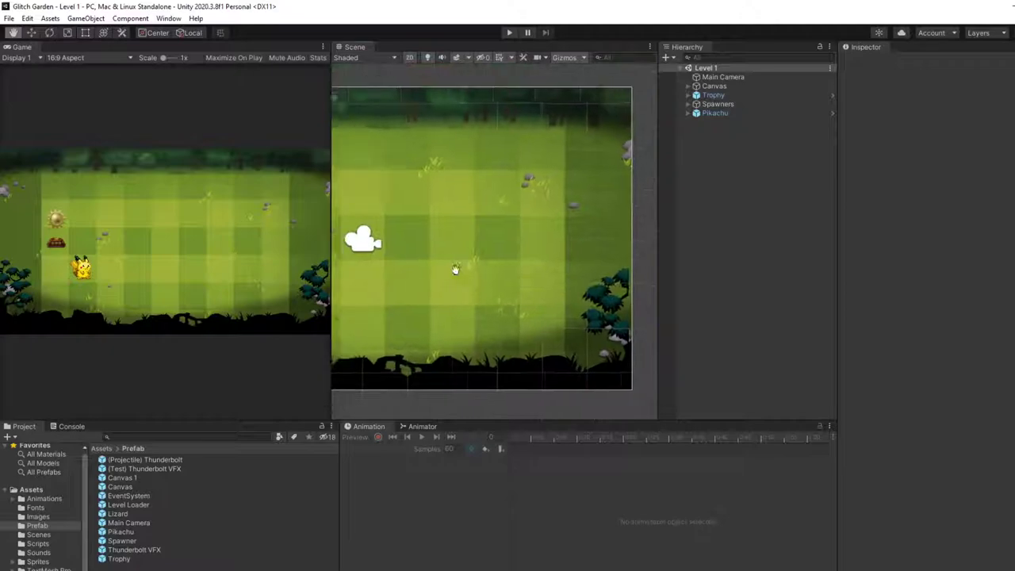
# Frame the play field in the Scene view and bring up the Hierarchy's create menu
pyautogui.scroll(-1, 515, 270)
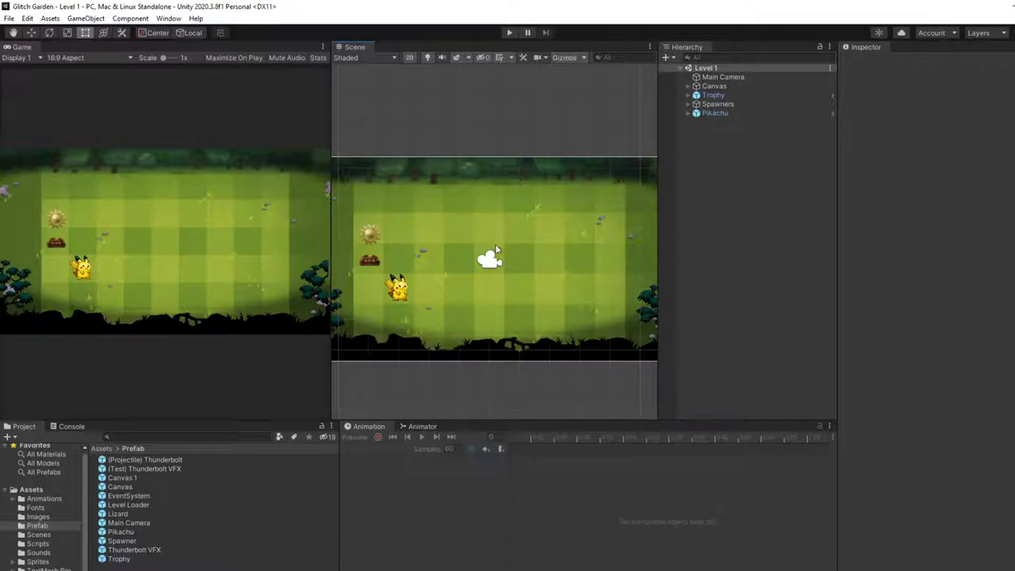
pyautogui.scroll(-2, 499, 271)
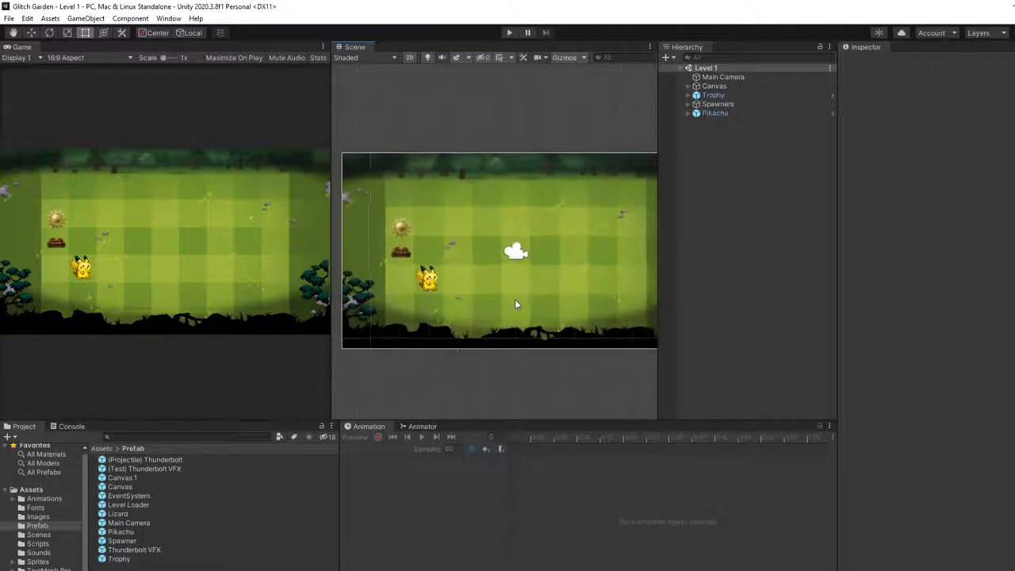
pyautogui.moveTo(501, 292); pyautogui.dragTo(489, 299, button='middle')
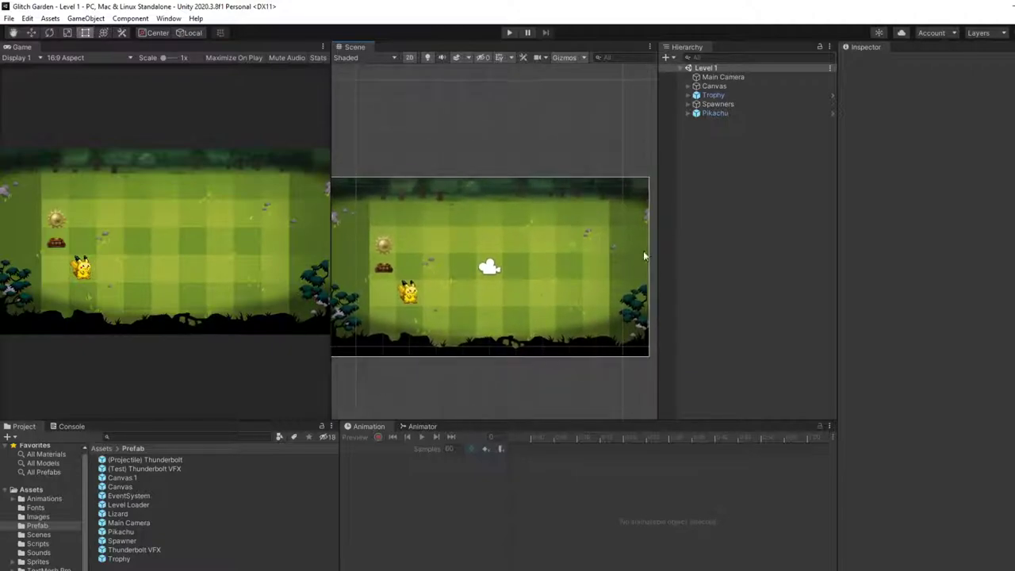
pyautogui.rightClick(720, 204)
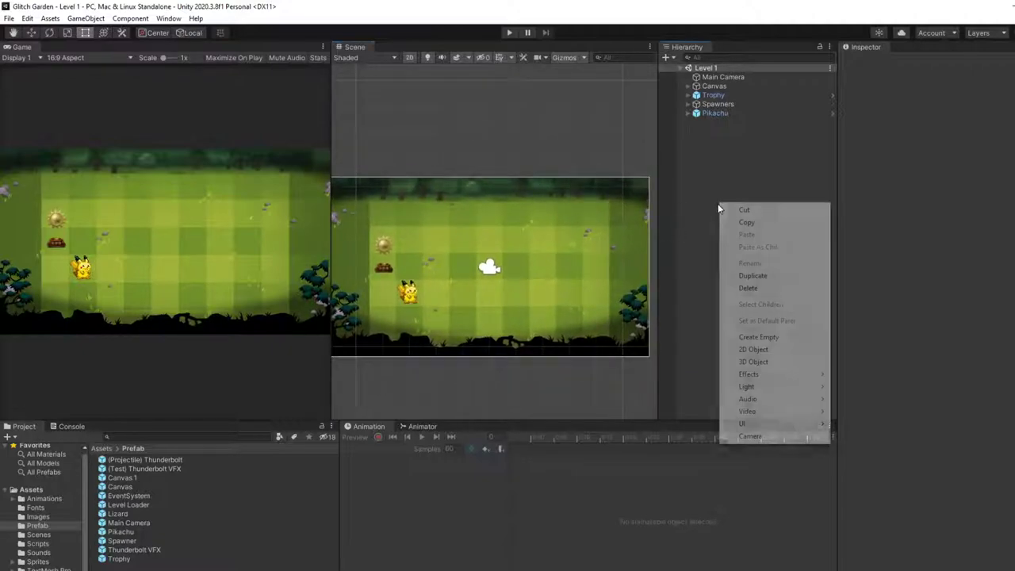
# Create an empty game object named 'Game Area'
pyautogui.click(759, 337)
pyautogui.click(909, 65)
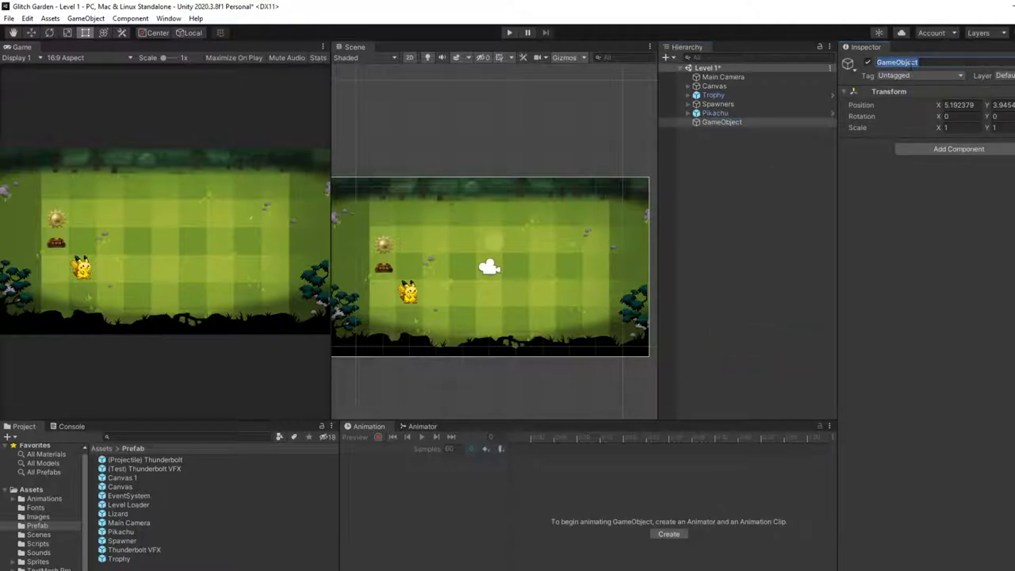
pyautogui.write('Game Area')
pyautogui.click(753, 124)
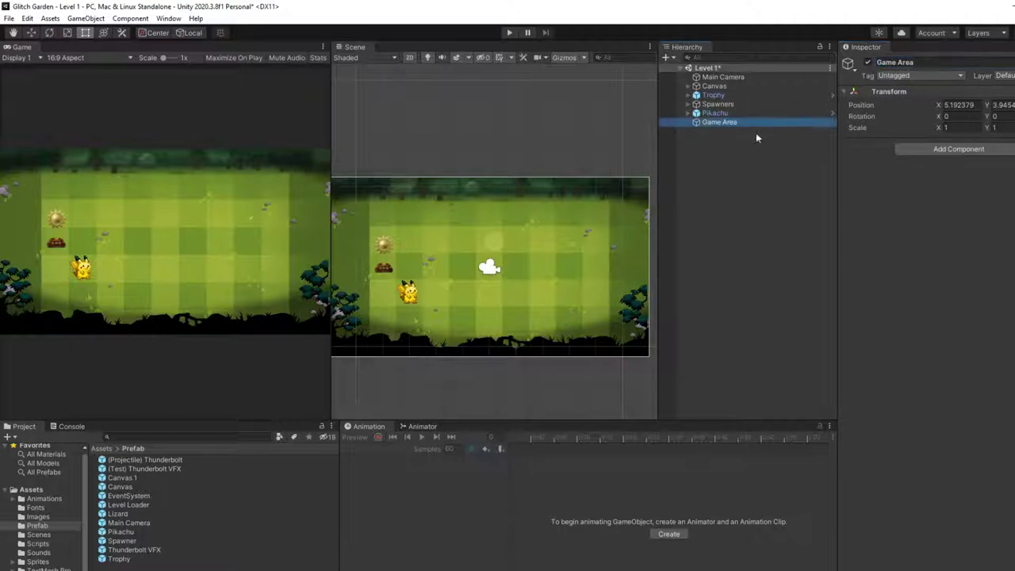
# Reset Game Area's Transform to position 0,0 and frame it in the Scene view
pyautogui.rightClick(941, 94)
pyautogui.click(956, 100)
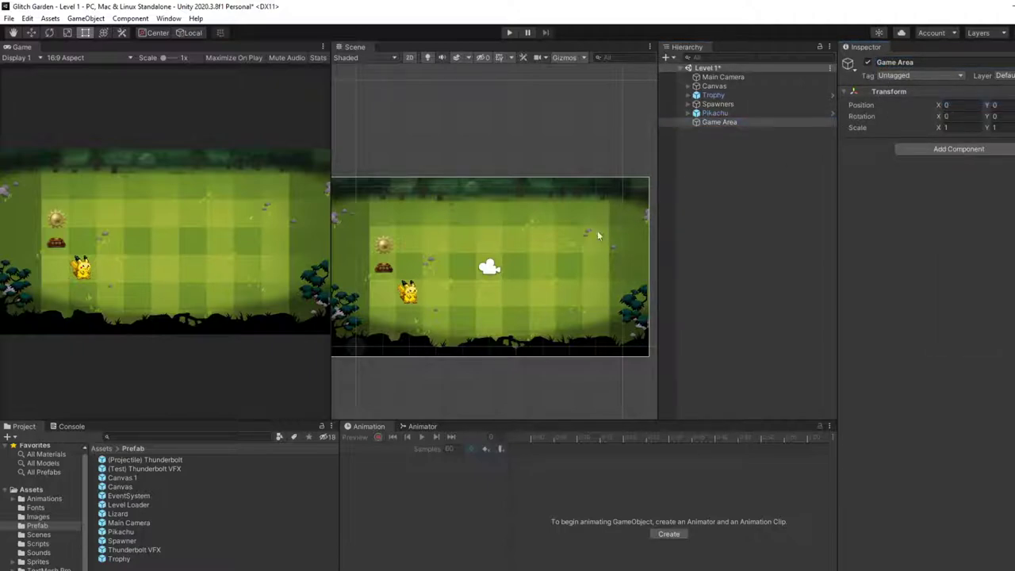
pyautogui.press('f')
pyautogui.press('w')
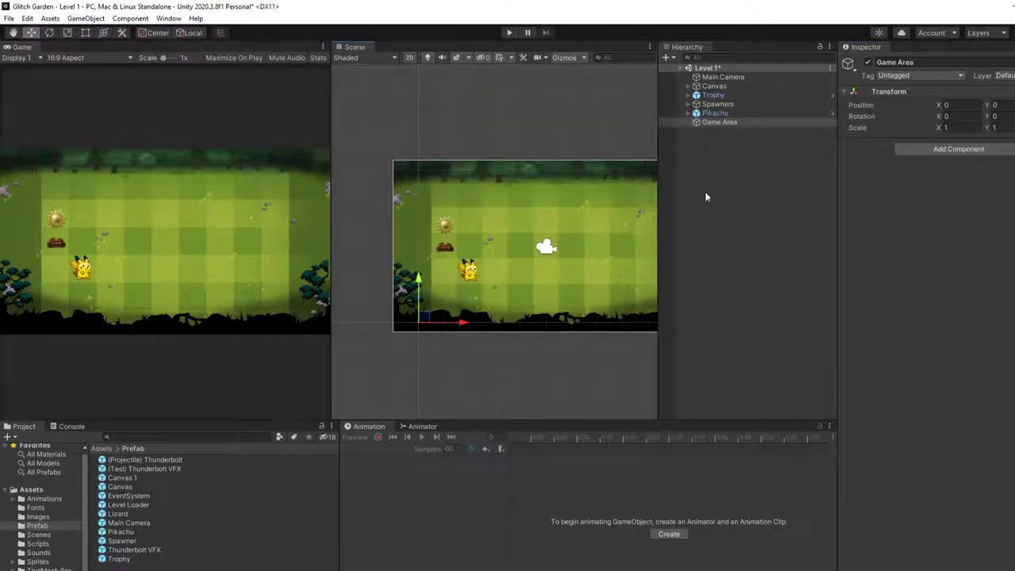
pyautogui.click(777, 121)
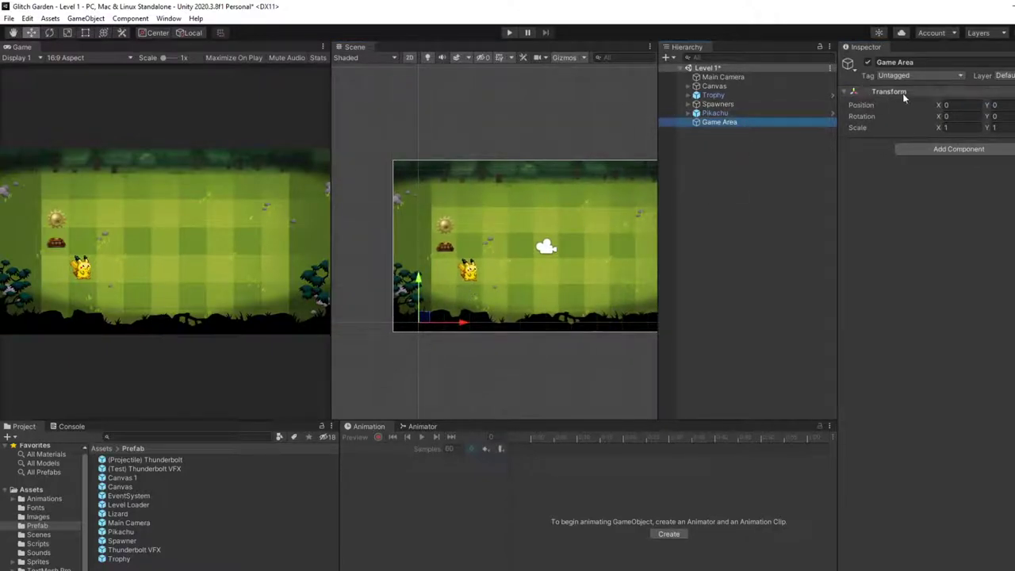
# Look through Add Component's New Script and Effects options without adding anything
pyautogui.click(943, 150)
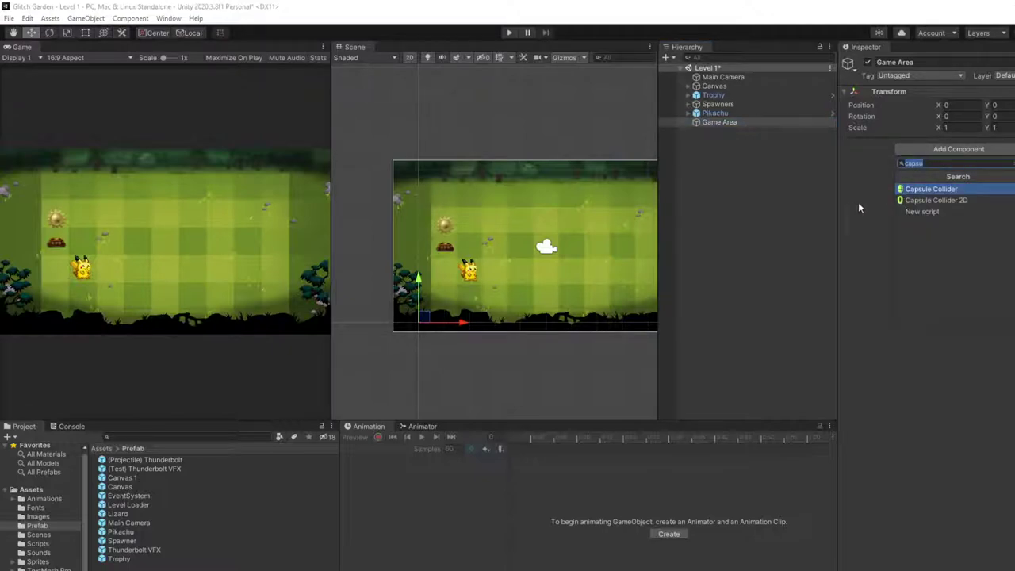
pyautogui.click(859, 208)
pyautogui.click(920, 150)
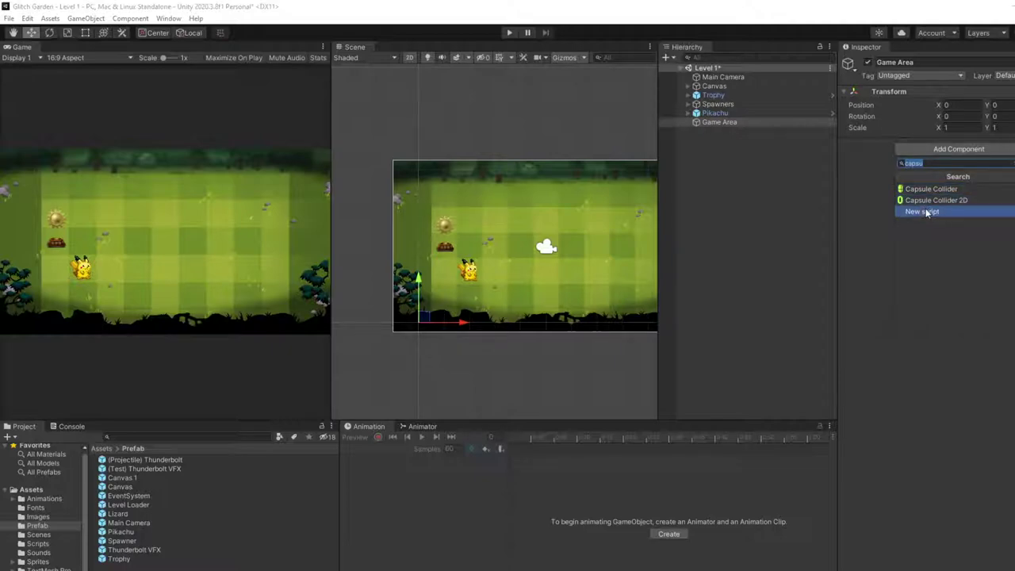
pyautogui.click(924, 211)
pyautogui.click(903, 176)
pyautogui.press('BackSpace')
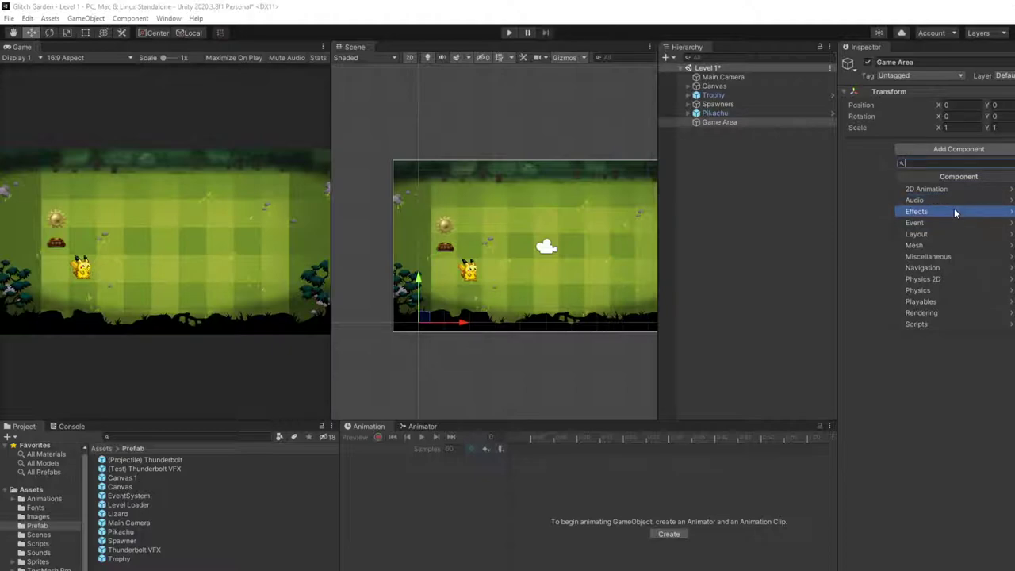
pyautogui.click(942, 212)
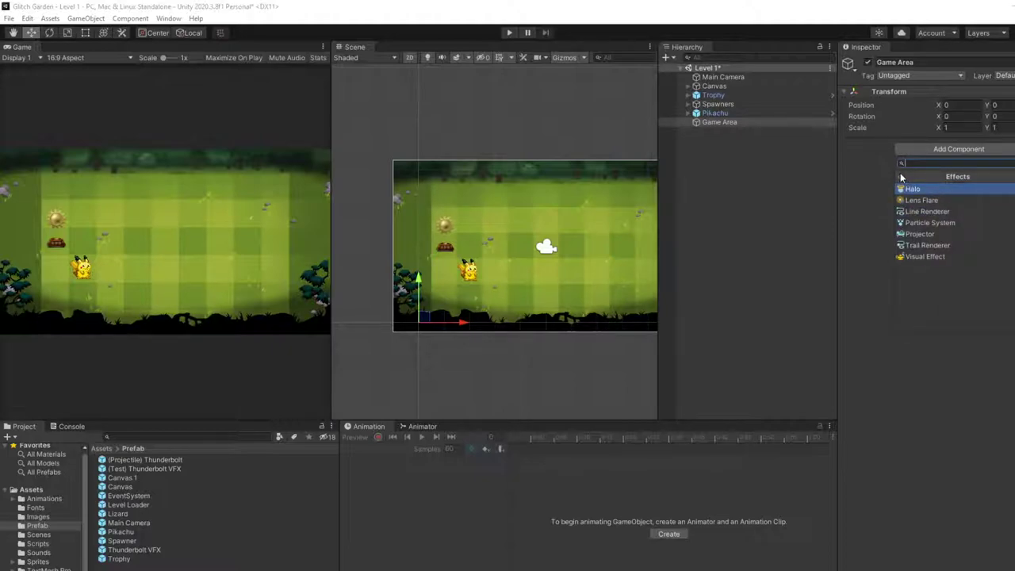
pyautogui.click(901, 176)
# Browse the 2D Animation, Rendering and UI component categories, then close the list unchanged
pyautogui.click(936, 189)
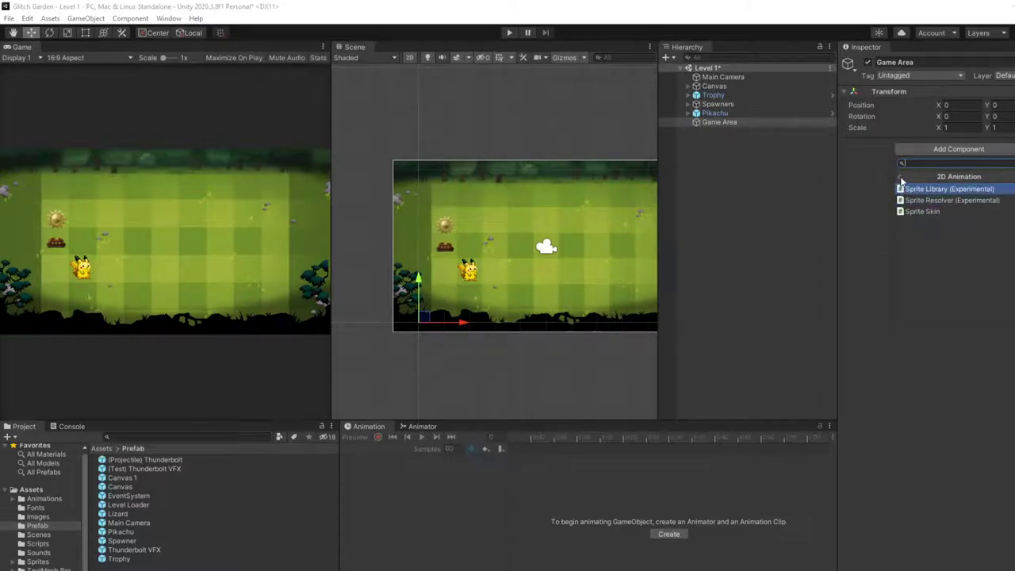
pyautogui.click(902, 177)
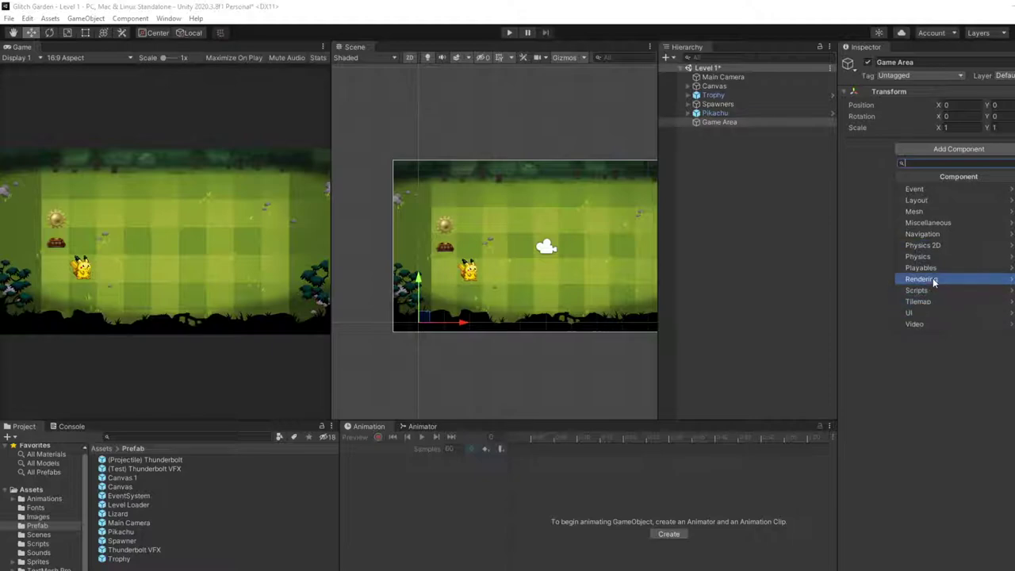
pyautogui.click(929, 278)
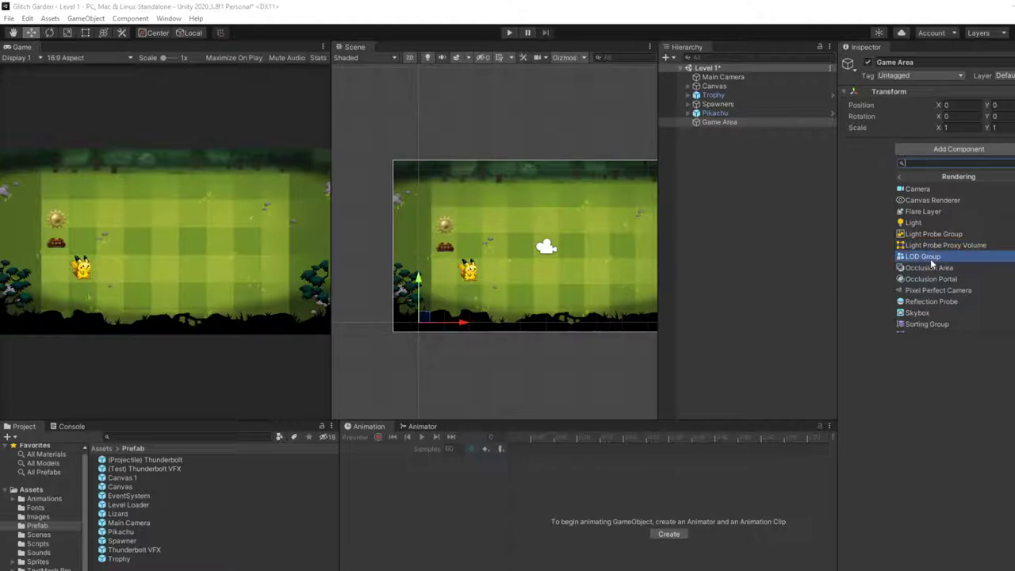
pyautogui.scroll(-1, 928, 272)
pyautogui.scroll(1, 927, 273)
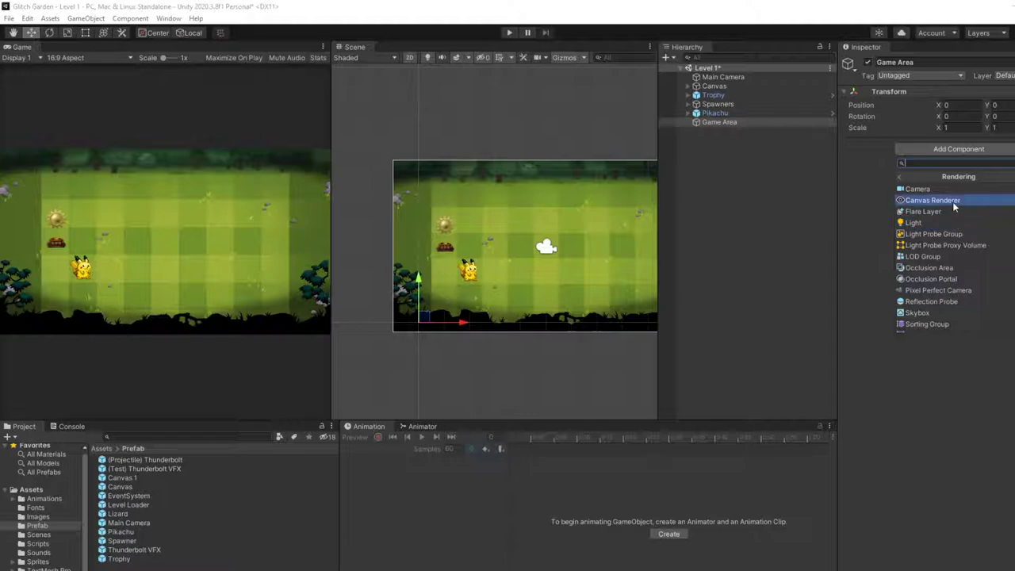
pyautogui.click(902, 176)
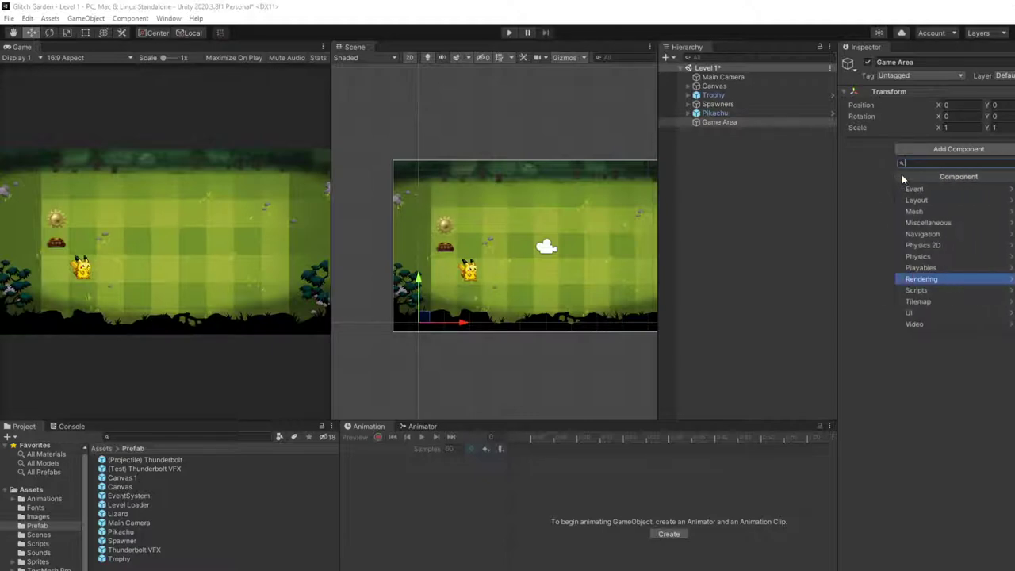
pyautogui.click(932, 306)
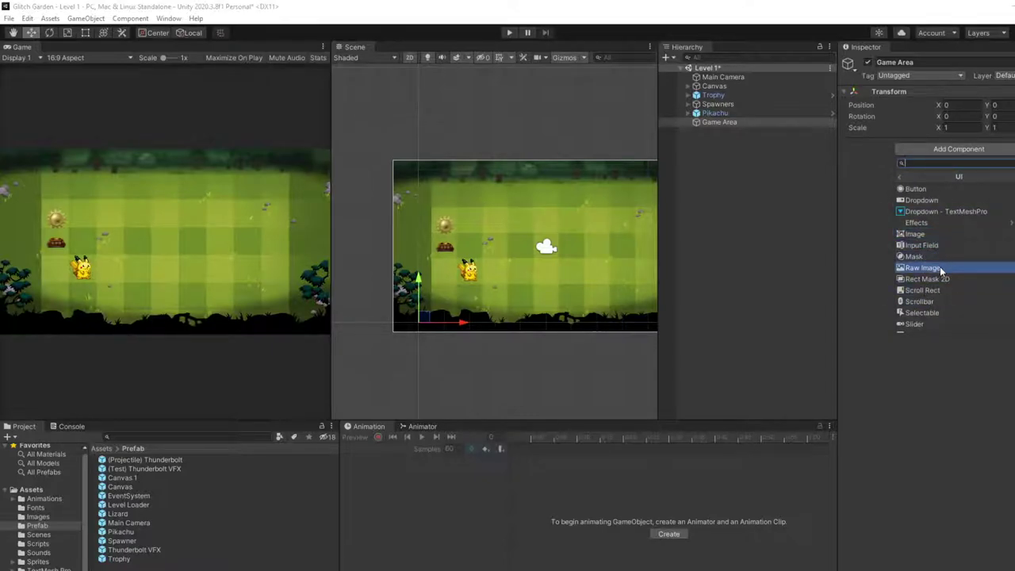
pyautogui.scroll(-2, 912, 274)
pyautogui.click(901, 176)
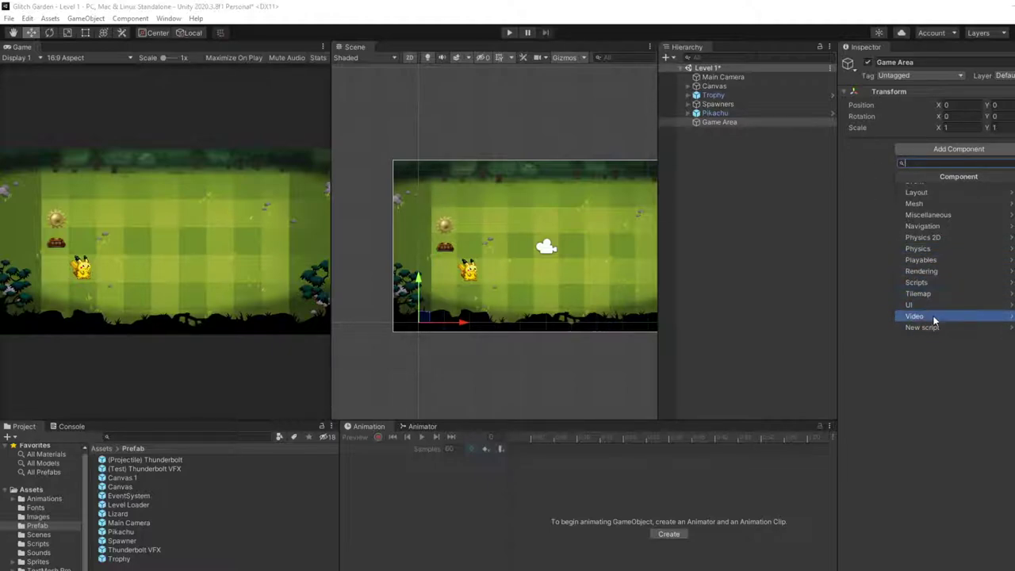
pyautogui.scroll(3, 934, 317)
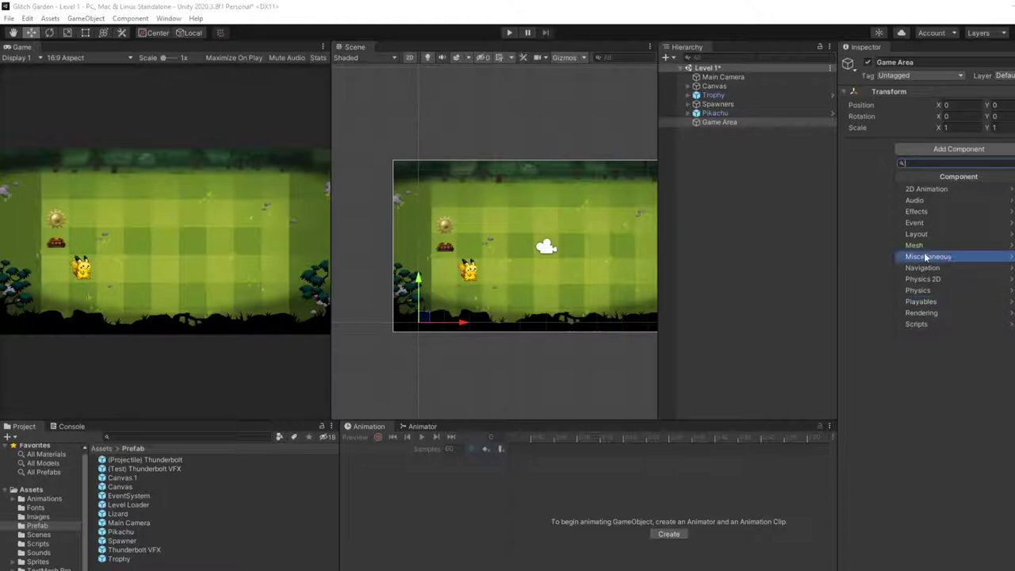
pyautogui.click(944, 194)
pyautogui.click(877, 269)
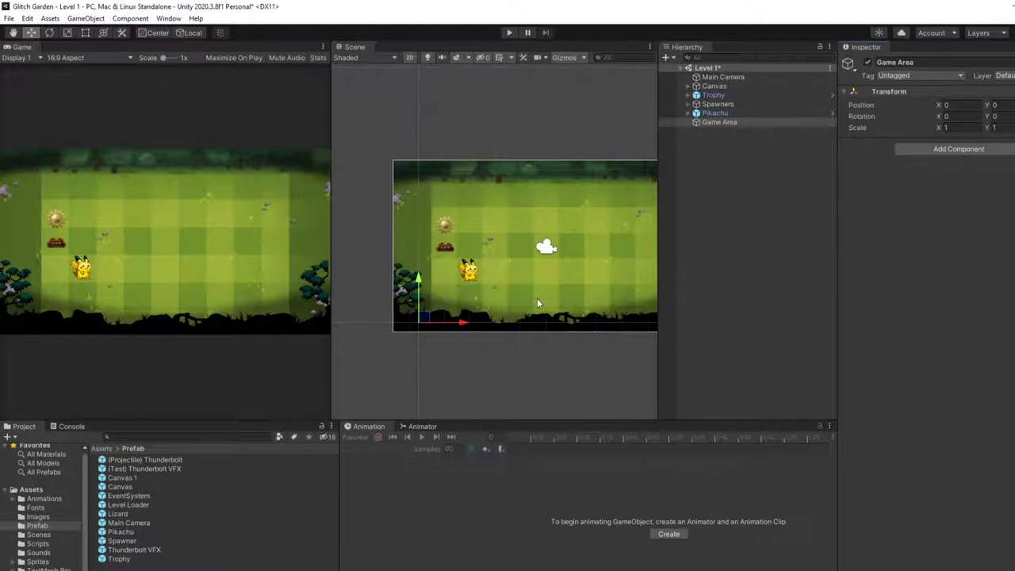
# Correct Health.cs line 34 to GetComponent<ParticleSystem>() and save, clearing the CS1001 error
pyautogui.click(84, 429)
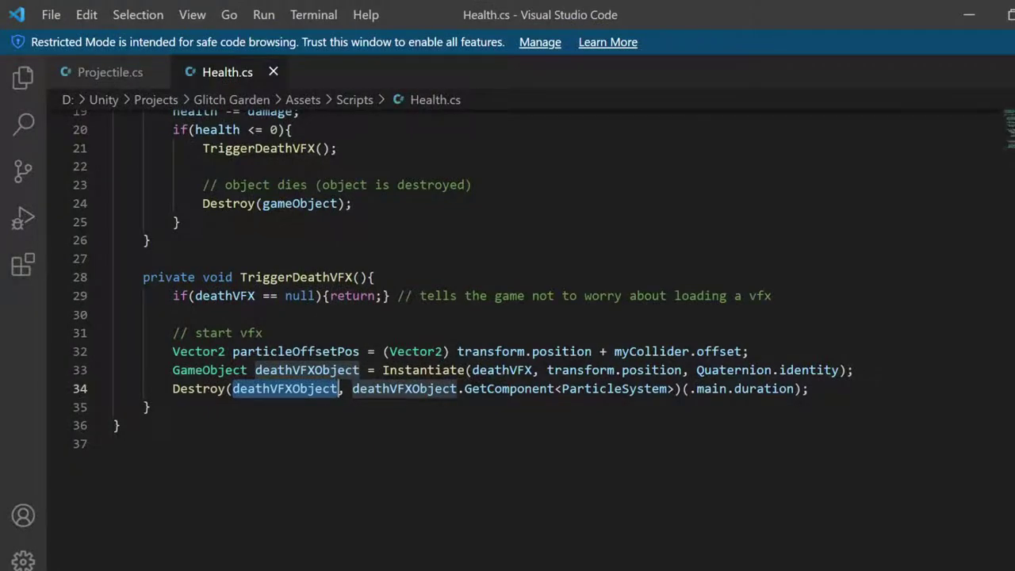
pyautogui.click(689, 389)
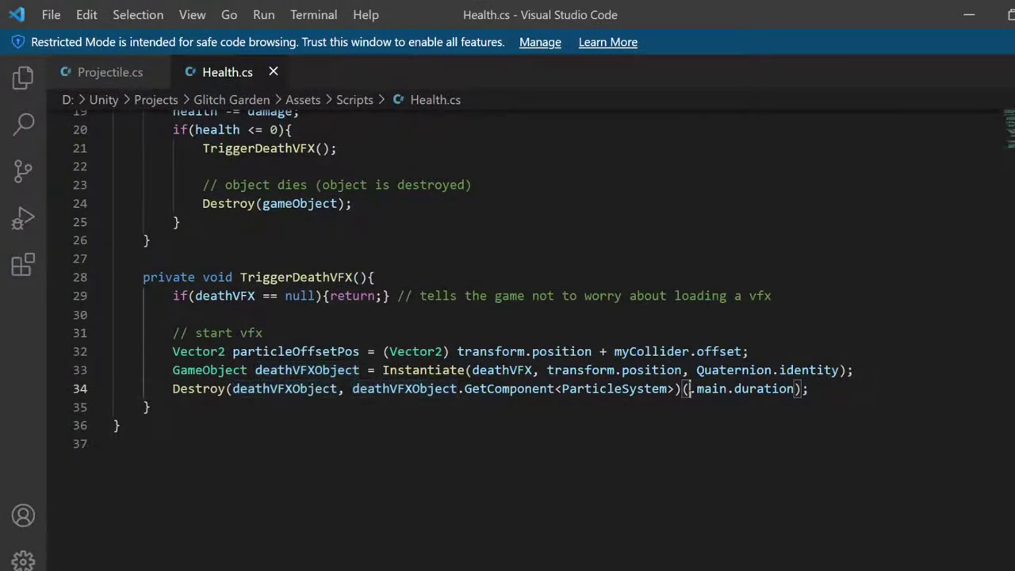
pyautogui.press('BackSpace')
pyautogui.press('BackSpace')
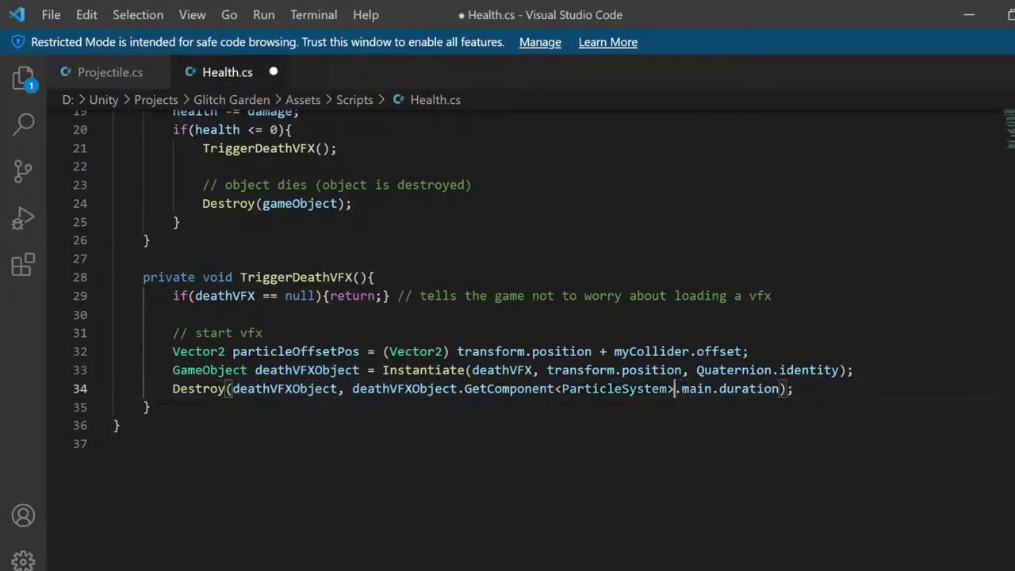
pyautogui.write('(')
pyautogui.hotkey('ctrl', 's')
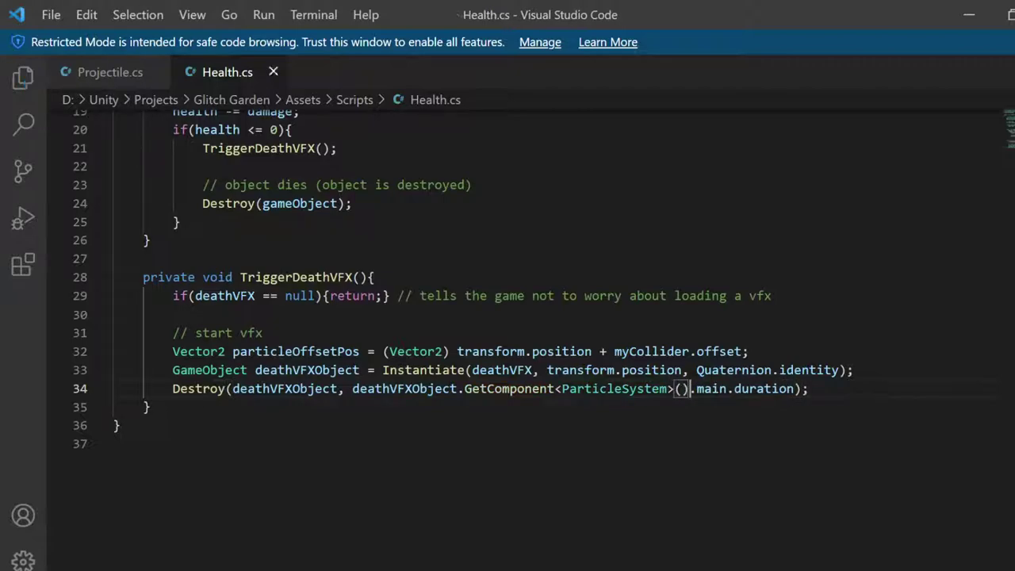
pyautogui.click(969, 14)
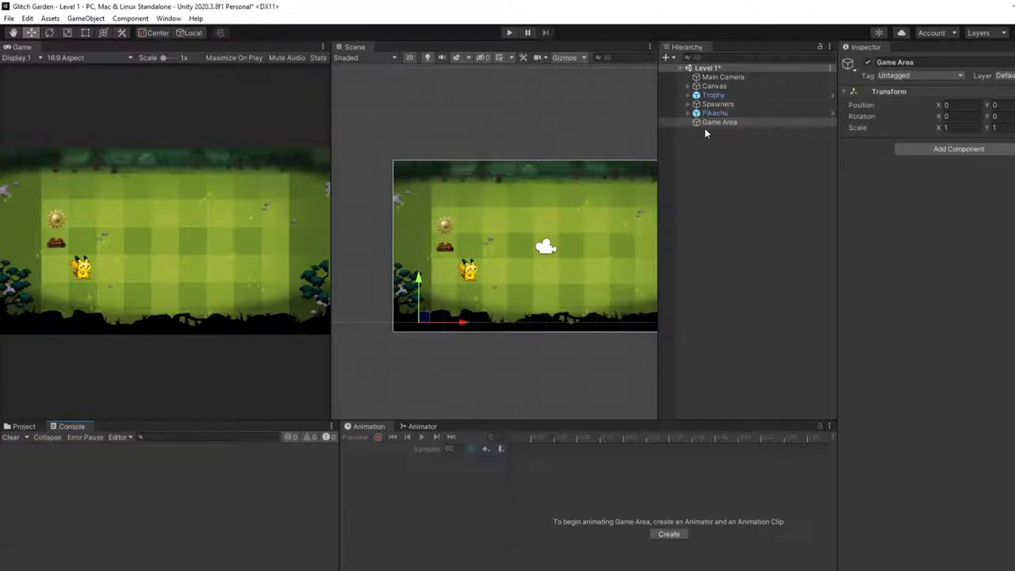
pyautogui.scroll(1, 573, 279)
pyautogui.moveTo(573, 279); pyautogui.dragTo(513, 272, button='middle')
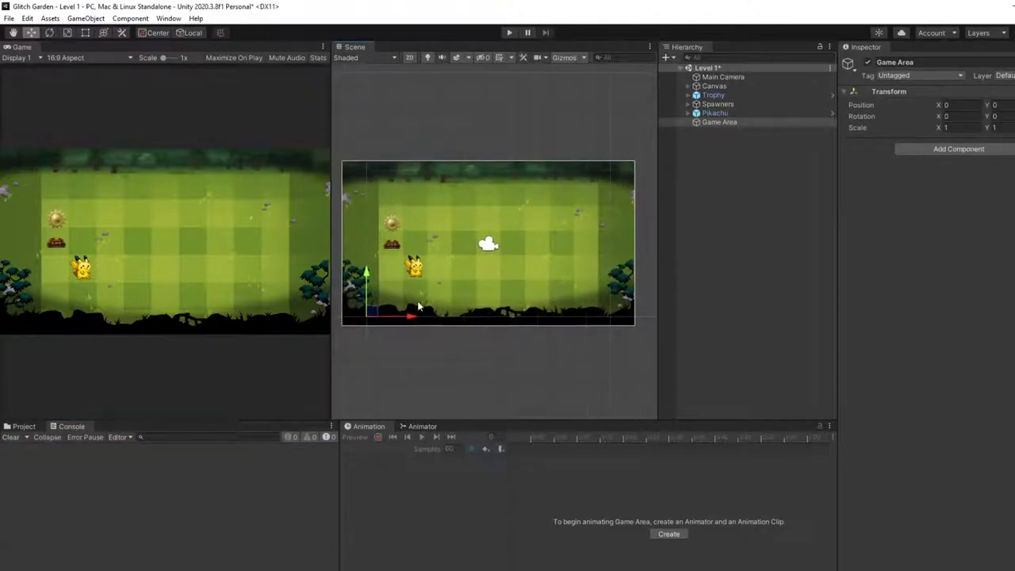
pyautogui.moveTo(369, 315); pyautogui.dragTo(372, 316)
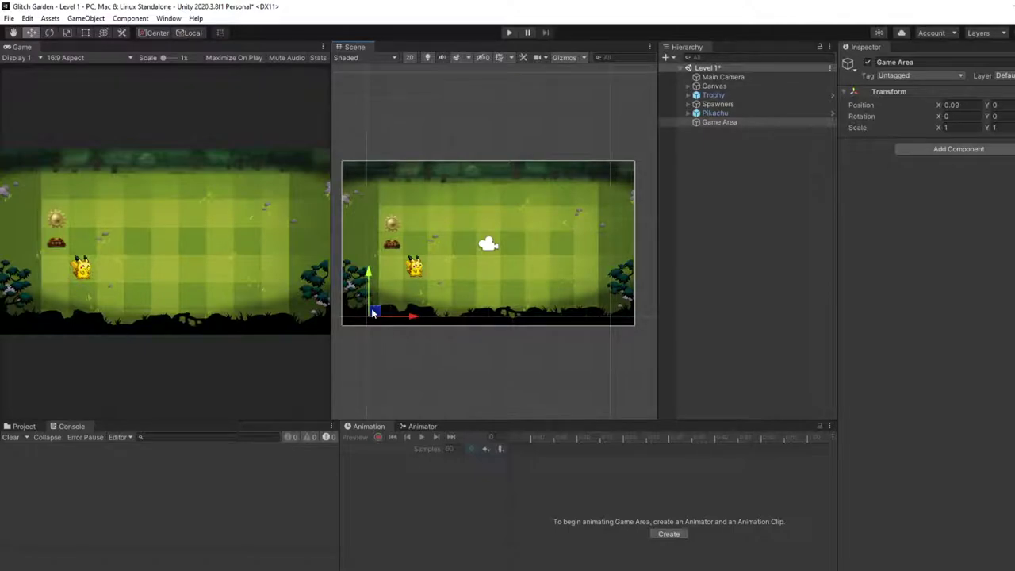
pyautogui.press('t')
pyautogui.press('r')
pyautogui.press('t')
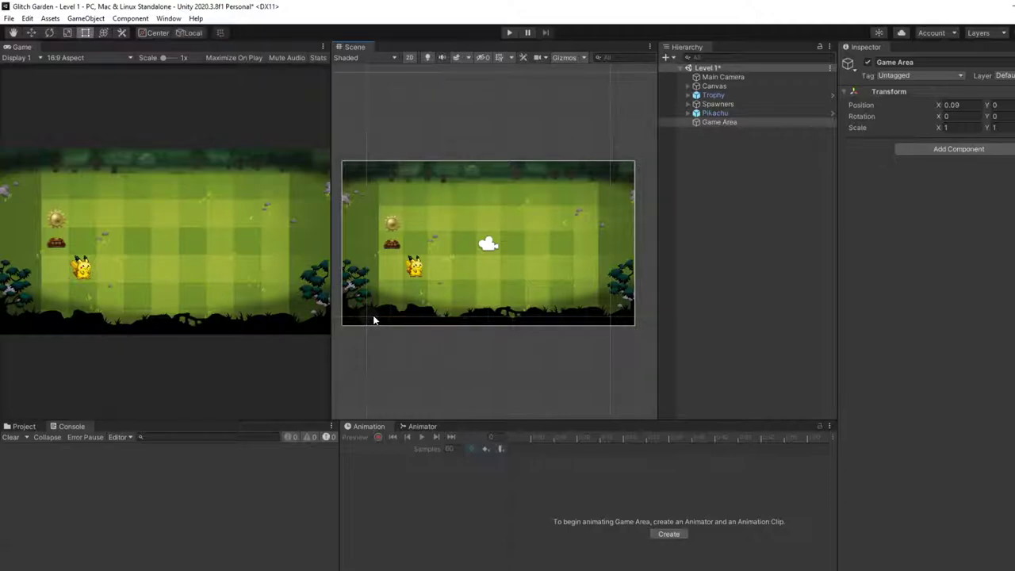
pyautogui.press('r')
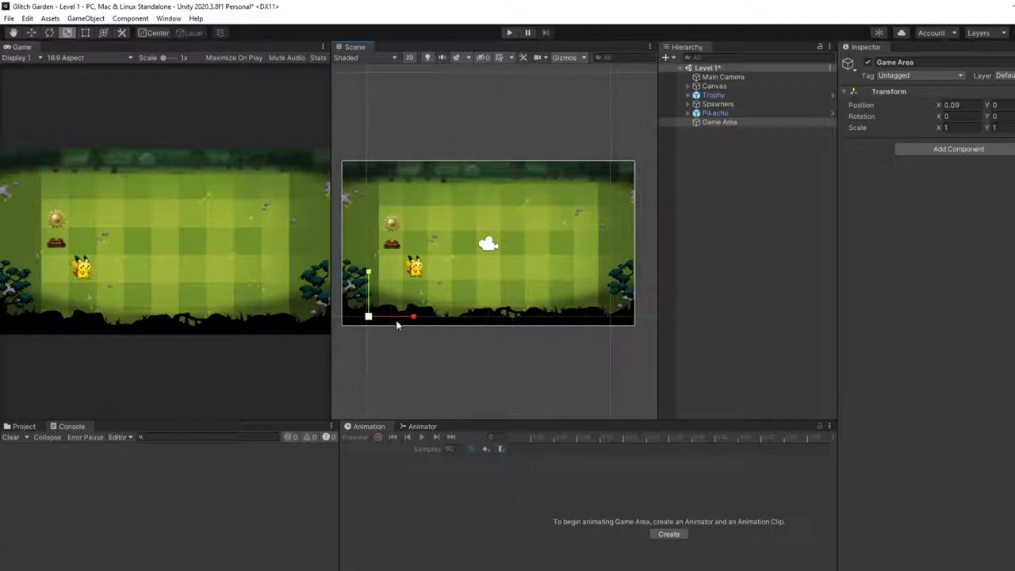
pyautogui.moveTo(413, 316); pyautogui.dragTo(378, 294)
pyautogui.hotkey('ctrl', 'z')
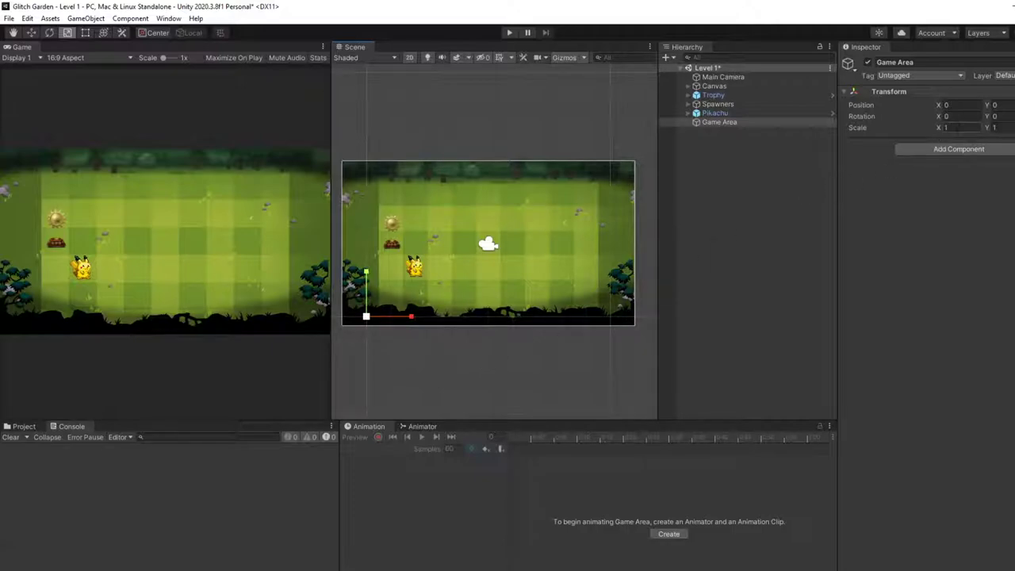
pyautogui.click(850, 67)
pyautogui.click(872, 93)
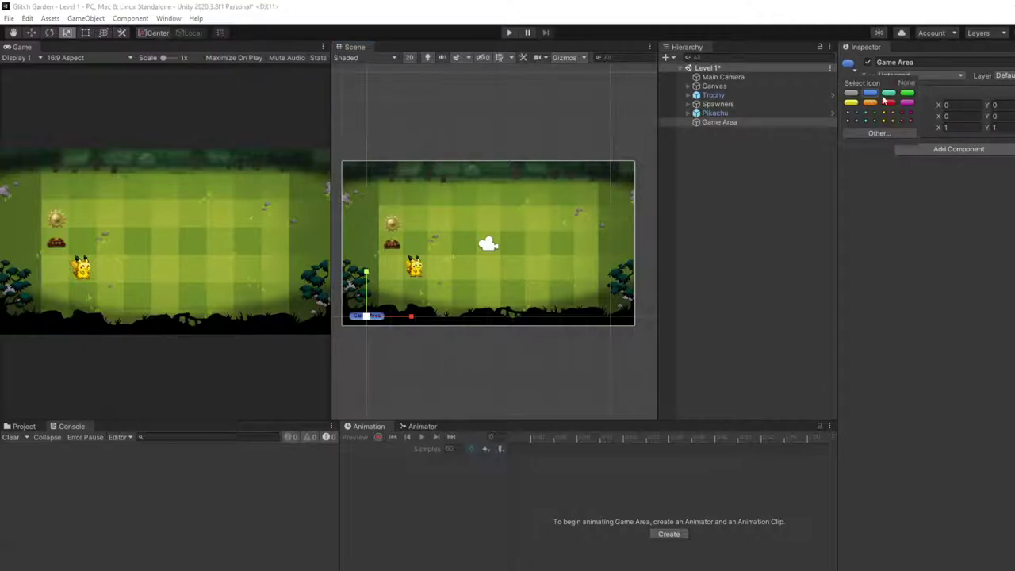
pyautogui.click(889, 92)
pyautogui.moveTo(411, 316); pyautogui.dragTo(554, 317)
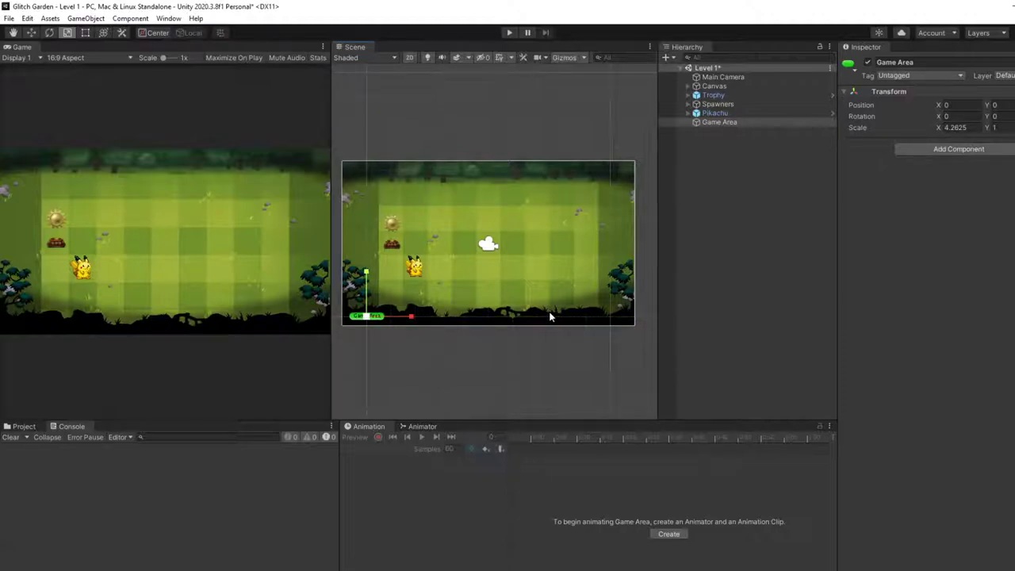
pyautogui.click(848, 64)
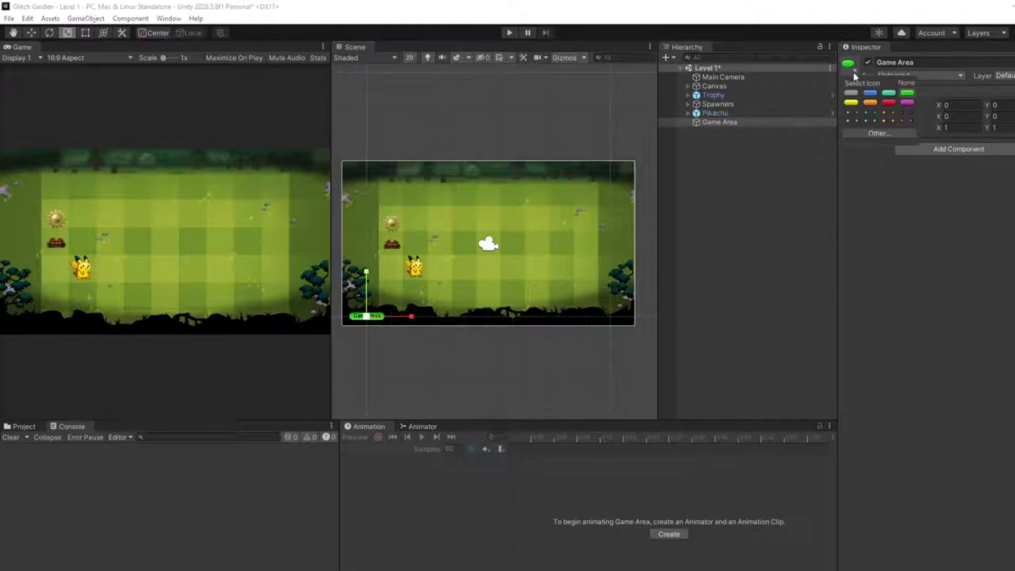
pyautogui.click(908, 83)
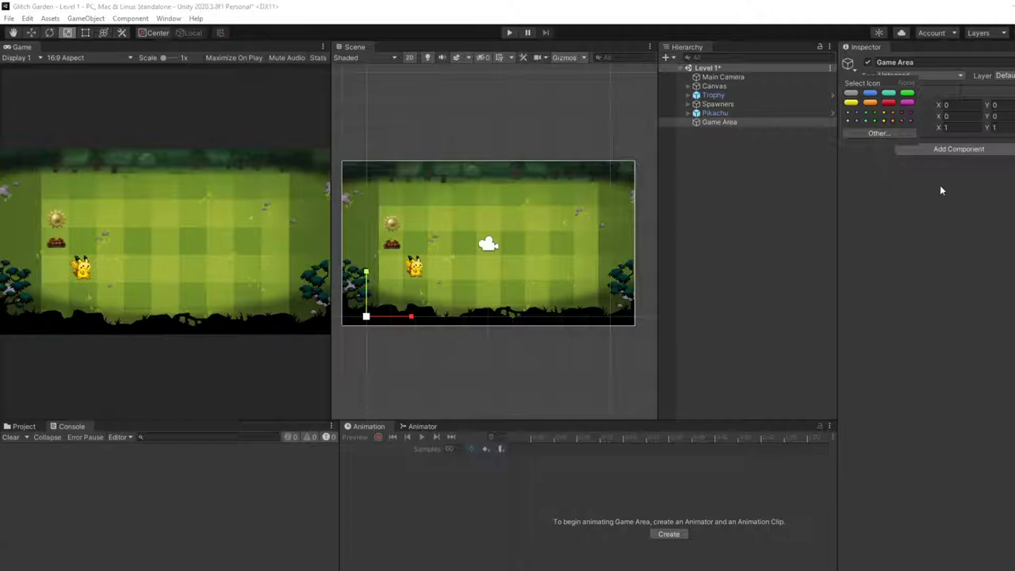
pyautogui.click(940, 230)
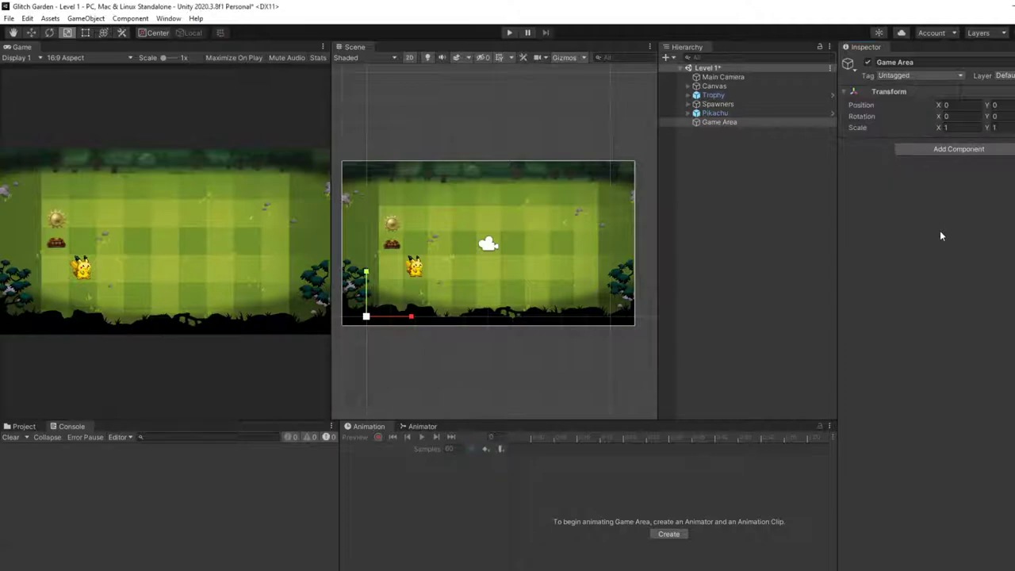
# Add a Sprite Renderer to Game Area by searching 'SpriteRe' in Add Component
pyautogui.click(951, 149)
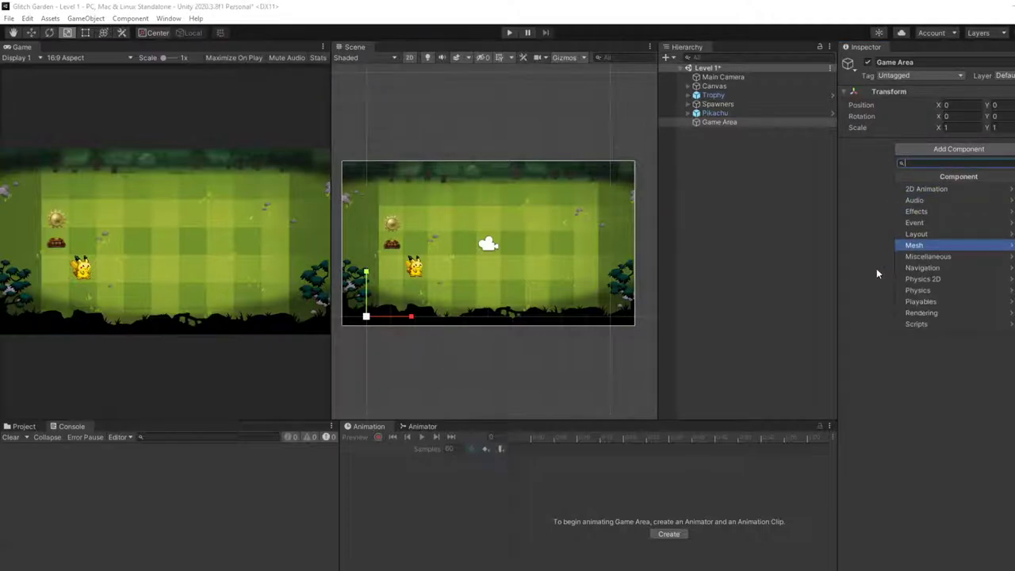
pyautogui.write('Sprit')
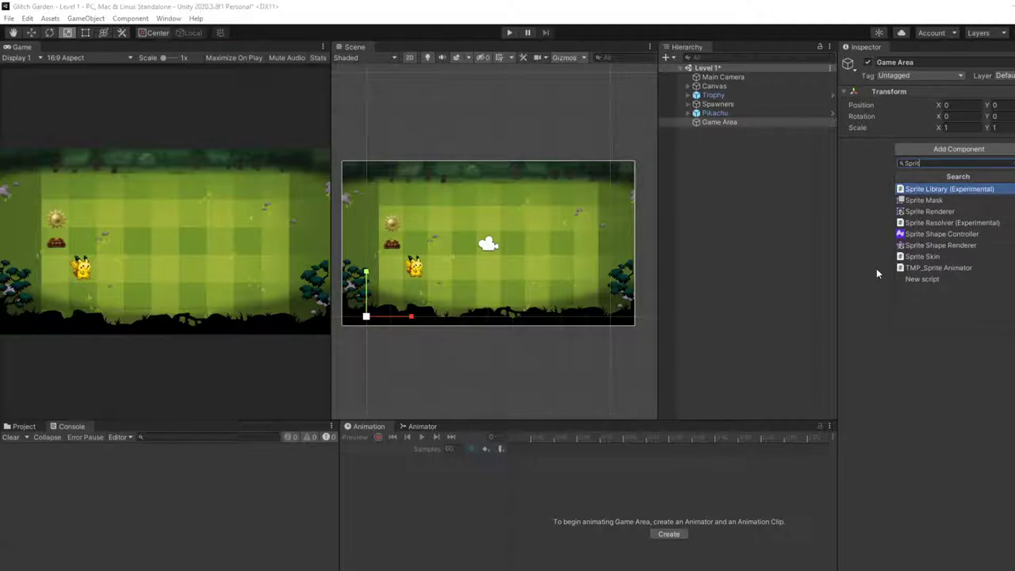
pyautogui.press('BackSpace')
pyautogui.press('BackSpace')
pyautogui.press('BackSpace')
pyautogui.press('BackSpace')
pyautogui.press('BackSpace')
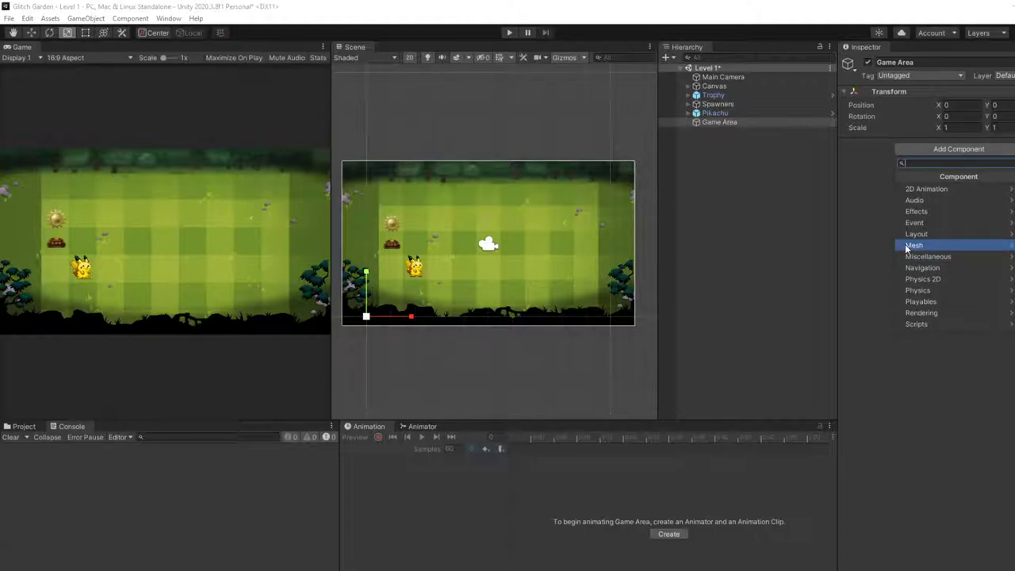
pyautogui.write('S')
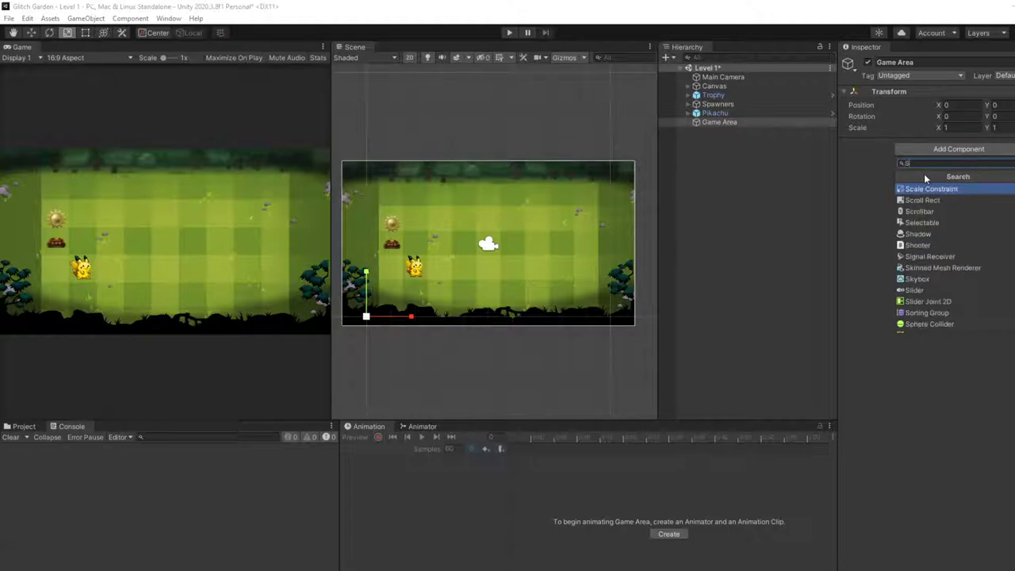
pyautogui.write('priteRe')
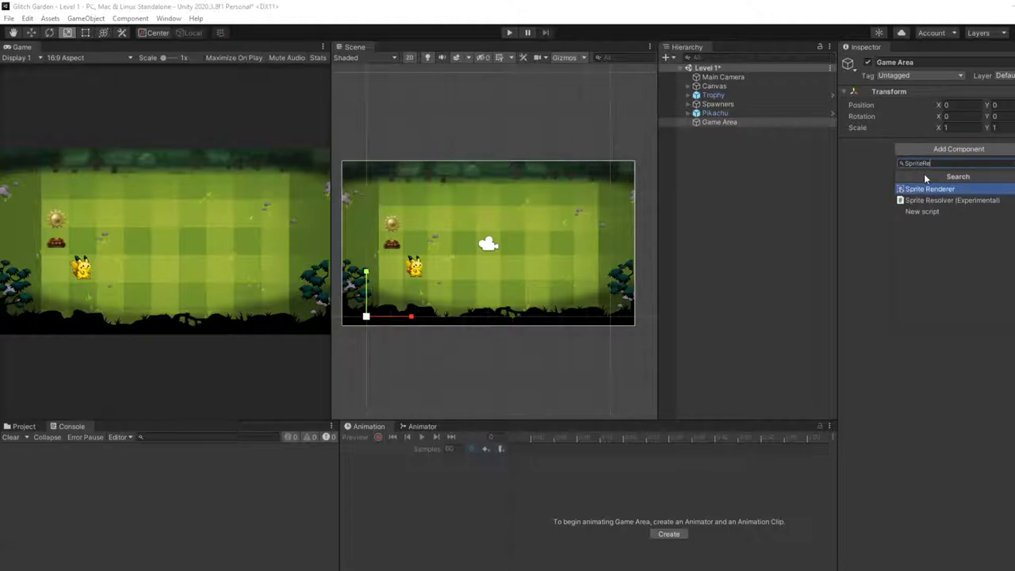
pyautogui.press('Return')
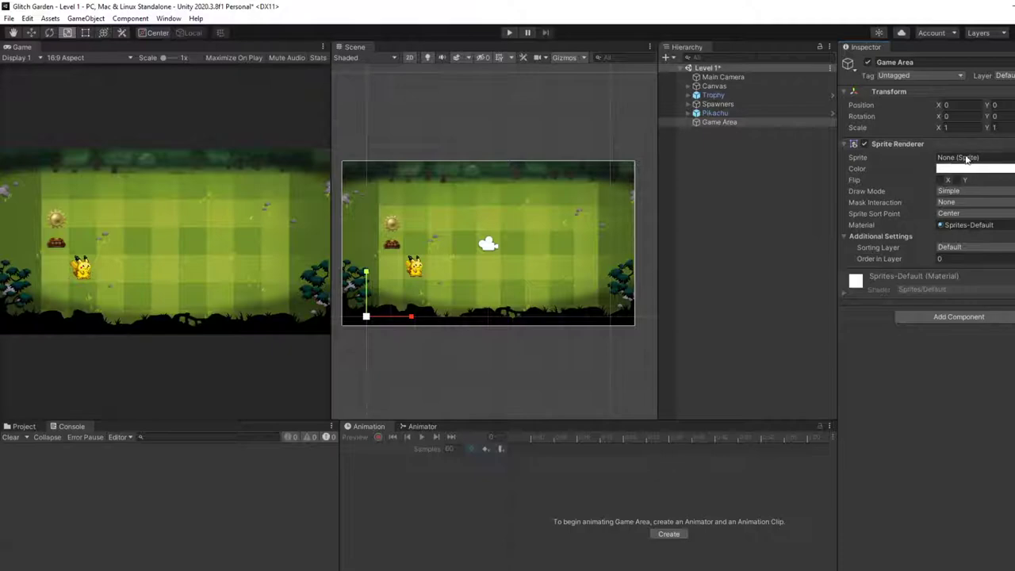
pyautogui.press('w')
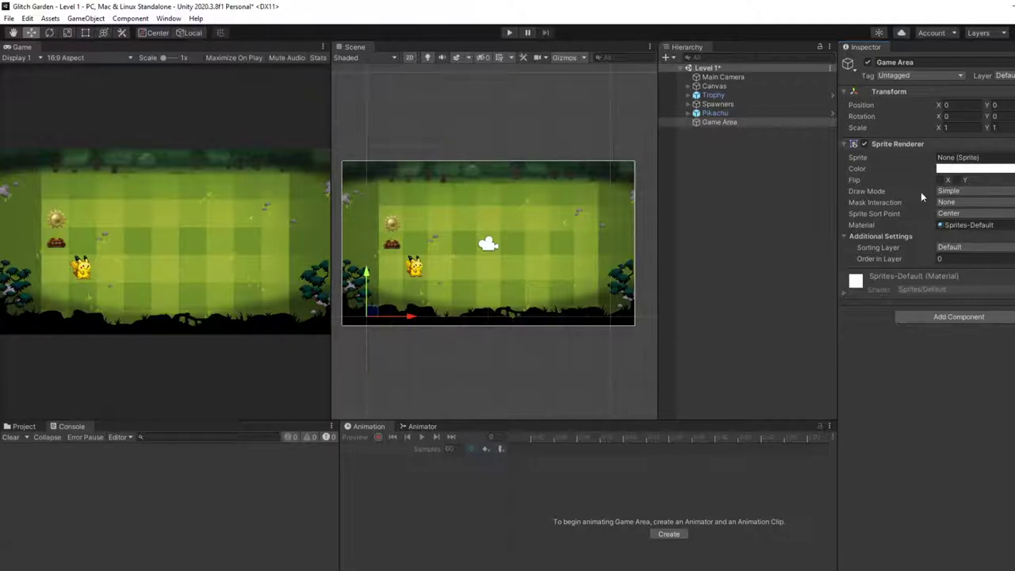
pyautogui.press('t')
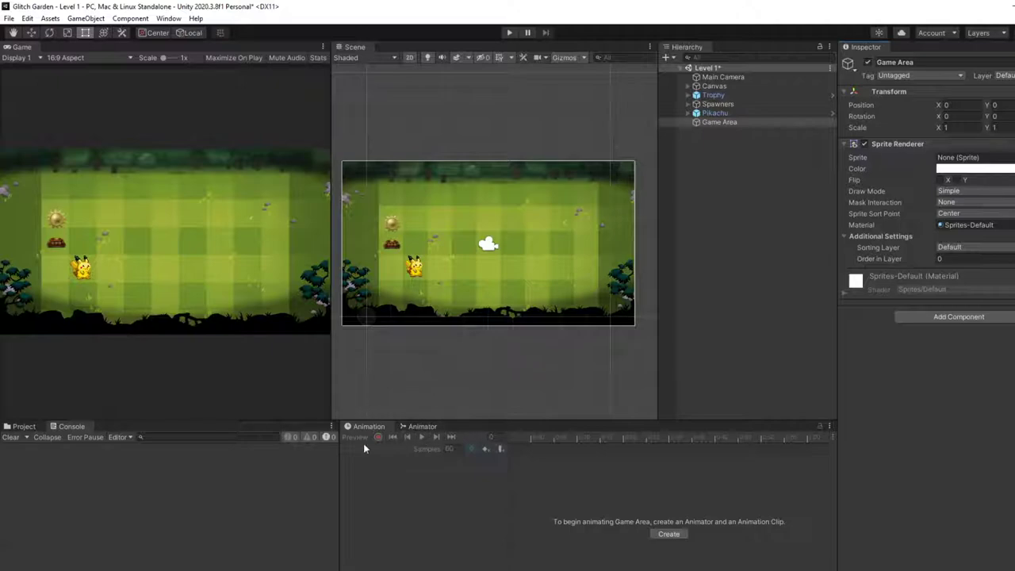
# Browse the project's Sprites folder and its Not In Use subfolder
pyautogui.click(23, 426)
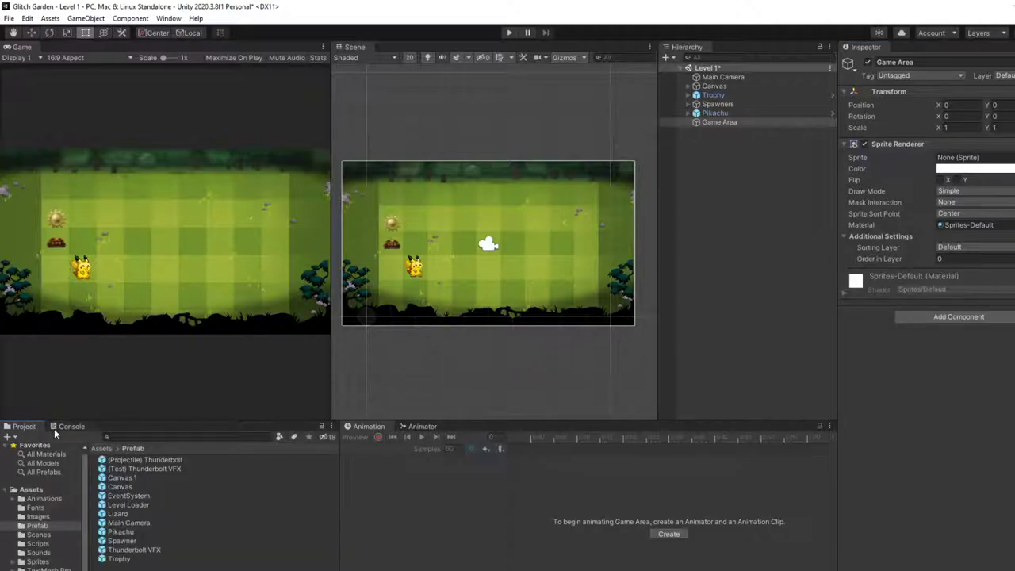
pyautogui.click(37, 562)
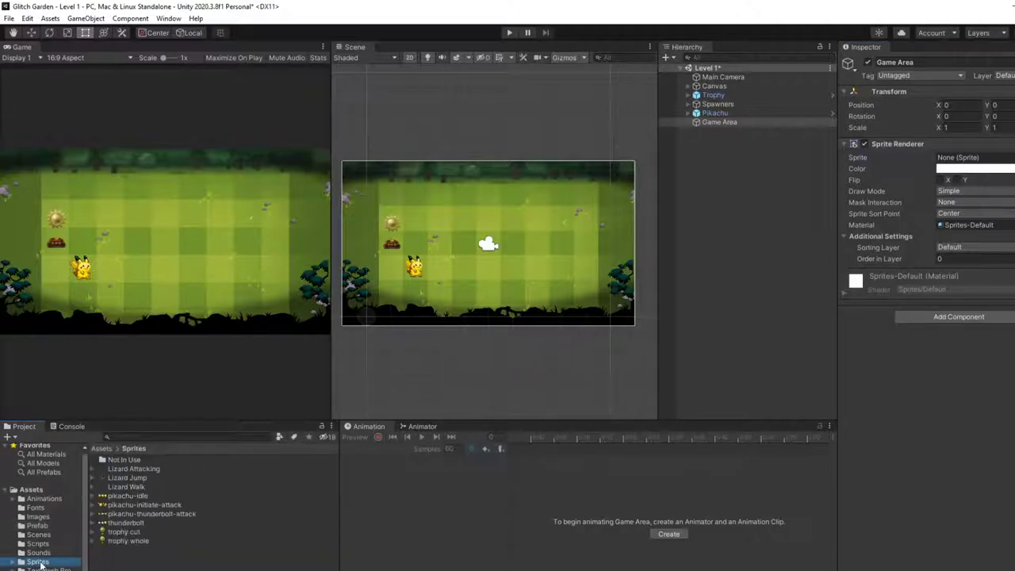
pyautogui.doubleClick(134, 464)
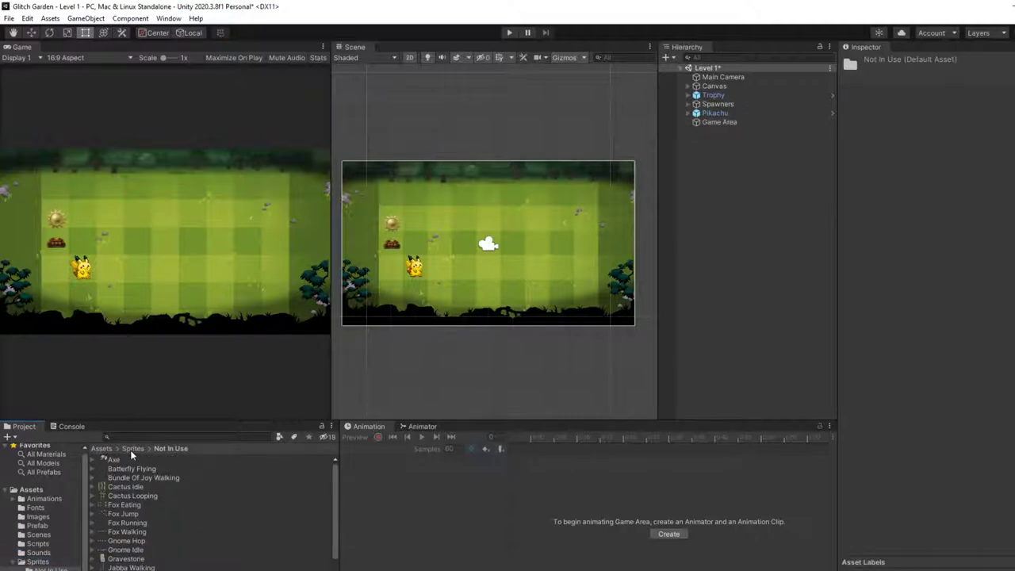
pyautogui.click(132, 449)
pyautogui.scroll(-1, 40, 516)
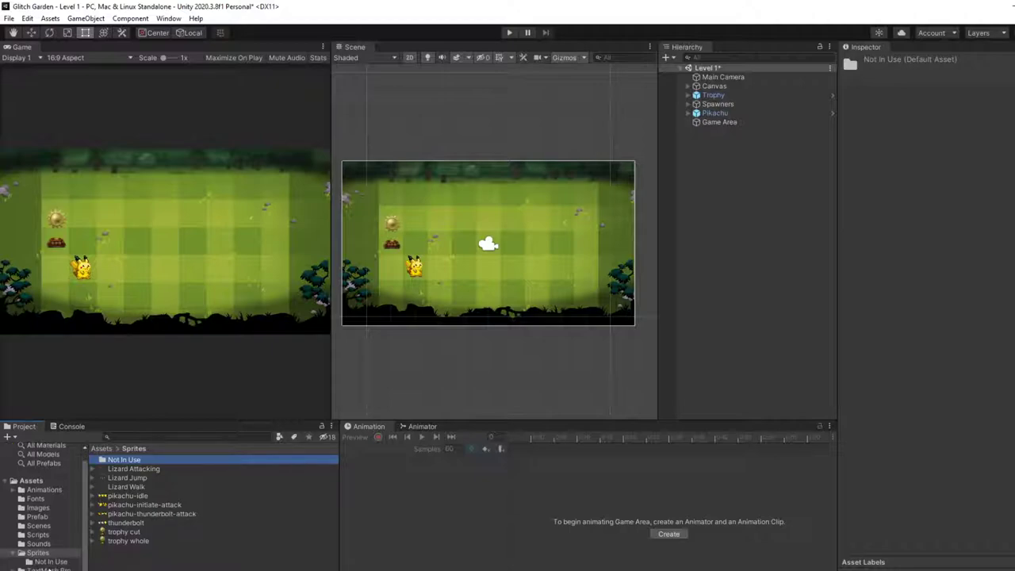
# Remove the Sprite Renderer component from Game Area
pyautogui.click(746, 123)
pyautogui.rightClick(952, 145)
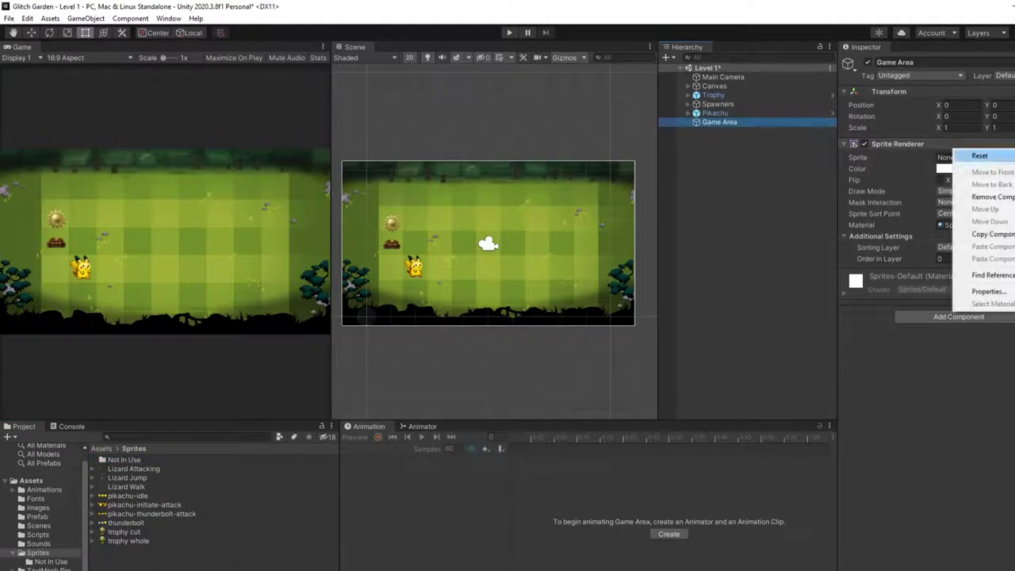
pyautogui.press('Escape')
pyautogui.rightClick(953, 147)
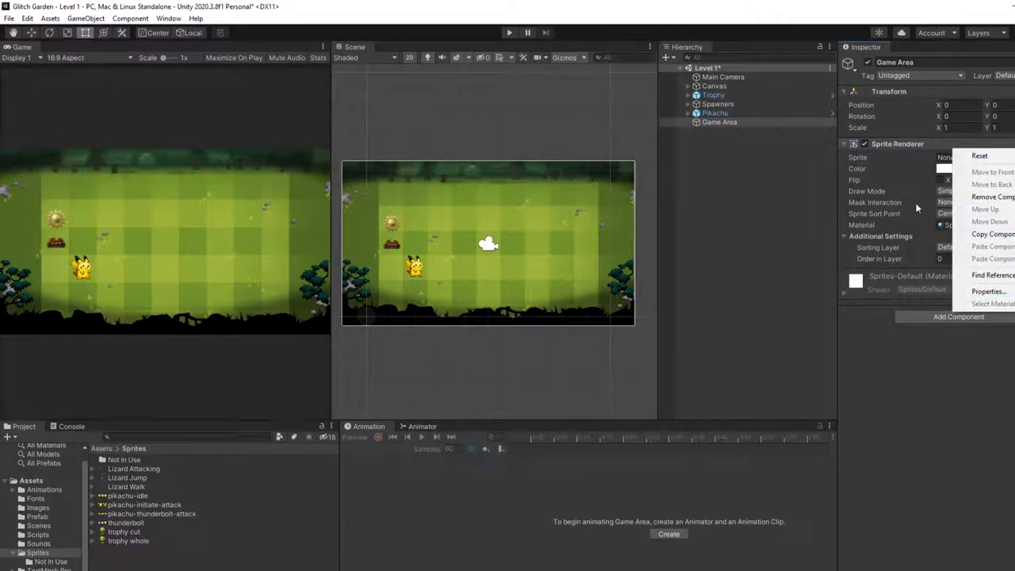
pyautogui.click(988, 197)
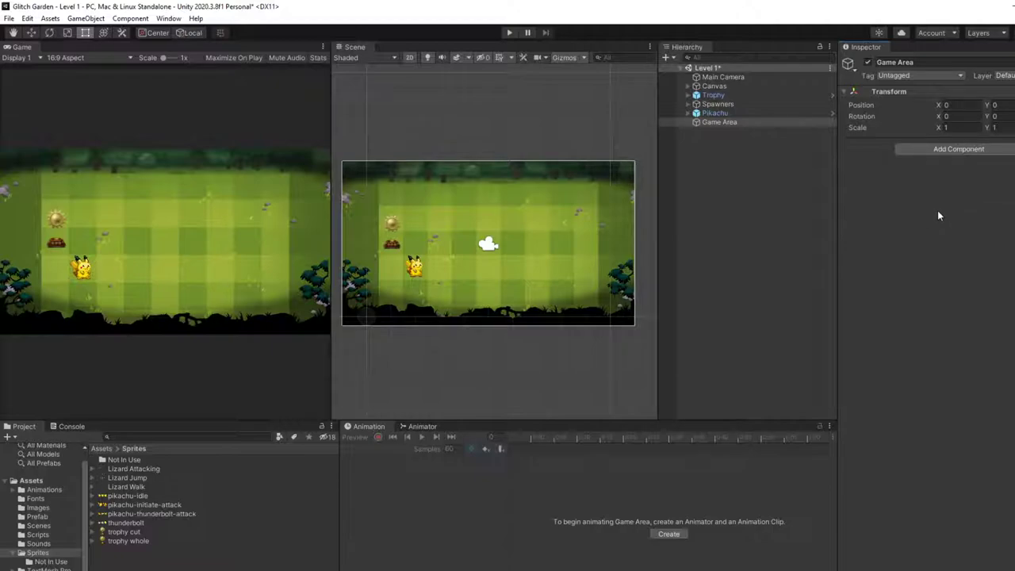
# Drag Game Area to position X 0.44, Y 0.07 with the move tool
pyautogui.click(739, 122)
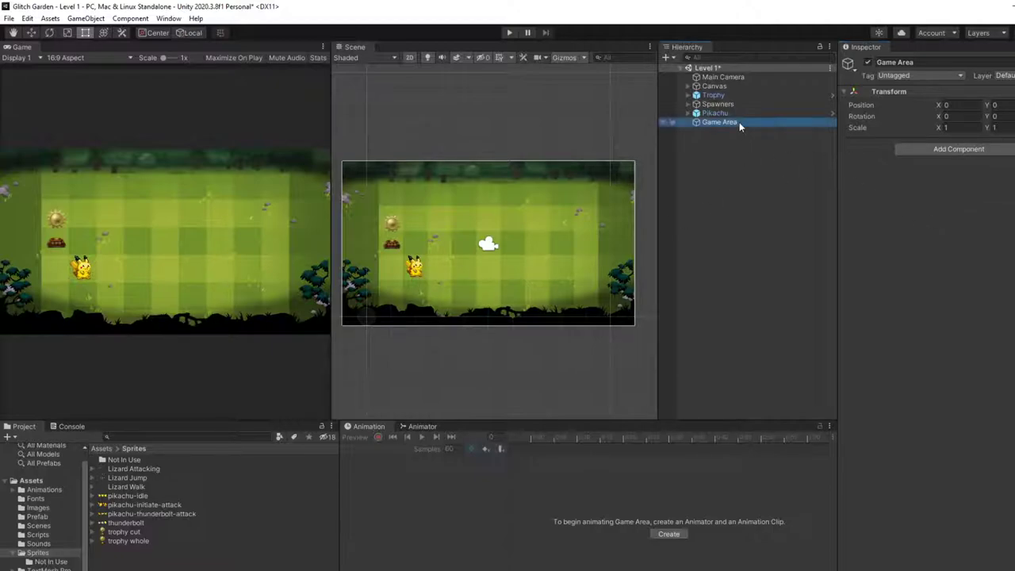
pyautogui.press('w')
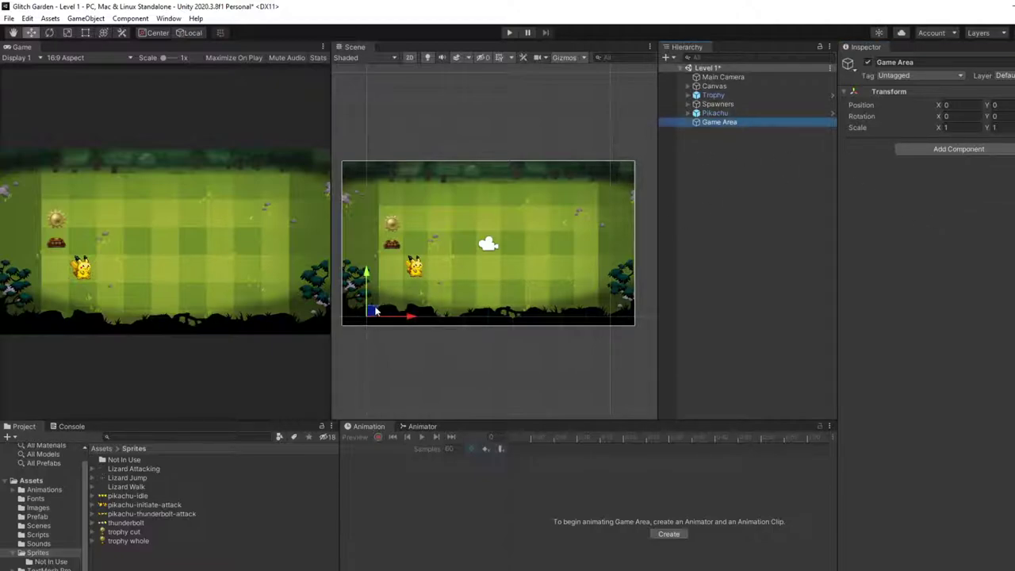
pyautogui.moveTo(372, 310)
pyautogui.mouseDown()
pyautogui.moveTo(393, 304)
pyautogui.moveTo(386, 187)
pyautogui.moveTo(383, 310)
pyautogui.mouseUp()
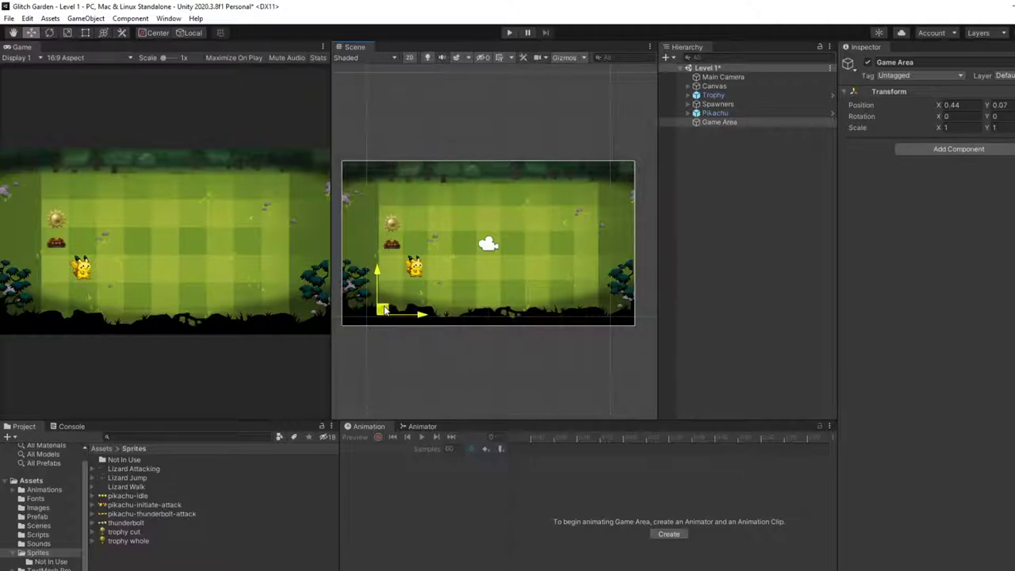
pyautogui.rightClick(818, 165)
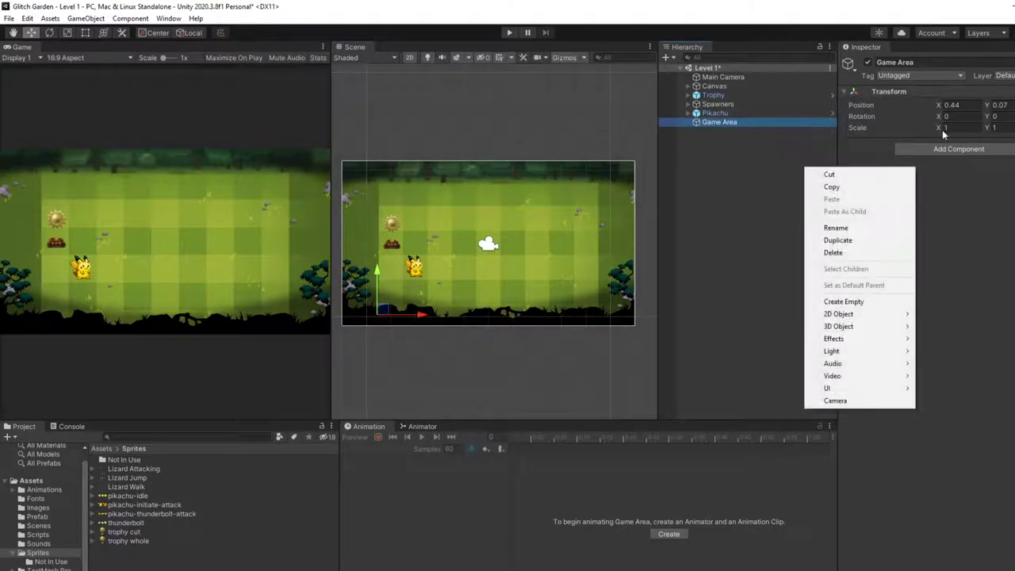
# Seek lecture 140 to 1:24, where it says to add a Box Collider 2D, and pause
pyautogui.click(992, 204)
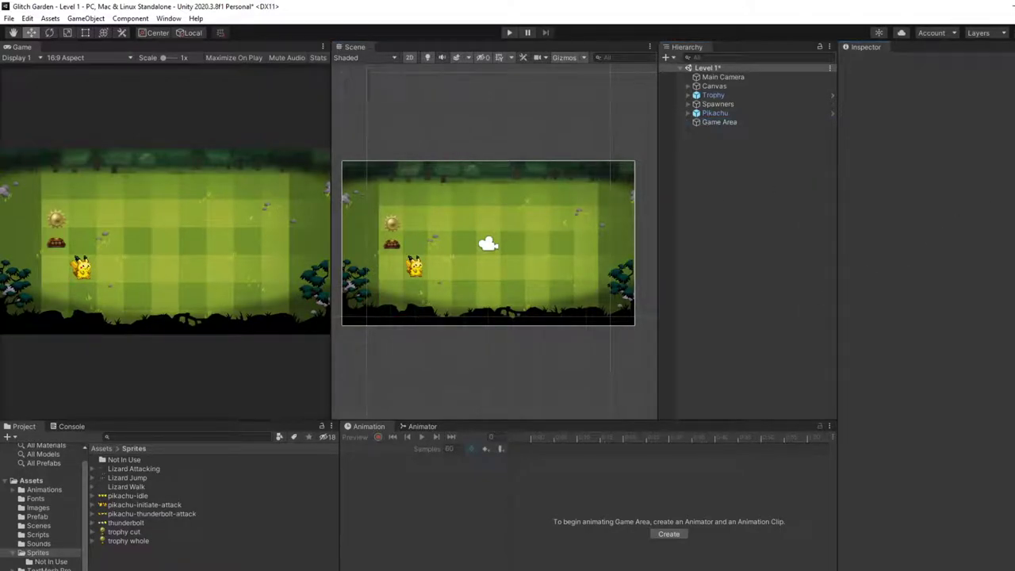
pyautogui.hotkey('alt', 'Tab')
pyautogui.click(180, 498)
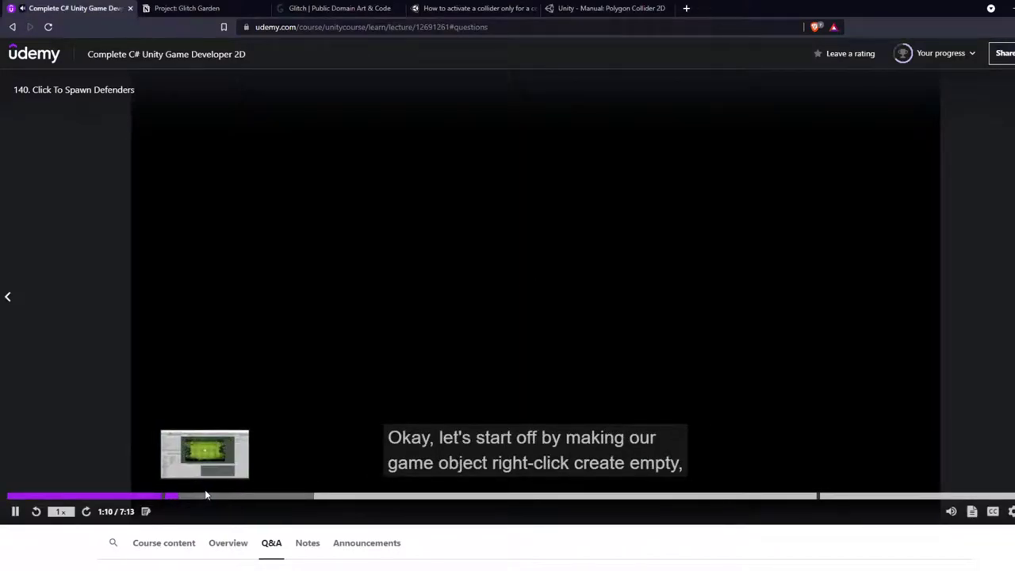
pyautogui.click(203, 496)
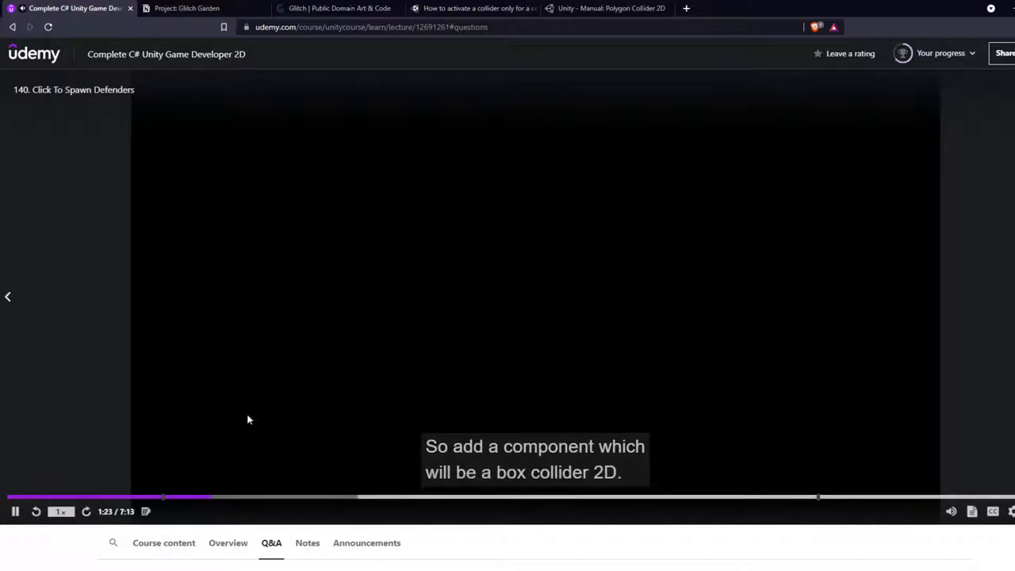
pyautogui.click(250, 357)
pyautogui.click(235, 361)
pyautogui.click(243, 362)
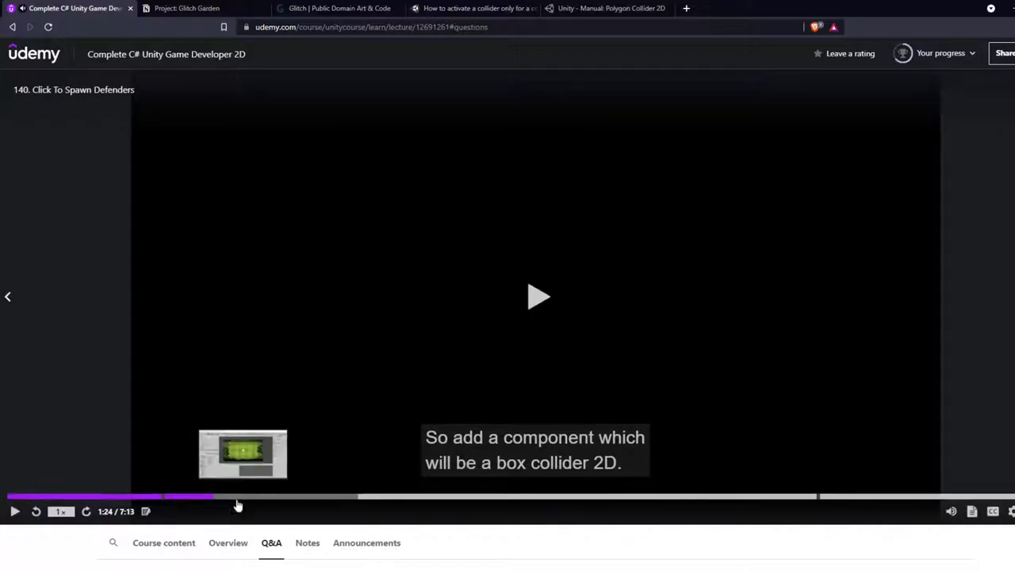
pyautogui.hotkey('alt', 'Tab')
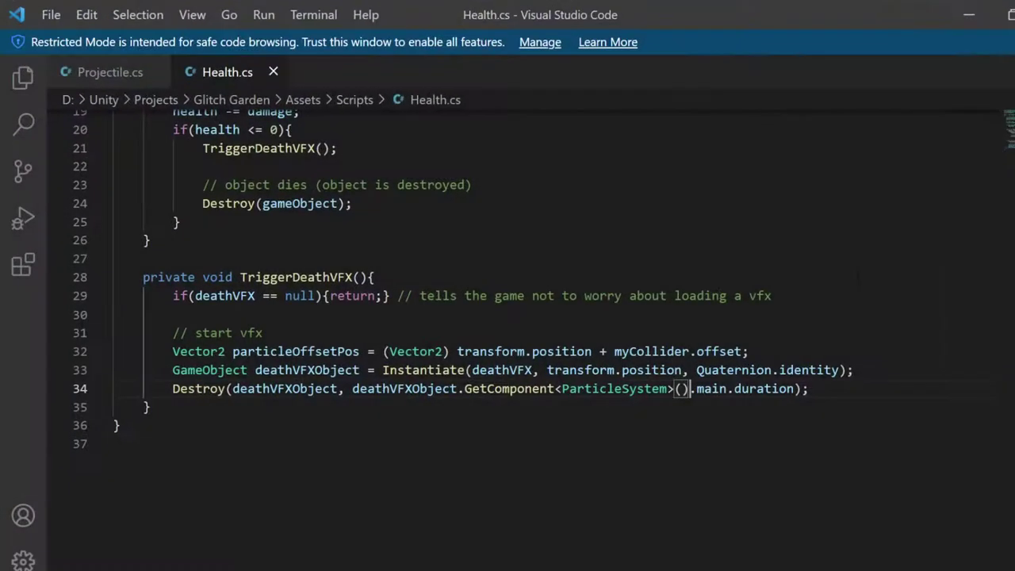
pyautogui.hotkey('alt', 'Tab')
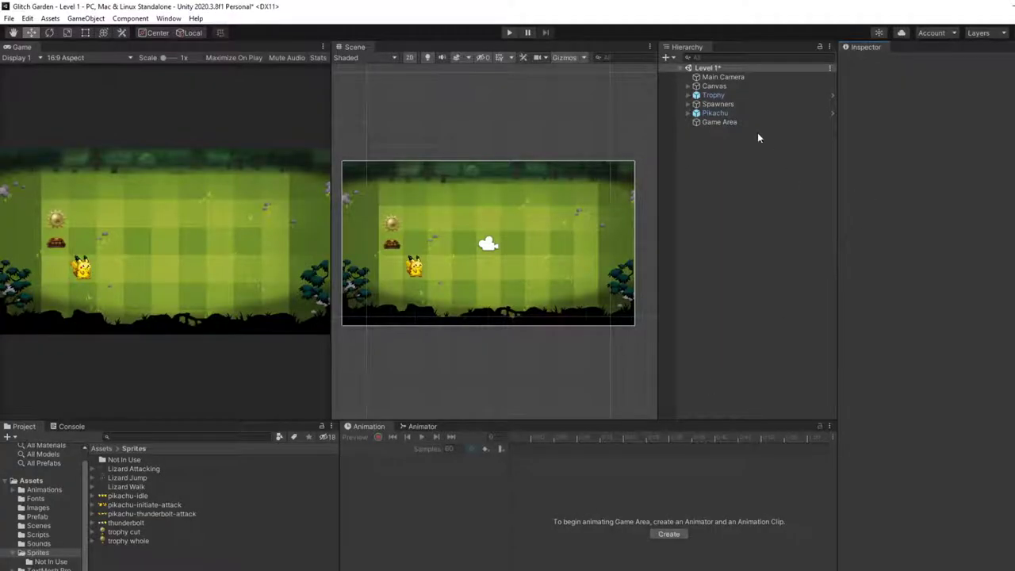
pyautogui.click(760, 125)
# Add a Box Collider 2D component to the Game Area object
pyautogui.click(928, 149)
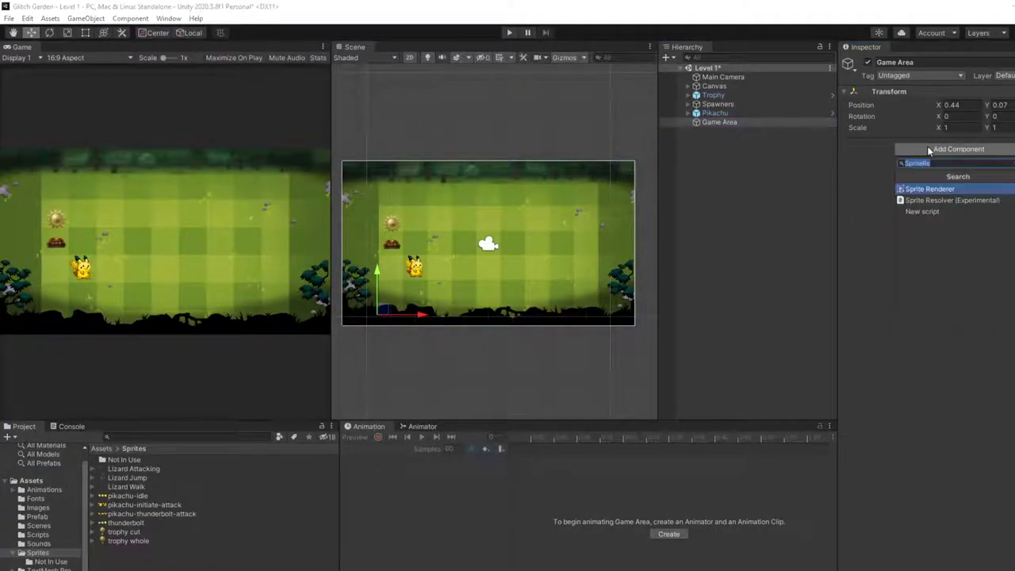
pyautogui.write('Box')
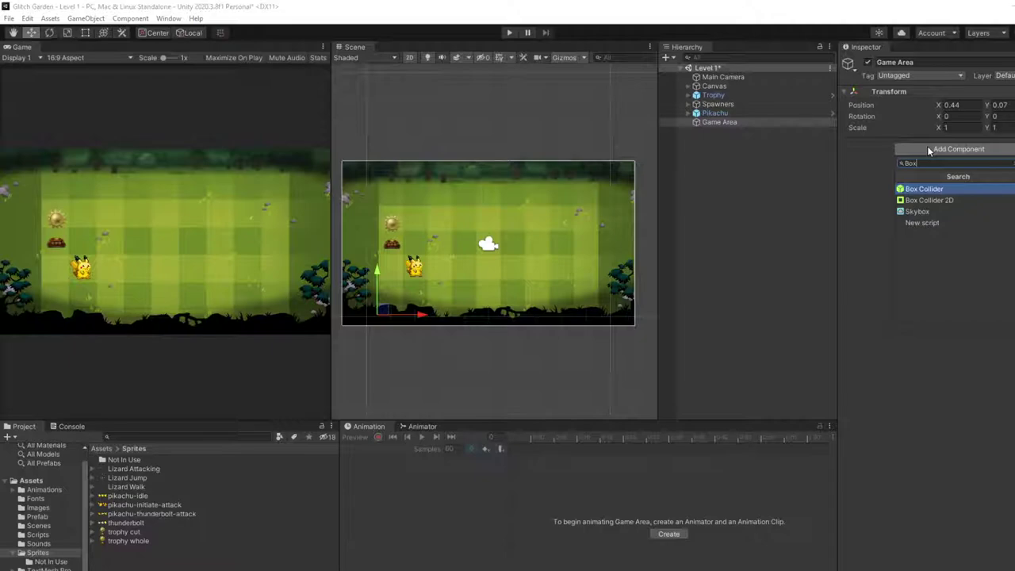
pyautogui.press('Down')
pyautogui.press('Return')
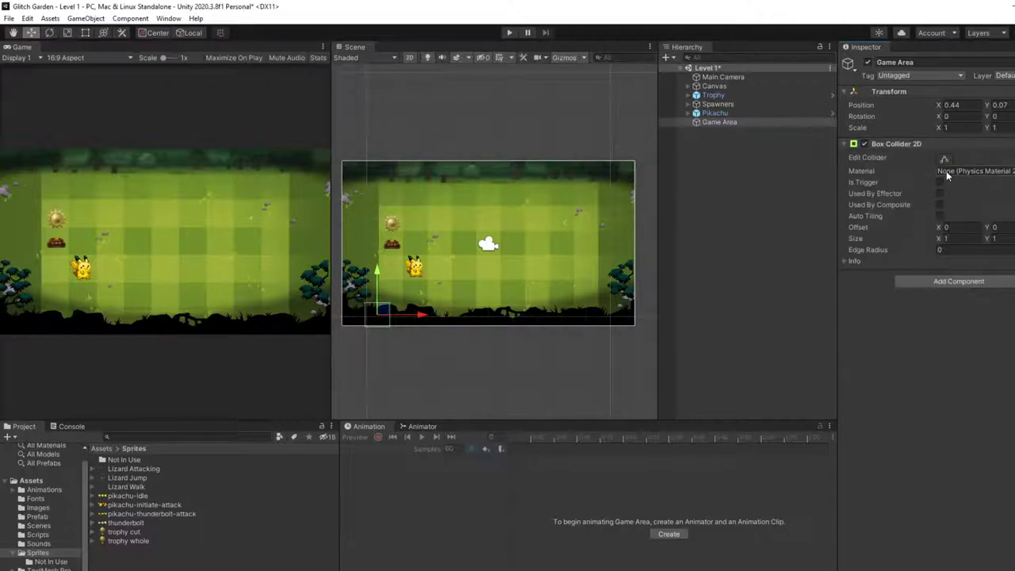
# Reset Game Area's Transform, then drag it up-right to roughly position 1.02, 0.97
pyautogui.click(944, 159)
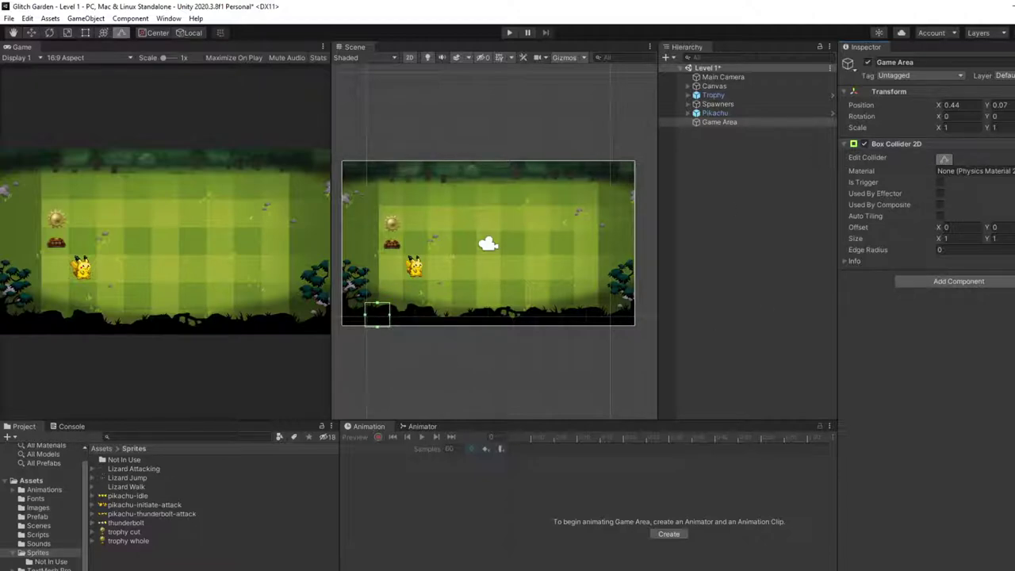
pyautogui.rightClick(952, 92)
pyautogui.click(964, 104)
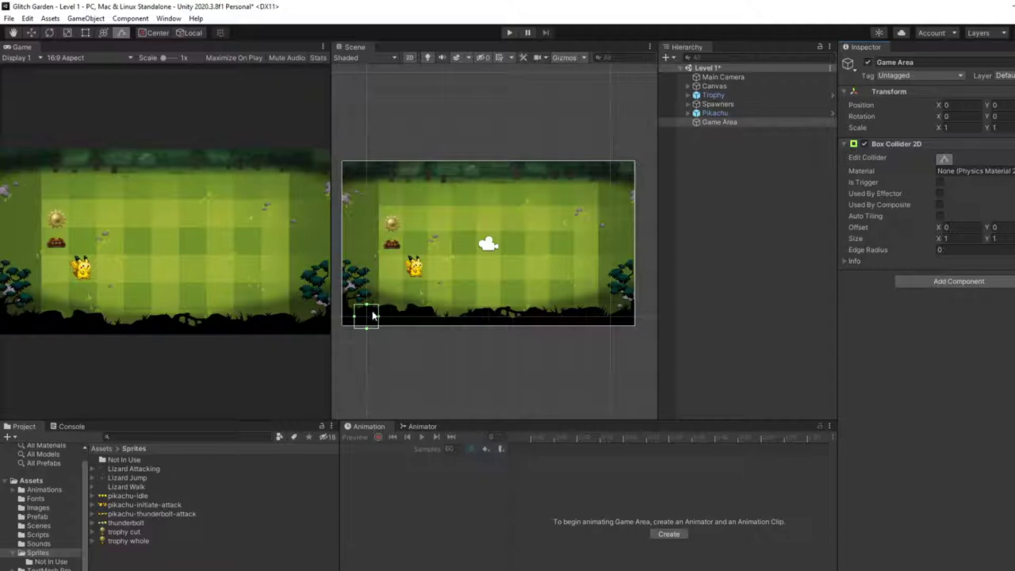
pyautogui.press('w')
pyautogui.moveTo(371, 315); pyautogui.dragTo(401, 290)
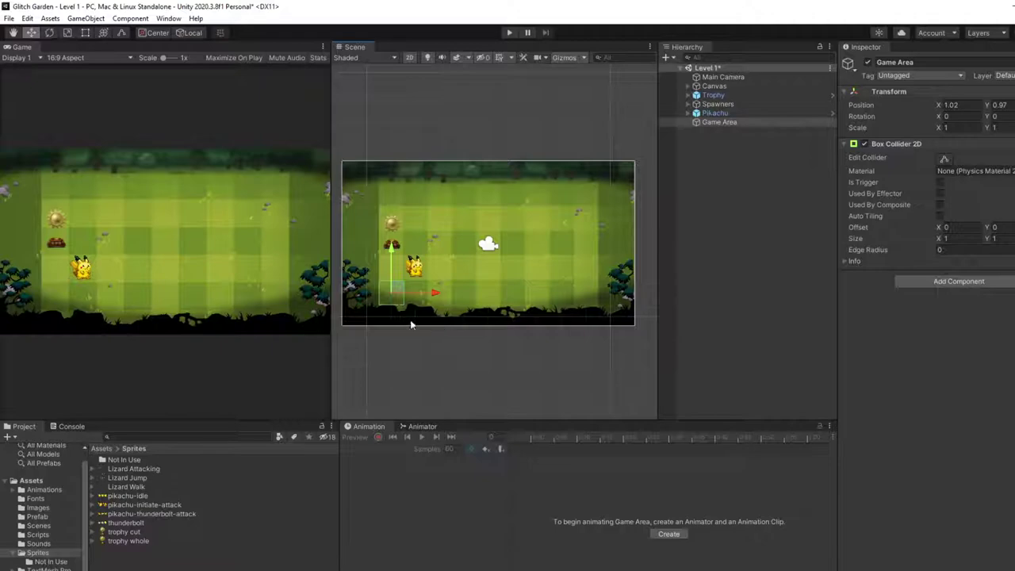
pyautogui.click(409, 319)
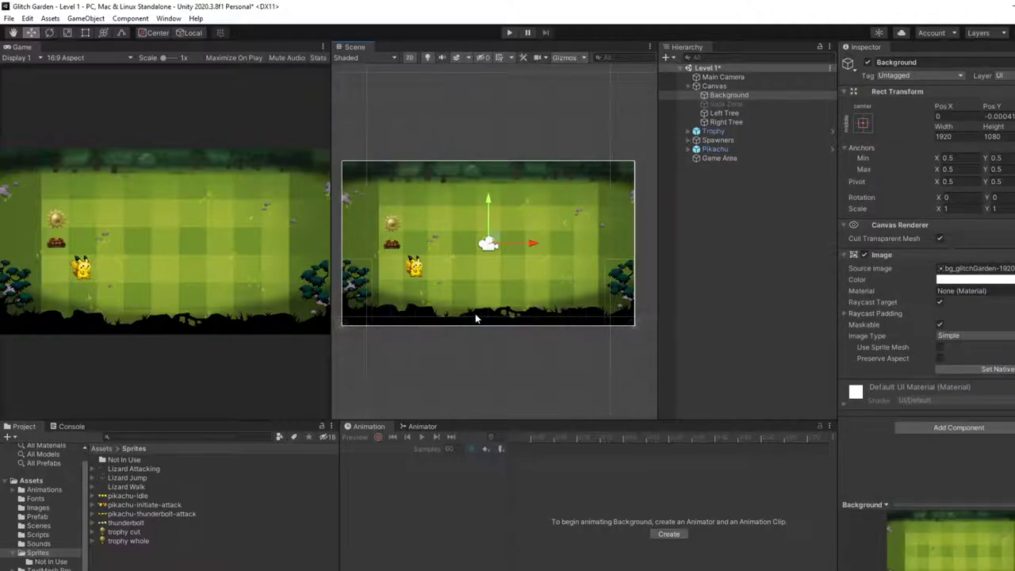
# Reselect Game Area and nudge it to position 1.005, 1.009
pyautogui.click(733, 158)
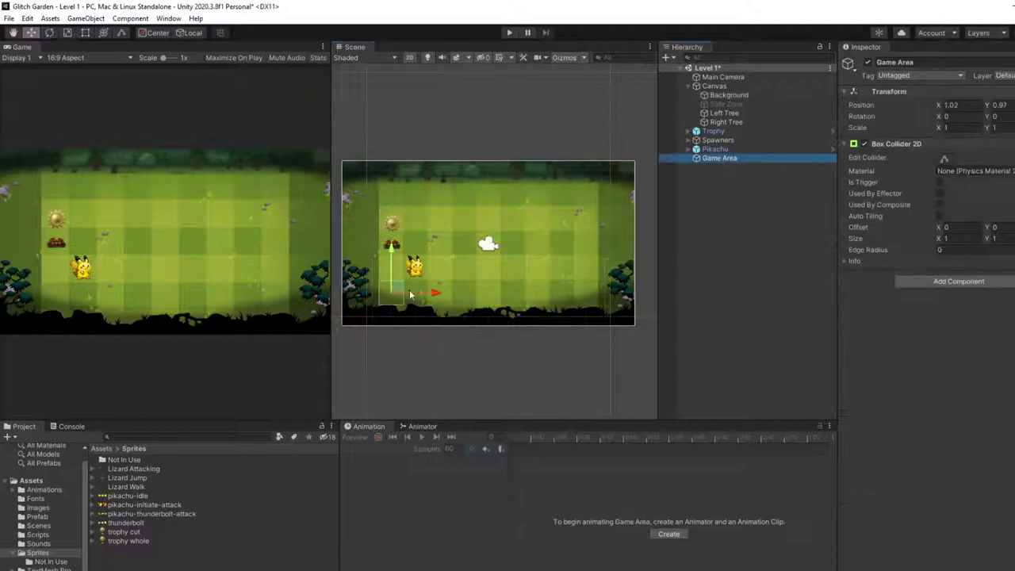
pyautogui.scroll(10, 402, 292)
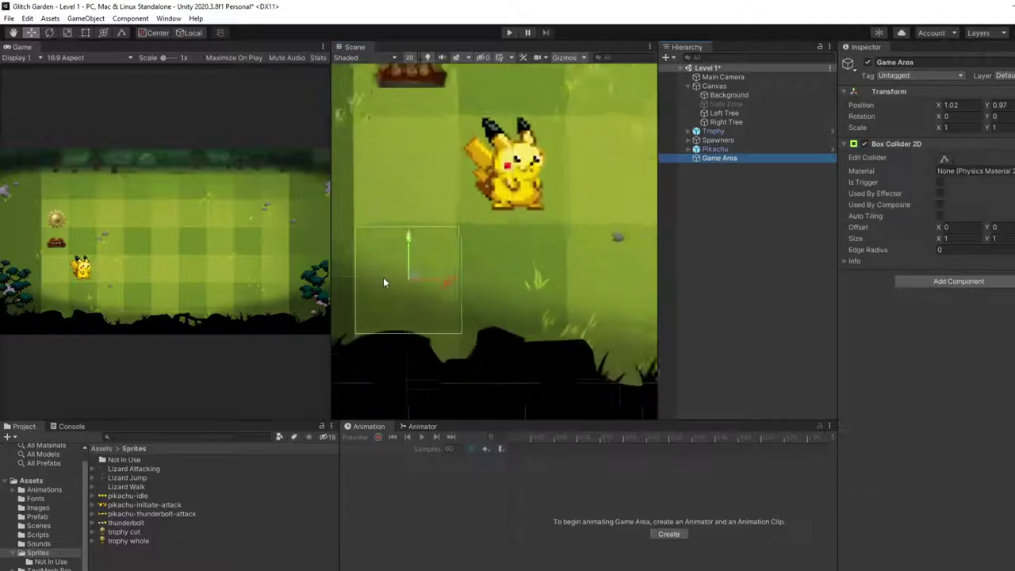
pyautogui.moveTo(422, 273); pyautogui.dragTo(415, 273)
pyautogui.scroll(-8, 504, 274)
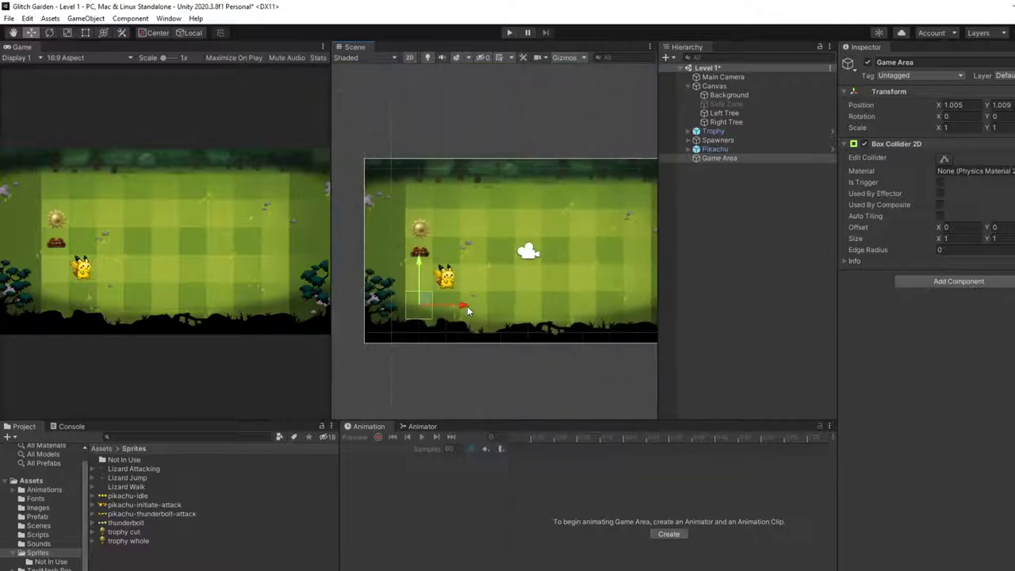
pyautogui.moveTo(508, 304); pyautogui.dragTo(476, 295, button='middle')
# Cycle through the W/E/R/T/Y transform tools, pick the Rect tool, and enable Edit Collider
pyautogui.press('t')
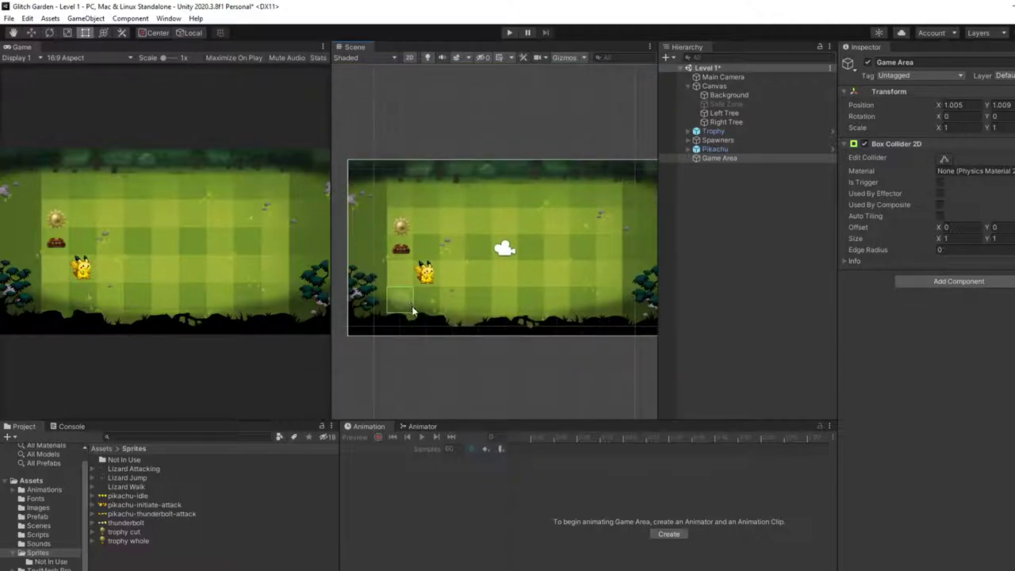
pyautogui.press('r')
pyautogui.press('y')
pyautogui.press('t')
pyautogui.press('e')
pyautogui.press('w')
pyautogui.press('e')
pyautogui.press('w')
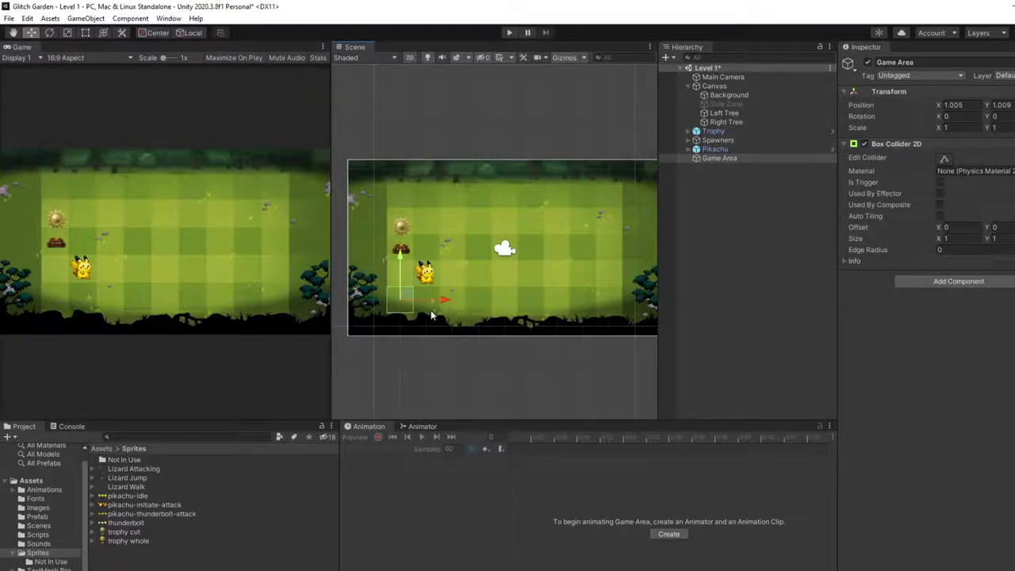
pyautogui.press('e')
pyautogui.press('r')
pyautogui.press('t')
pyautogui.press('y')
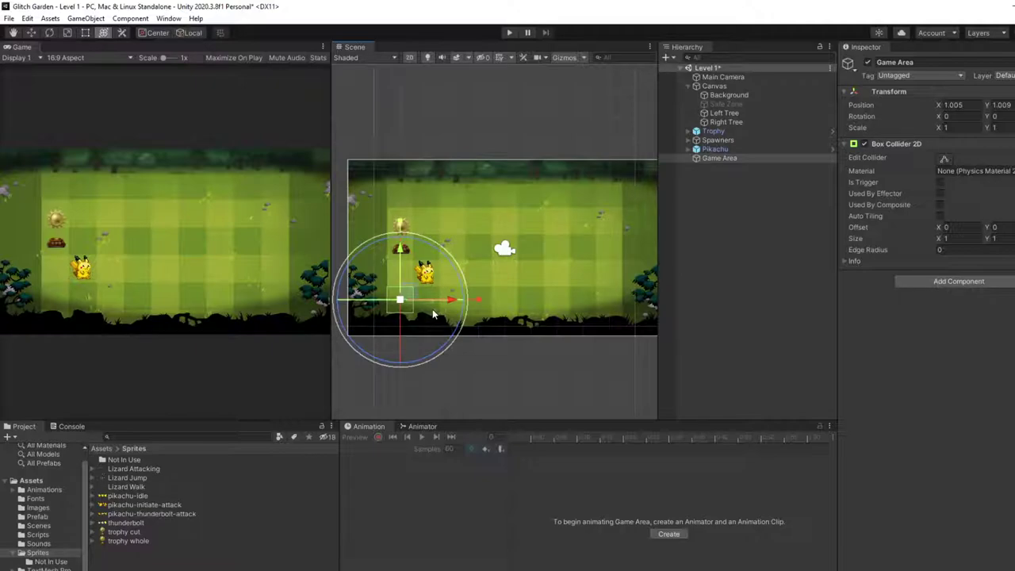
pyautogui.click(85, 34)
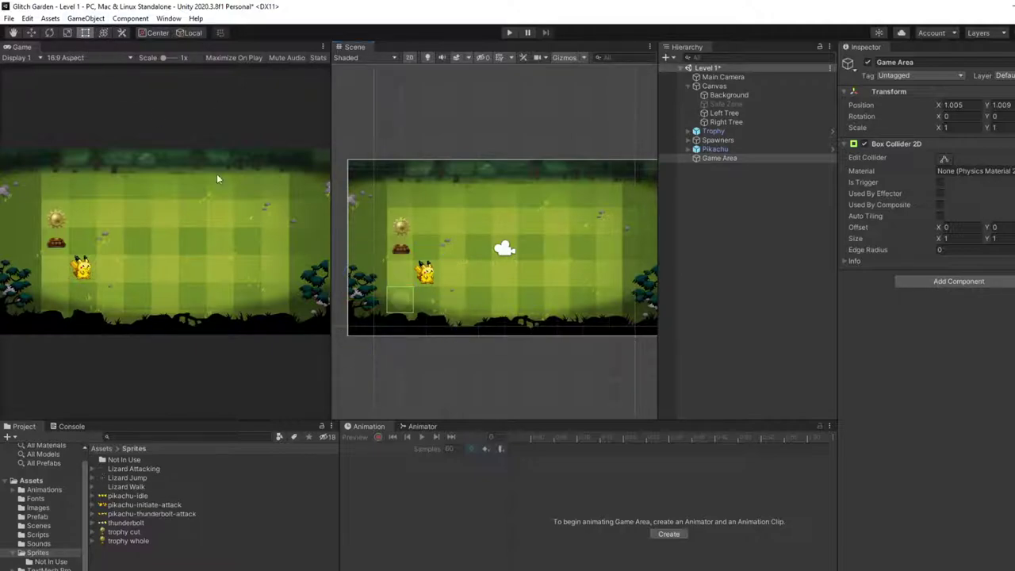
pyautogui.click(944, 158)
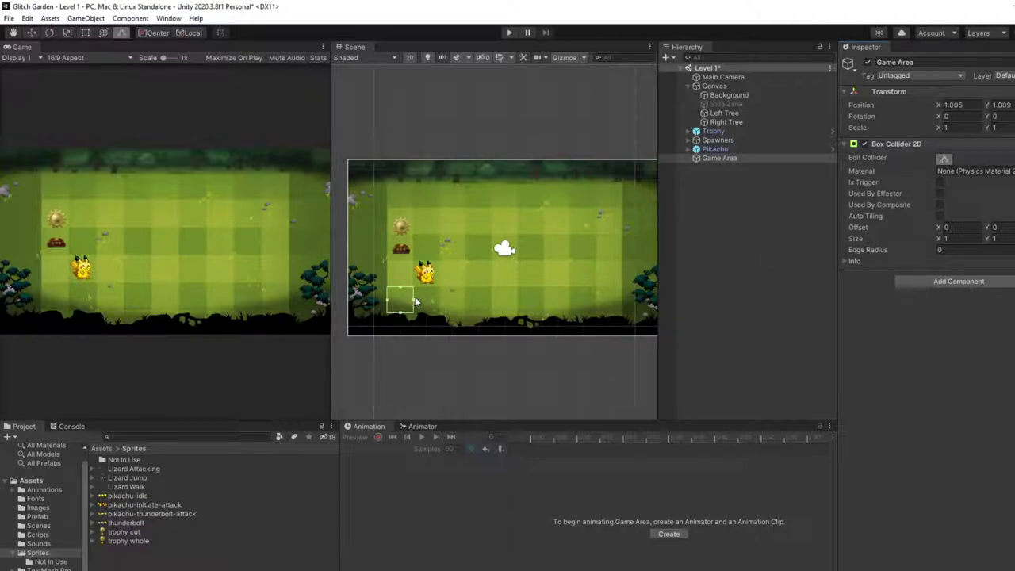
# Stretch the collider's right and top edges to about 6.99 by 5.02, offset 2.99, 2.01
pyautogui.moveTo(414, 299); pyautogui.dragTo(570, 305)
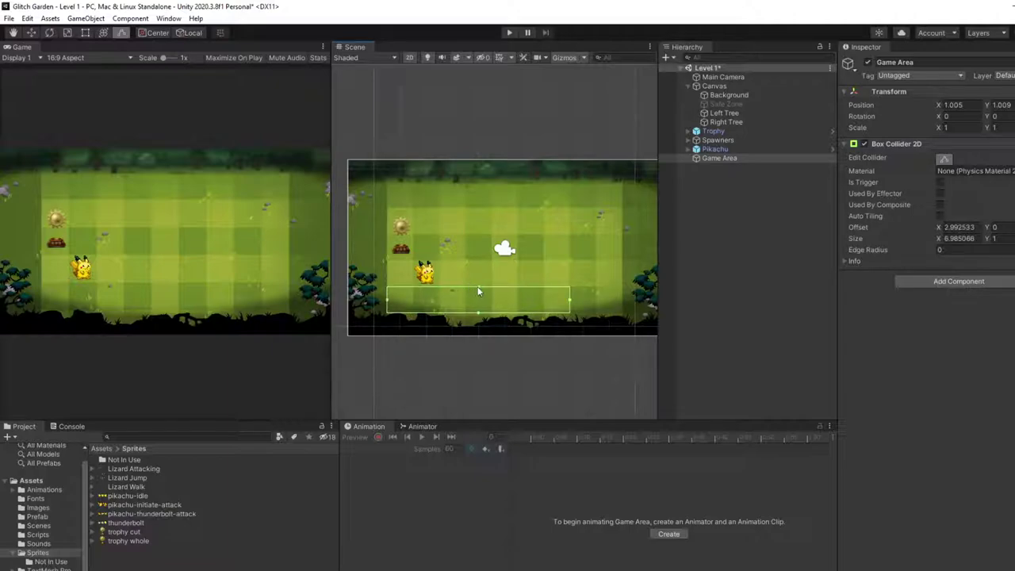
pyautogui.moveTo(477, 287); pyautogui.dragTo(477, 182)
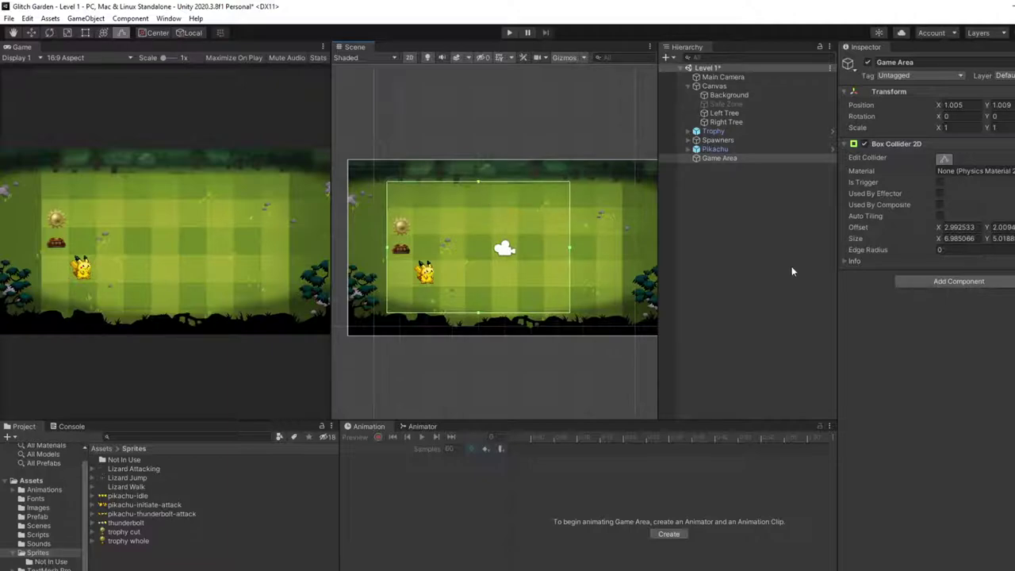
pyautogui.click(748, 158)
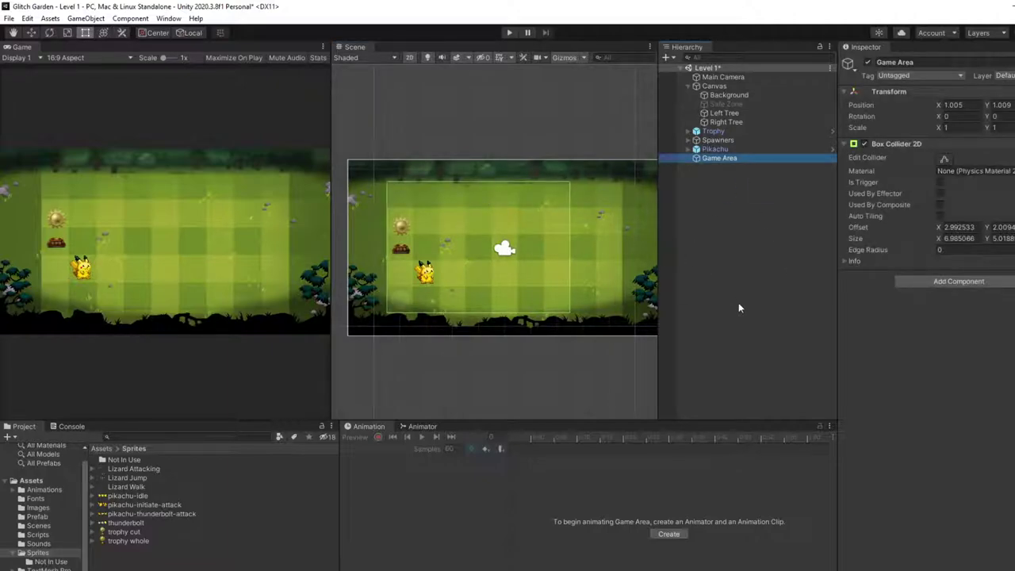
pyautogui.scroll(4, 576, 265)
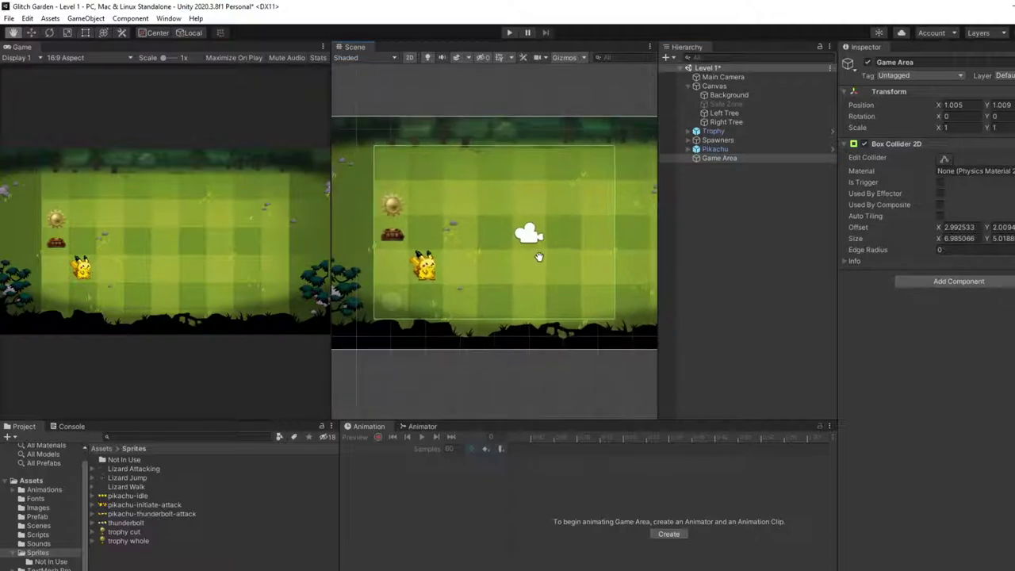
# Create a new C# script named GameArea in the Scripts folder
pyautogui.click(37, 534)
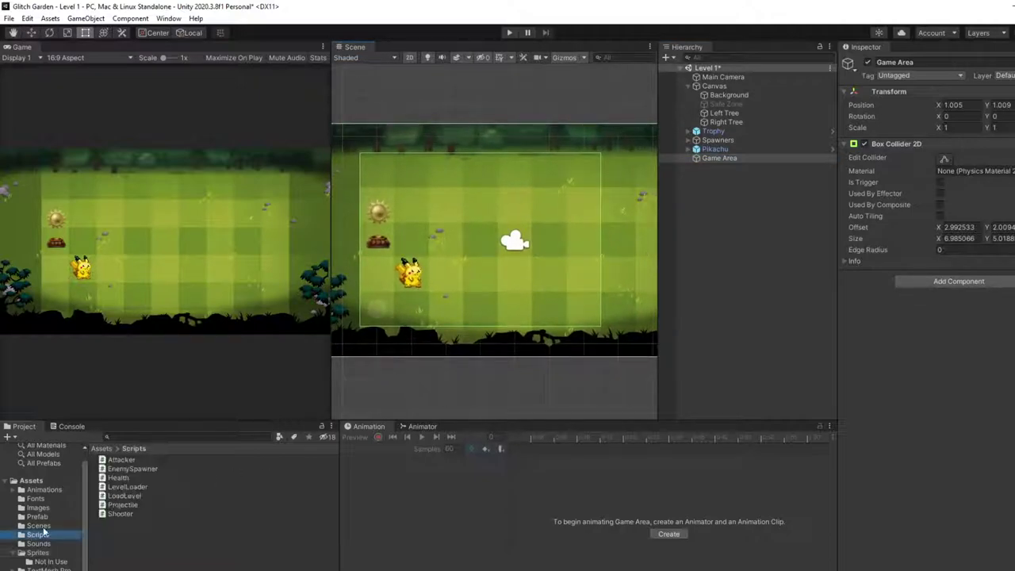
pyautogui.rightClick(158, 523)
pyautogui.moveTo(238, 246)
pyautogui.click(392, 172)
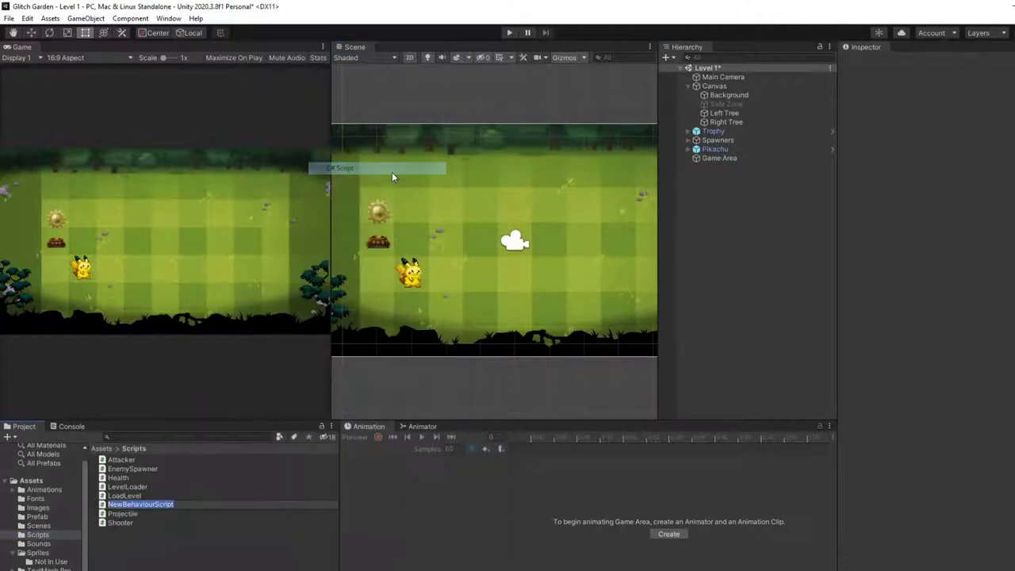
pyautogui.write('GameE')
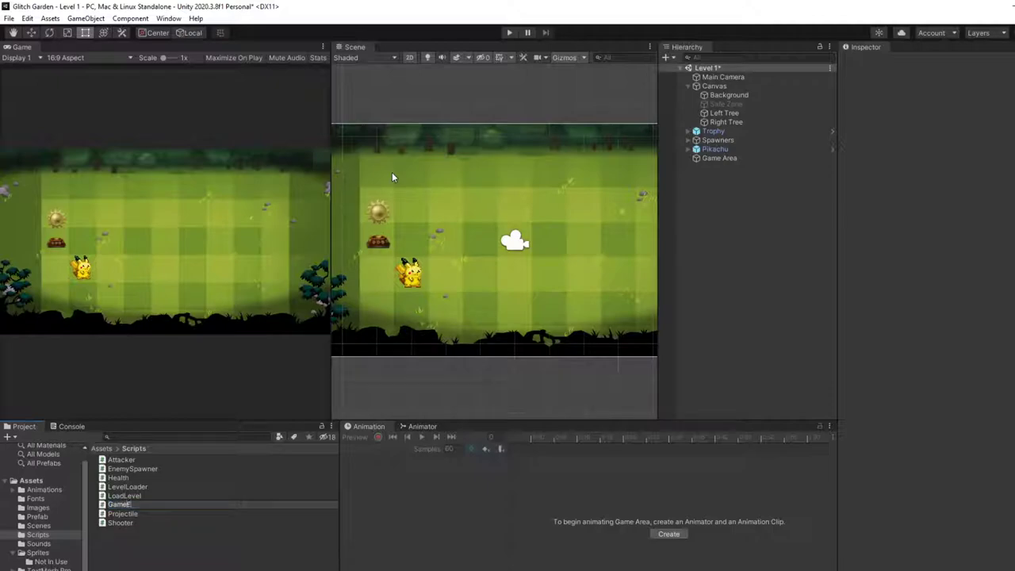
pyautogui.write('rea')
pyautogui.press('Return')
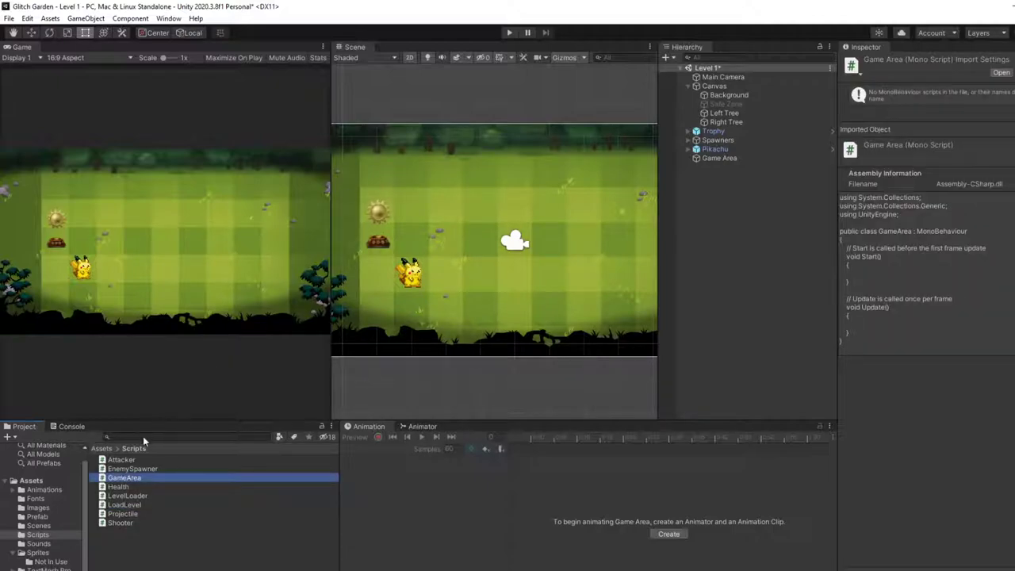
# Attach the GameArea script to Game Area and remove the duplicate component
pyautogui.click(737, 158)
pyautogui.moveTo(125, 478); pyautogui.dragTo(954, 374)
pyautogui.rightClick(950, 306)
pyautogui.click(1001, 359)
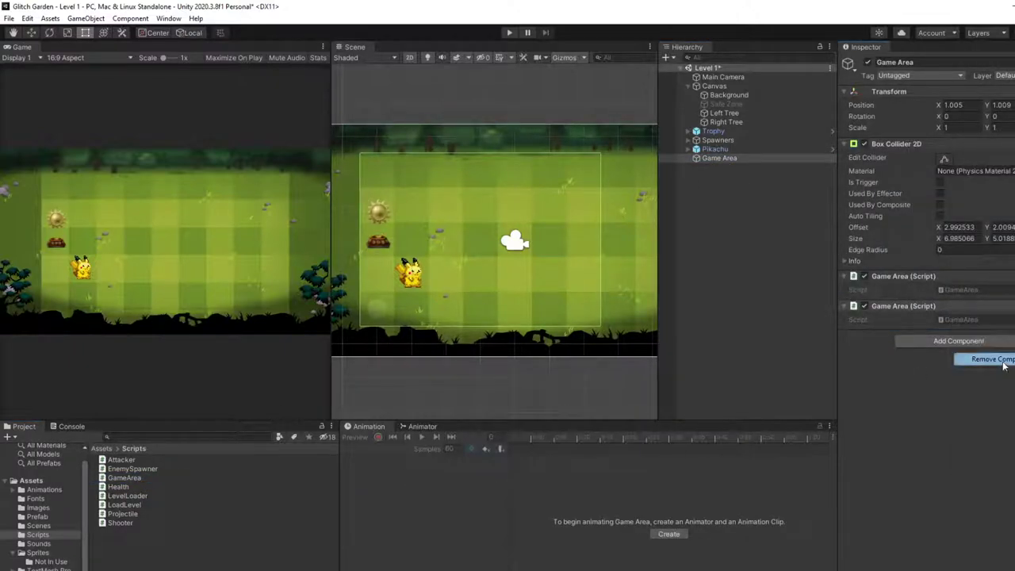
# Open the GameArea script in the code editor via Edit Script, then return to Unity
pyautogui.rightClick(984, 276)
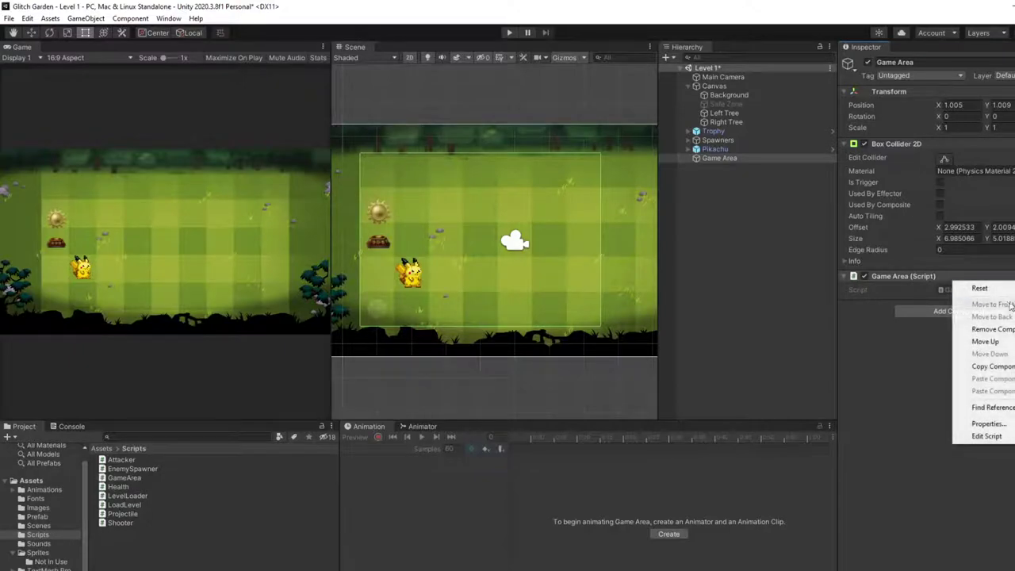
pyautogui.click(987, 437)
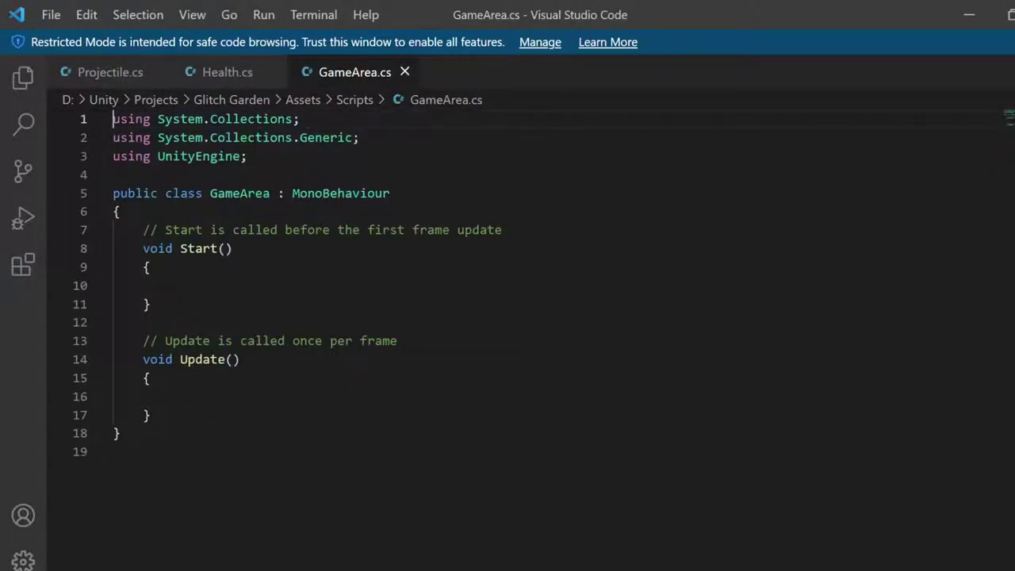
pyautogui.hotkey('alt', 'Tab')
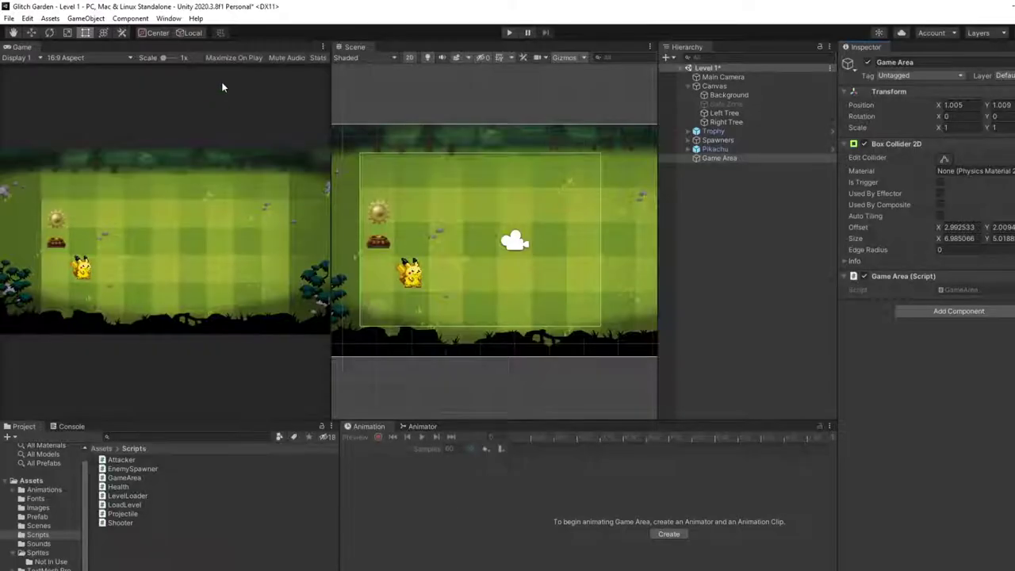
pyautogui.click(27, 18)
# Open Project Settings on the Input Manager and expand its Axes list
pyautogui.click(71, 348)
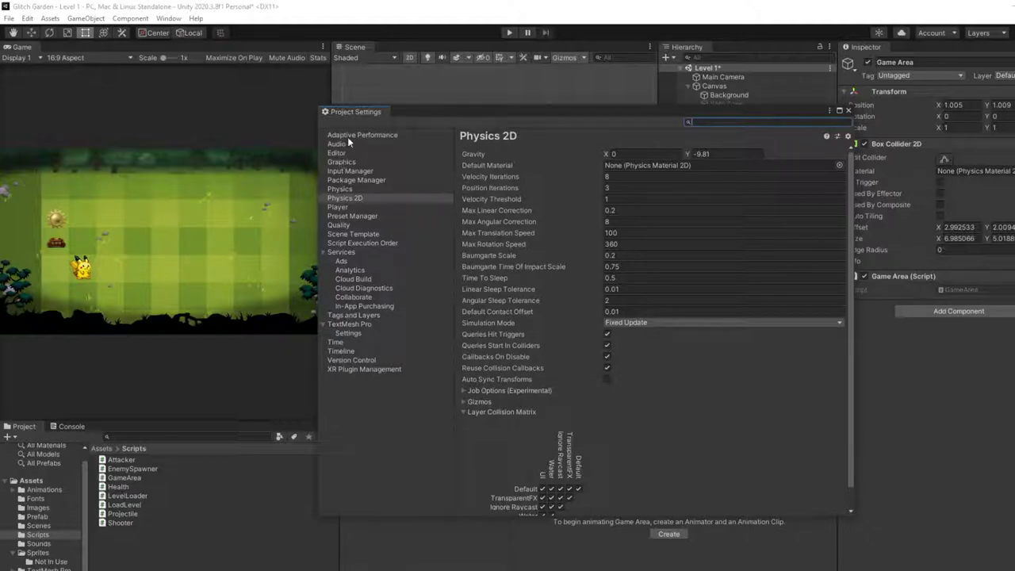
pyautogui.click(351, 171)
pyautogui.click(497, 181)
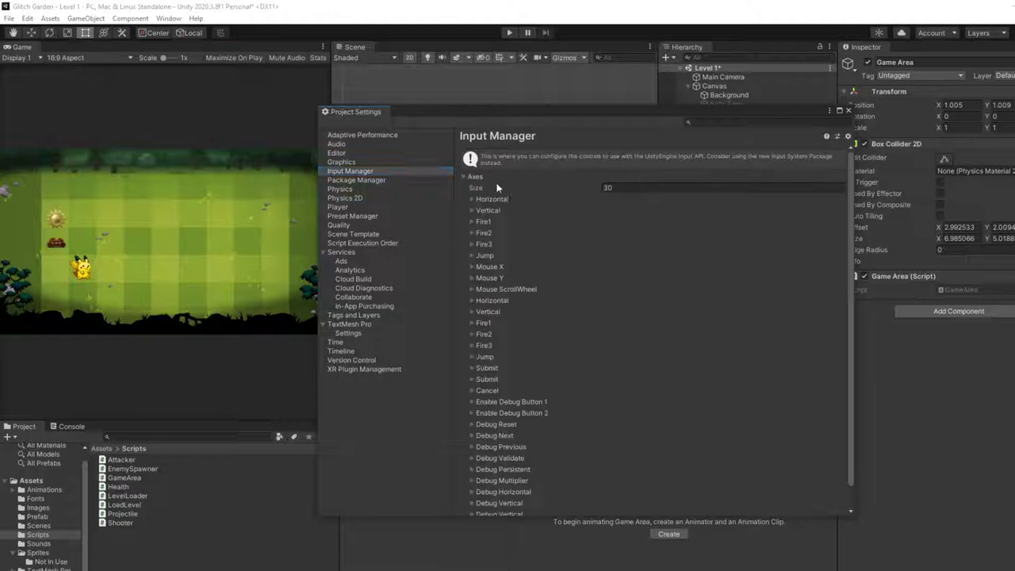
pyautogui.scroll(-1, 584, 226)
pyautogui.scroll(1, 516, 251)
pyautogui.scroll(-1, 508, 248)
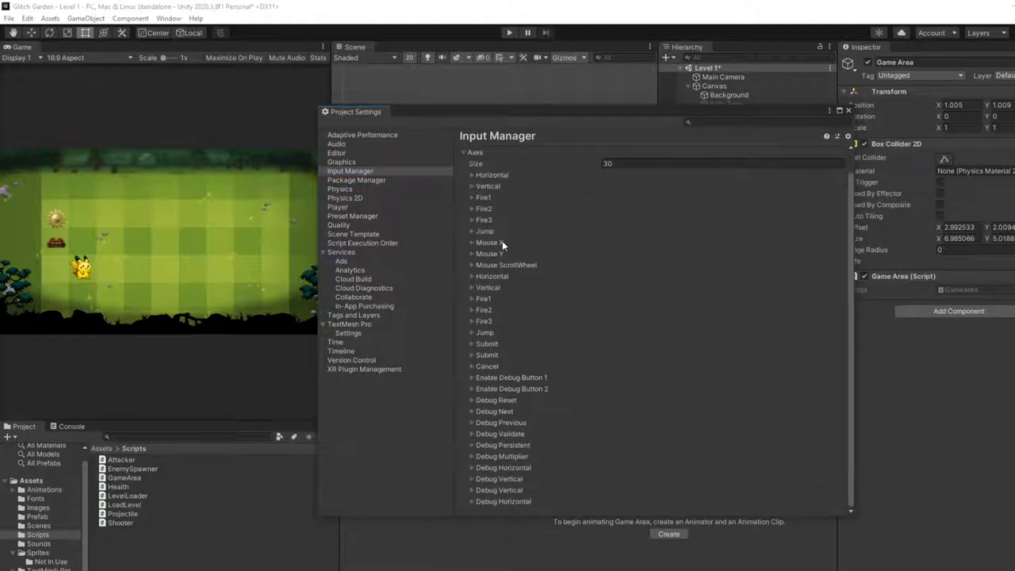
# Expand and collapse the Fire1, Fire2 and Submit axis entries to inspect them
pyautogui.click(473, 299)
pyautogui.click(473, 299)
pyautogui.click(472, 310)
pyautogui.click(473, 311)
pyautogui.click(473, 343)
pyautogui.click(473, 343)
pyautogui.scroll(1, 502, 356)
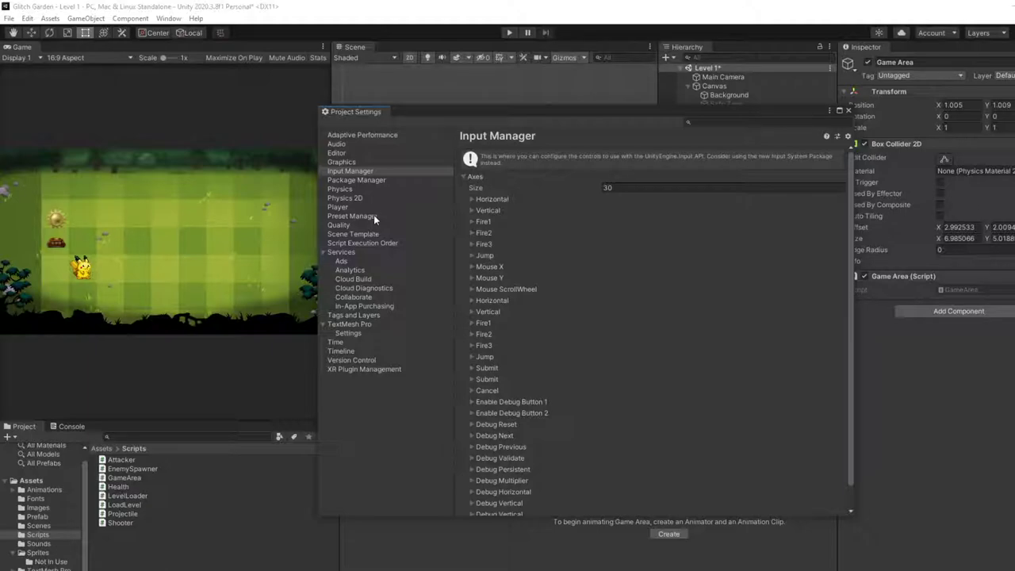
# Browse the Editor, Audio and Adaptive Performance settings, then inspect the Horizontal input axis
pyautogui.click(351, 154)
pyautogui.click(353, 146)
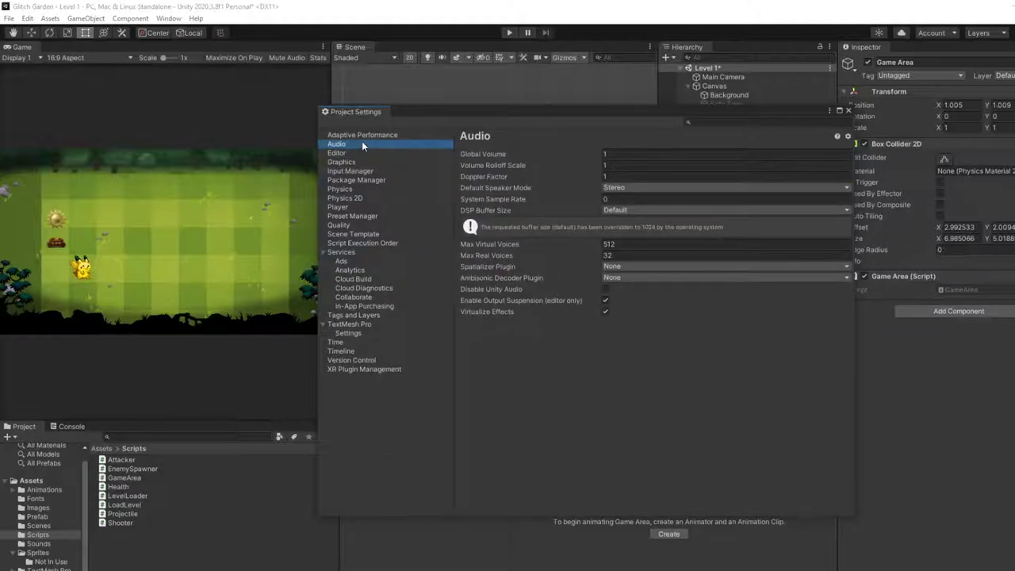
pyautogui.click(366, 136)
pyautogui.click(357, 173)
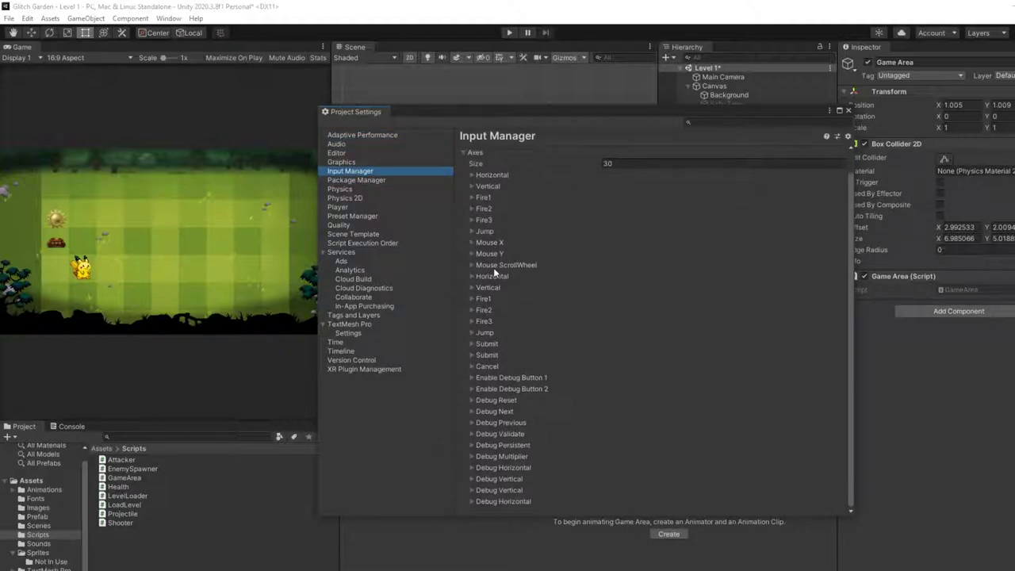
pyautogui.click(472, 199)
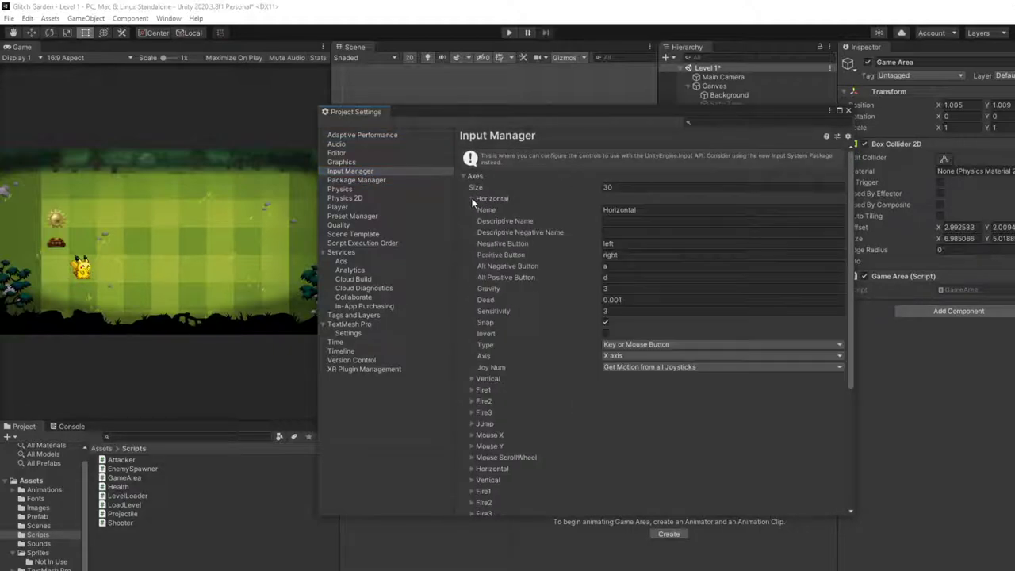
pyautogui.click(474, 200)
# Search Google for 'unity getmouseclick' in a new tab and open the Input.GetMouseButtonDown docs
pyautogui.hotkey('alt', 'Tab')
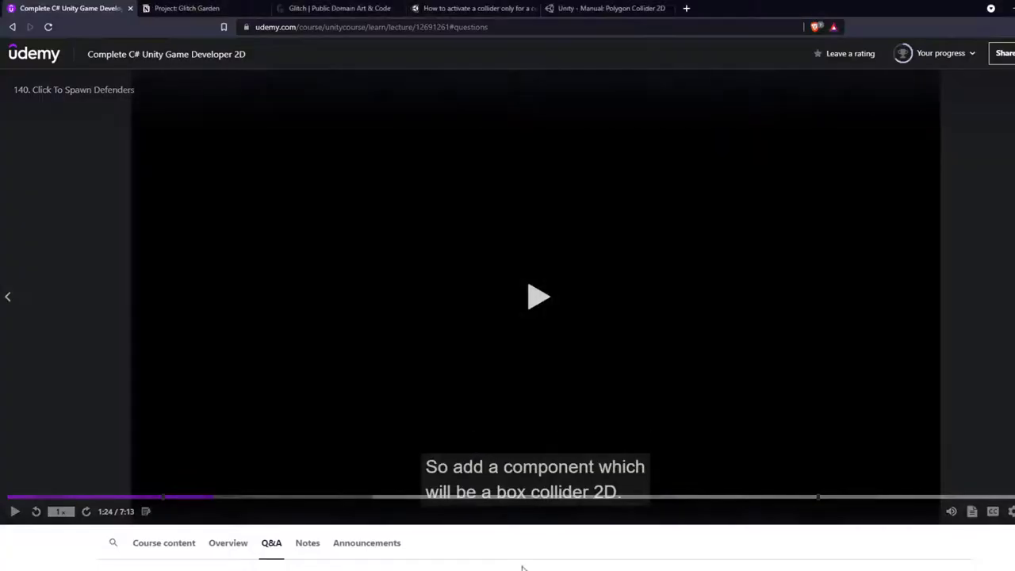
pyautogui.click(687, 11)
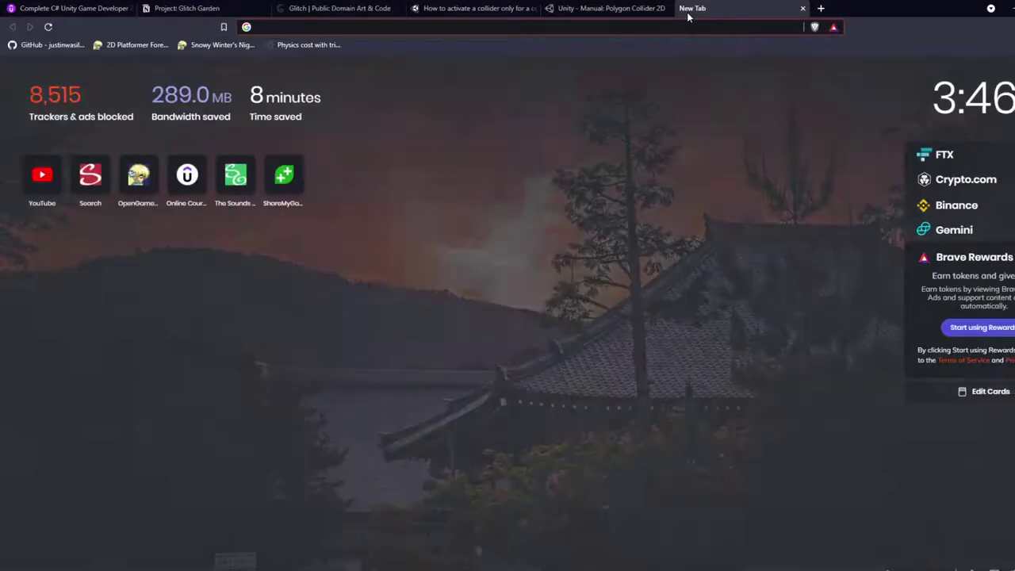
pyautogui.write('uniut')
pyautogui.press('BackSpace')
pyautogui.press('BackSpace')
pyautogui.write('ty getbu')
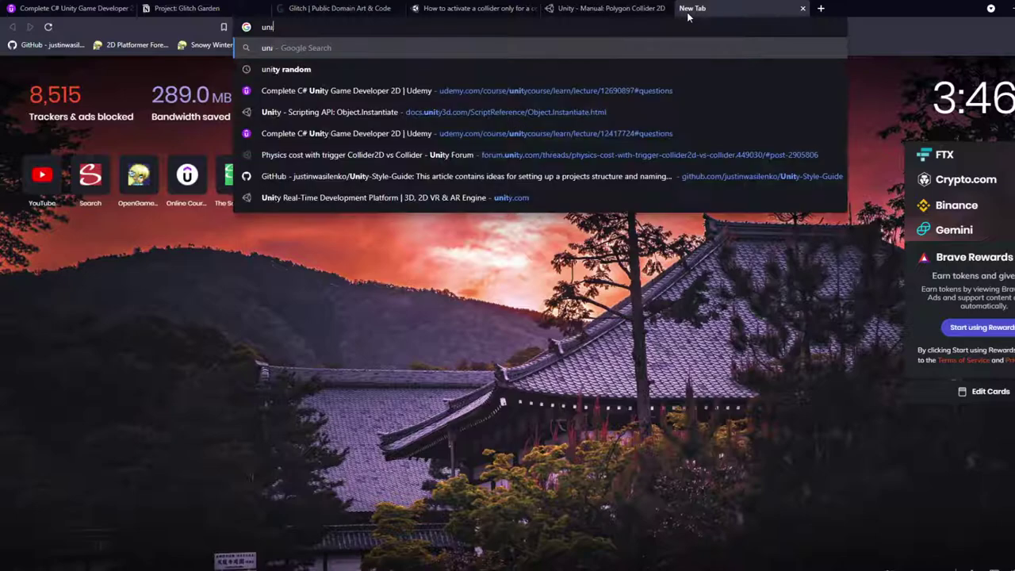
pyautogui.press('BackSpace')
pyautogui.press('BackSpace')
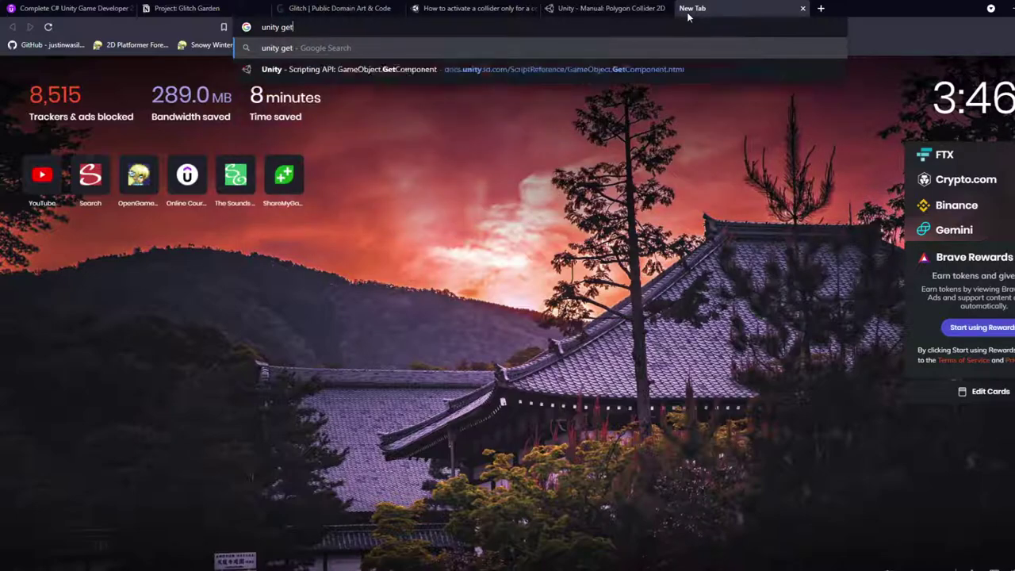
pyautogui.write('mouseclick')
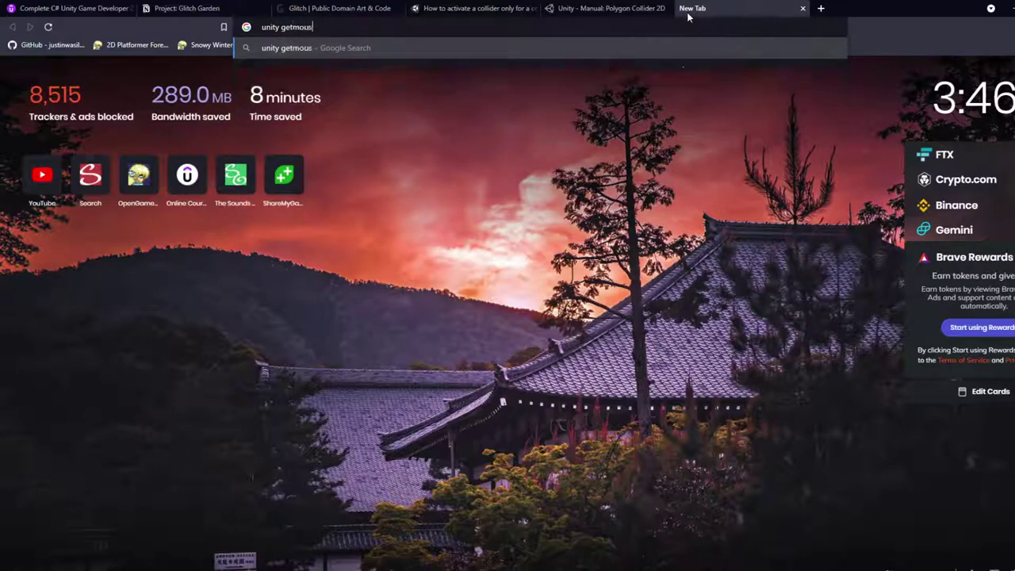
pyautogui.press('Return')
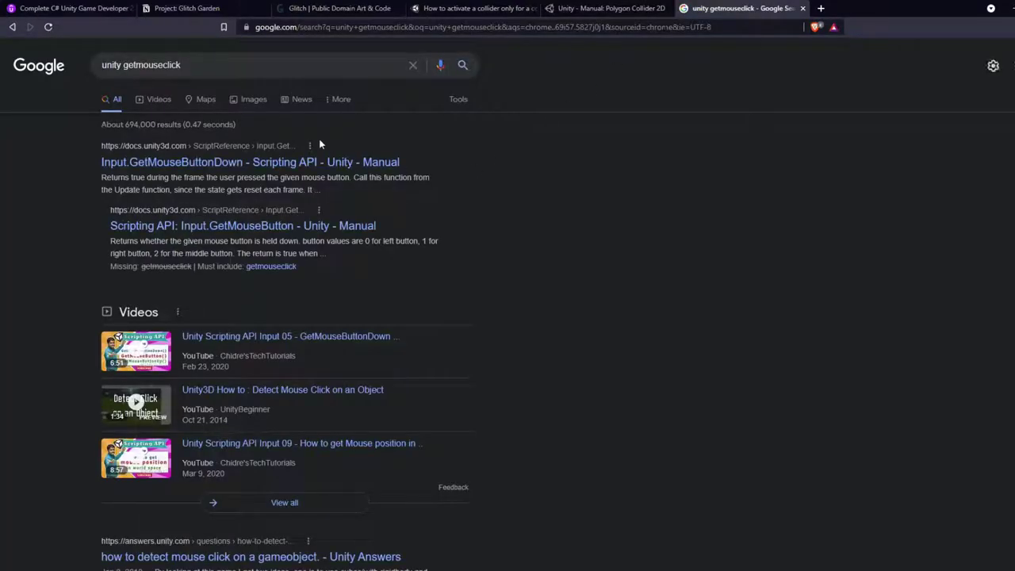
pyautogui.click(304, 161)
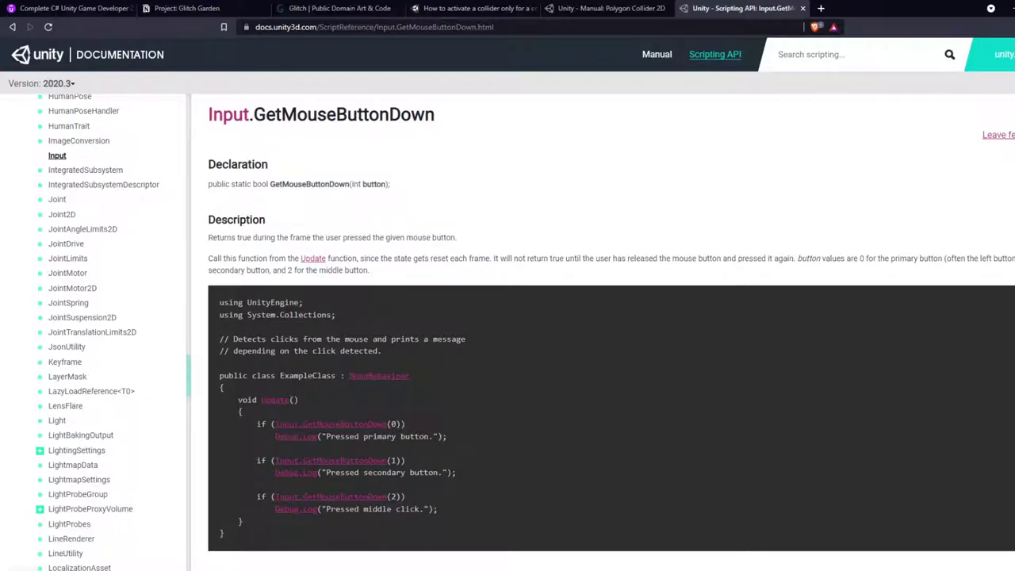
# Rewind the Udemy lecture to 0:59, then return to the GetMouseButtonDown docs tab
pyautogui.click(72, 8)
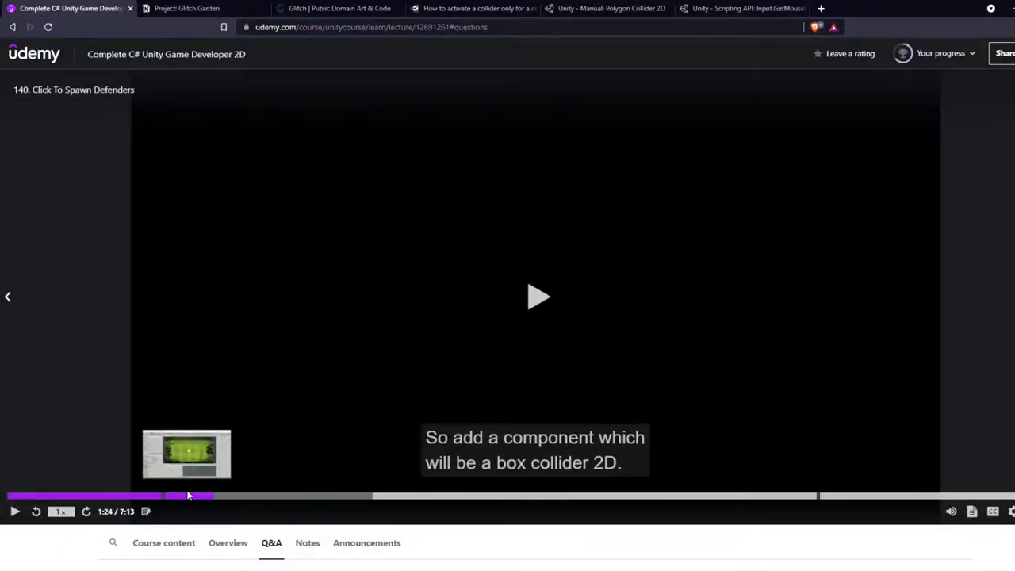
pyautogui.click(153, 498)
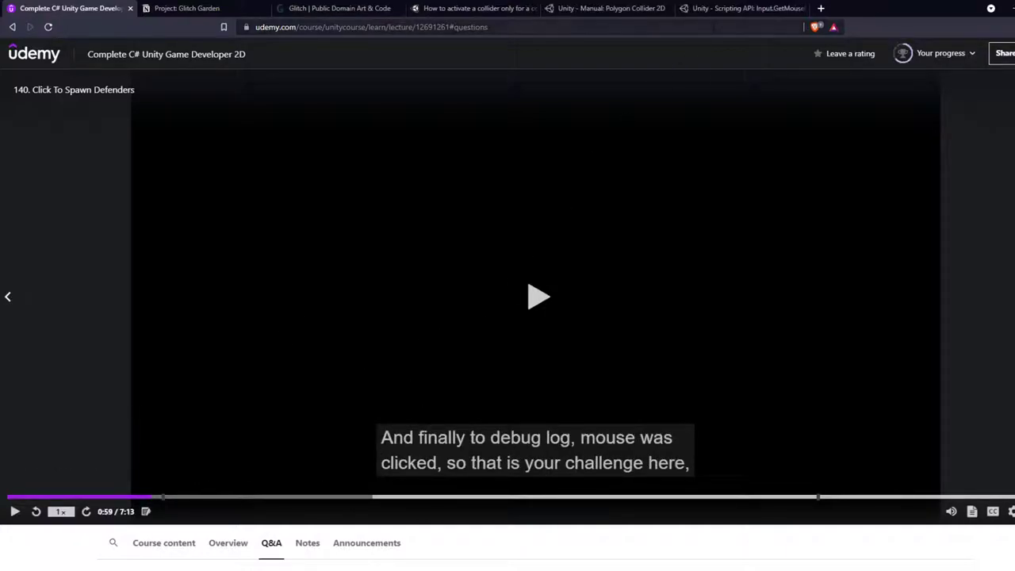
pyautogui.click(741, 8)
pyautogui.click(381, 27)
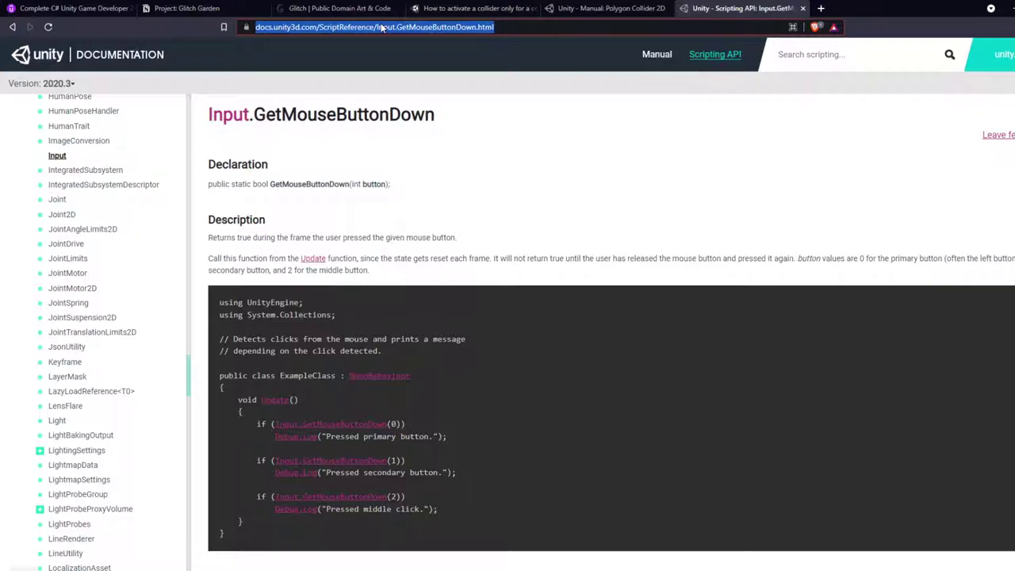
# Search 'onmousedown unity' and open the MonoBehaviour.OnMouseDown page, highlighting its example code
pyautogui.write('onmousedown unity')
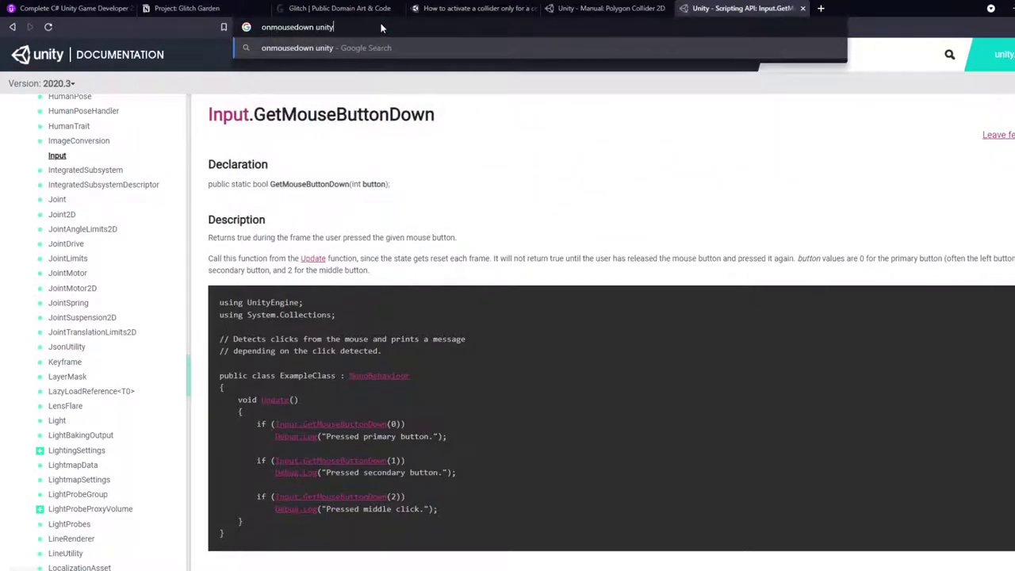
pyautogui.press('Return')
pyautogui.click(231, 166)
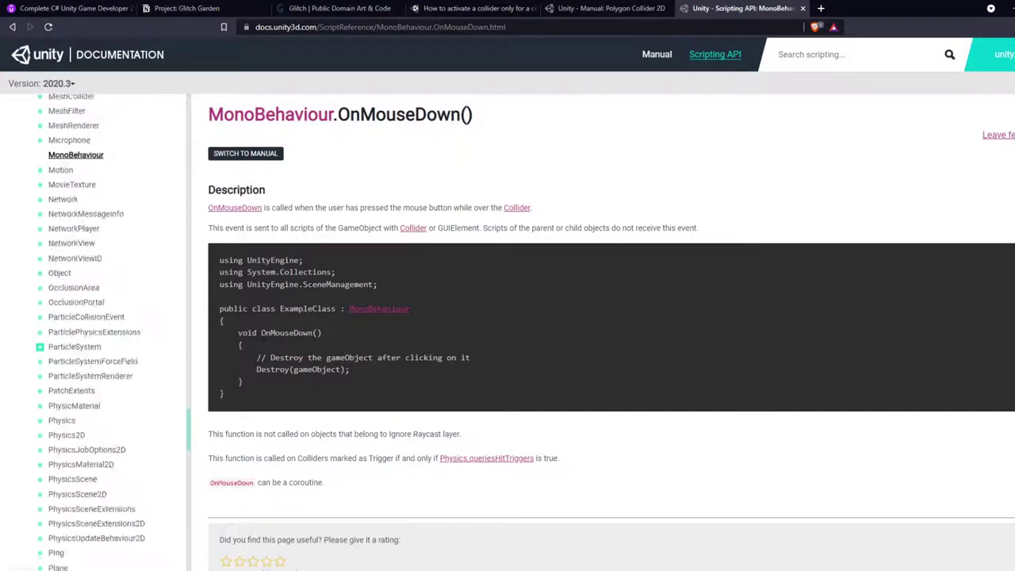
pyautogui.moveTo(238, 332); pyautogui.dragTo(290, 370)
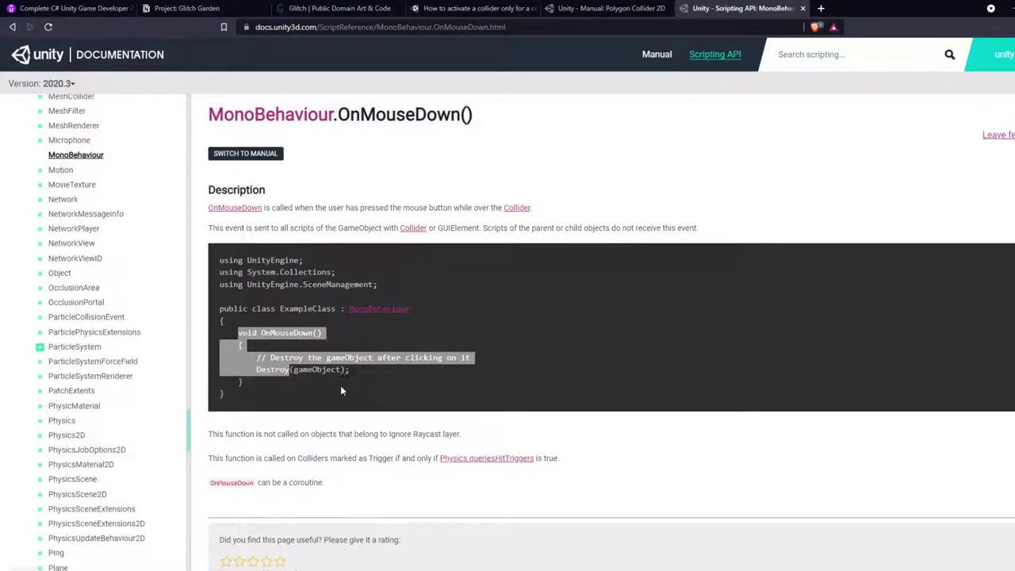
pyautogui.click(421, 315)
pyautogui.doubleClick(422, 315)
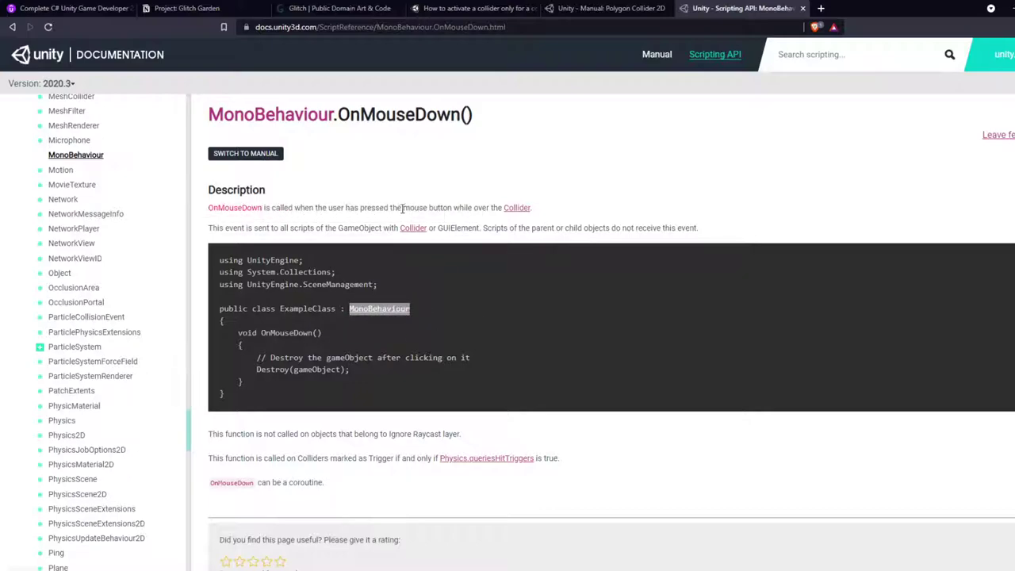
# Read the OnMouseDown description and the Ignore Raycast layer note, then return to Unity
pyautogui.moveTo(337, 207); pyautogui.dragTo(529, 207)
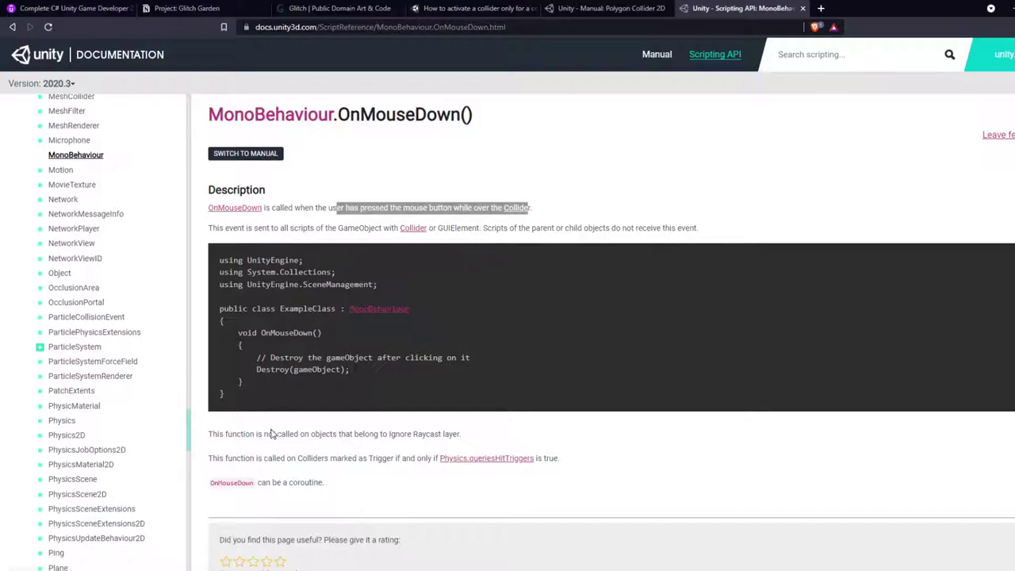
pyautogui.moveTo(209, 435); pyautogui.dragTo(439, 434)
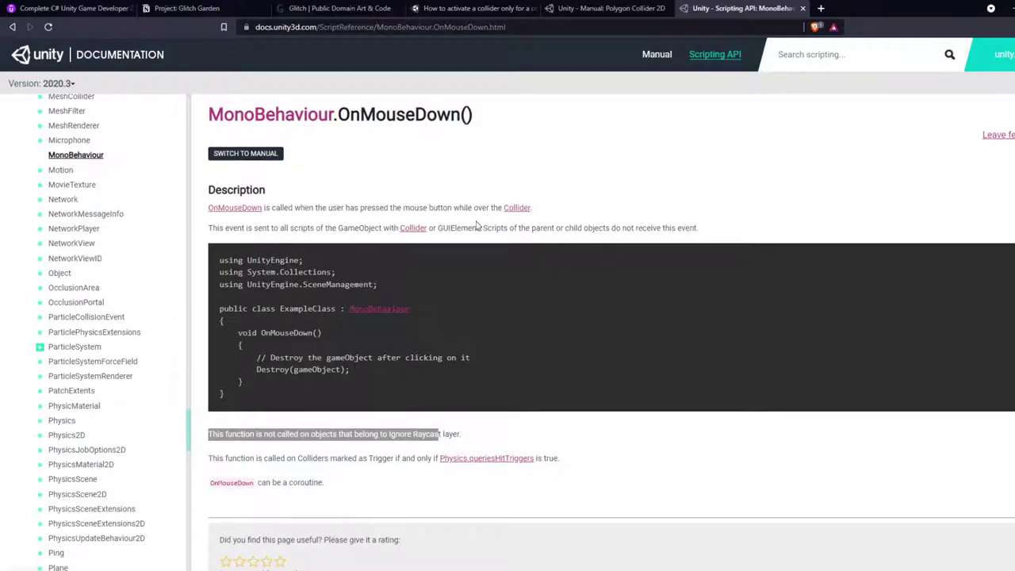
pyautogui.click(207, 218)
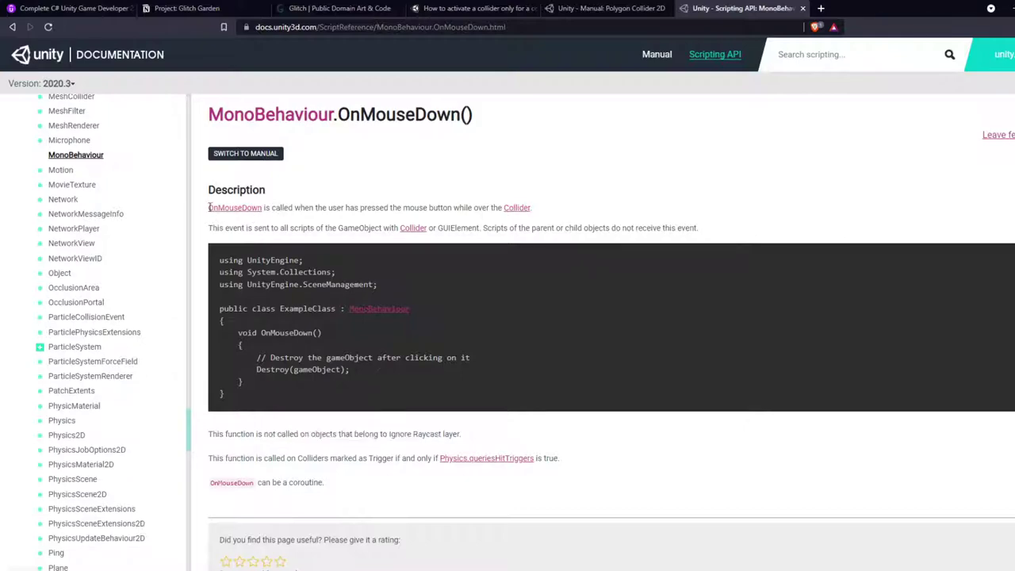
pyautogui.tripleClick(512, 207)
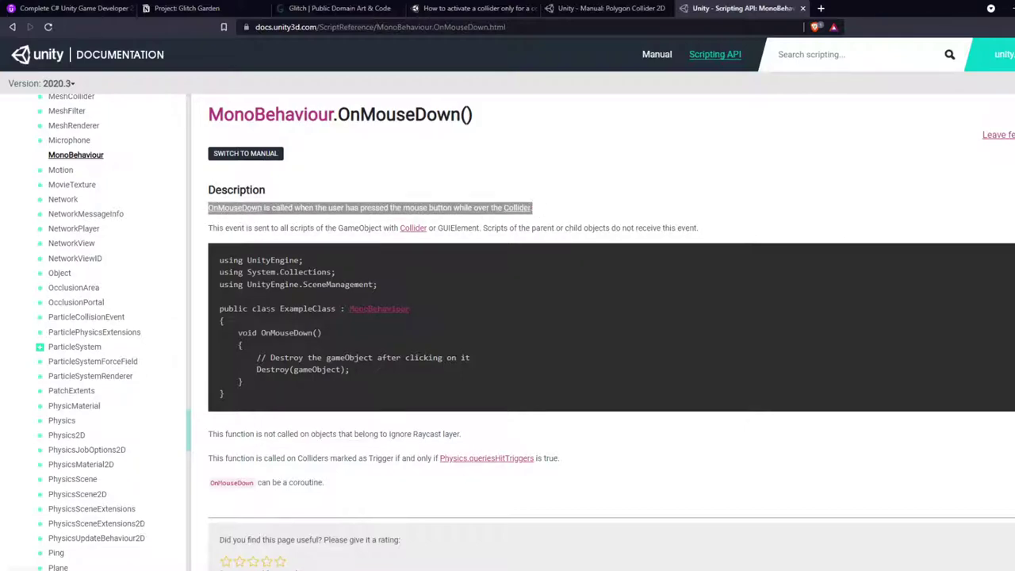
pyautogui.click(232, 334)
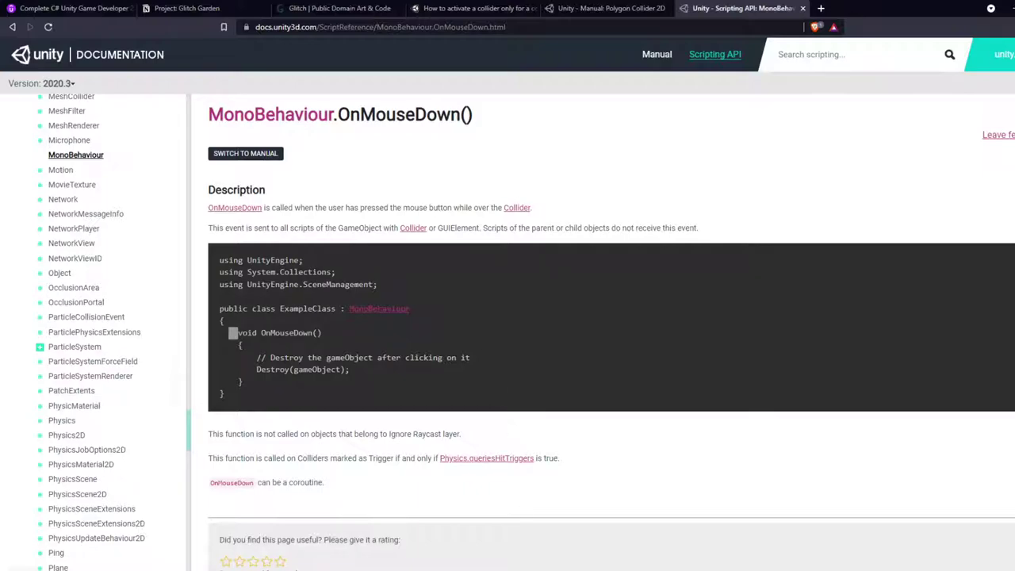
pyautogui.click(538, 533)
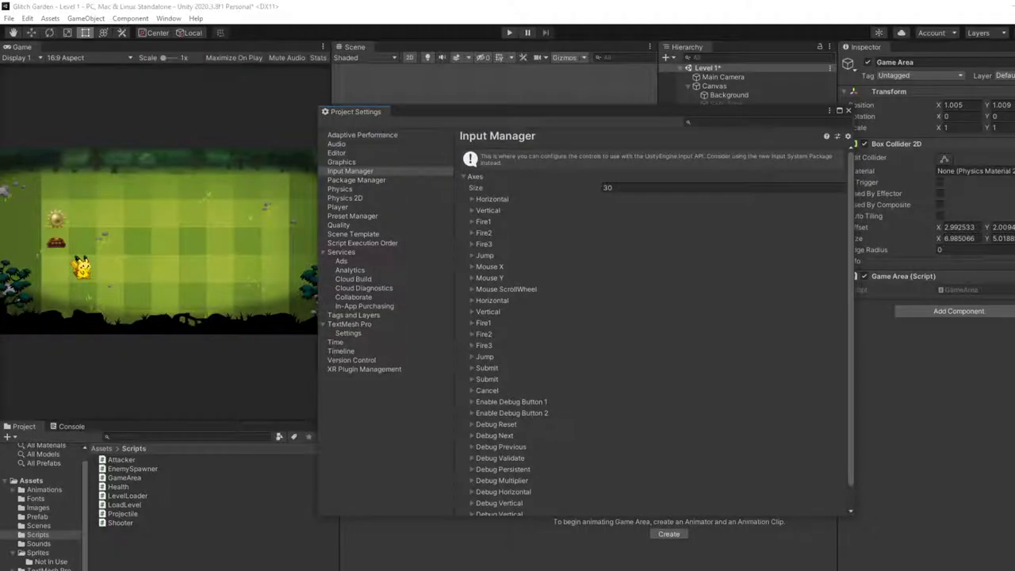
# Close Project Settings and open GameArea.cs in Visual Studio Code
pyautogui.click(849, 113)
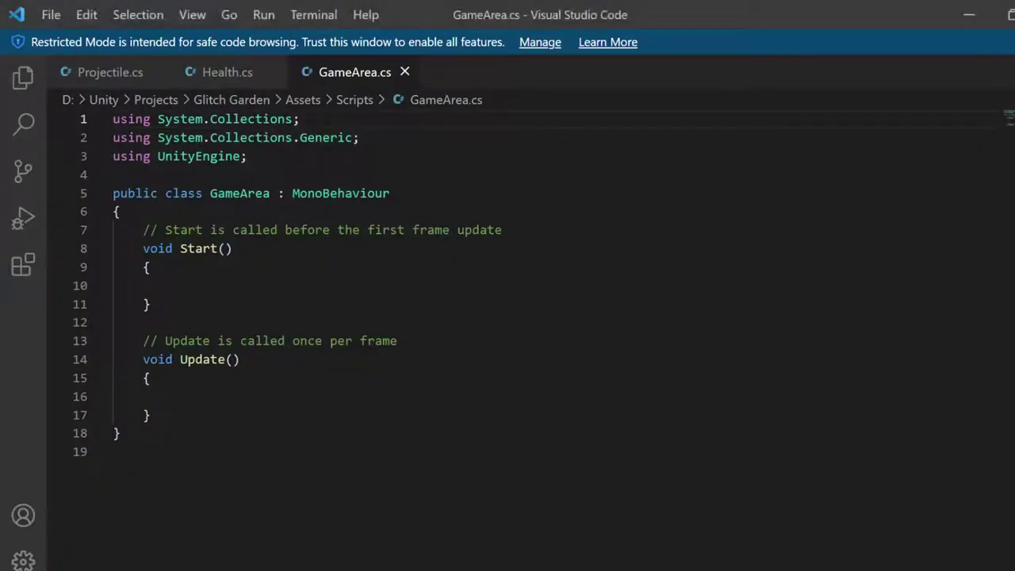
pyautogui.click(151, 415)
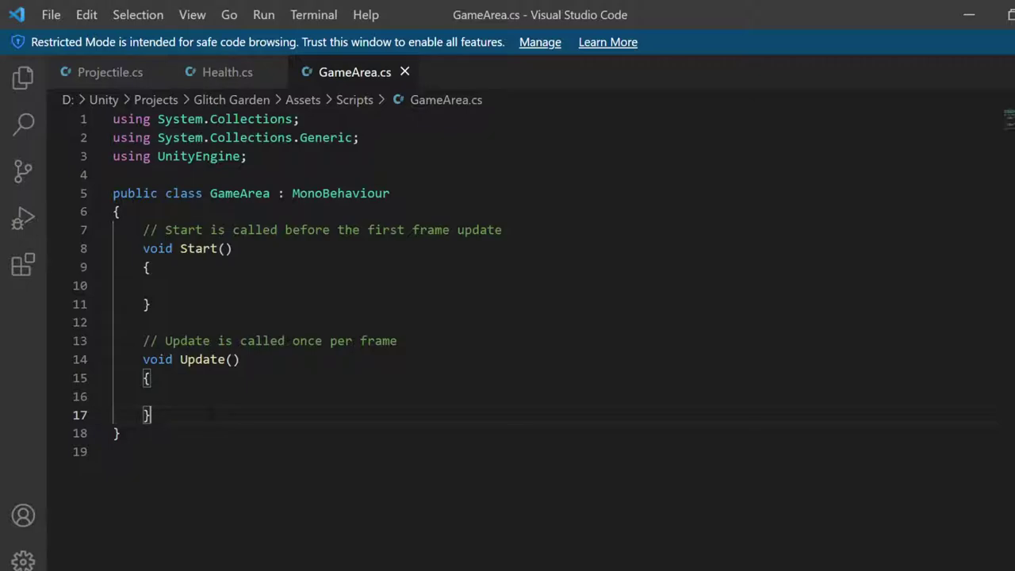
# Delete the default Start and Update methods from GameArea.cs and save
pyautogui.moveTo(151, 415); pyautogui.dragTo(95, 346)
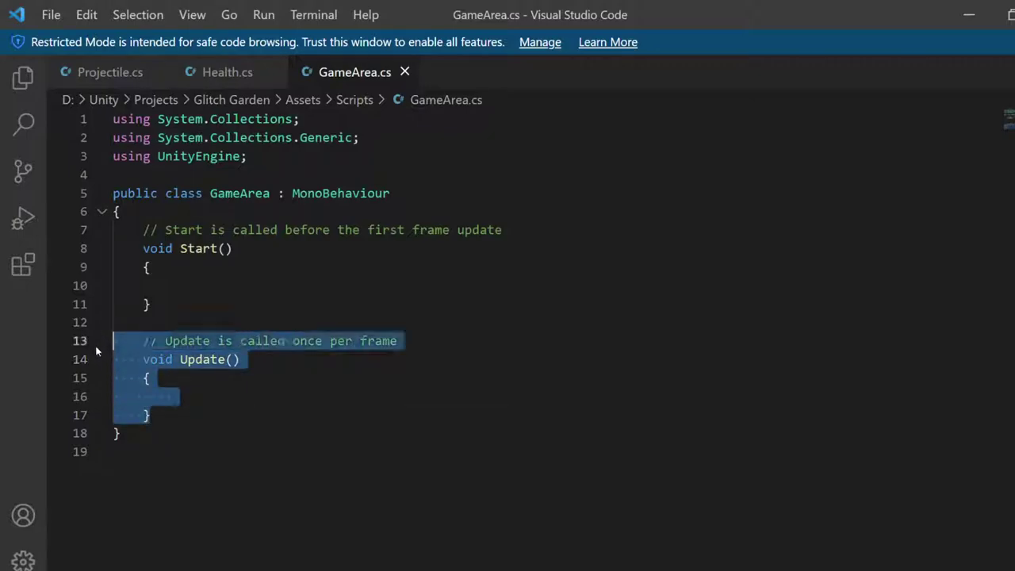
pyautogui.press('BackSpace')
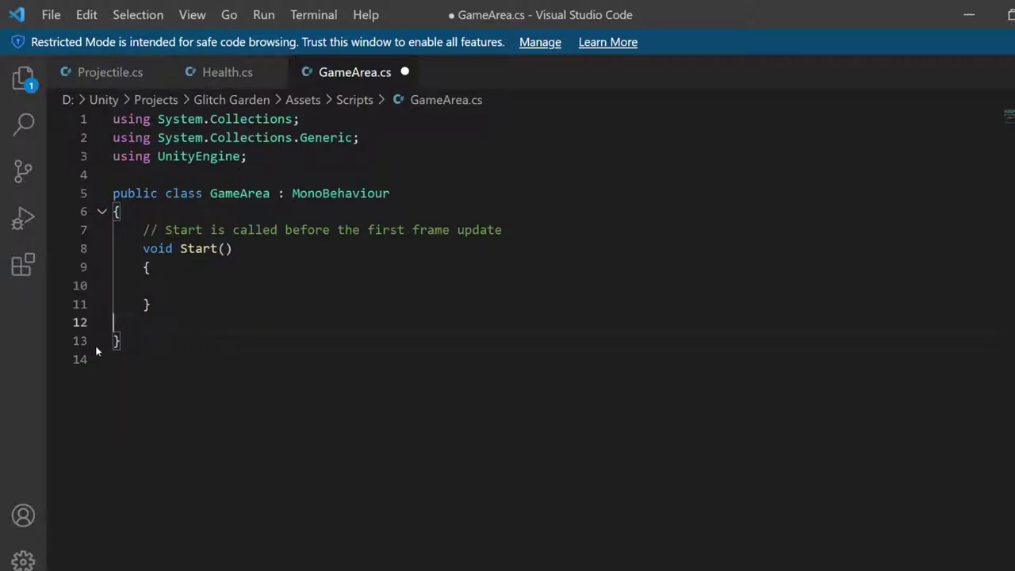
pyautogui.moveTo(151, 305); pyautogui.dragTo(39, 233)
pyautogui.press('BackSpace')
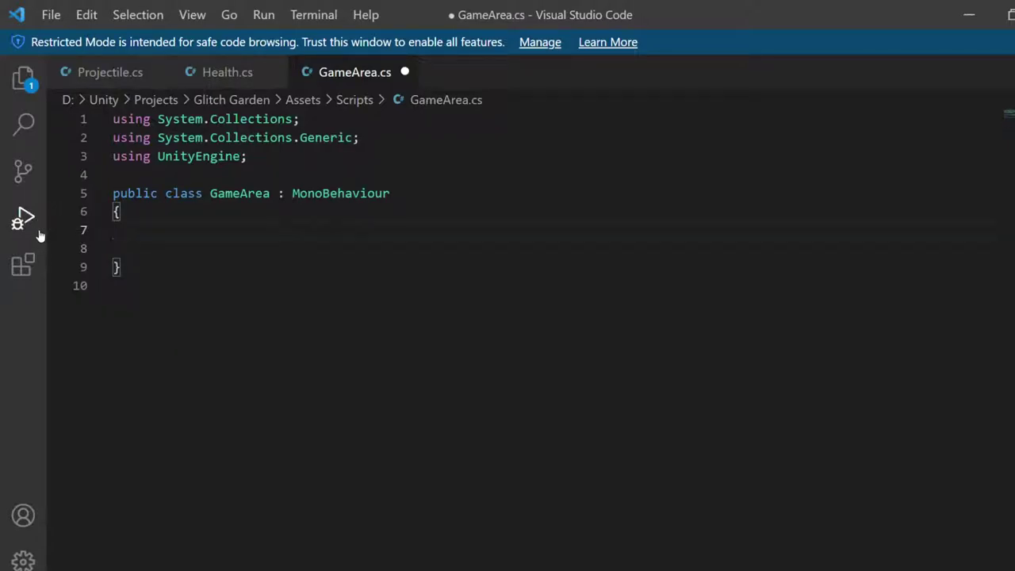
pyautogui.press('Down')
pyautogui.press('BackSpace')
pyautogui.press('Tab')
pyautogui.hotkey('ctrl', 's')
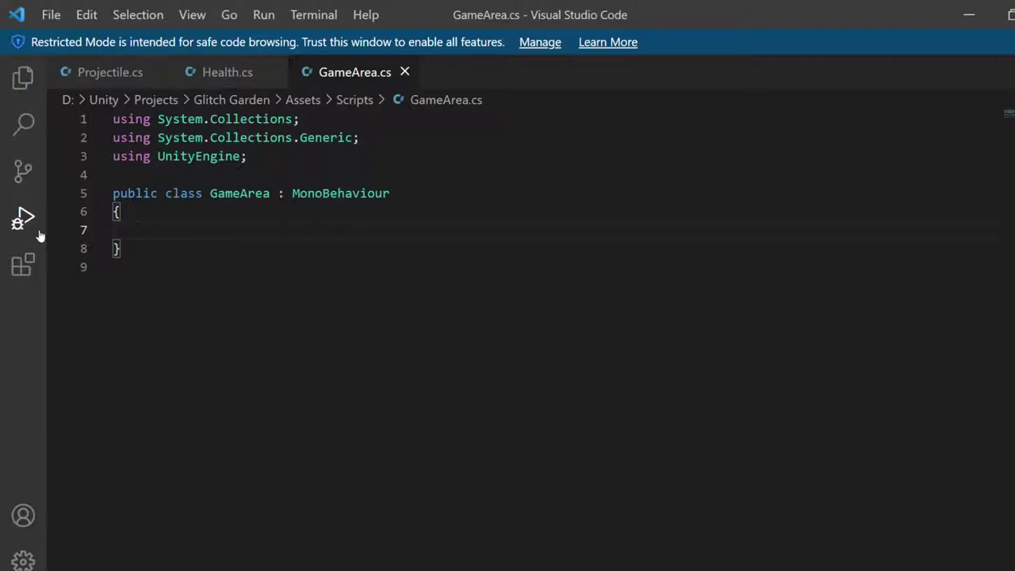
# Add private void OnMouseDown() logging "Mouse Clicked within Game Area Collider..." and save
pyautogui.write('private void')
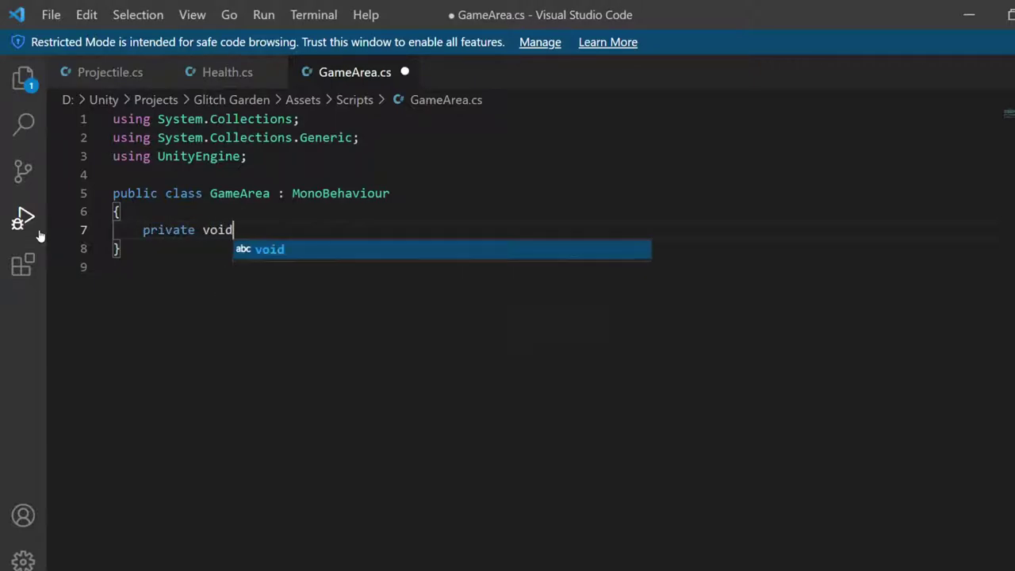
pyautogui.write(' OnMouseDow')
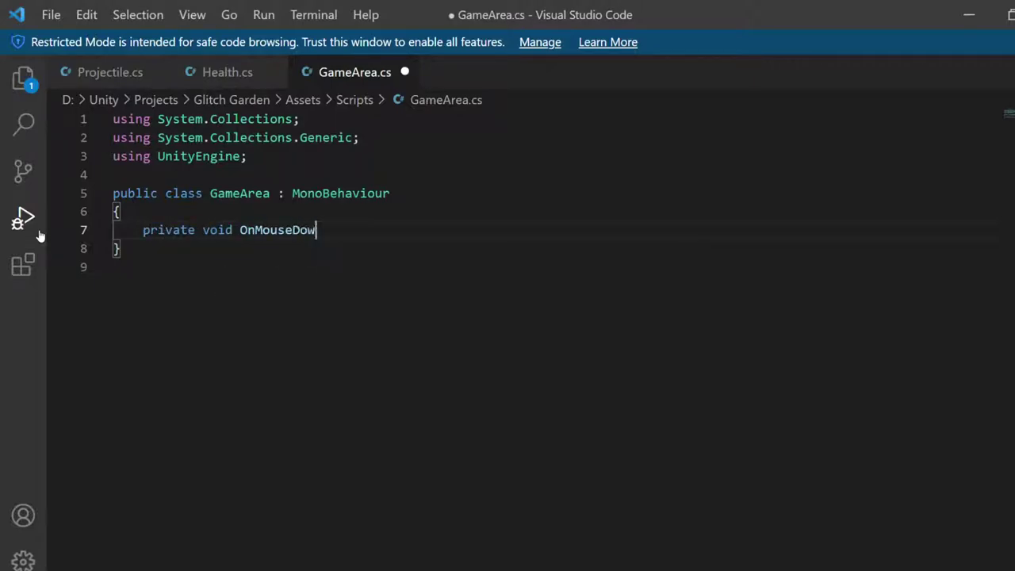
pyautogui.write('n(){')
pyautogui.press('Return')
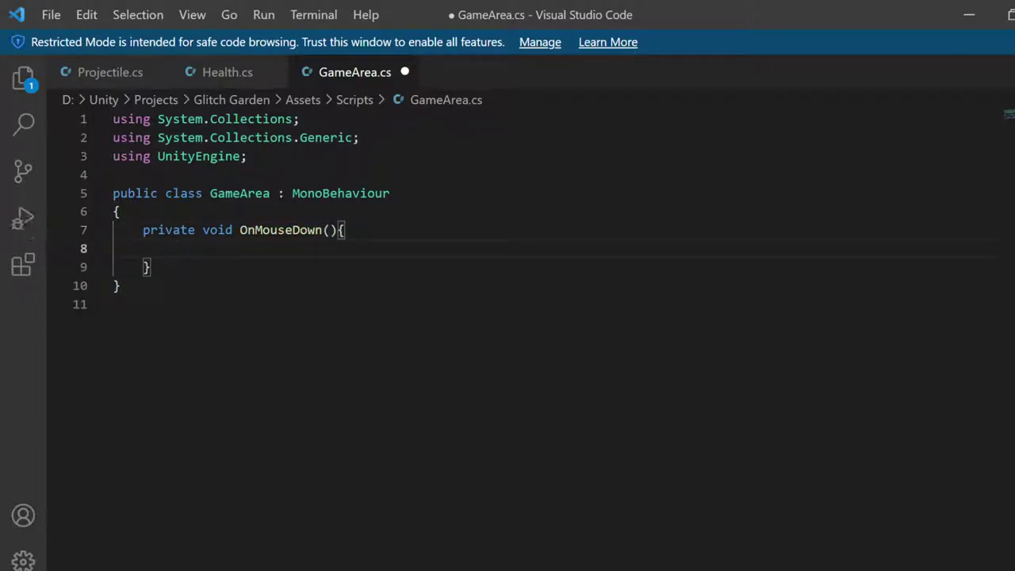
pyautogui.hotkey('alt', 'Tab')
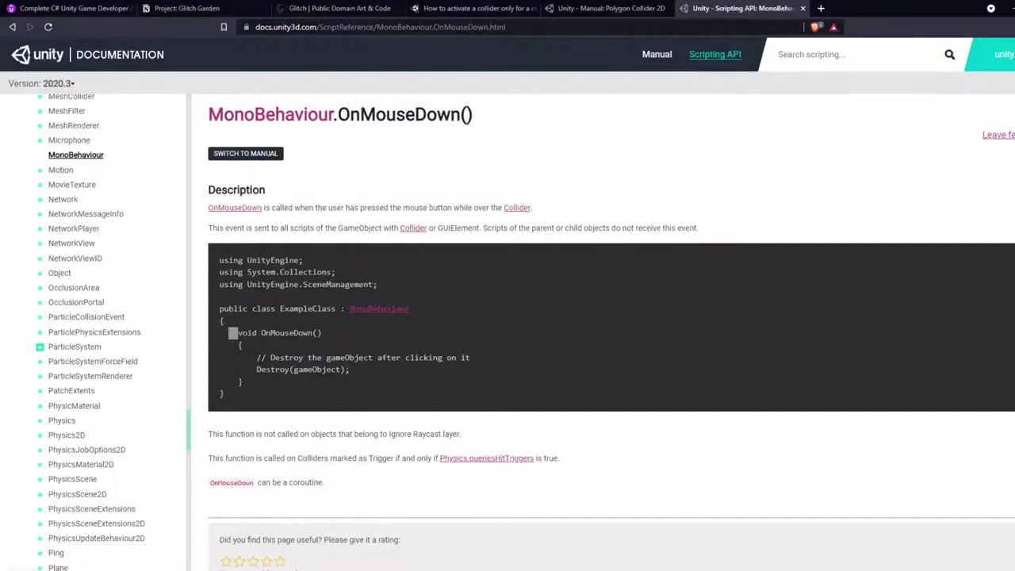
pyautogui.hotkey('alt', 'Tab')
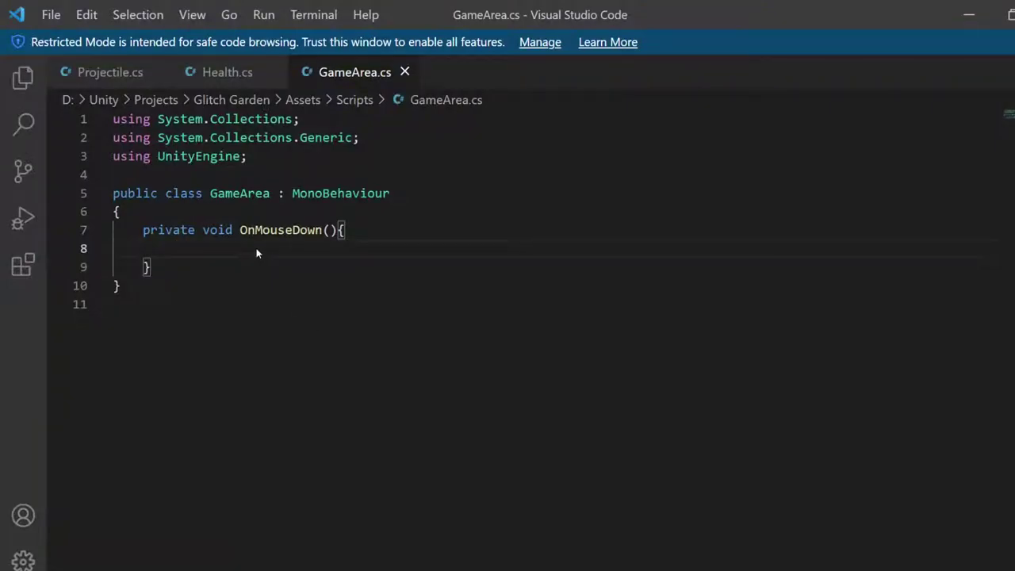
pyautogui.write('De')
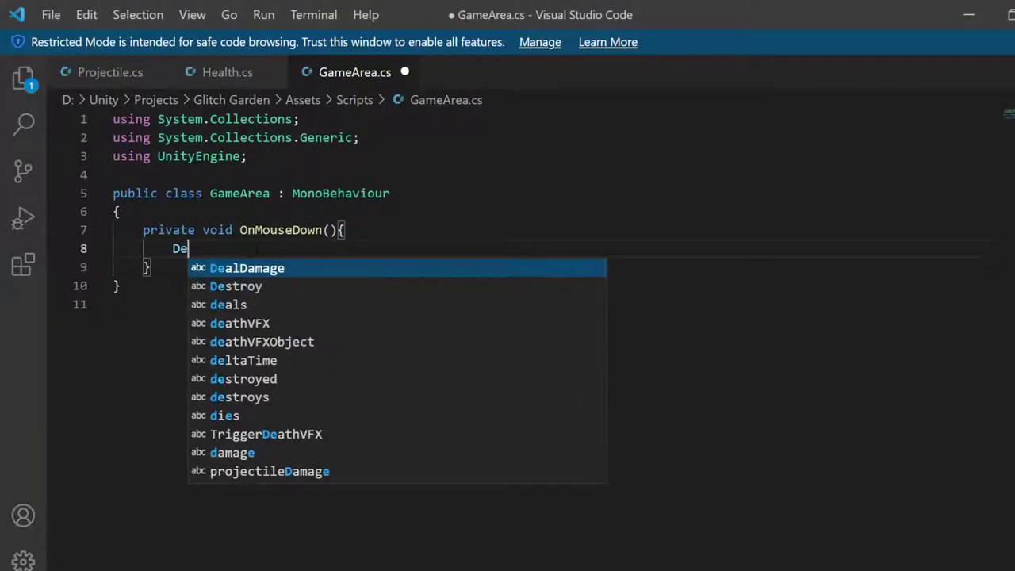
pyautogui.write('bug.Log("Mouse ')
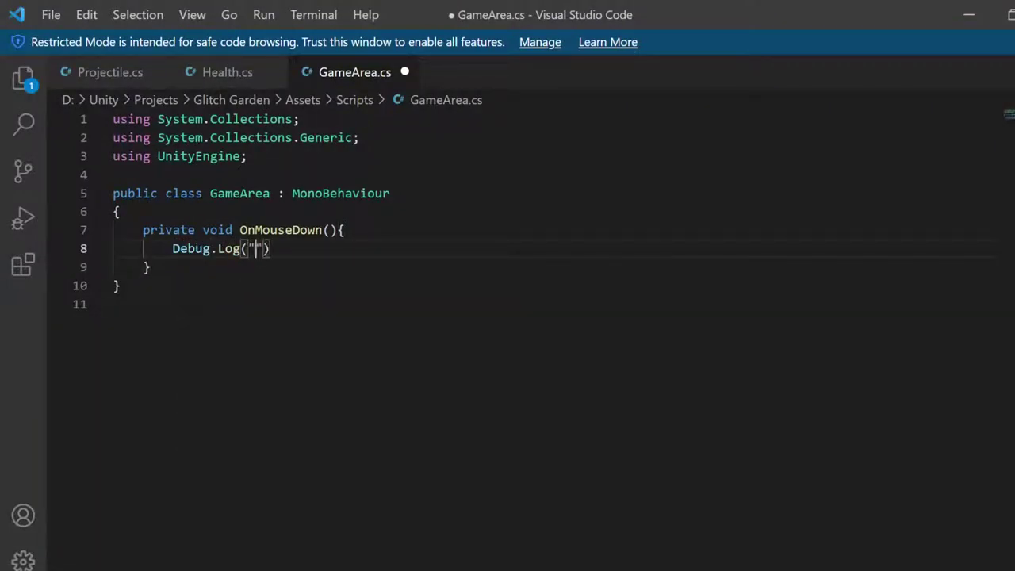
pyautogui.write('Clicked ')
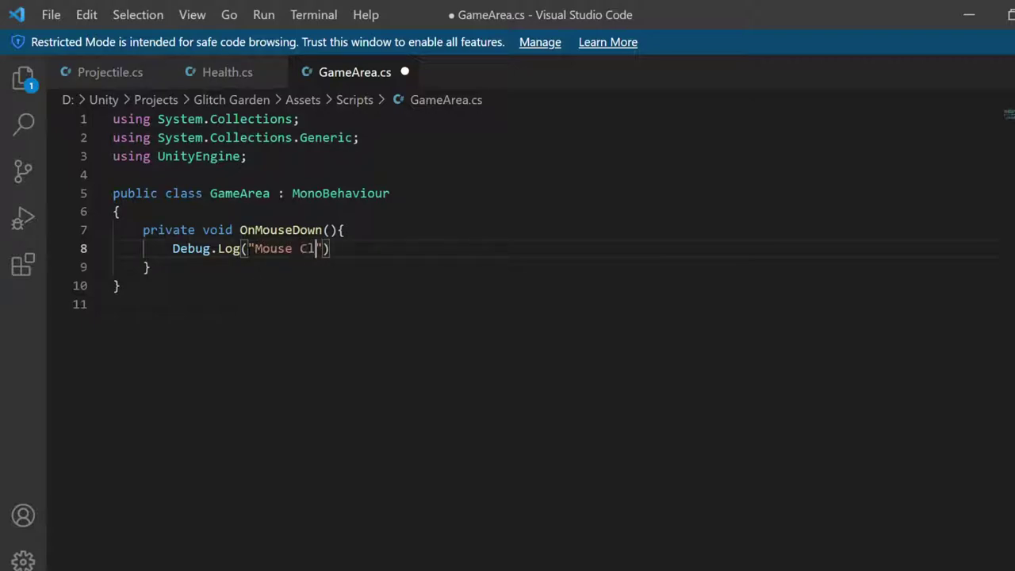
pyautogui.write('o')
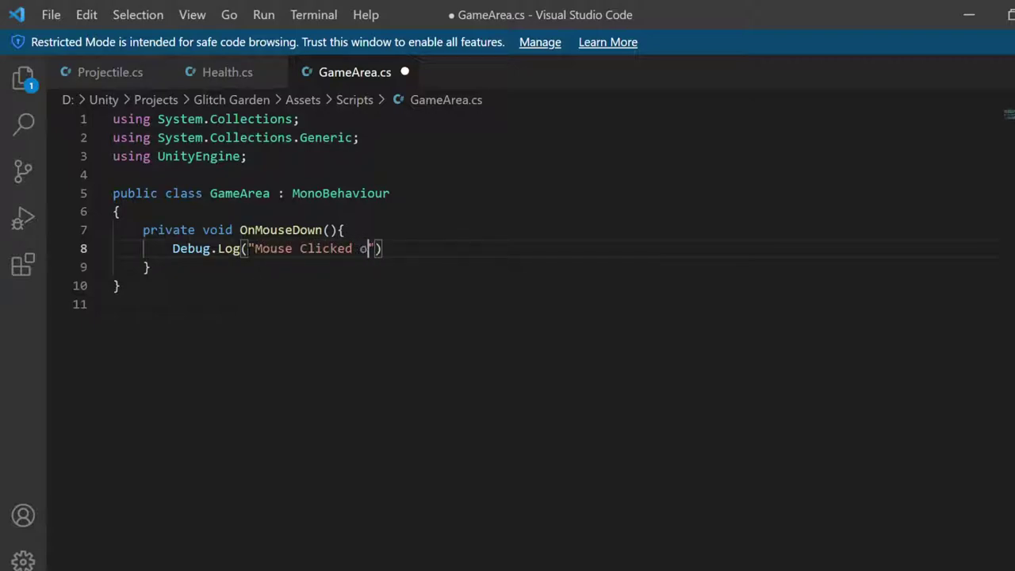
pyautogui.press('BackSpace')
pyautogui.write('within Game')
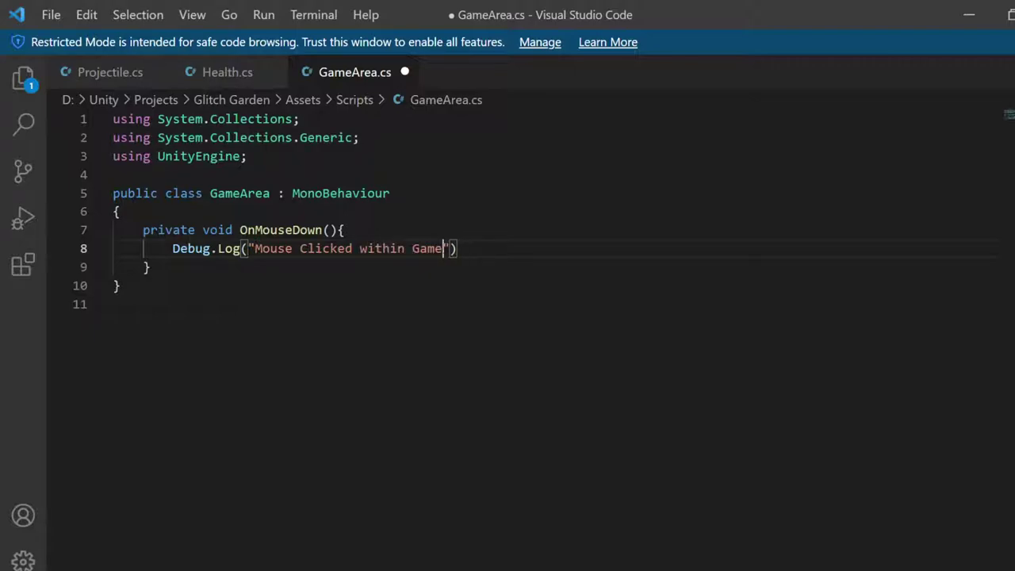
pyautogui.write(' Area Co')
pyautogui.write('llider...')
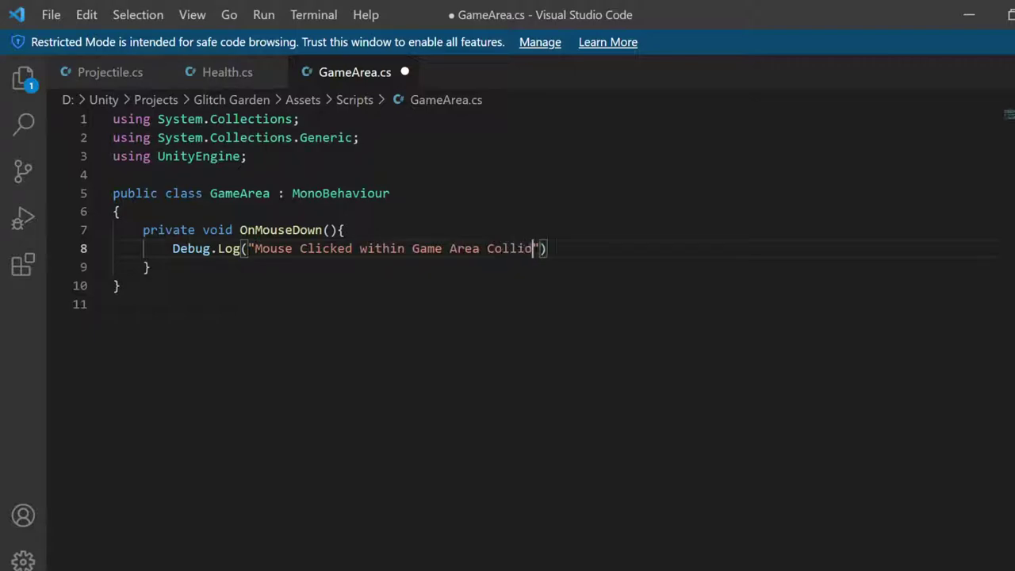
pyautogui.press('End')
pyautogui.write(';')
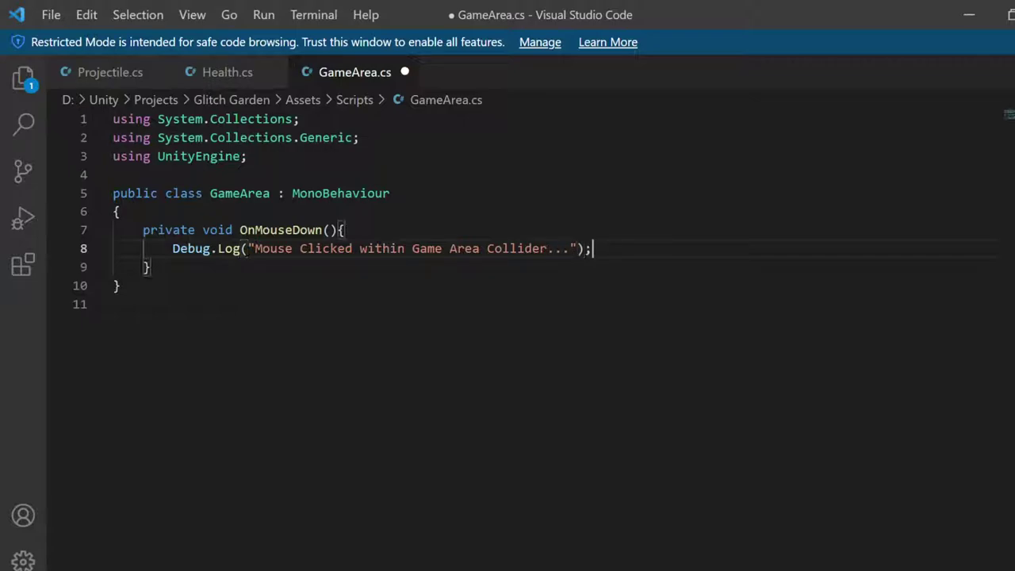
pyautogui.hotkey('ctrl', 's')
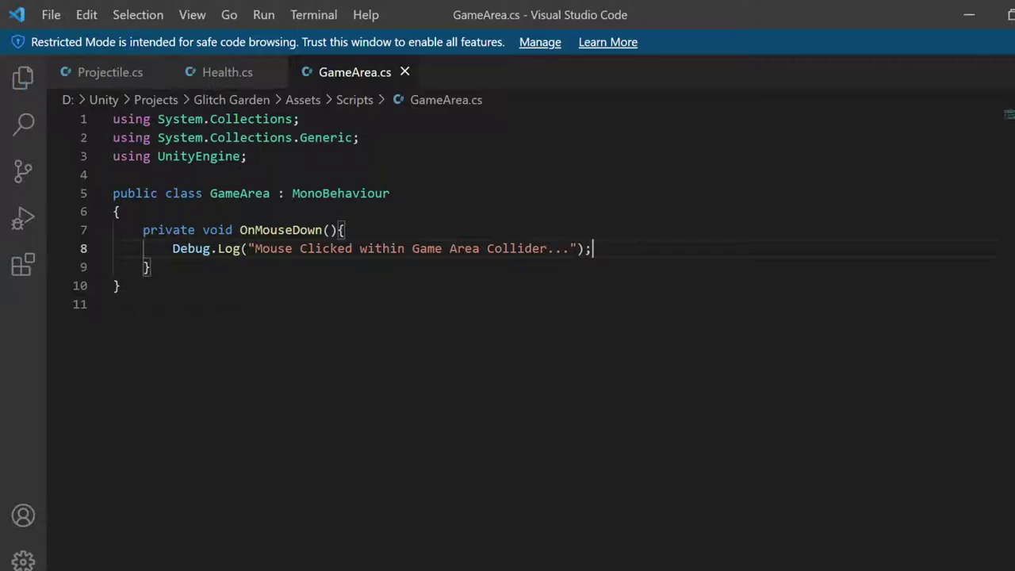
pyautogui.hotkey('alt', 'Tab')
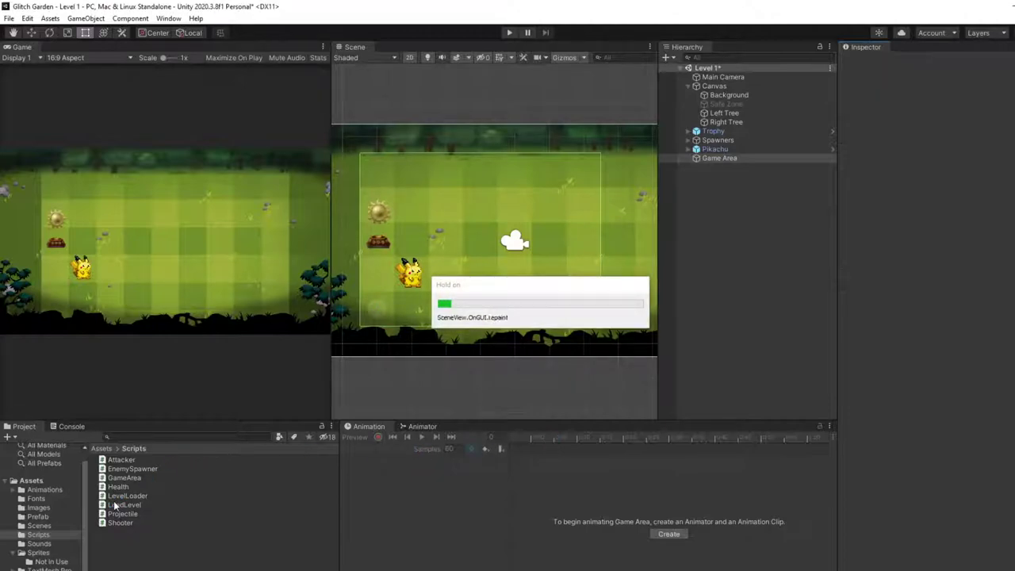
# Play the game with the Console shown, click the game area repeatedly to log messages, then stop
pyautogui.click(510, 32)
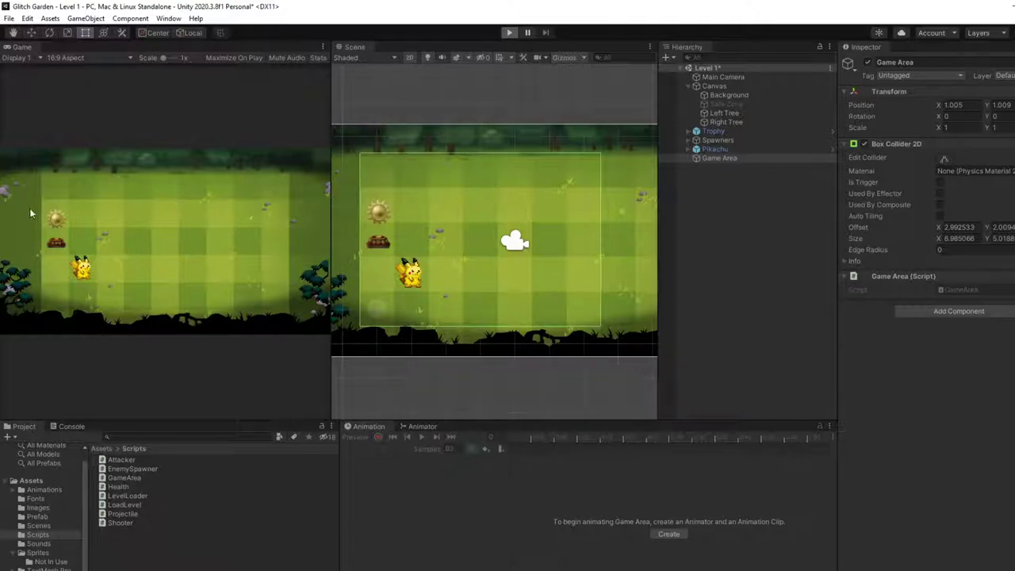
pyautogui.click(71, 426)
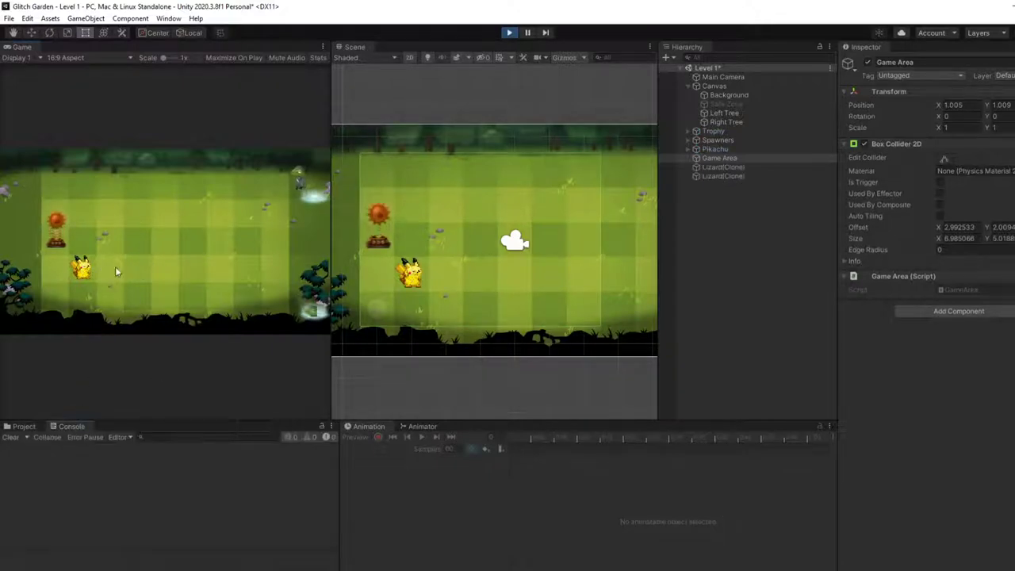
pyautogui.click(135, 228)
pyautogui.click(193, 214)
pyautogui.click(130, 216)
pyautogui.click(112, 254)
pyautogui.click(99, 282)
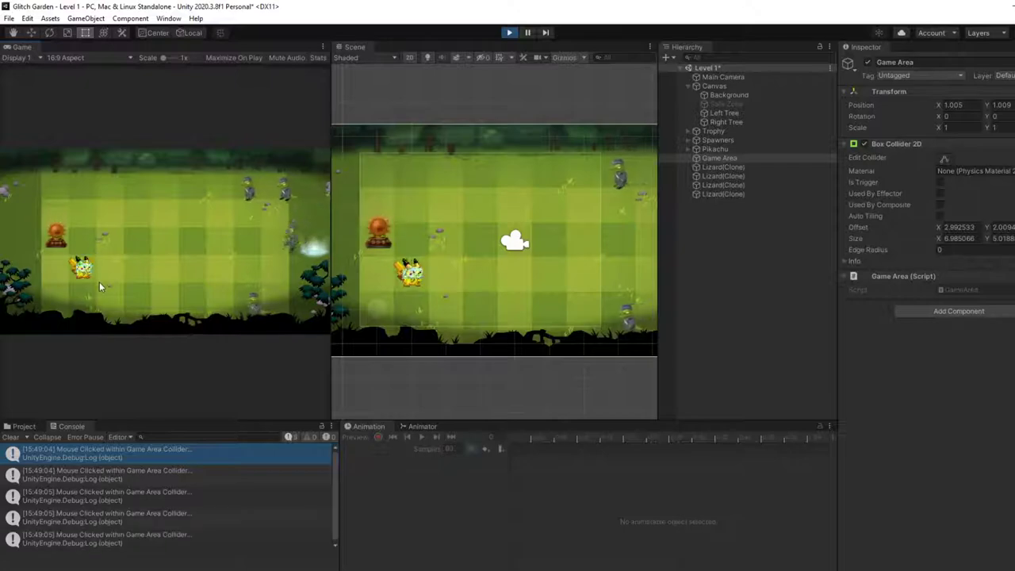
pyautogui.click(169, 230)
pyautogui.click(106, 198)
pyautogui.click(102, 254)
pyautogui.click(98, 316)
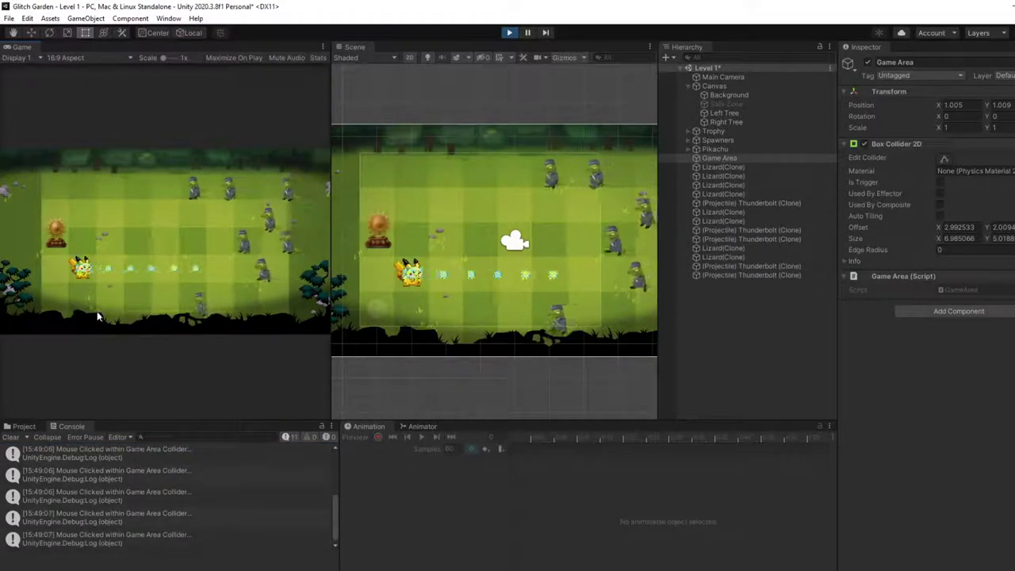
pyautogui.click(115, 279)
pyautogui.click(80, 239)
pyautogui.click(98, 199)
pyautogui.click(135, 256)
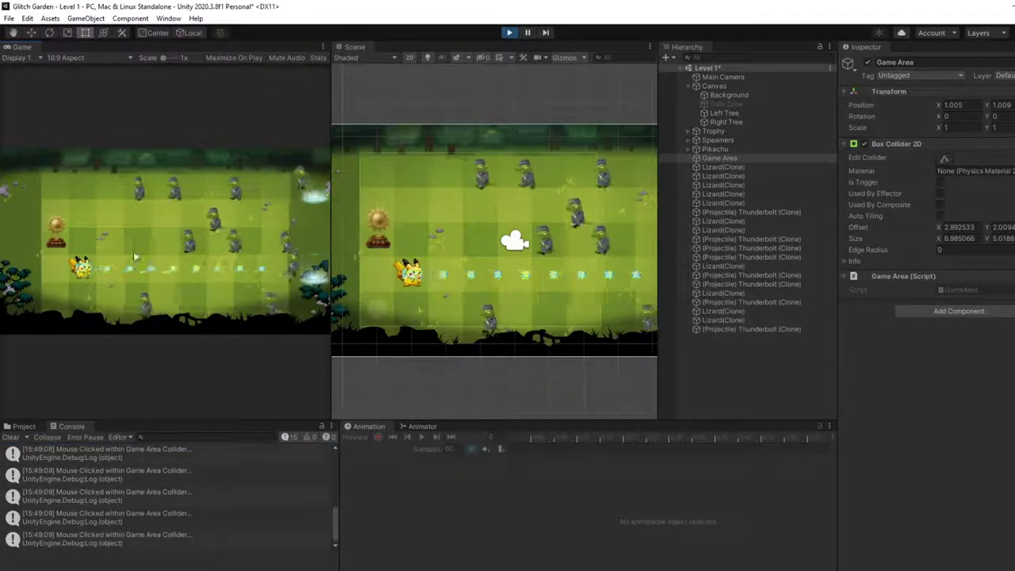
pyautogui.click(135, 256)
pyautogui.click(119, 230)
pyautogui.click(99, 277)
pyautogui.click(143, 208)
pyautogui.click(111, 253)
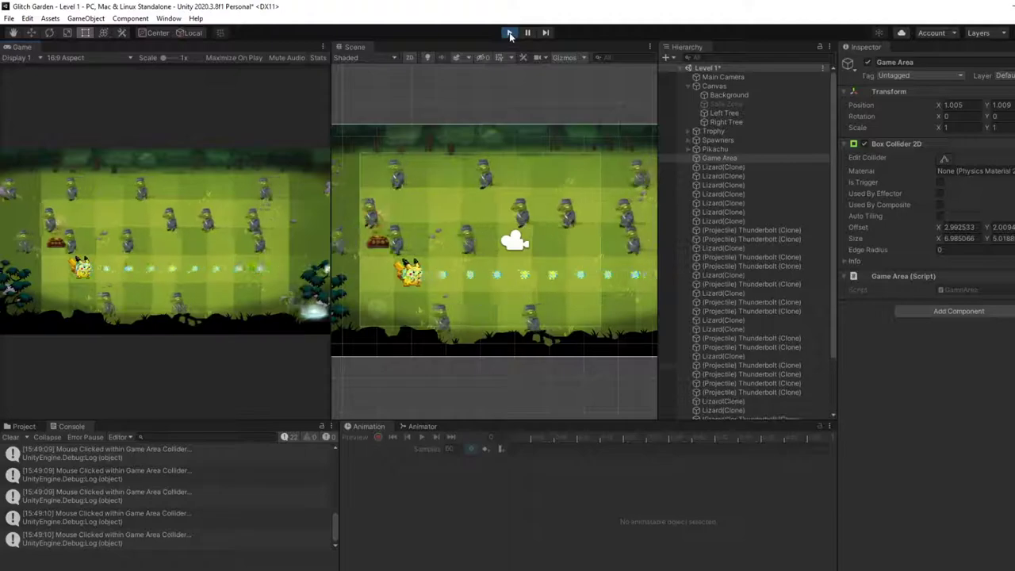
pyautogui.click(510, 33)
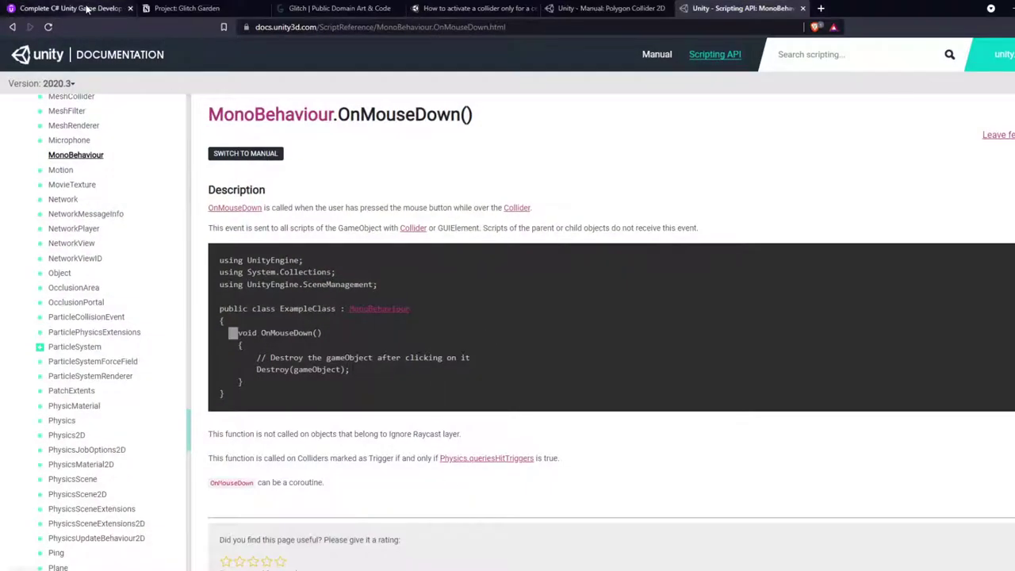
# Play the Udemy lecture from 0:59 to 1:29, then open a new empty tab
pyautogui.hotkey('ctrl', 'Tab')
pyautogui.click(497, 283)
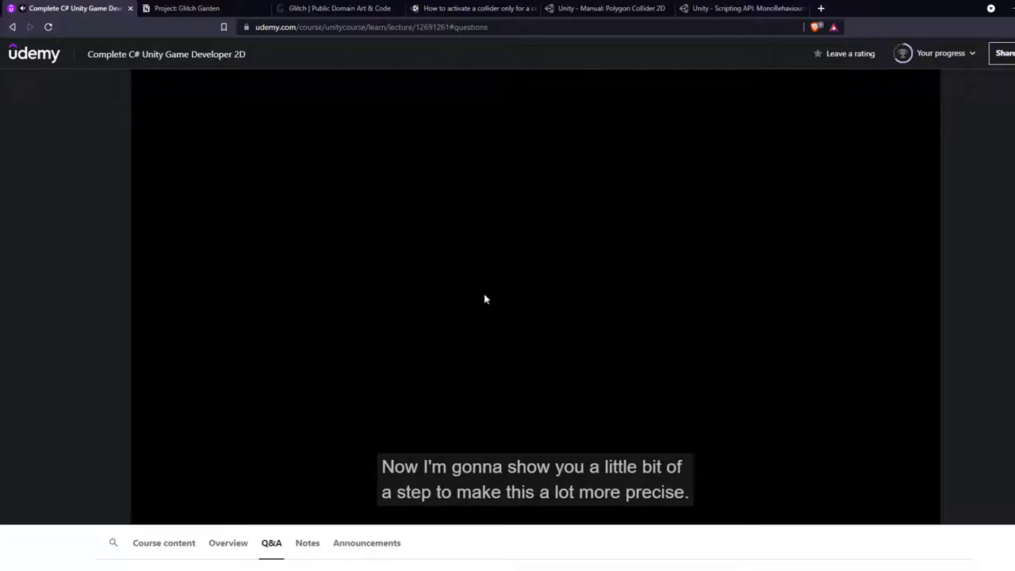
pyautogui.click(765, 293)
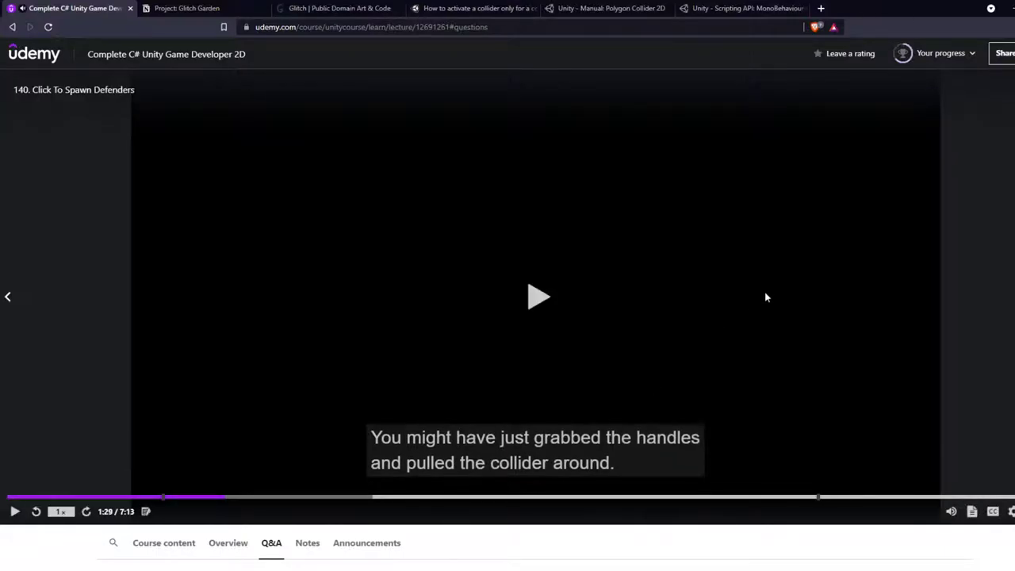
pyautogui.click(821, 8)
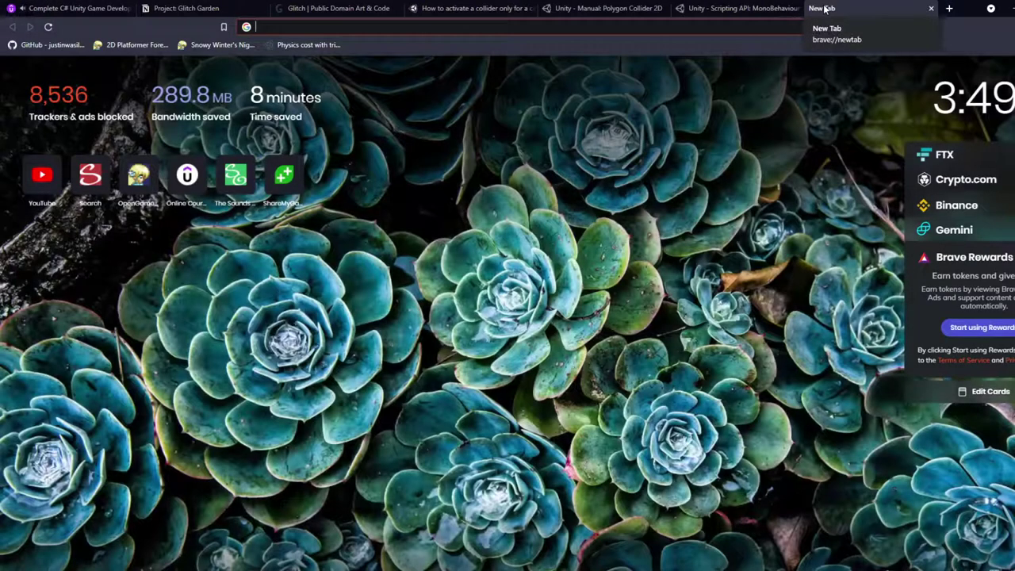
# Search 'obs doesn't record video', skim the OBS forum thread, close it and resume the lecture
pyautogui.write('obs ')
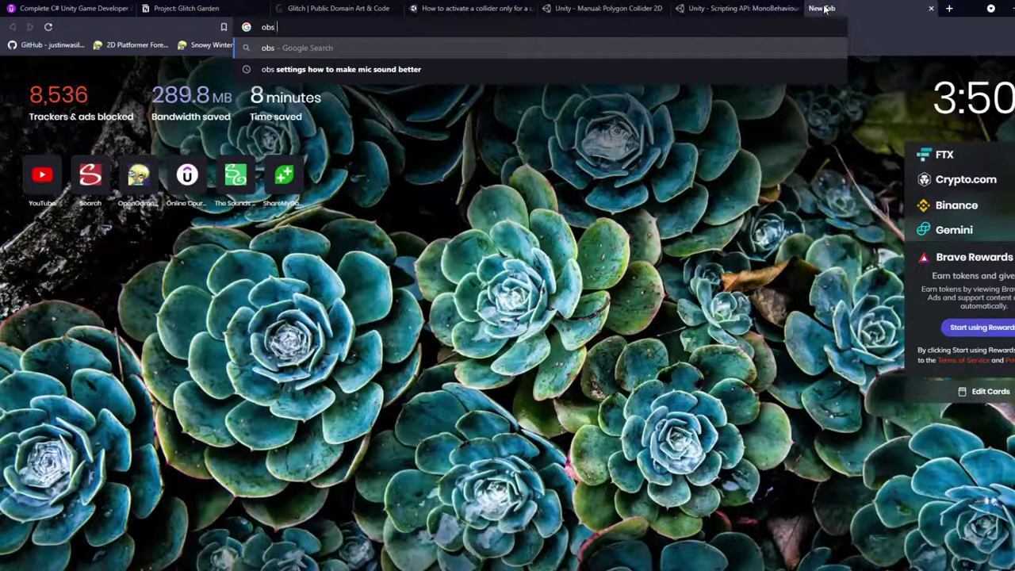
pyautogui.write("doesn't rec")
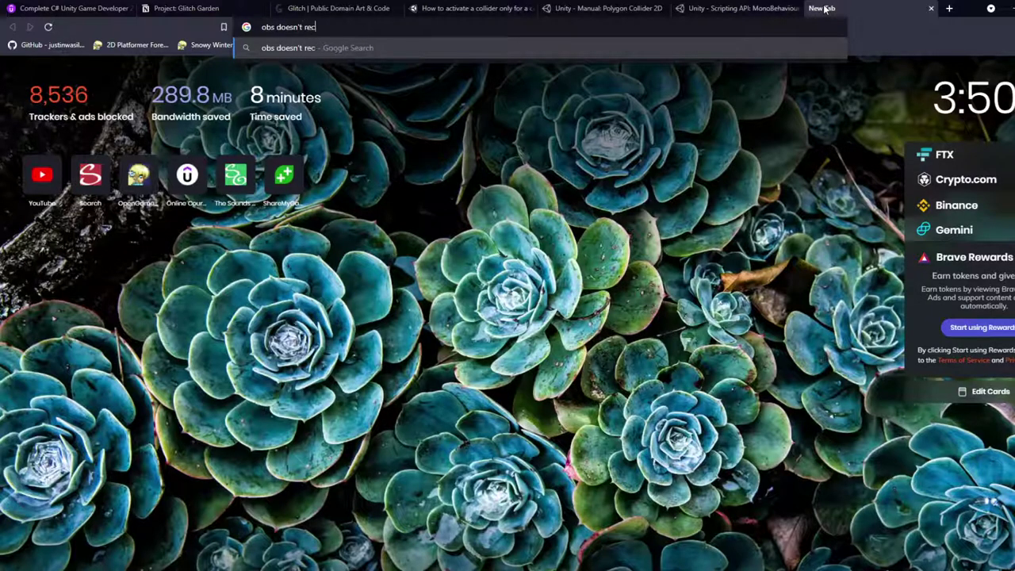
pyautogui.write('ord video')
pyautogui.press('Return')
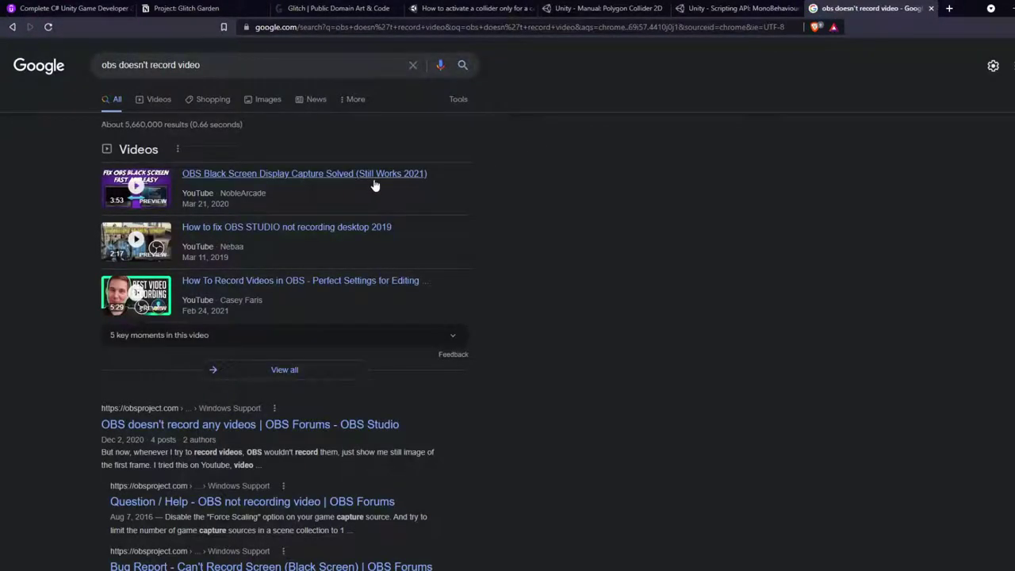
pyautogui.click(371, 429)
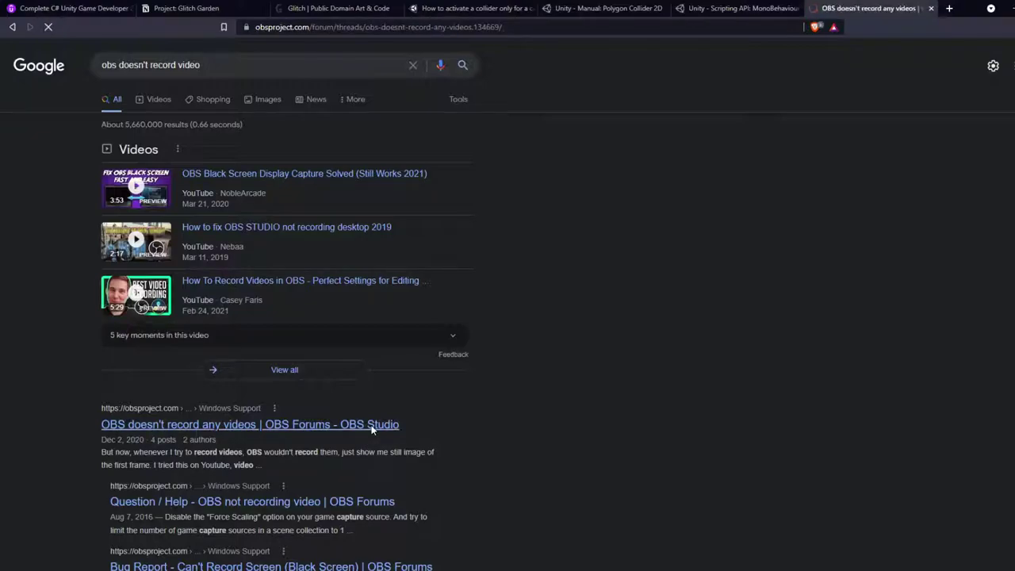
pyautogui.scroll(-4, 374, 419)
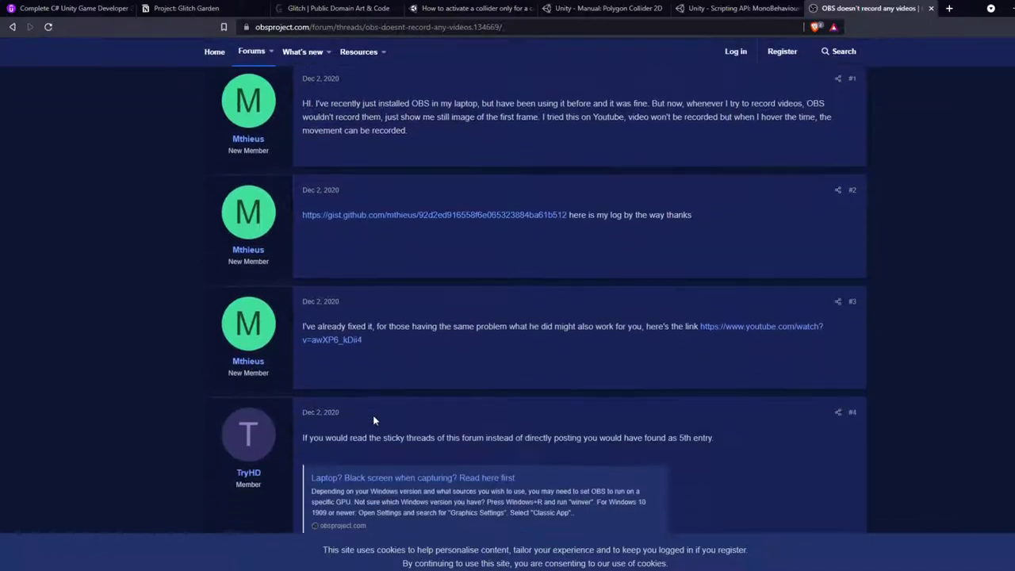
pyautogui.scroll(4, 380, 438)
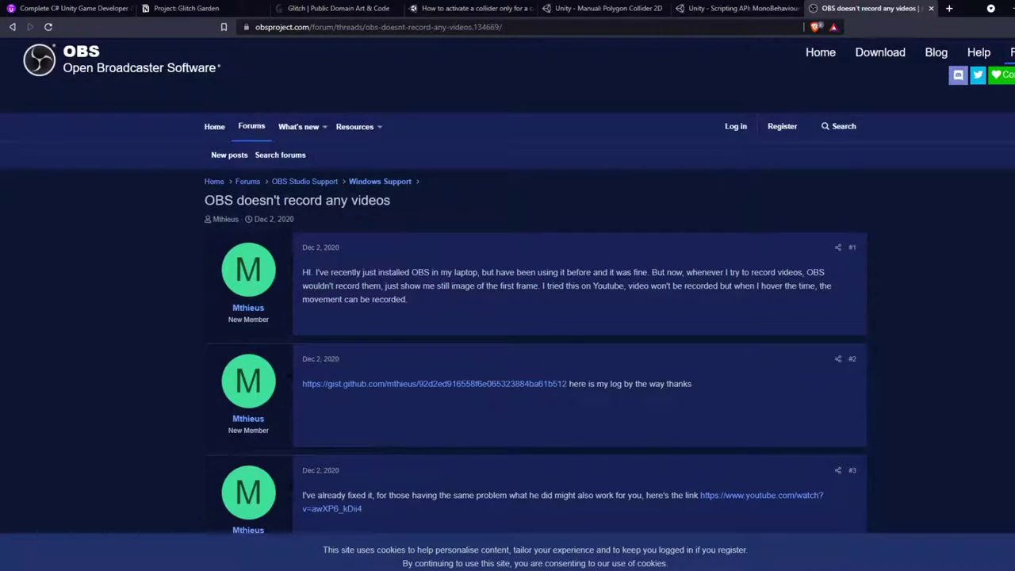
pyautogui.click(930, 11)
pyautogui.click(539, 298)
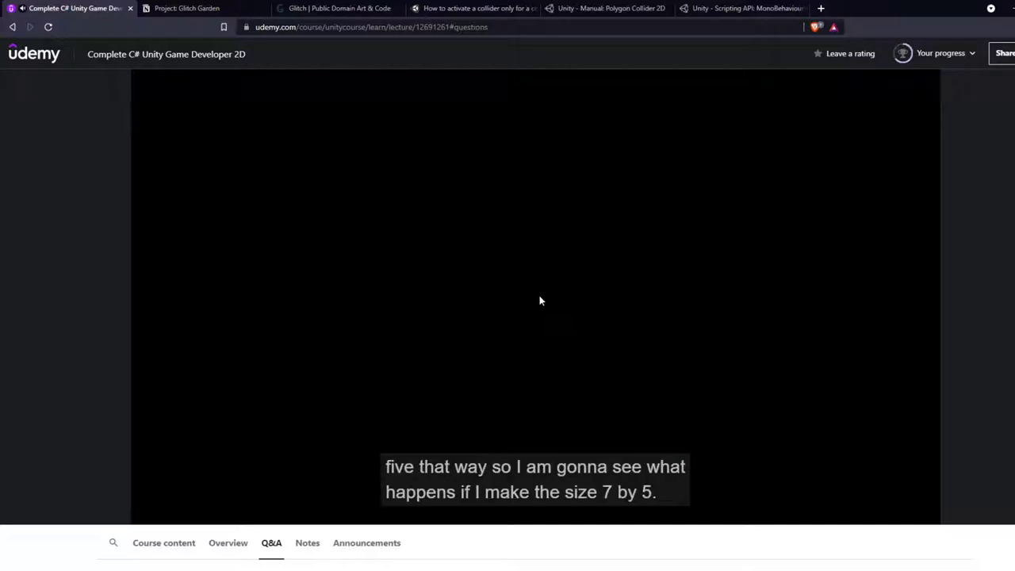
# Review the collider question, Polygon Collider 2D, OnMouseDown and Glitch Garden notes tabs, then watch to 1:50
pyautogui.click(539, 301)
pyautogui.click(476, 8)
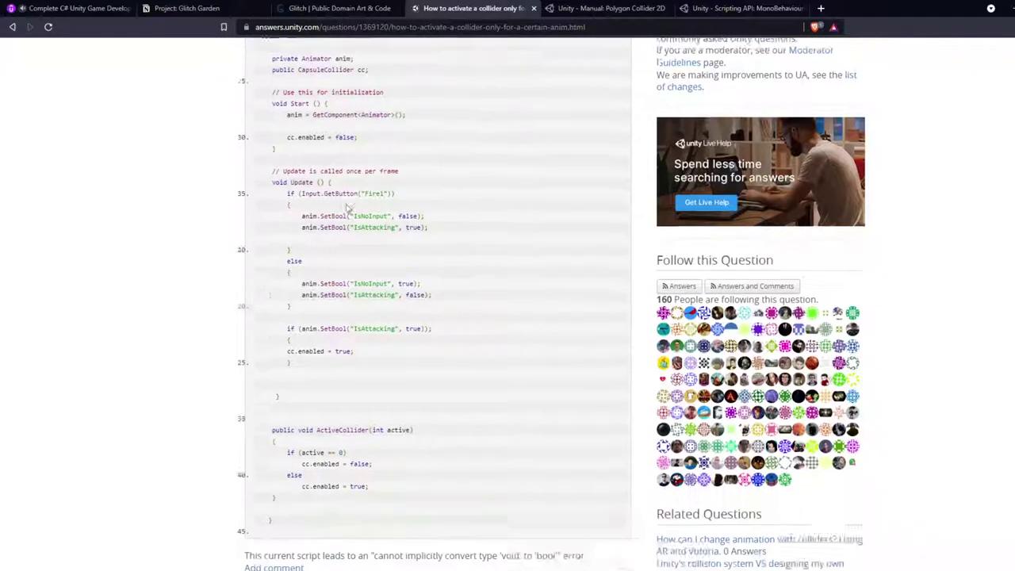
pyautogui.scroll(1, 346, 207)
pyautogui.scroll(-6, 347, 208)
pyautogui.scroll(7, 311, 266)
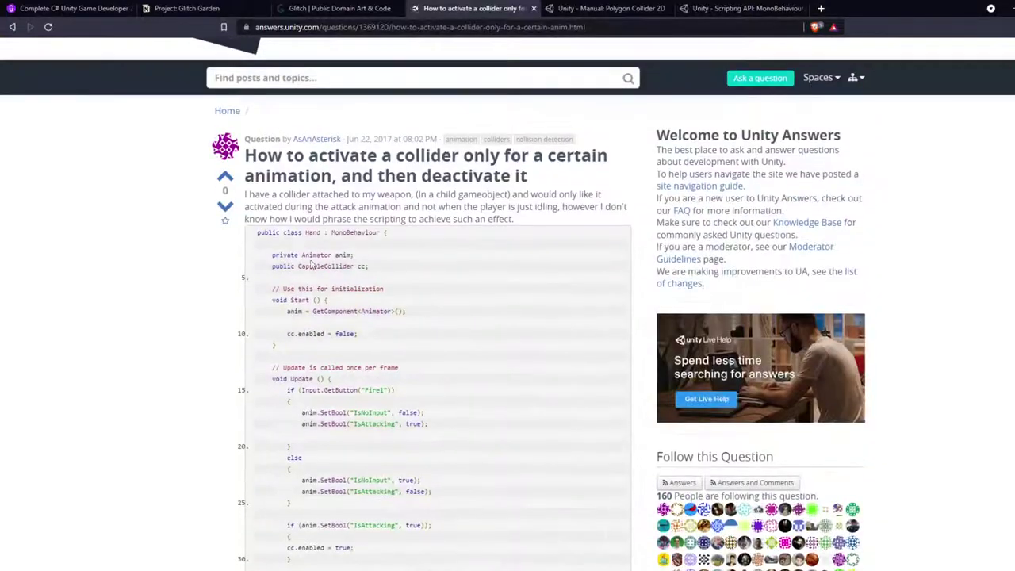
pyautogui.click(611, 8)
pyautogui.click(746, 8)
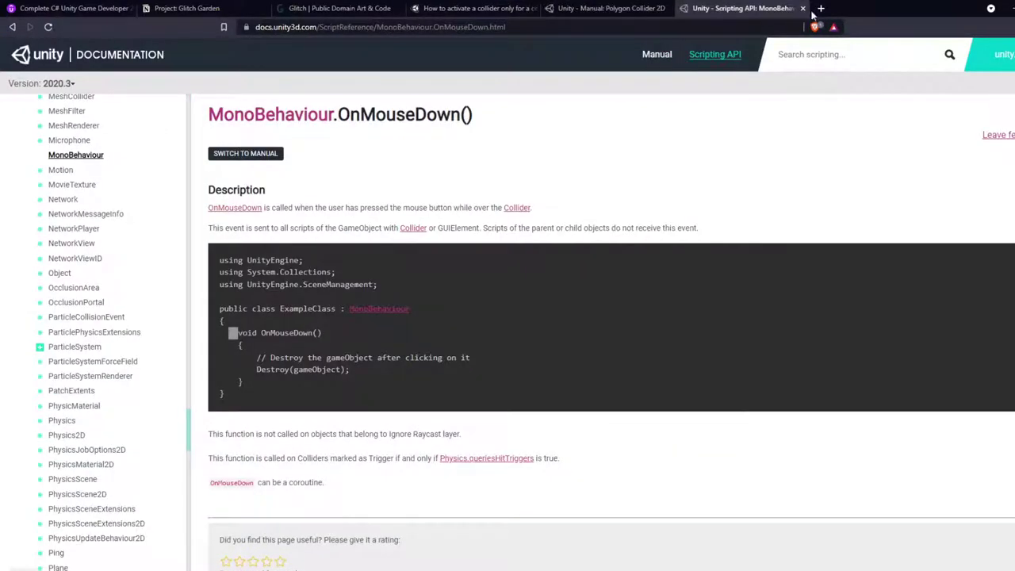
pyautogui.click(188, 8)
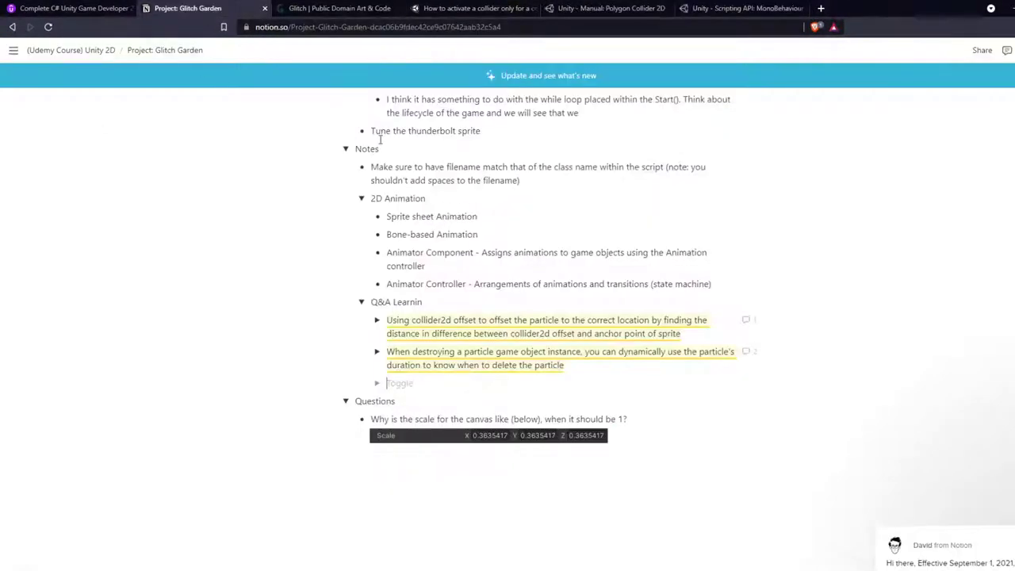
pyautogui.click(87, 10)
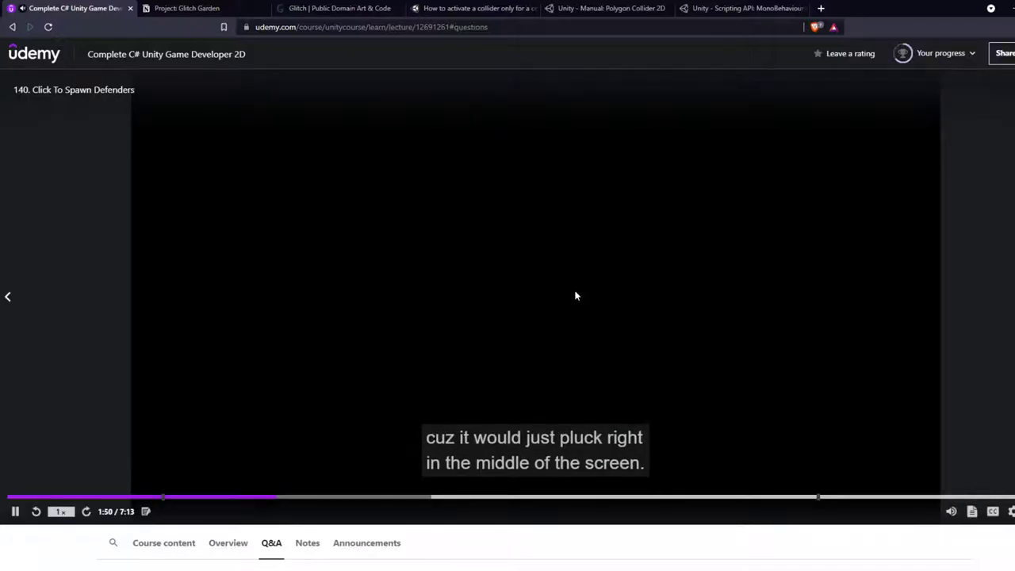
pyautogui.click(560, 426)
# Drag the Game Area collider's left edge right, giving Size X 5.985792 and Offset X 3.49217
pyautogui.hotkey('alt', 'Tab')
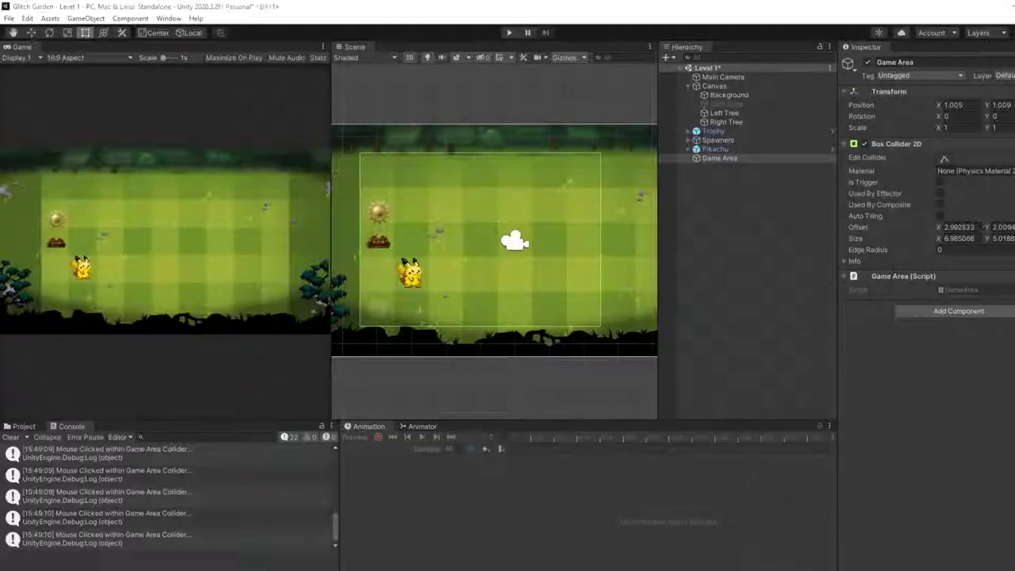
pyautogui.click(404, 156)
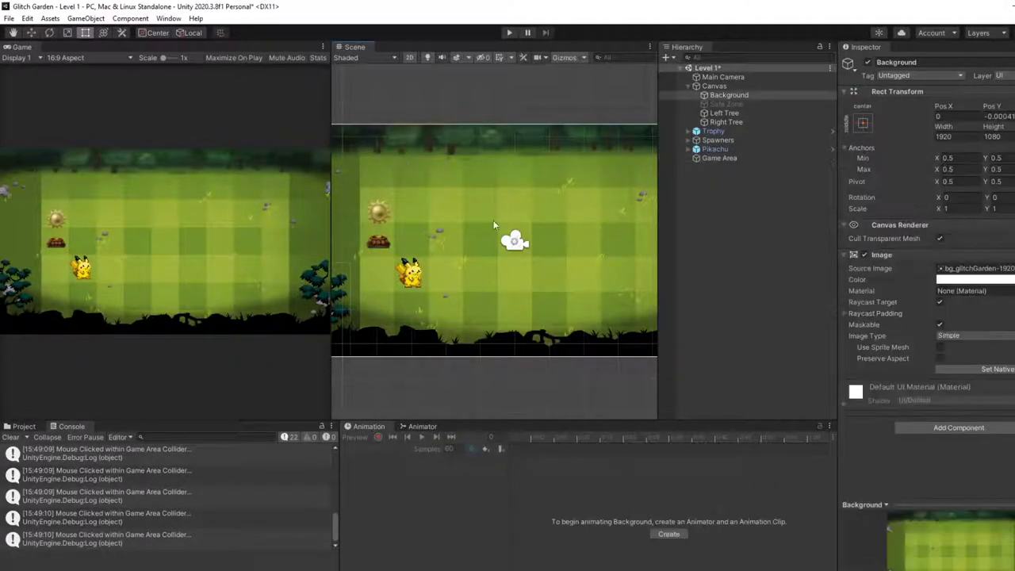
pyautogui.click(714, 159)
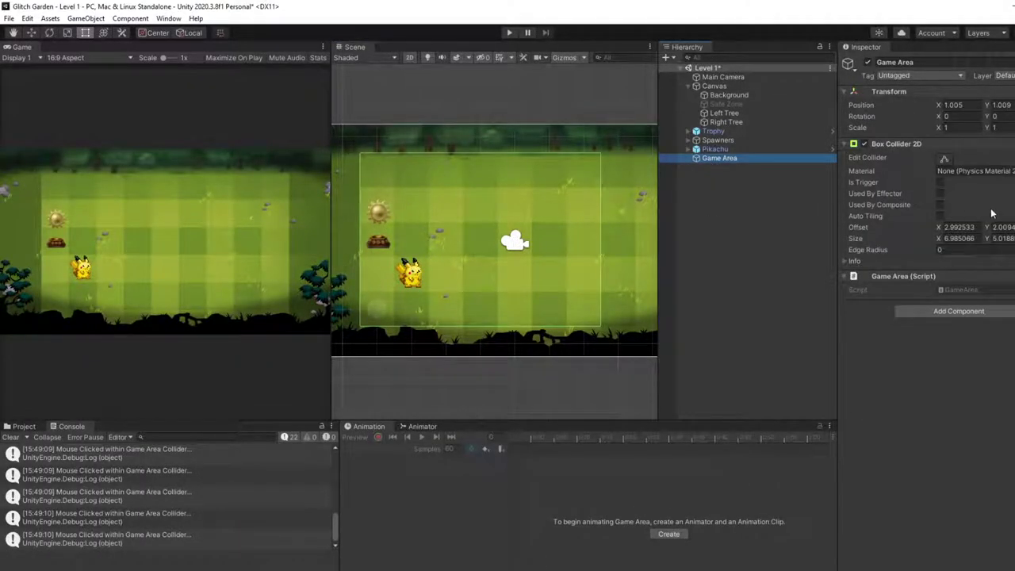
pyautogui.click(944, 159)
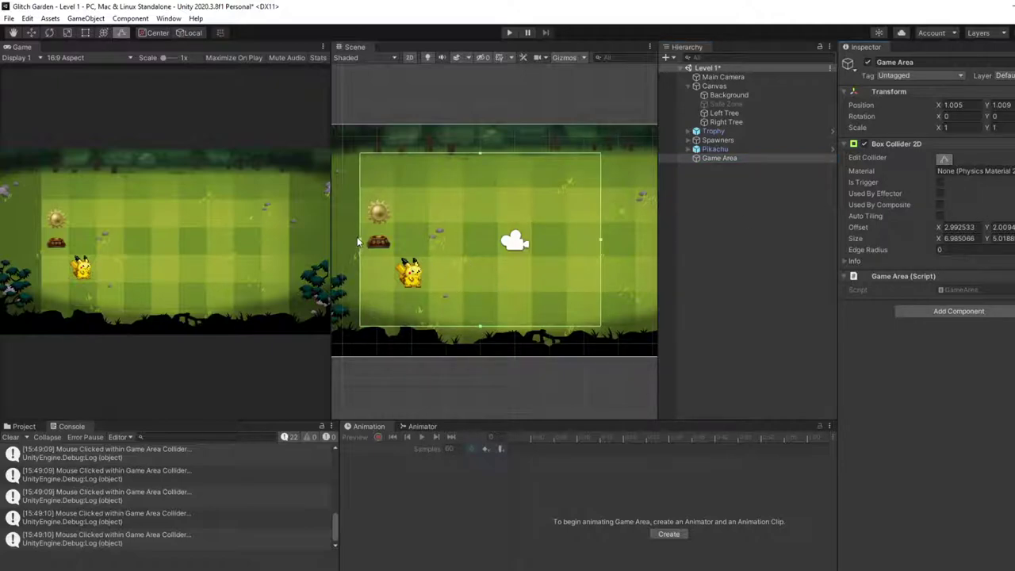
pyautogui.click(358, 237)
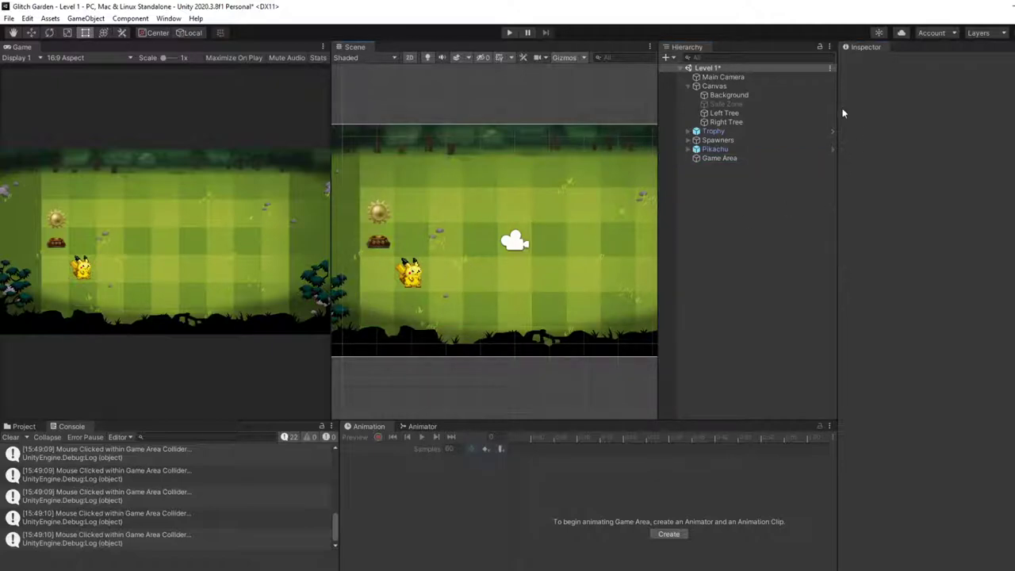
pyautogui.click(730, 158)
pyautogui.click(944, 159)
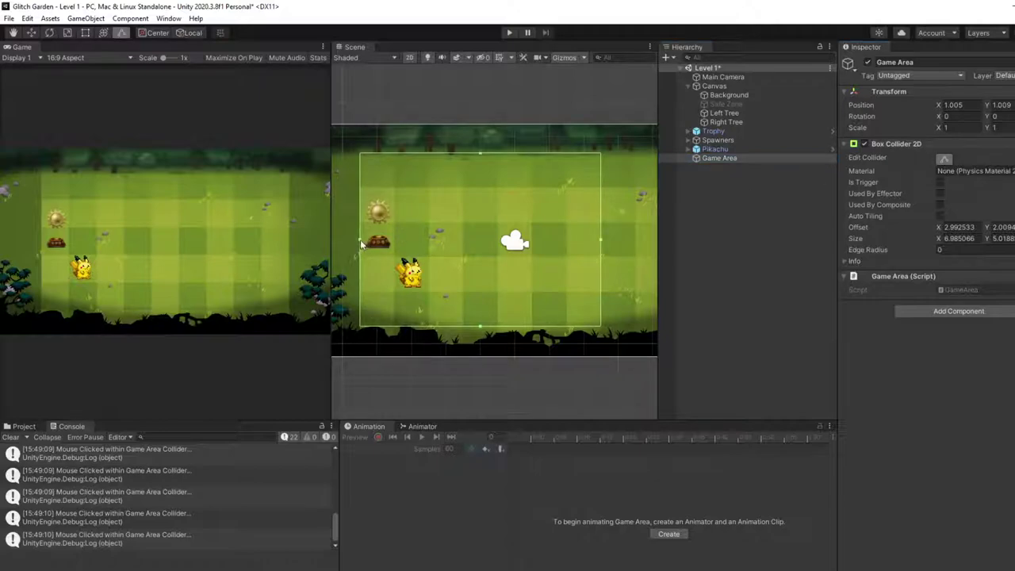
pyautogui.moveTo(361, 243); pyautogui.dragTo(395, 244)
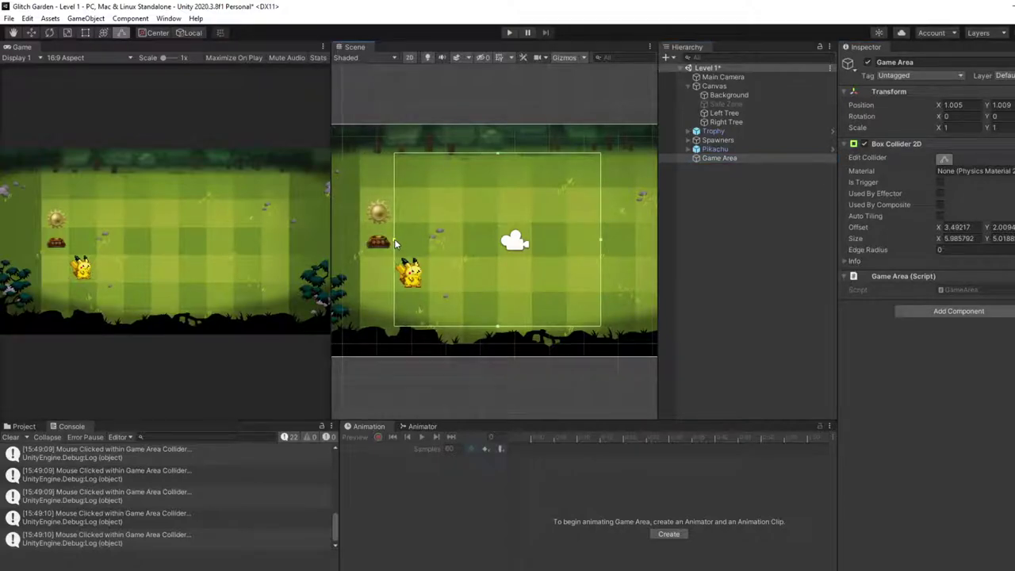
pyautogui.click(754, 329)
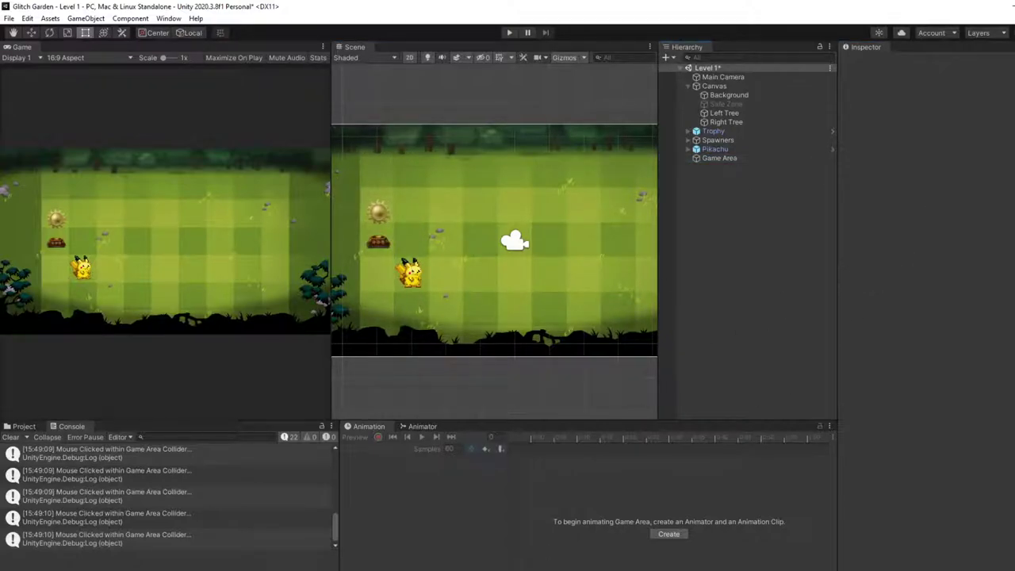
# Watch the lecture's explanation of the 4, 3 offset until 2:11, then return to Unity
pyautogui.hotkey('alt', 'Tab')
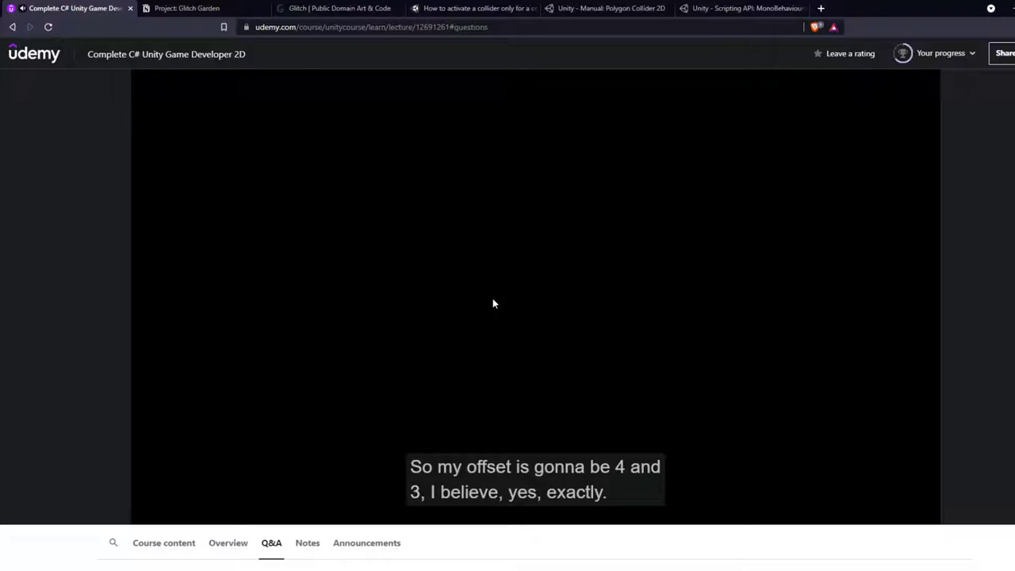
pyautogui.click(387, 309)
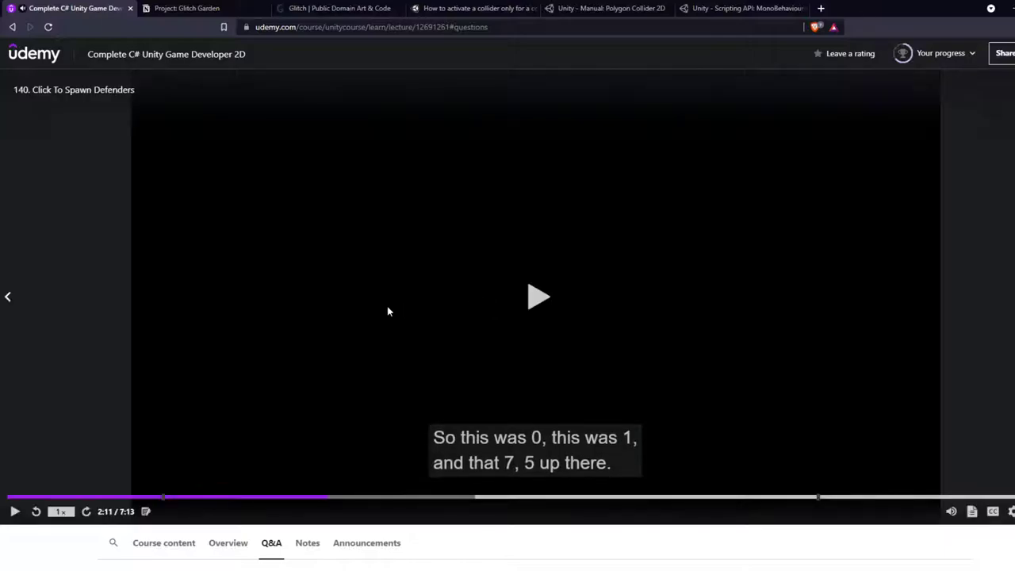
pyautogui.hotkey('alt', 'Tab')
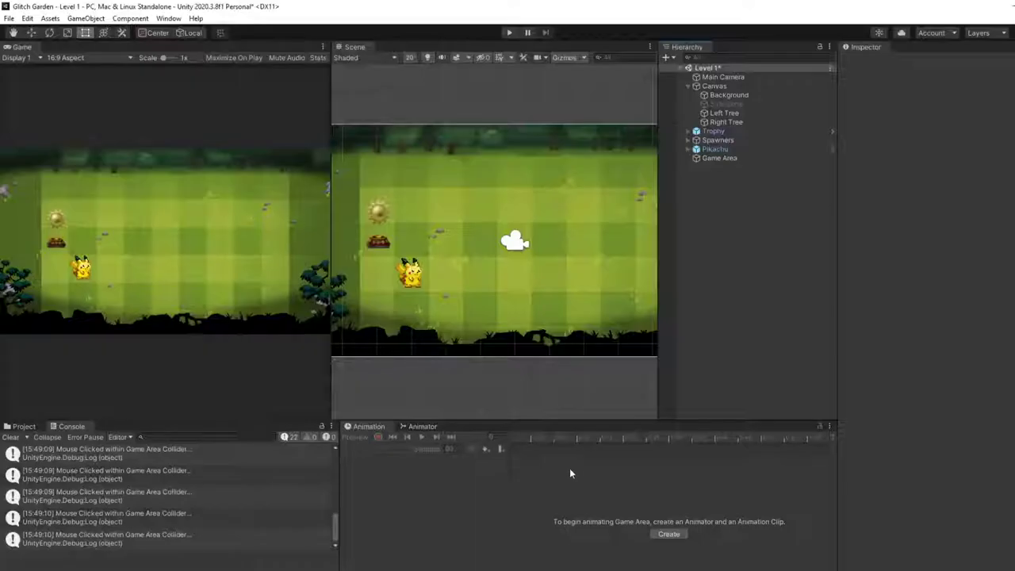
# Set the Game Area collider offset to 4, 3 and reset its Transform position to zero
pyautogui.click(700, 157)
pyautogui.click(959, 227)
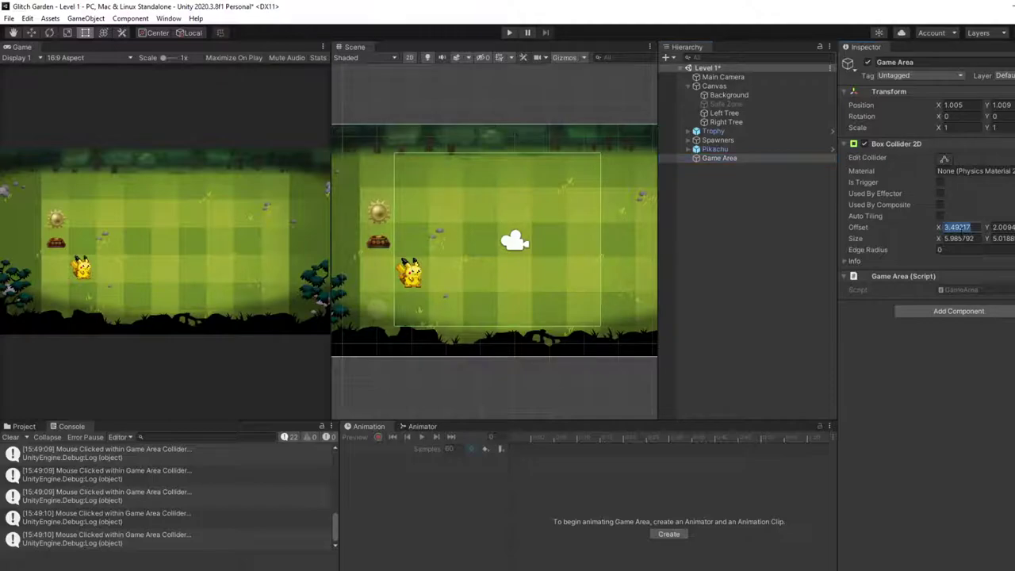
pyautogui.write('4')
pyautogui.press('Tab')
pyautogui.write('3')
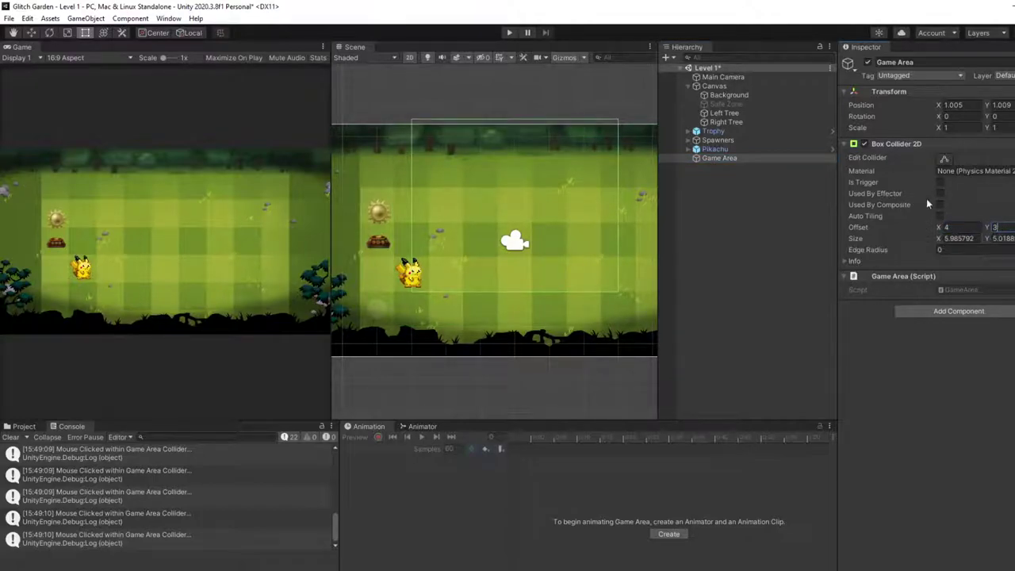
pyautogui.rightClick(954, 93)
pyautogui.click(970, 107)
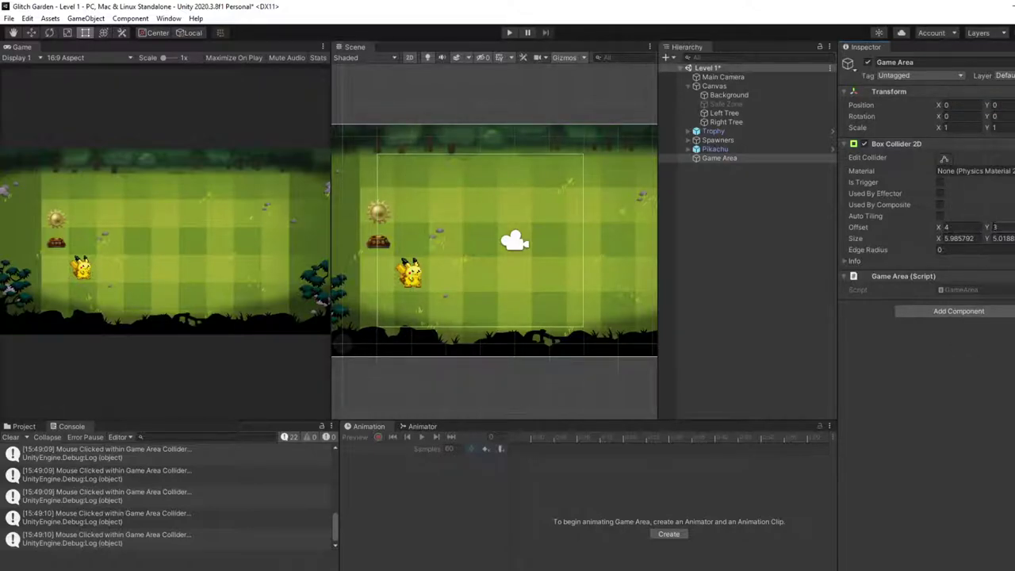
# Adjust the Game Area collider offset, settling on X 3.5 and Y 3
pyautogui.click(997, 228)
pyautogui.write('3')
pyautogui.press('Return')
pyautogui.write('5')
pyautogui.press('Return')
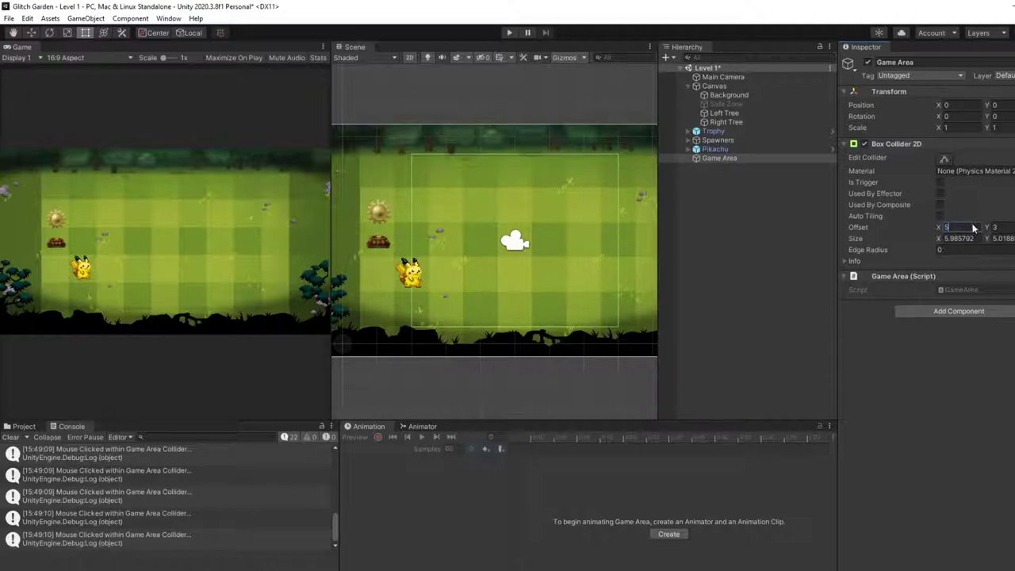
pyautogui.write('3')
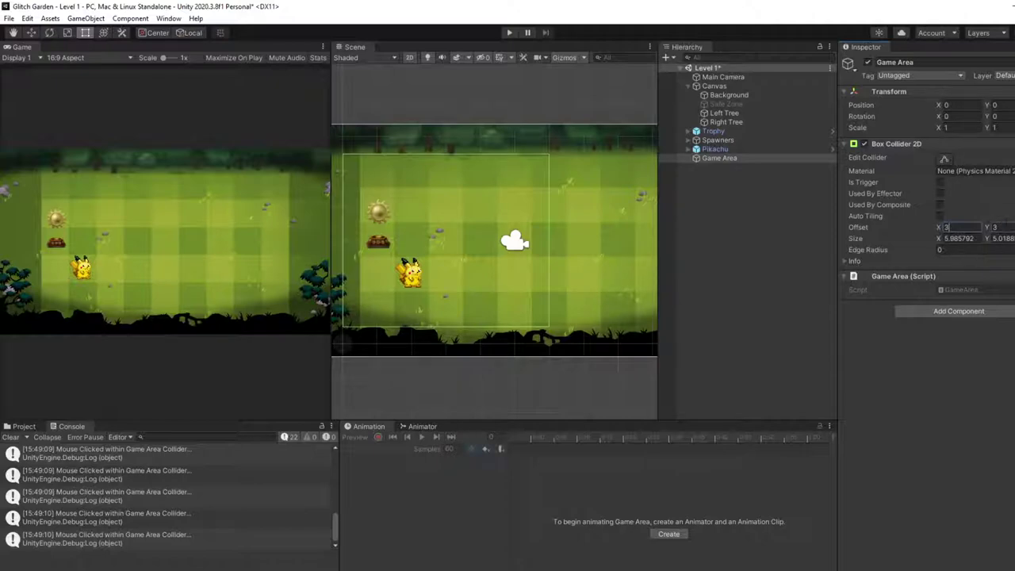
pyautogui.write('4')
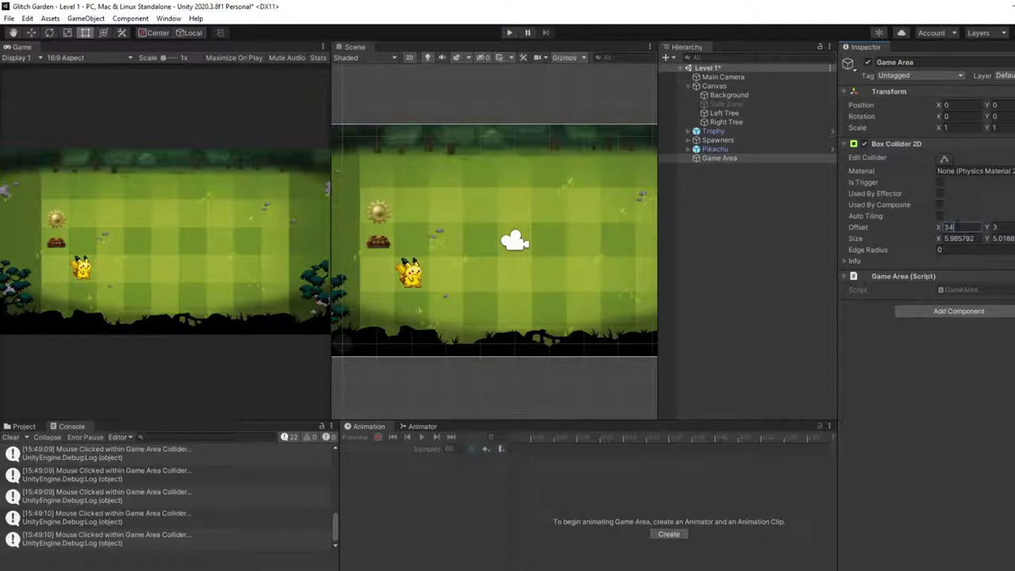
pyautogui.press('BackSpace')
pyautogui.press('BackSpace')
pyautogui.write('4')
pyautogui.press('BackSpace')
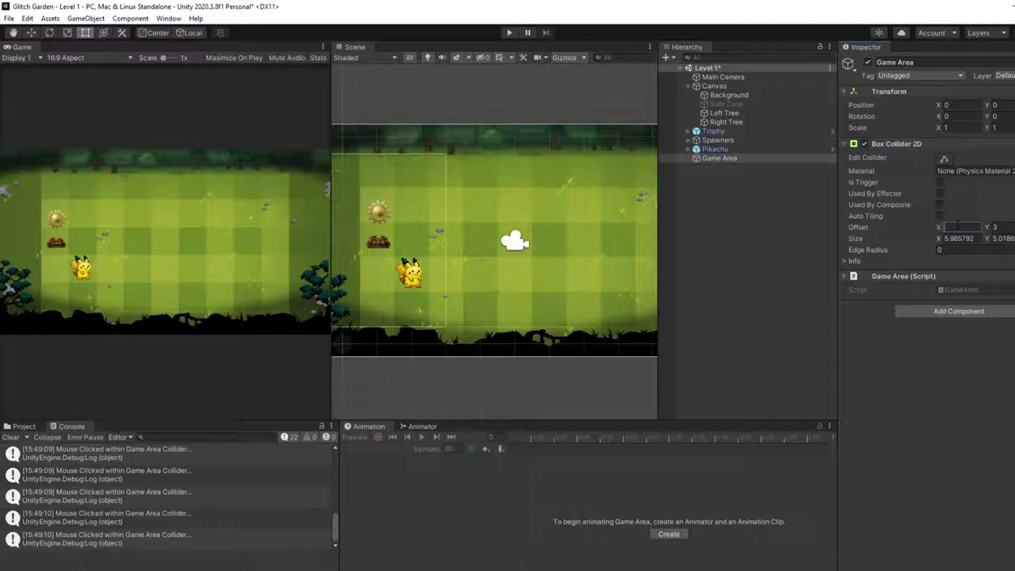
pyautogui.write('3.8')
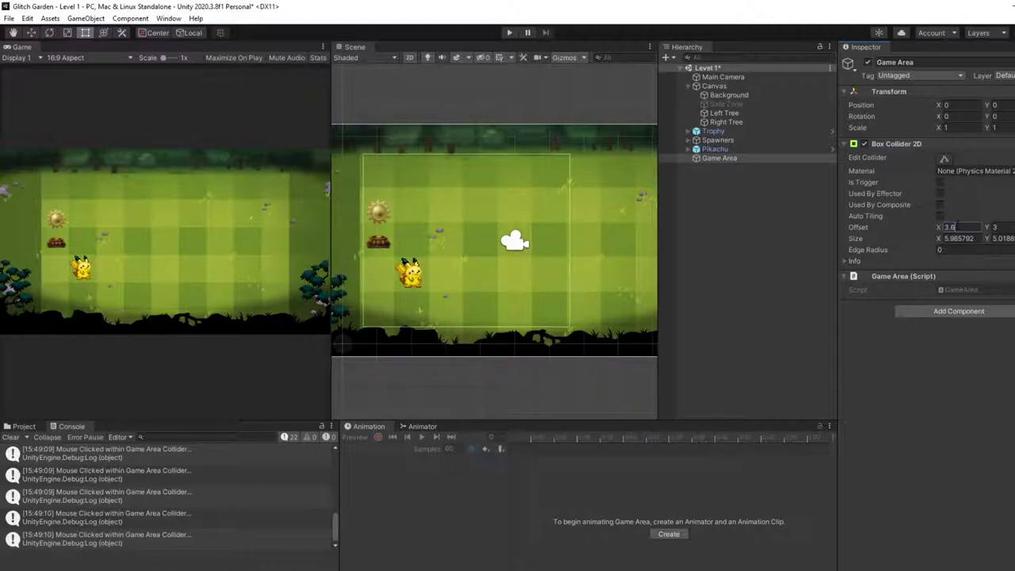
pyautogui.press('BackSpace')
pyautogui.write('5')
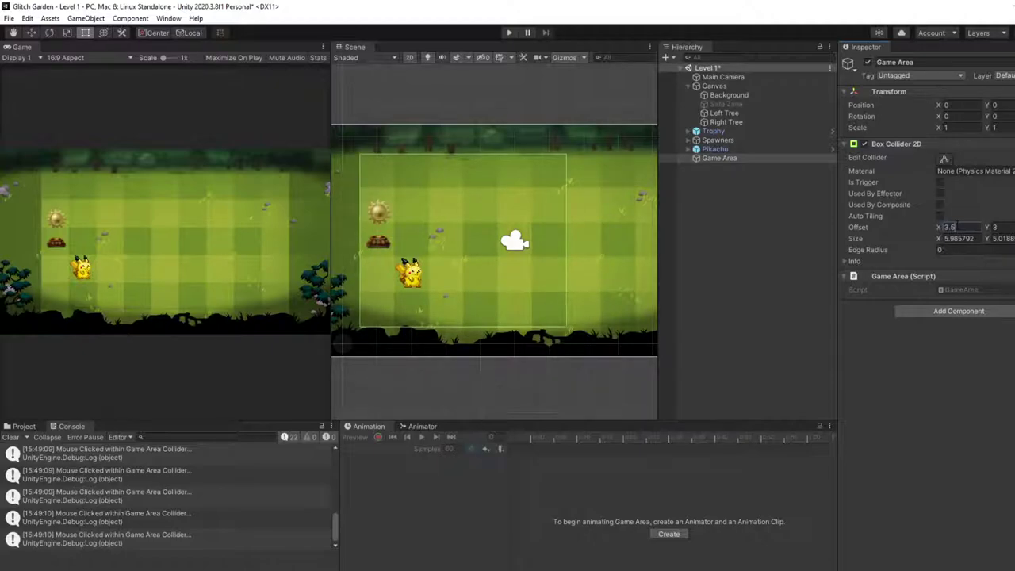
pyautogui.click(944, 383)
# Zoom out over the play area and inspect the Main Camera at position 5, 3, size 3.375
pyautogui.scroll(4, 436, 225)
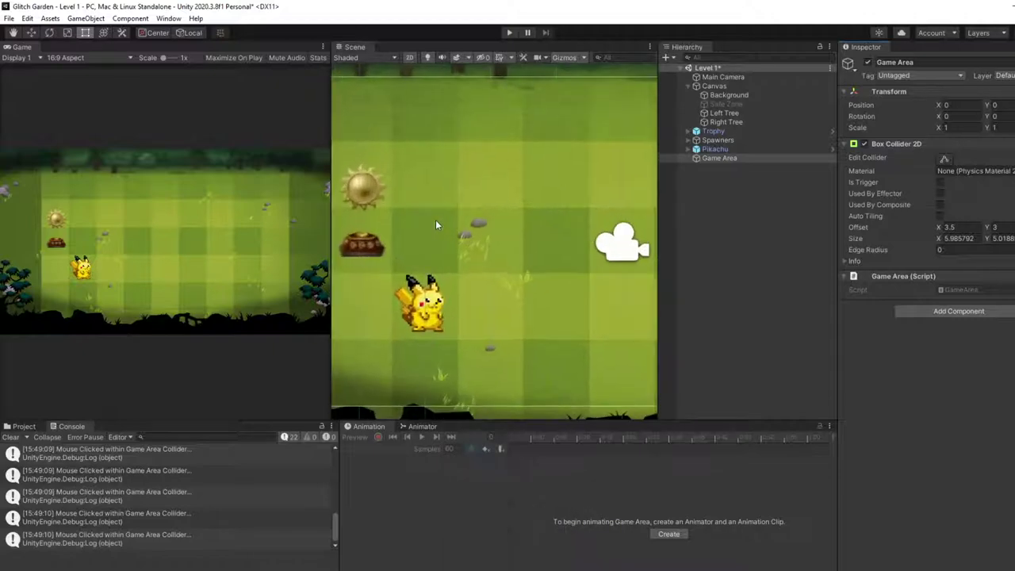
pyautogui.scroll(-5, 436, 225)
pyautogui.moveTo(469, 262); pyautogui.dragTo(425, 272, button='middle')
pyautogui.scroll(-2, 422, 278)
pyautogui.scroll(-2, 458, 269)
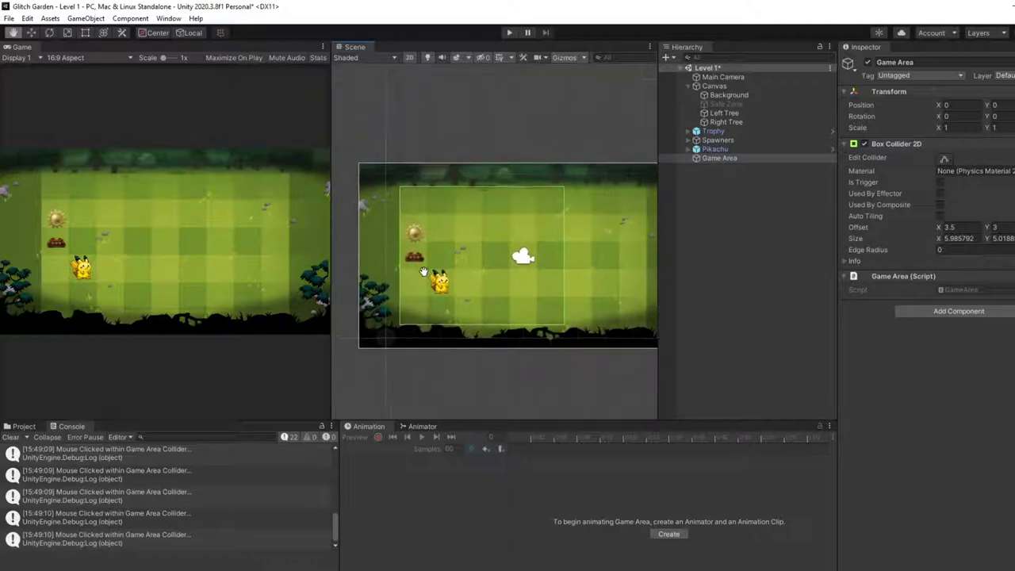
pyautogui.click(721, 77)
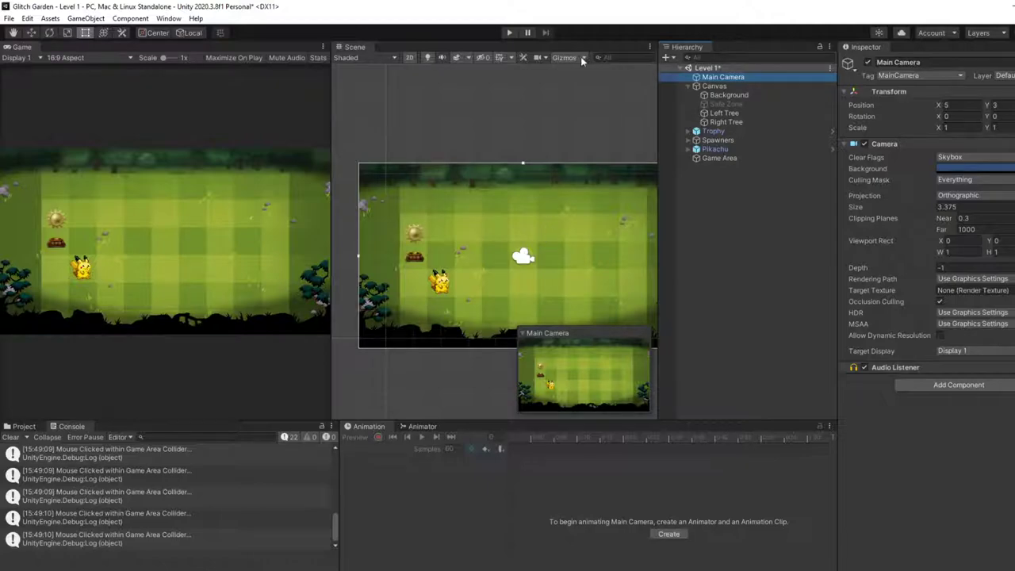
# Resume the Udemy lecture explaining the play area's corner coordinates
pyautogui.hotkey('alt', 'Tab')
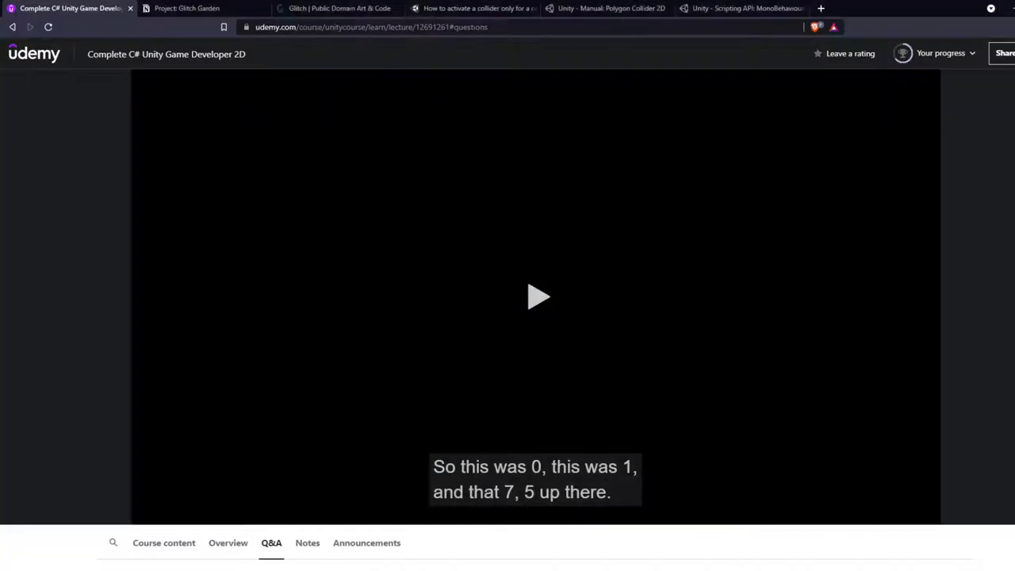
pyautogui.click(516, 241)
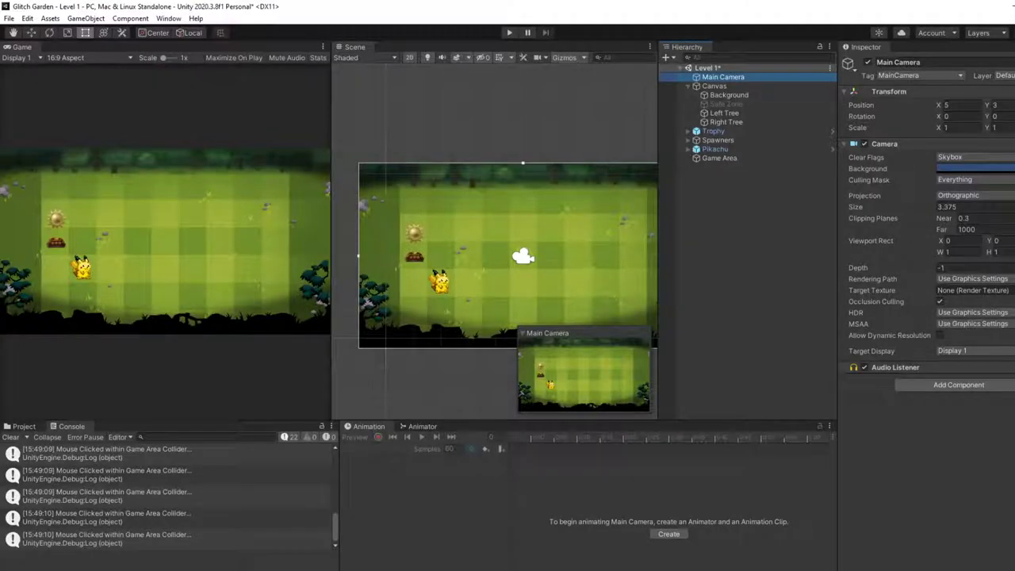
# Give the Game Area's Box Collider 2D size 7 × 5 and offset X 4
pyautogui.click(713, 157)
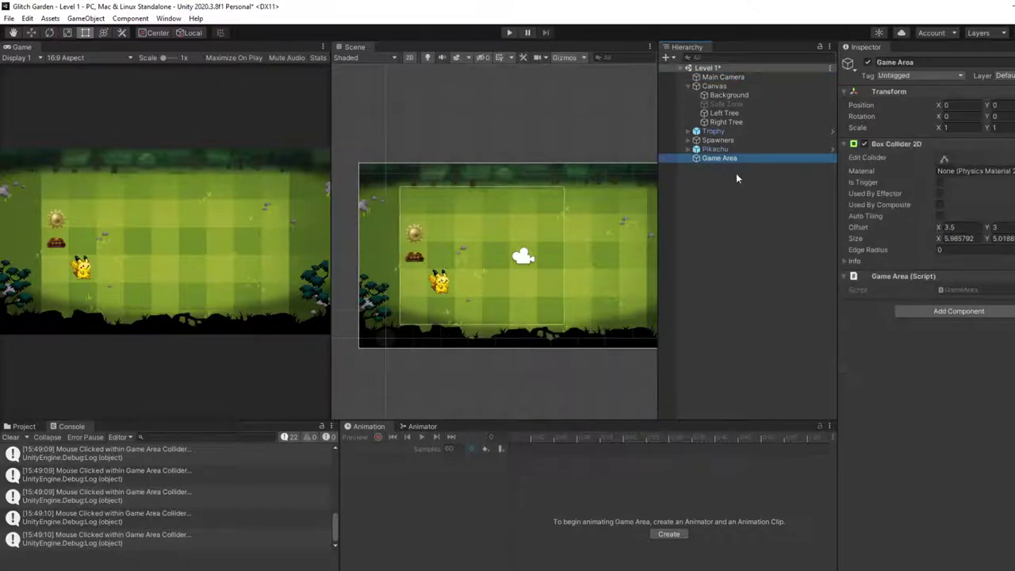
pyautogui.click(960, 238)
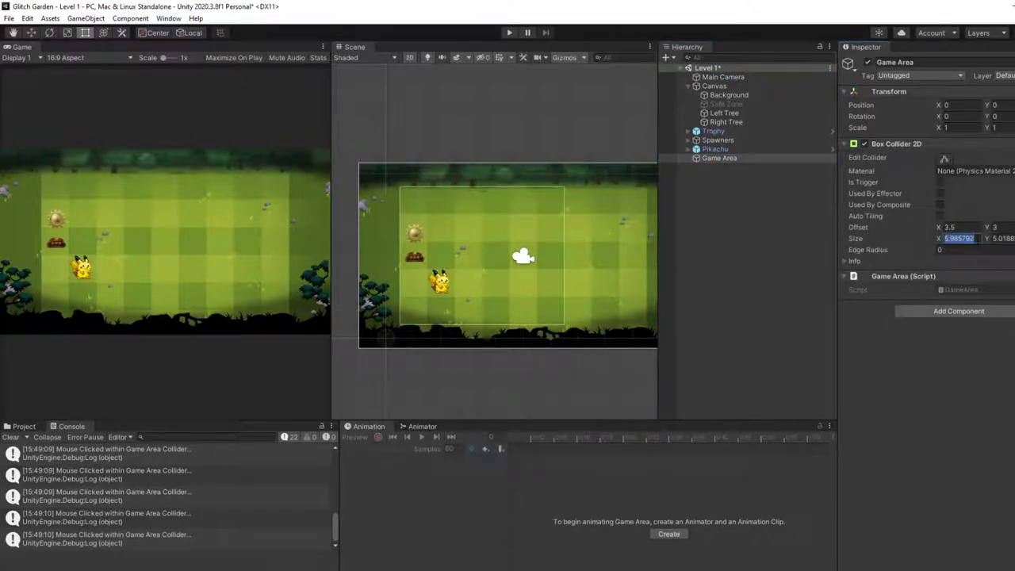
pyautogui.write('7')
pyautogui.press('Tab')
pyautogui.write('3')
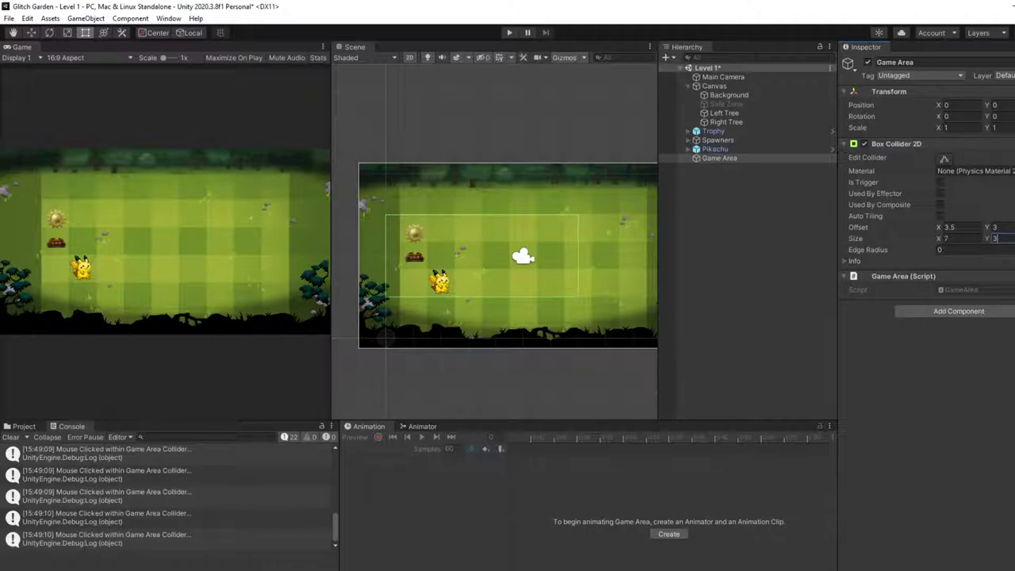
pyautogui.hotkey('alt', 'Tab')
pyautogui.hotkey('alt', 'Tab')
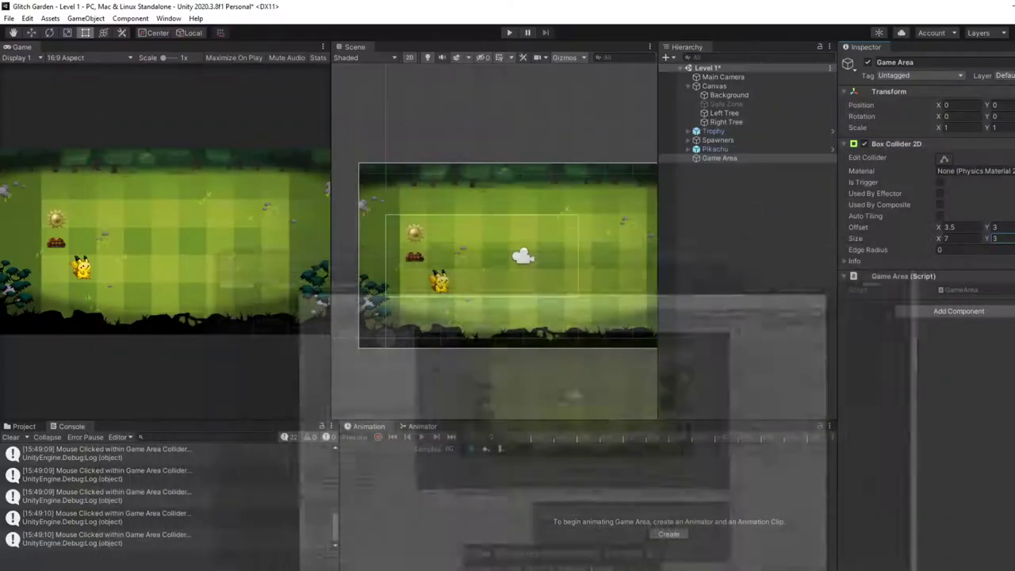
pyautogui.press('BackSpace')
pyautogui.write('5')
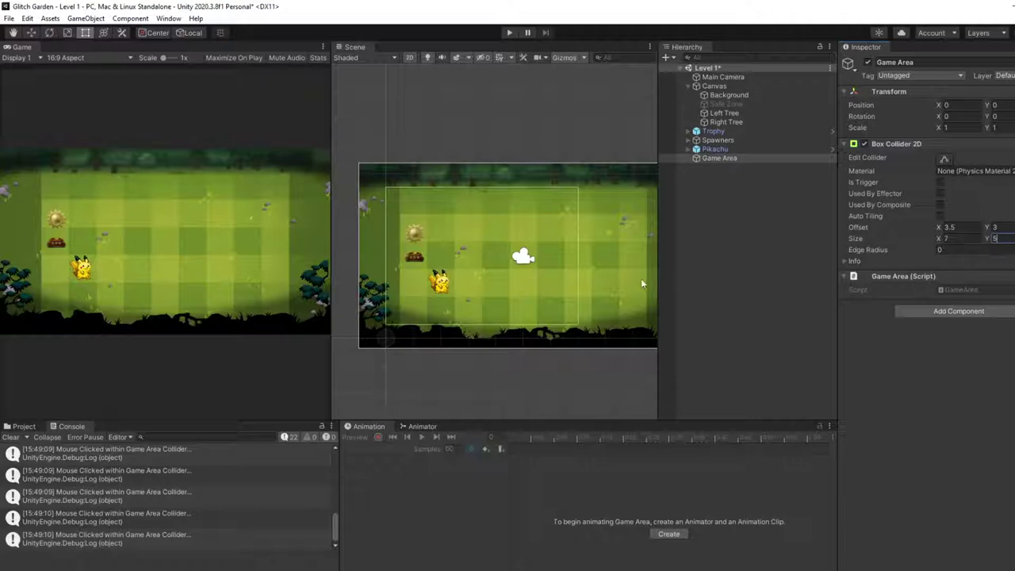
pyautogui.click(956, 227)
pyautogui.write('4')
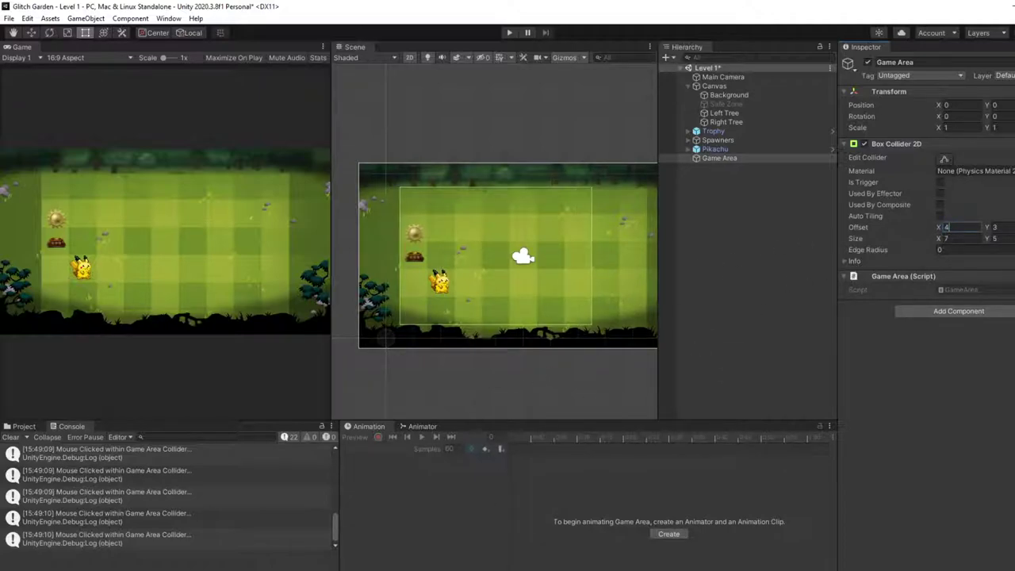
pyautogui.hotkey('alt', 'Tab')
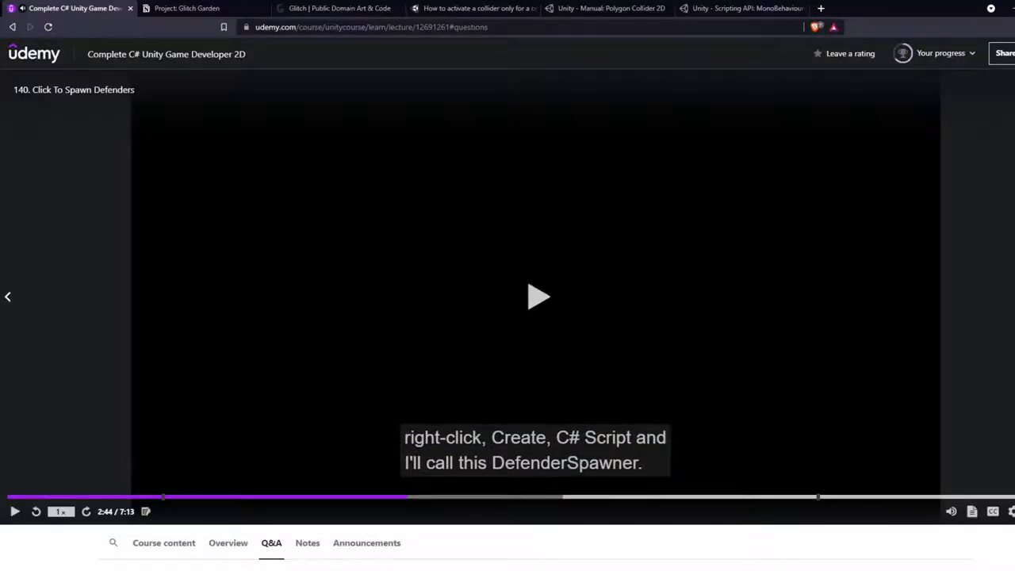
# Resume the lecture and rewind it to about 1:57
pyautogui.hotkey('alt', 'Tab')
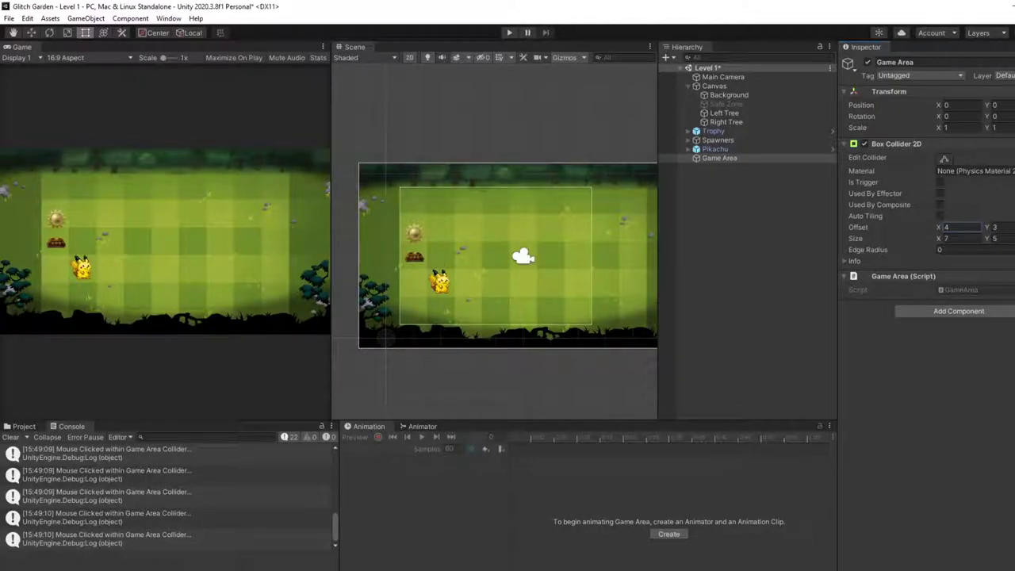
pyautogui.hotkey('alt', 'Tab')
pyautogui.press('space')
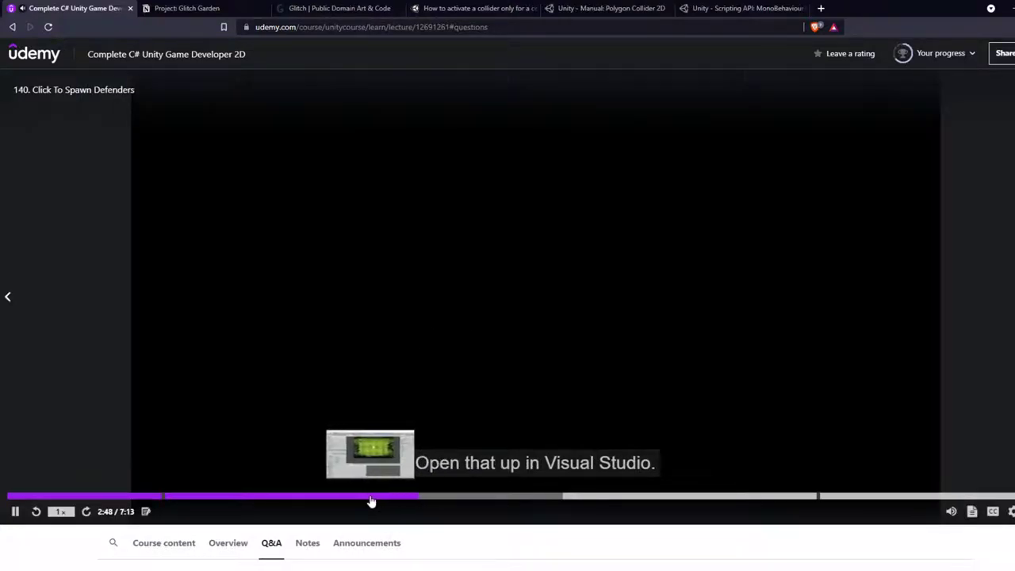
pyautogui.moveTo(351, 504); pyautogui.dragTo(275, 502)
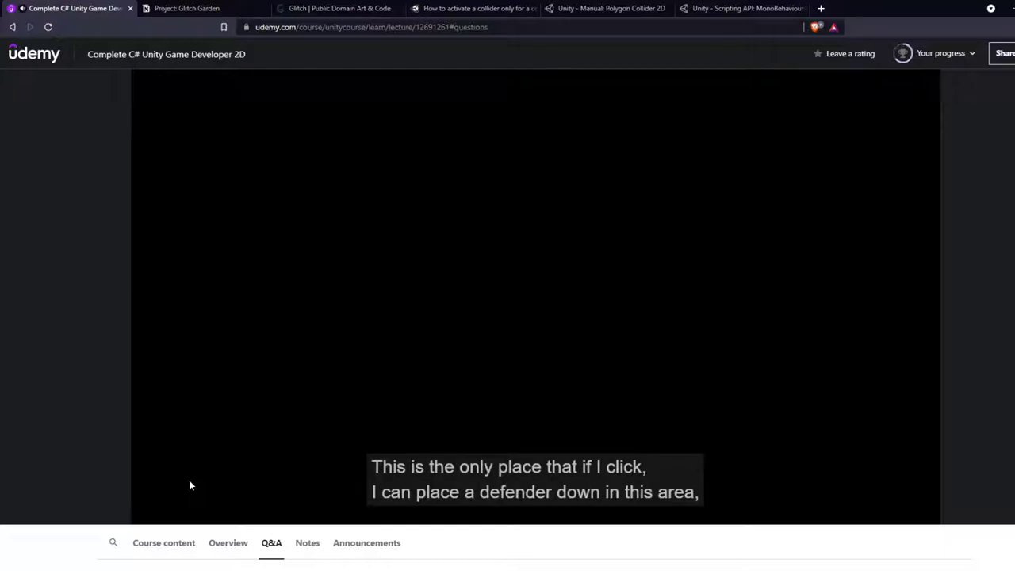
# Let the lecture play on and pause it at 4:00
pyautogui.click(180, 159)
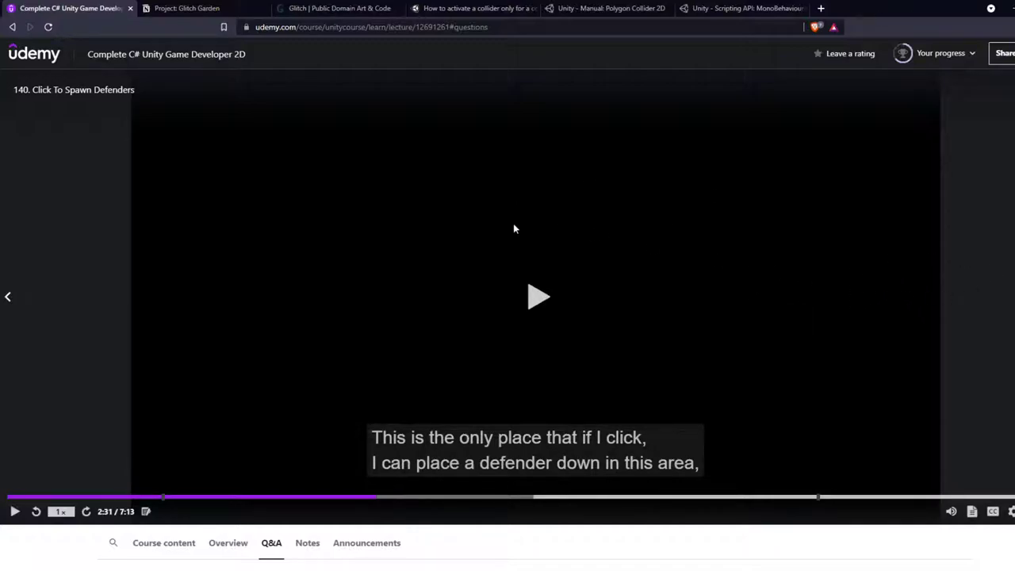
pyautogui.click(501, 240)
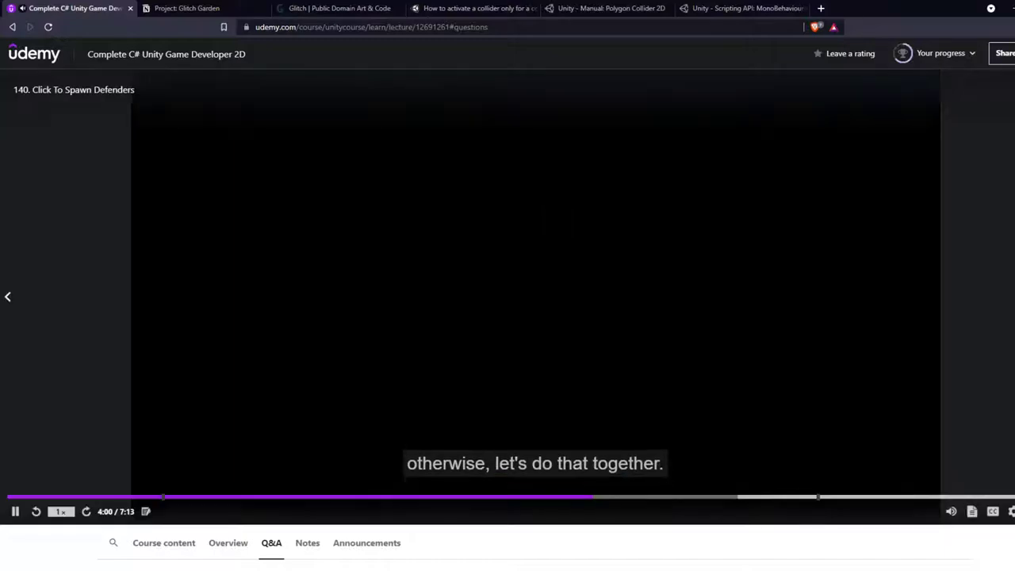
pyautogui.click(494, 252)
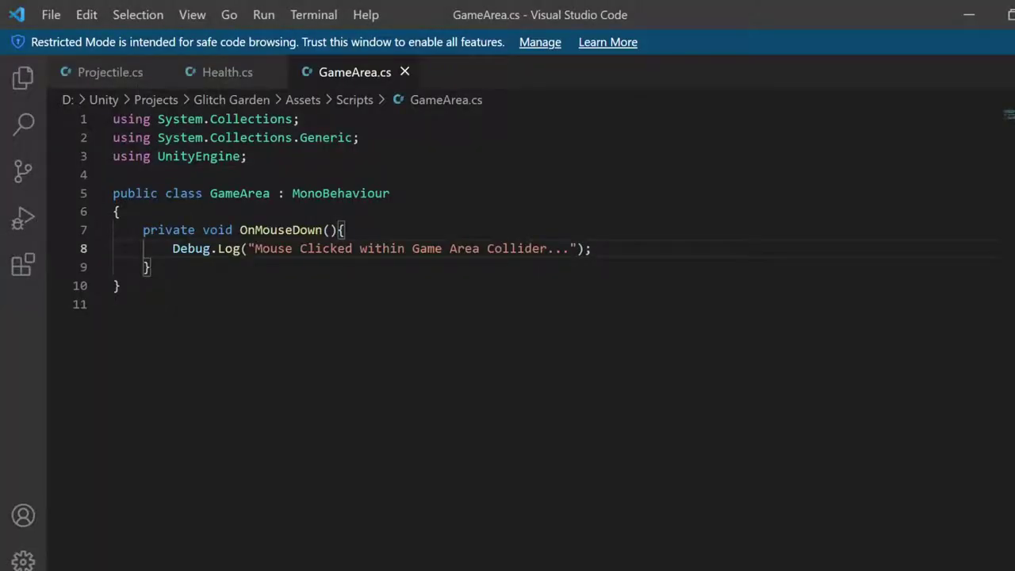
# Comment out the Debug.Log line in OnMouseDown, add an empty line, and save GameArea.cs
pyautogui.moveTo(594, 248); pyautogui.dragTo(173, 248)
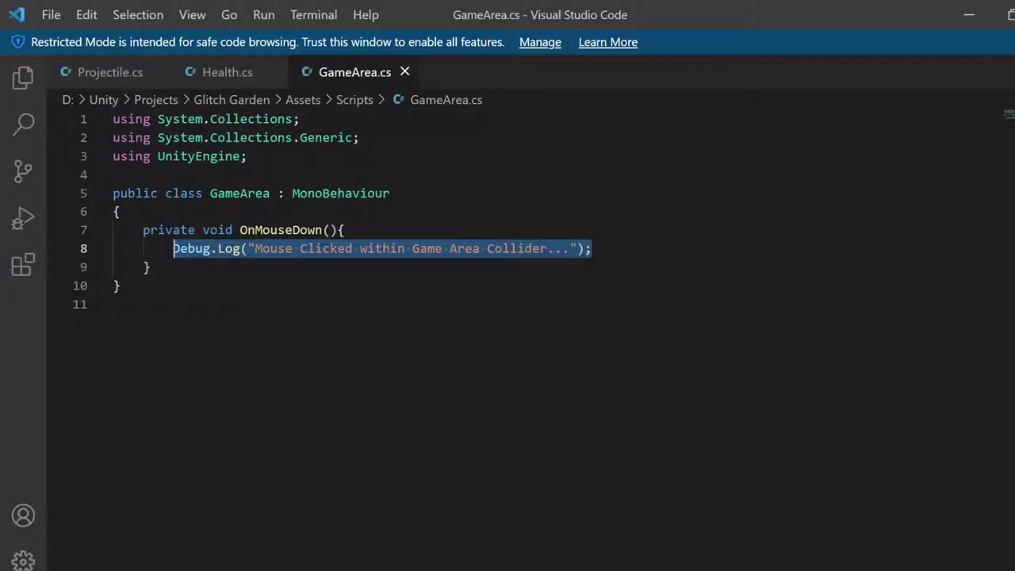
pyautogui.click(592, 248)
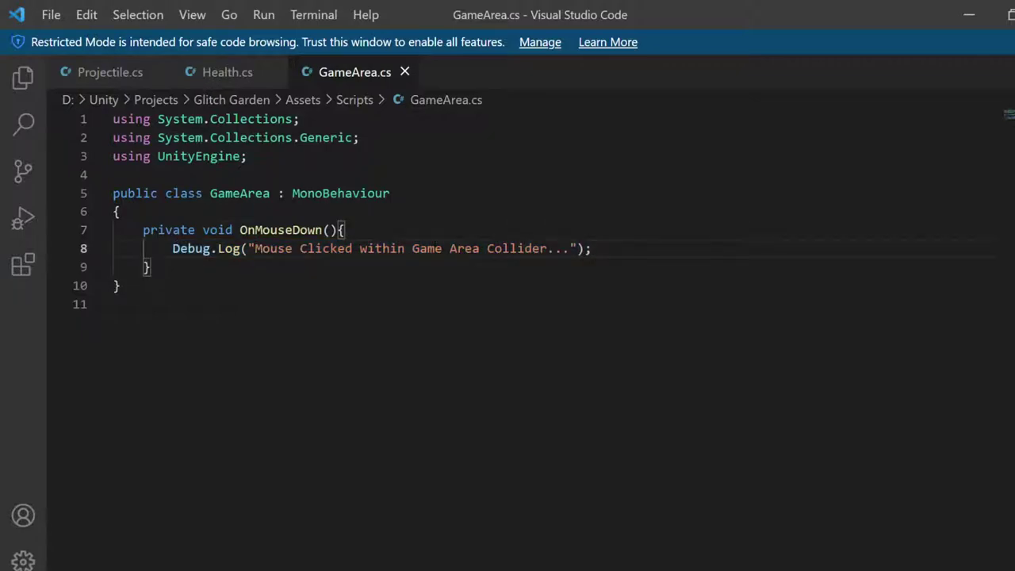
pyautogui.hotkey('ctrl', '/')
pyautogui.press('Return')
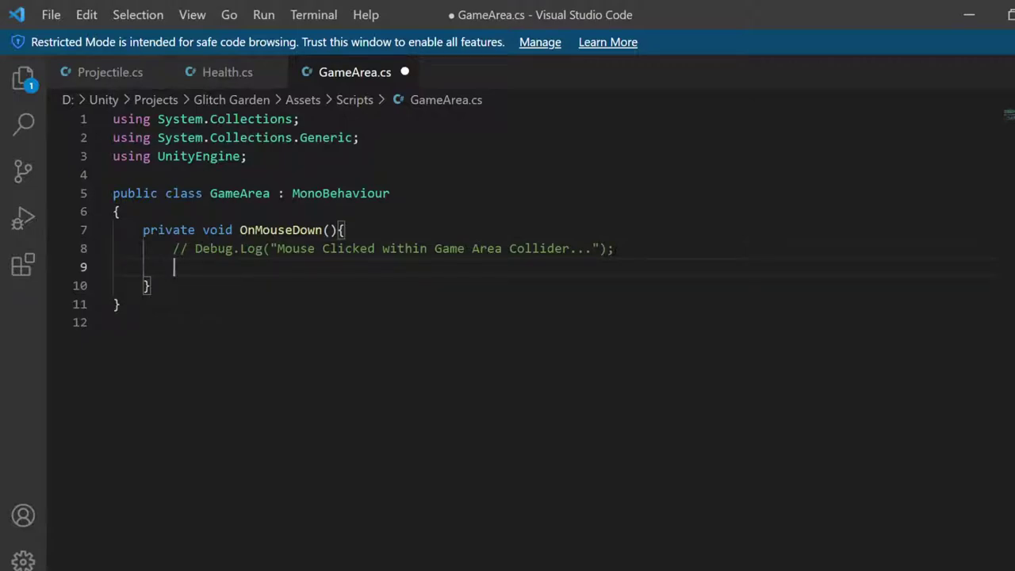
pyautogui.hotkey('ctrl', 's')
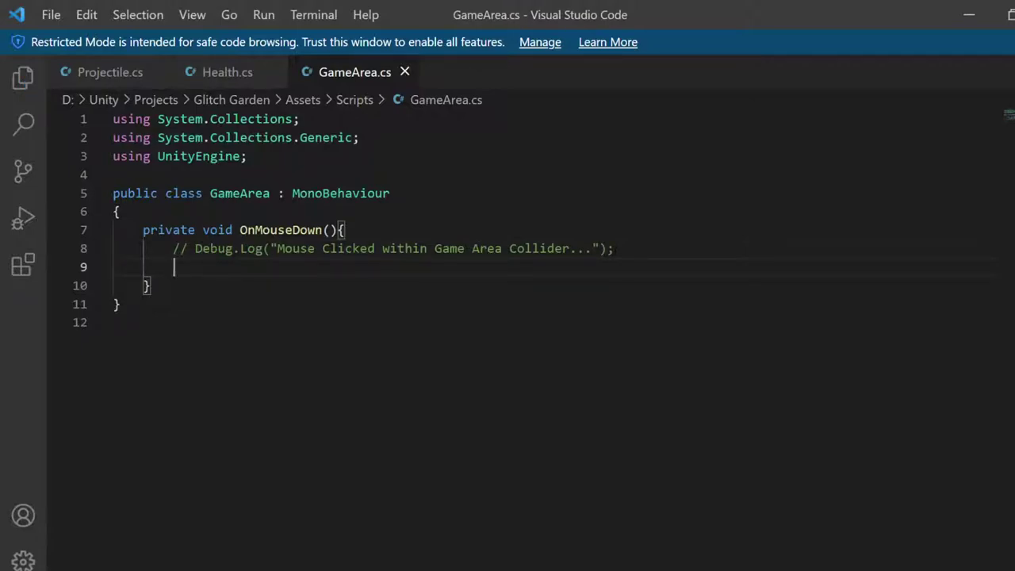
pyautogui.hotkey('alt', 'Tab')
# Review the OnMouseDown Scripting API page
pyautogui.click(742, 8)
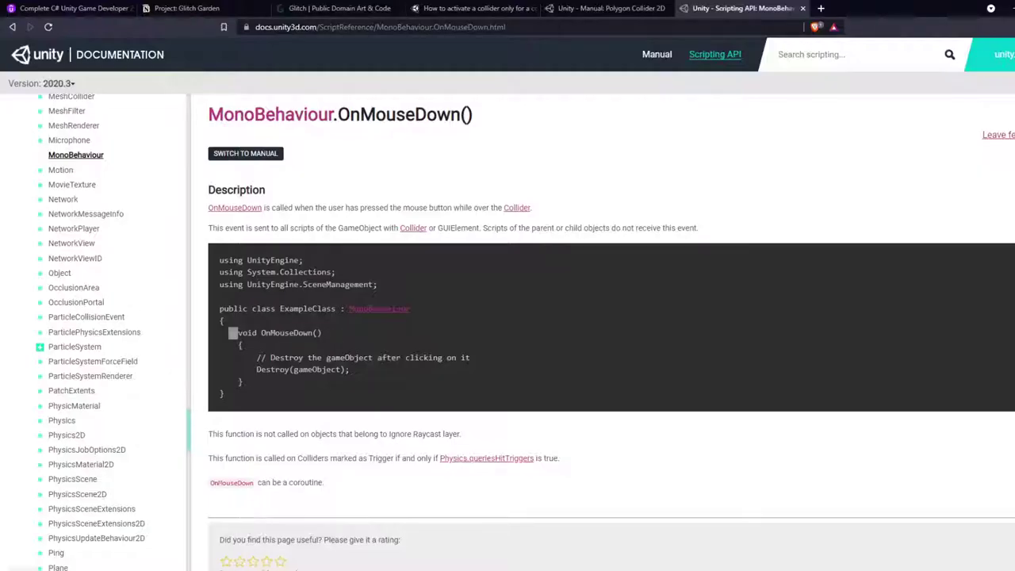
pyautogui.scroll(-2, 507, 220)
pyautogui.scroll(2, 507, 220)
# Search Google for 'onmousedown position unity' in a new tab
pyautogui.click(821, 10)
pyautogui.write('nomoused')
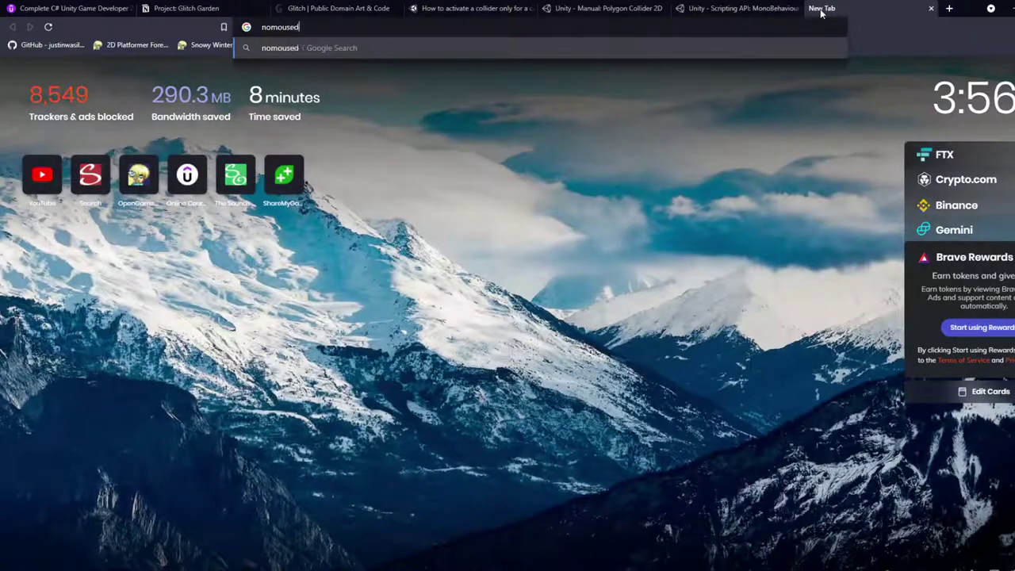
pyautogui.press('BackSpace')
pyautogui.press('BackSpace')
pyautogui.press('BackSpace')
pyautogui.press('BackSpace')
pyautogui.press('BackSpace')
pyautogui.press('BackSpace')
pyautogui.press('BackSpace')
pyautogui.press('BackSpace')
pyautogui.write('on moou')
pyautogui.press('BackSpace')
pyautogui.press('BackSpace')
pyautogui.write('used')
pyautogui.press('BackSpace')
pyautogui.press('BackSpace')
pyautogui.press('BackSpace')
pyautogui.press('BackSpace')
pyautogui.press('BackSpace')
pyautogui.press('BackSpace')
pyautogui.press('BackSpace')
pyautogui.press('BackSpace')
pyautogui.press('BackSpace')
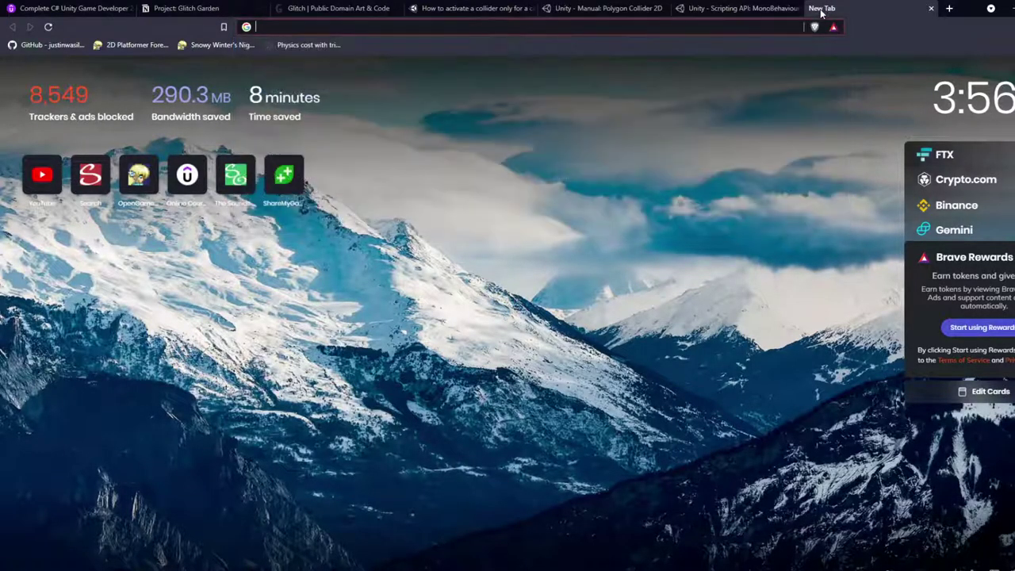
pyautogui.write('onmousedown')
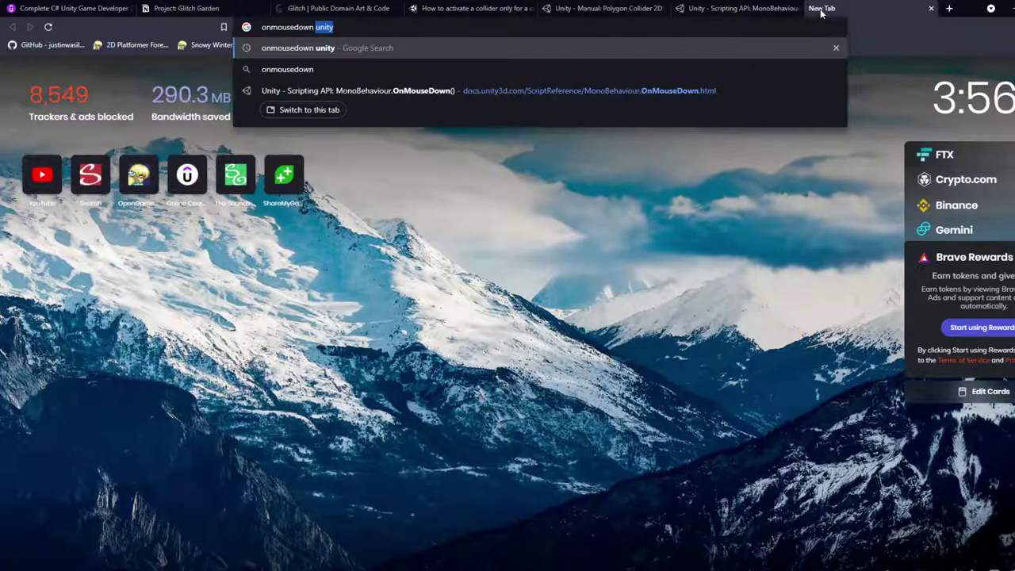
pyautogui.write(' position unity')
pyautogui.press('Return')
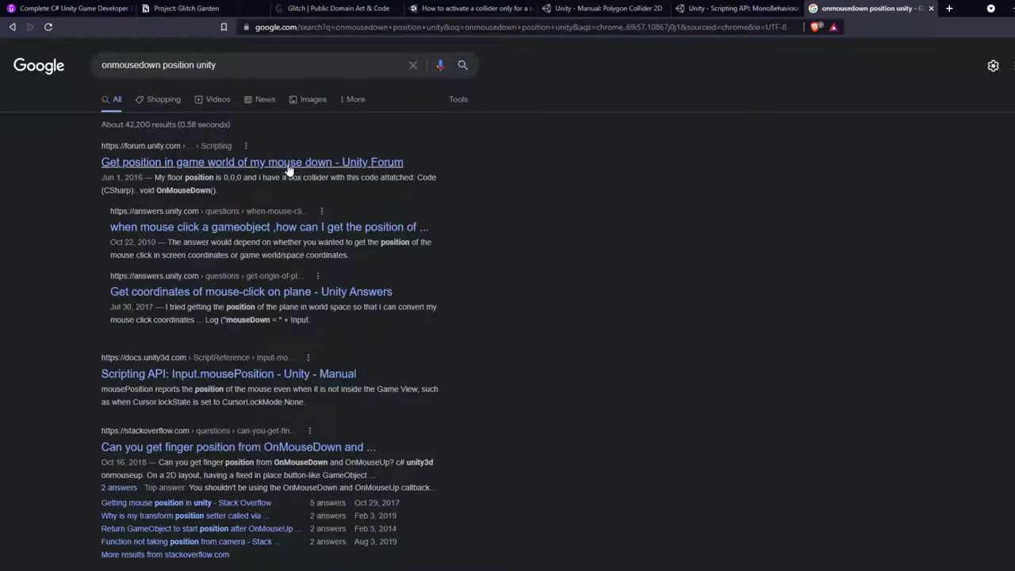
# Check a Unity Forum thread, then read the Input.mousePosition Scripting API page and example
pyautogui.click(290, 164)
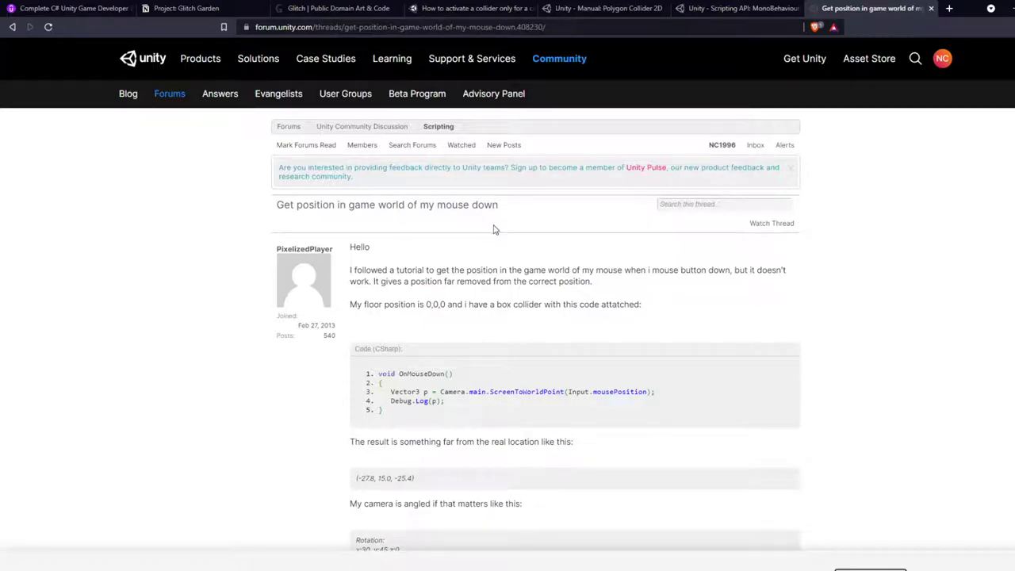
pyautogui.scroll(-4, 493, 229)
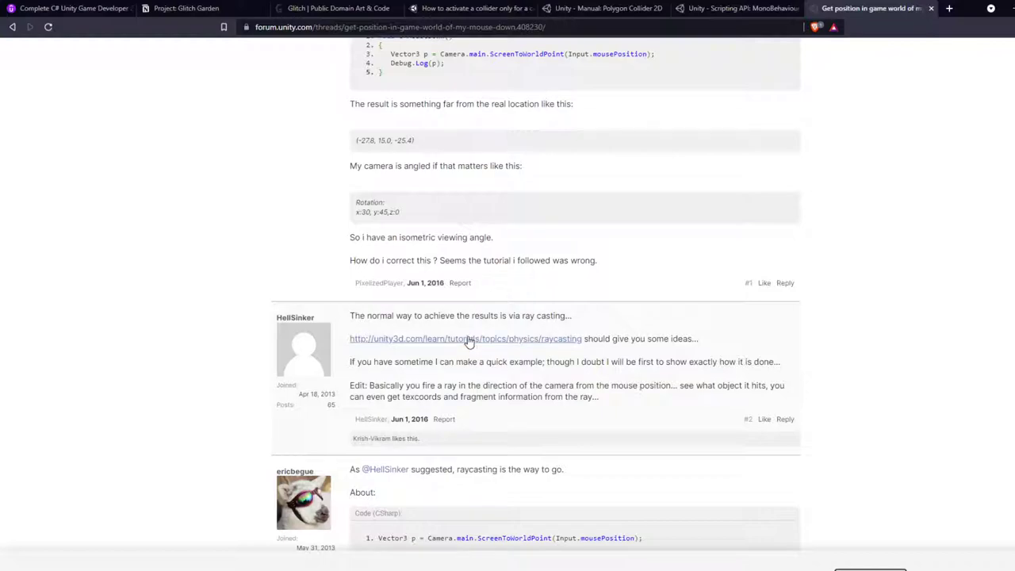
pyautogui.scroll(4, 456, 352)
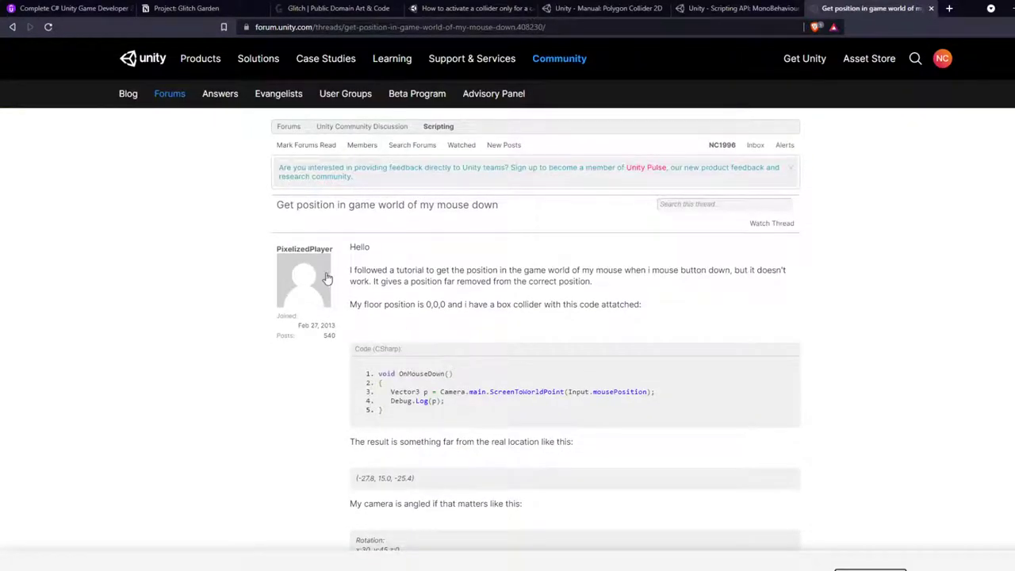
pyautogui.hotkey('alt', 'Left')
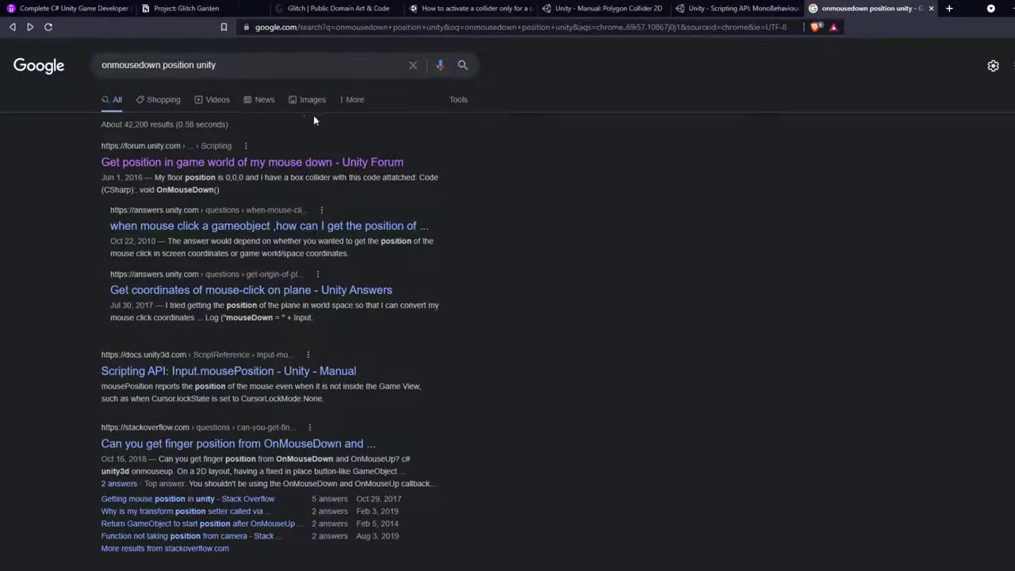
pyautogui.click(318, 370)
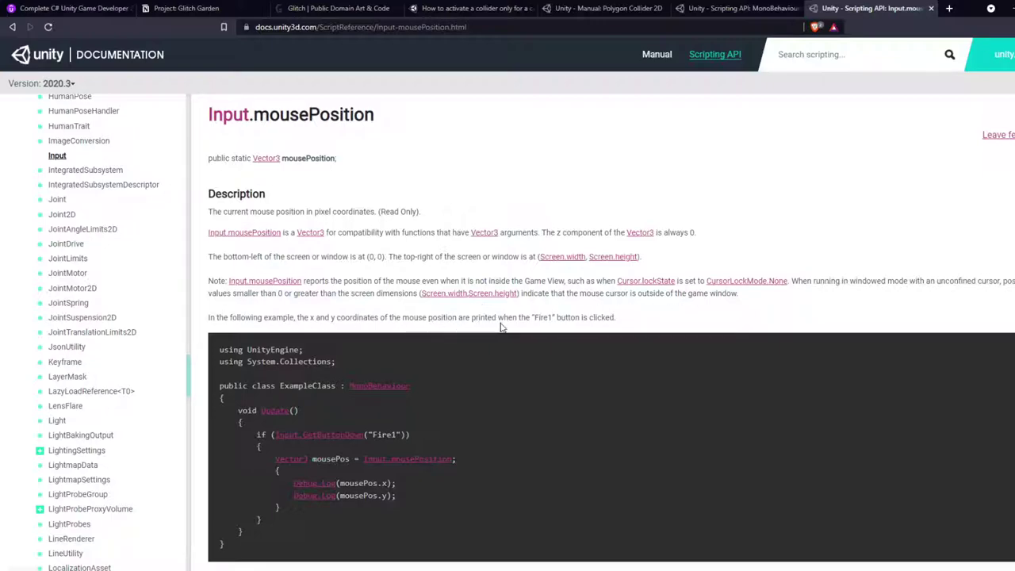
pyautogui.scroll(-1, 500, 327)
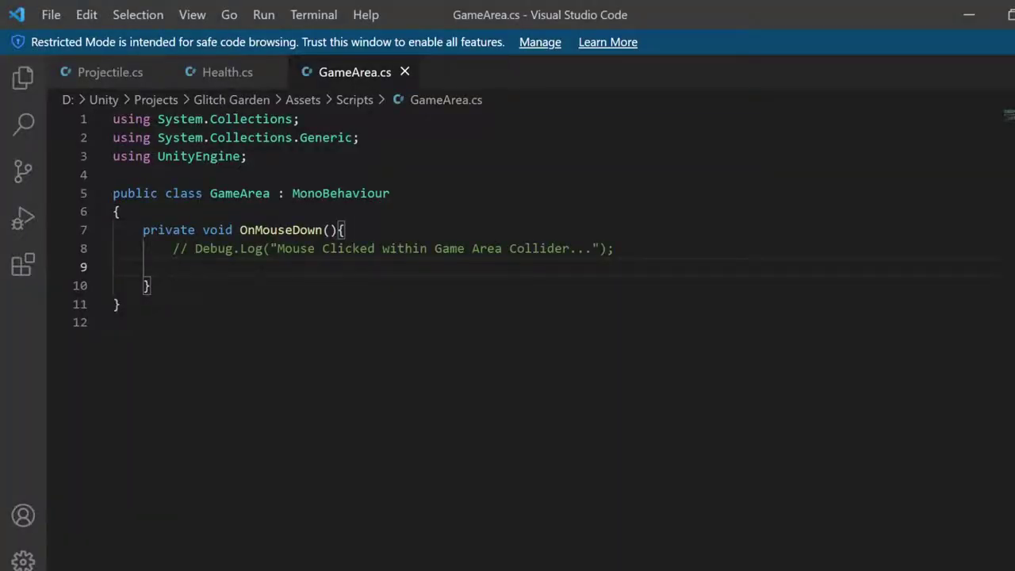
# Write 'Vector3 mousePosition = Input.mousePosition;' on line 9 inside OnMouseDown
pyautogui.write('Vector3')
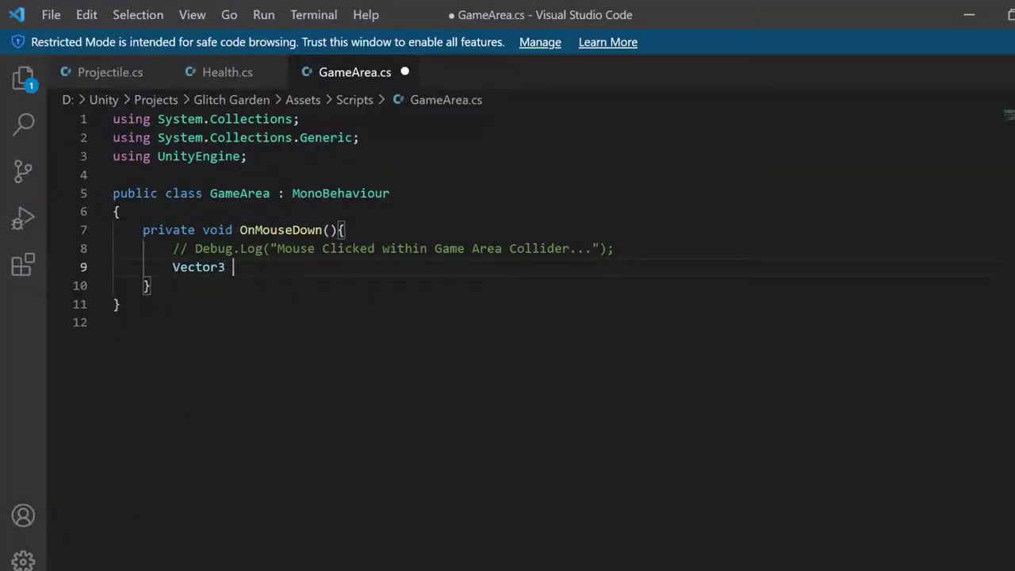
pyautogui.write(' mousePosition =')
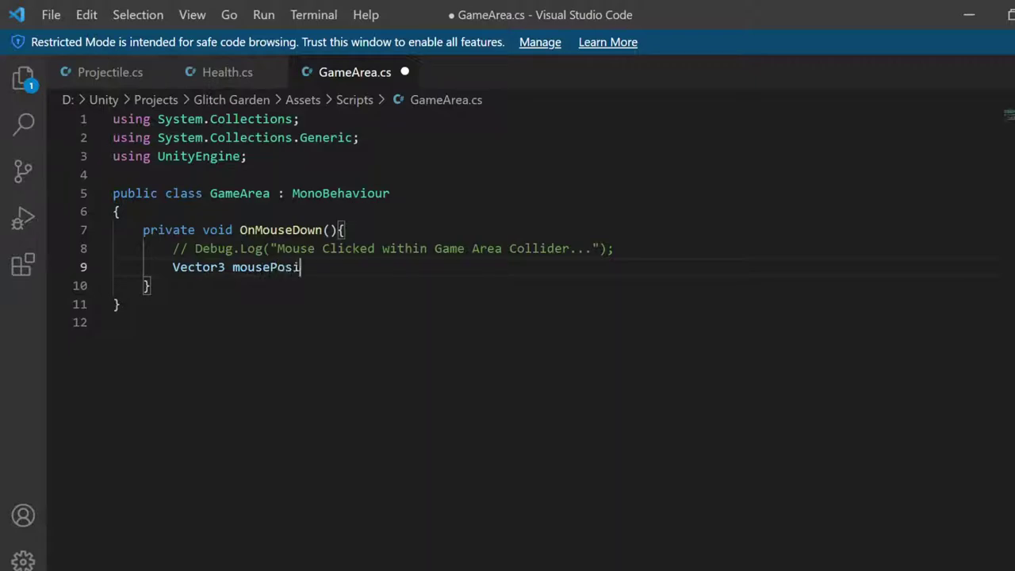
pyautogui.write(' Input.')
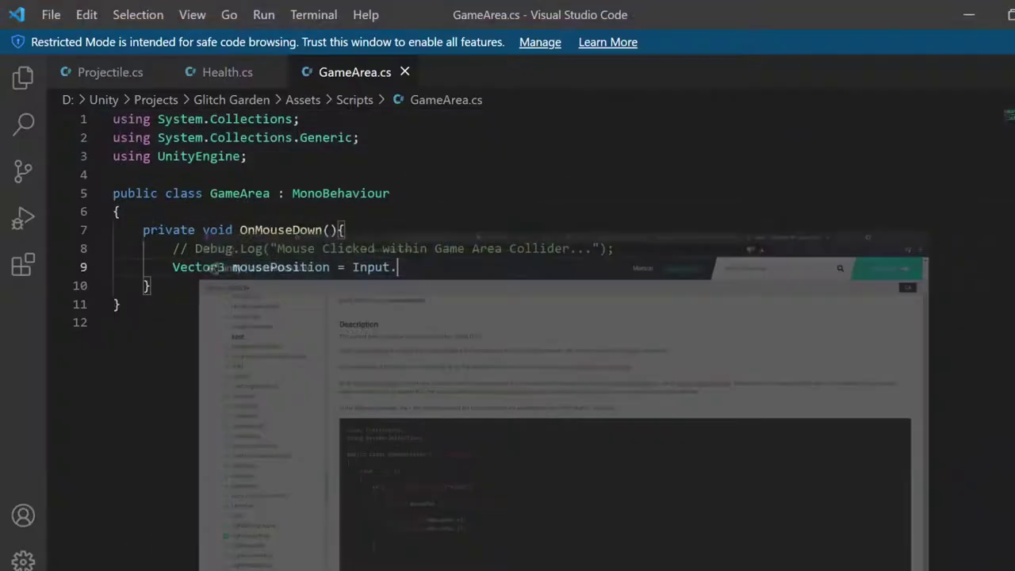
pyautogui.write('mkou')
pyautogui.press('BackSpace')
pyautogui.press('BackSpace')
pyautogui.press('BackSpace')
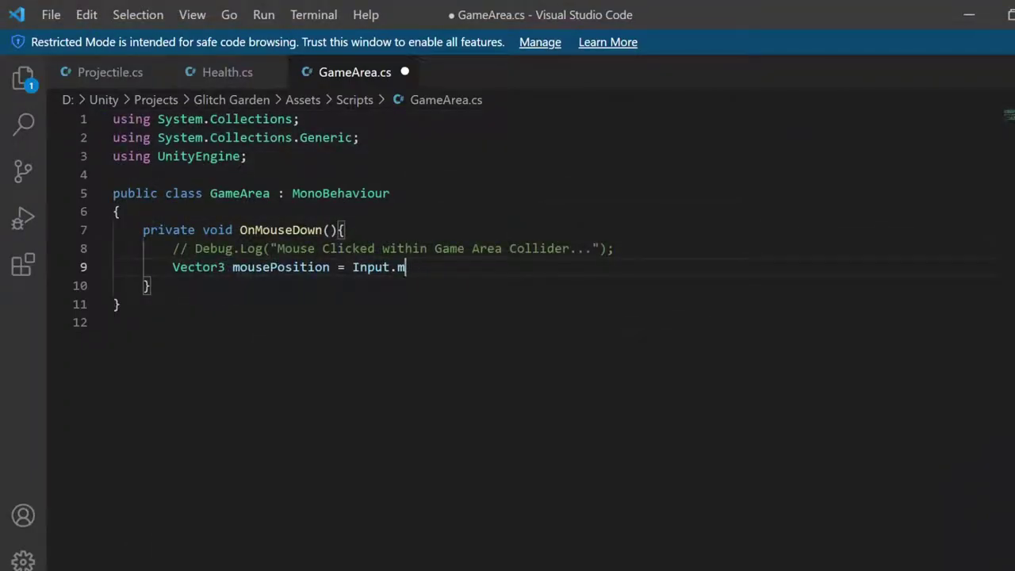
pyautogui.write('ousePosition')
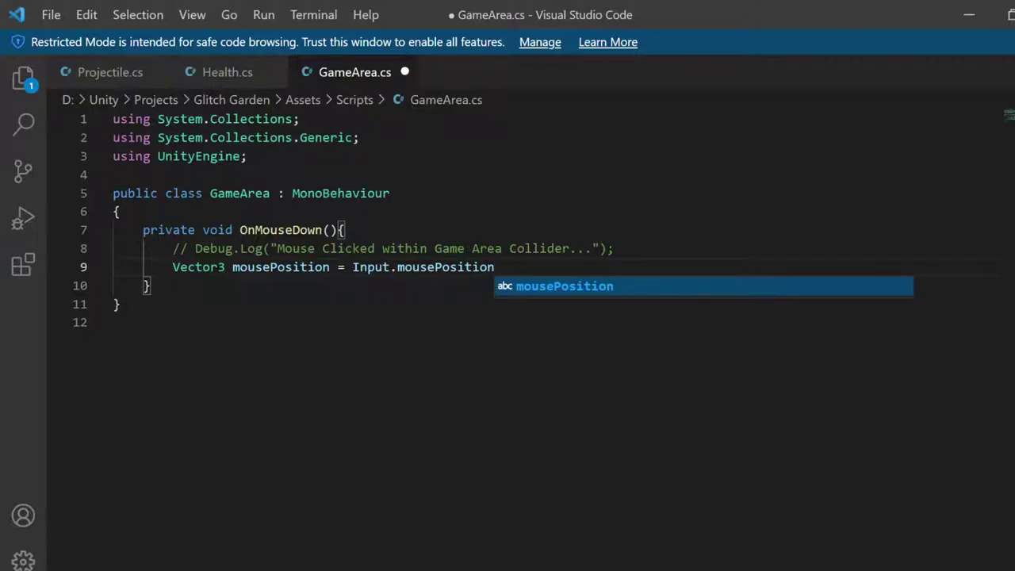
pyautogui.write(';')
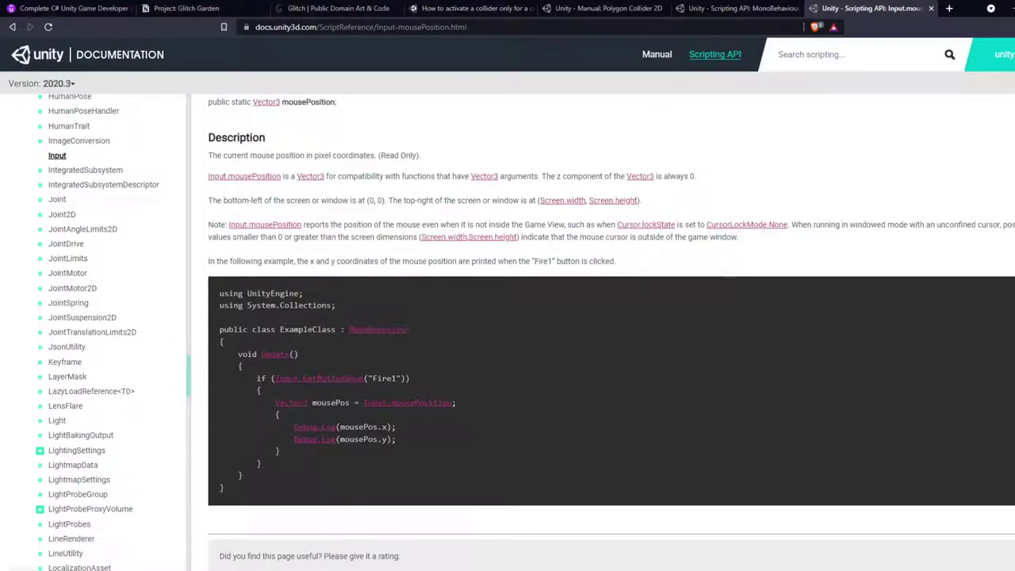
pyautogui.moveTo(272, 414); pyautogui.dragTo(314, 460)
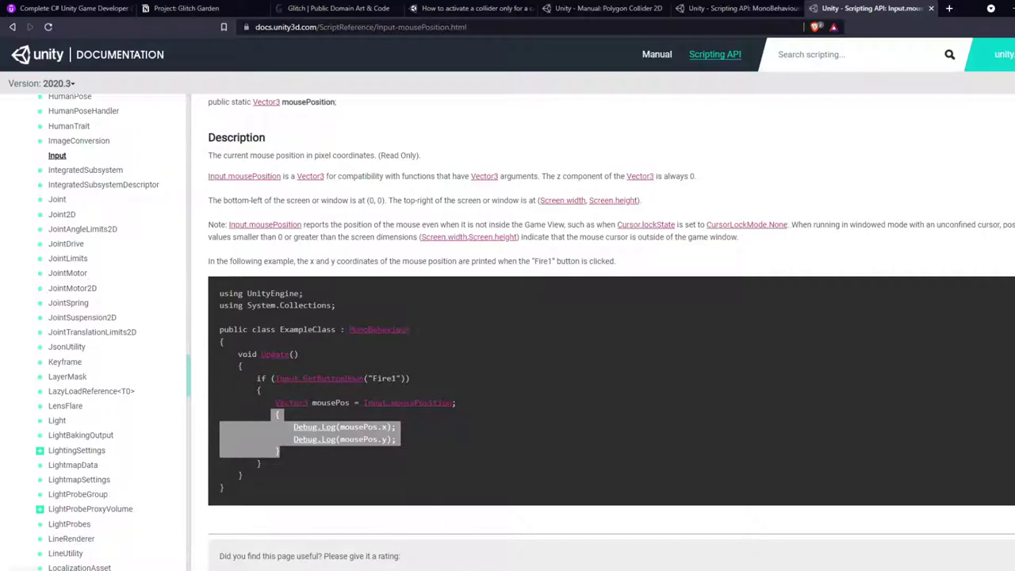
pyautogui.hotkey('alt', 'Tab')
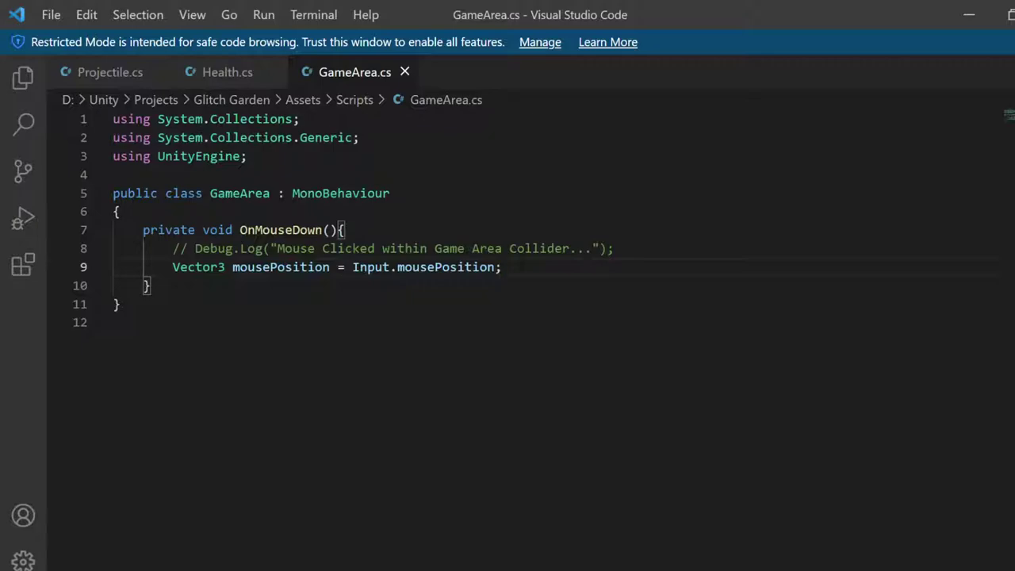
# Add Debug.Log lines for mousePosition.x and mousePosition.y below the mousePosition line
pyautogui.press('Return')
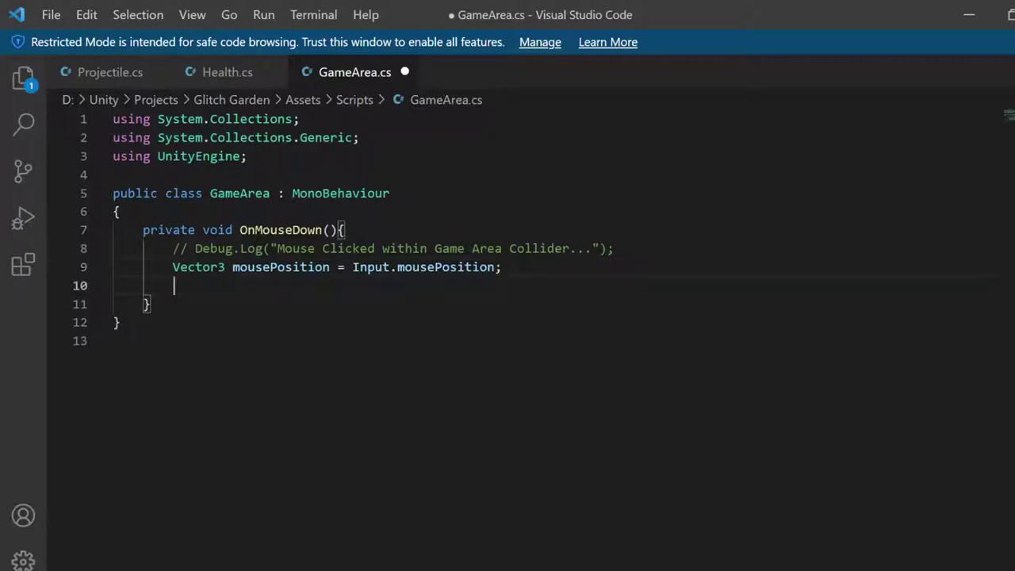
pyautogui.write('Debug.Log(mouse')
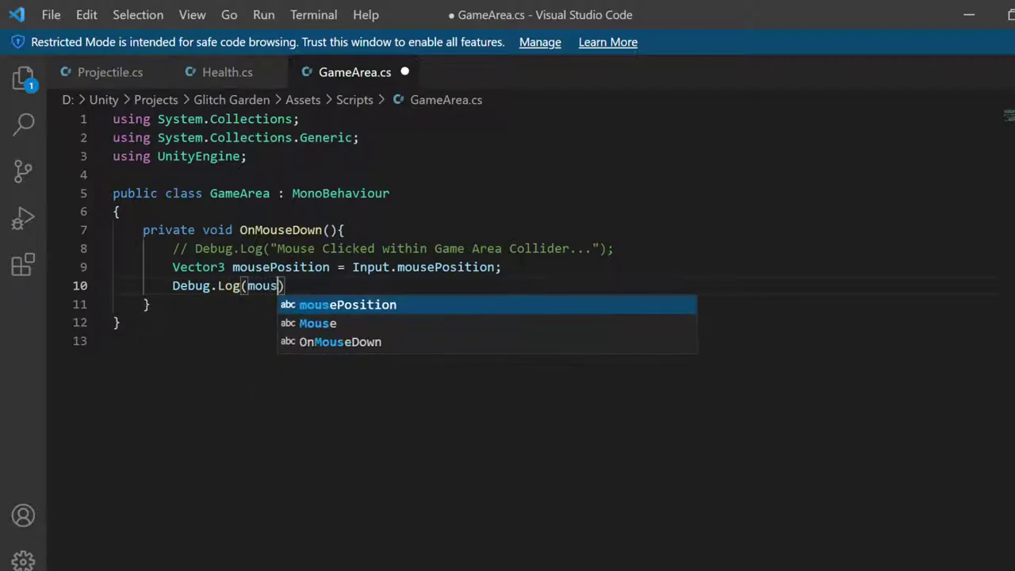
pyautogui.write('Position.x')
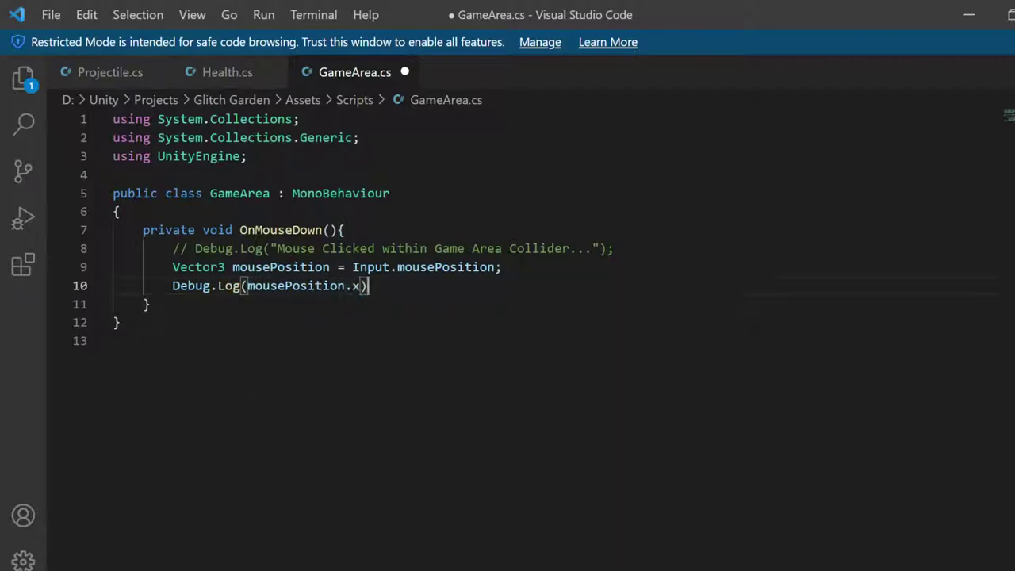
pyautogui.write(');')
pyautogui.press('Return')
pyautogui.write('Debug')
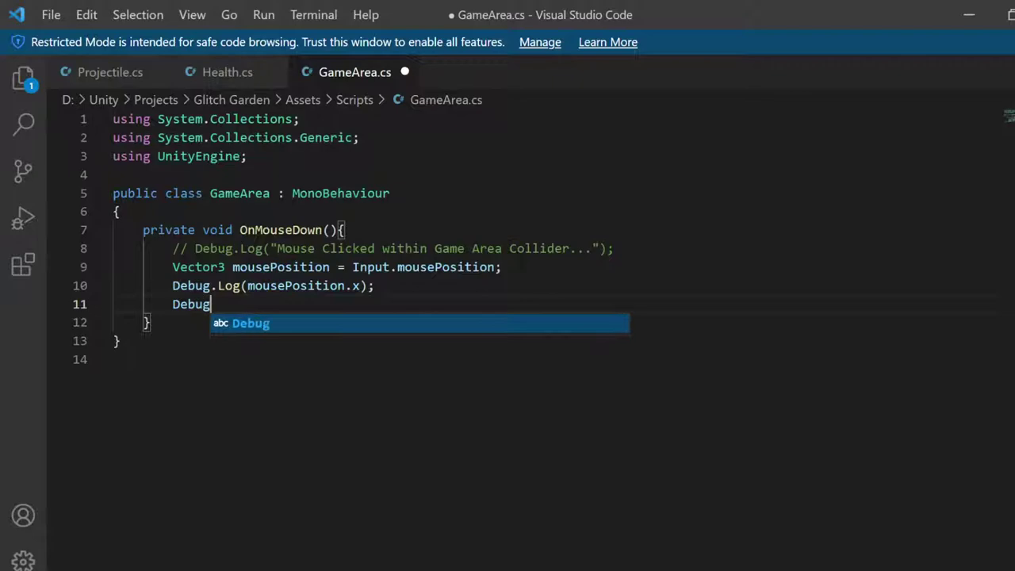
pyautogui.write('.Log(mousePos')
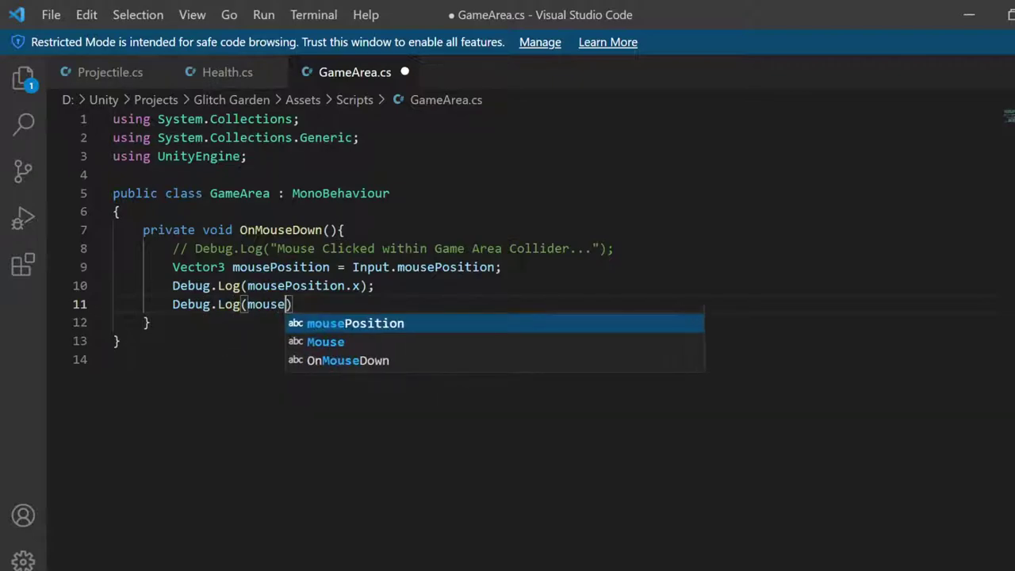
pyautogui.write('ition.y);')
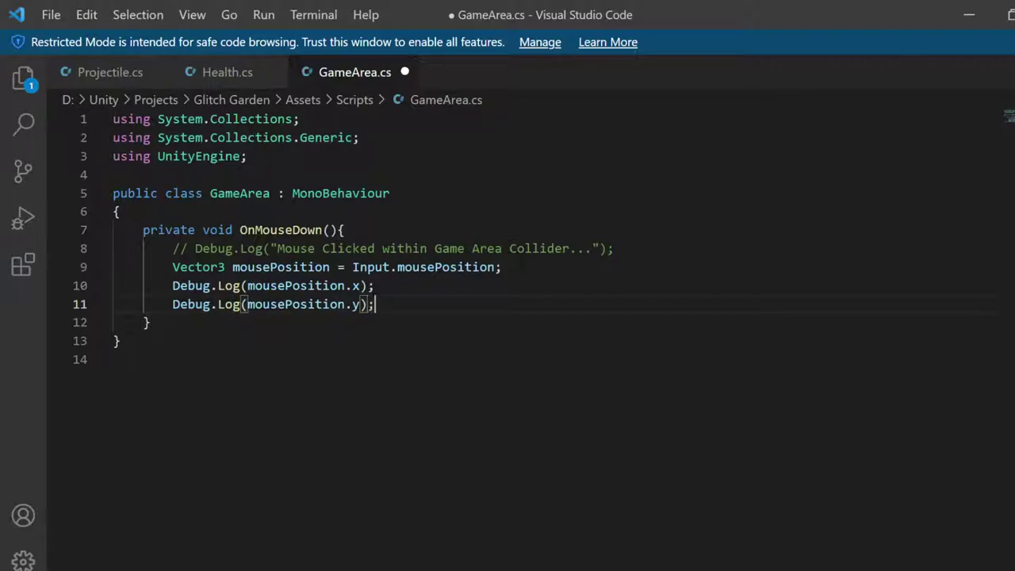
# Prefix the logs with "X-Pos: " and "Y-Pos: " labels and save GameArea.cs
pyautogui.click(248, 286)
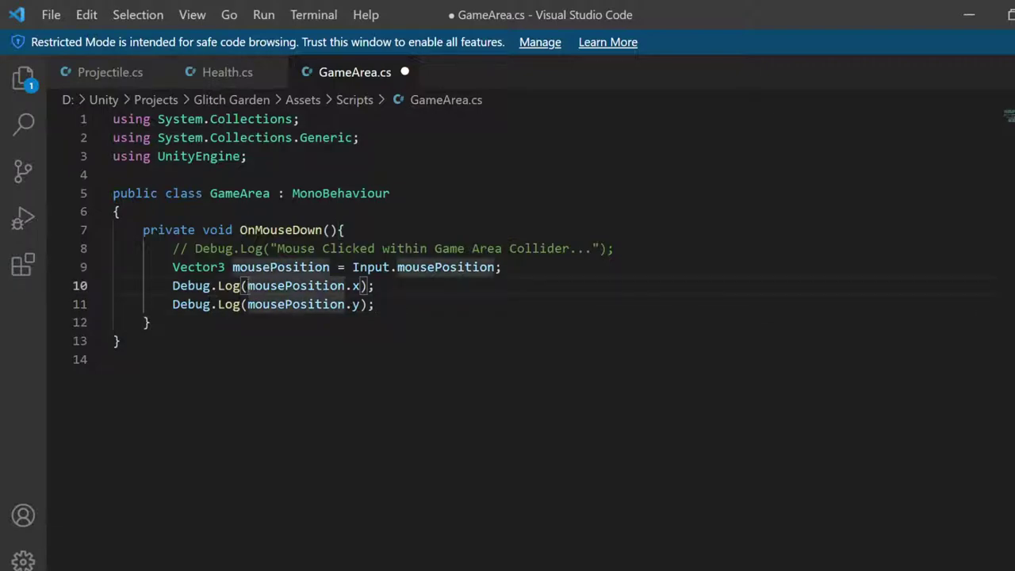
pyautogui.write('"')
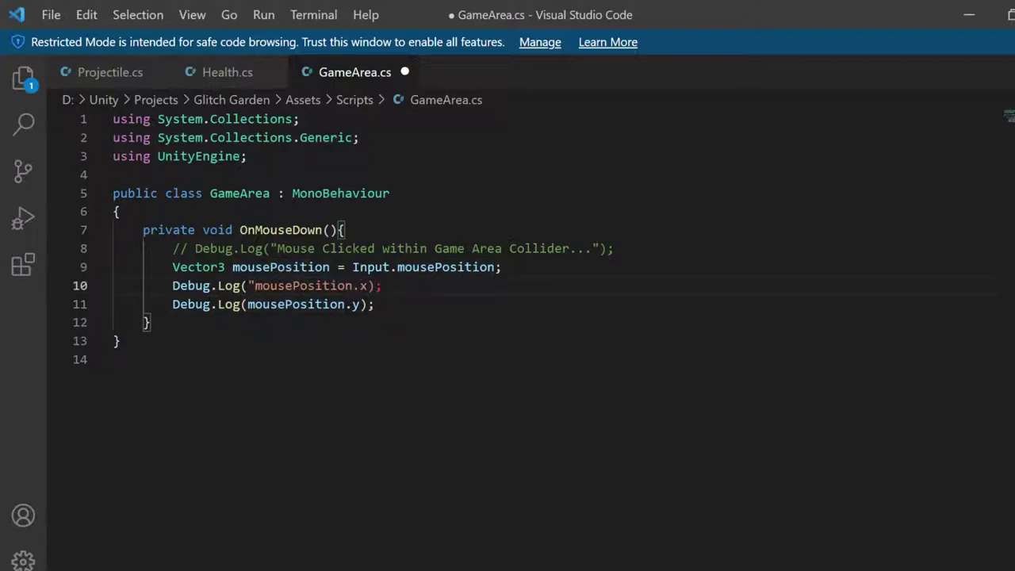
pyautogui.write('X-Pos')
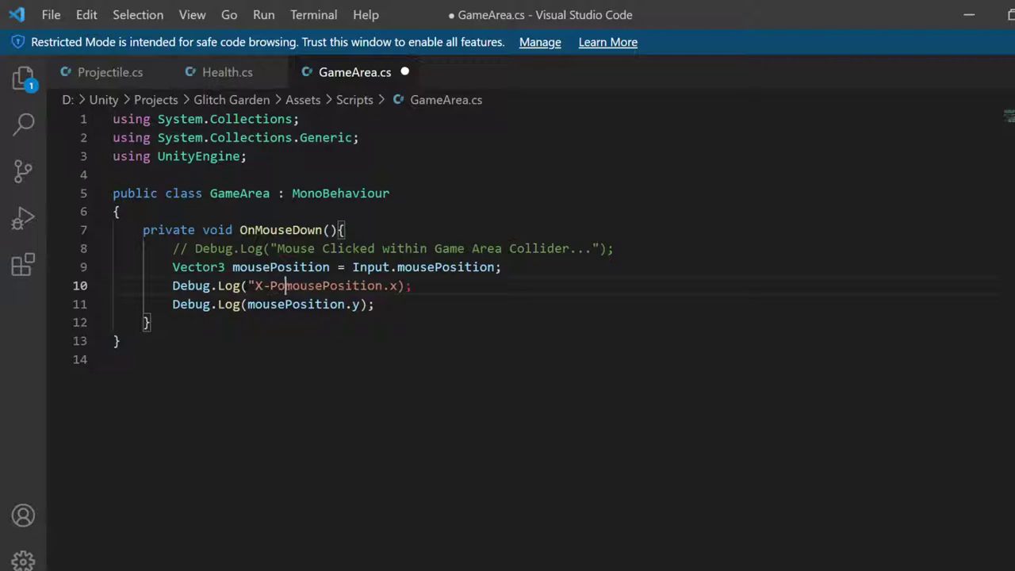
pyautogui.press('BackSpace')
pyautogui.press('BackSpace')
pyautogui.press('BackSpace')
pyautogui.write('Pos: ')
pyautogui.write('" +')
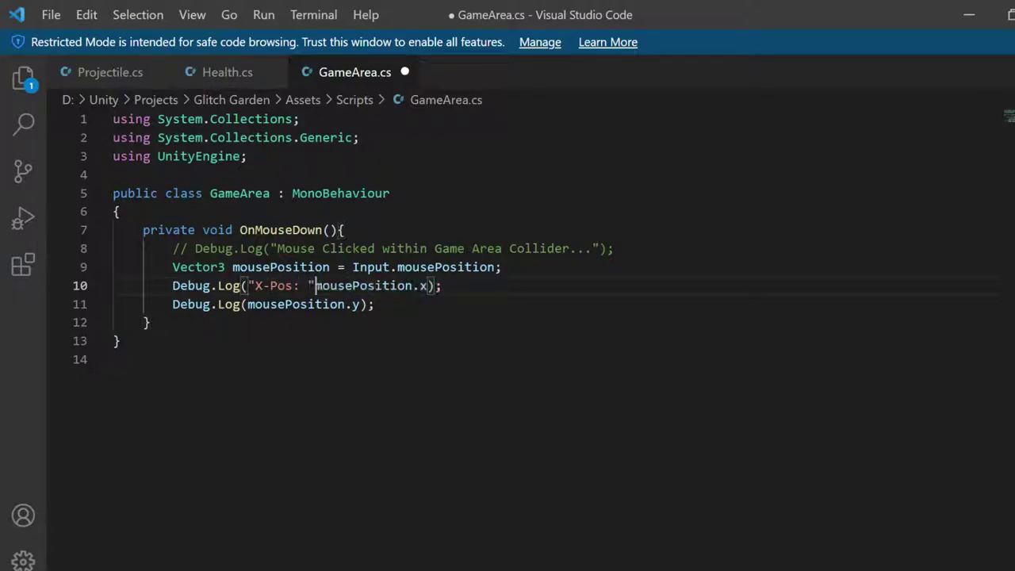
pyautogui.click(247, 305)
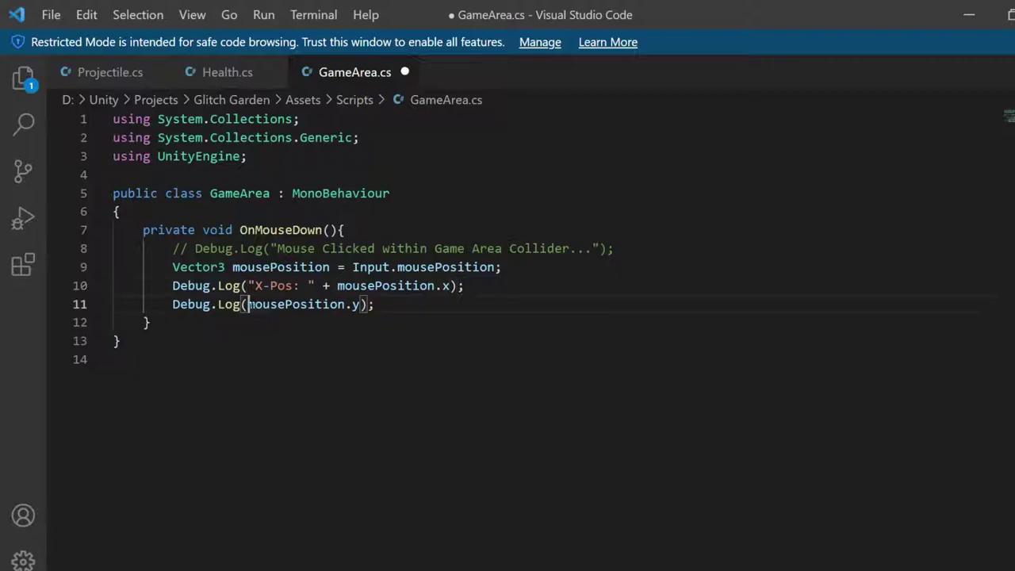
pyautogui.write('"Y')
pyautogui.write('-Pos: ')
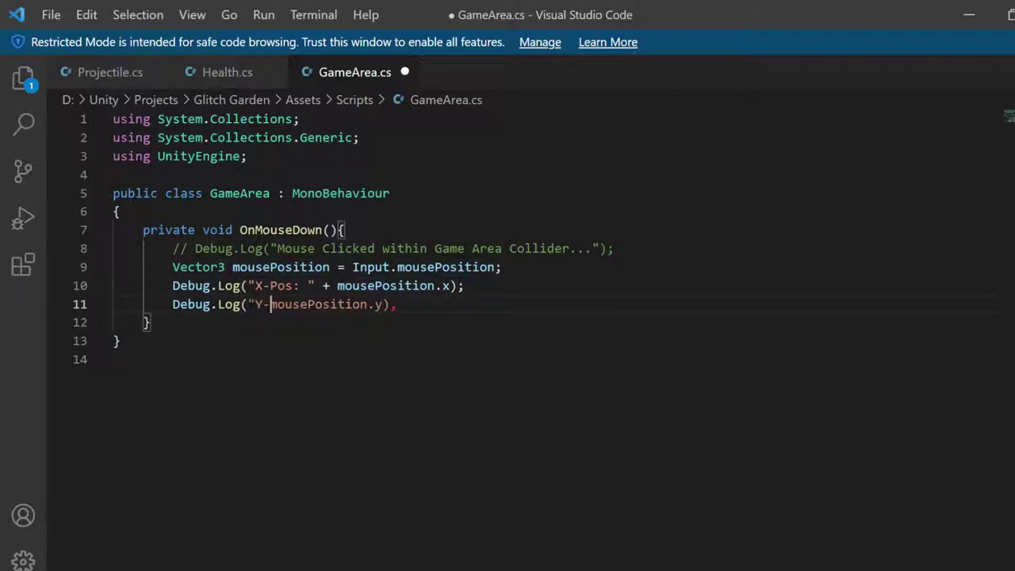
pyautogui.write('" +')
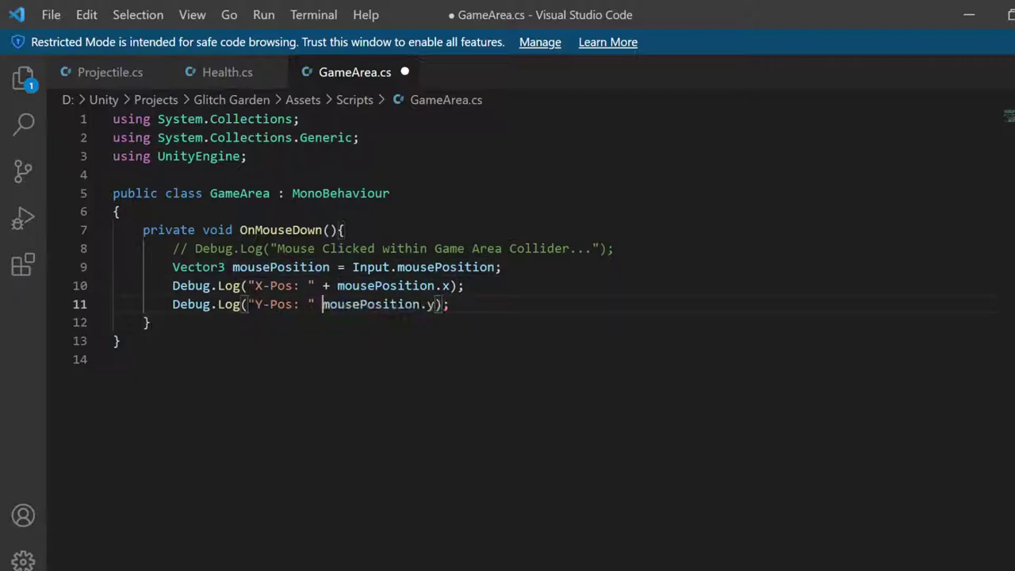
pyautogui.hotkey('ctrl', 's')
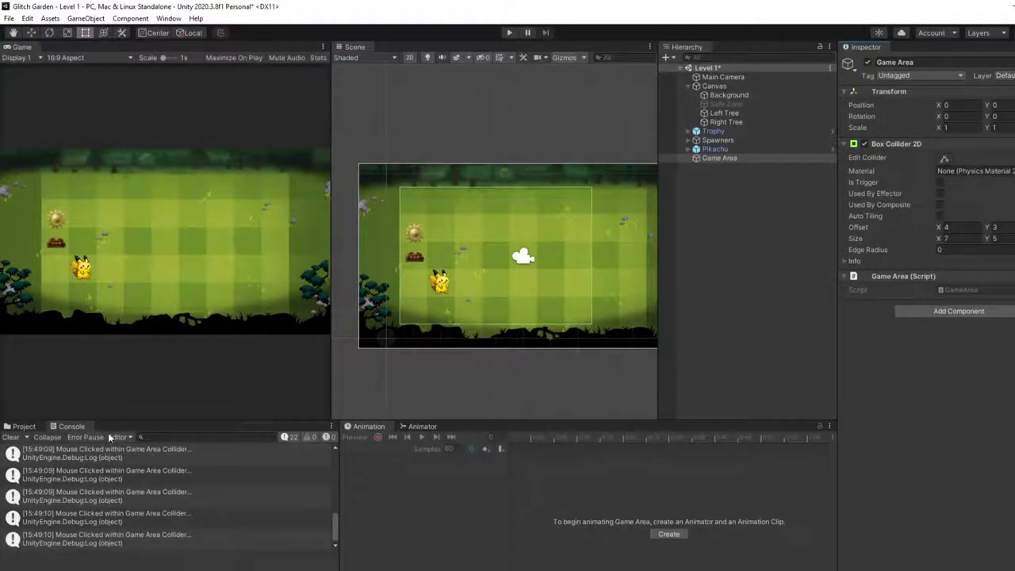
# Run the game, click around the grid to log mouse X/Y positions, then select both Debug.Log lines
pyautogui.click(510, 33)
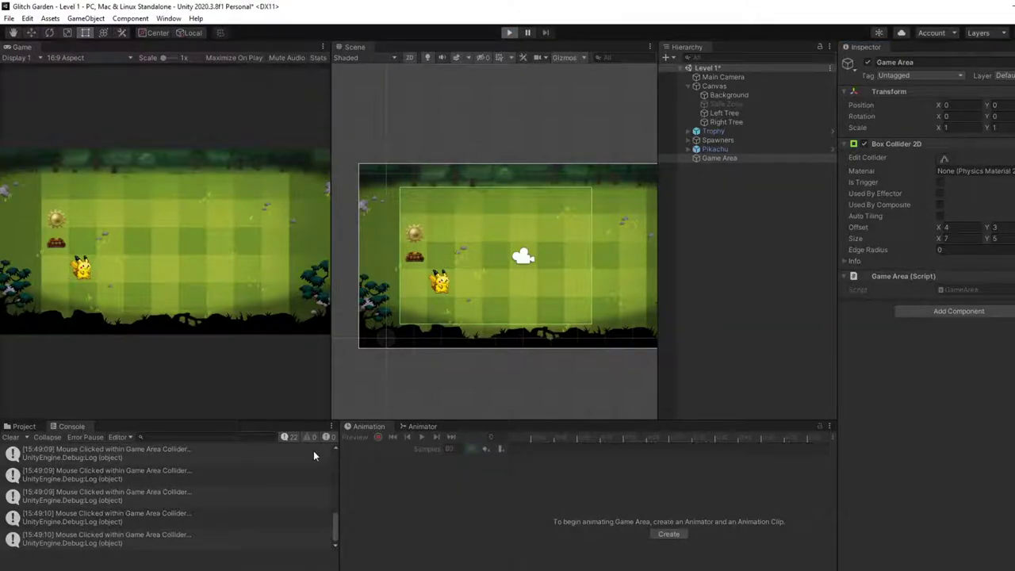
pyautogui.click(10, 437)
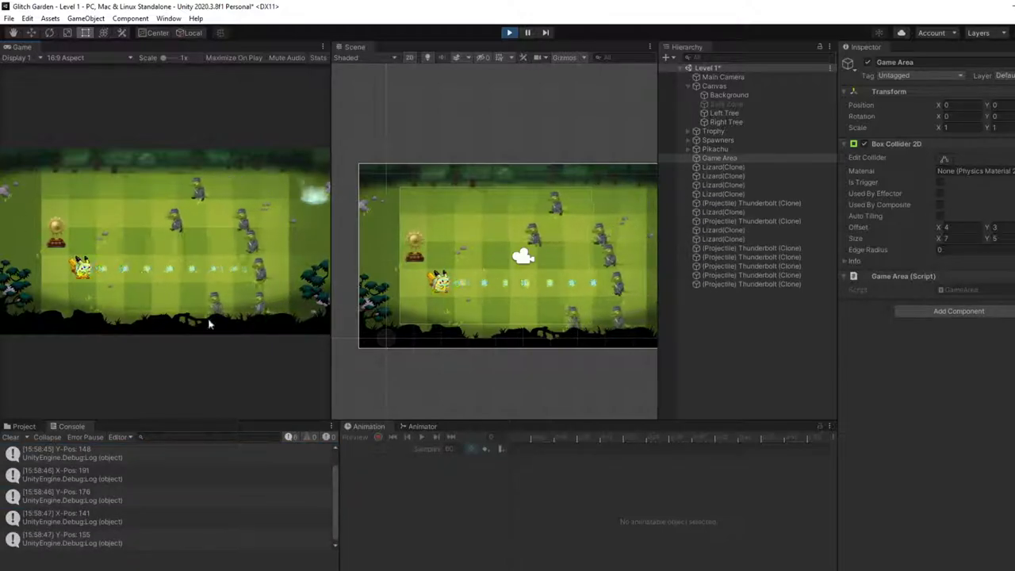
pyautogui.click(135, 293)
pyautogui.click(168, 269)
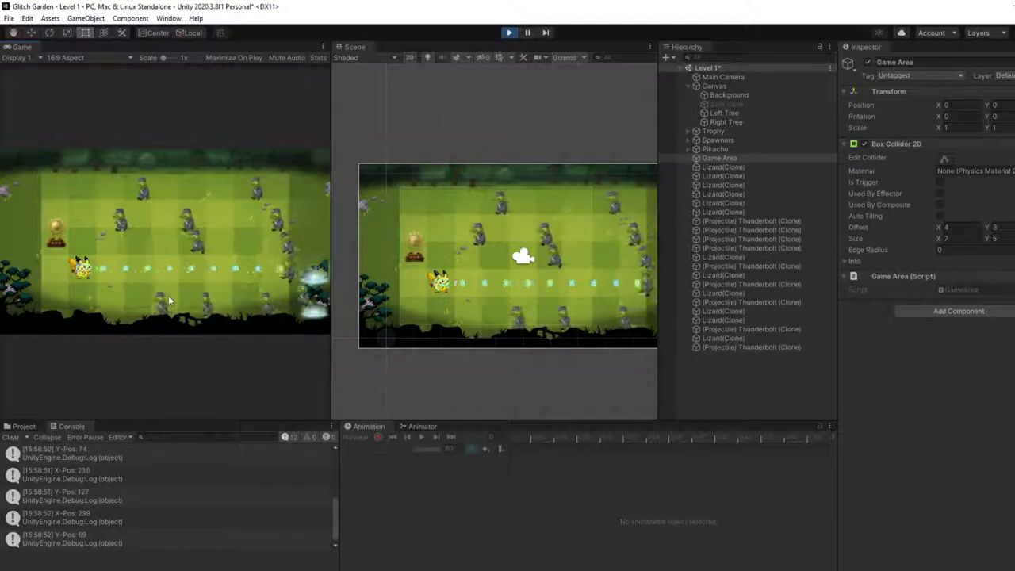
pyautogui.click(200, 269)
pyautogui.click(224, 269)
pyautogui.click(221, 232)
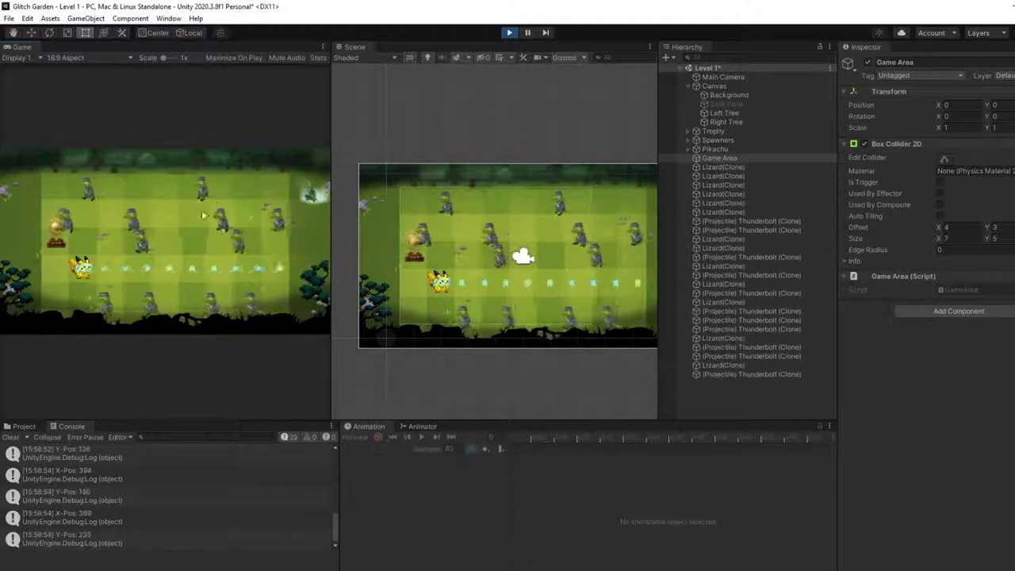
pyautogui.click(105, 249)
pyautogui.click(49, 246)
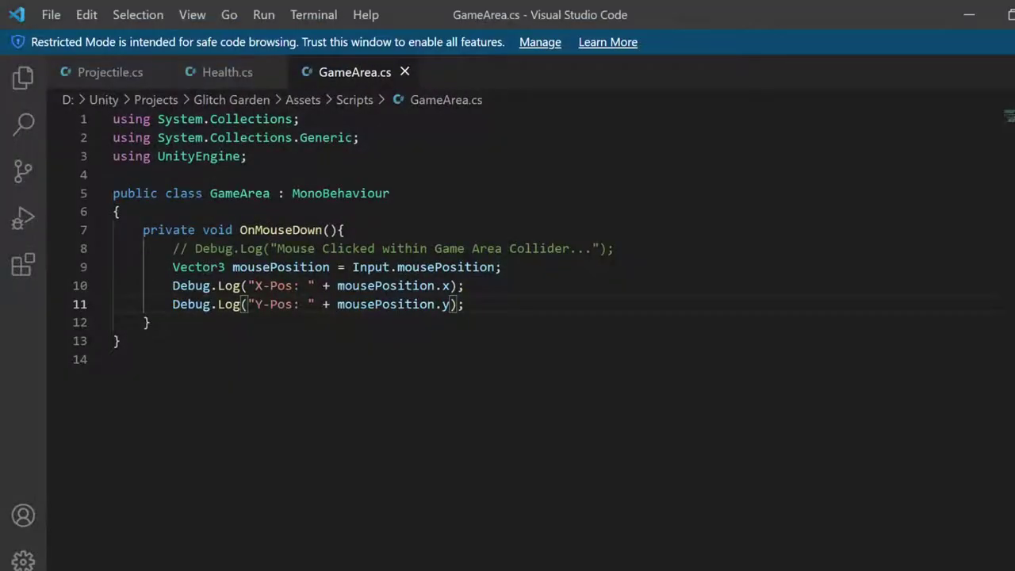
pyautogui.moveTo(465, 305); pyautogui.dragTo(64, 289)
# Delete the two Debug.Log lines and open a new line at the top of the class
pyautogui.press('BackSpace')
pyautogui.press('Tab')
pyautogui.press('Tab')
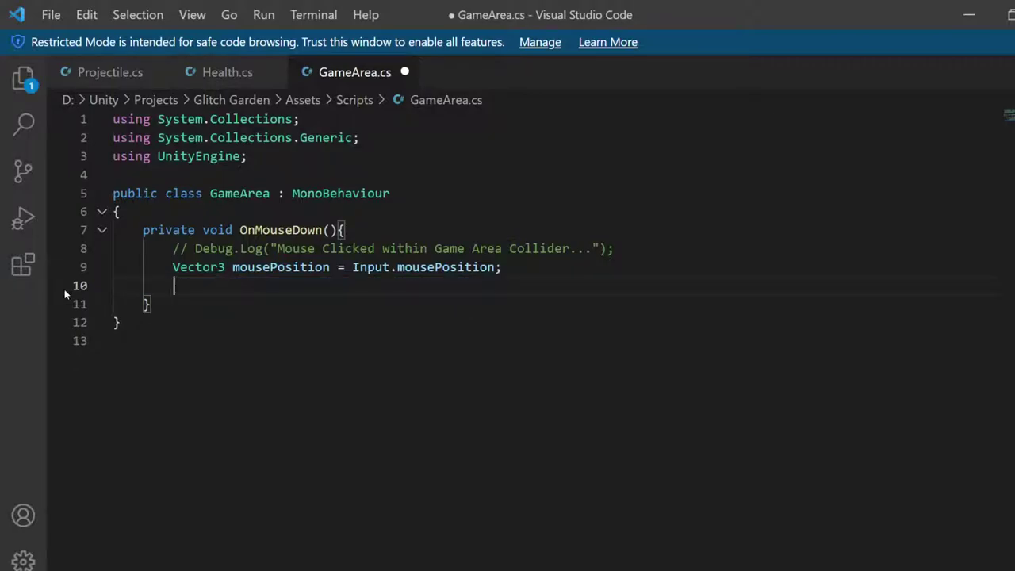
pyautogui.press('Return')
pyautogui.press('Up')
pyautogui.press('Up')
pyautogui.press('Up')
pyautogui.press('Up')
pyautogui.press('Up')
pyautogui.press('Up')
pyautogui.press('End')
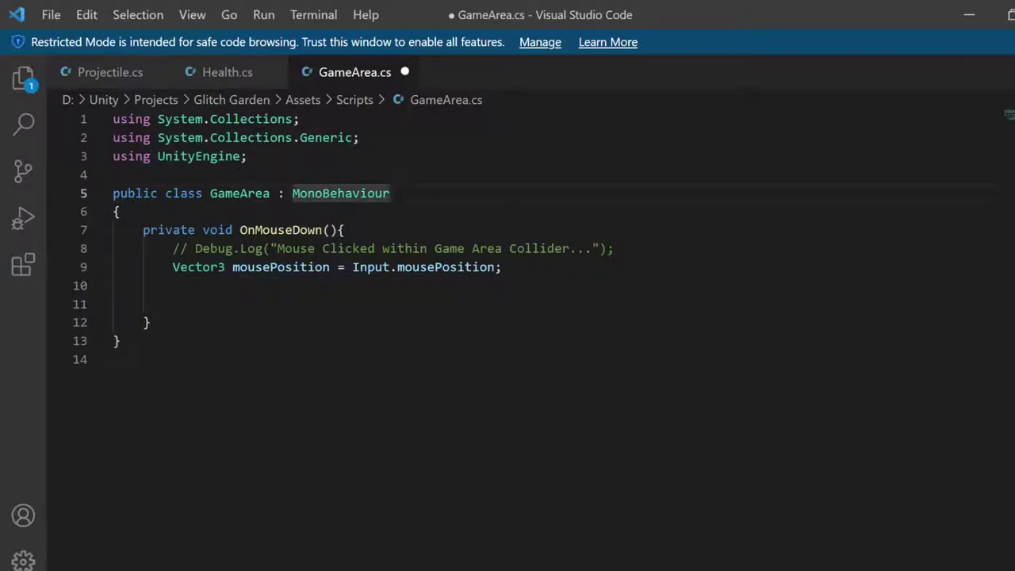
pyautogui.press('Down')
pyautogui.press('Return')
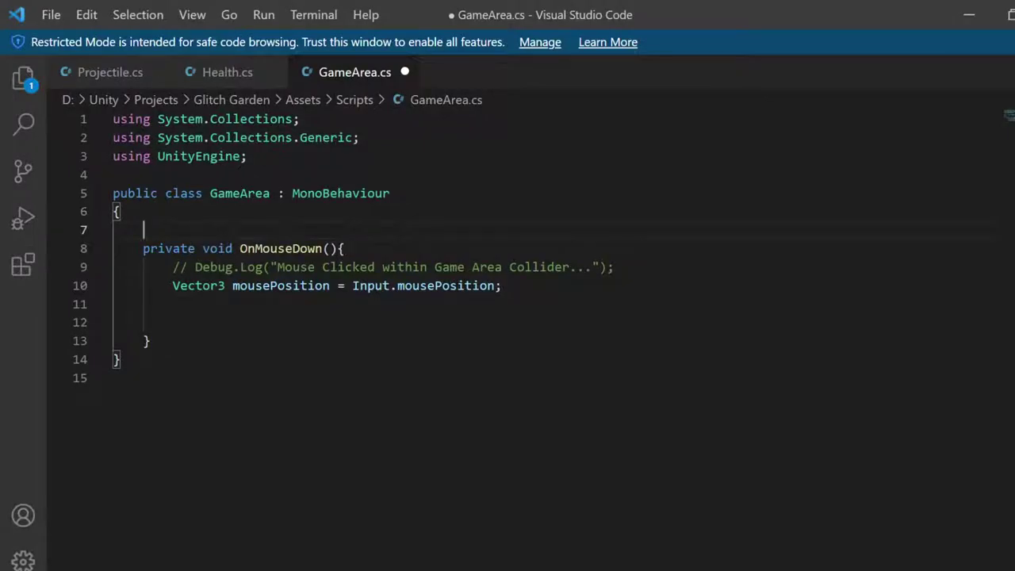
# Add a '// config params' comment and a [SerializeField] GameObject defender; field, then save
pyautogui.write('// config params')
pyautogui.press('Return')
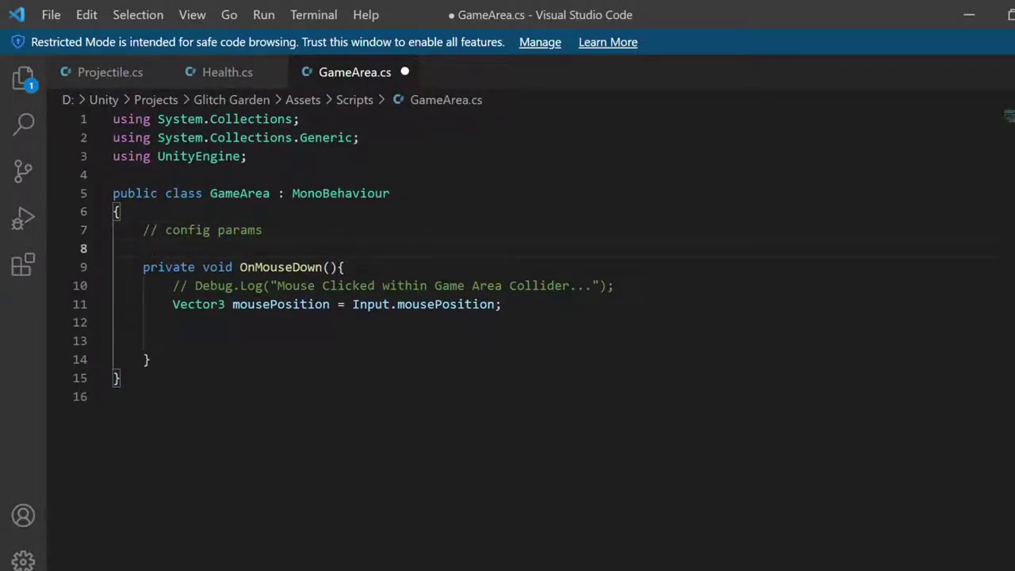
pyautogui.write('[Seri')
pyautogui.press('Tab')
pyautogui.write('] ')
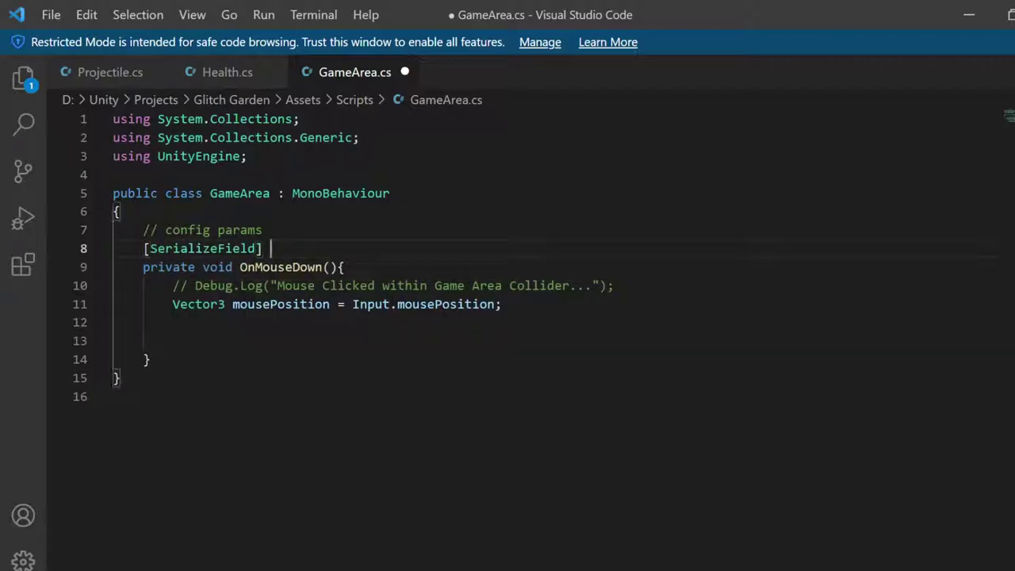
pyautogui.write('GameObject D')
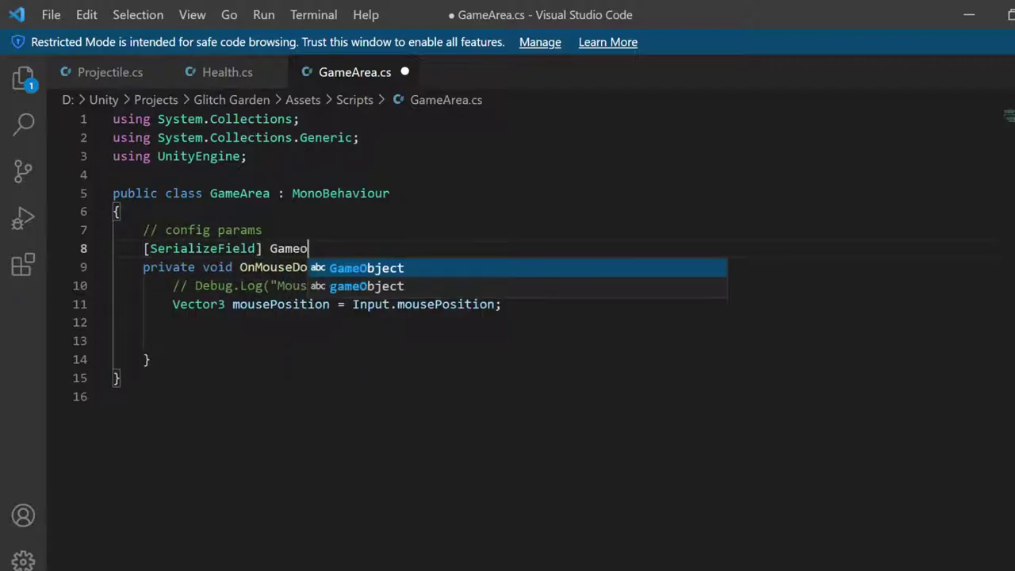
pyautogui.write('efen')
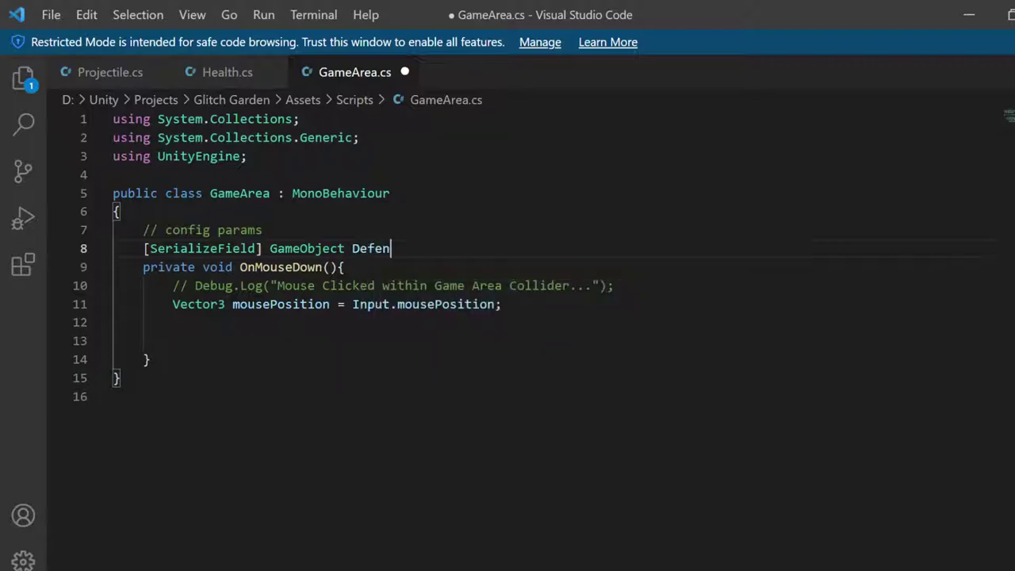
pyautogui.press('BackSpace')
pyautogui.press('BackSpace')
pyautogui.press('BackSpace')
pyautogui.press('BackSpace')
pyautogui.press('BackSpace')
pyautogui.write('defender;')
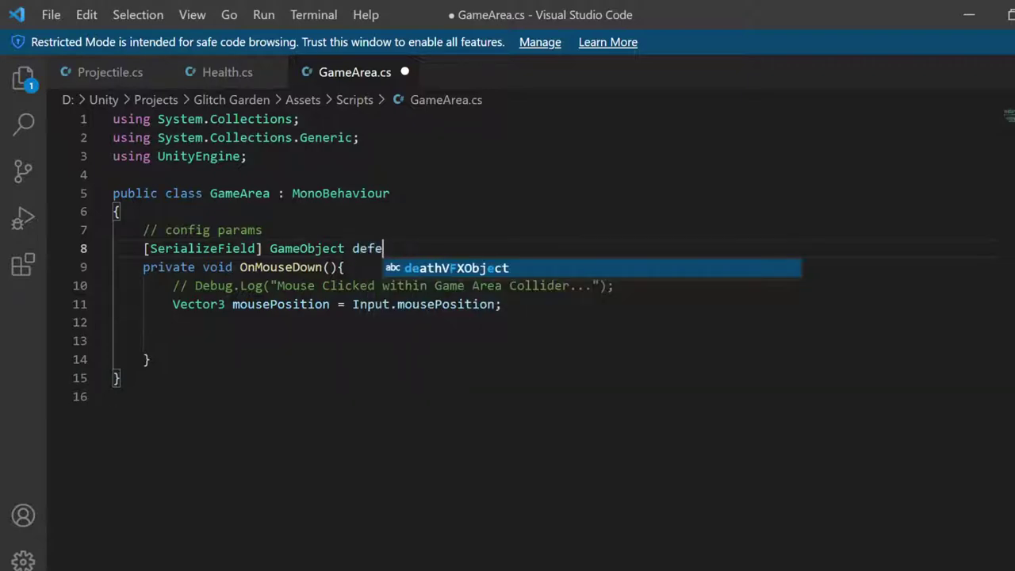
pyautogui.press('Return')
pyautogui.press('Return')
pyautogui.press('BackSpace')
pyautogui.press('BackSpace')
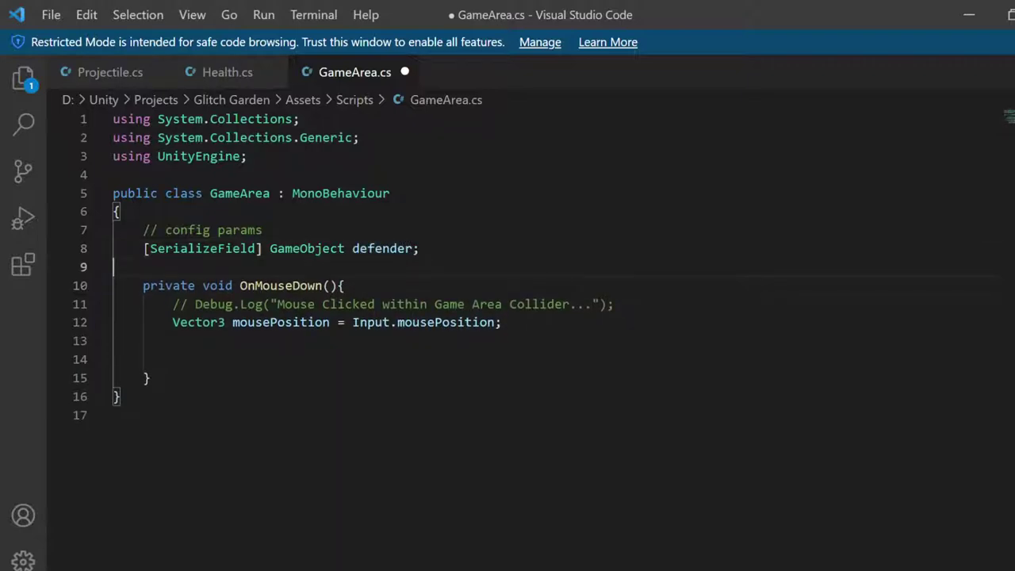
pyautogui.hotkey('ctrl', 's')
# In OnMouseDown, write Instantiate(defender, (Vector2) mousePosition, Quaternion.identity); and save the script
pyautogui.press('Tab')
pyautogui.press('Tab')
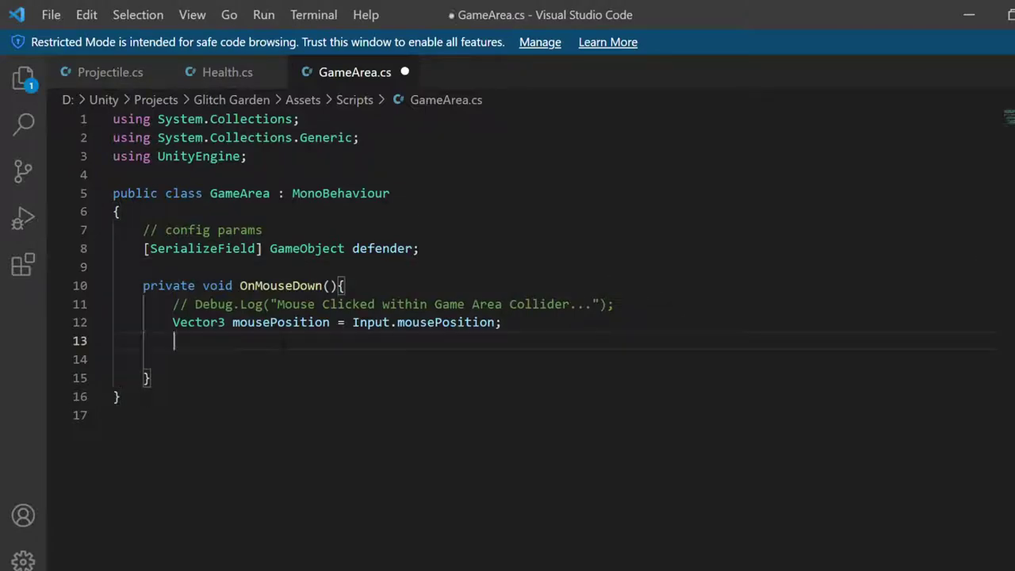
pyautogui.write('Instan')
pyautogui.press('Tab')
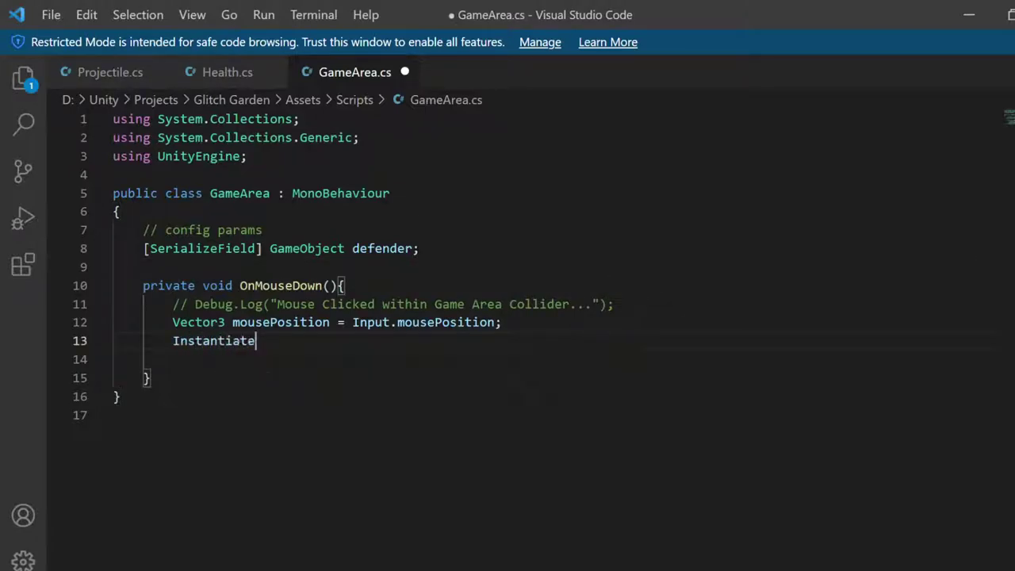
pyautogui.write('(defender')
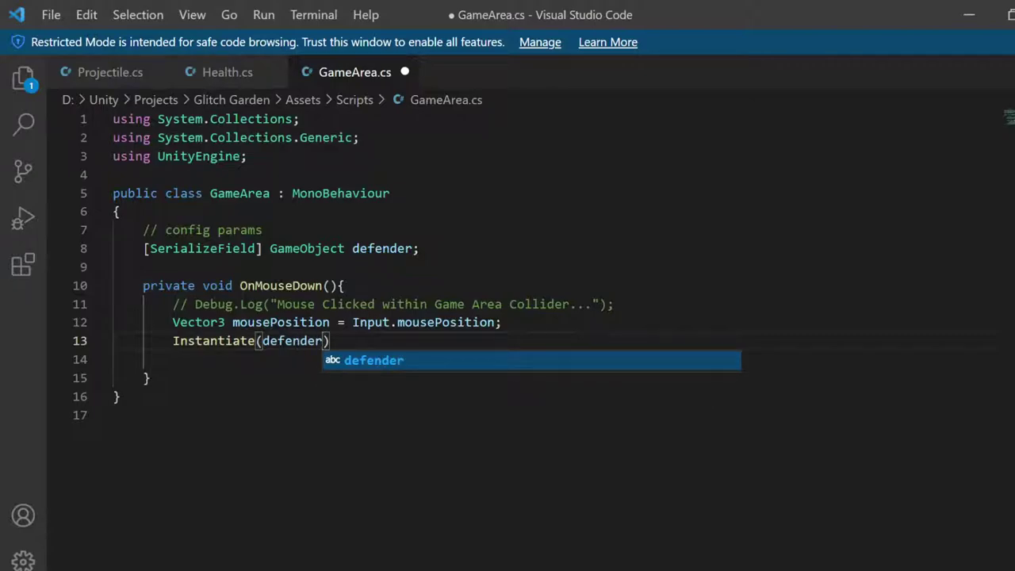
pyautogui.write(', ')
pyautogui.write('(Vector2) ')
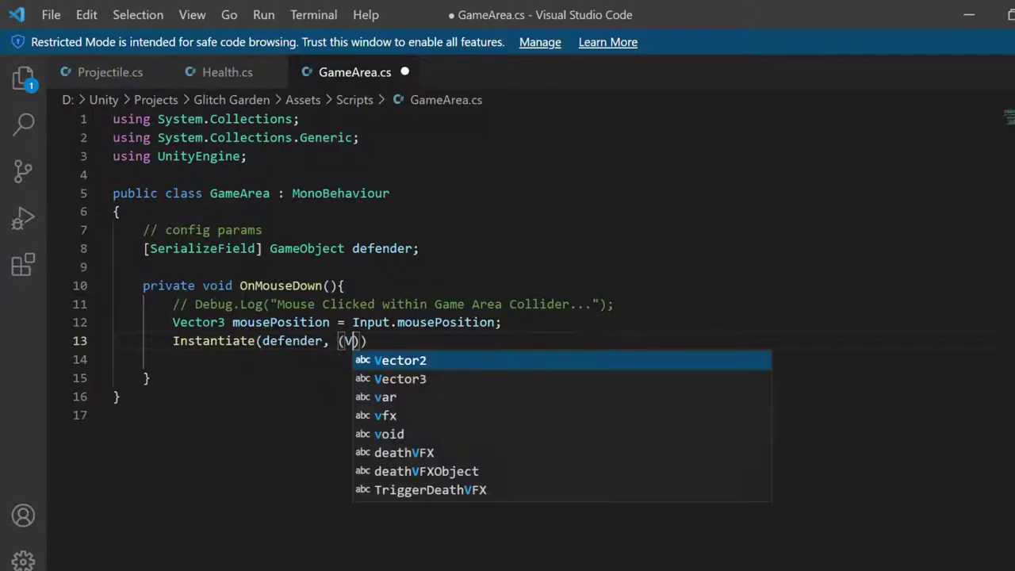
pyautogui.write('mouse')
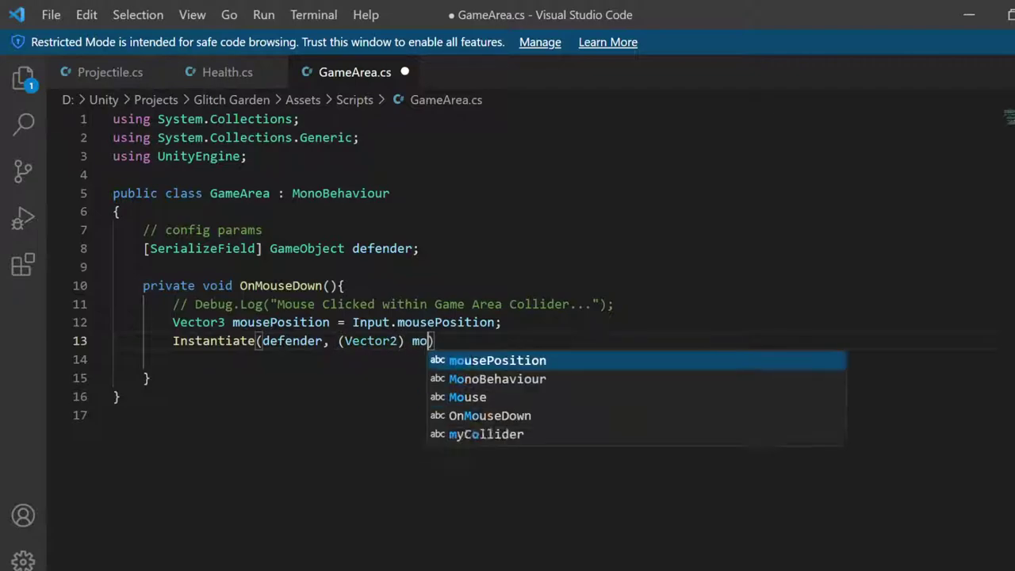
pyautogui.press('Tab')
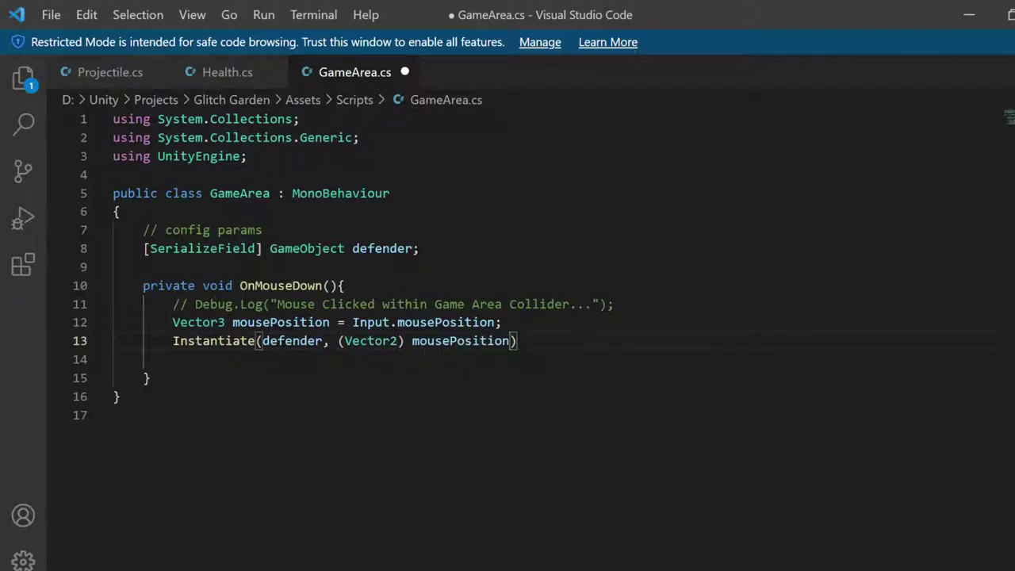
pyautogui.write(', Q')
pyautogui.press('Tab')
pyautogui.write('.ident')
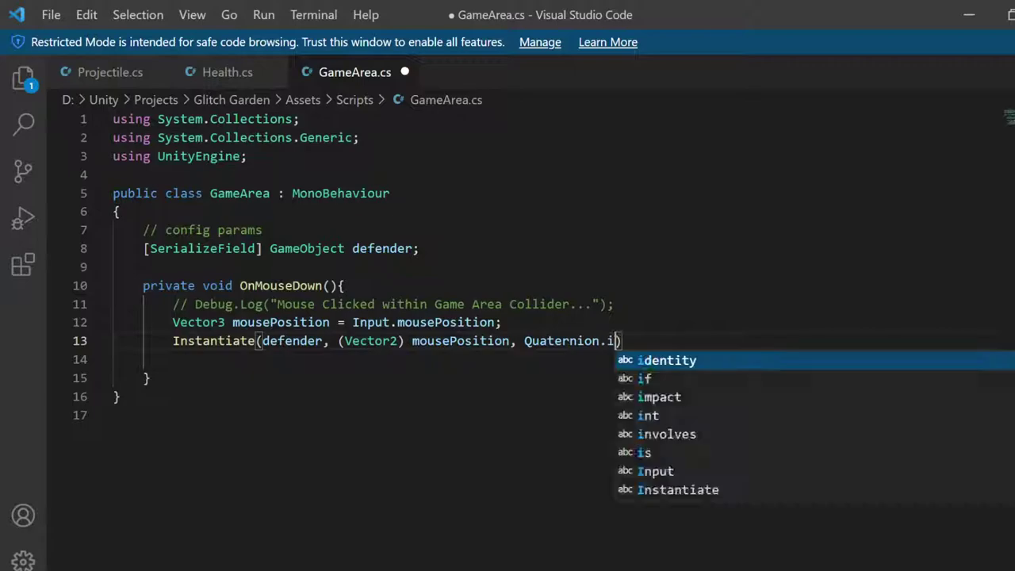
pyautogui.press('Tab')
pyautogui.write(';')
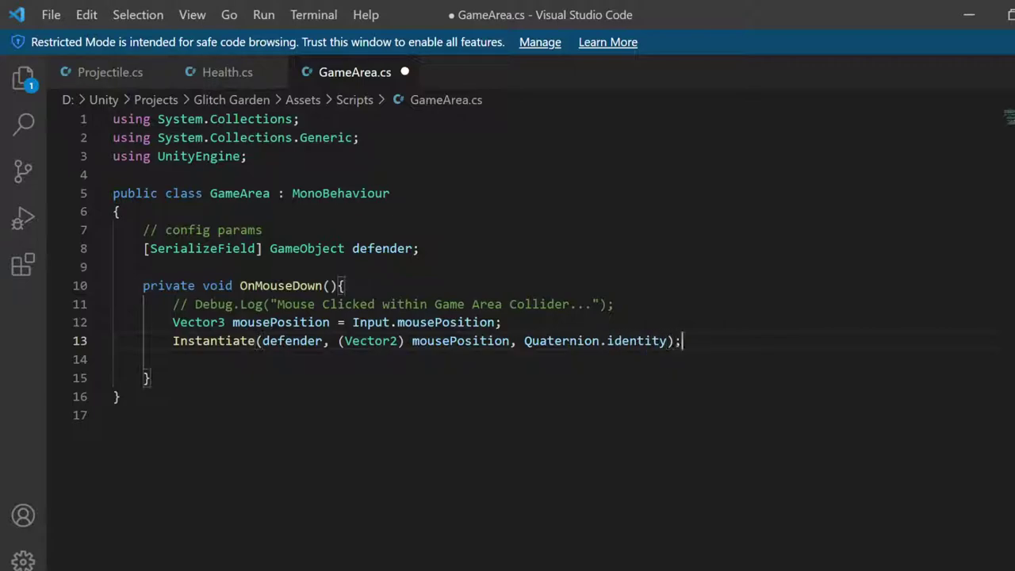
pyautogui.press('Down')
pyautogui.press('BackSpace')
pyautogui.hotkey('ctrl', 's')
# In Unity, assign the Pikachu prefab to the Game Area's Defender slot
pyautogui.hotkey('alt', 'Tab')
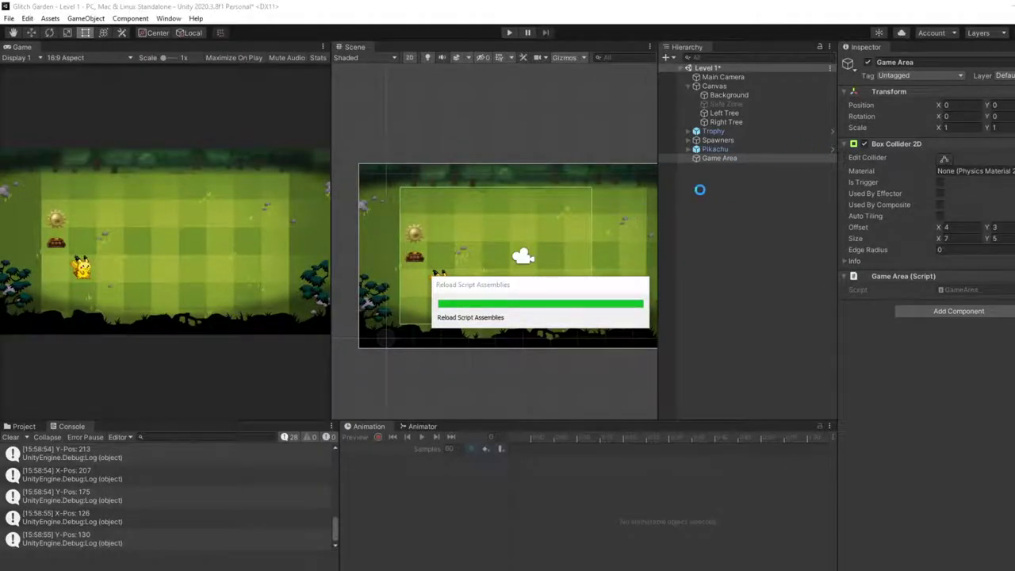
pyautogui.click(739, 158)
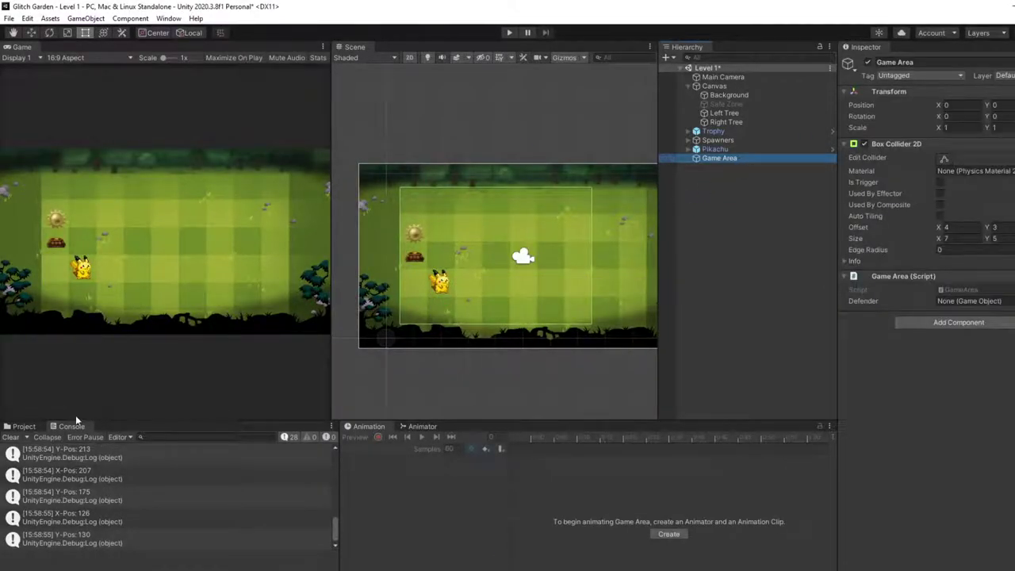
pyautogui.click(23, 427)
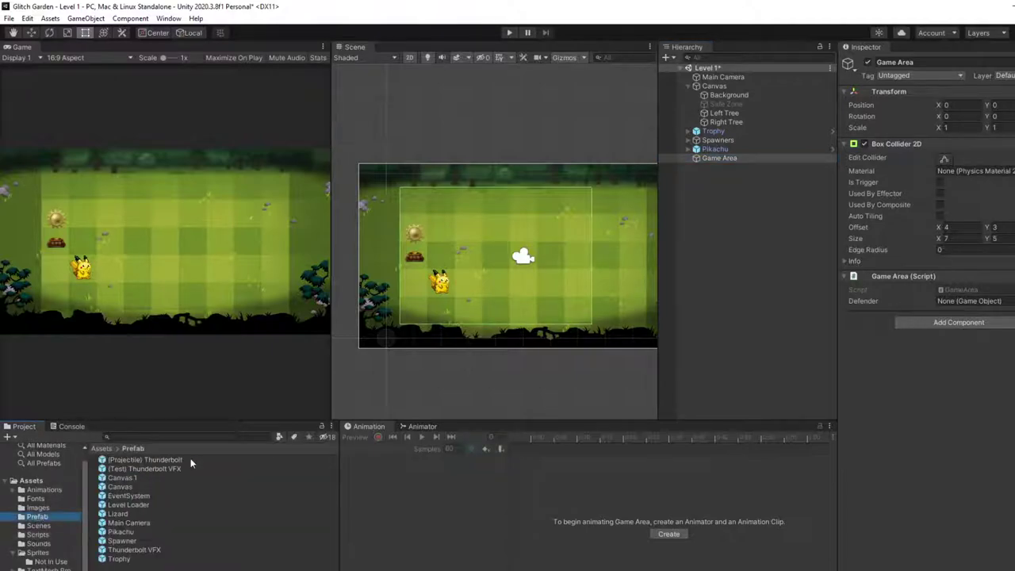
pyautogui.moveTo(137, 535); pyautogui.dragTo(961, 301)
# Play the game, click several grid spots to spawn Pikachus, and check the Console errors
pyautogui.click(509, 32)
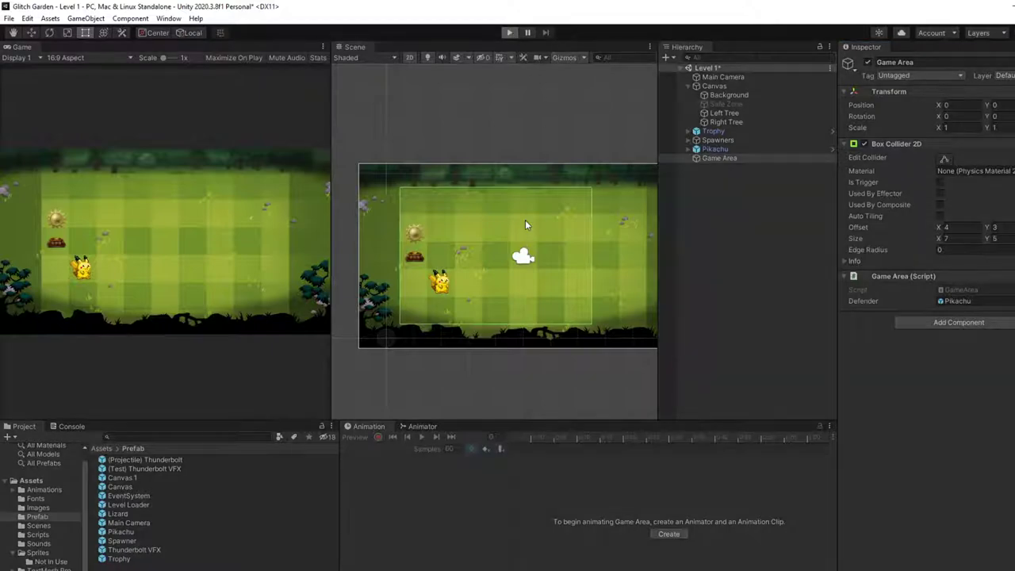
pyautogui.click(111, 232)
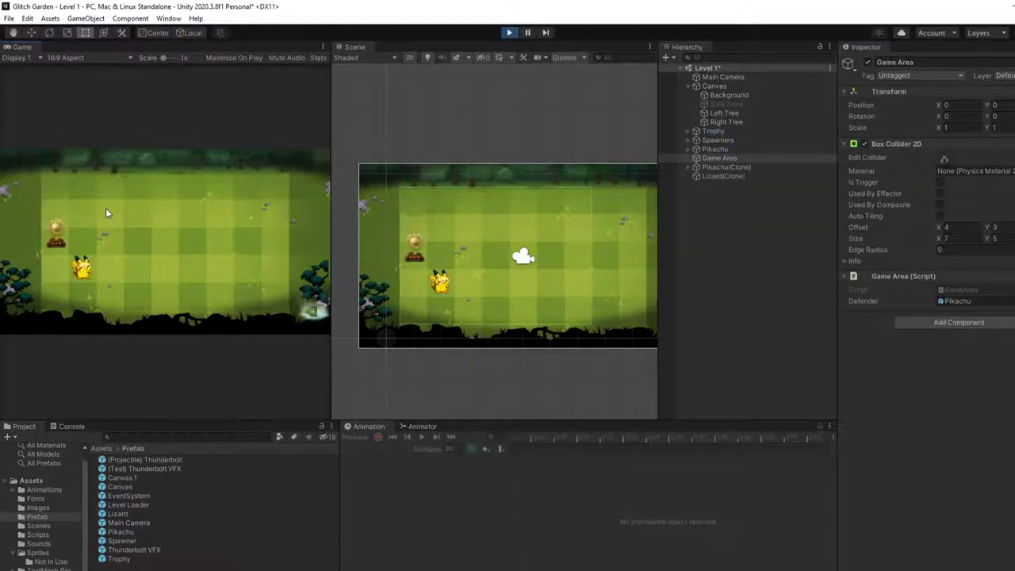
pyautogui.click(106, 209)
pyautogui.click(220, 237)
pyautogui.click(202, 236)
pyautogui.click(201, 234)
pyautogui.click(151, 236)
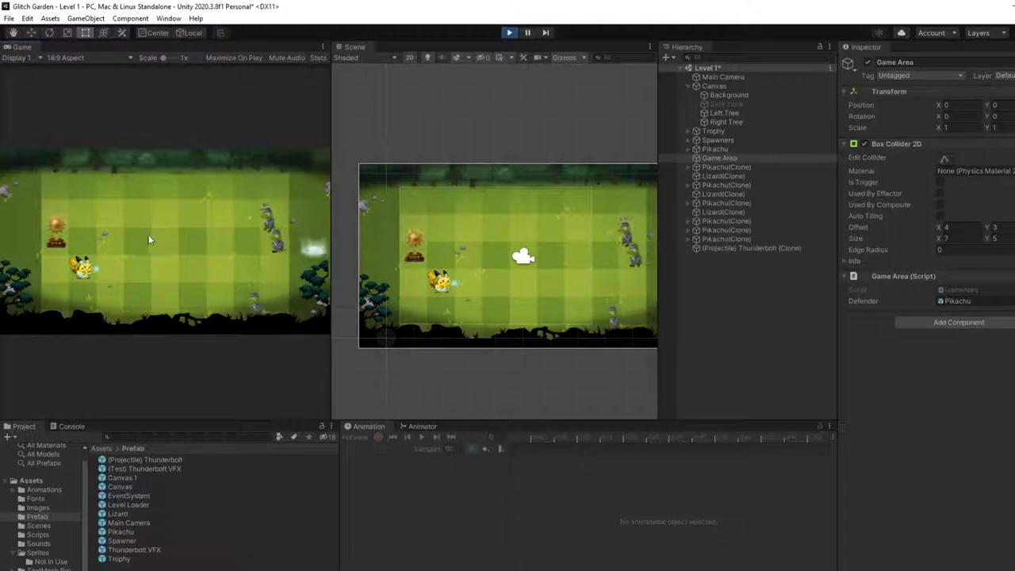
pyautogui.click(60, 426)
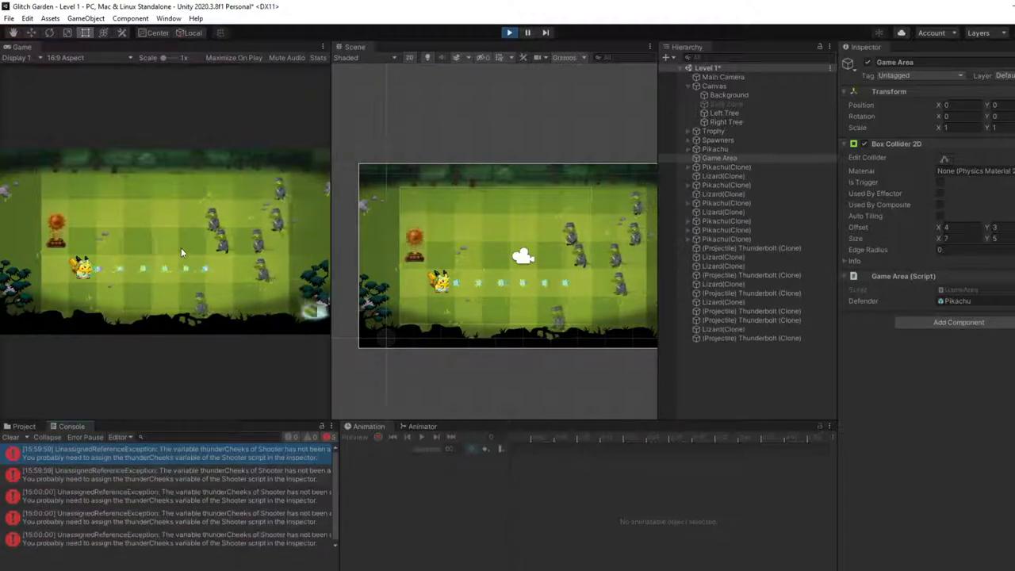
# Stop the test, set the Pikachu prefab's Order in Layer to 5, and play again
pyautogui.click(511, 31)
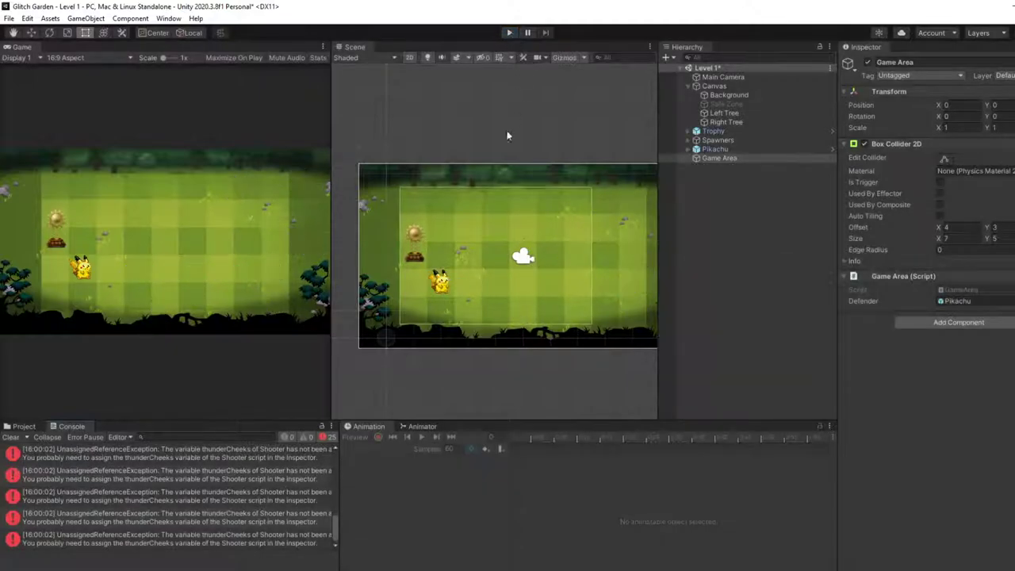
pyautogui.scroll(-2, 563, 274)
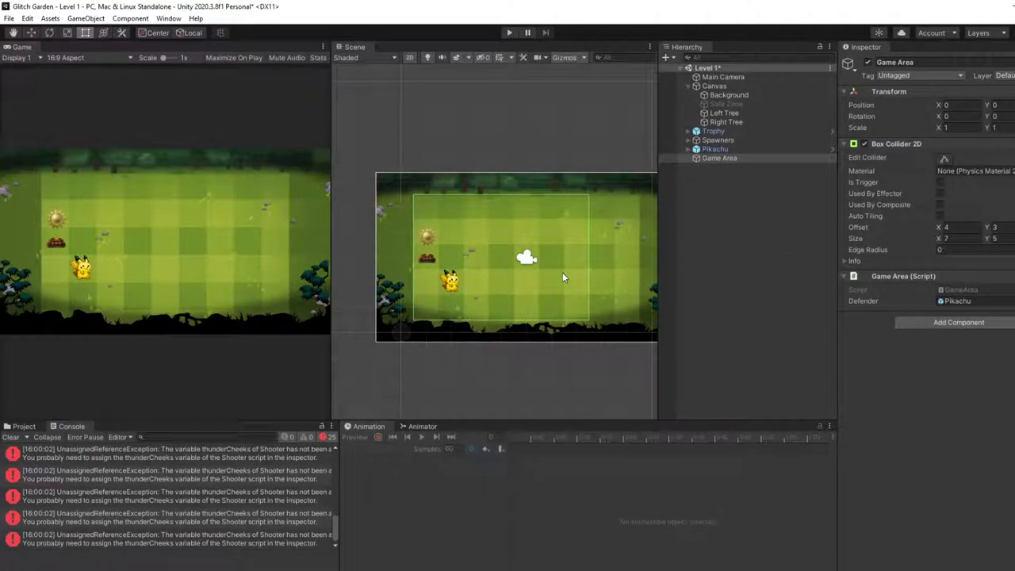
pyautogui.click(24, 427)
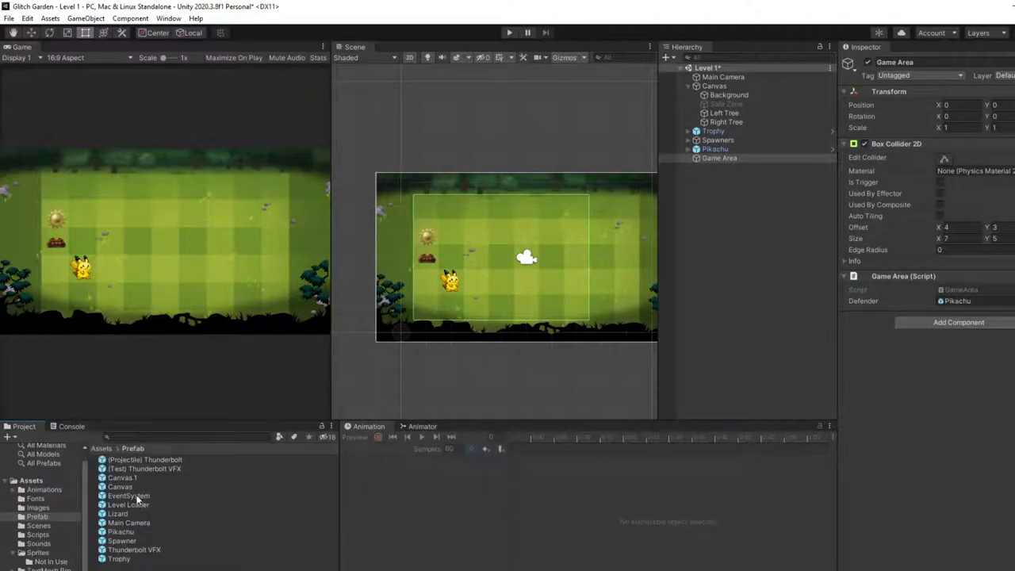
pyautogui.click(131, 533)
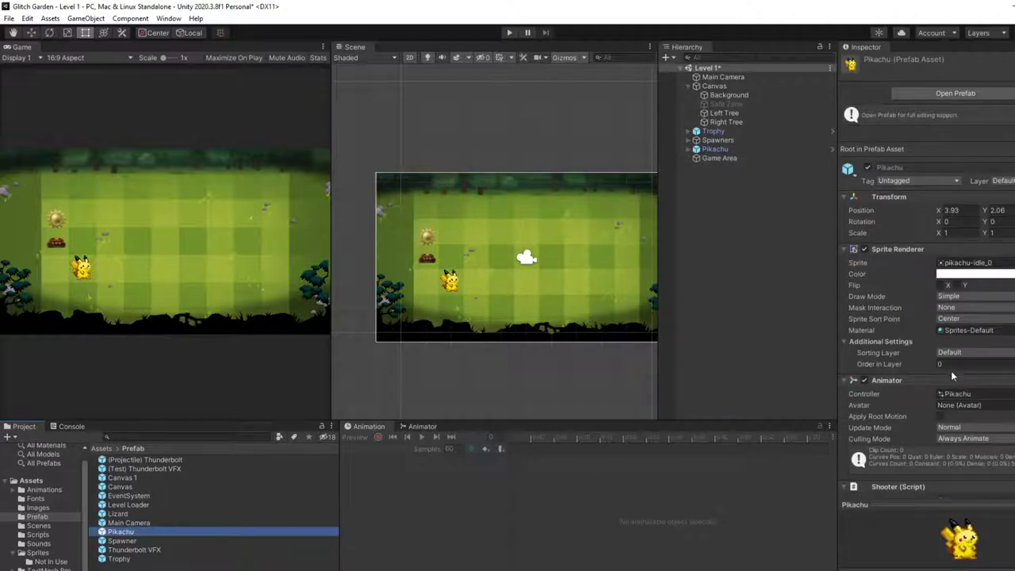
pyautogui.click(952, 363)
pyautogui.write('5')
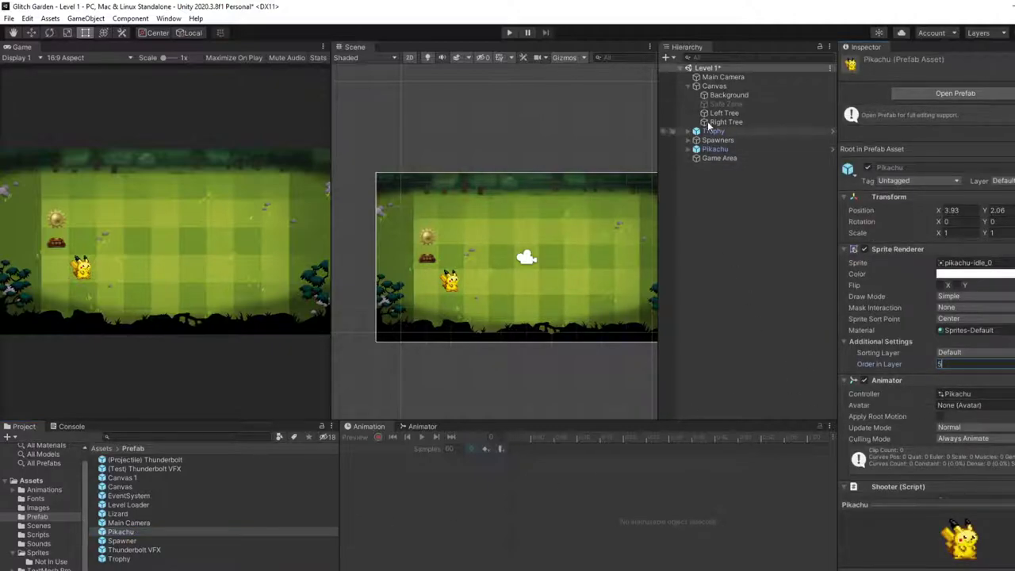
pyautogui.click(510, 33)
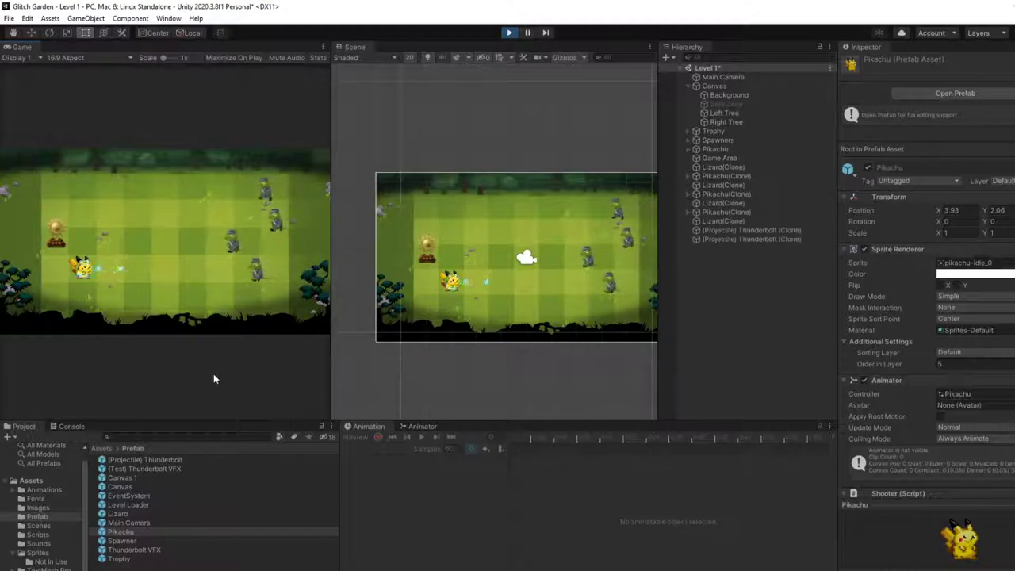
# Switch the Scene view to 3D and orbit around to inspect a spawned Pikachu clone
pyautogui.press('w')
pyautogui.click(410, 57)
pyautogui.moveTo(412, 66); pyautogui.dragTo(603, 238, button='right')
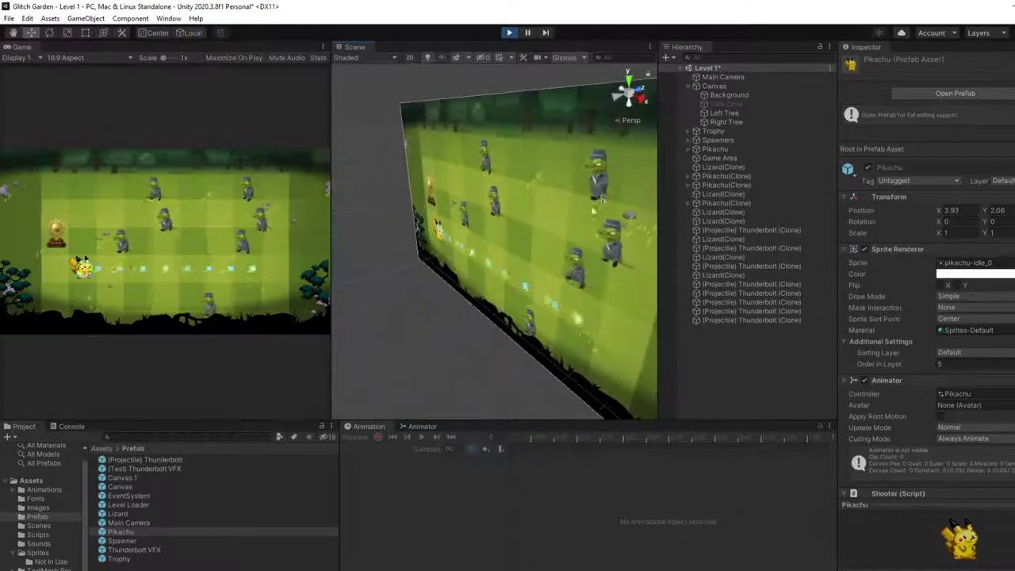
pyautogui.click(594, 267)
pyautogui.moveTo(594, 266); pyautogui.dragTo(473, 300, button='middle')
pyautogui.moveTo(473, 300); pyautogui.dragTo(526, 290, button='right')
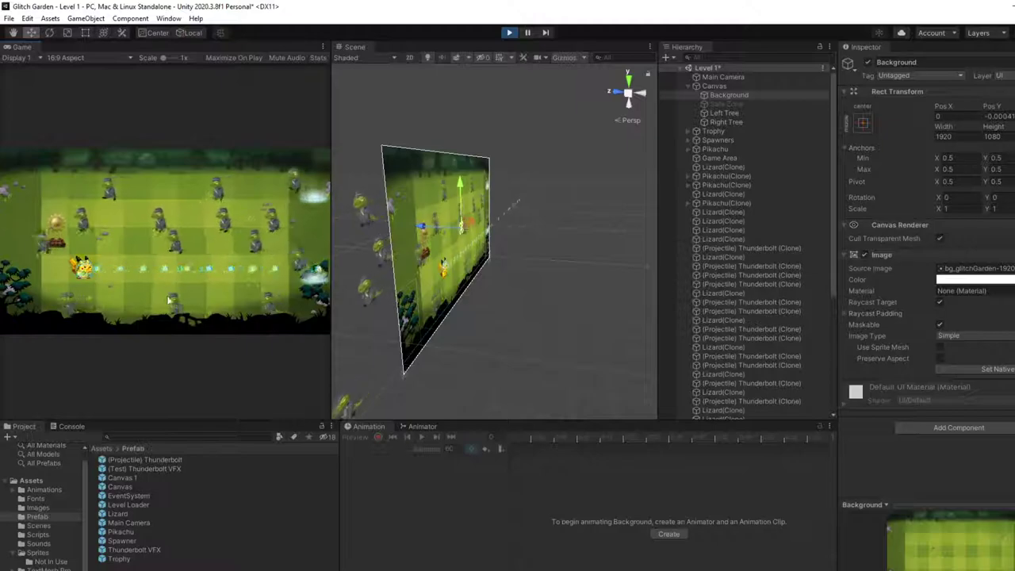
pyautogui.scroll(-5, 746, 214)
pyautogui.scroll(3, 725, 133)
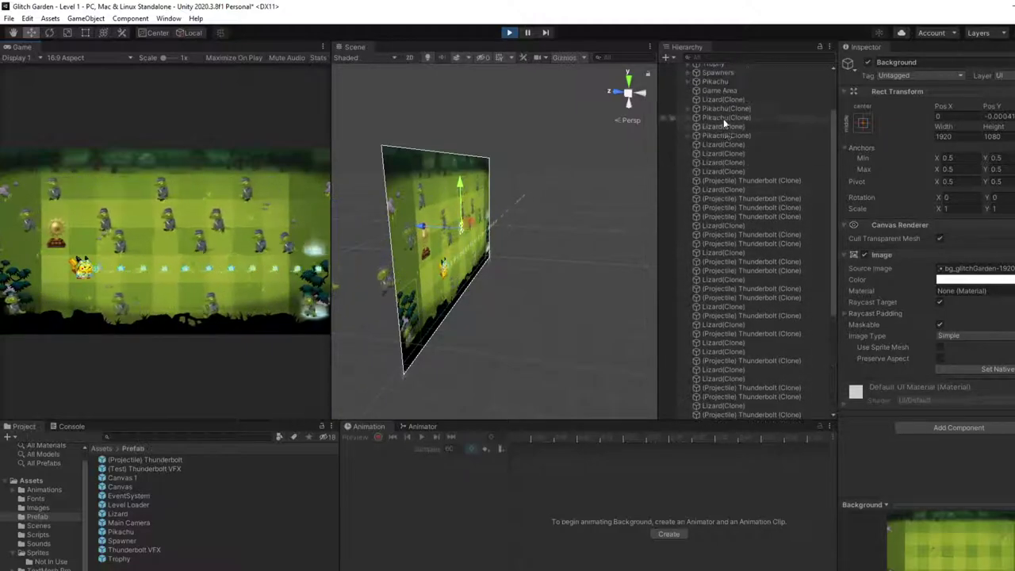
pyautogui.click(729, 136)
pyautogui.moveTo(516, 223); pyautogui.dragTo(411, 284, button='right')
pyautogui.moveTo(513, 328); pyautogui.dragTo(442, 331, button='right')
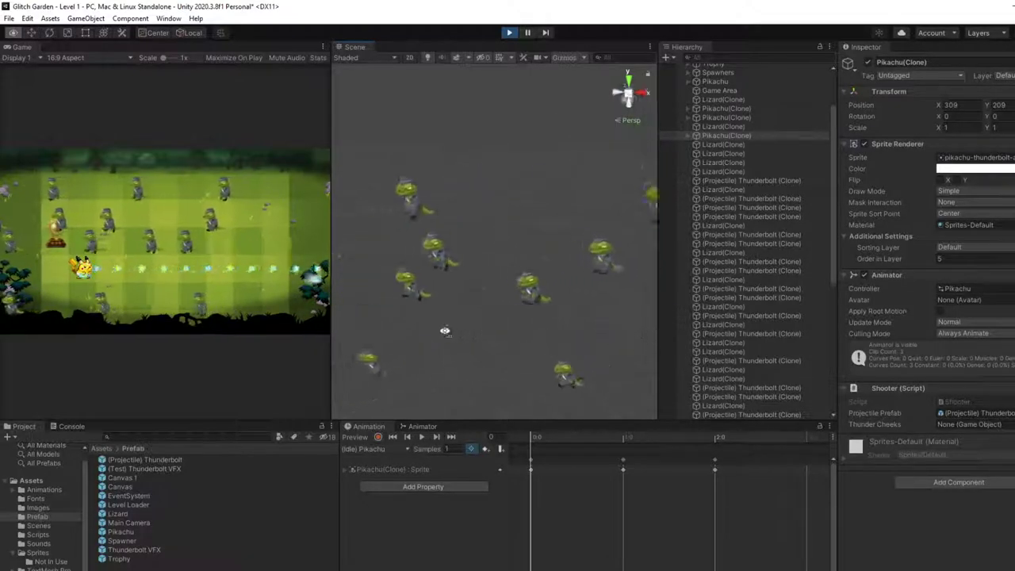
# Return the Scene view to 2D, recentre the game plane, reselect the clone, and stop play
pyautogui.click(410, 57)
pyautogui.press('t')
pyautogui.moveTo(471, 156); pyautogui.dragTo(305, 200, button='right')
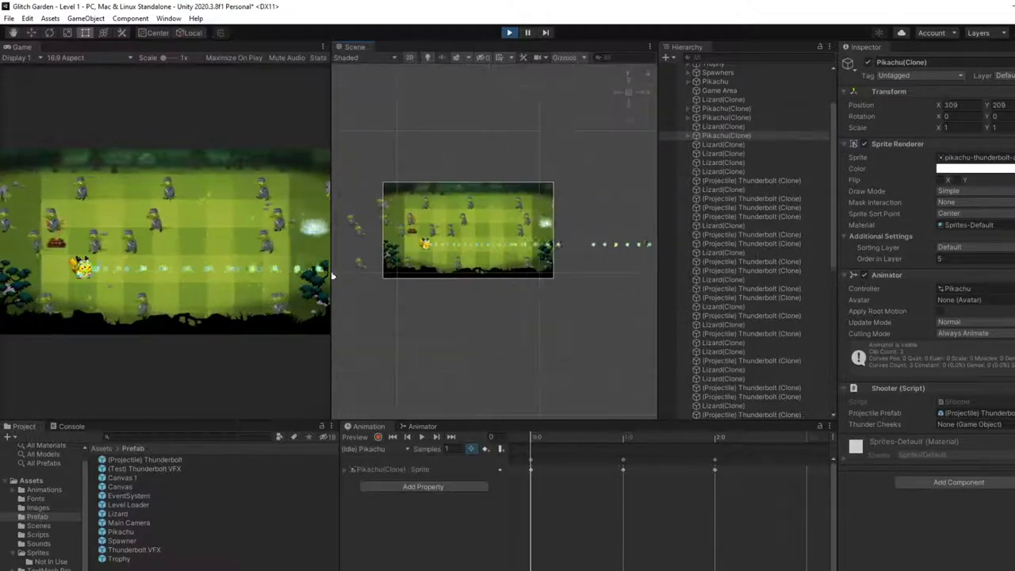
pyautogui.scroll(2, 452, 291)
pyautogui.moveTo(451, 292); pyautogui.dragTo(527, 324, button='right')
pyautogui.press('w')
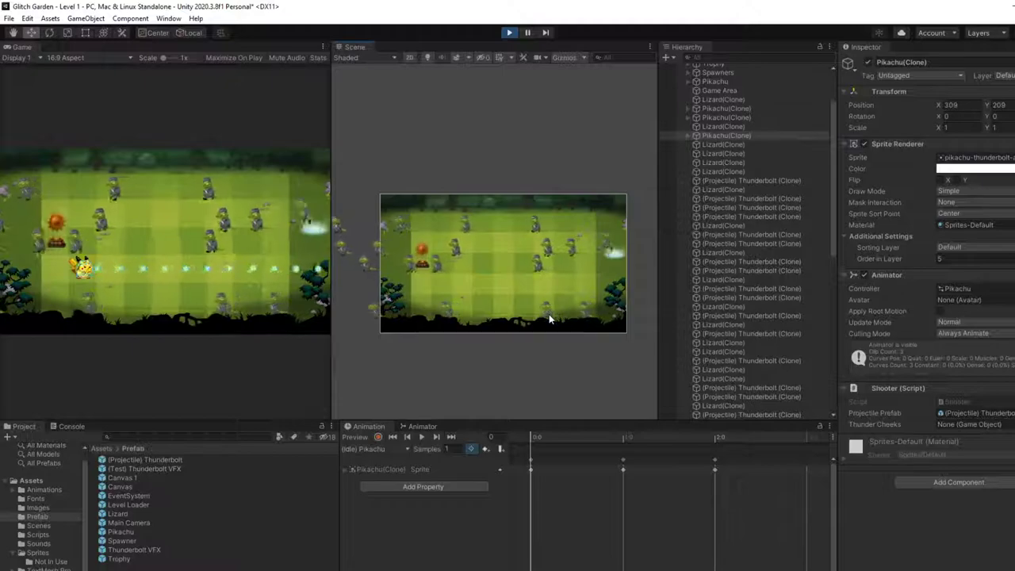
pyautogui.click(749, 134)
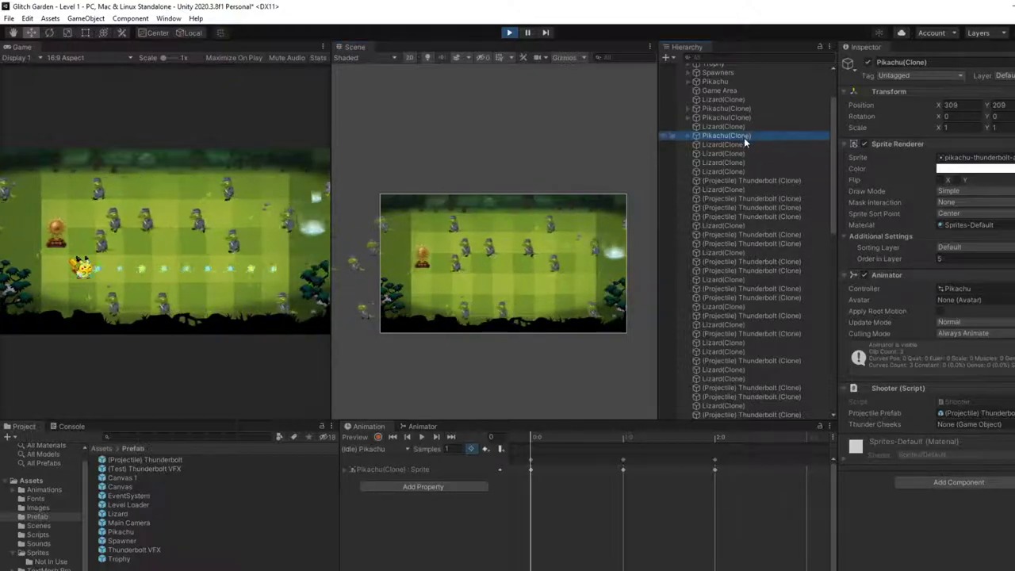
pyautogui.click(510, 33)
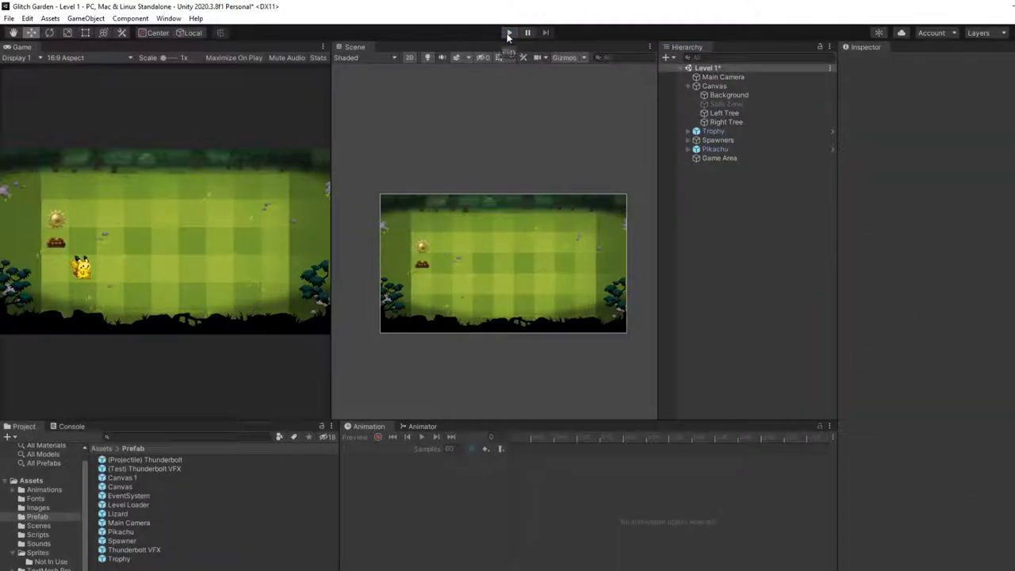
# Select the Game Area to show its collider and clear the Console's error messages
pyautogui.click(736, 149)
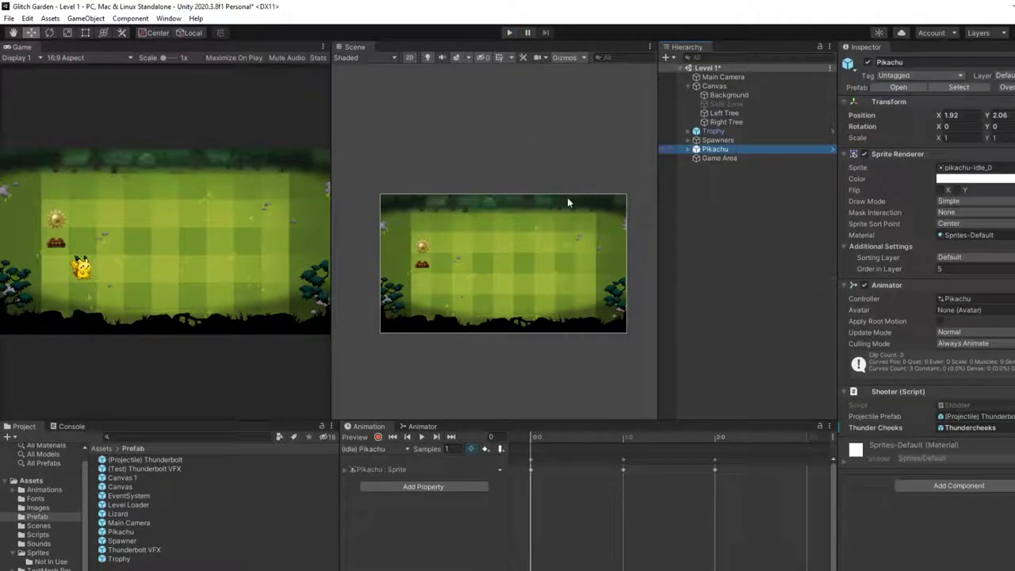
pyautogui.click(535, 209)
pyautogui.click(531, 211)
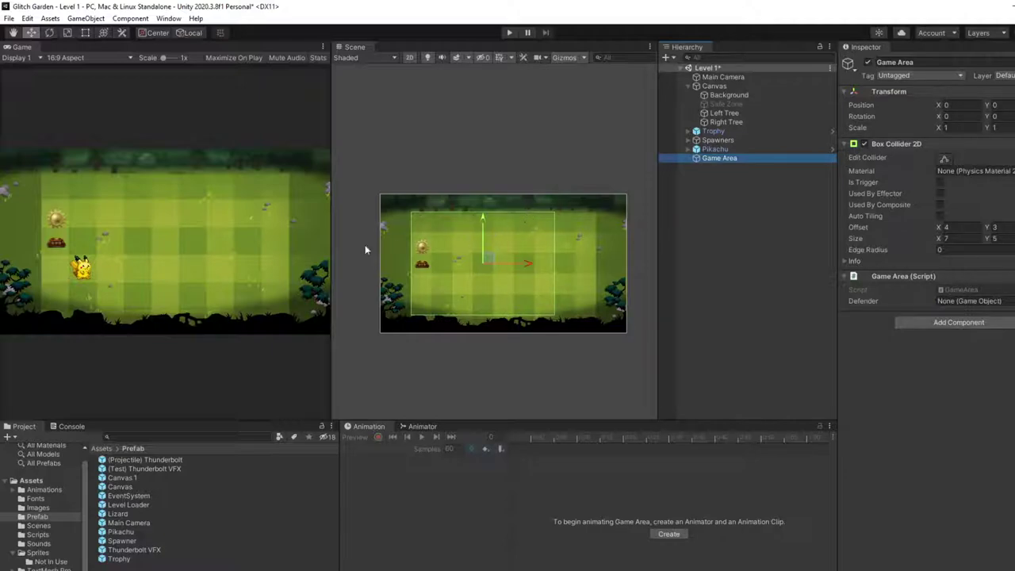
pyautogui.moveTo(406, 303); pyautogui.dragTo(451, 295, button='middle')
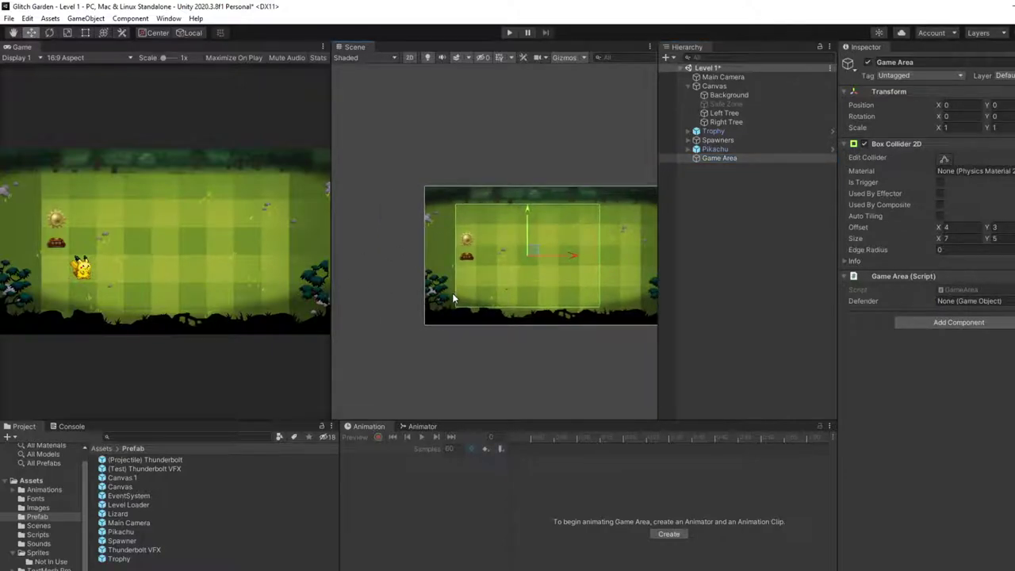
pyautogui.click(71, 427)
pyautogui.click(11, 437)
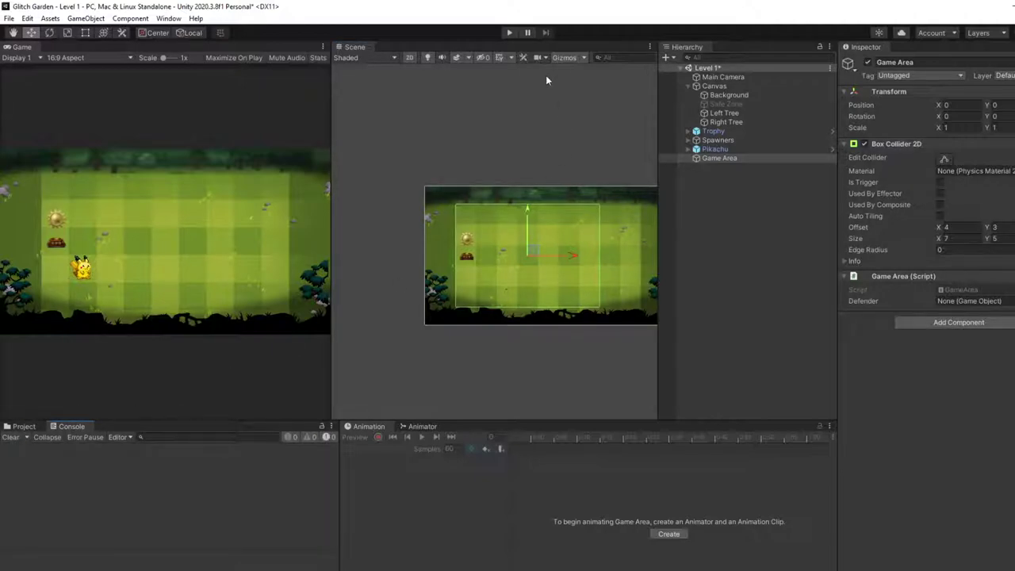
# Play-test again, orbiting the scene in 3D and back to 2D, then stop and select lines 12–13
pyautogui.click(509, 32)
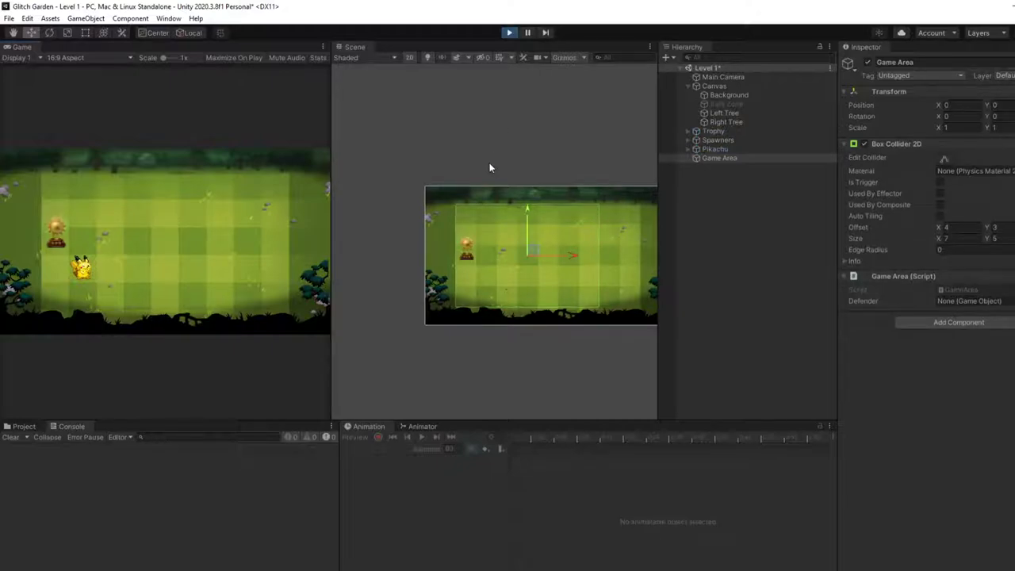
pyautogui.moveTo(492, 166); pyautogui.dragTo(464, 169, button='middle')
pyautogui.click(410, 57)
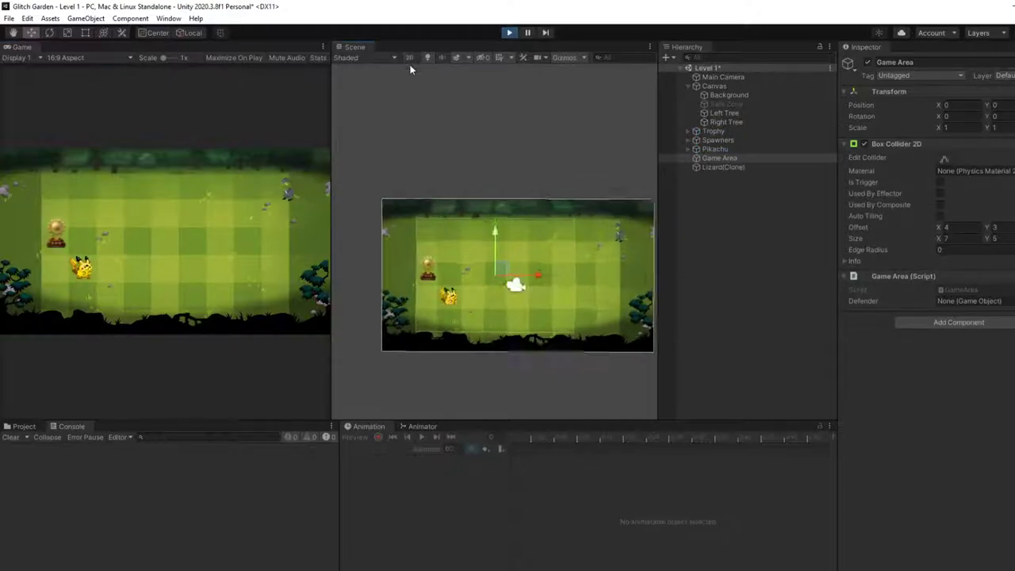
pyautogui.moveTo(440, 262); pyautogui.dragTo(535, 284, button='right')
pyautogui.click(410, 57)
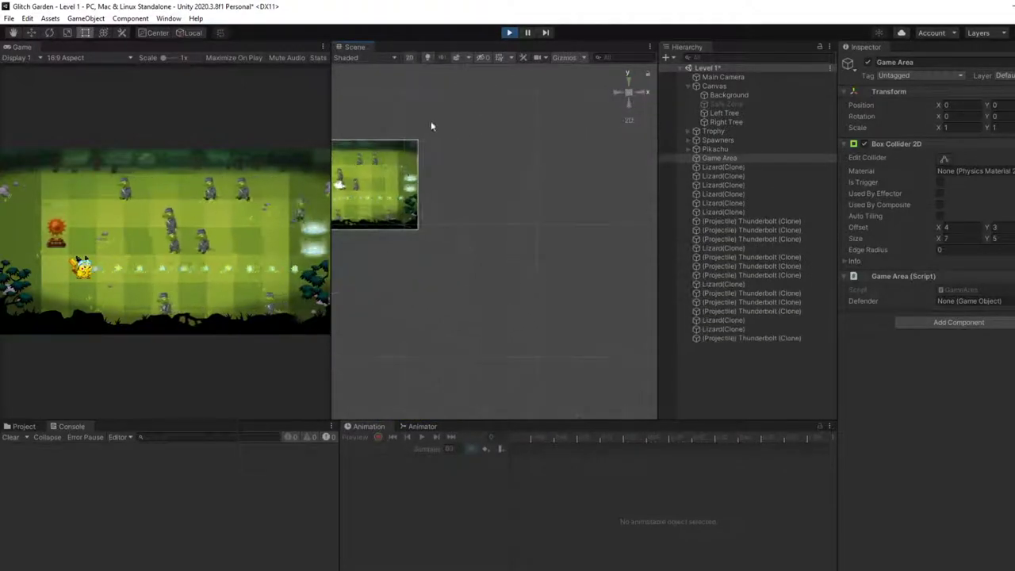
pyautogui.scroll(2, 551, 198)
pyautogui.moveTo(582, 211); pyautogui.dragTo(651, 285, button='right')
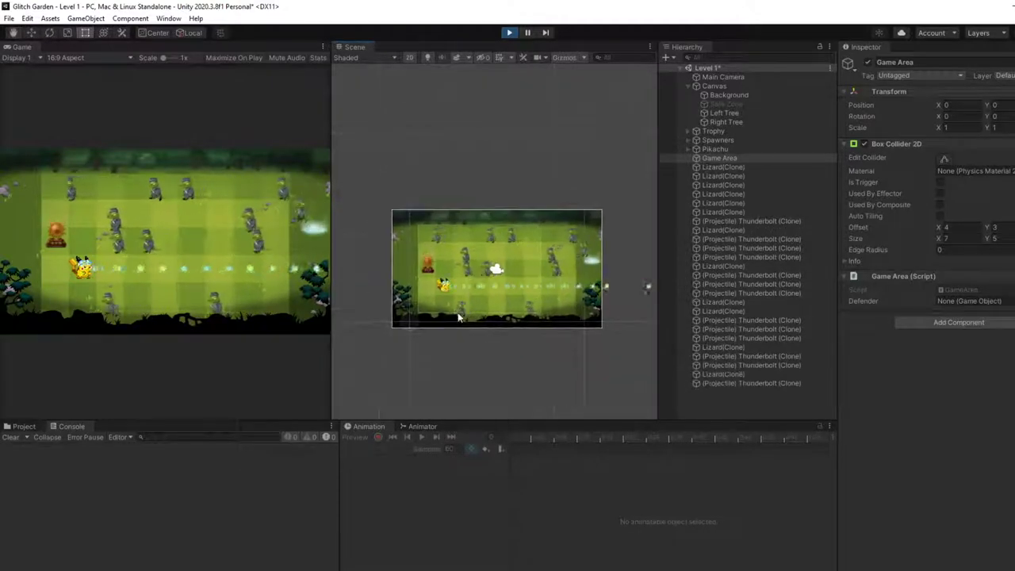
pyautogui.scroll(2, 455, 303)
pyautogui.click(510, 33)
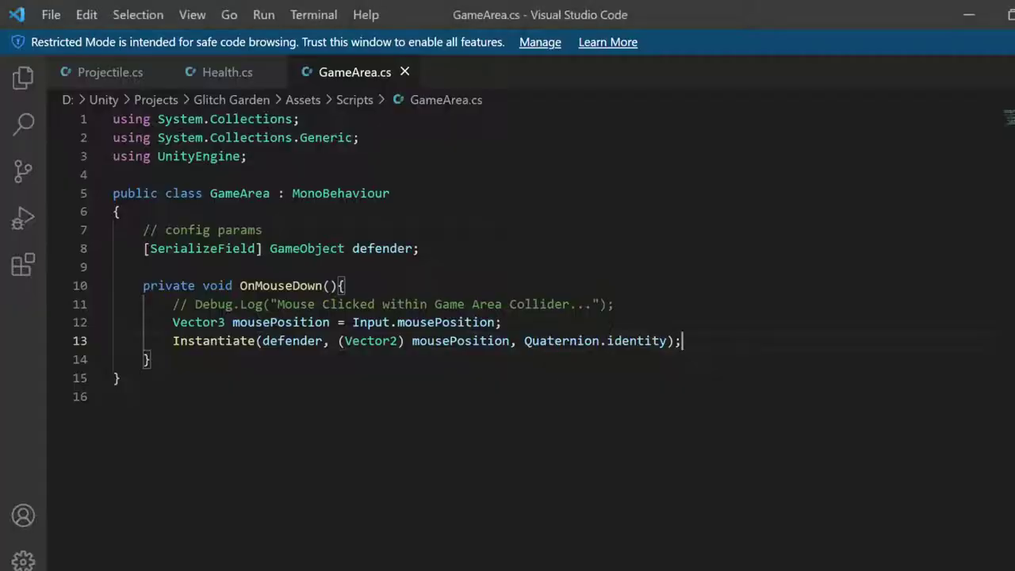
pyautogui.moveTo(682, 341); pyautogui.dragTo(113, 322)
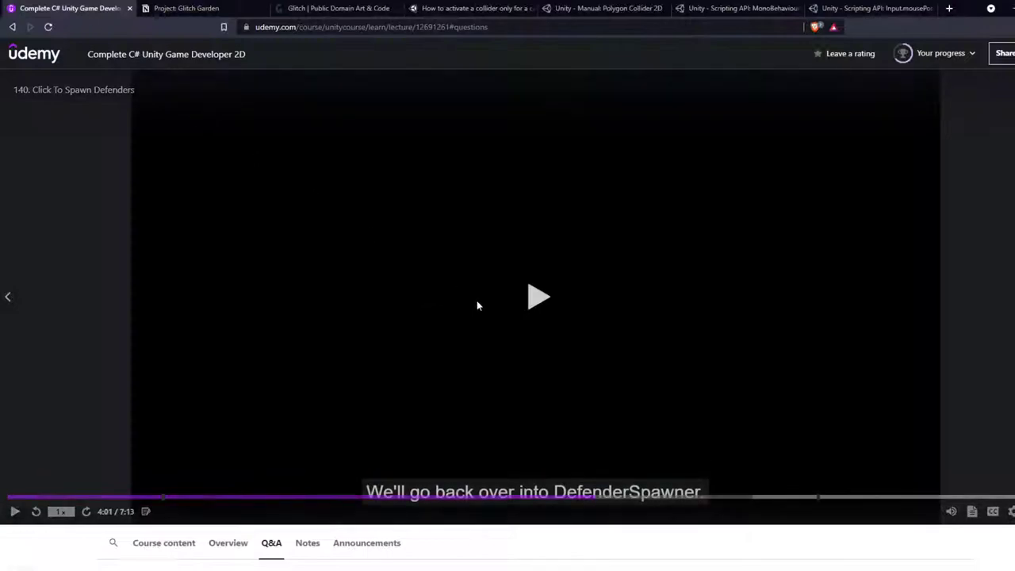
# Watch the Click To Spawn Defenders lecture past 6:31, pausing and resuming it once
pyautogui.click(478, 306)
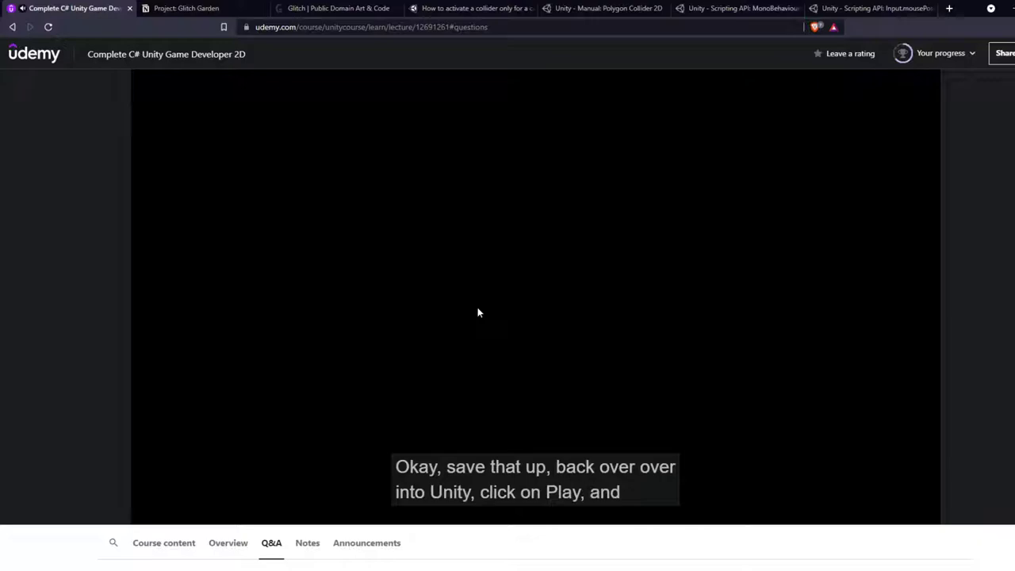
pyautogui.moveTo(570, 310)
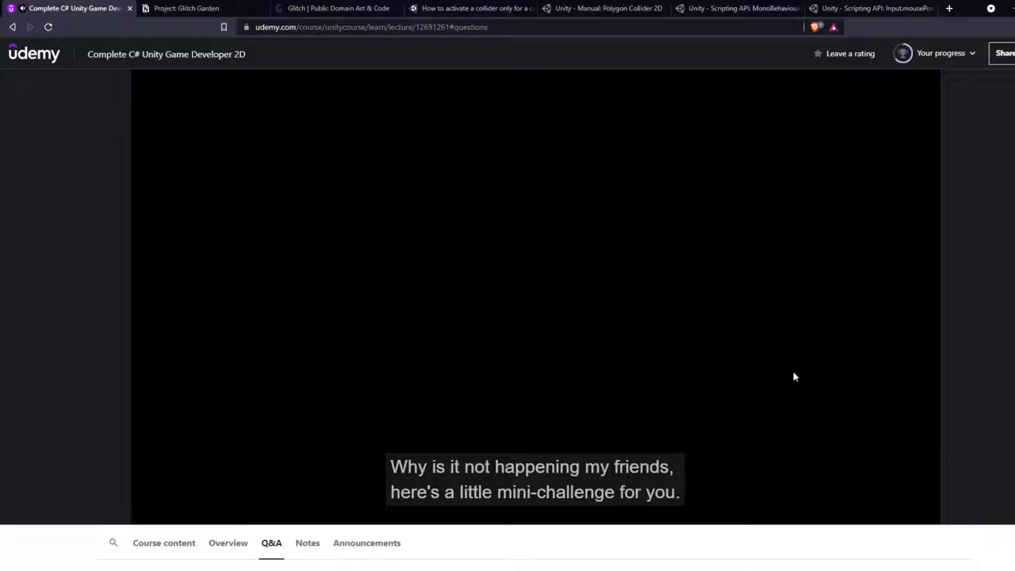
pyautogui.moveTo(793, 375)
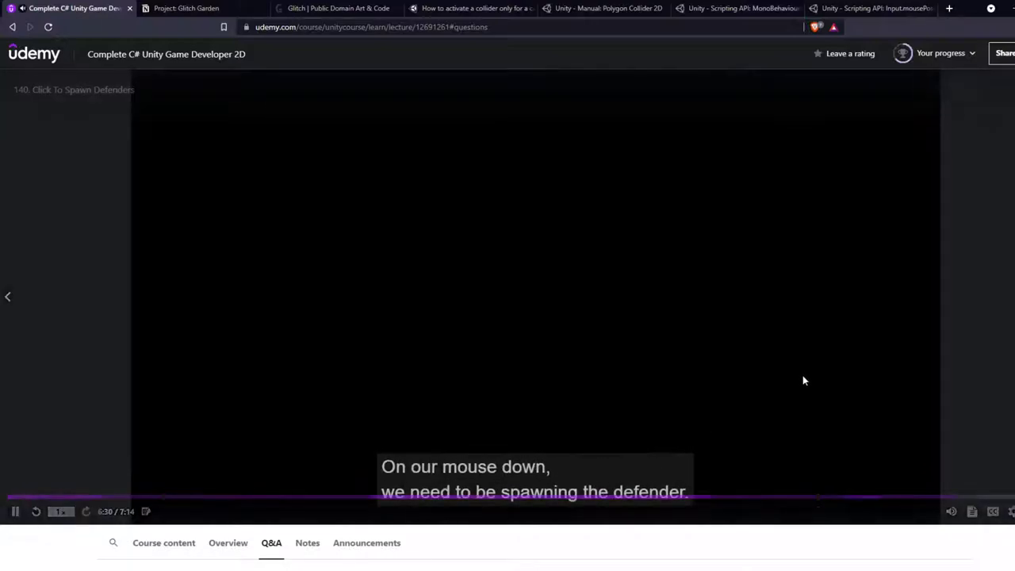
pyautogui.click(788, 384)
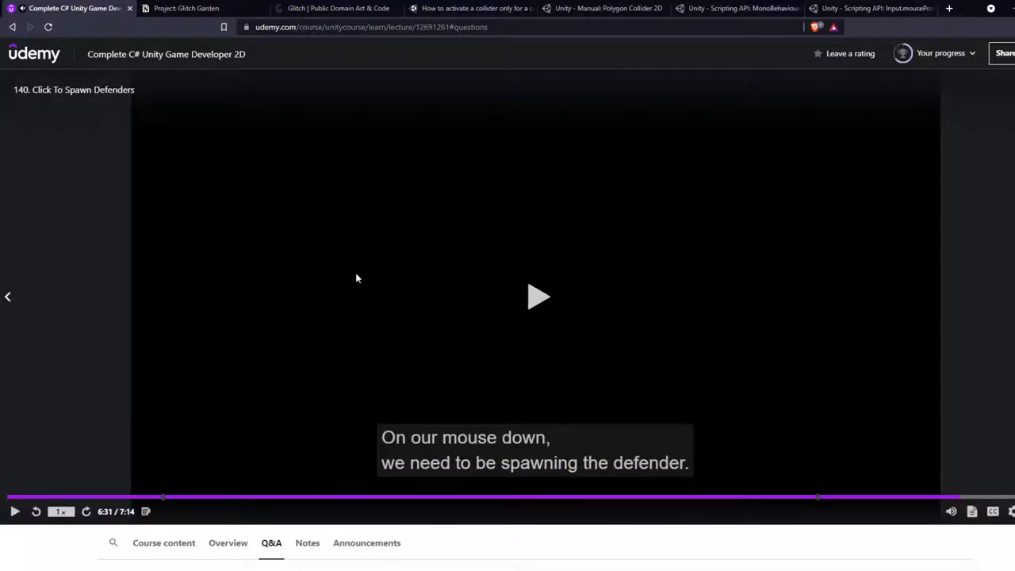
pyautogui.click(256, 274)
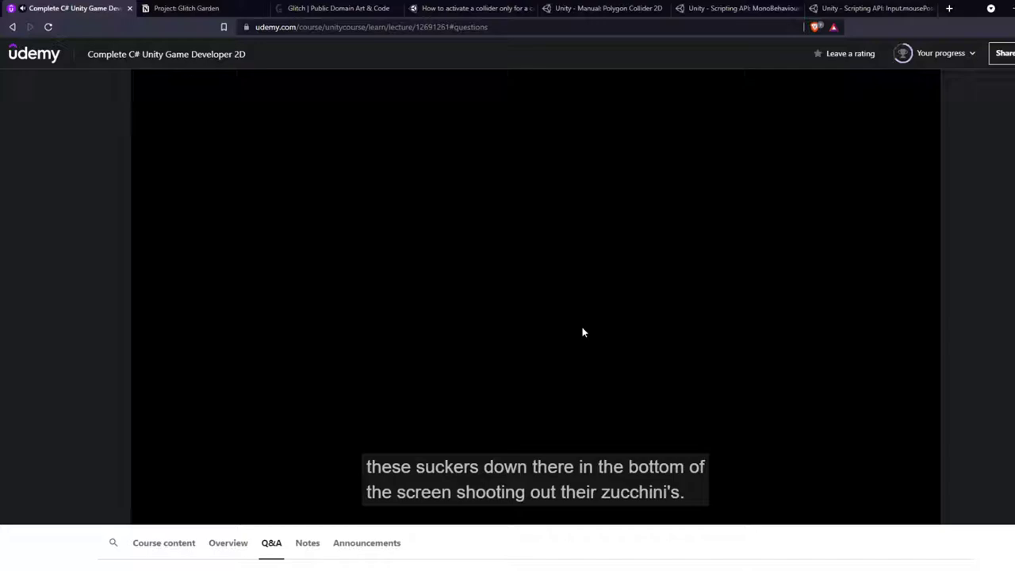
# Pause the lecture and add an empty private void SpawnDefender() method below OnMouseDown
pyautogui.click(621, 354)
pyautogui.hotkey('alt', 'Tab')
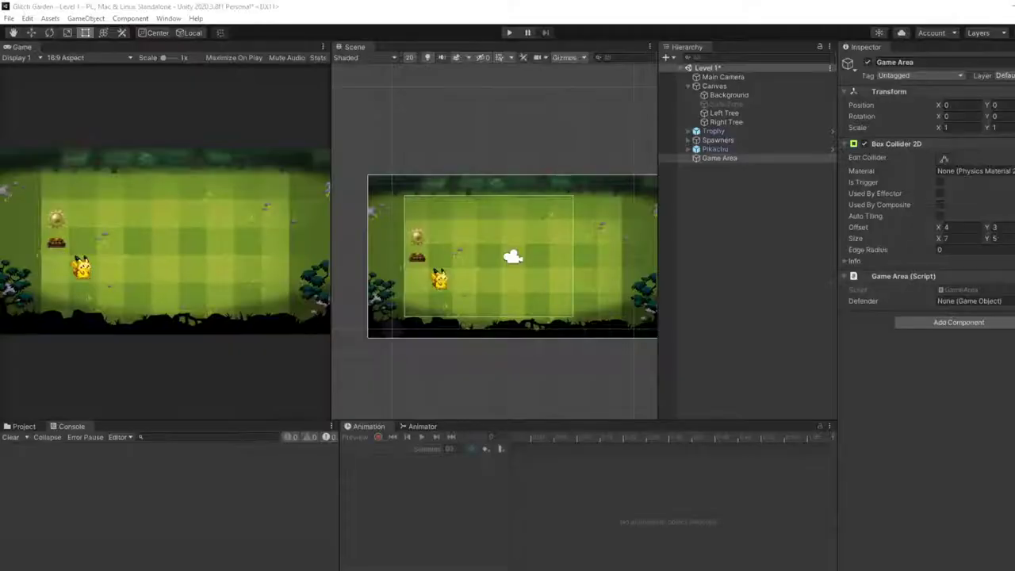
pyautogui.hotkey('alt', 'Tab')
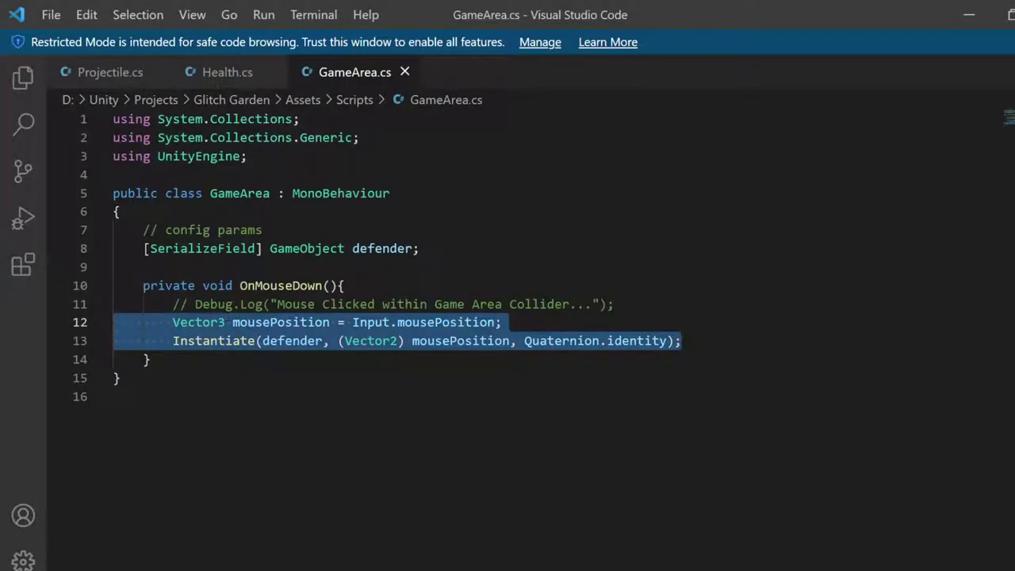
pyautogui.click(150, 360)
pyautogui.press('Return')
pyautogui.press('Return')
pyautogui.write('p')
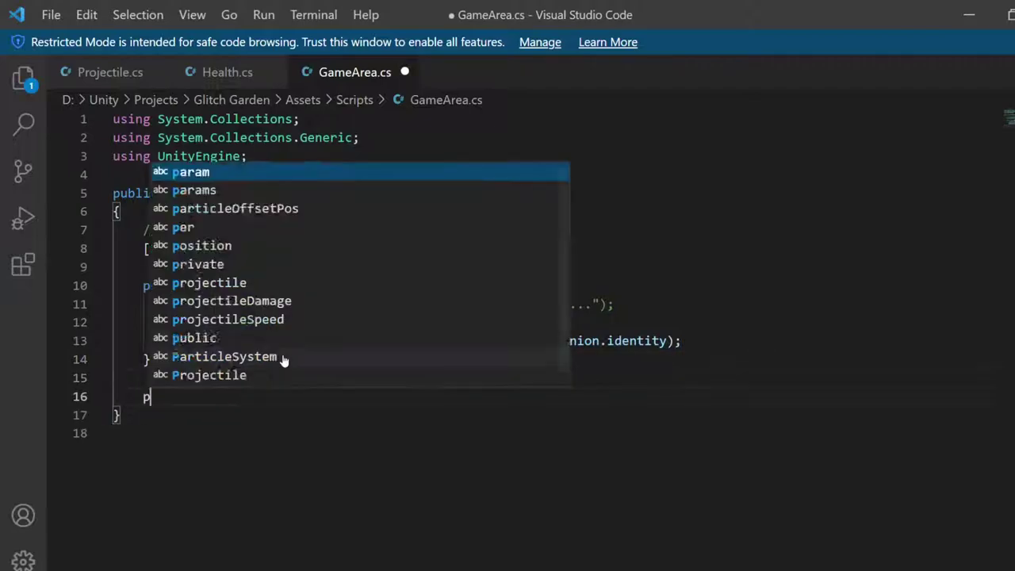
pyautogui.write('rivate void Spa')
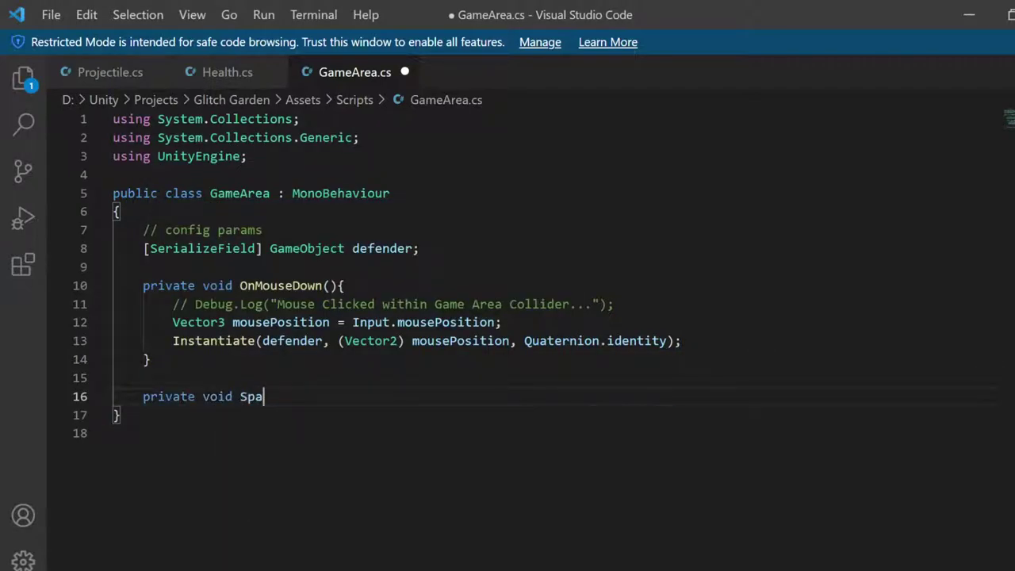
pyautogui.write('wnDefender(){')
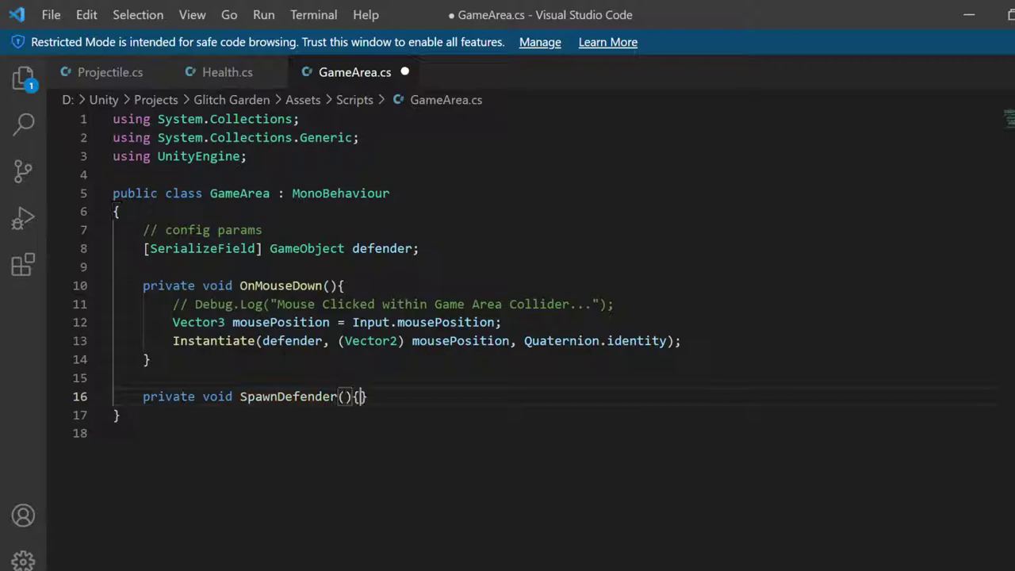
pyautogui.press('Return')
# Move the Instantiate line from OnMouseDown into SpawnDefender
pyautogui.tripleClick(397, 341)
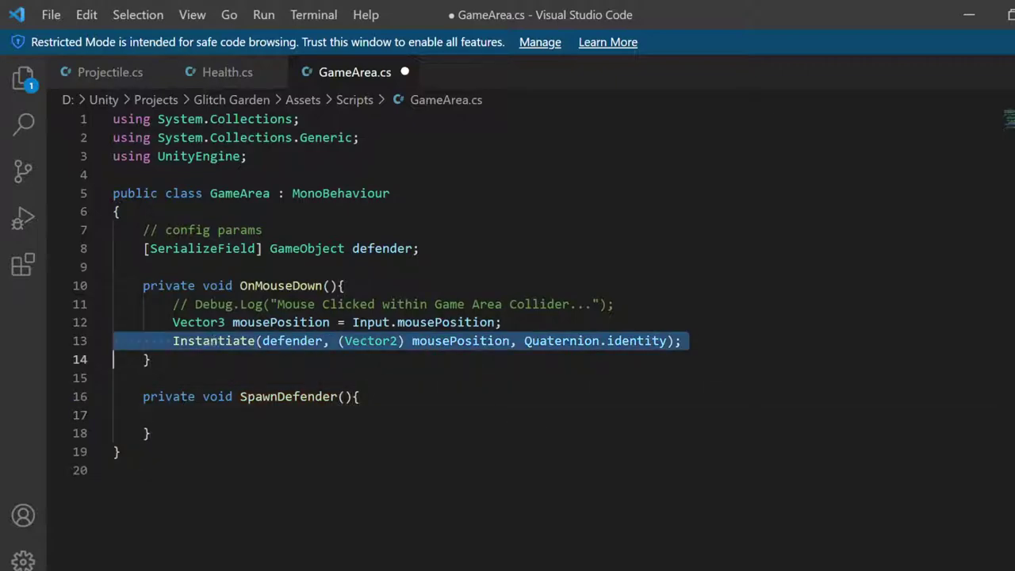
pyautogui.hotkey('ctrl', 'x')
pyautogui.click(174, 396)
pyautogui.press('Tab')
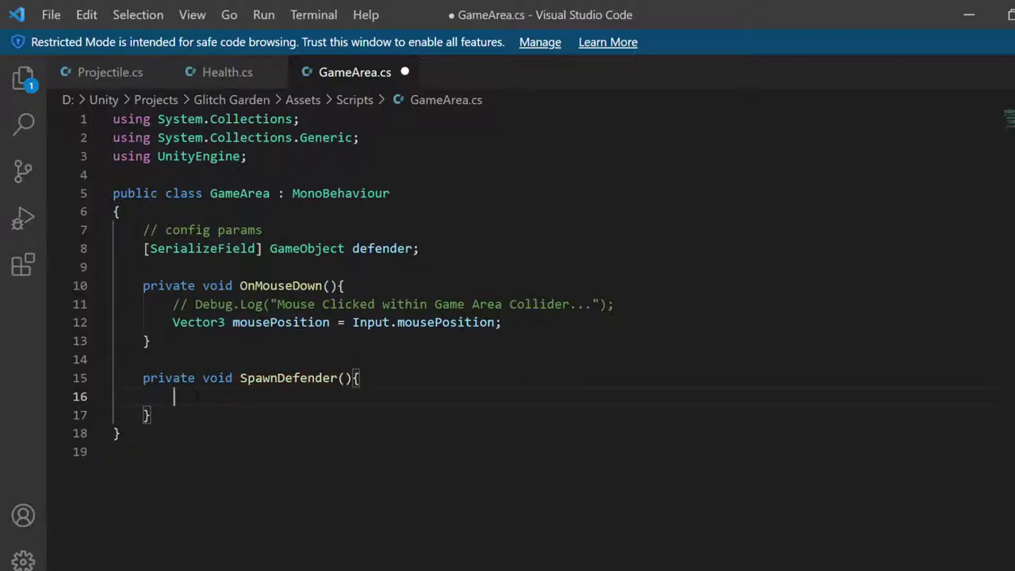
pyautogui.hotkey('ctrl', 'v')
pyautogui.press('Up')
pyautogui.hotkey('shift', 'Tab')
pyautogui.press('Down')
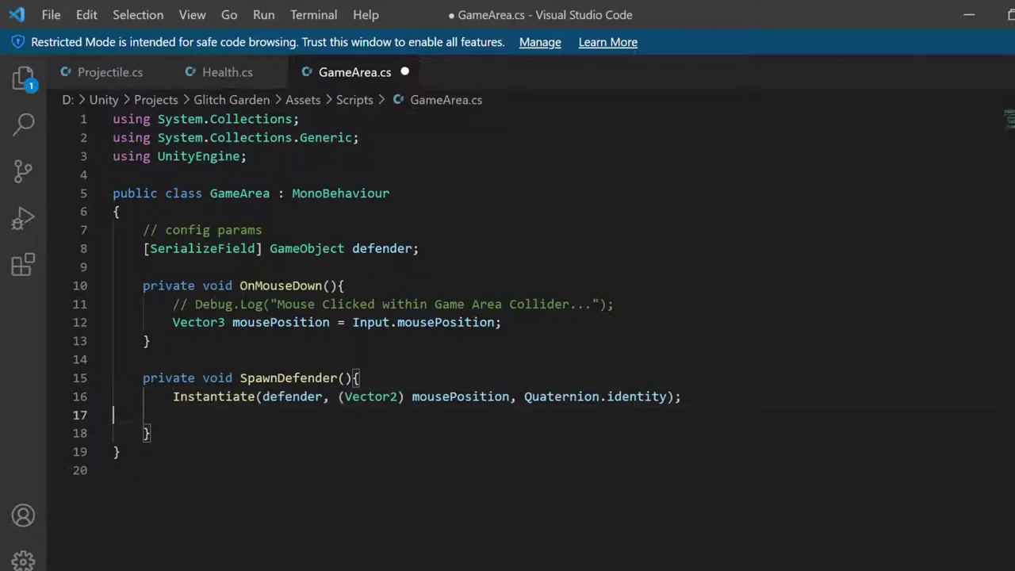
pyautogui.press('BackSpace')
# Replace the (Vector2) mousePosition argument with transform.position in the Instantiate call
pyautogui.click(460, 397)
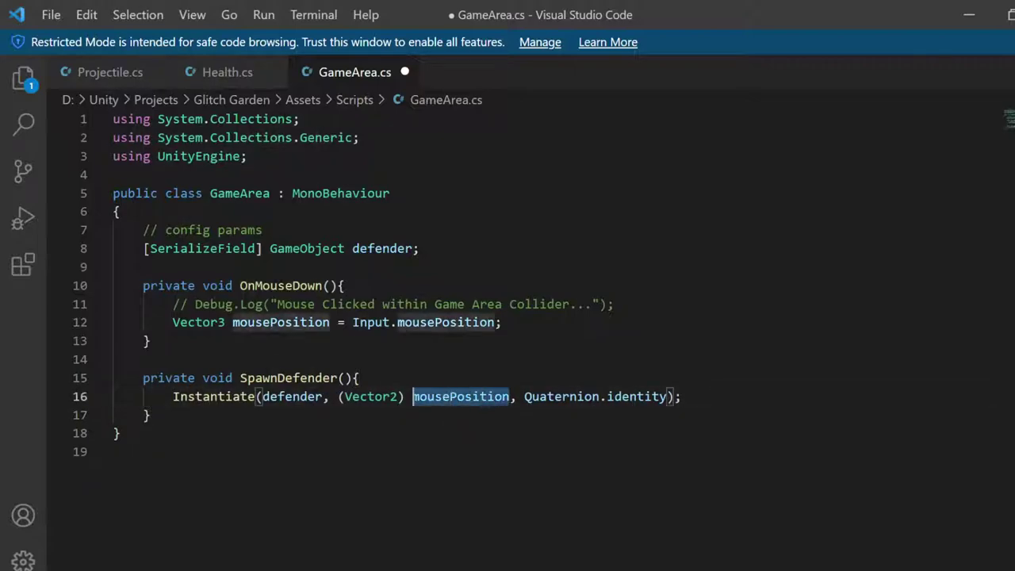
pyautogui.click(342, 397)
pyautogui.press('End')
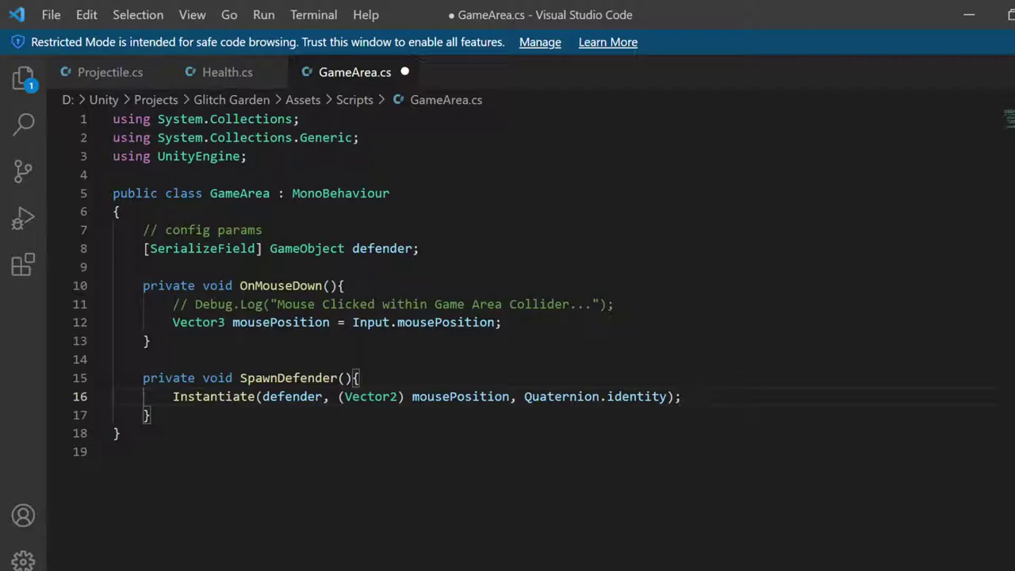
pyautogui.moveTo(510, 396); pyautogui.dragTo(345, 397)
pyautogui.press('BackSpace')
pyautogui.press('BackSpace')
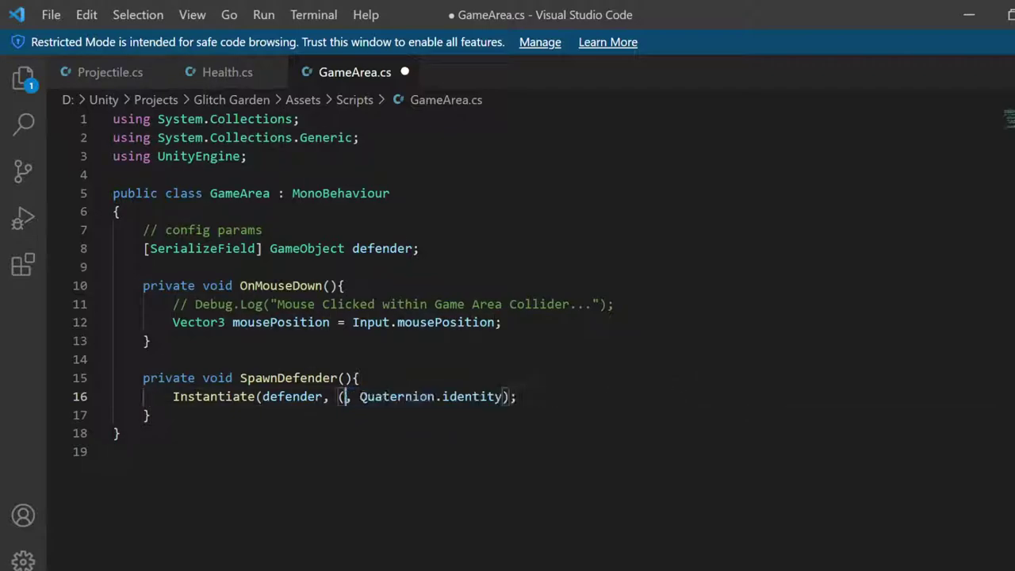
pyautogui.write('tran')
pyautogui.press('Tab')
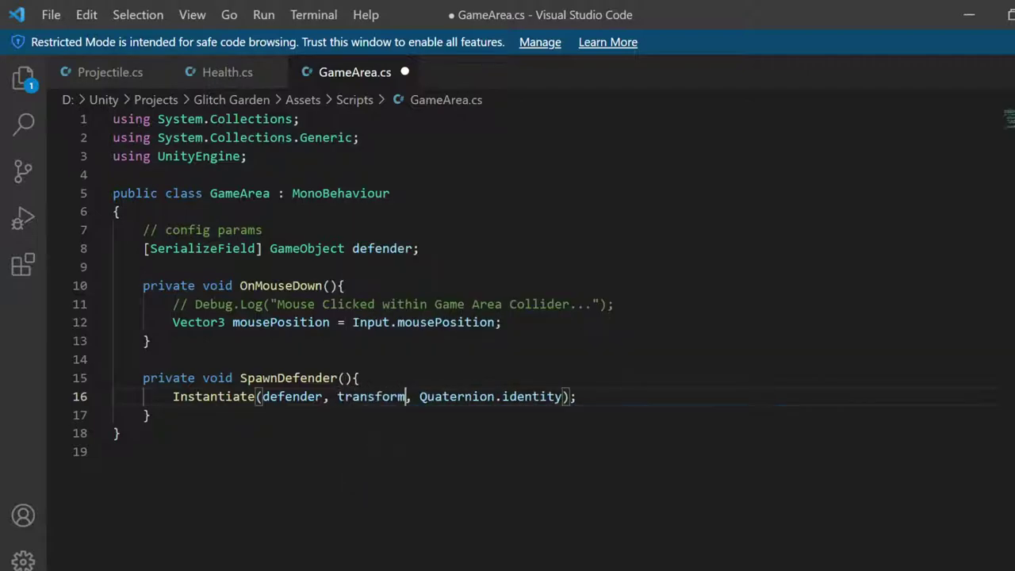
pyautogui.write('.position')
pyautogui.press('Escape')
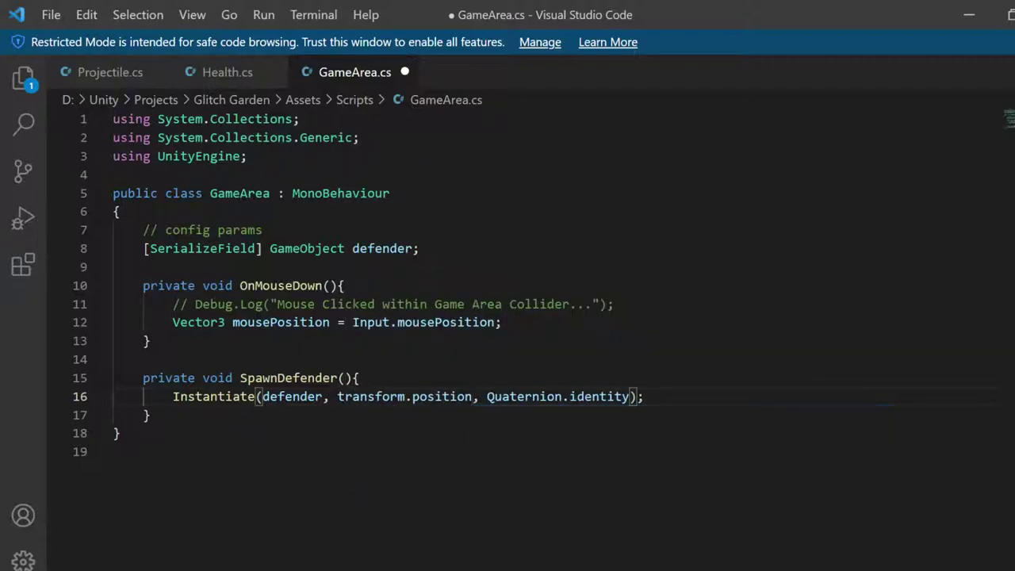
# Comment out the mousePosition line, call SpawnDefender(); in OnMouseDown, and save GameArea.cs
pyautogui.click(504, 322)
pyautogui.moveTo(503, 322); pyautogui.dragTo(167, 322)
pyautogui.hotkey('ctrl', '/')
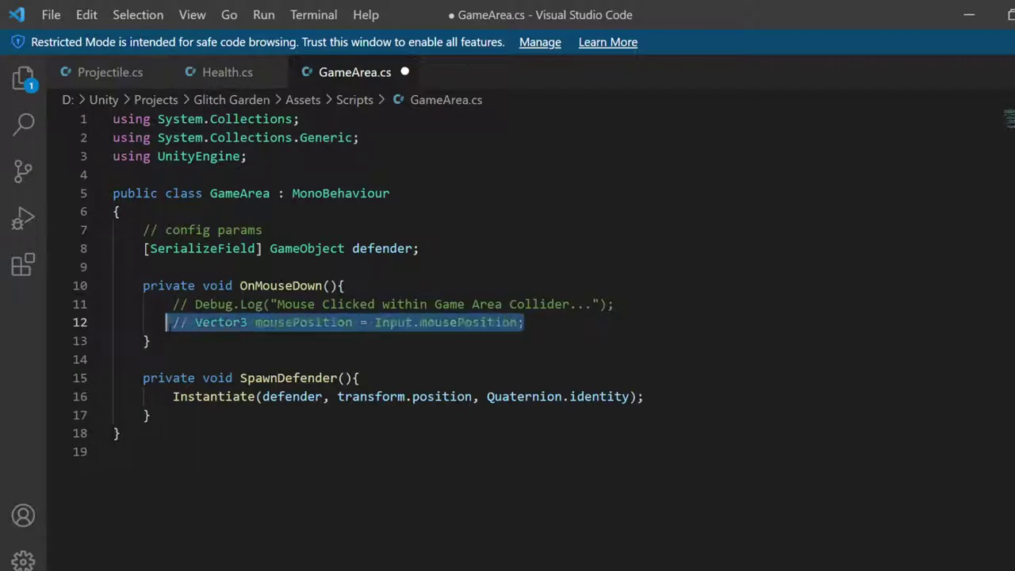
pyautogui.click(150, 341)
pyautogui.click(525, 323)
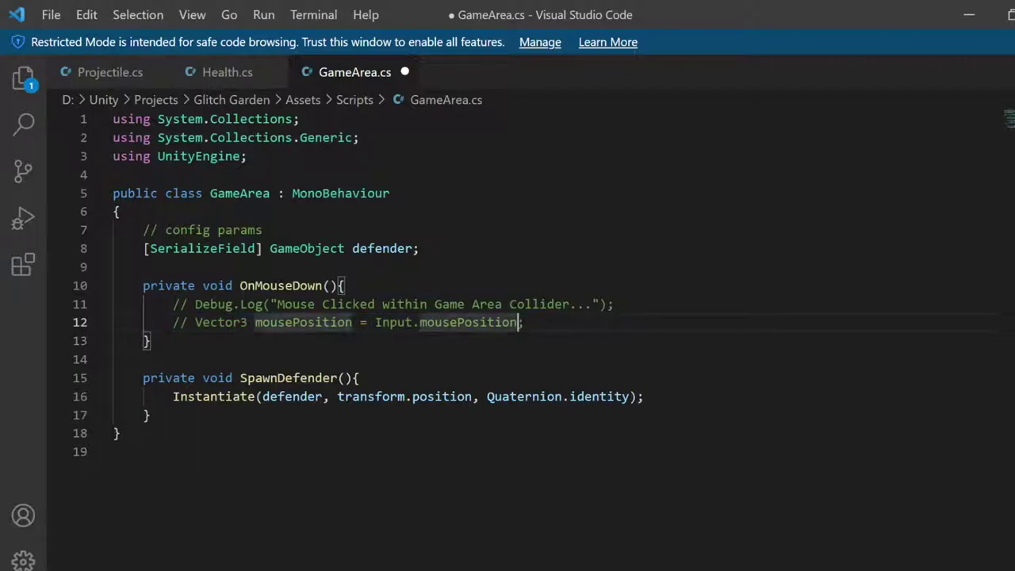
pyautogui.press('Return')
pyautogui.write('Sp')
pyautogui.press('Tab')
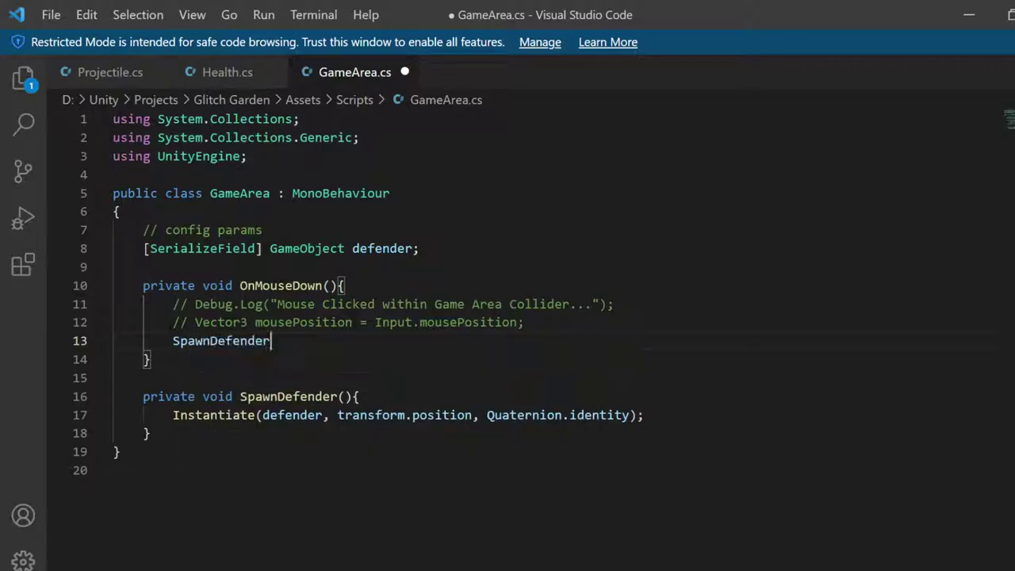
pyautogui.write('();')
pyautogui.hotkey('ctrl', 's')
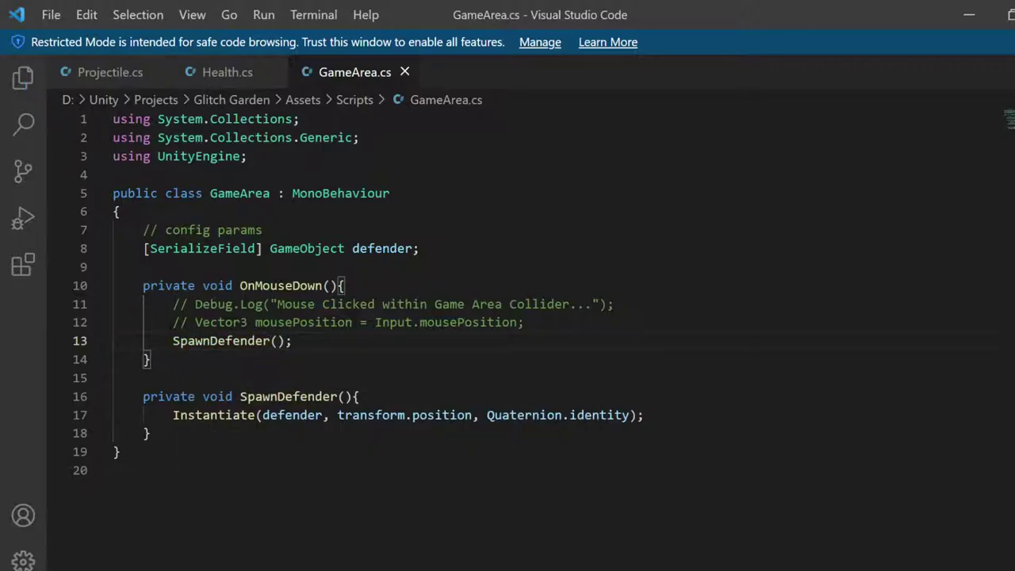
# Give the Pikachu prefab Order in Layer 5 and drop it into Game Area's Defender slot
pyautogui.click(969, 14)
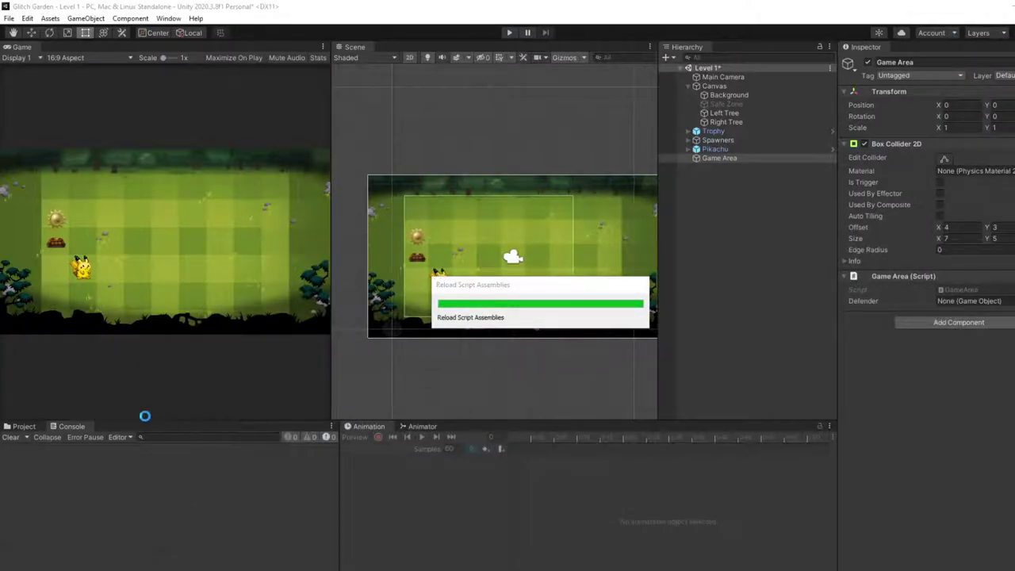
pyautogui.click(24, 427)
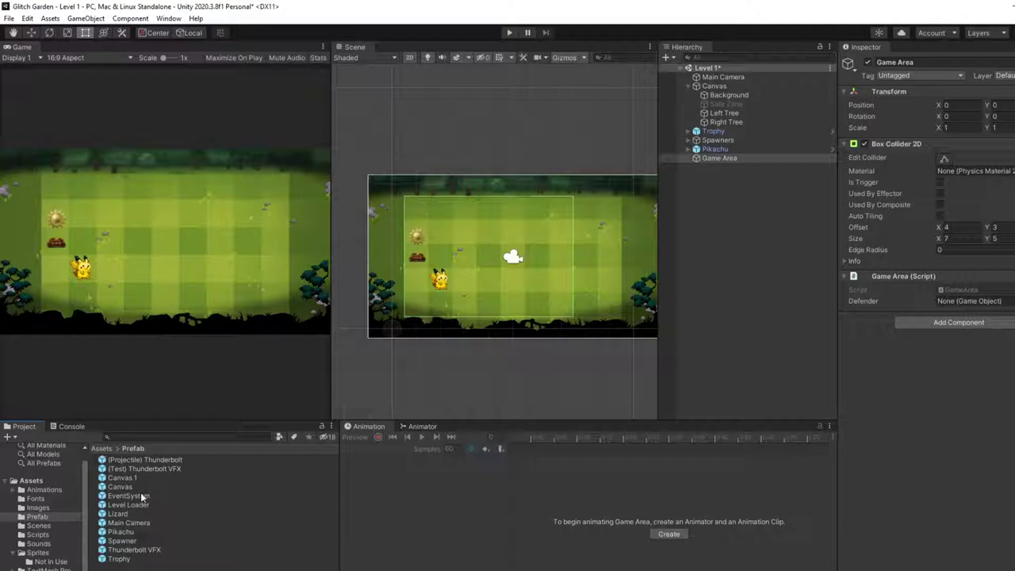
pyautogui.click(127, 532)
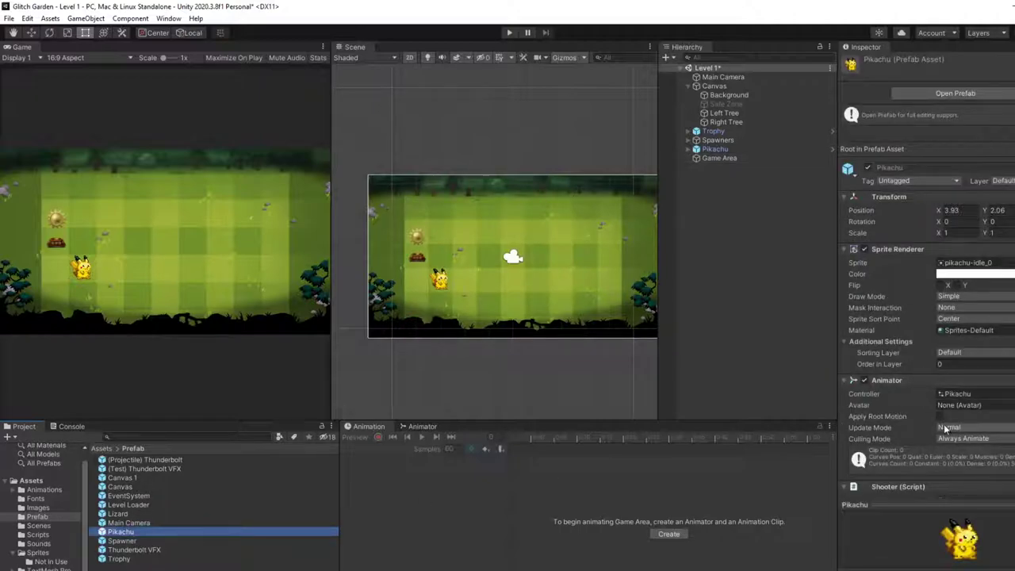
pyautogui.click(948, 364)
pyautogui.write('5')
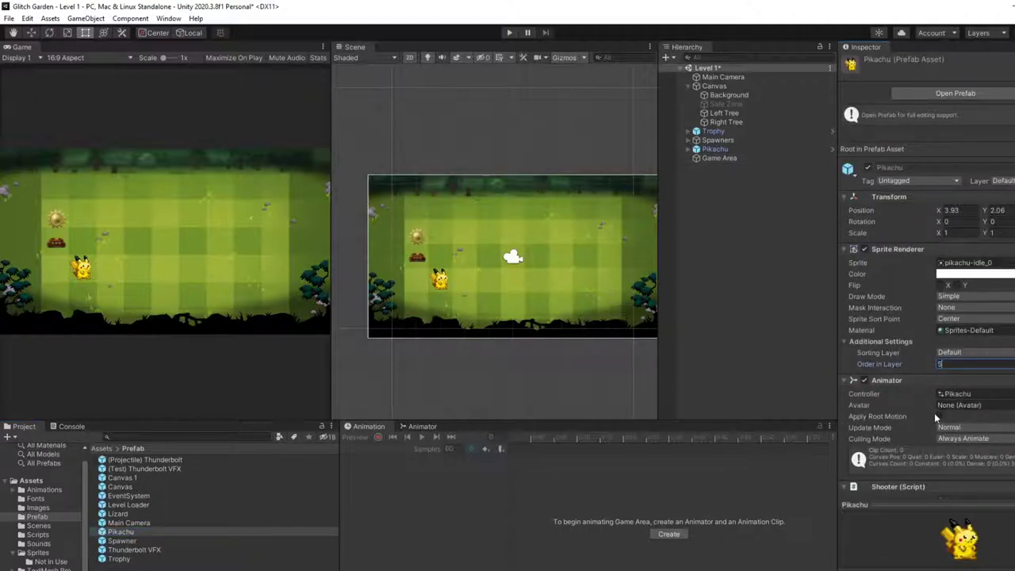
pyautogui.click(421, 512)
pyautogui.click(764, 159)
pyautogui.moveTo(126, 538); pyautogui.dragTo(959, 303)
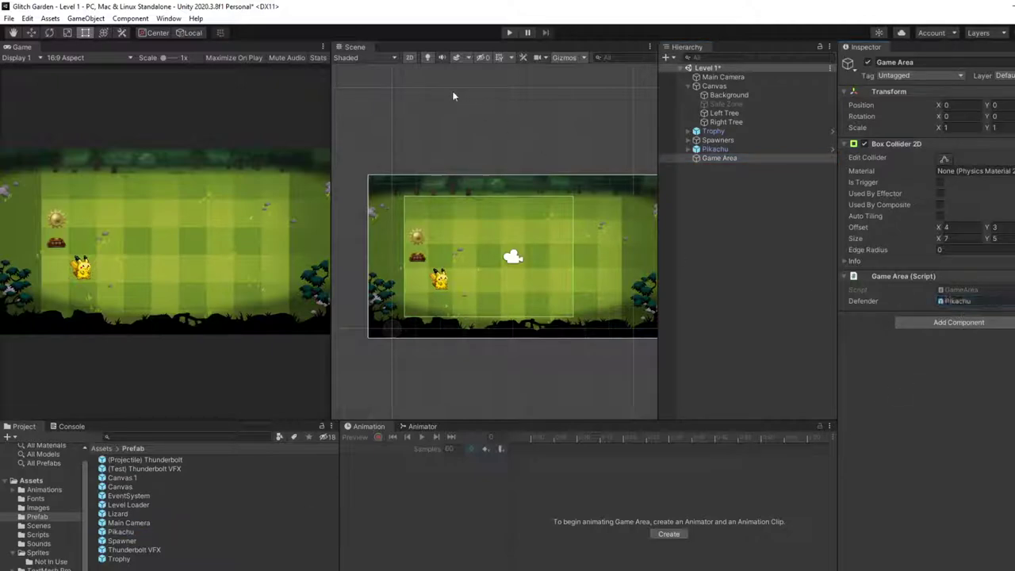
pyautogui.click(510, 33)
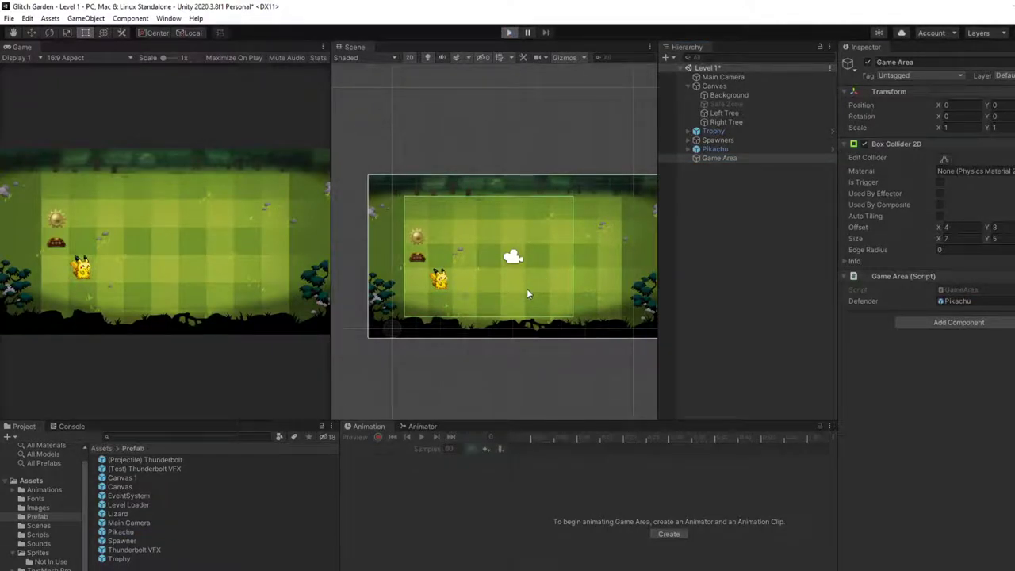
pyautogui.click(180, 287)
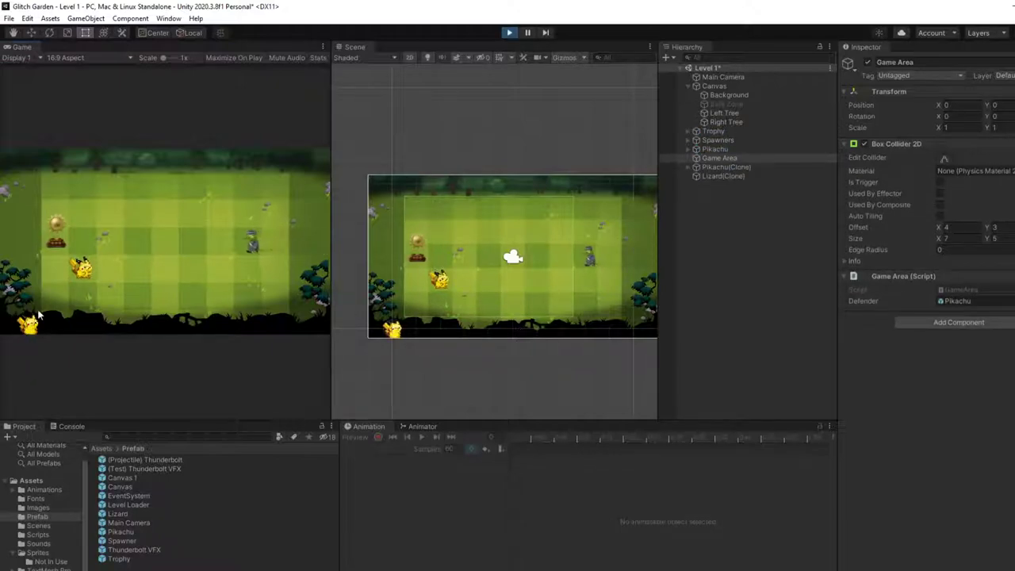
pyautogui.scroll(4, 378, 352)
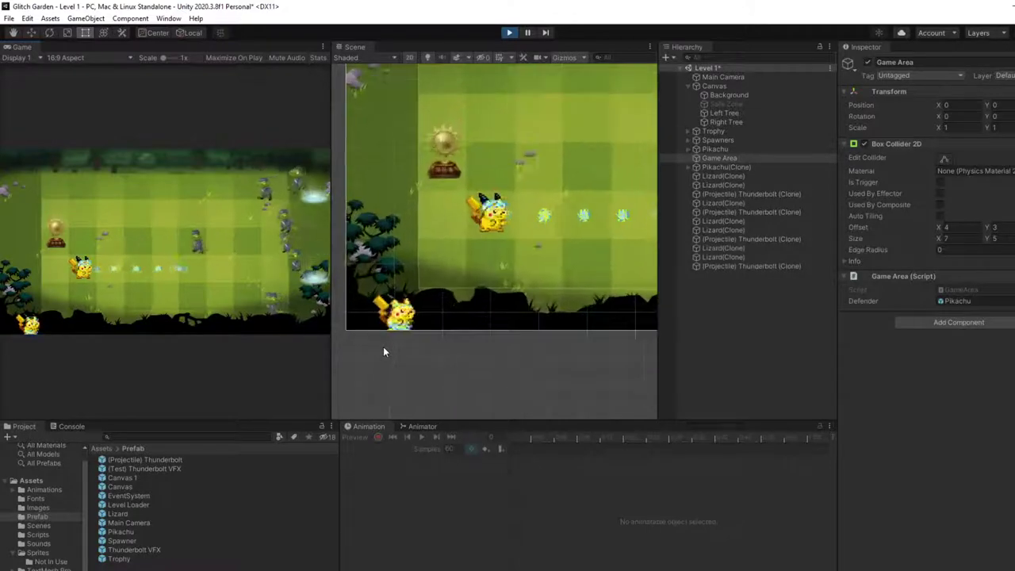
pyautogui.scroll(4, 383, 346)
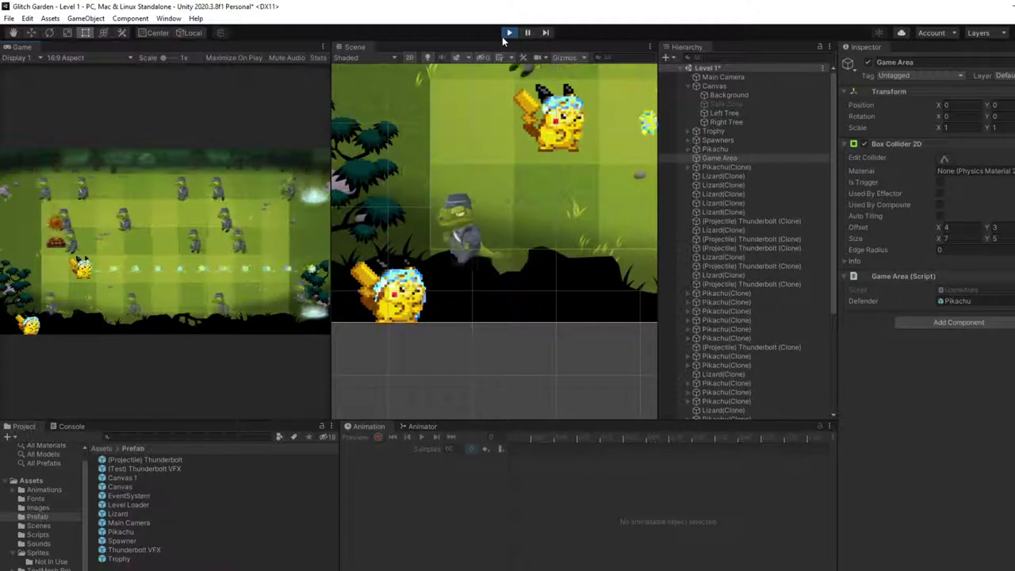
pyautogui.click(508, 32)
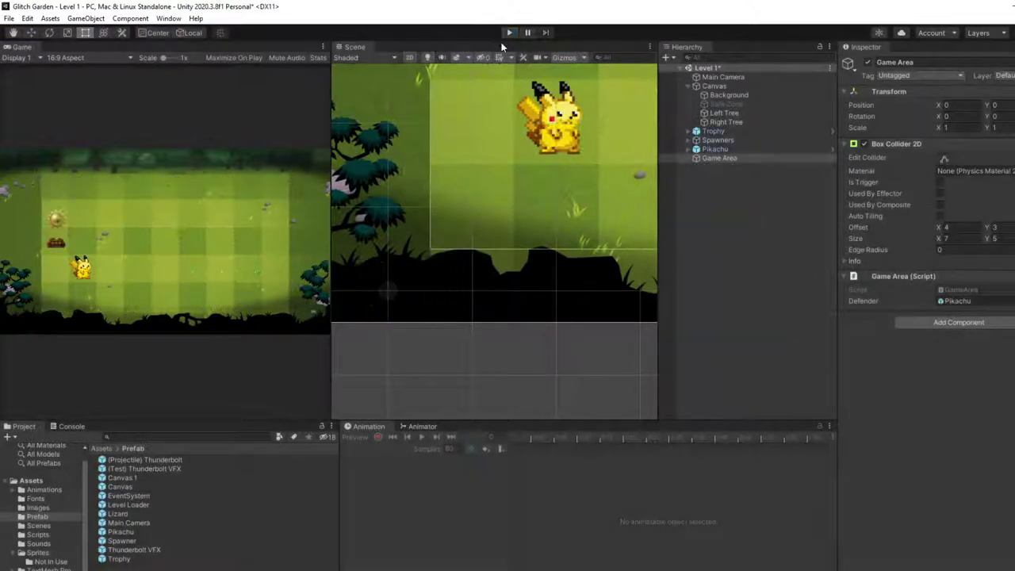
# Delete the Pikachu prefab asset from the Project panel's Prefabs folder
pyautogui.click(750, 150)
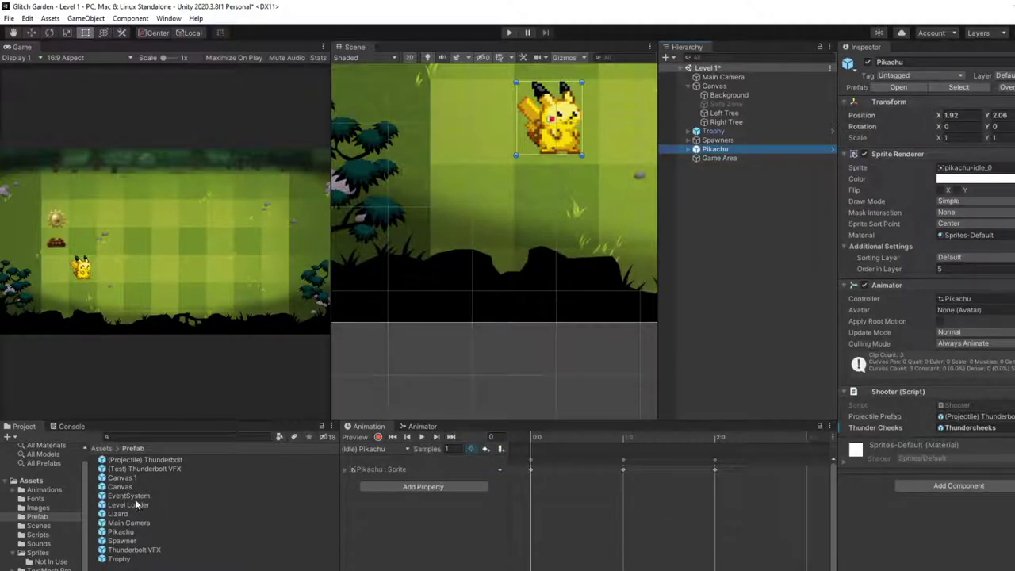
pyautogui.click(127, 532)
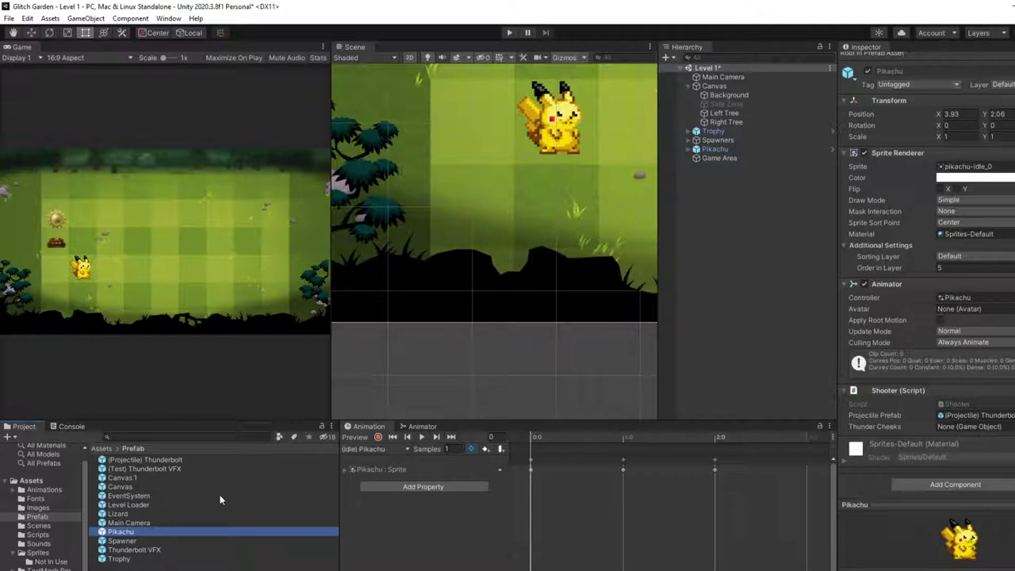
pyautogui.click(726, 148)
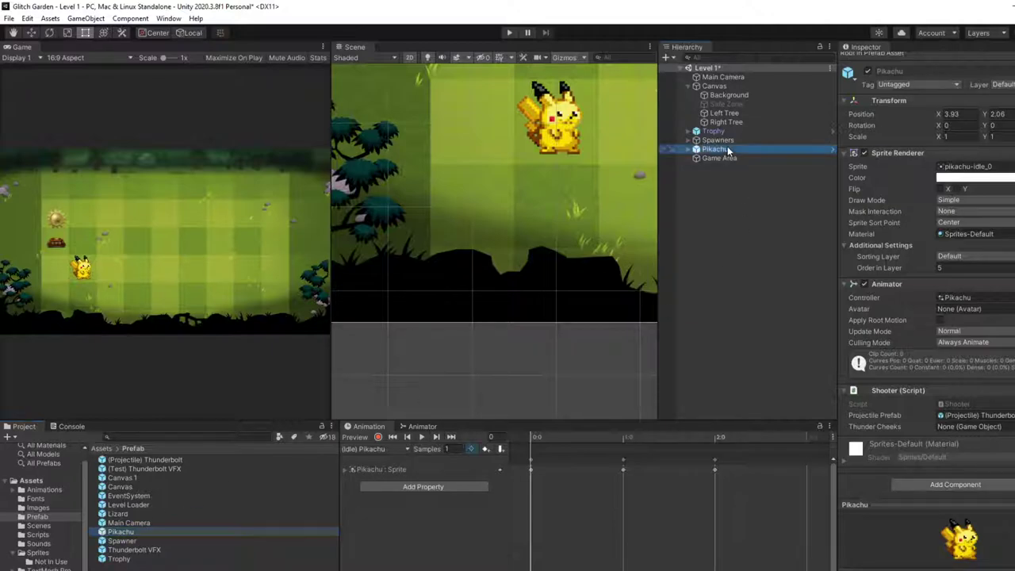
pyautogui.click(120, 532)
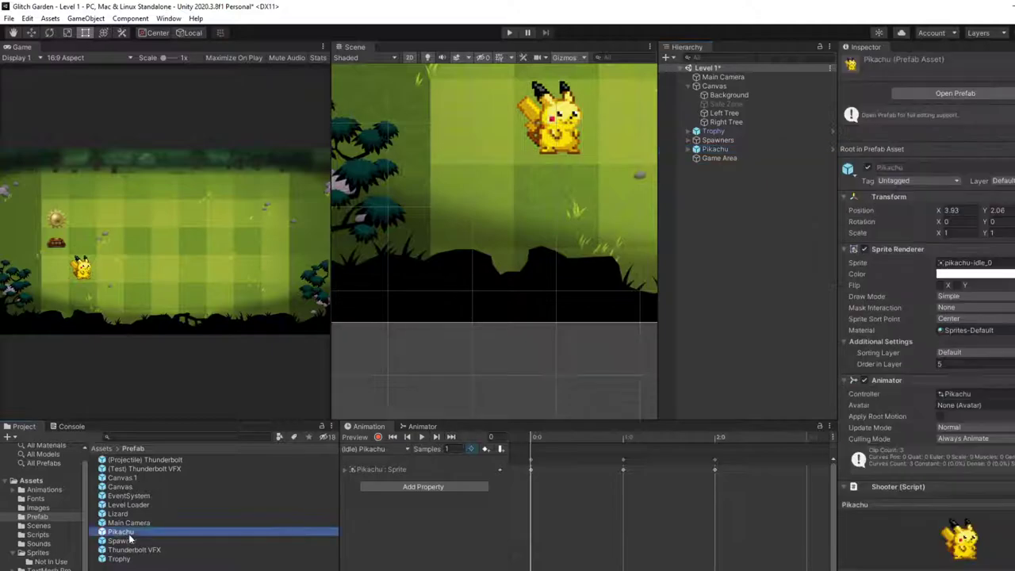
pyautogui.press('Delete')
pyautogui.click(568, 329)
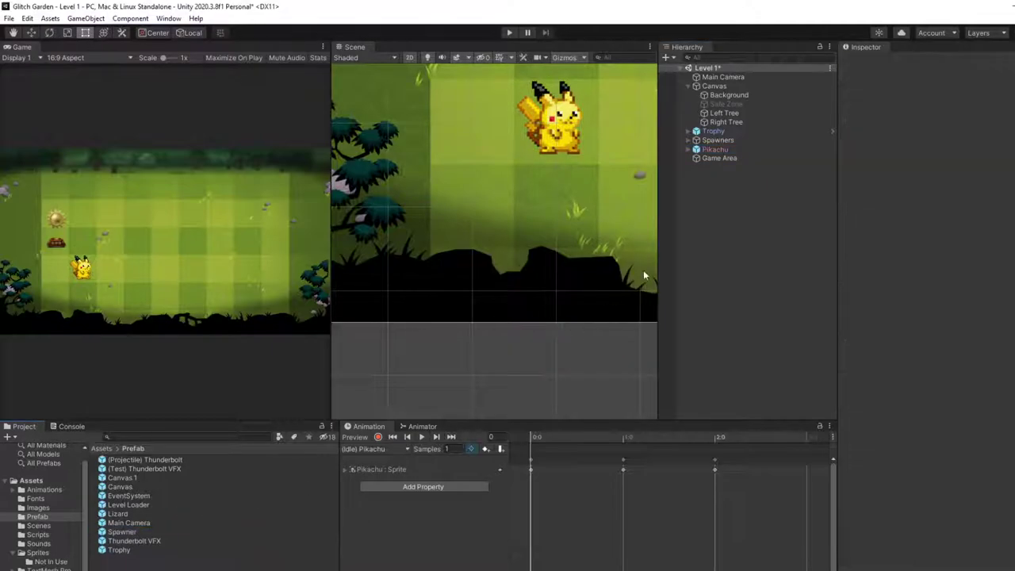
# Recreate the Pikachu prefab from the scene object and assign it to Game Area's Defender field
pyautogui.moveTo(716, 158); pyautogui.dragTo(718, 140)
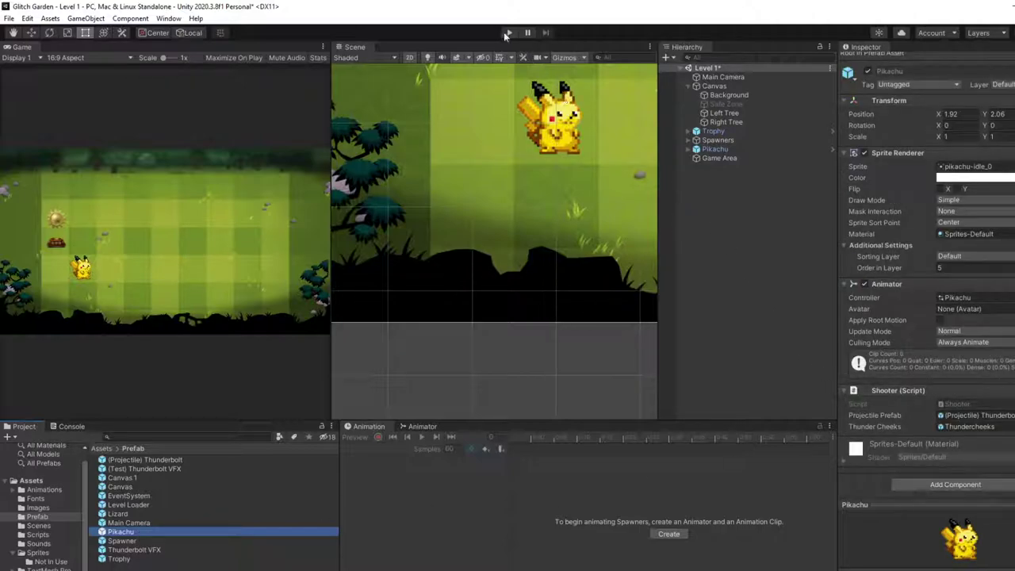
pyautogui.click(704, 158)
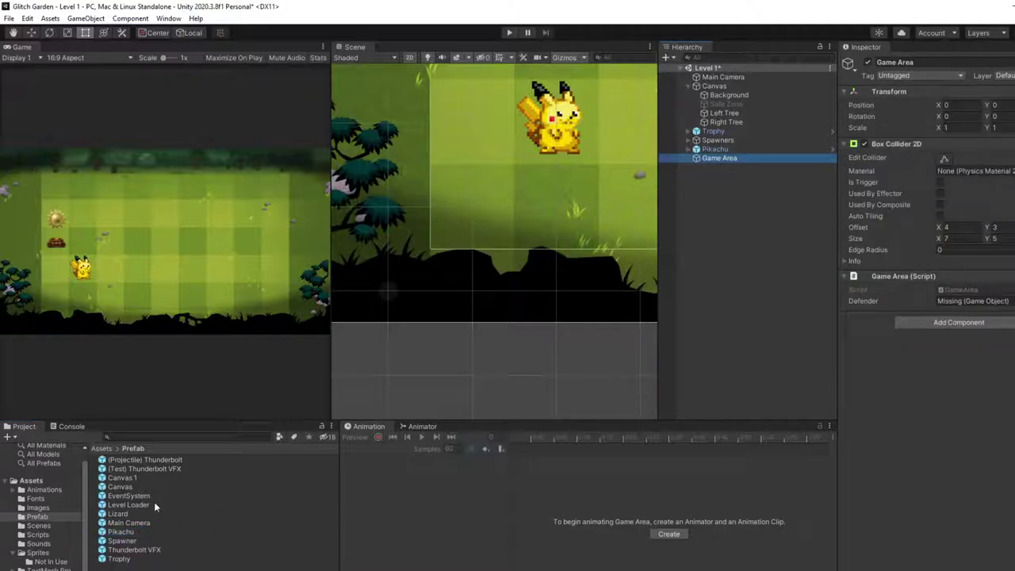
pyautogui.moveTo(125, 531); pyautogui.dragTo(968, 306)
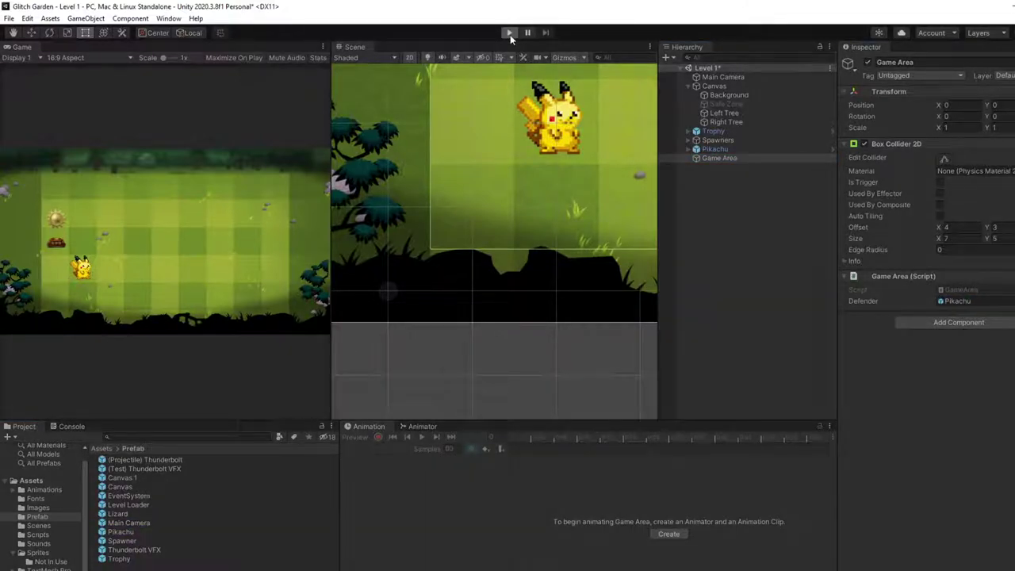
pyautogui.click(510, 33)
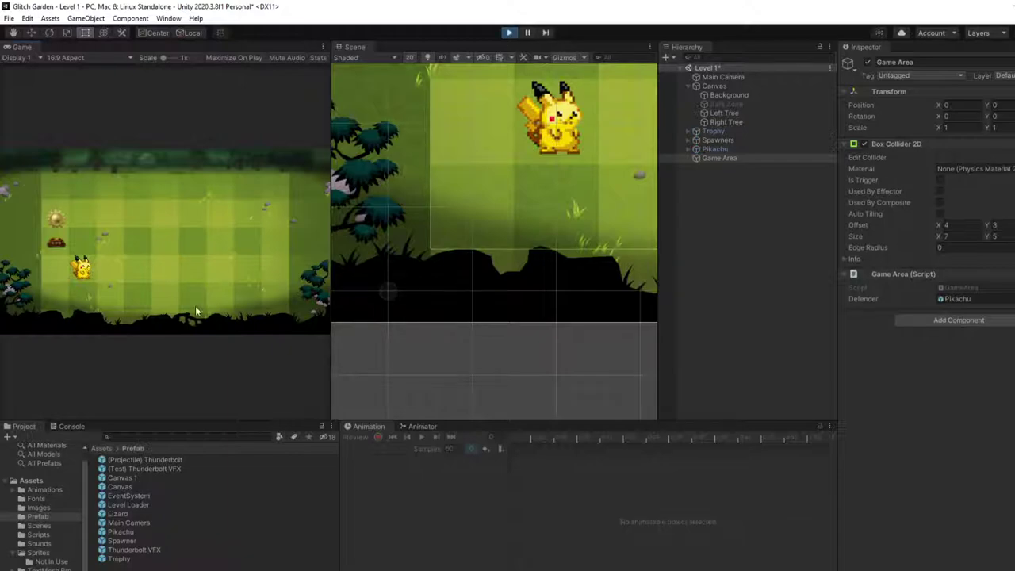
pyautogui.click(103, 282)
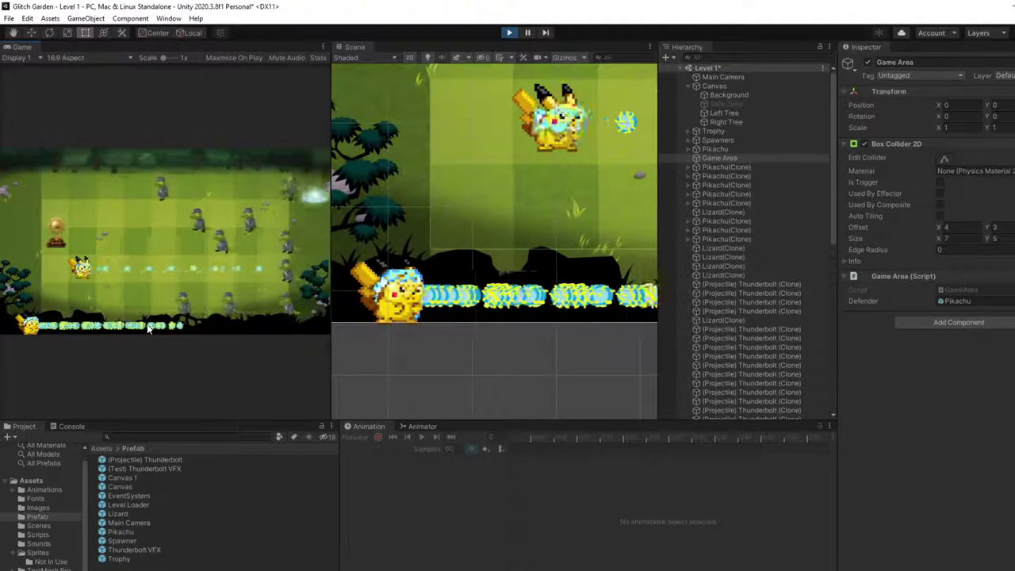
pyautogui.scroll(8, 475, 355)
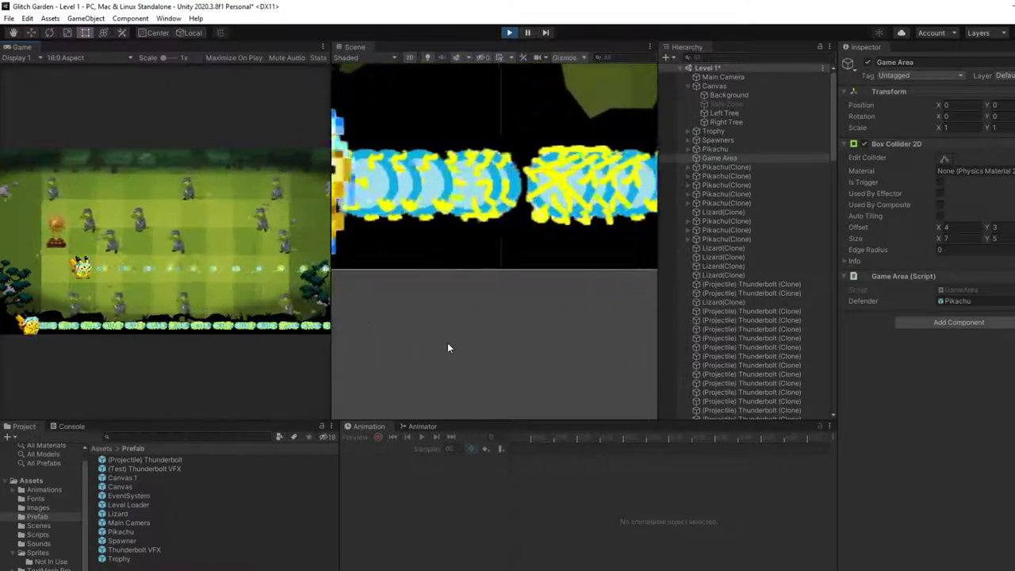
pyautogui.moveTo(433, 369); pyautogui.dragTo(621, 437, button='middle')
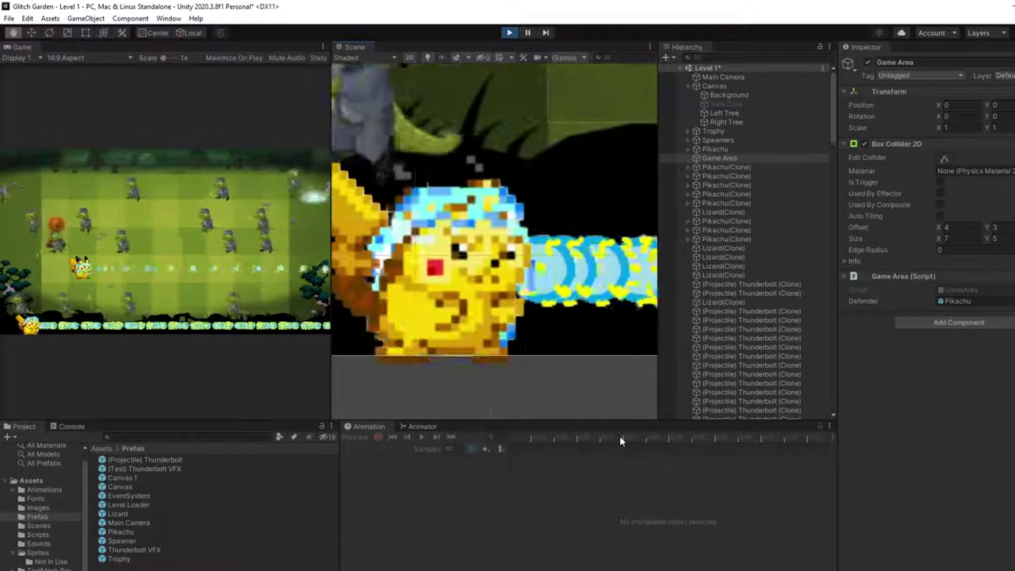
pyautogui.scroll(-4, 627, 434)
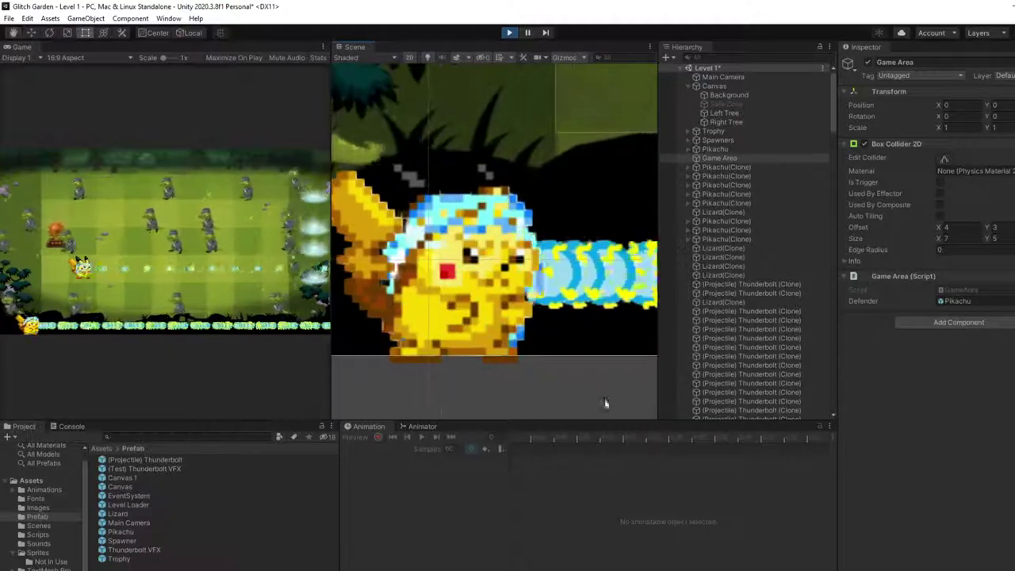
pyautogui.scroll(-6, 523, 359)
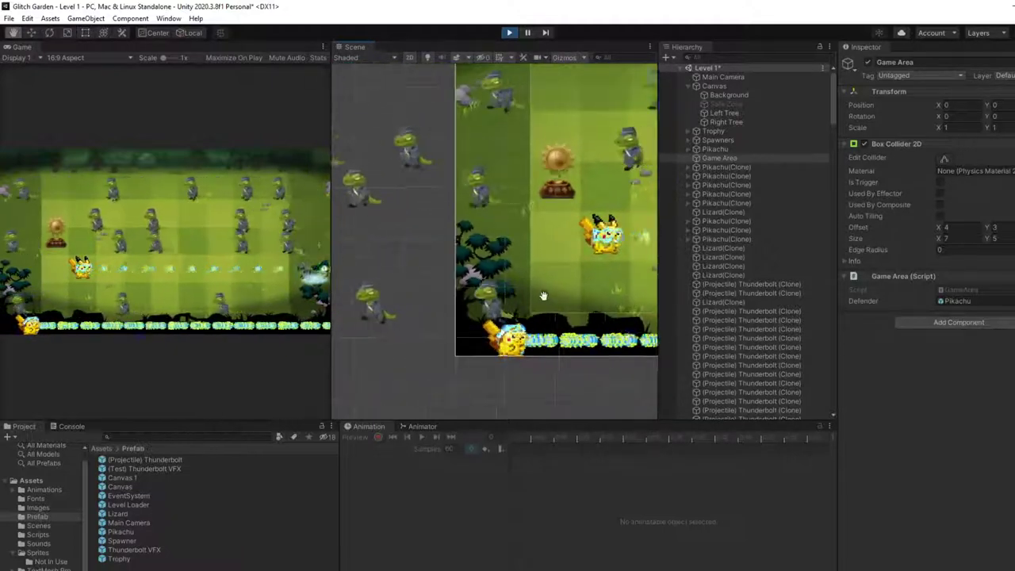
pyautogui.scroll(-2, 448, 318)
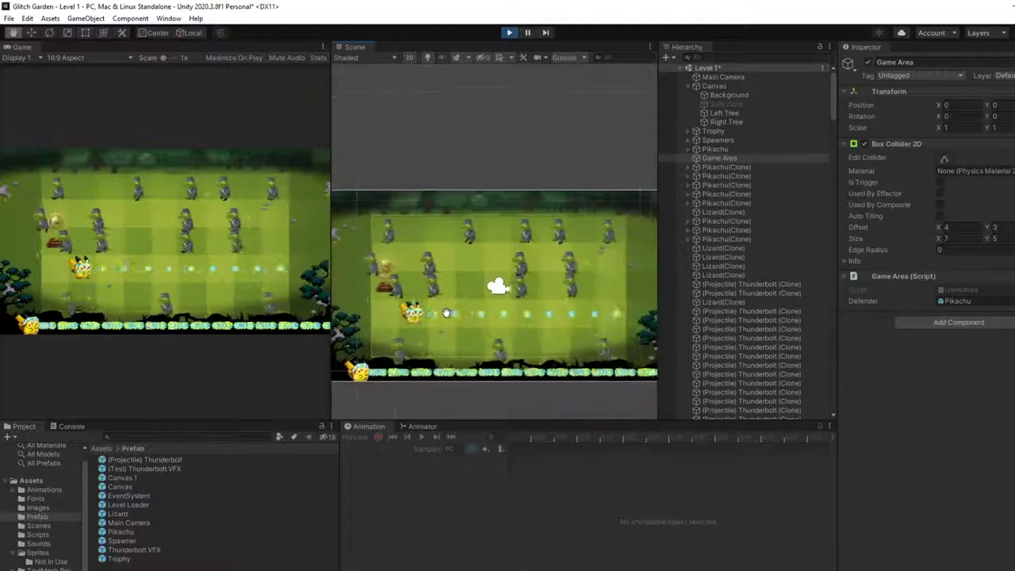
pyautogui.click(509, 33)
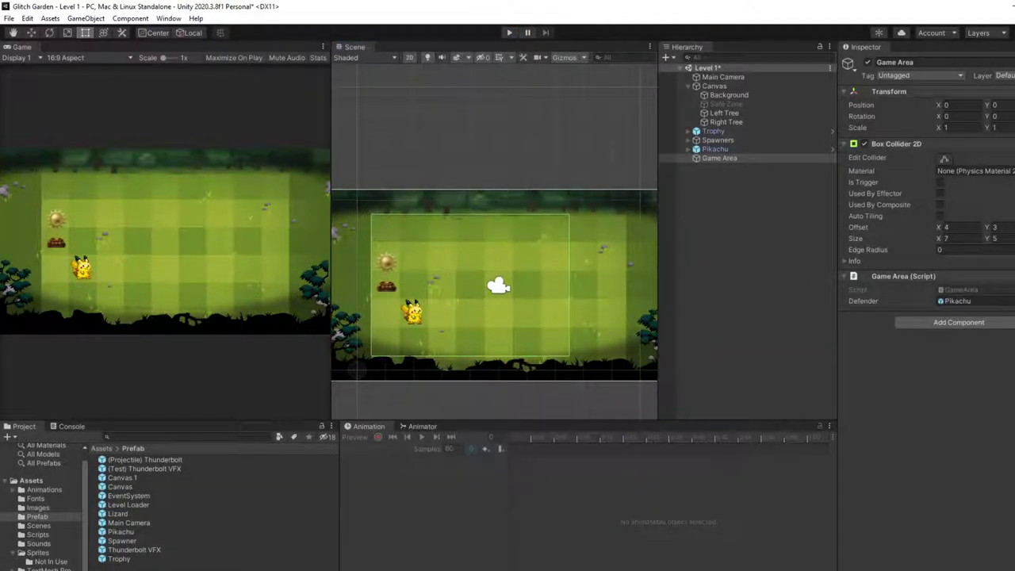
# Back in the Udemy lecture, check the Q&A lecture filter and resume the video to 7:13
pyautogui.hotkey('alt', 'Tab')
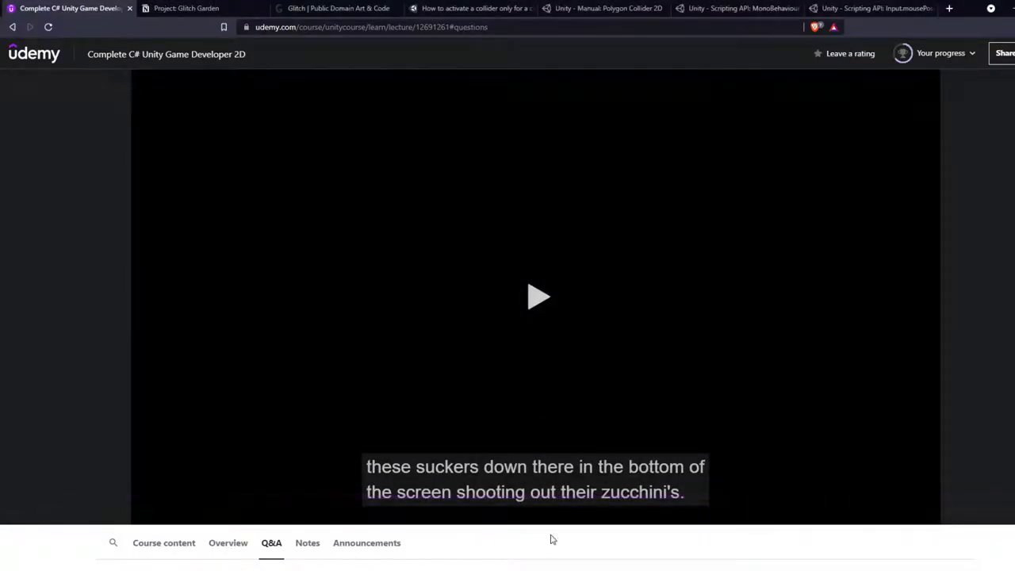
pyautogui.scroll(-3, 590, 343)
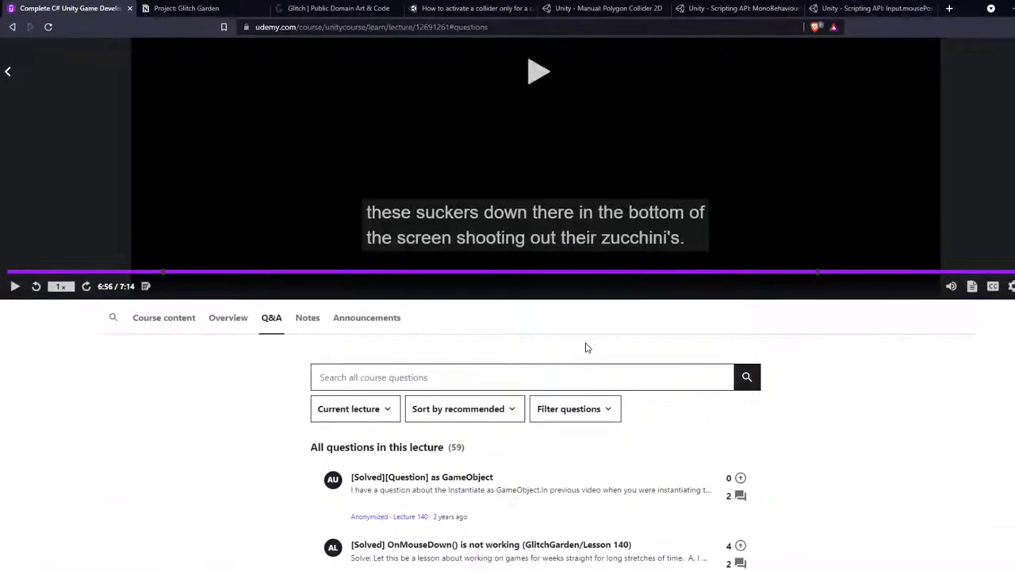
pyautogui.click(384, 411)
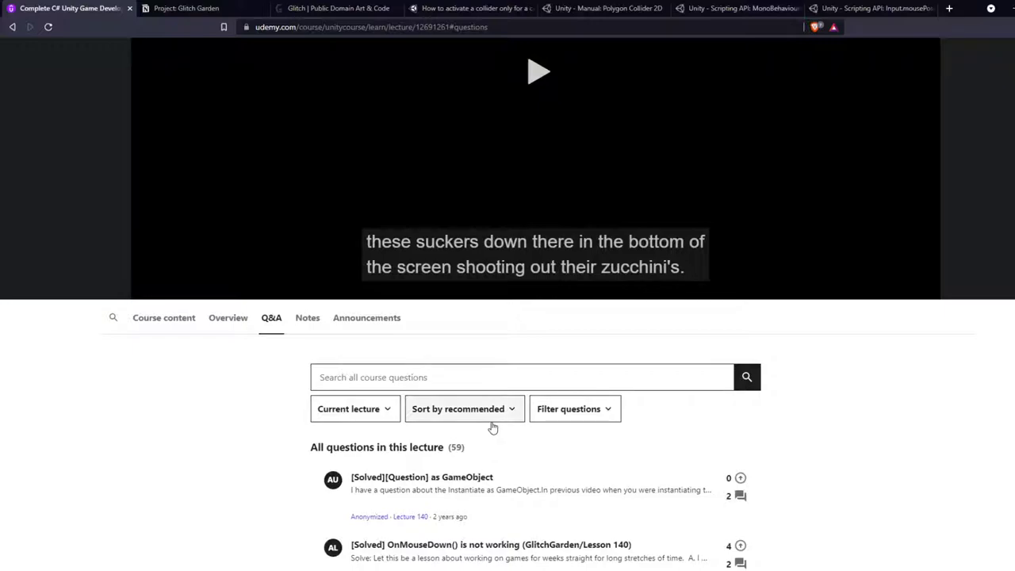
pyautogui.scroll(-3, 492, 426)
pyautogui.scroll(3, 476, 427)
pyautogui.scroll(3, 474, 426)
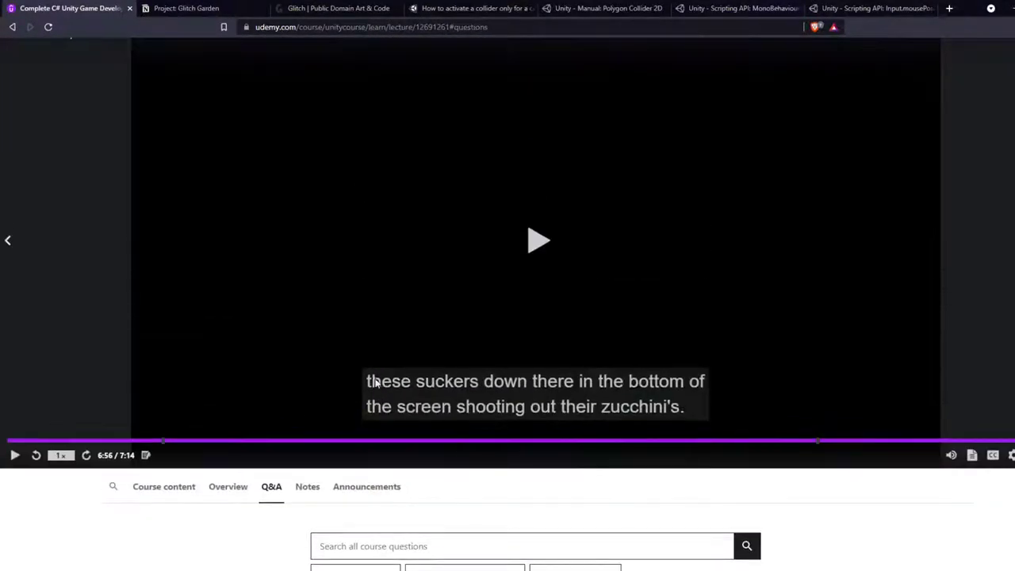
pyautogui.click(526, 275)
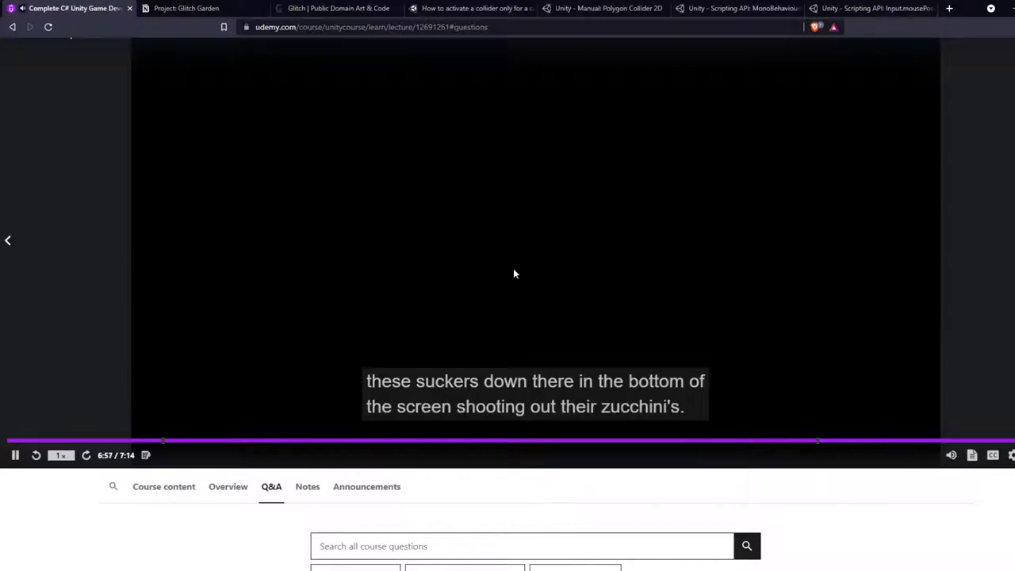
pyautogui.scroll(1, 513, 274)
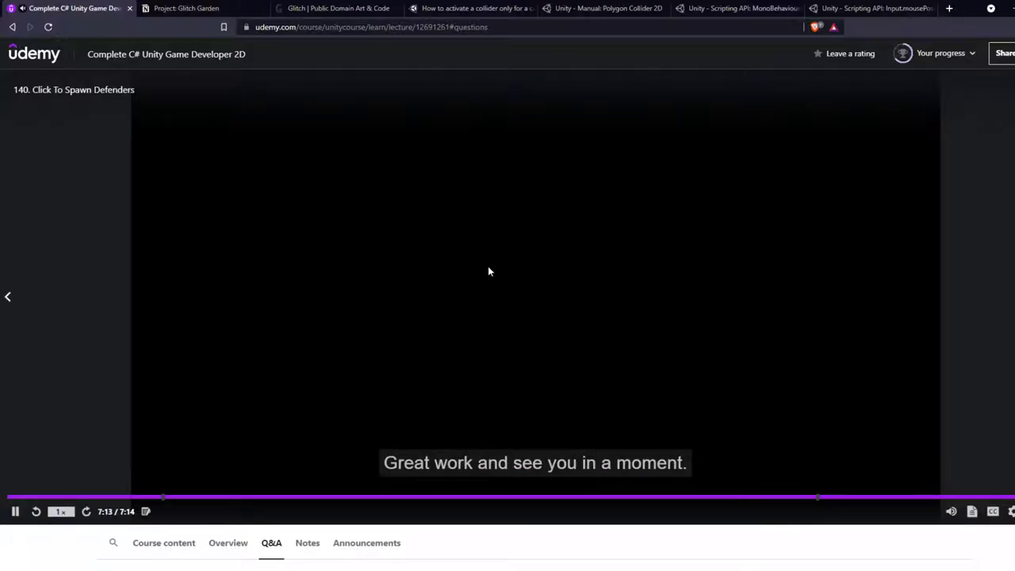
# Pause the video near its end and open the '[Solved][Question] as GameObject' Q&A thread
pyautogui.click(488, 266)
pyautogui.scroll(-5, 488, 265)
pyautogui.click(388, 254)
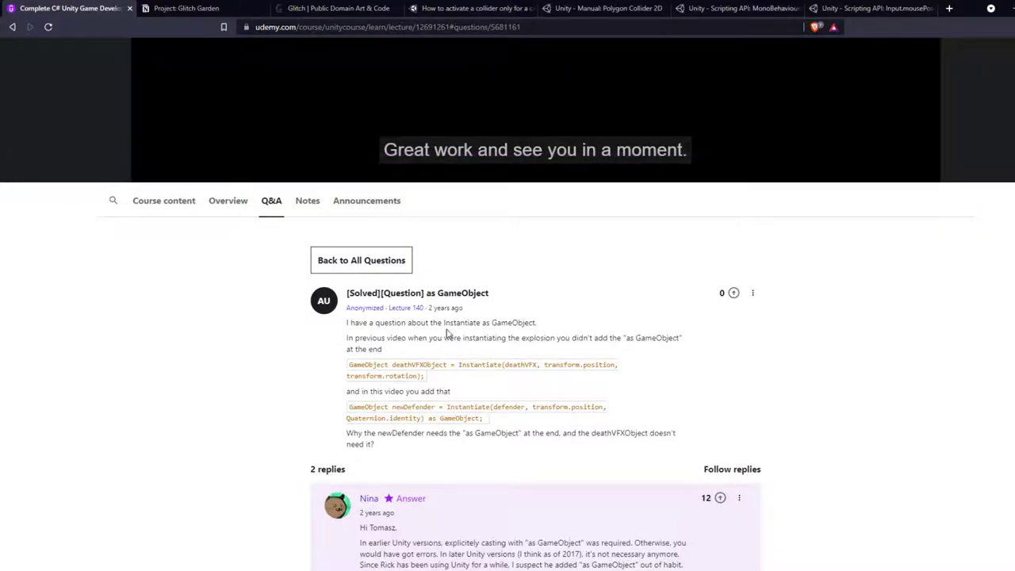
pyautogui.scroll(-2, 413, 270)
# Highlight the question's lines about this video's code and why newDefender needs the cast
pyautogui.moveTo(395, 211); pyautogui.dragTo(537, 211)
pyautogui.moveTo(361, 234); pyautogui.dragTo(488, 236)
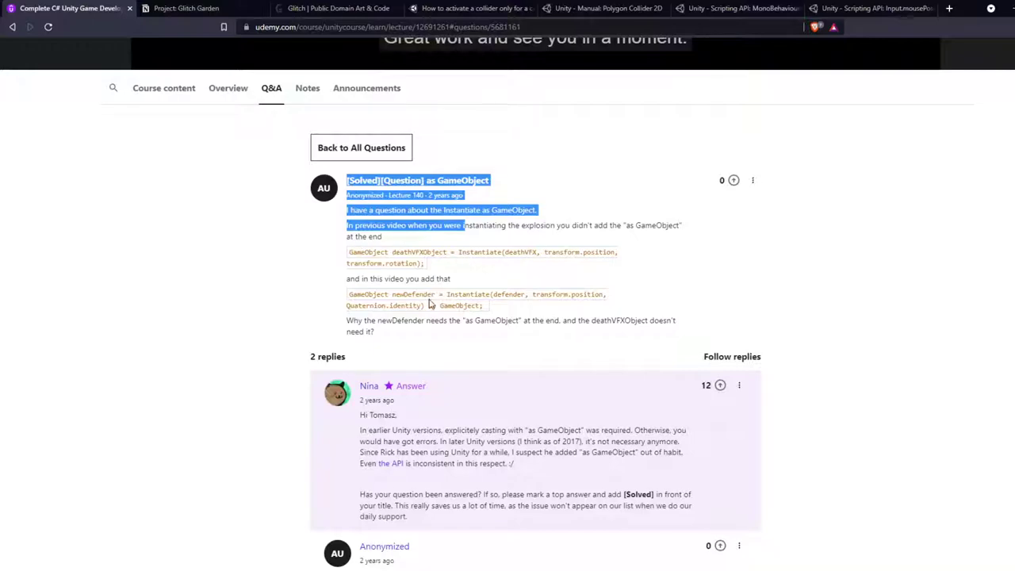
pyautogui.moveTo(385, 278); pyautogui.dragTo(355, 279)
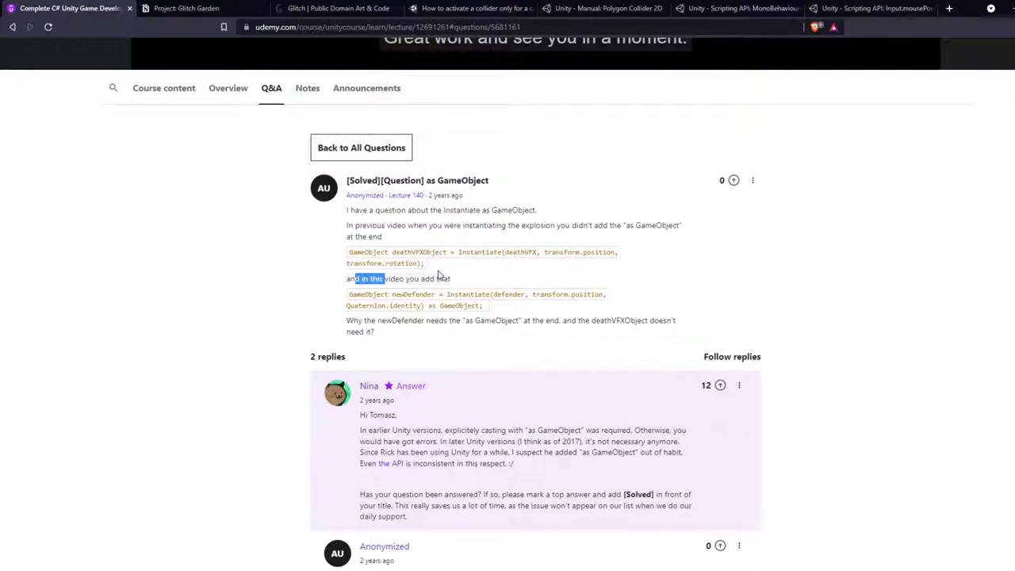
pyautogui.moveTo(373, 320); pyautogui.dragTo(471, 321)
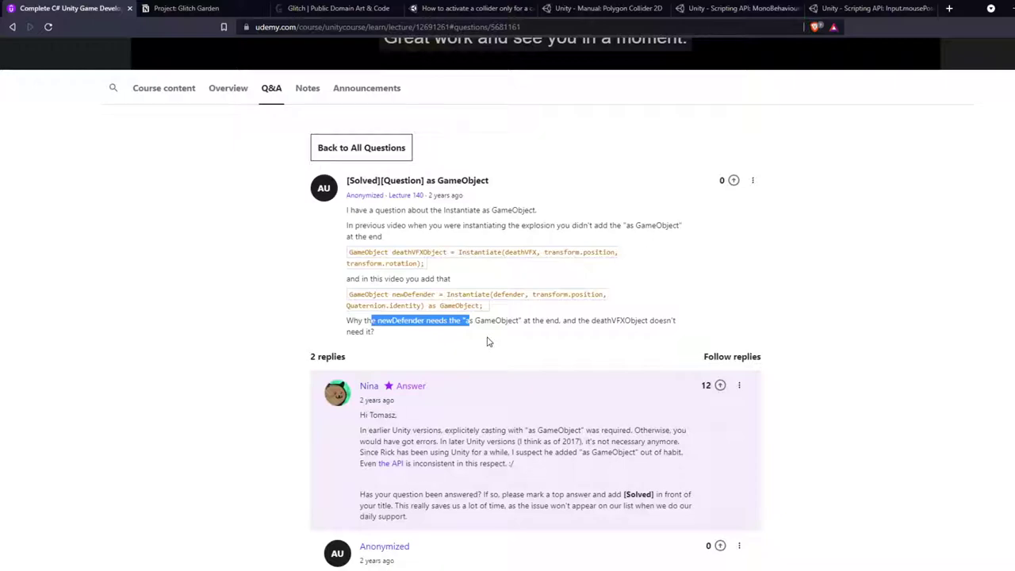
# Read the answer, highlighting notes on earlier Unity versions, habitual casting and the inconsistent API
pyautogui.scroll(-1, 486, 340)
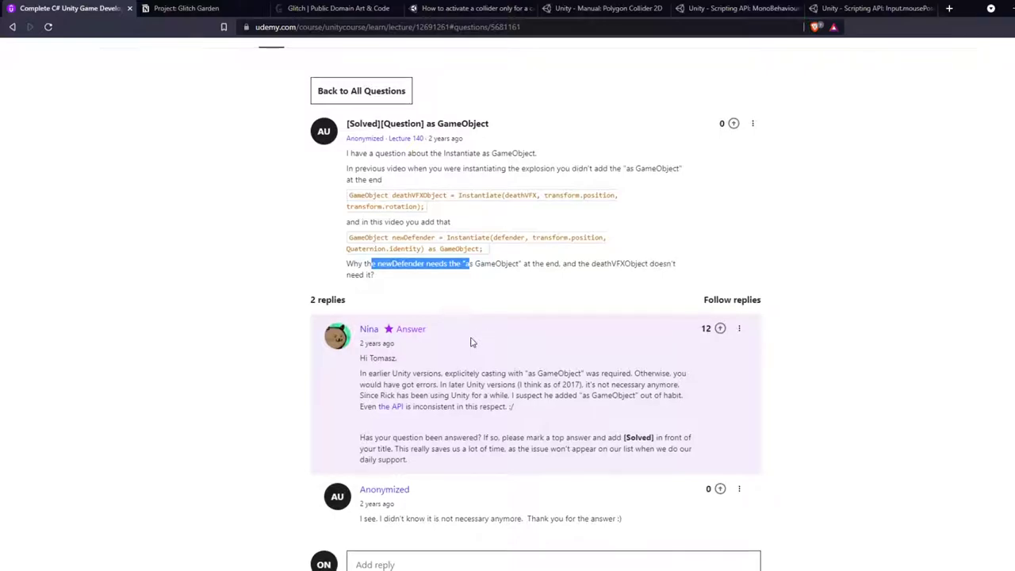
pyautogui.scroll(-1, 471, 340)
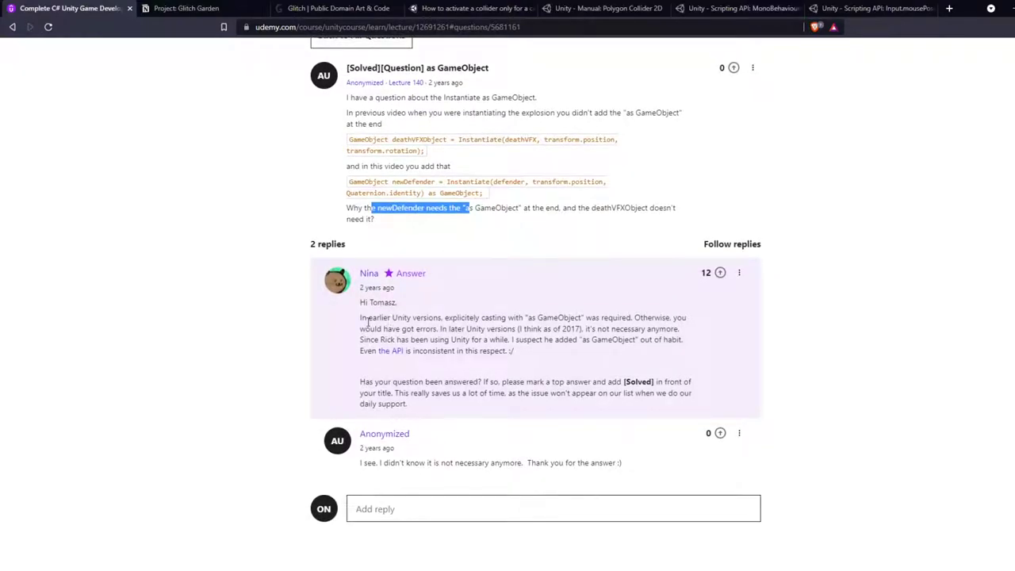
pyautogui.moveTo(523, 317)
pyautogui.mouseDown()
pyautogui.moveTo(629, 318)
pyautogui.moveTo(426, 331)
pyautogui.moveTo(536, 329)
pyautogui.mouseUp()
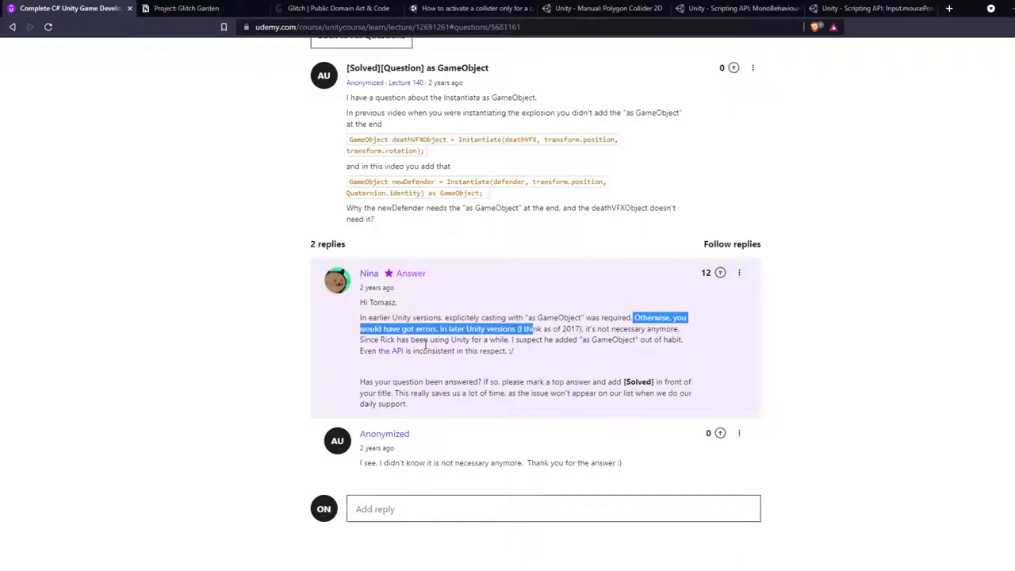
pyautogui.moveTo(406, 339); pyautogui.dragTo(683, 341)
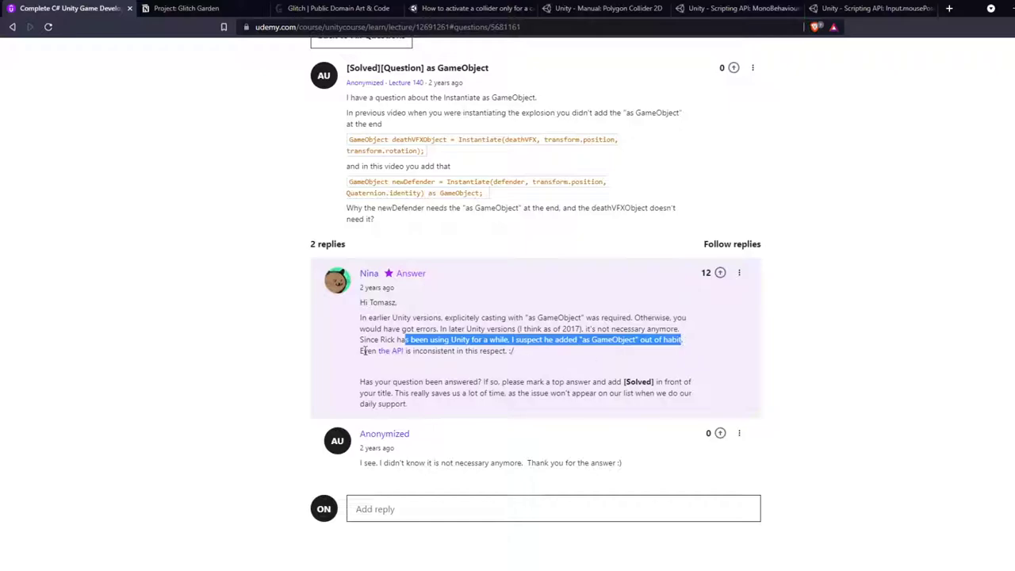
pyautogui.moveTo(362, 350); pyautogui.dragTo(523, 357)
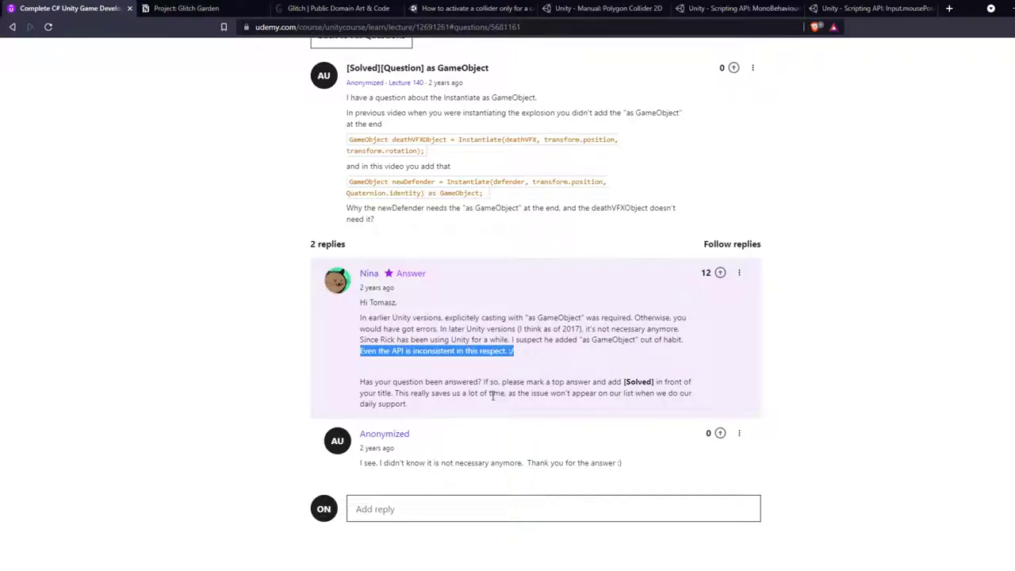
pyautogui.moveTo(454, 462); pyautogui.dragTo(591, 463)
pyautogui.scroll(2, 622, 443)
pyautogui.scroll(2, 622, 443)
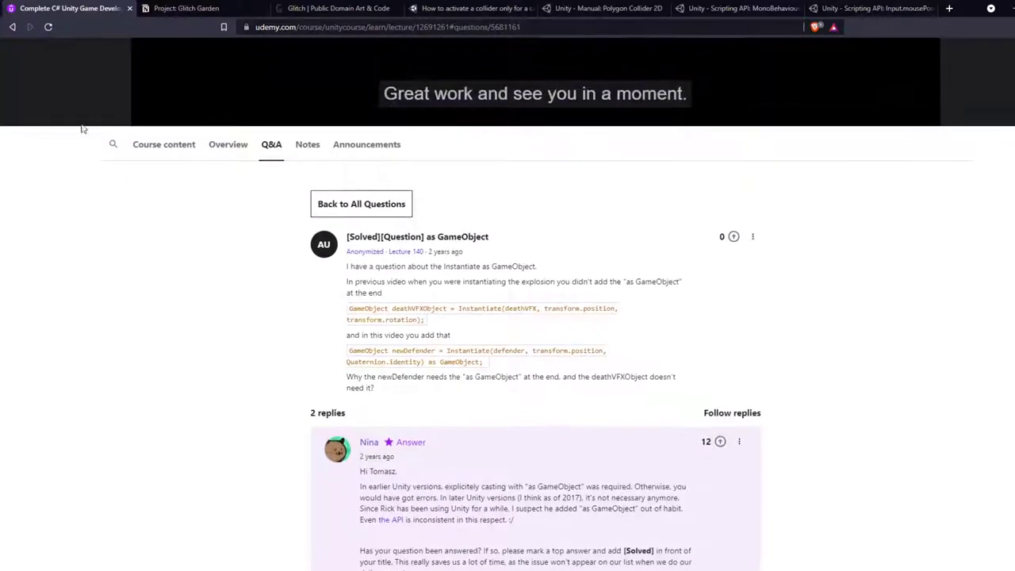
# Return to all questions and briefly open the 'OnMouseDown() is not working' question
pyautogui.click(373, 205)
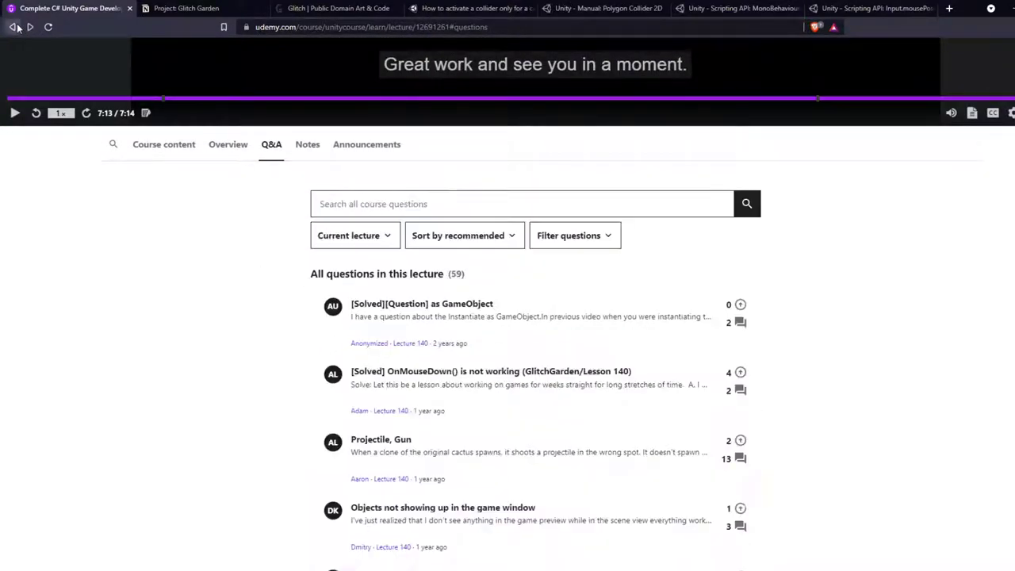
pyautogui.click(421, 373)
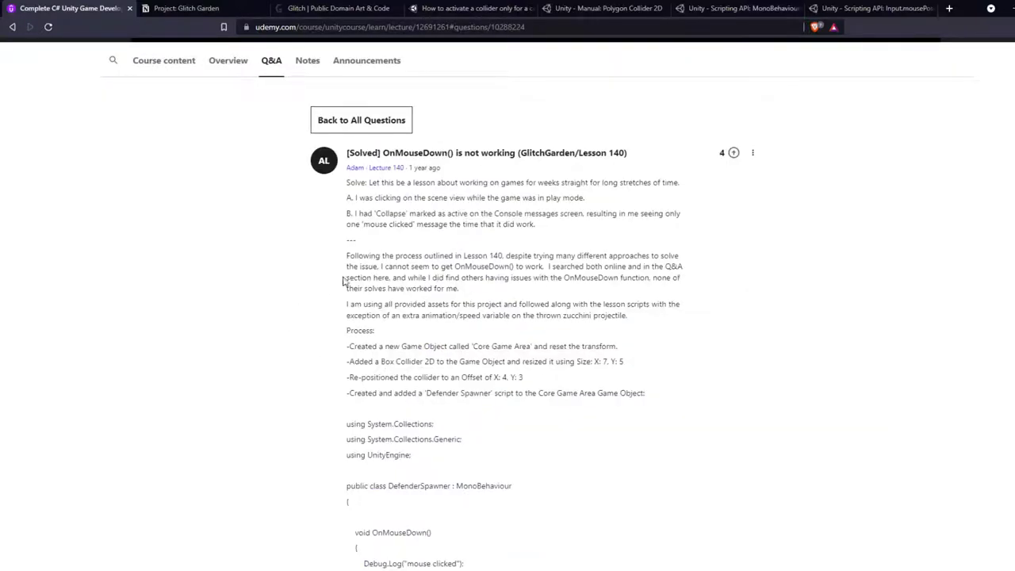
pyautogui.scroll(-10, 386, 261)
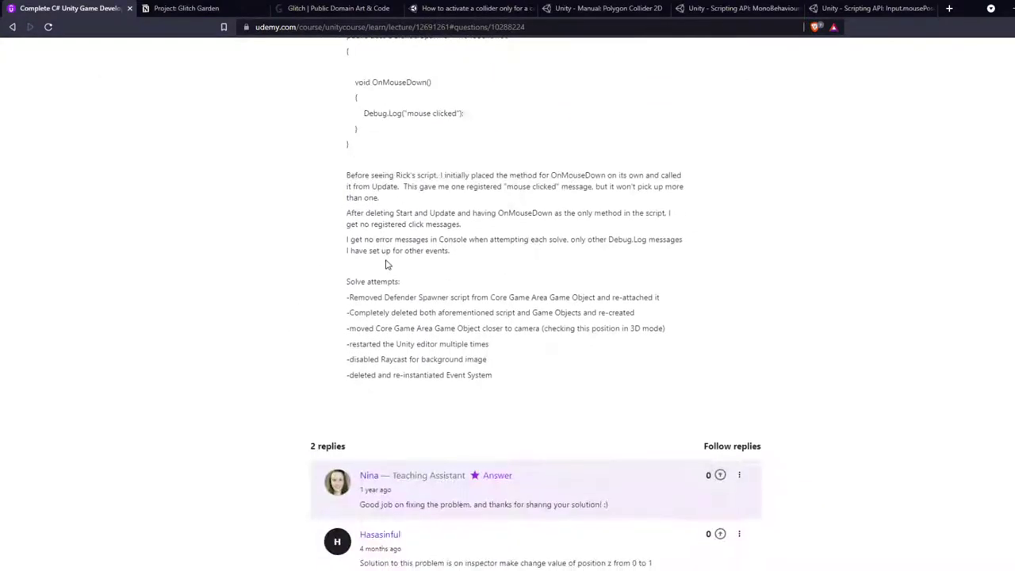
pyautogui.hotkey('alt', 'Left')
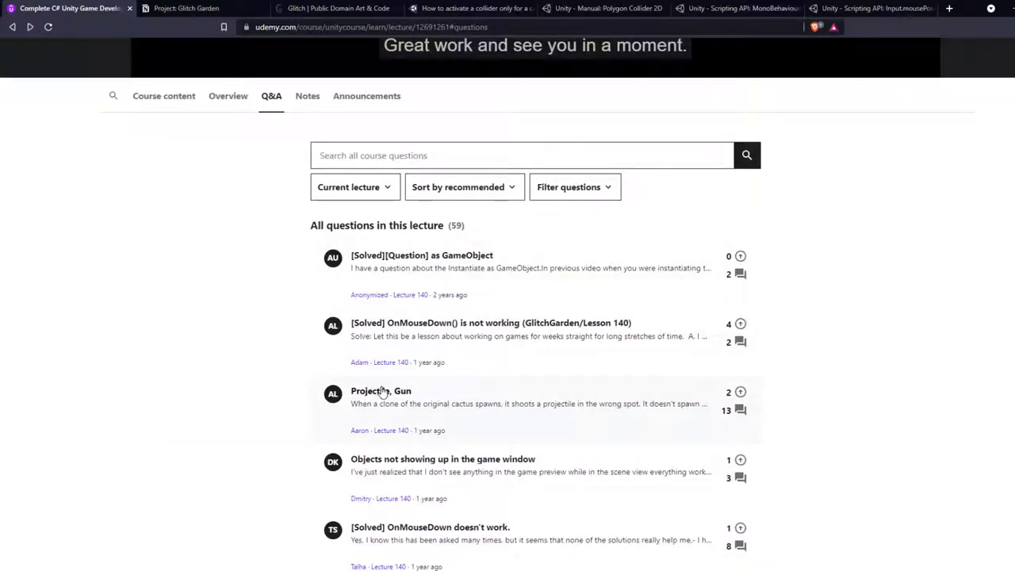
# Read the '[Solved] OnMouseDown() is not working' solution and replies, then go back to the list
pyautogui.click(431, 323)
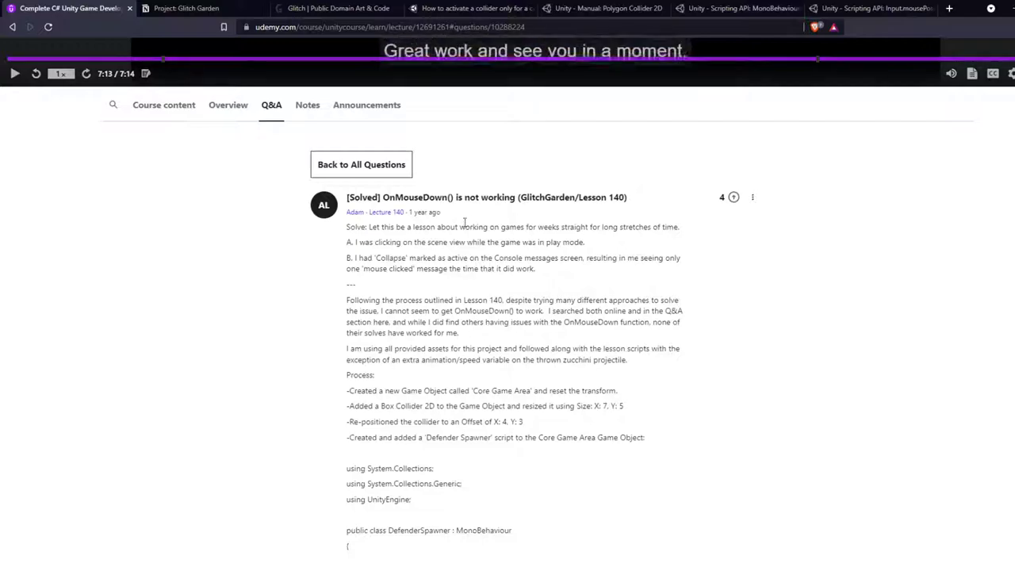
pyautogui.moveTo(385, 227); pyautogui.dragTo(629, 260)
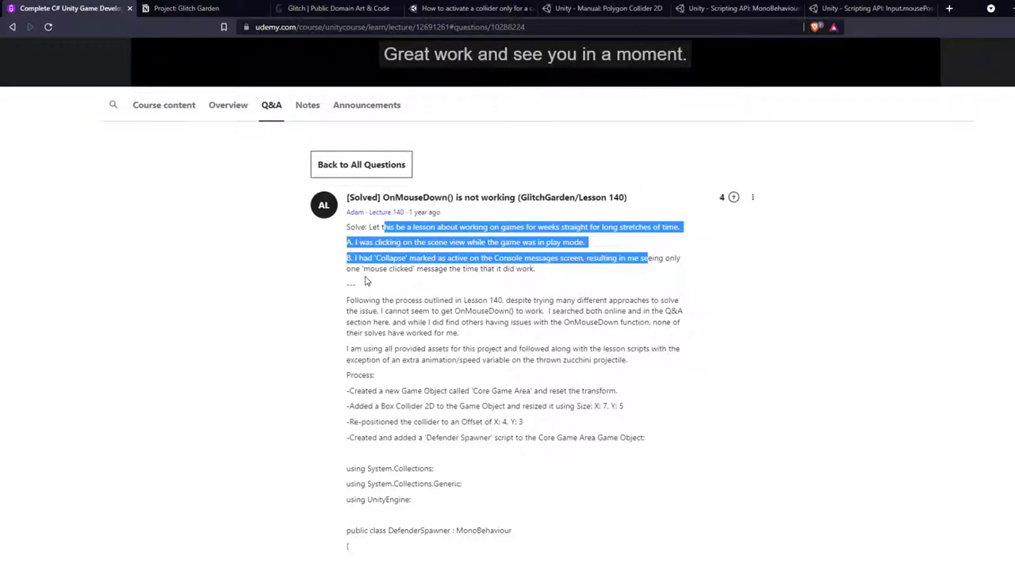
pyautogui.scroll(-2, 369, 347)
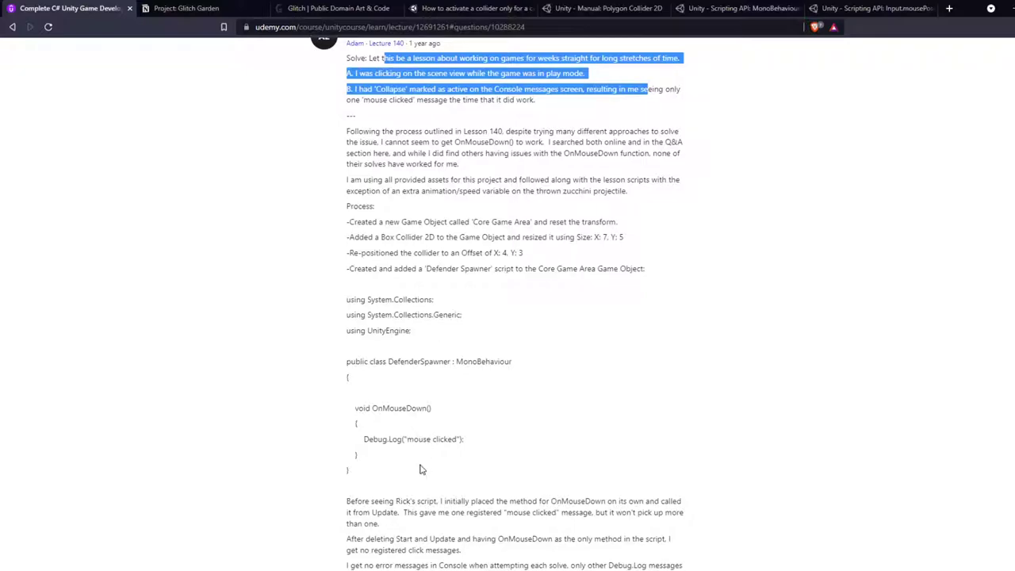
pyautogui.scroll(-2, 421, 470)
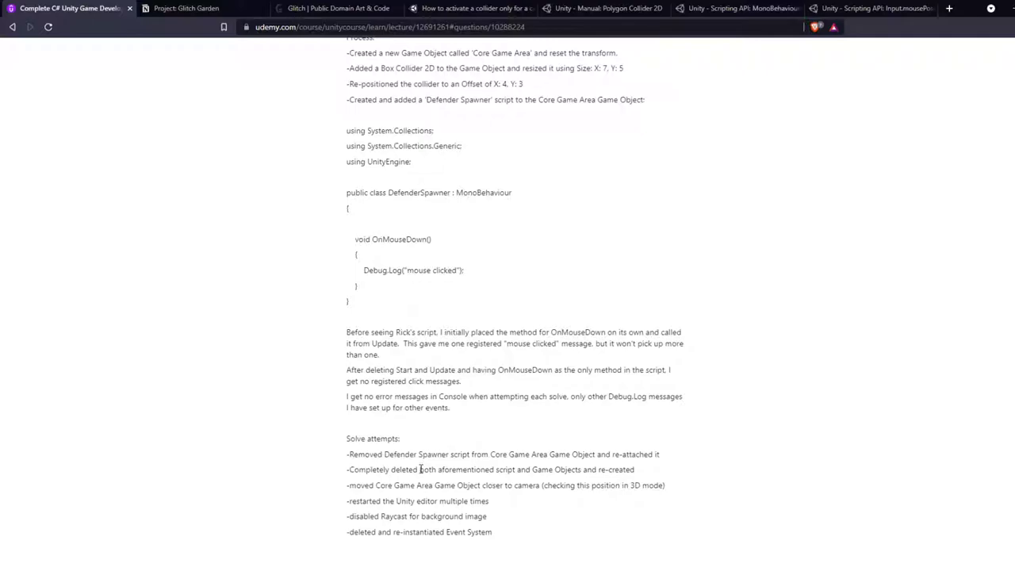
pyautogui.scroll(-4, 421, 470)
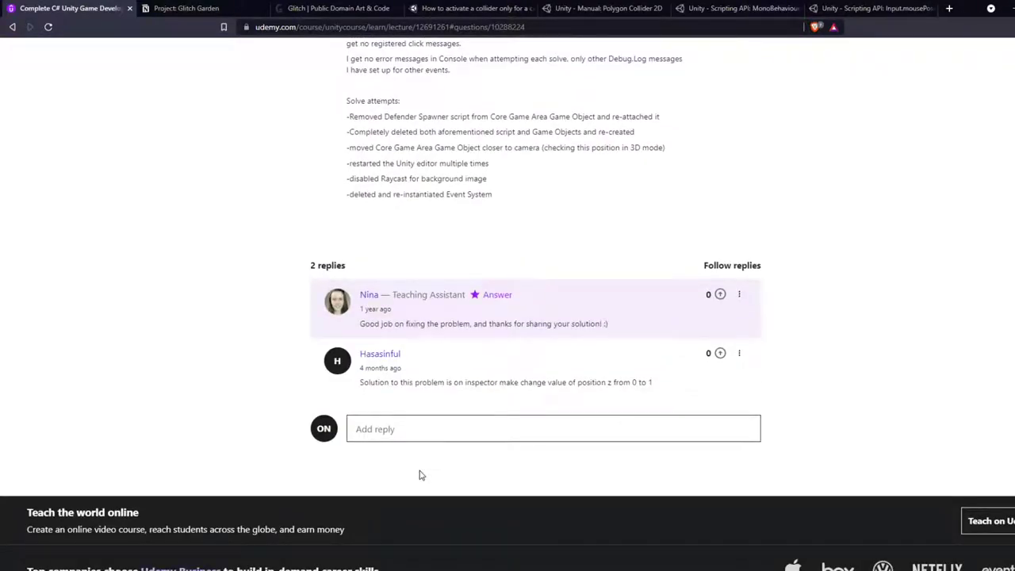
pyautogui.scroll(10, 421, 476)
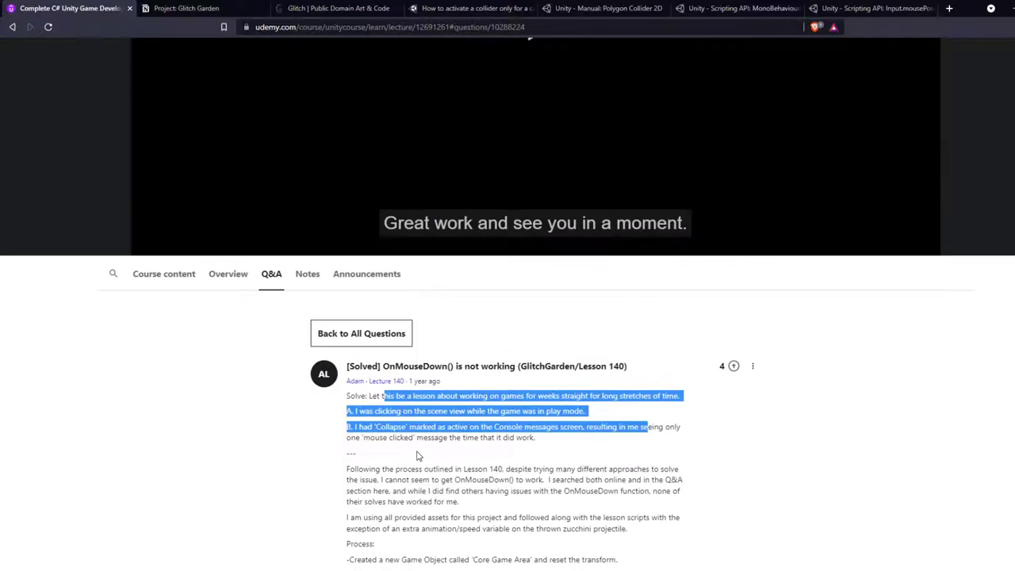
pyautogui.click(401, 407)
pyautogui.hotkey('alt', 'Left')
pyautogui.scroll(-4, 381, 349)
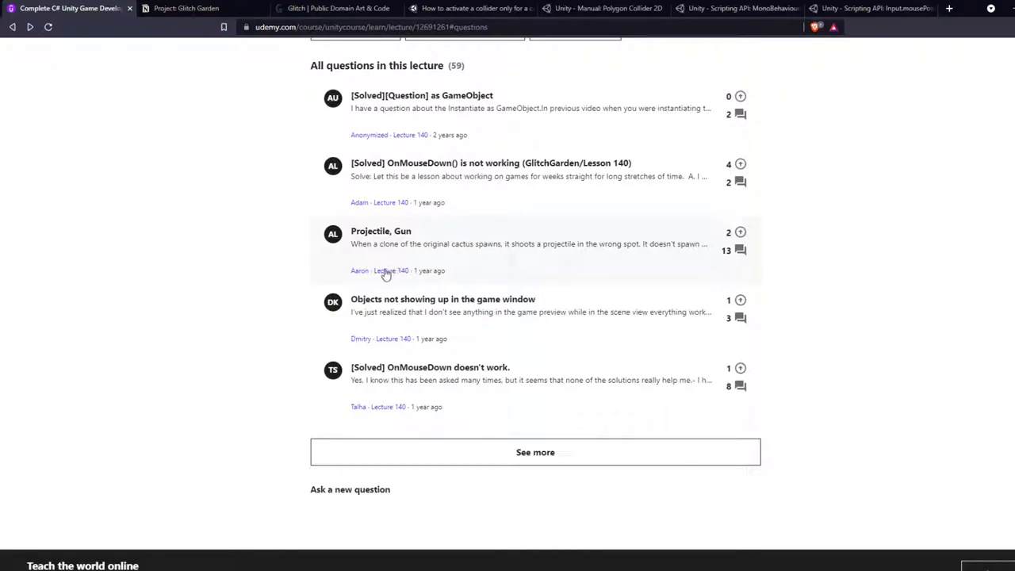
# Open the 'Projectile, Gun' question and read down through its replies
pyautogui.click(384, 231)
pyautogui.scroll(-2, 381, 234)
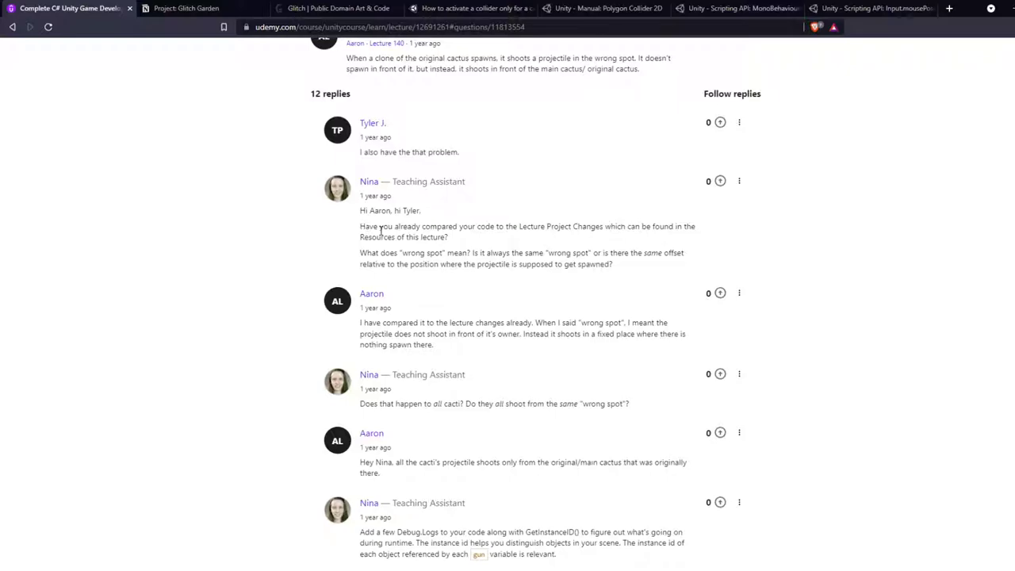
pyautogui.scroll(-2, 381, 231)
pyautogui.scroll(-5, 381, 231)
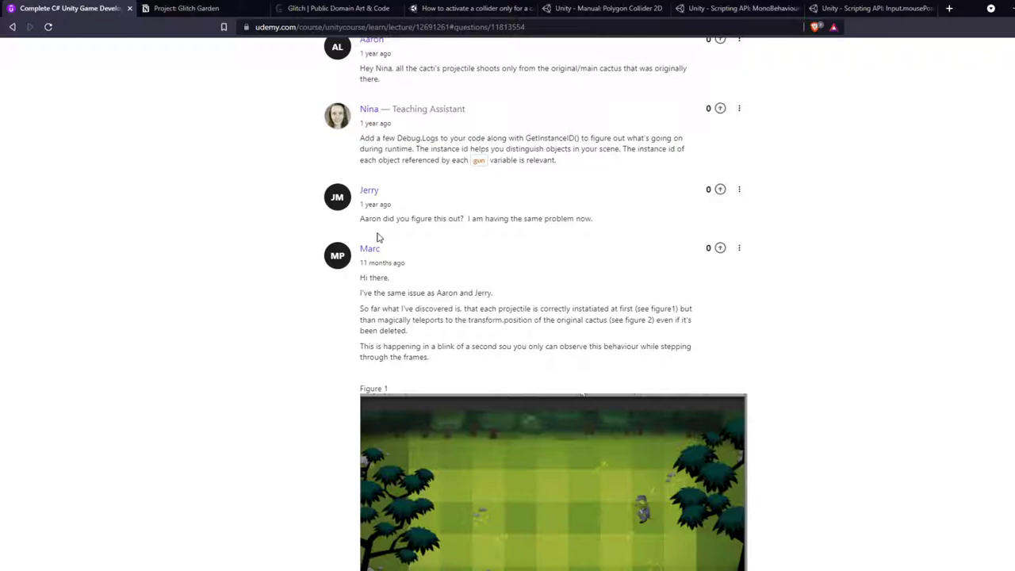
pyautogui.scroll(-3, 378, 237)
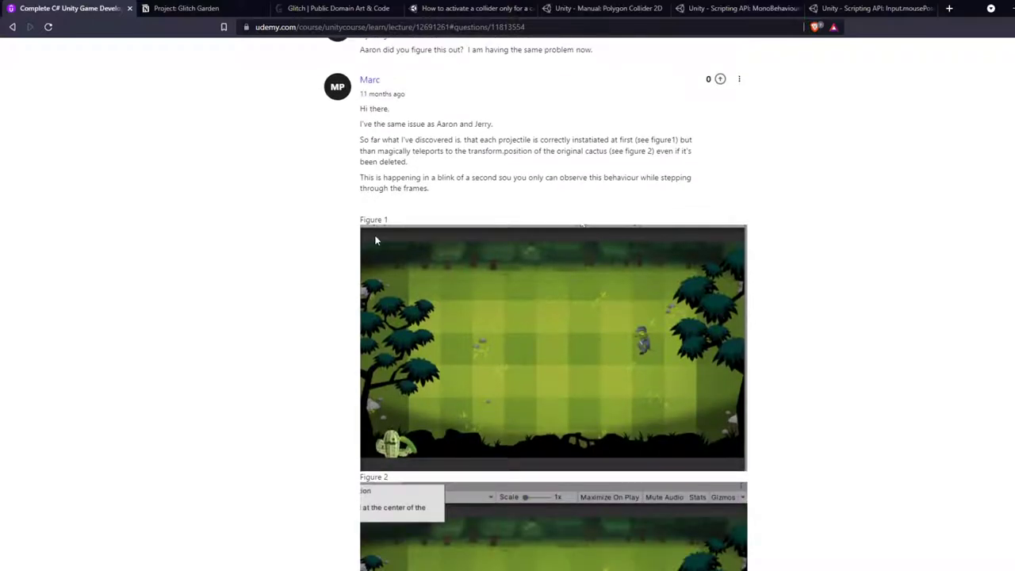
pyautogui.scroll(-8, 376, 240)
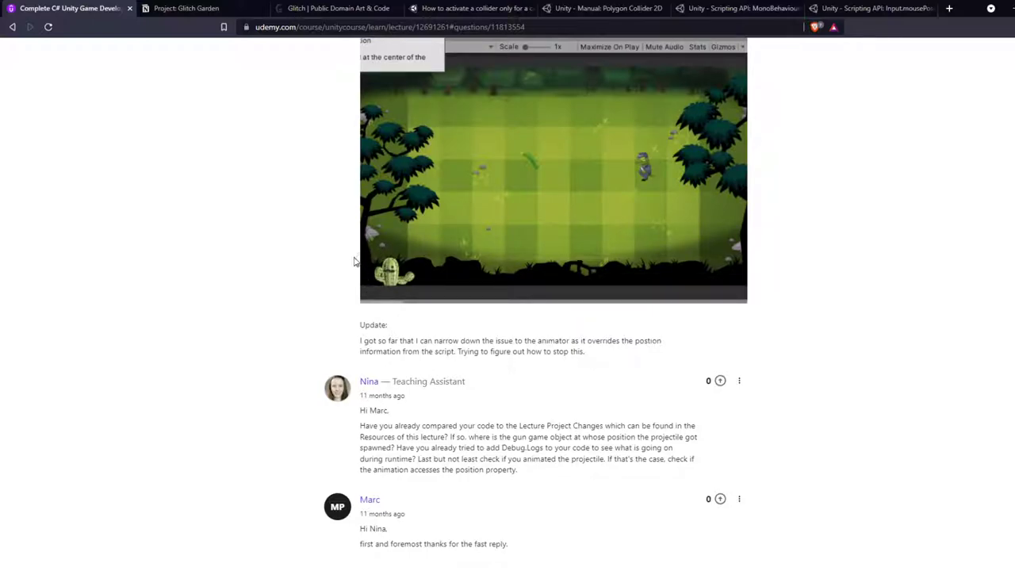
pyautogui.scroll(-5, 337, 278)
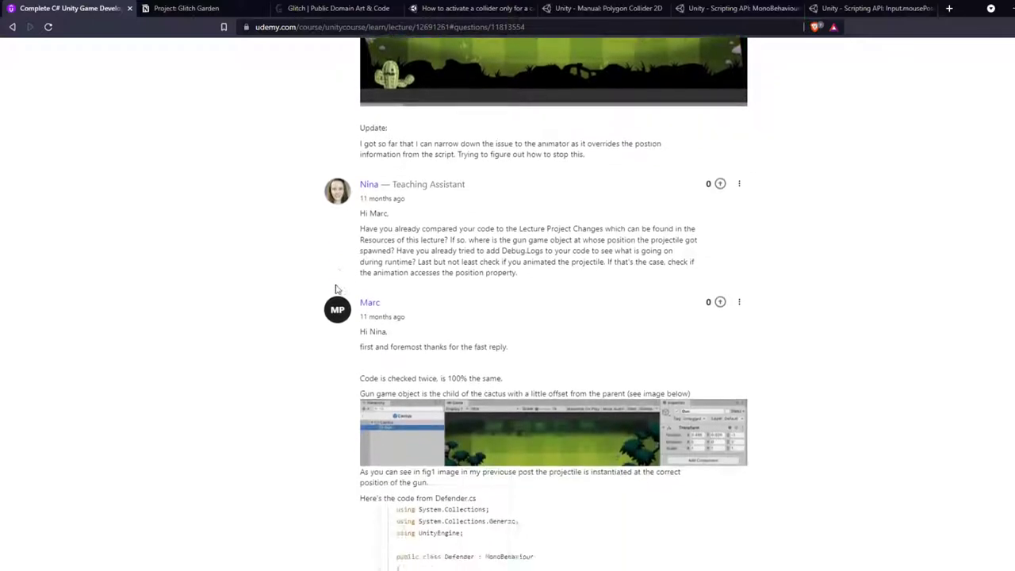
pyautogui.scroll(-9, 334, 291)
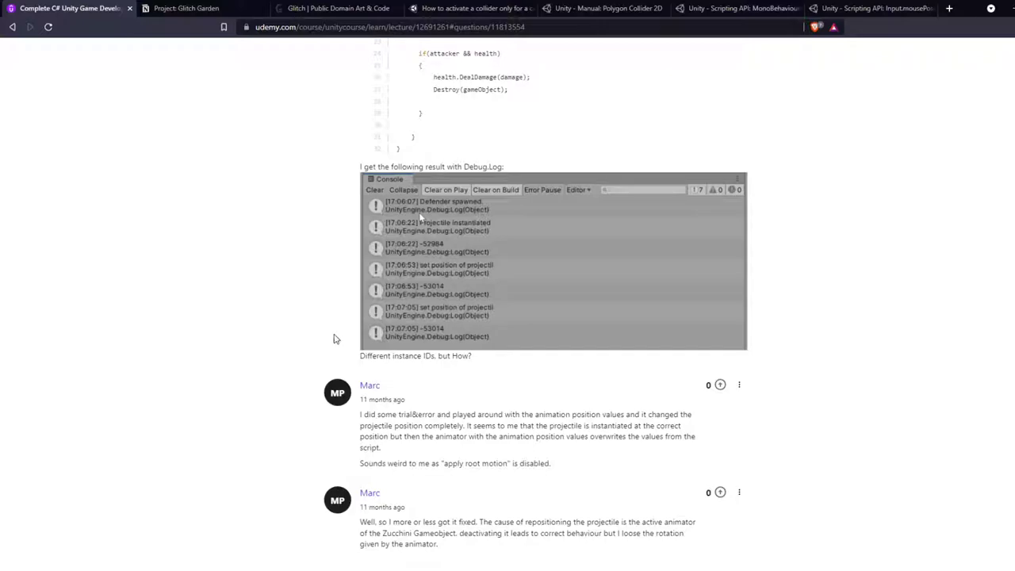
pyautogui.scroll(-1, 340, 367)
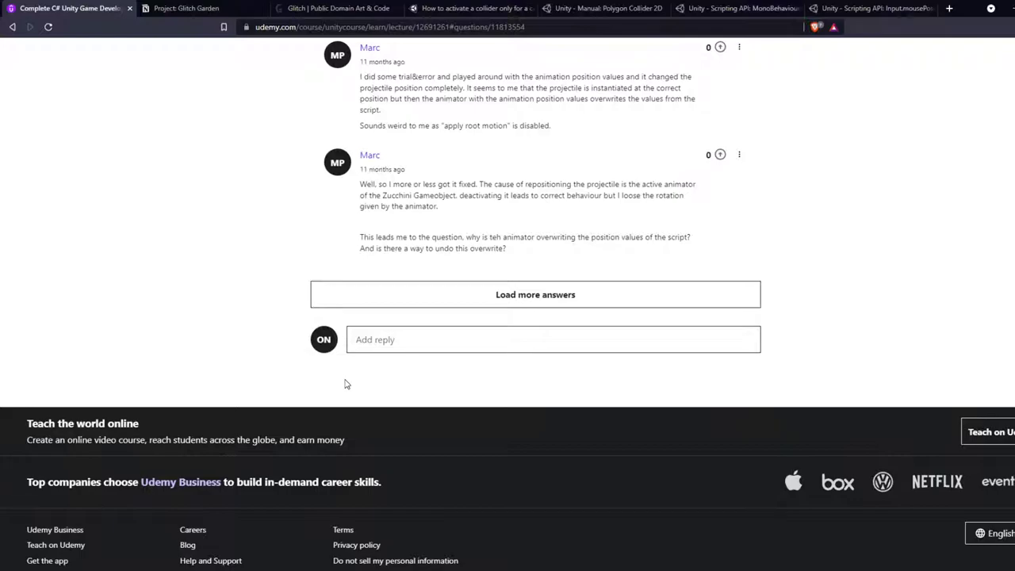
# Load the remaining answers to reveal the teaching assistant's final reply, then scroll back up
pyautogui.click(492, 293)
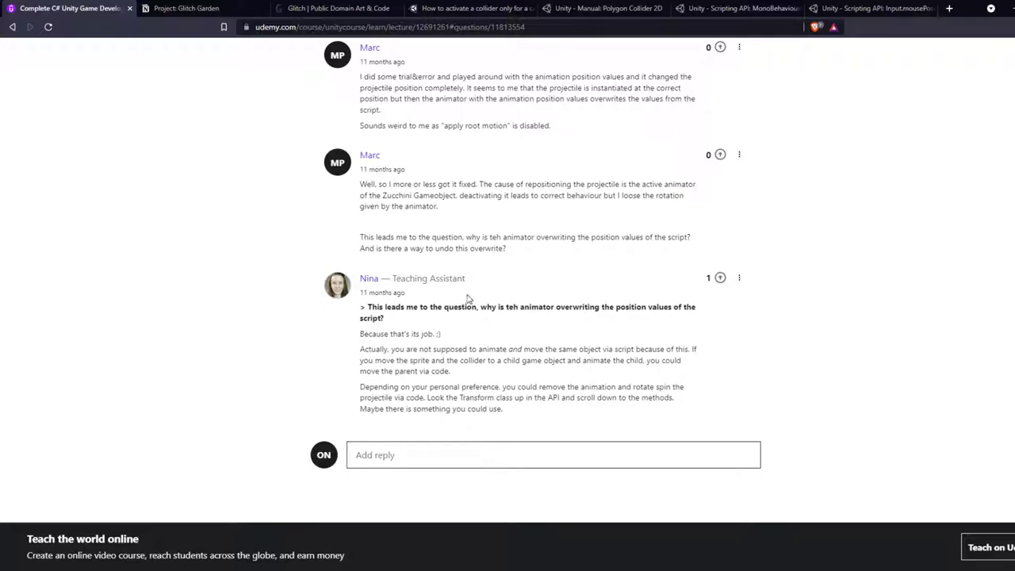
pyautogui.scroll(20, 466, 299)
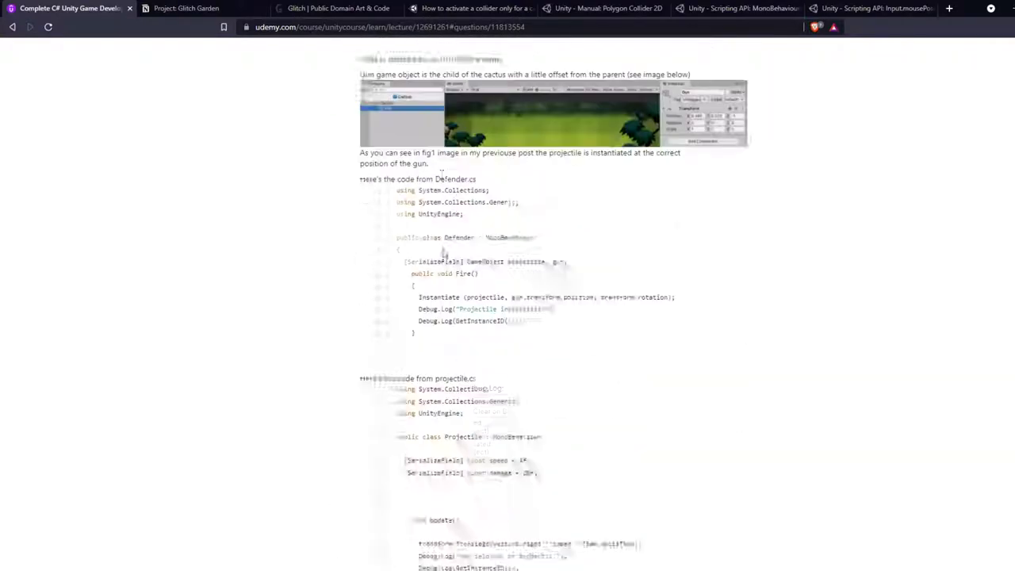
pyautogui.scroll(20, 429, 234)
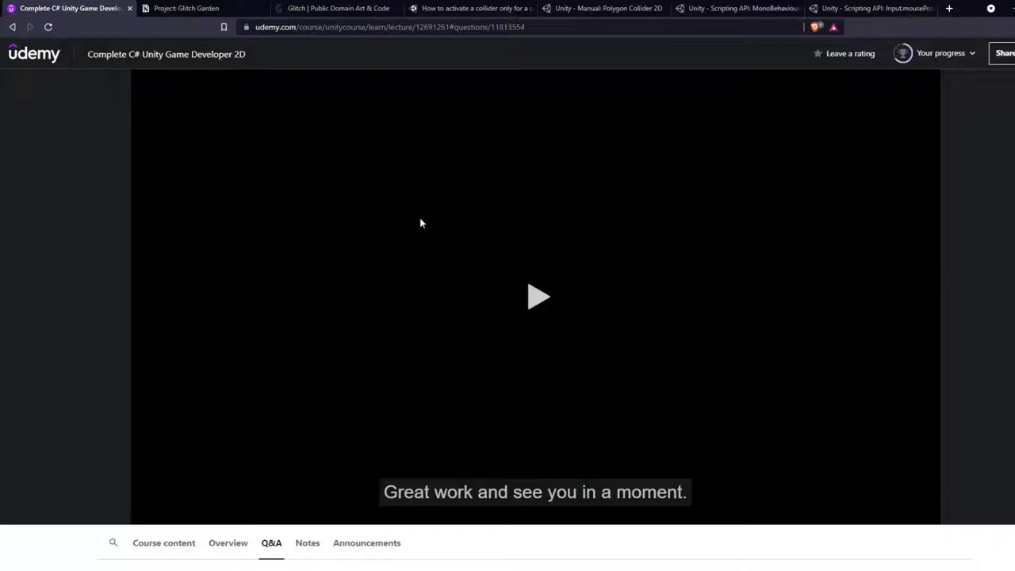
# Return to the question list and let the video advance into lecture 141, then pause
pyautogui.click(10, 29)
pyautogui.scroll(-1, 444, 365)
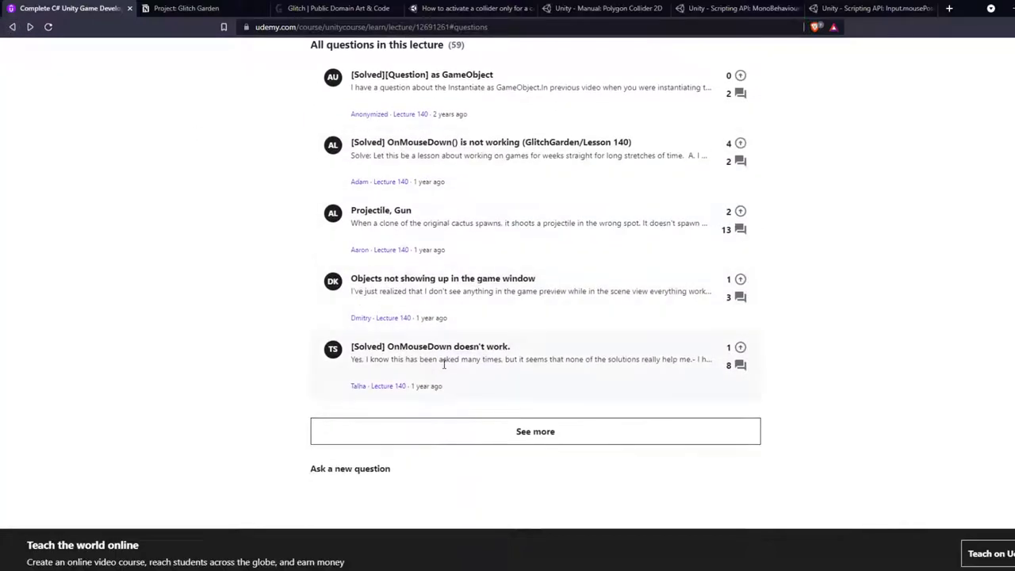
pyautogui.scroll(6, 444, 365)
pyautogui.click(725, 340)
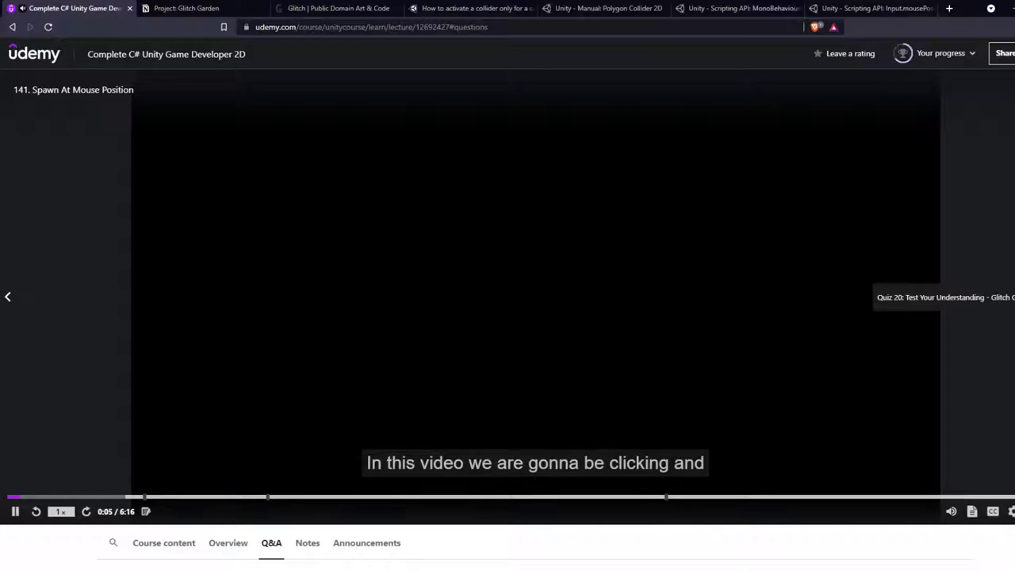
pyautogui.click(582, 336)
# Browse the Course content lecture list, then resume the Spawn At Mouse Position video
pyautogui.scroll(-5, 582, 335)
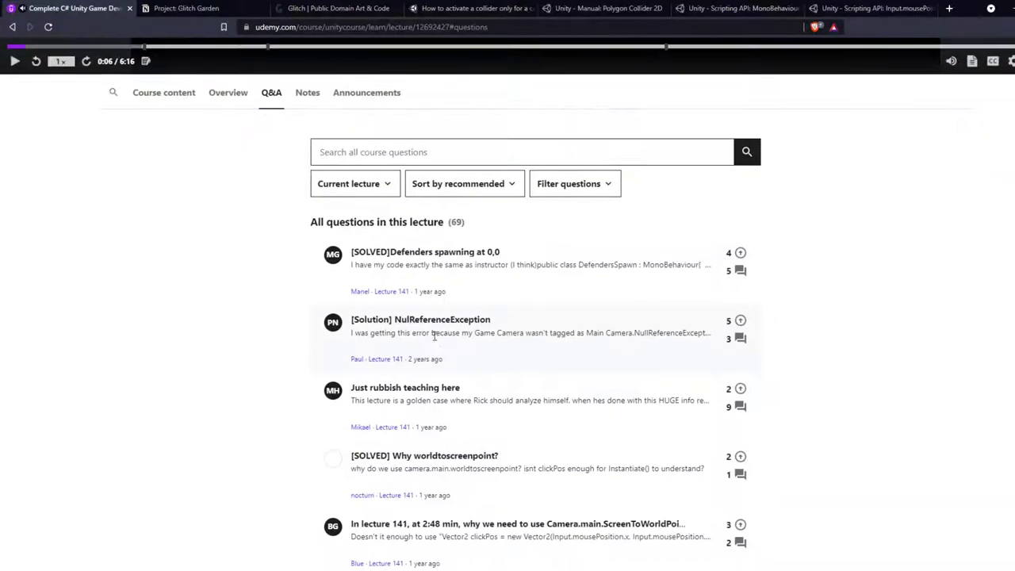
pyautogui.click(352, 191)
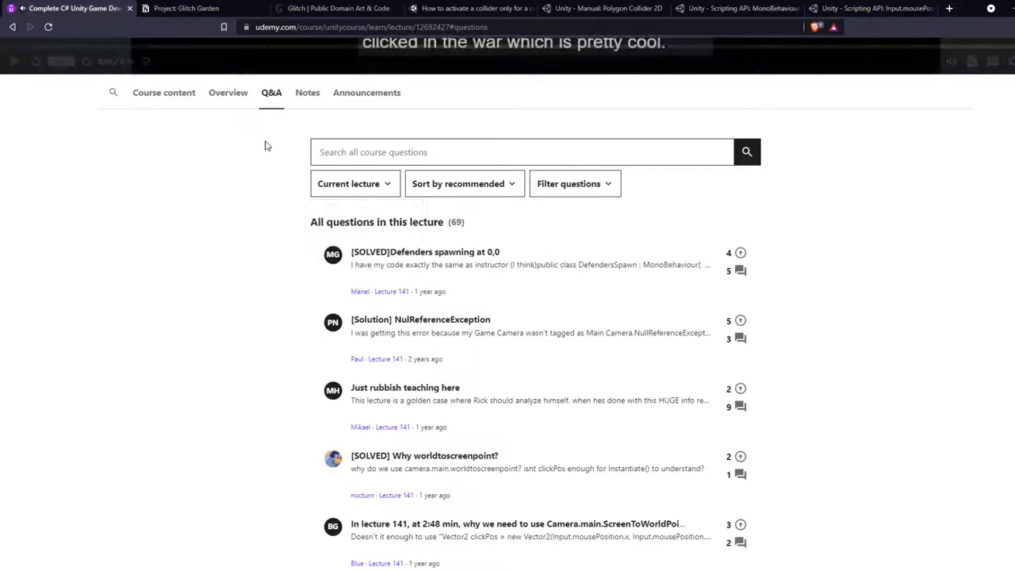
pyautogui.click(164, 94)
pyautogui.scroll(-20, 452, 242)
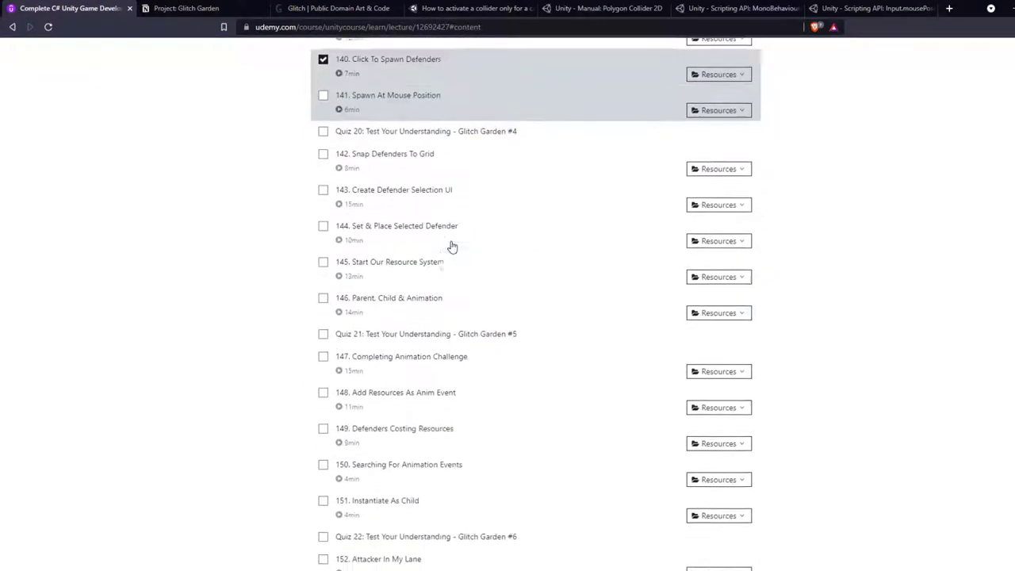
pyautogui.scroll(-5, 450, 252)
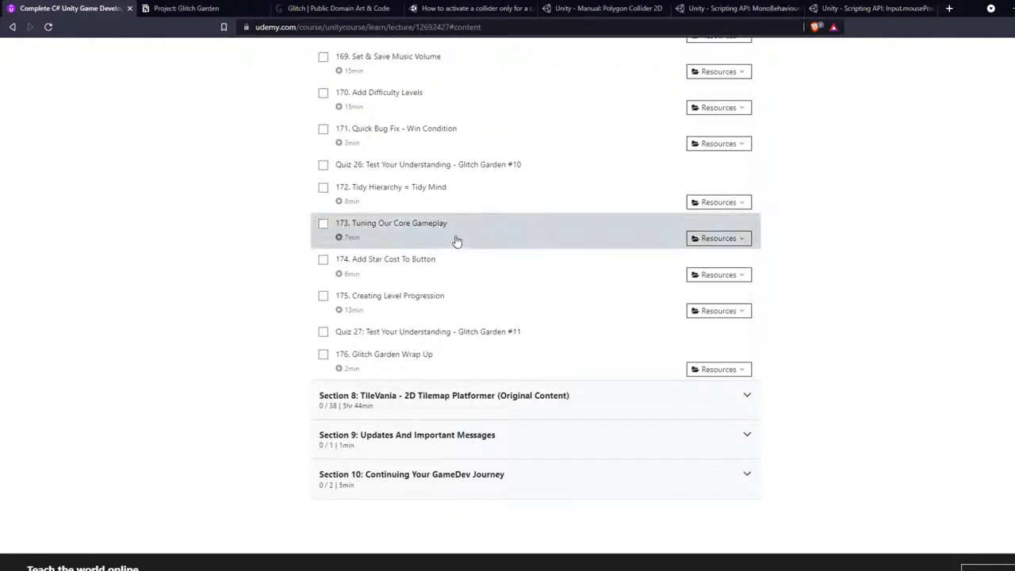
pyautogui.scroll(12, 457, 226)
pyautogui.scroll(20, 458, 226)
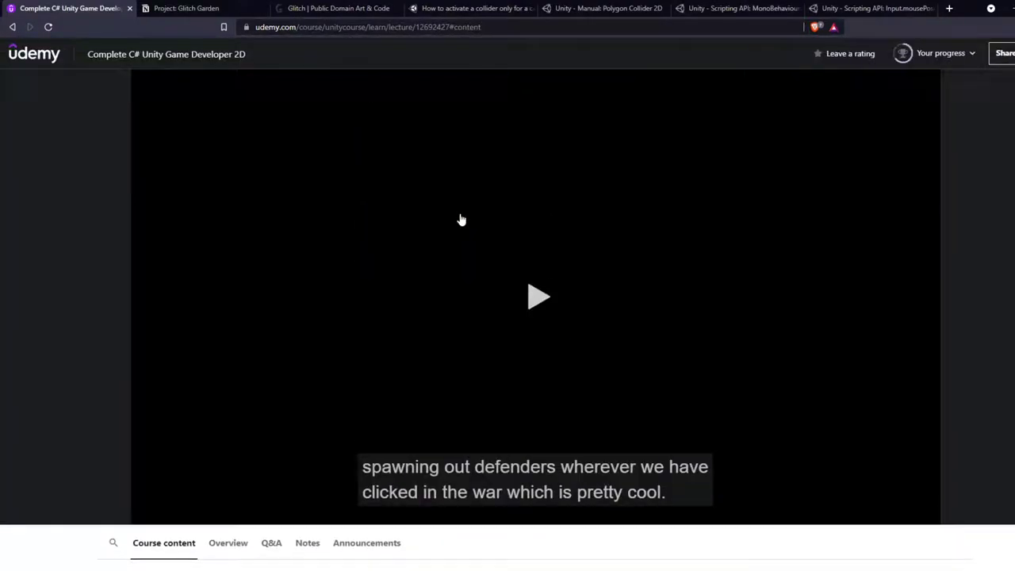
pyautogui.click(461, 220)
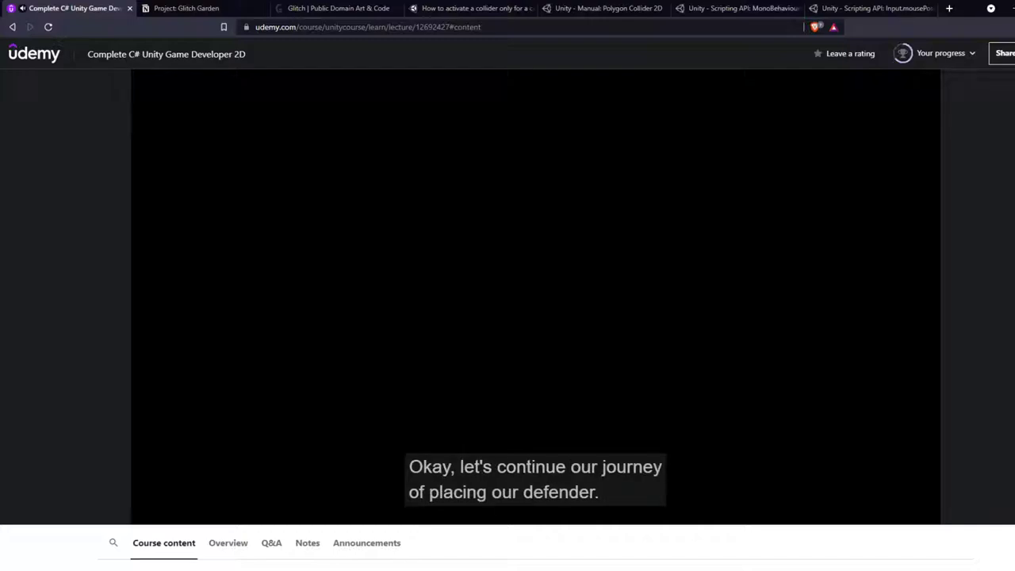
# Pause and resume Spawn At Mouse Position, letting it play to about 1:26 on Input.mousePosition
pyautogui.click(754, 267)
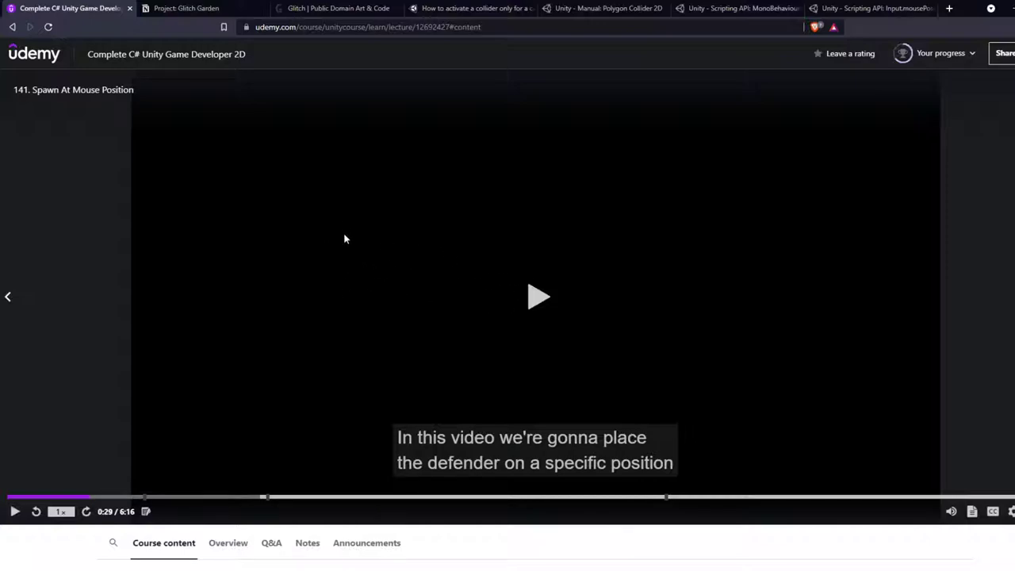
pyautogui.click(525, 317)
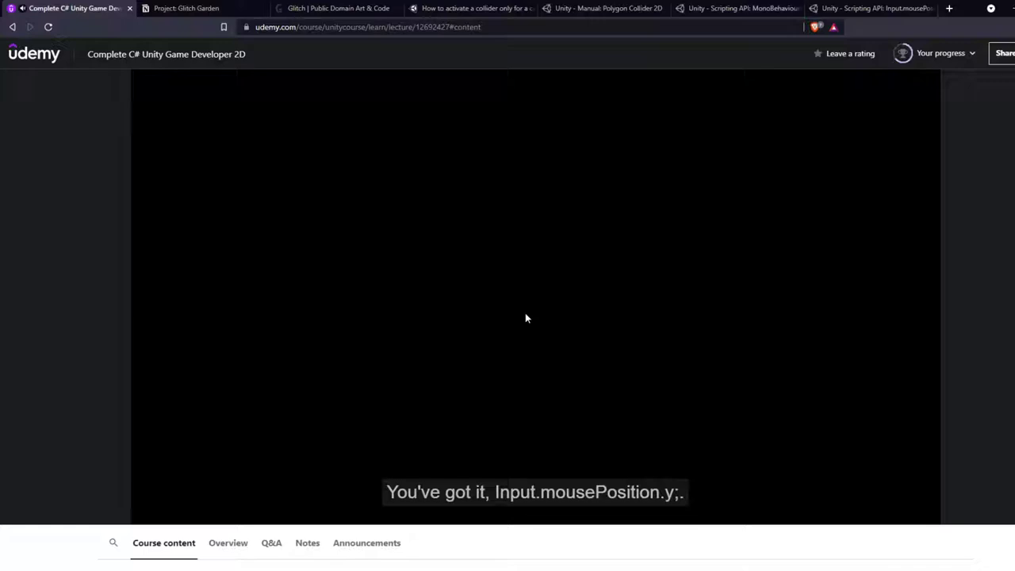
pyautogui.moveTo(561, 342)
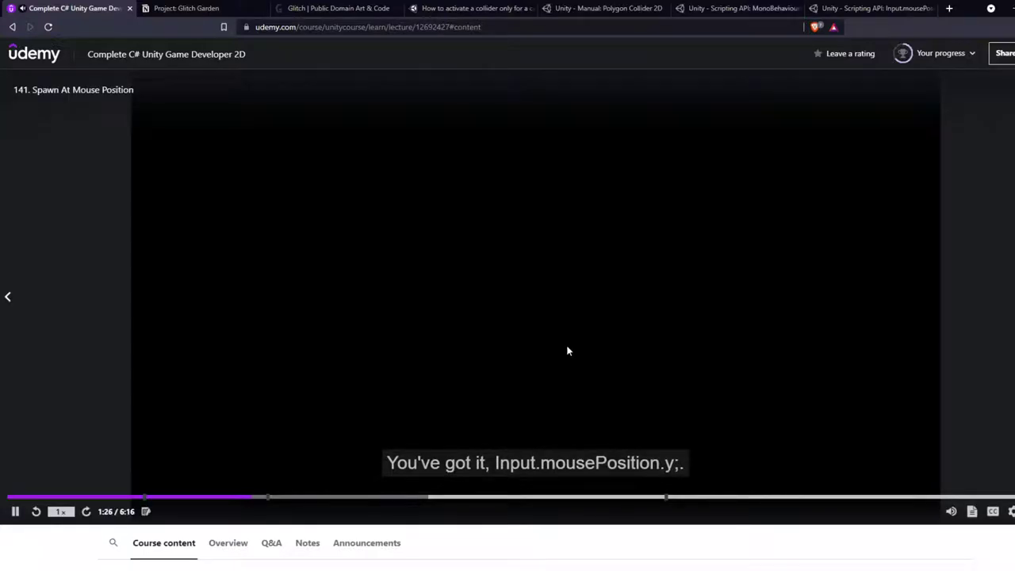
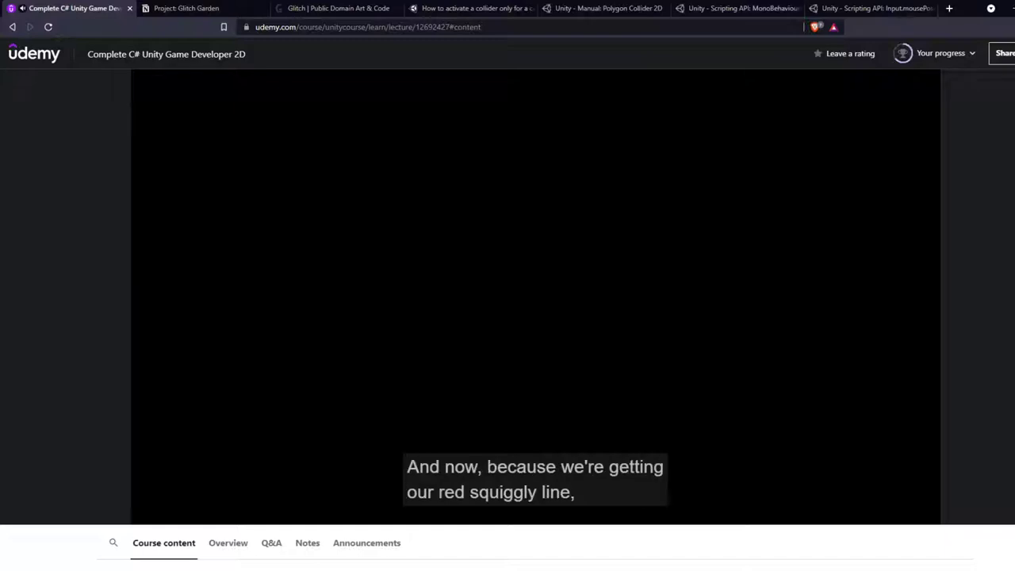
# Pause the lecture and Google 'screen to world point unity' from the Input.mousePosition tab
pyautogui.press('space')
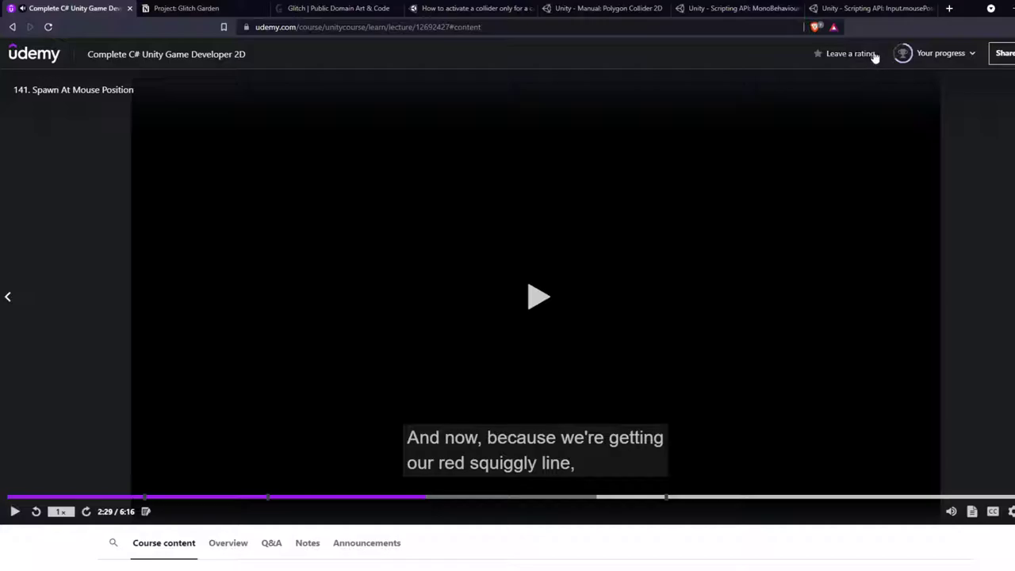
pyautogui.click(873, 7)
pyautogui.click(486, 28)
pyautogui.write('sc')
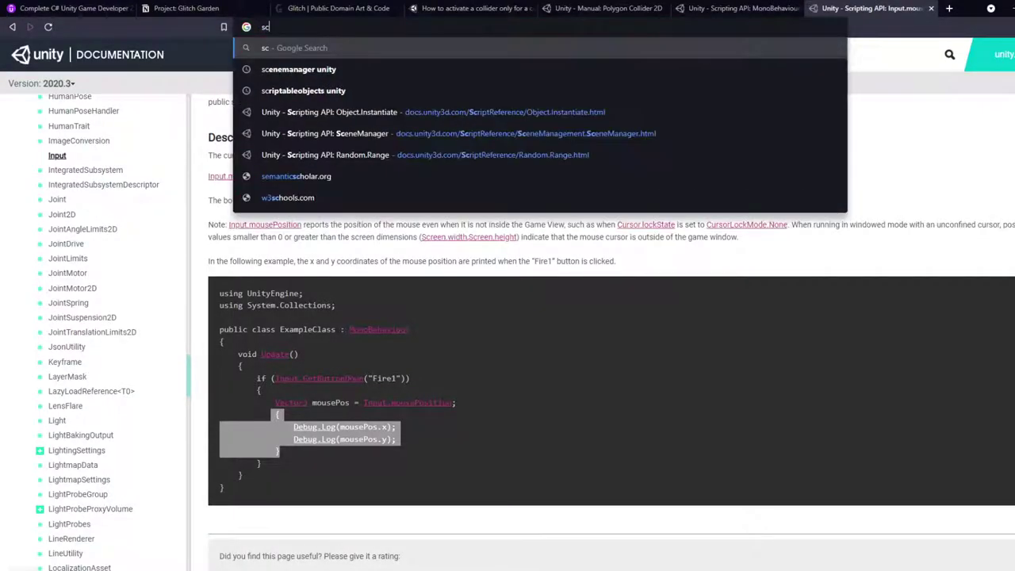
pyautogui.write('reen to world poi')
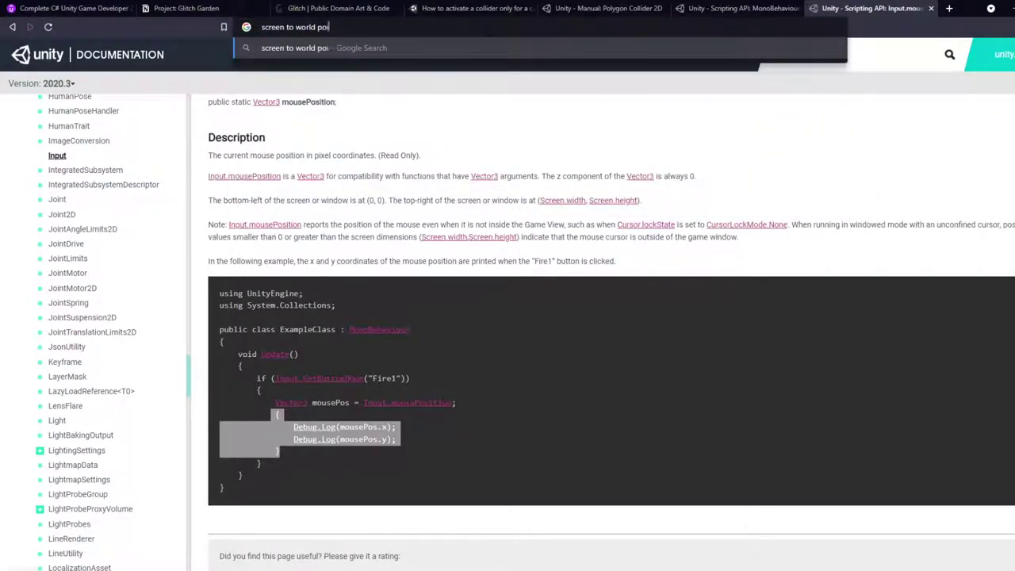
pyautogui.write('nt unity')
pyautogui.press('Return')
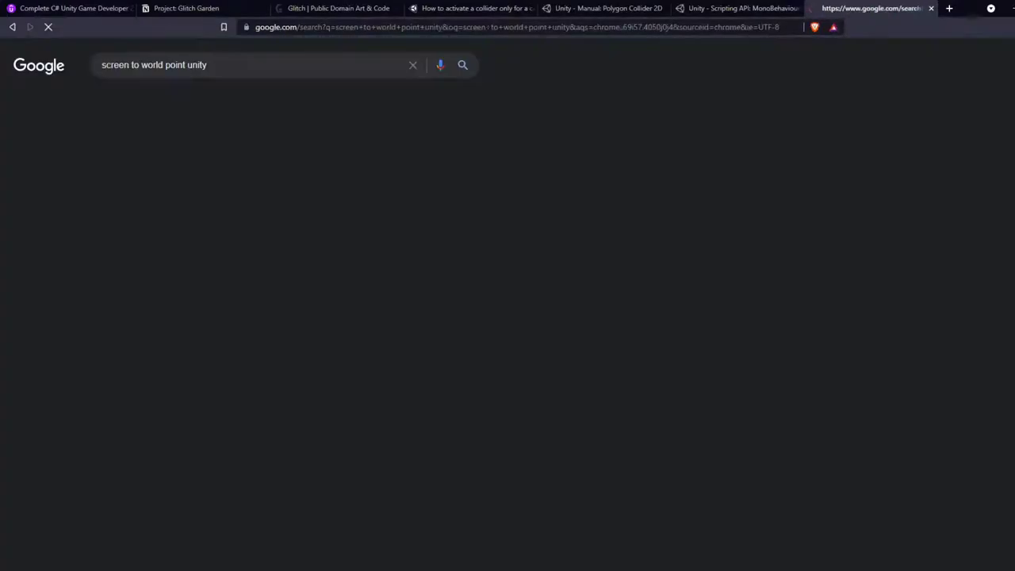
# Open the Camera.ScreenToWorldPoint scripting reference and scroll down to its description
pyautogui.click(135, 163)
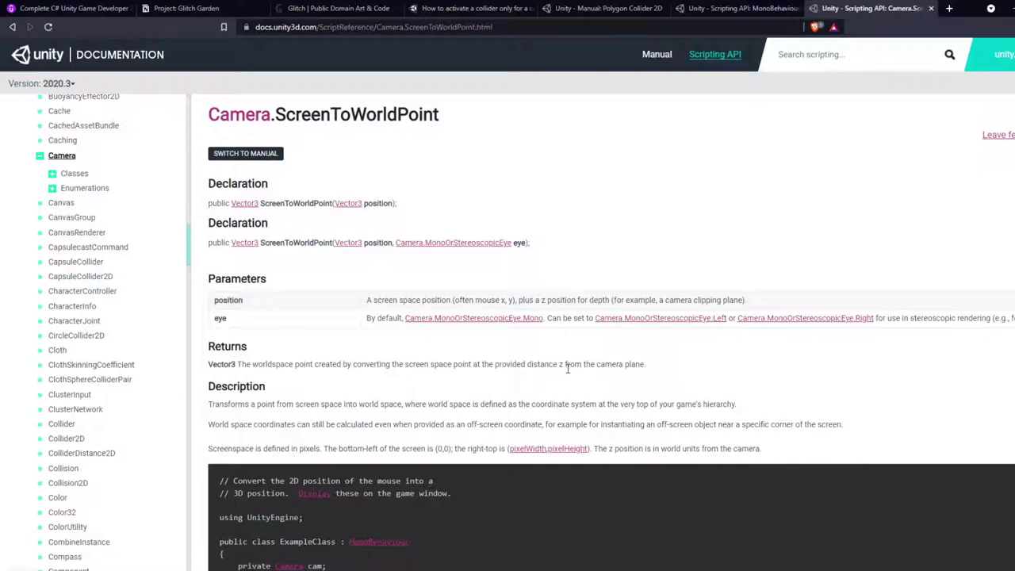
pyautogui.scroll(-2, 571, 367)
pyautogui.scroll(-1, 385, 357)
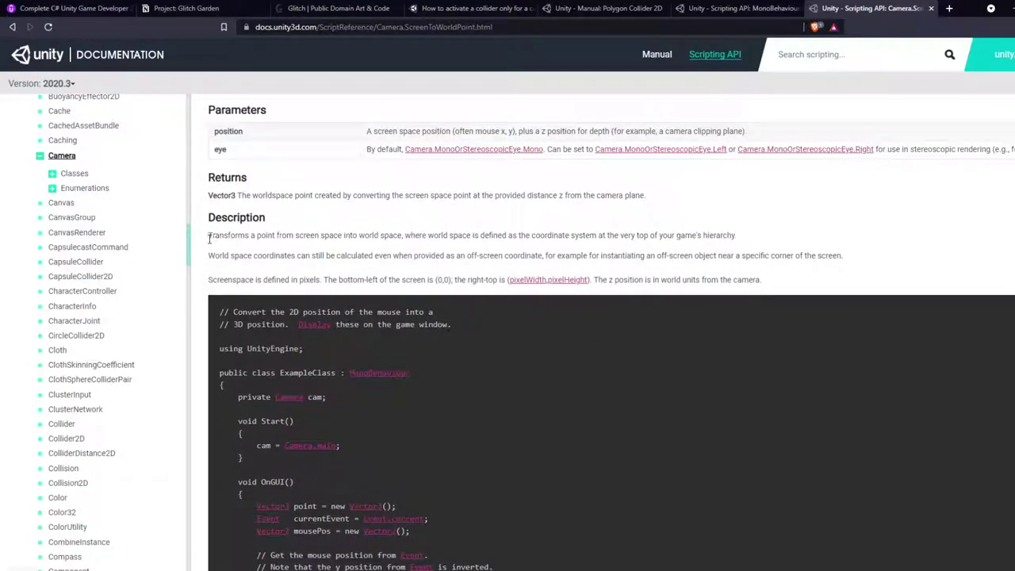
# Highlight the description's sentences on world space, off-screen coordinates and screenspace, then scroll the example
pyautogui.moveTo(210, 235); pyautogui.dragTo(416, 236)
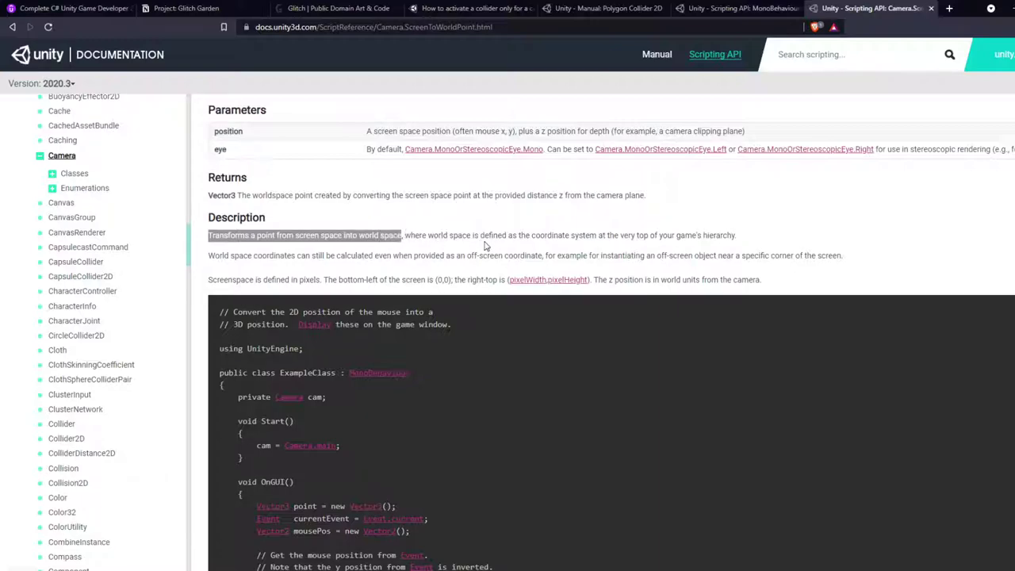
pyautogui.moveTo(491, 235); pyautogui.dragTo(735, 235)
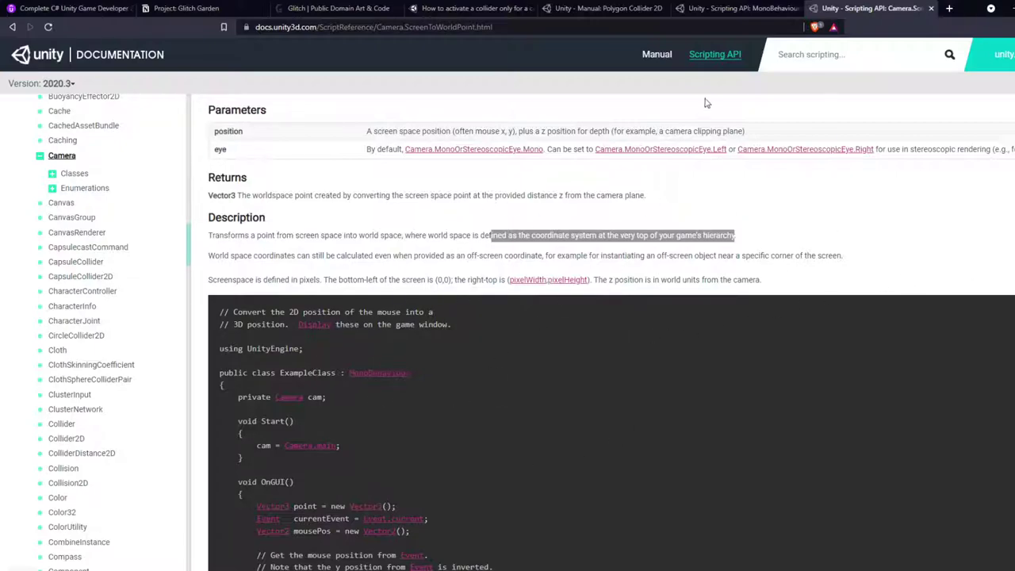
pyautogui.moveTo(253, 256); pyautogui.dragTo(843, 258)
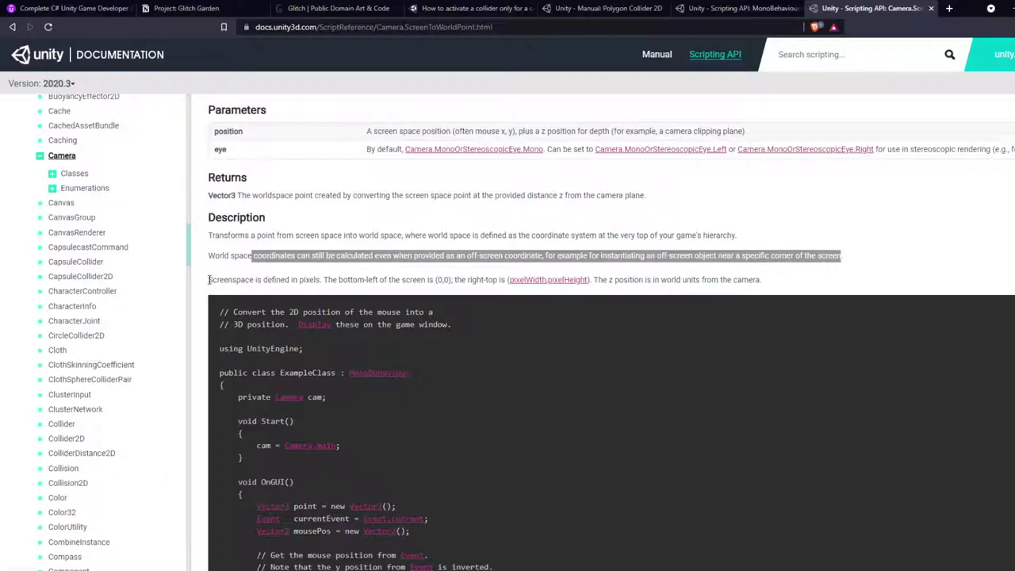
pyautogui.moveTo(208, 279); pyautogui.dragTo(593, 282)
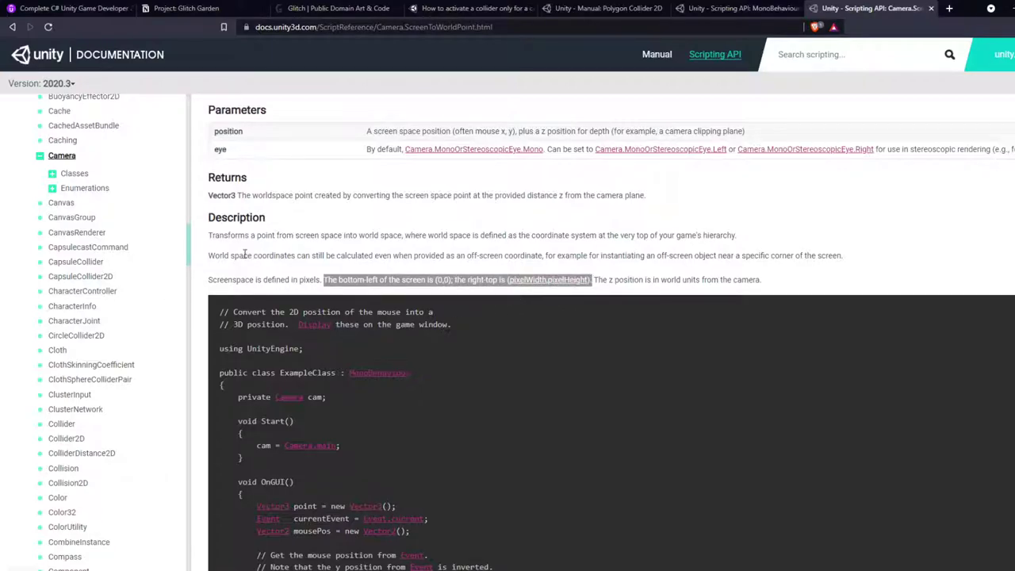
pyautogui.tripleClick(617, 280)
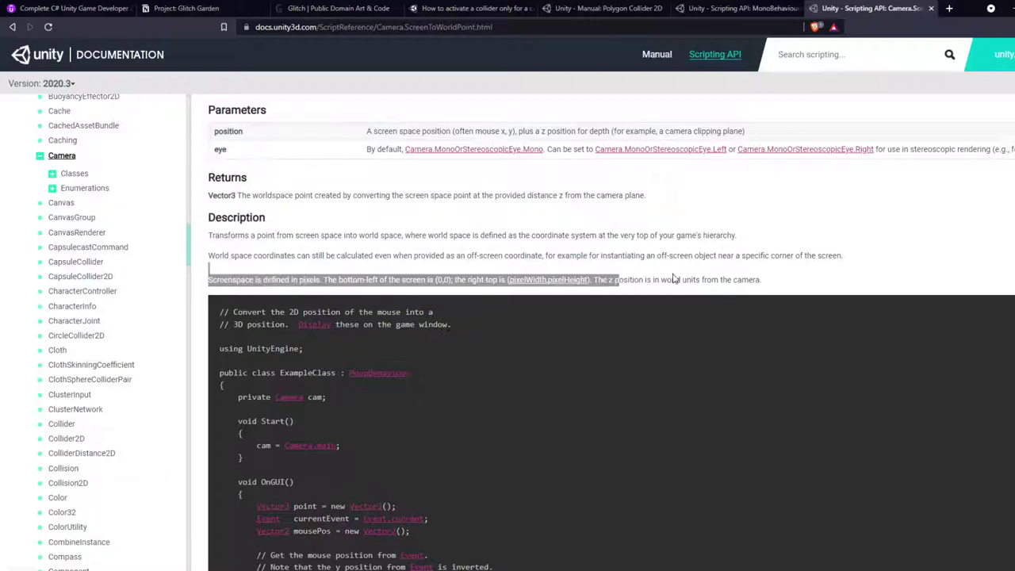
pyautogui.moveTo(677, 281); pyautogui.dragTo(746, 280)
pyautogui.scroll(-4, 736, 331)
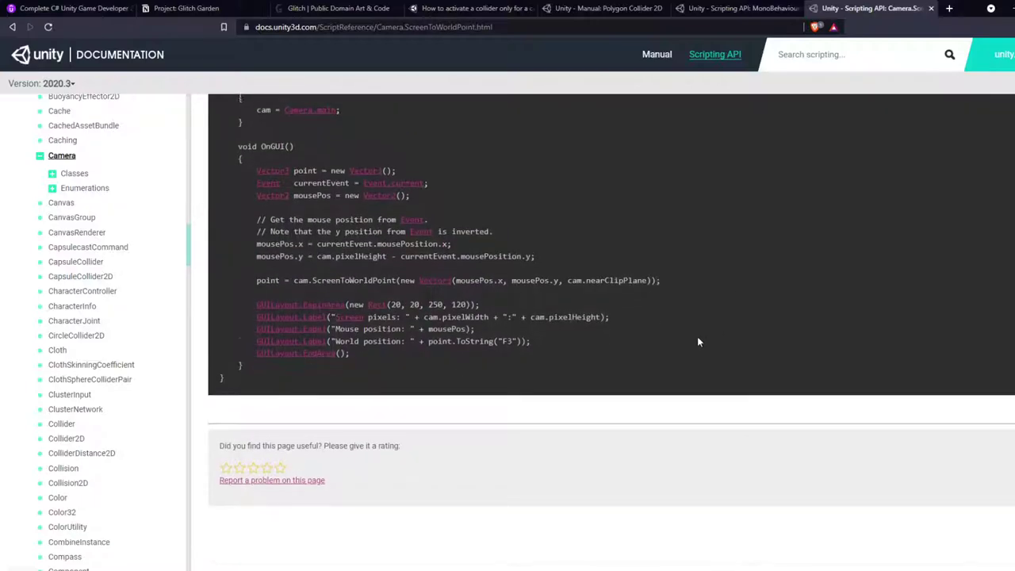
pyautogui.scroll(2, 688, 341)
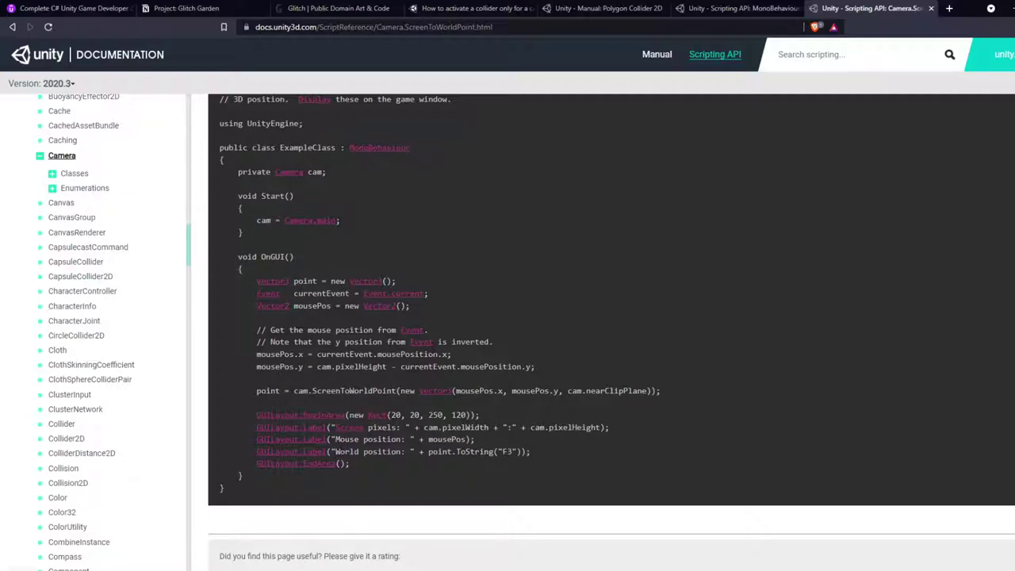
# Resume the 'Spawn At Mouse Position' lecture, pause it at 3:45, then rewind to 0:00
pyautogui.click(70, 8)
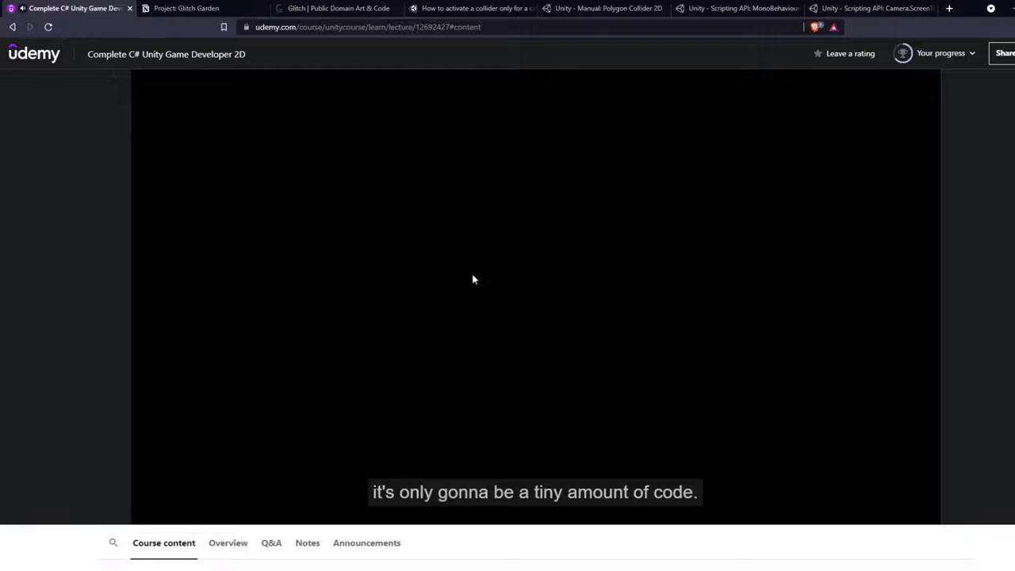
pyautogui.click(566, 294)
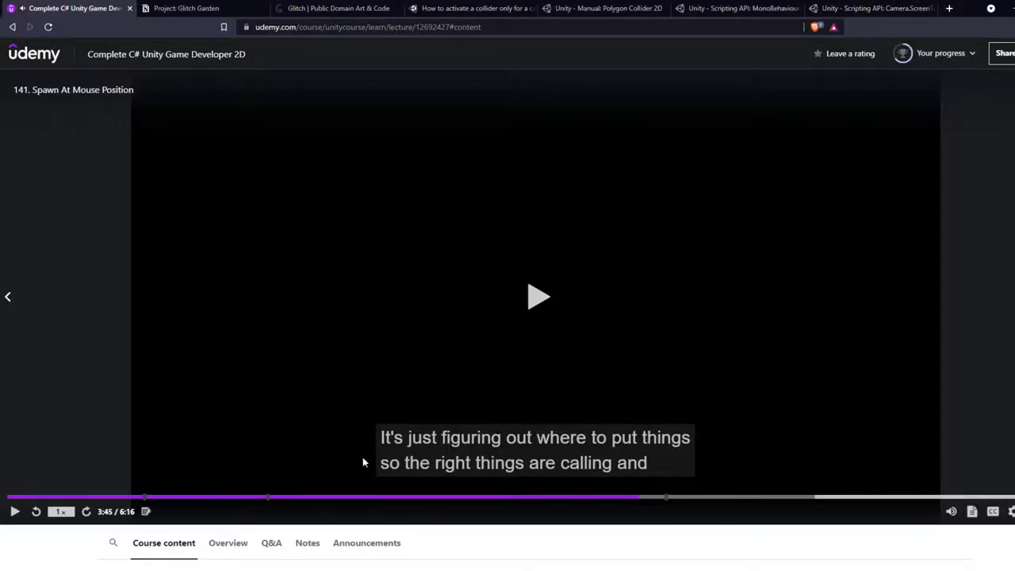
pyautogui.click(19, 497)
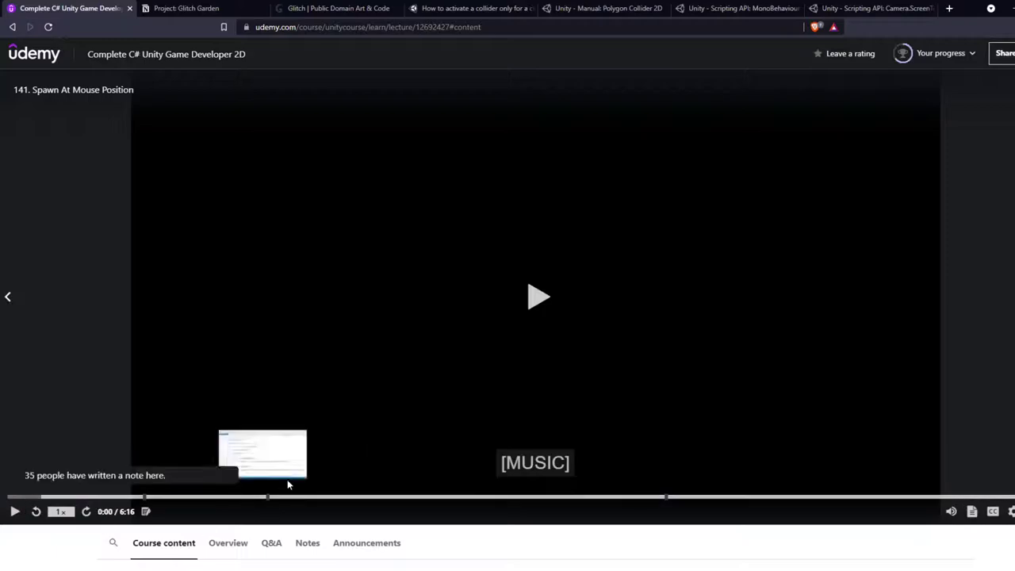